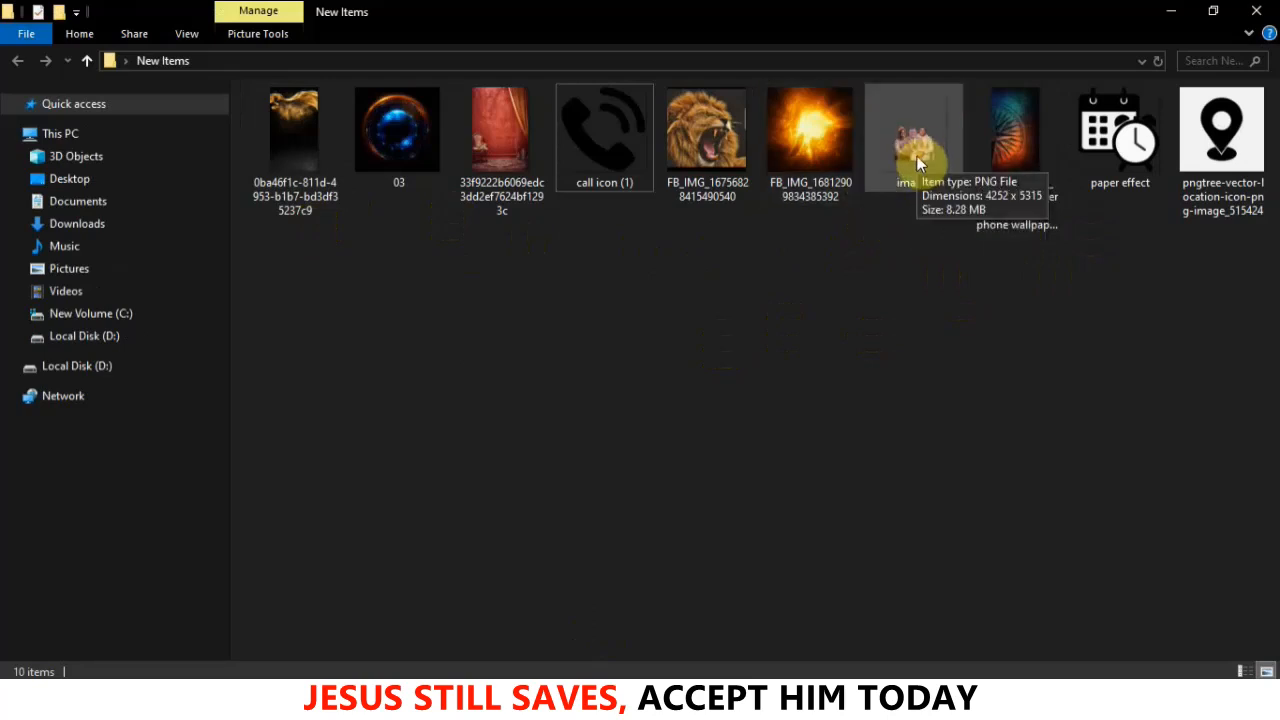
Search YouTube for the Photoshop tutorial creator by name and open the matching channel
left_click(1040, 296)
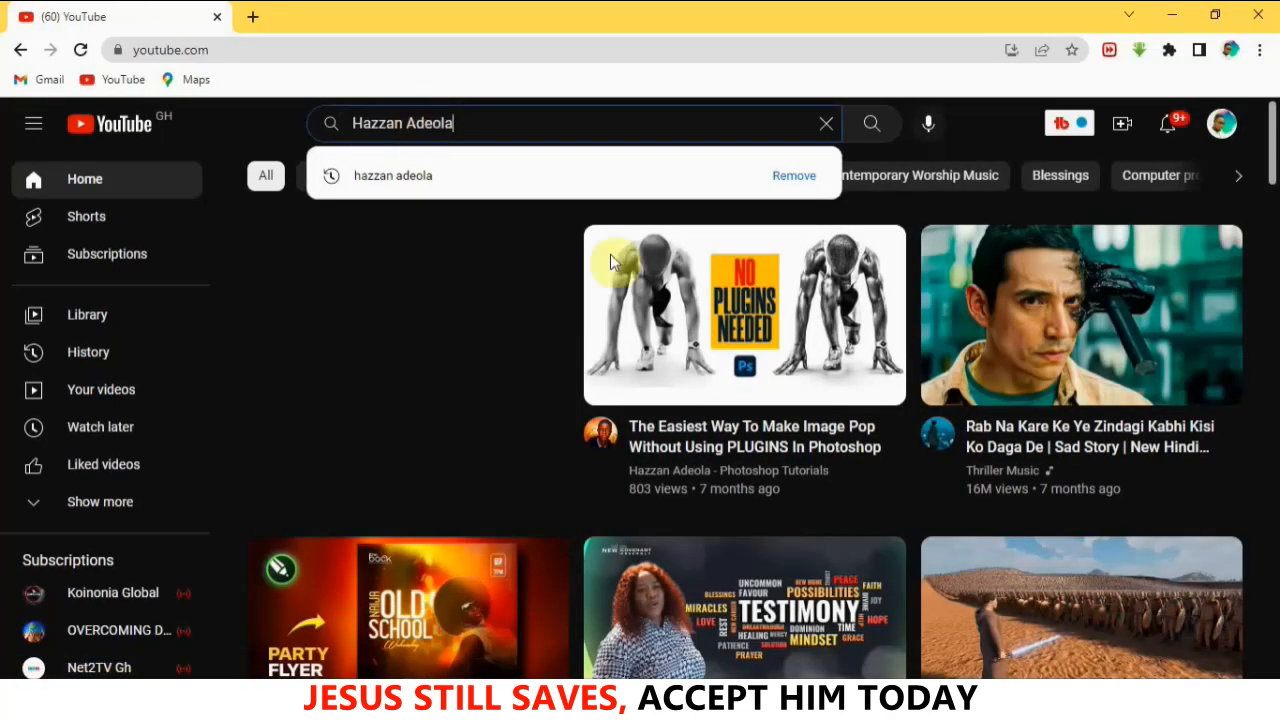
left_click(384, 177)
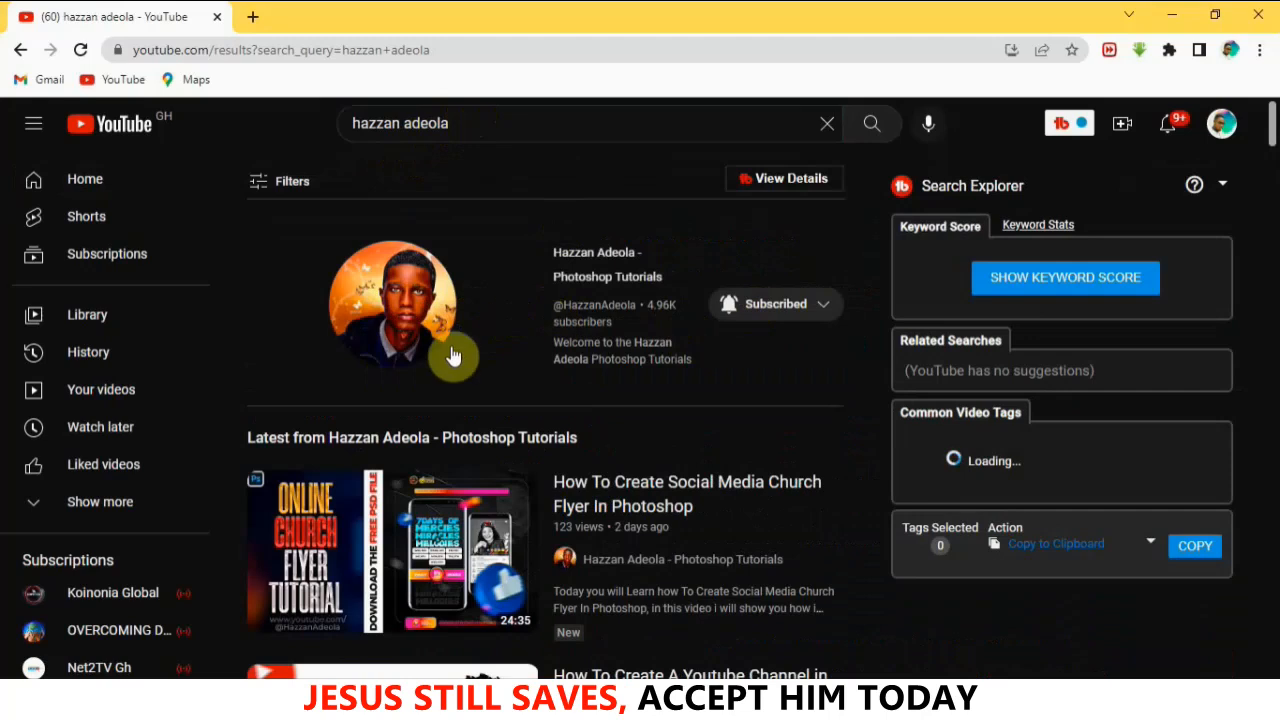
left_click(588, 262)
Look through the channel's home page and its full list of uploaded videos
scroll(588, 410, "down", 3)
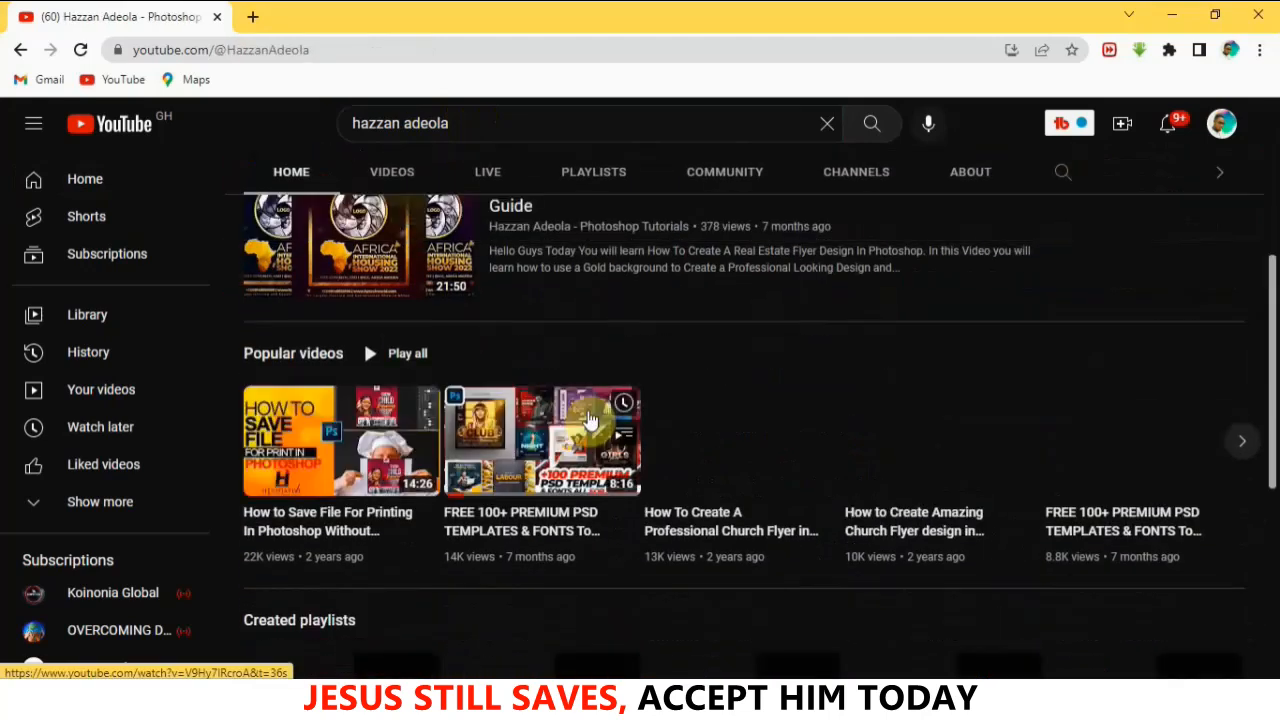
scroll(486, 429, "down", 2)
scroll(483, 430, "down", 3)
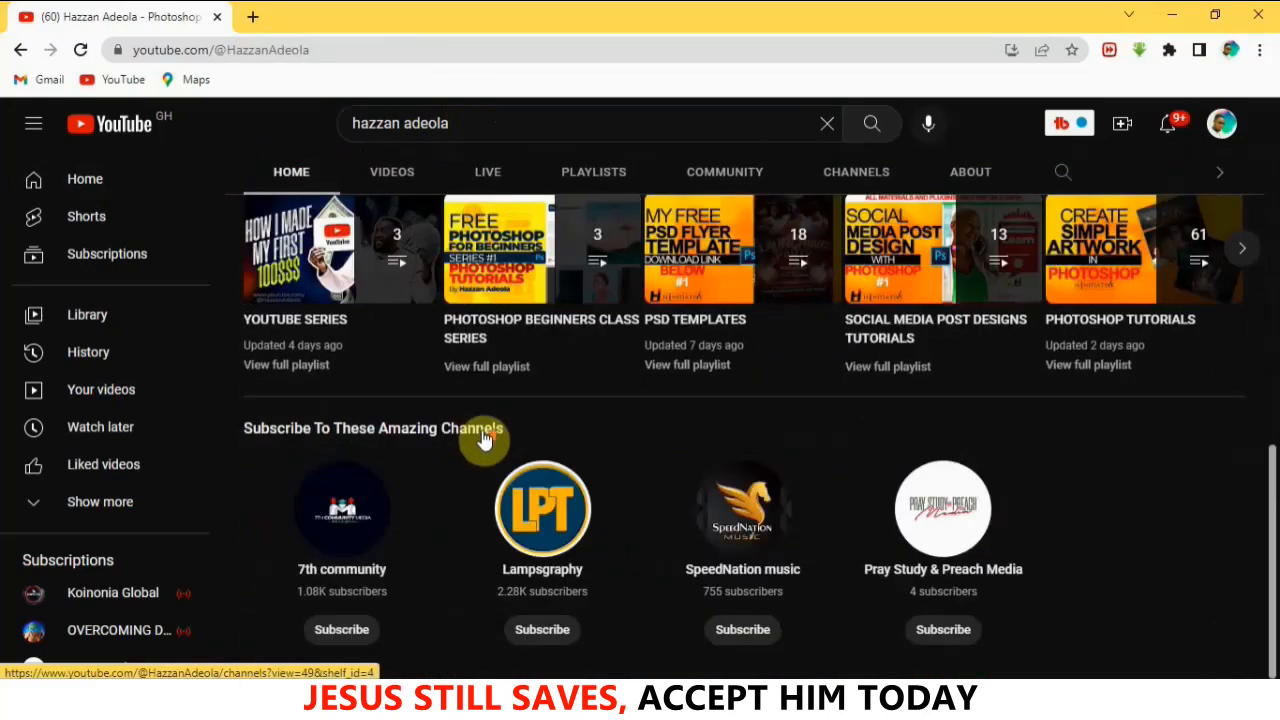
scroll(480, 440, "up", 10)
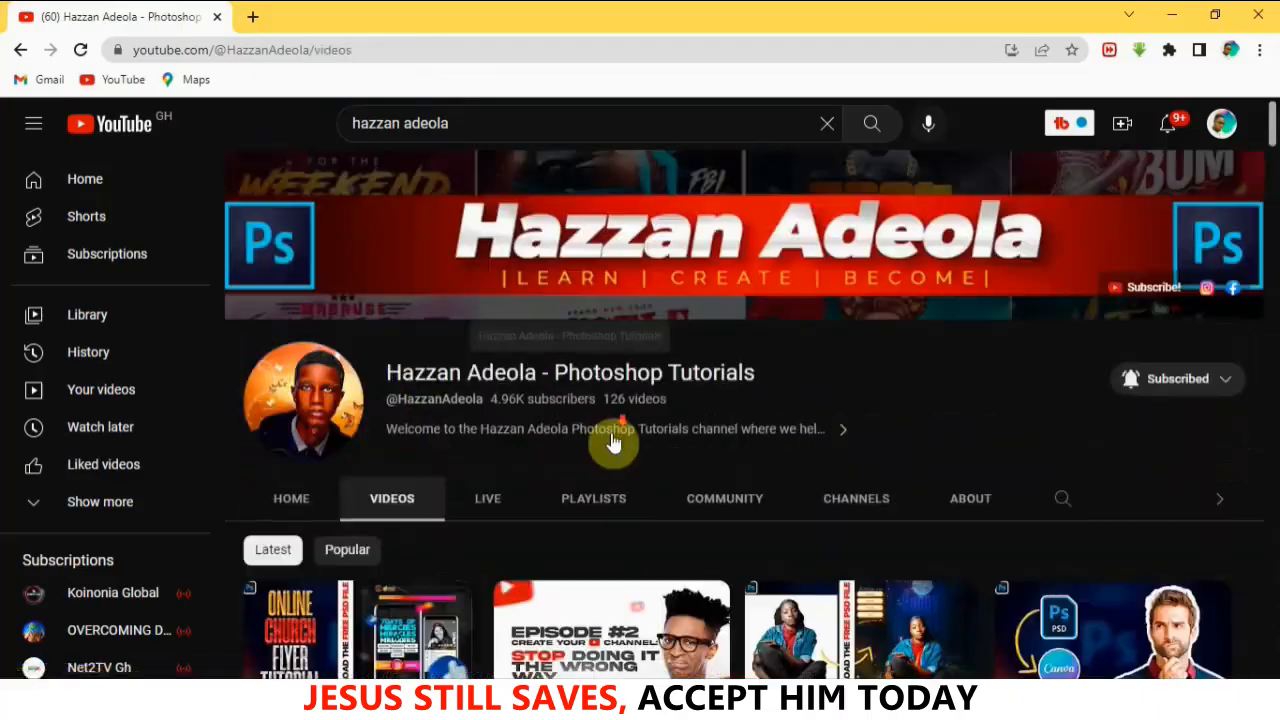
scroll(613, 443, "down", 20)
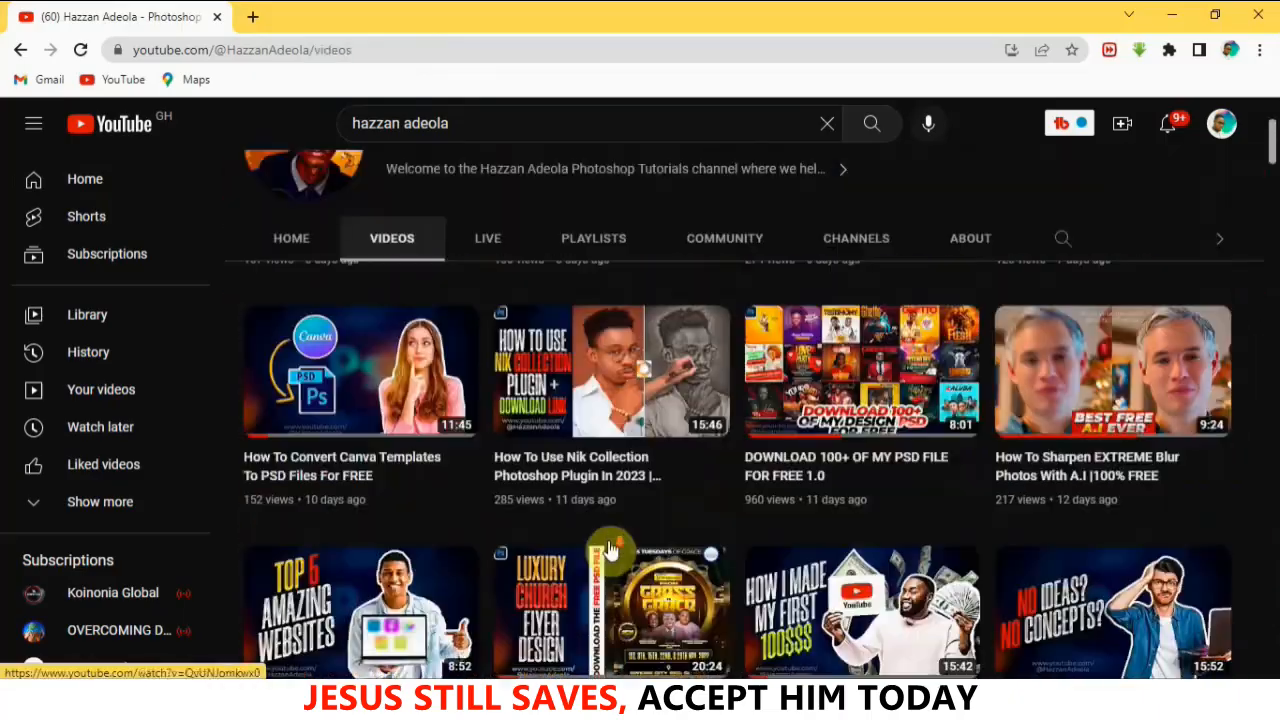
scroll(610, 548, "down", 20)
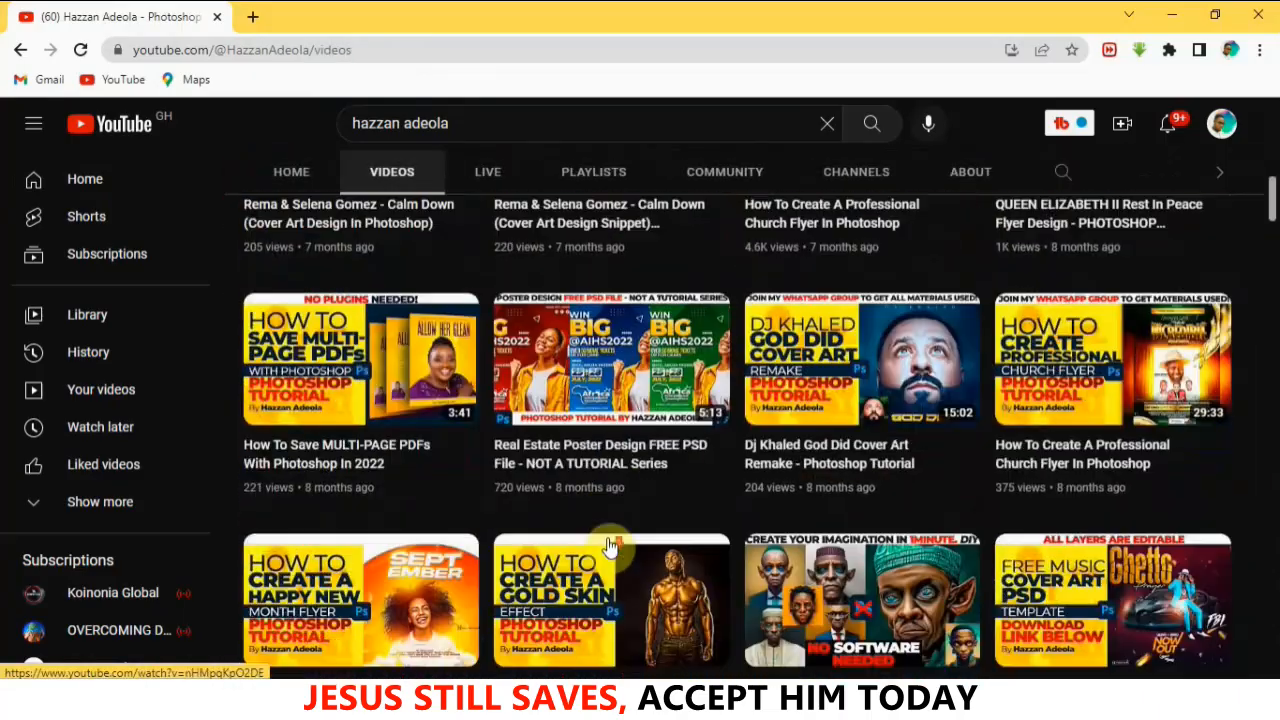
scroll(607, 540, "down", 10)
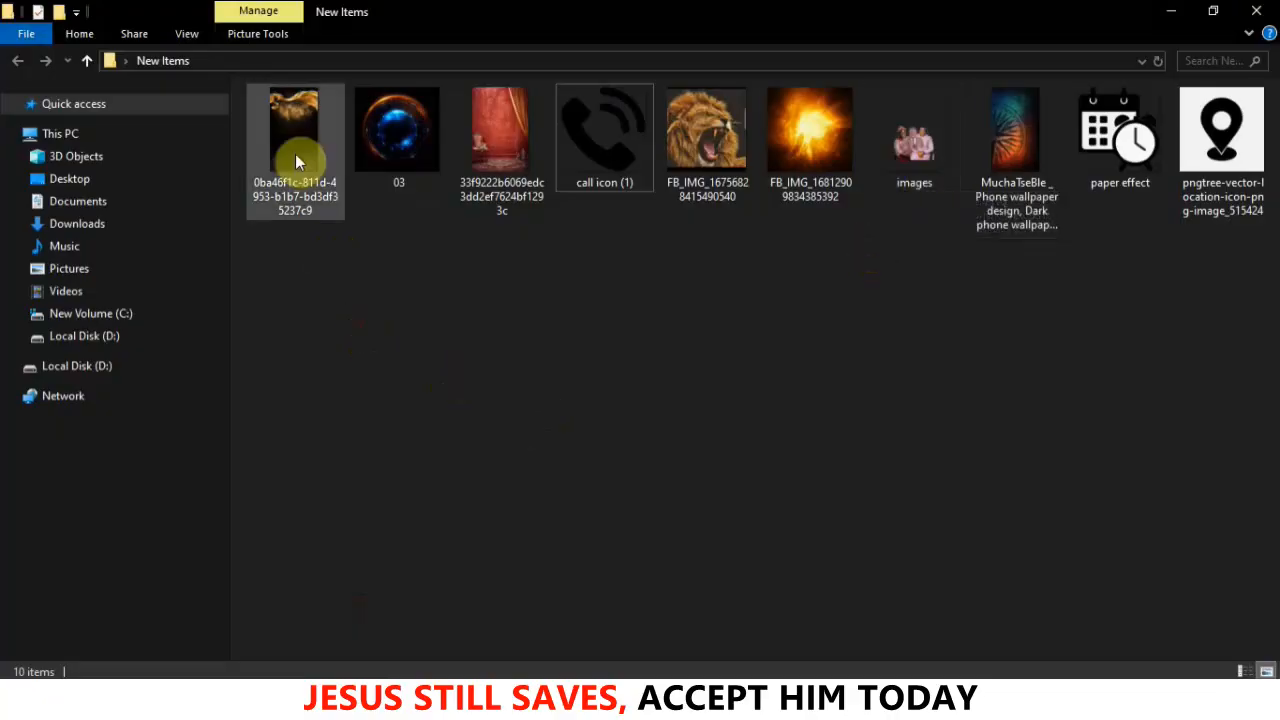
Place the gold cloth image 0ba46f1c-811d-4953-b1b7-bd3df35237c9 from the New Items folder into the Untitled-1 Photoshop document and rasterize its layer
left_click_drag(296, 135, 496, 458)
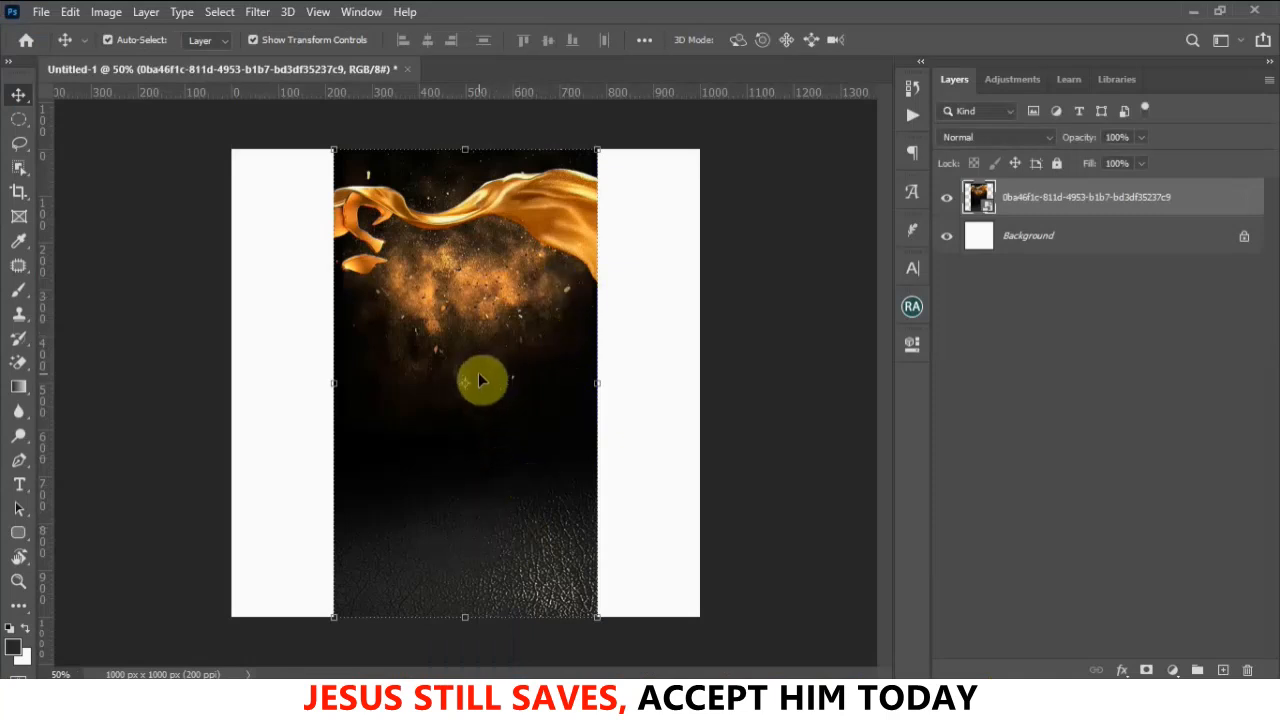
scroll(478, 373, "down", 3)
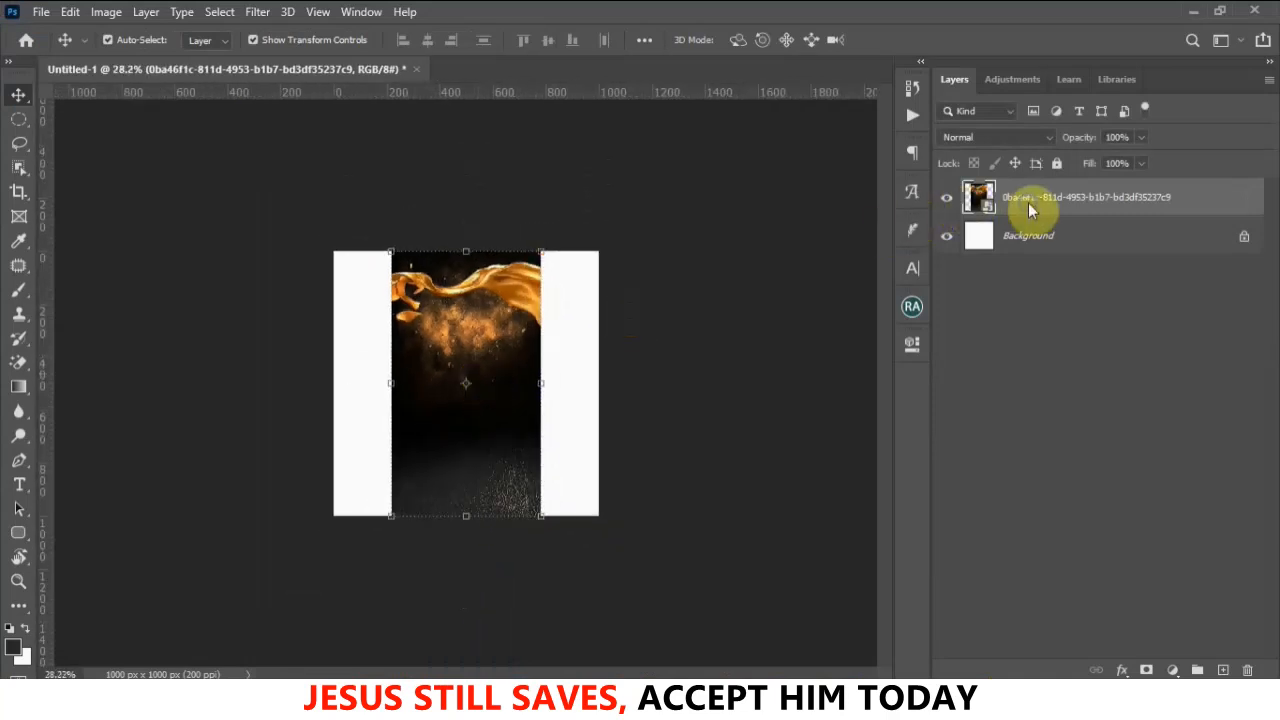
right_click(1028, 202)
left_click(846, 352)
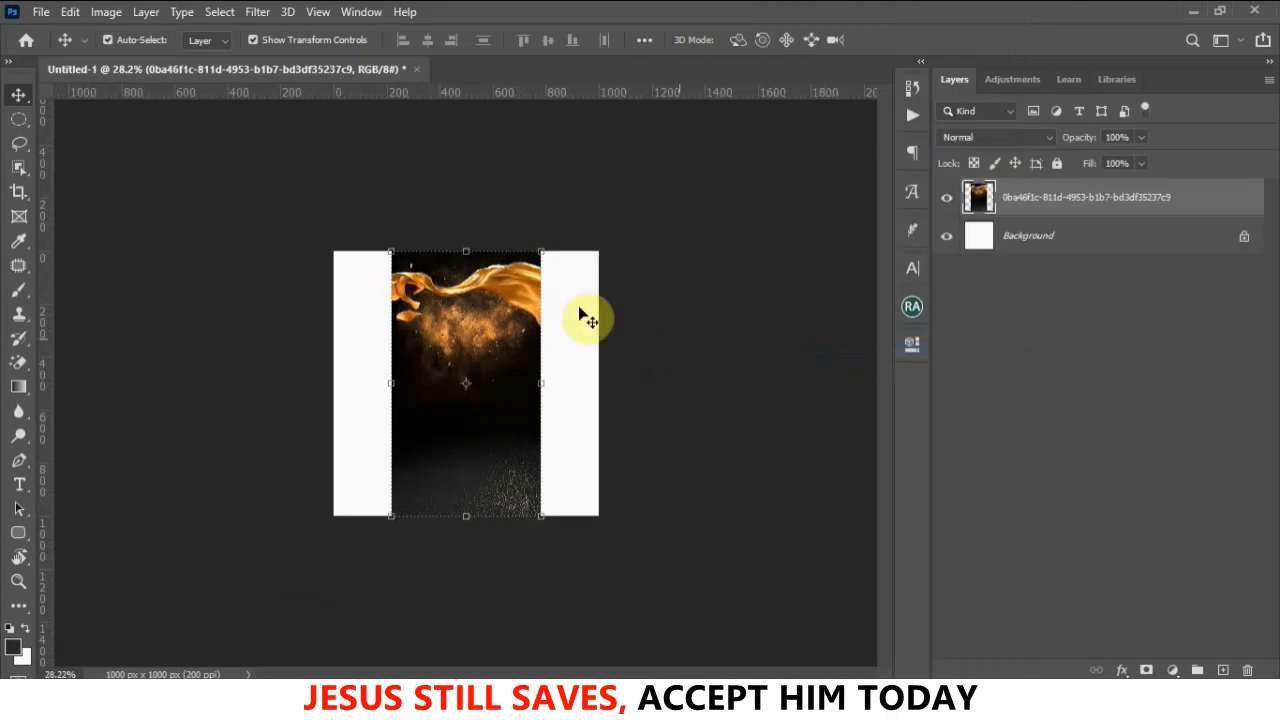
Enlarge the gold image layer to about 311% and centre it horizontally so its glowing dust covers the upper half of the canvas
left_click_drag(541, 255, 905, 25)
left_click_drag(503, 393, 355, 716)
left_click_drag(449, 445, 489, 331)
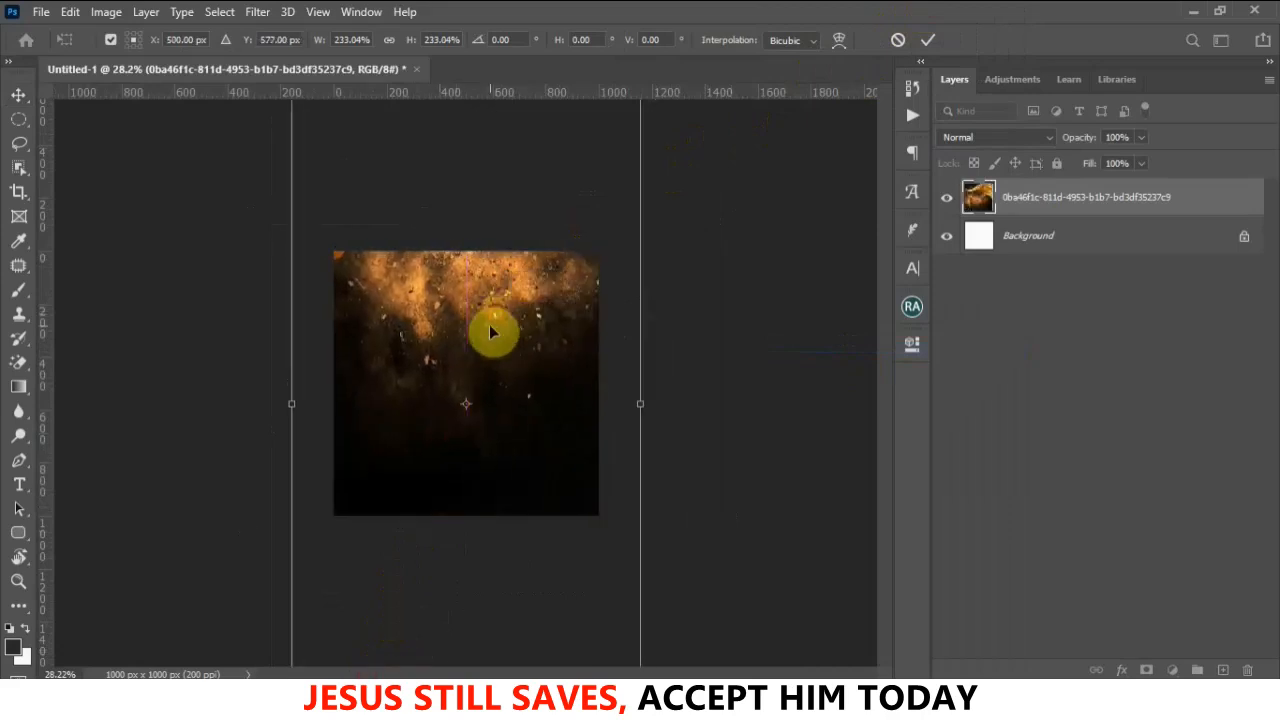
key("ctrl+minus")
left_click_drag(577, 180, 633, 100)
key("ctrl+z")
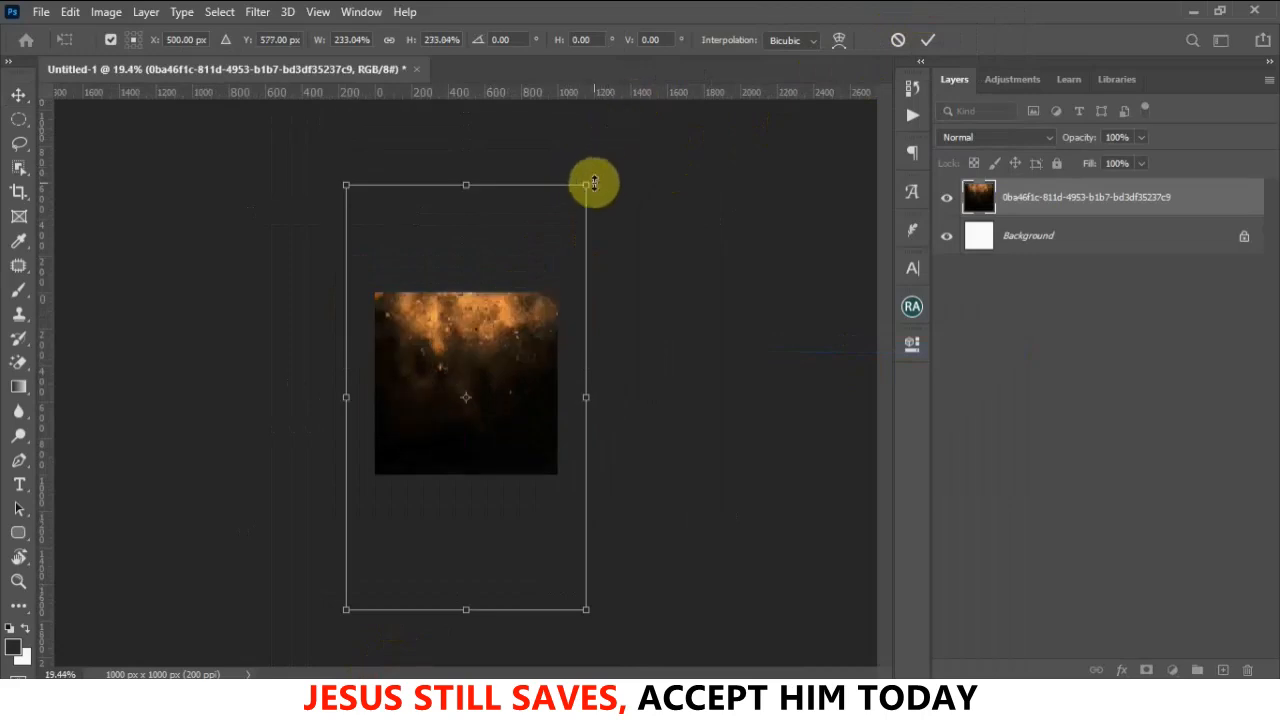
left_click_drag(588, 185, 714, 71)
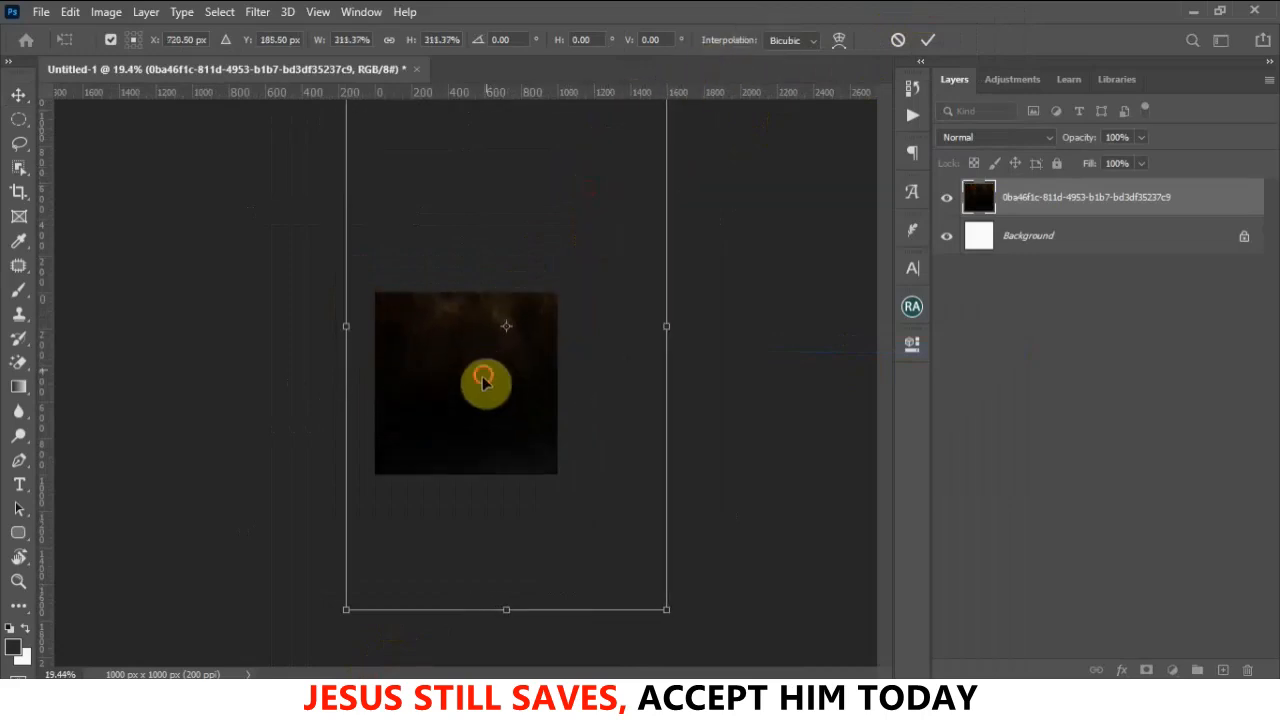
left_click_drag(480, 374, 428, 514)
mouse_move(486, 392)
left_mouse_down()
mouse_move(490, 408)
mouse_move(496, 397)
left_mouse_up()
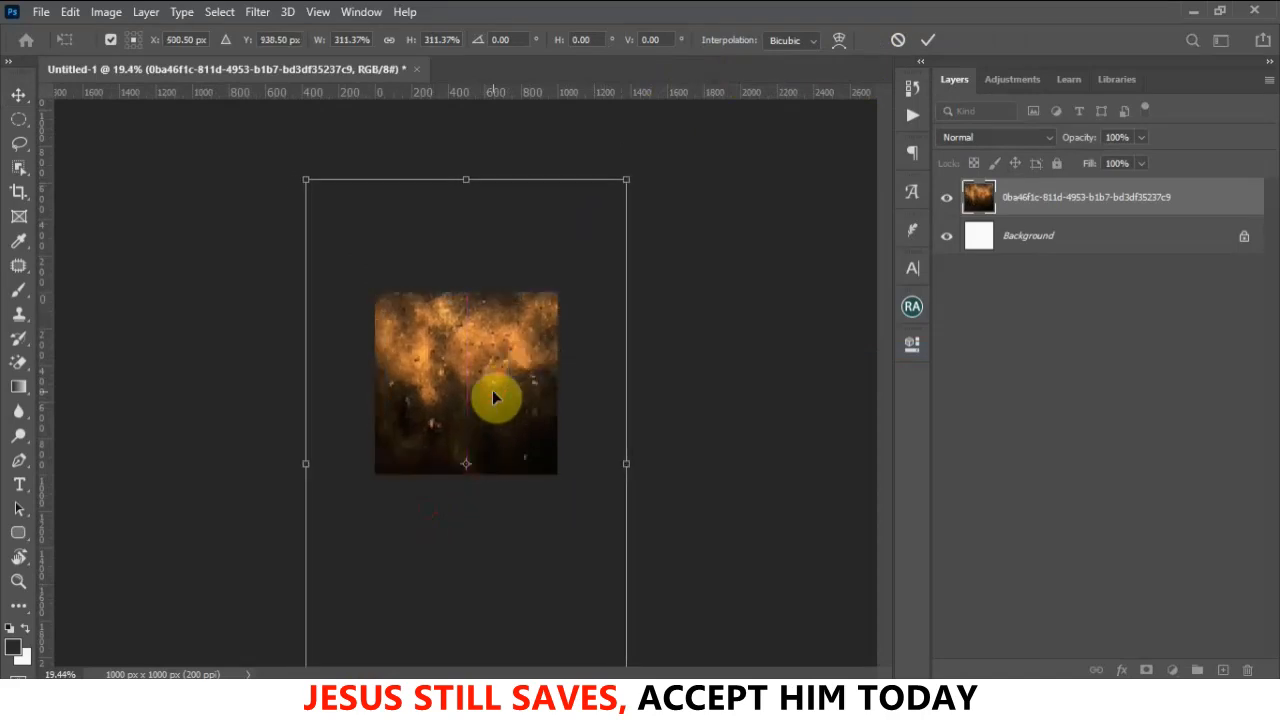
left_click(929, 38)
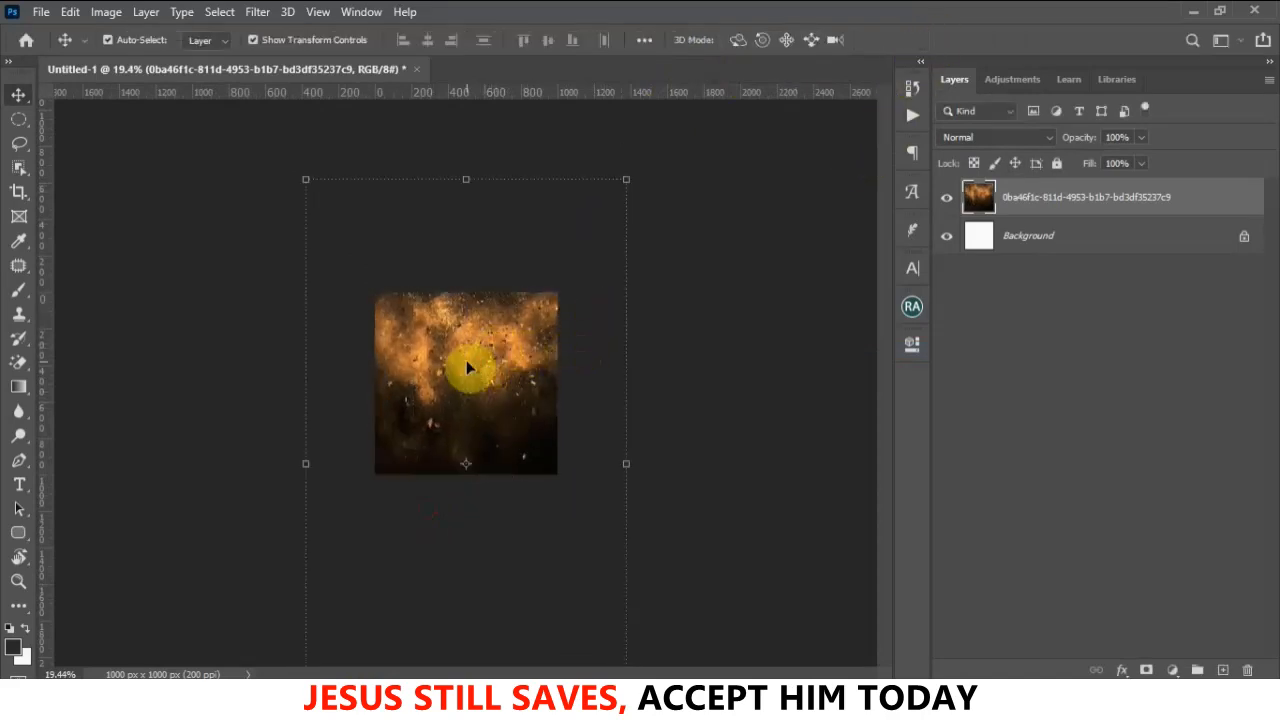
Apply a Gaussian Blur with a radius of 6.4 pixels to the gold image layer
key("ctrl+plus")
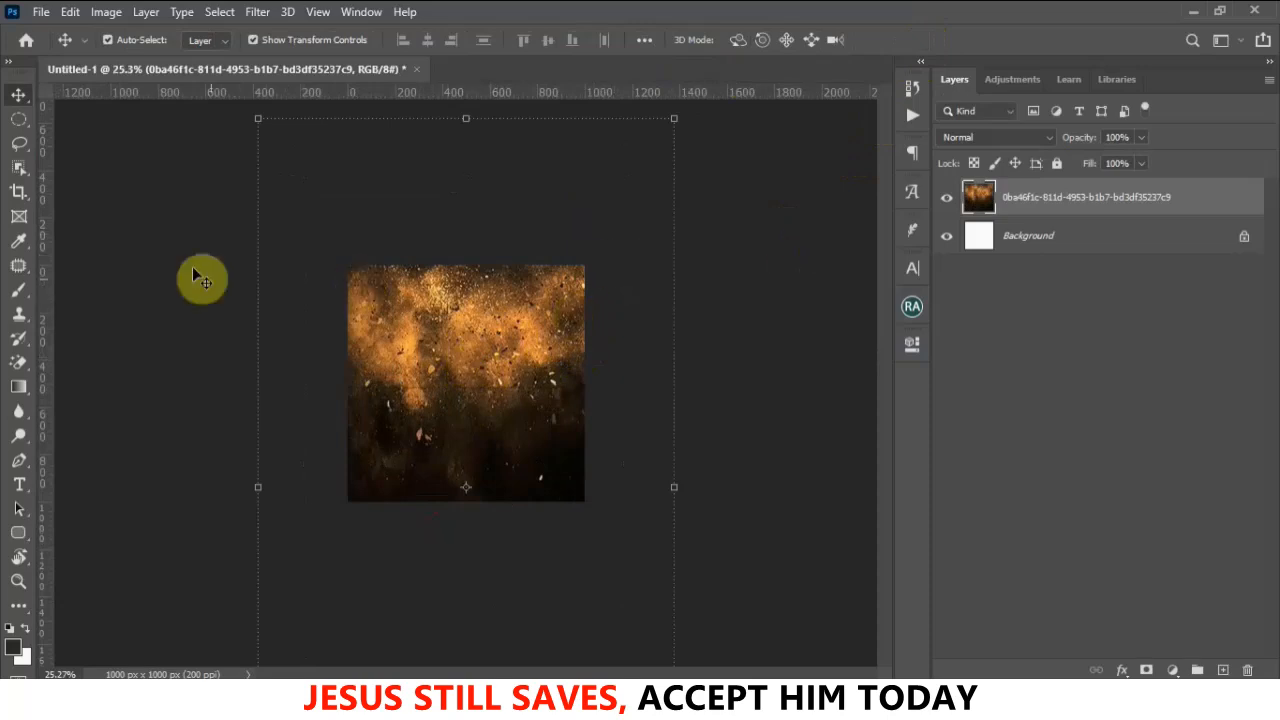
left_click(262, 12)
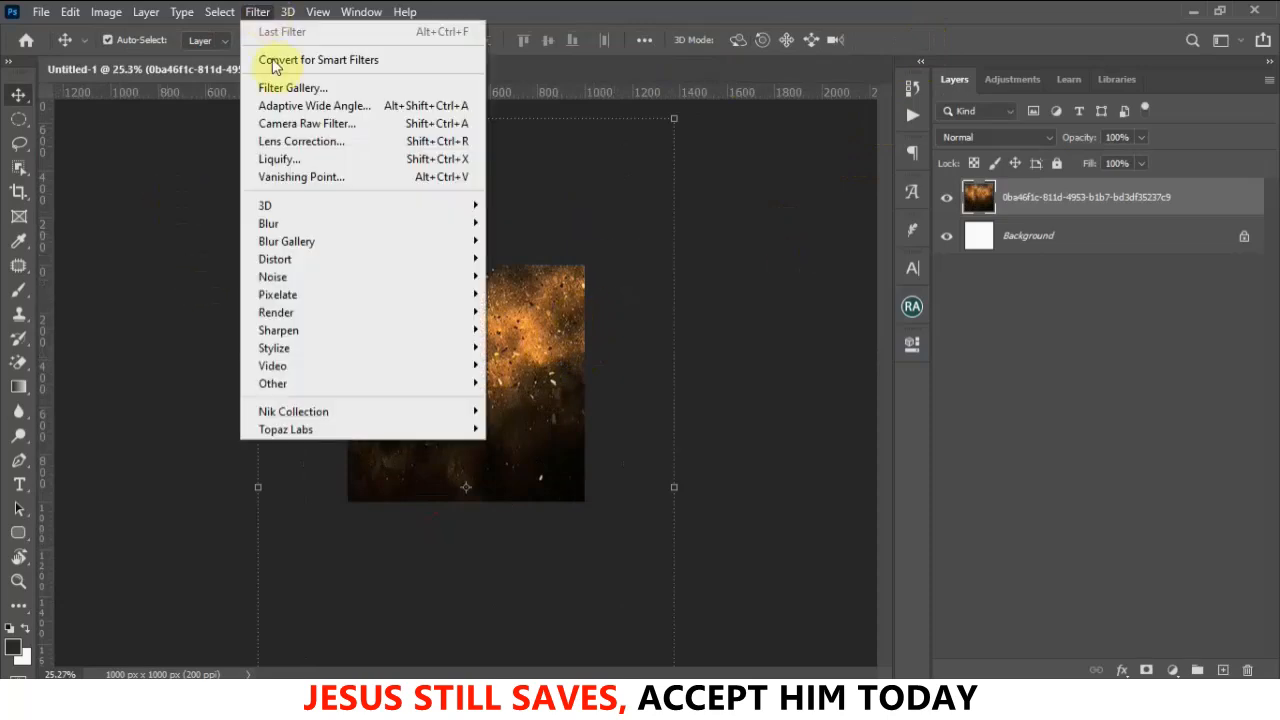
mouse_move(478, 232)
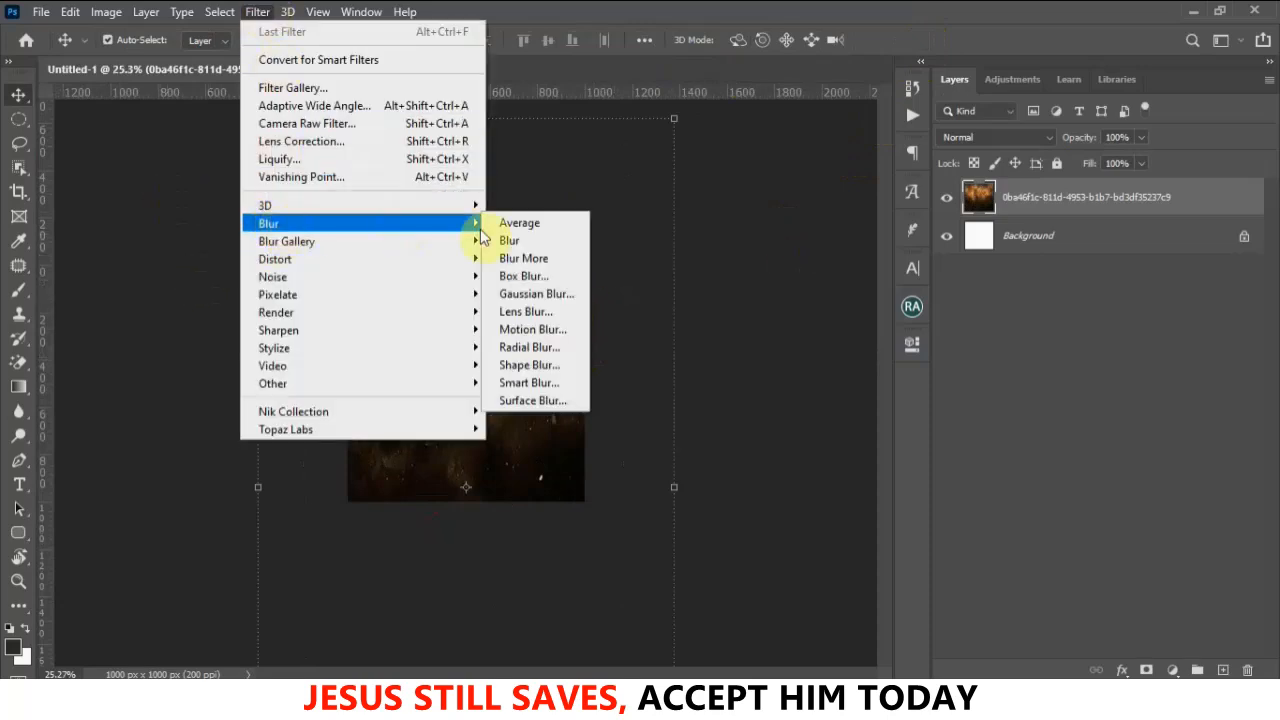
left_click(538, 289)
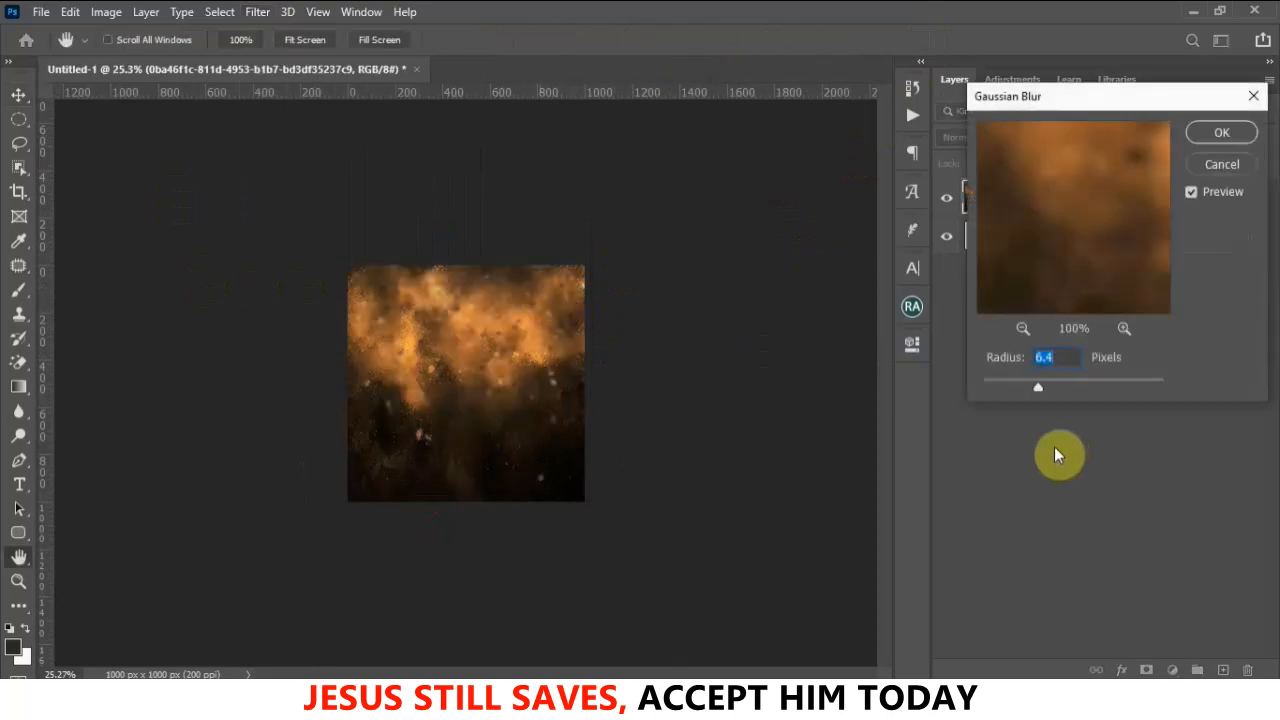
left_click(1224, 133)
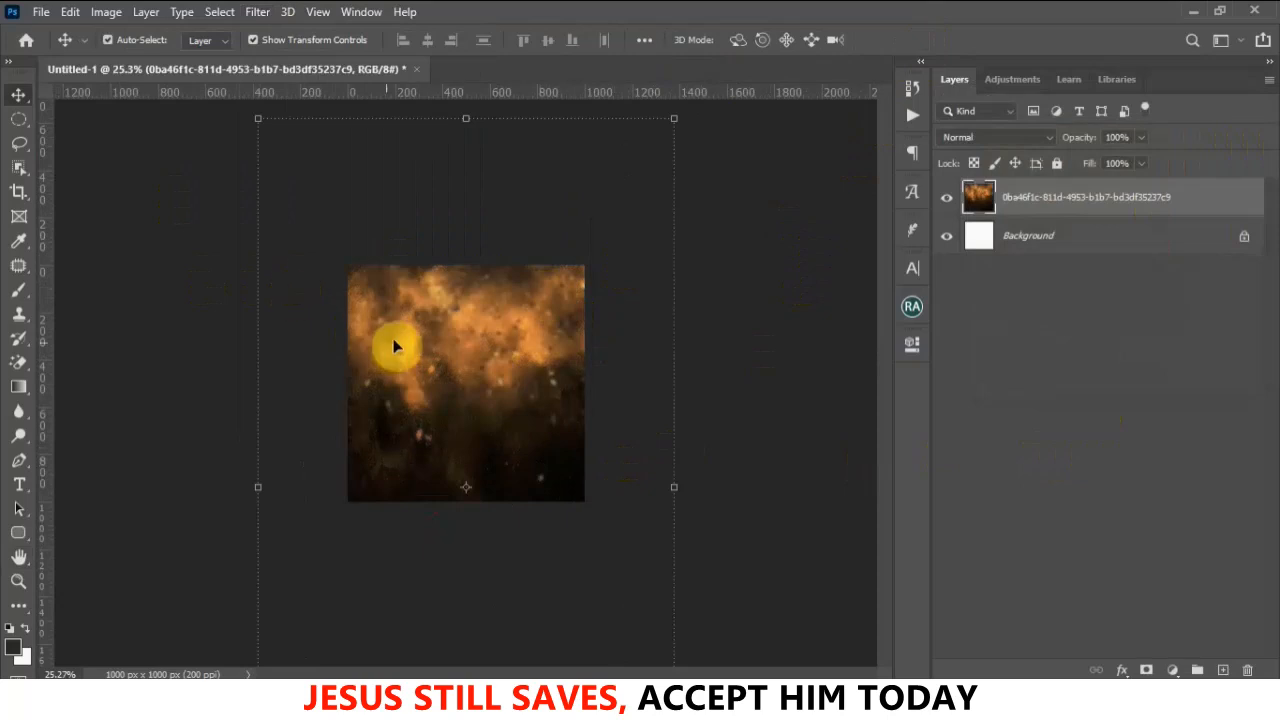
Add 5.82% uniform, monochromatic noise to the blurred gold image layer
left_click(826, 369)
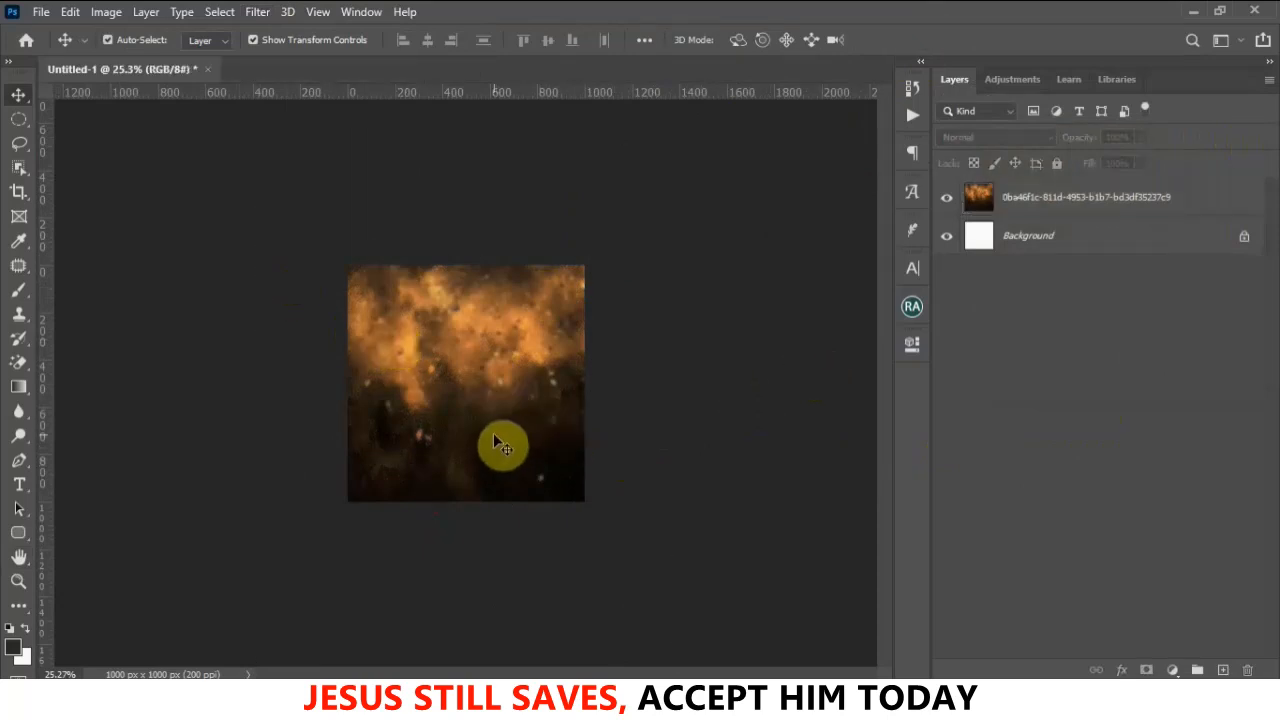
left_click(257, 12)
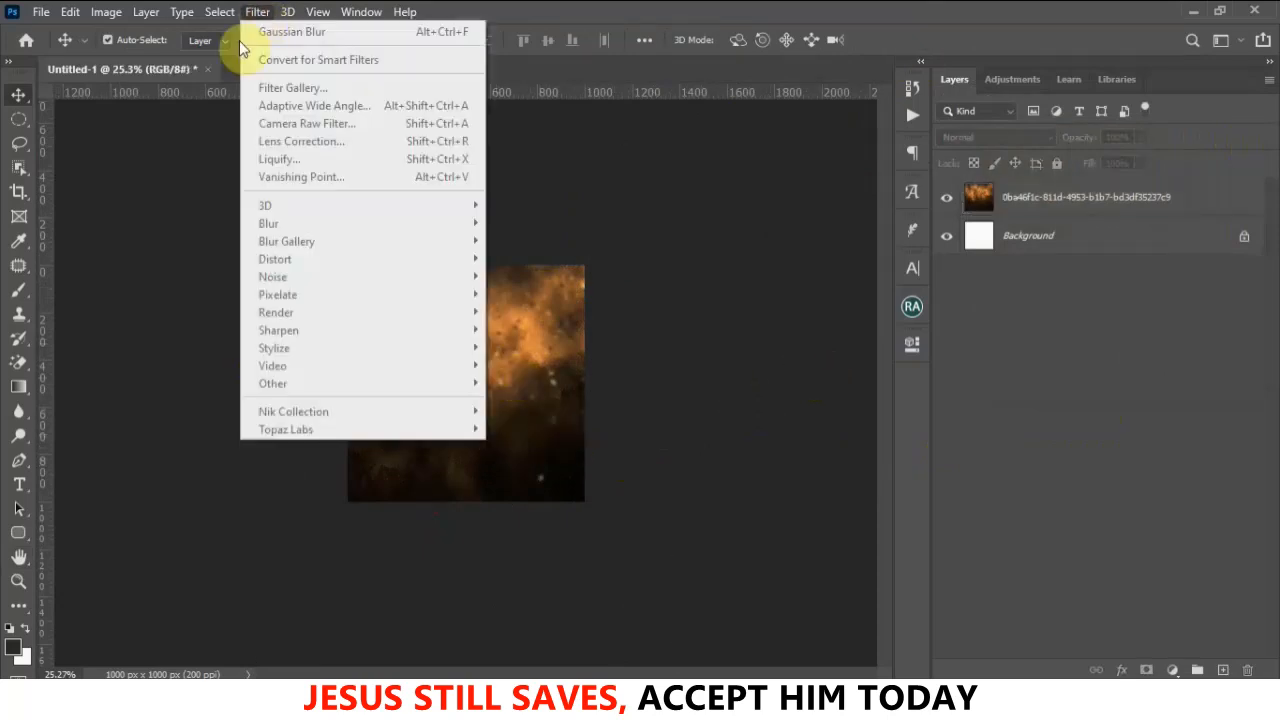
left_click(1076, 203)
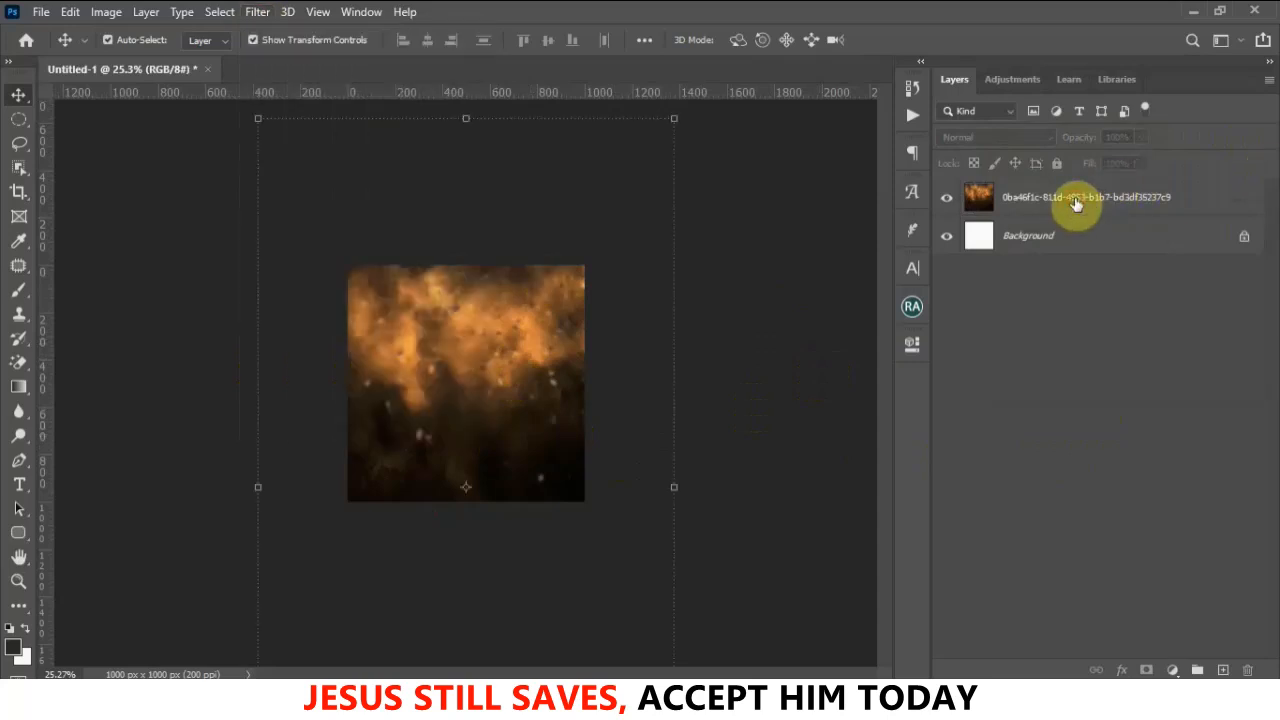
left_click(257, 14)
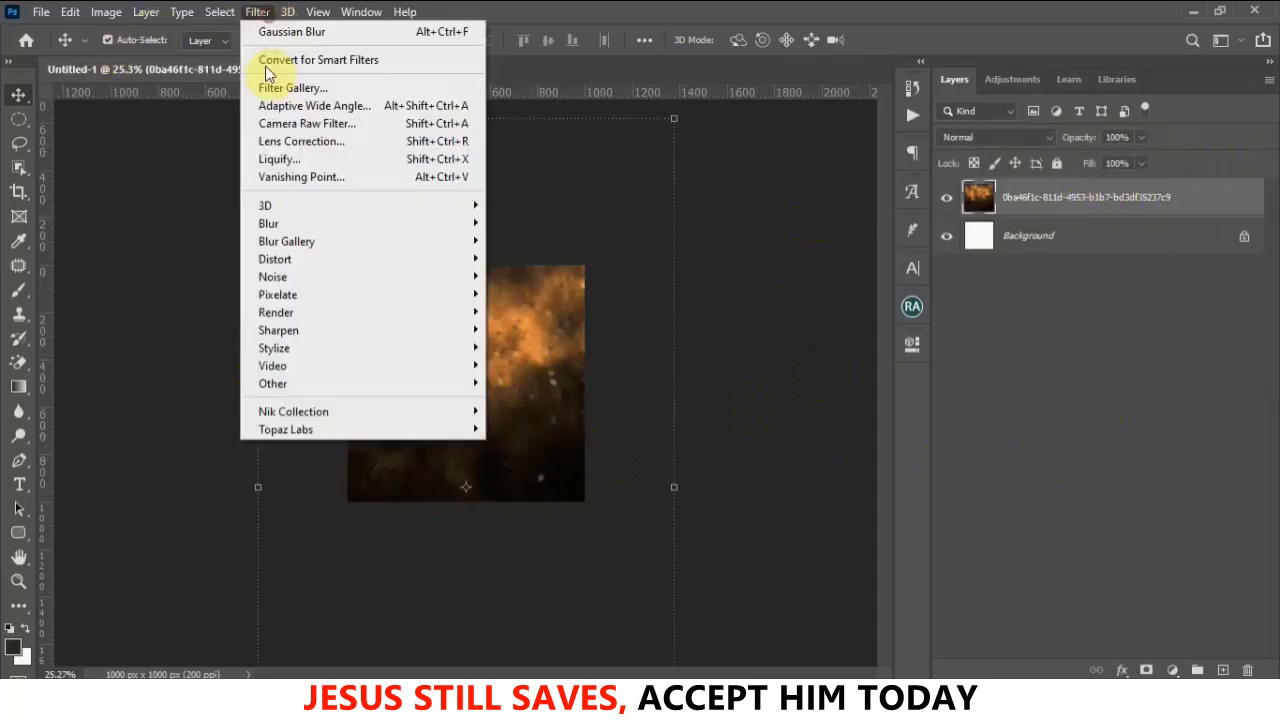
mouse_move(443, 285)
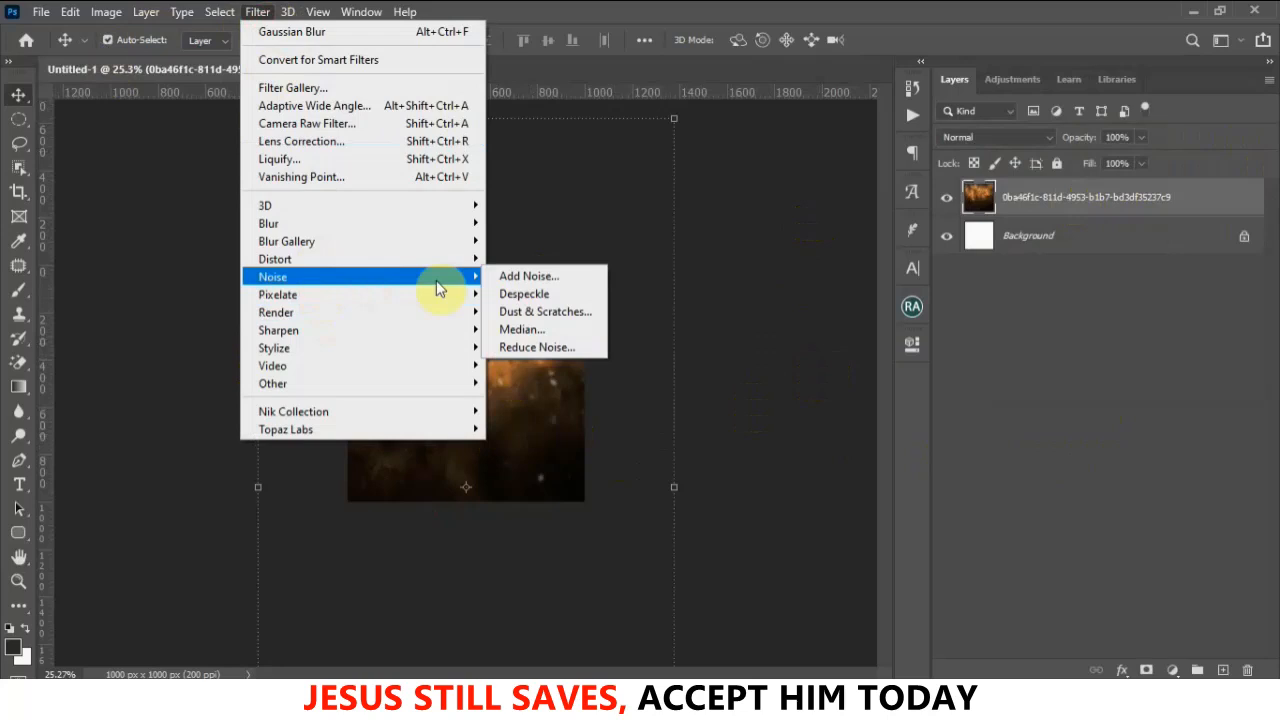
left_click(524, 277)
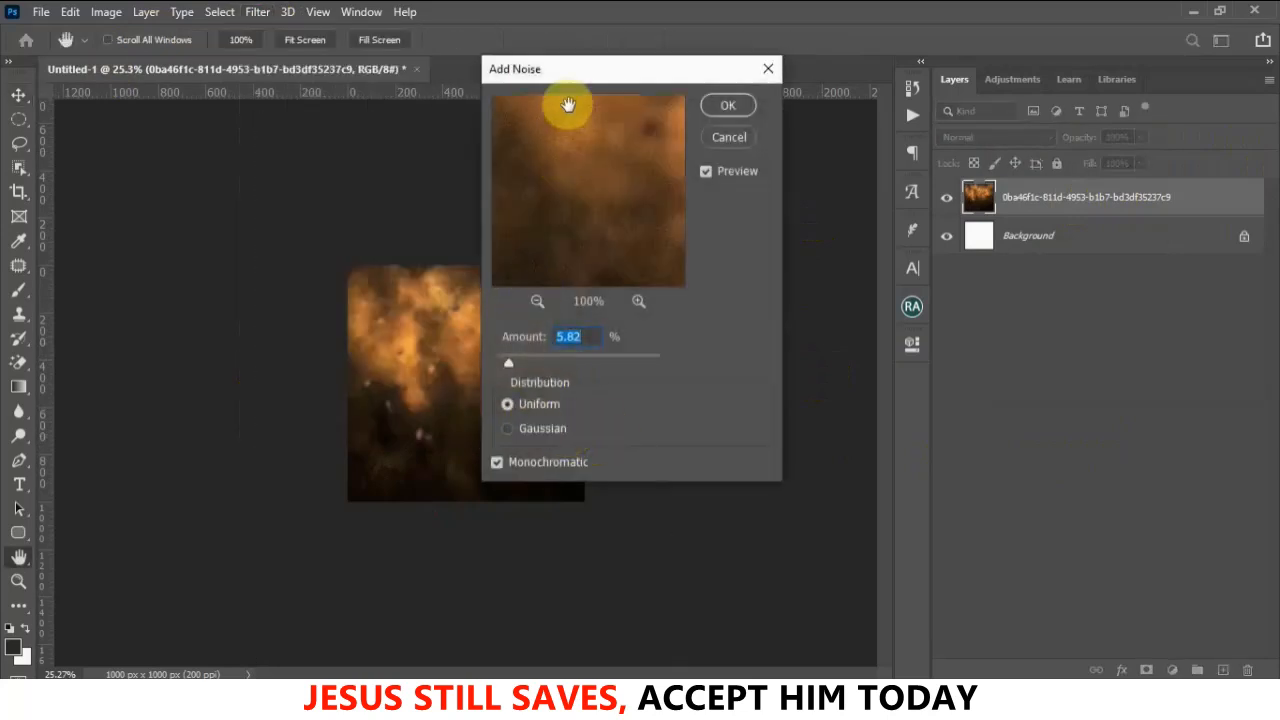
left_click_drag(581, 67, 794, 95)
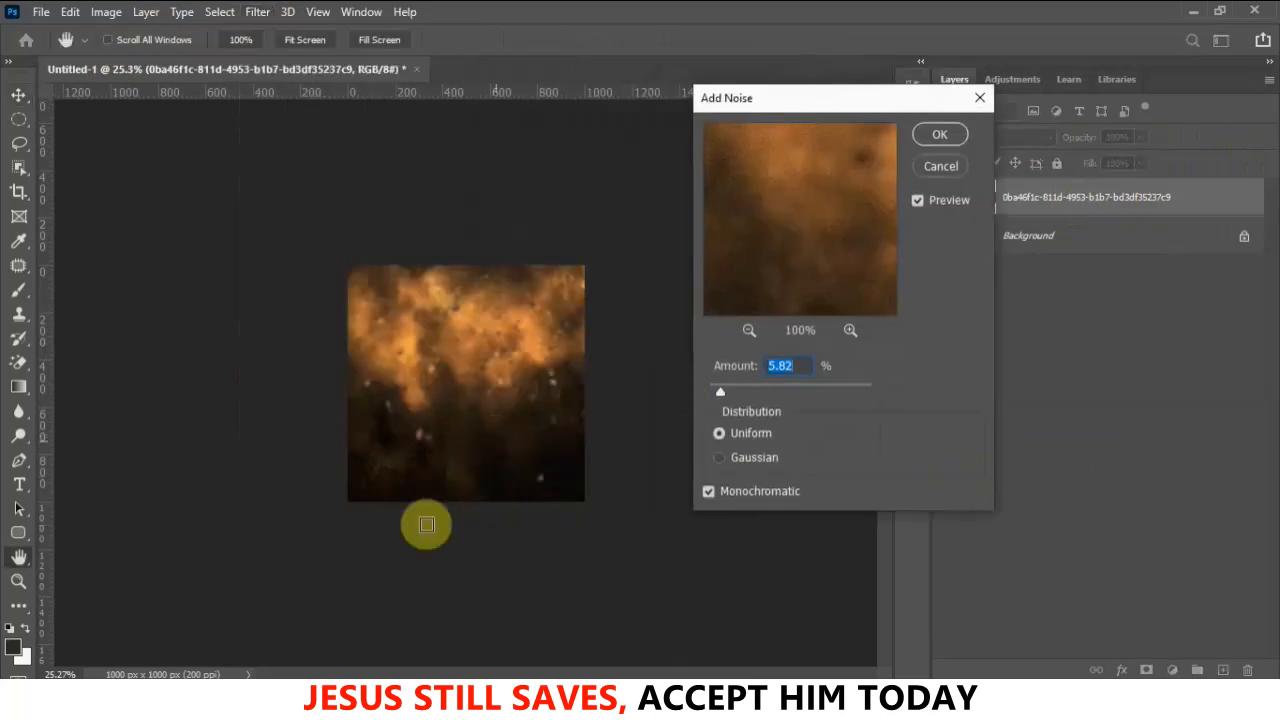
left_click(952, 137)
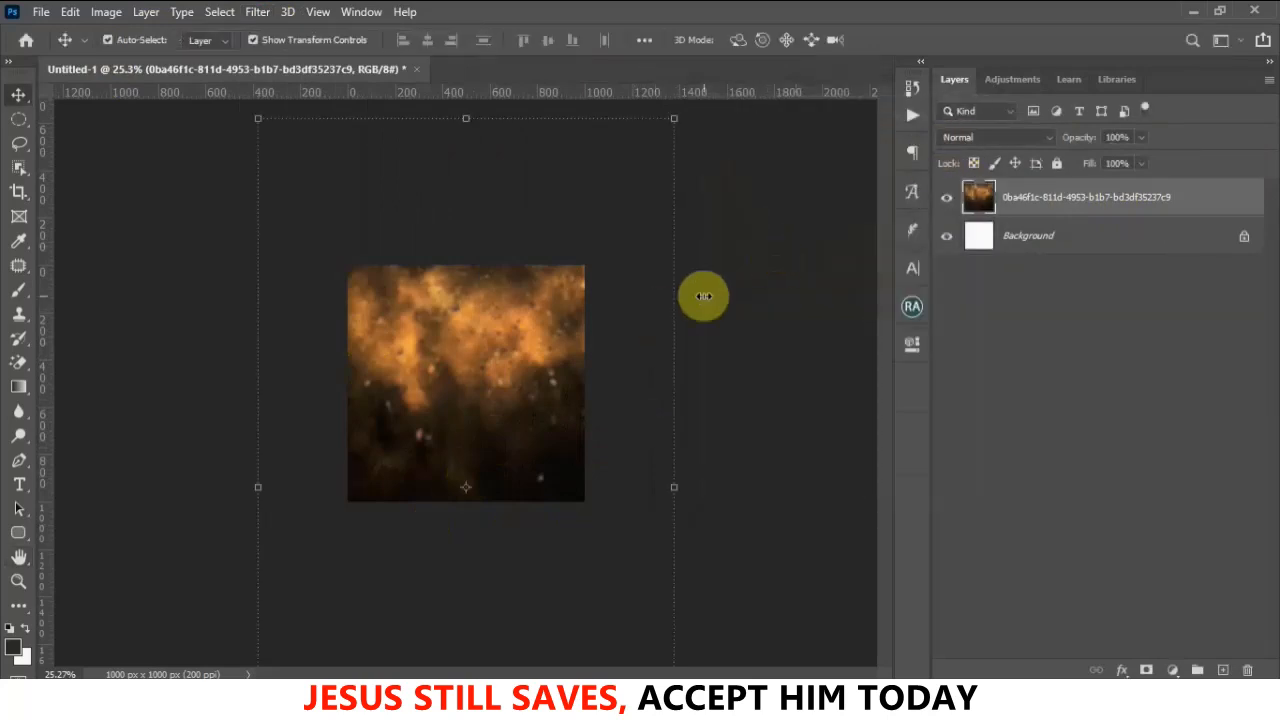
Place the blue orb image 03 from the New Items folder into the Photoshop document, enlarged past the canvas edges and centred
left_click(672, 358)
key("alt+Tab")
left_click(563, 498)
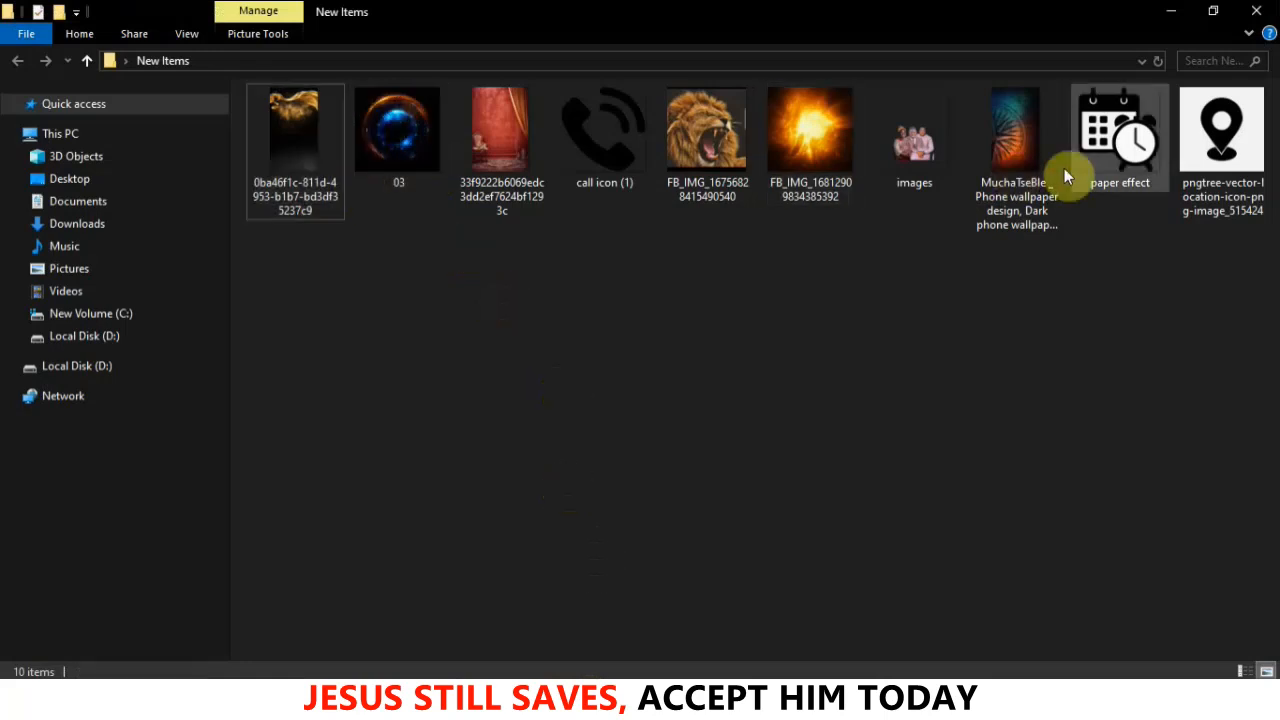
left_click_drag(393, 108, 483, 429)
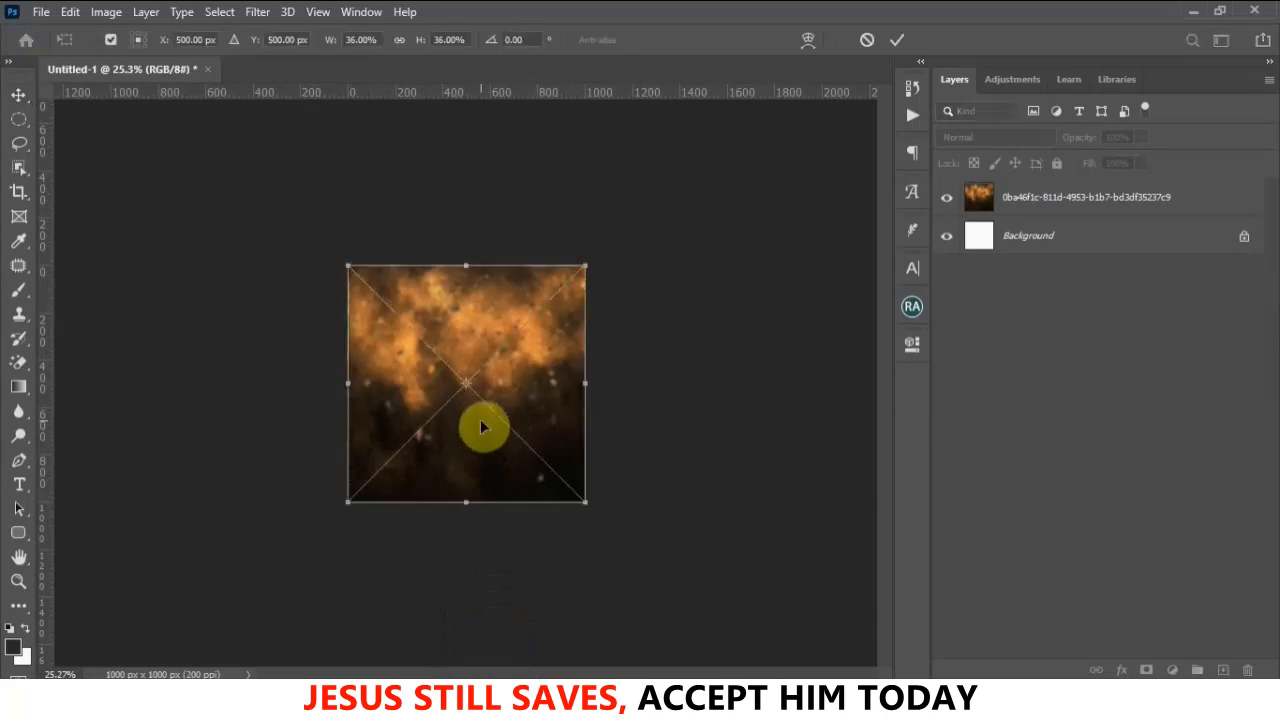
left_click_drag(583, 266, 761, 90)
left_click_drag(456, 408, 447, 427)
left_click(897, 40)
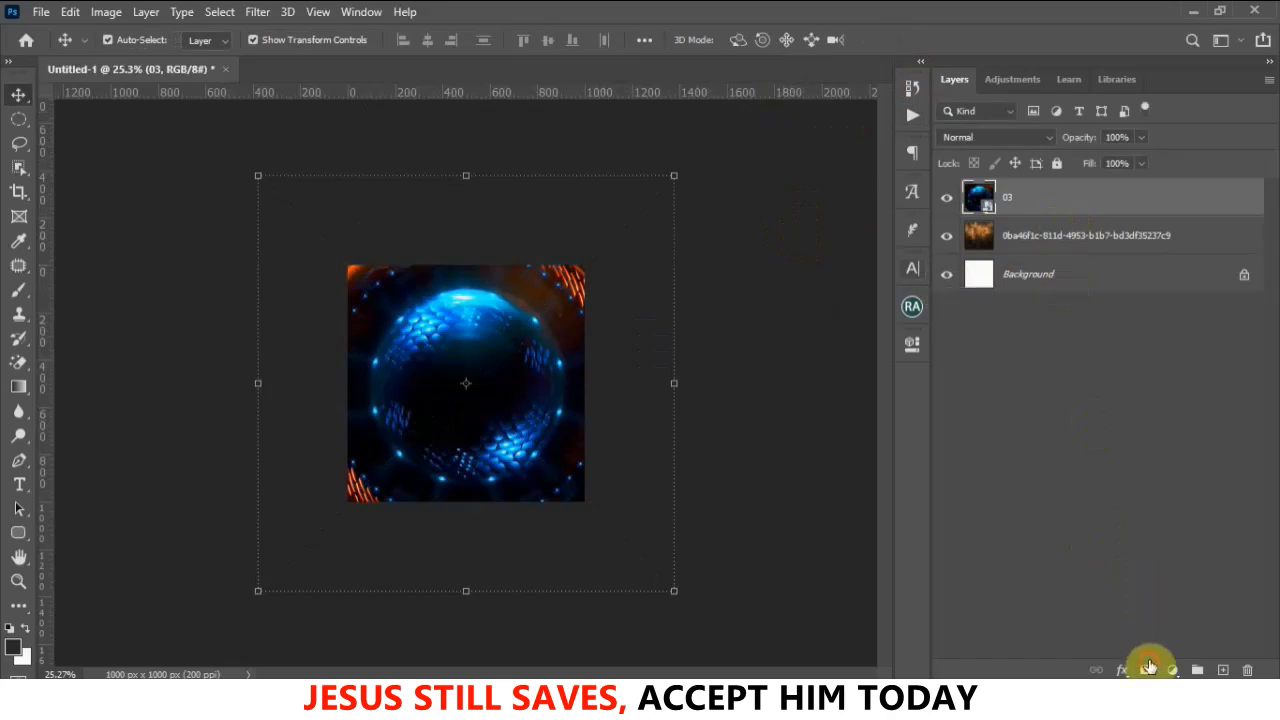
Mask the blue orb layer 03, hiding its centre, left side and lower areas with a soft black 900 px brush
left_click(18, 290)
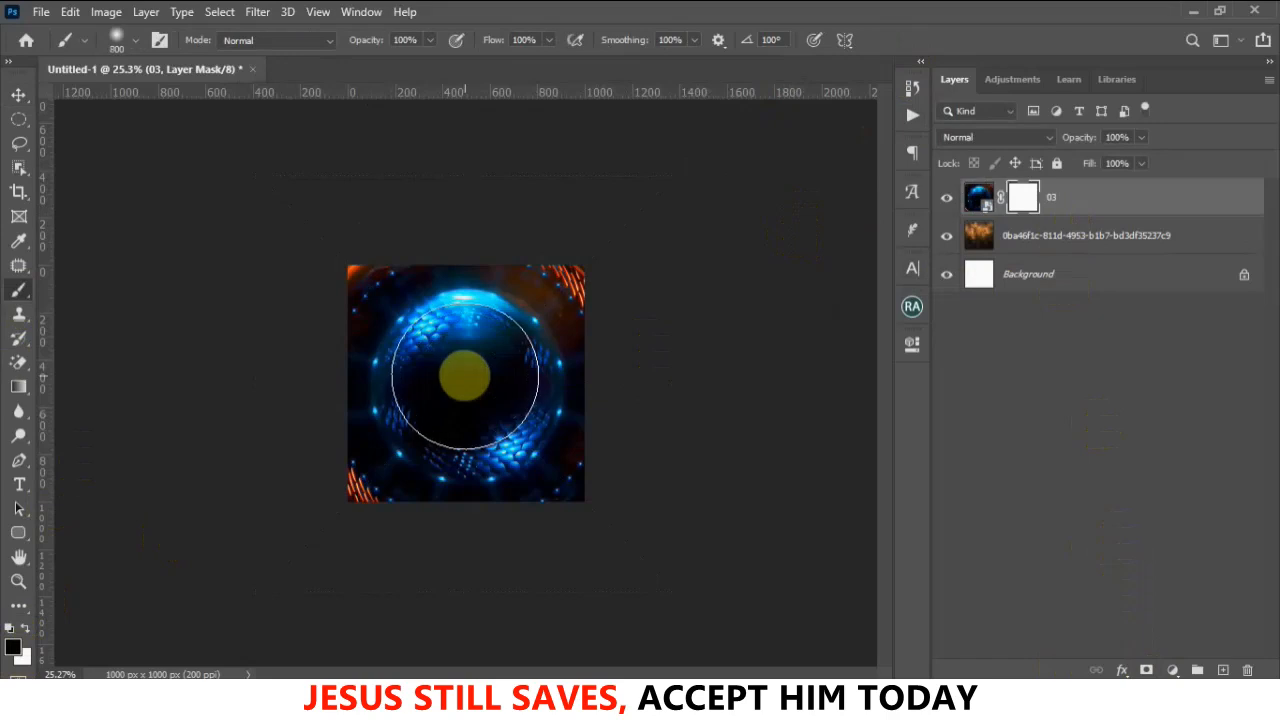
key("bracketright")
left_click(466, 385)
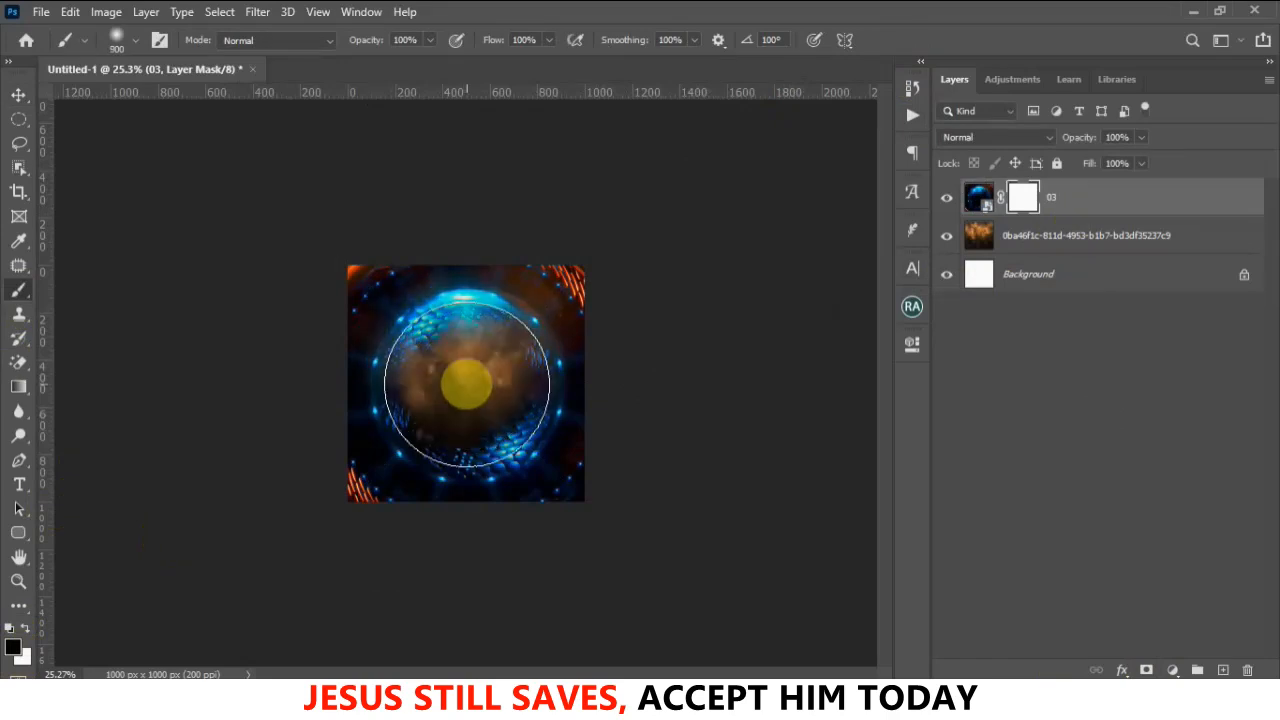
mouse_move(466, 385)
left_mouse_down()
mouse_move(393, 329)
mouse_move(340, 331)
mouse_move(337, 271)
left_mouse_up()
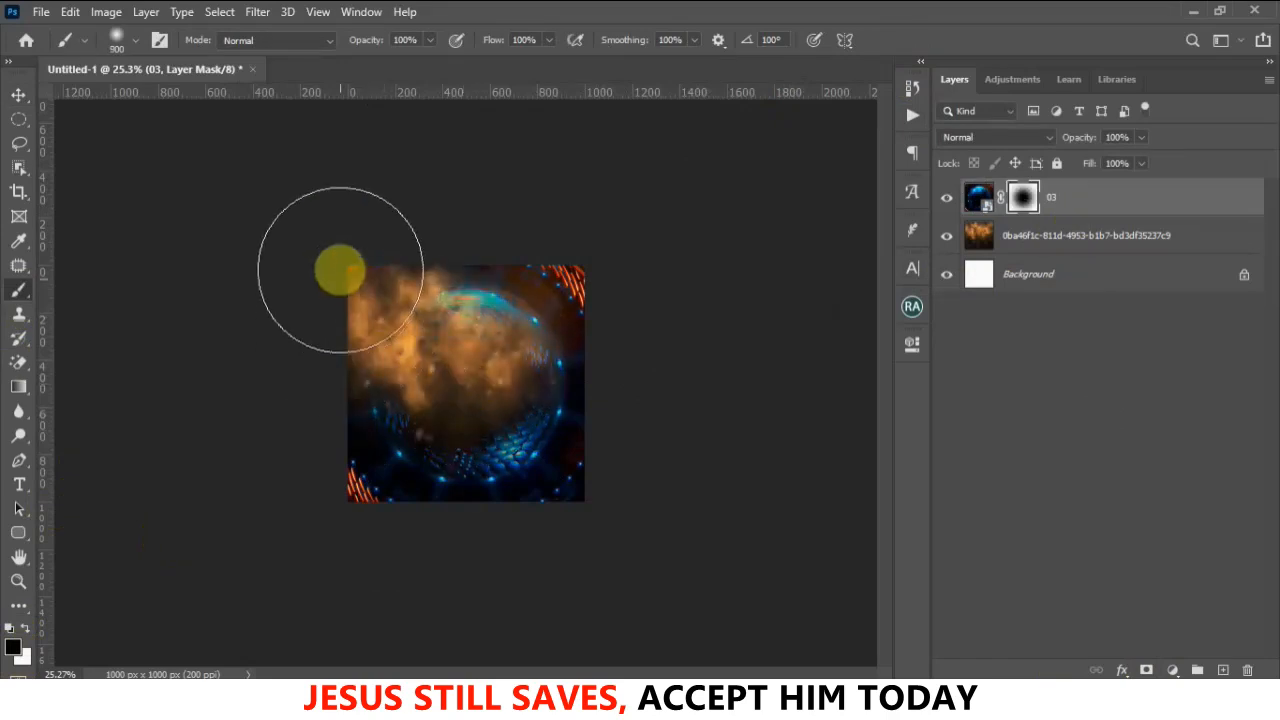
mouse_move(450, 580)
left_mouse_down()
mouse_move(661, 549)
mouse_move(493, 527)
mouse_move(518, 519)
mouse_move(496, 466)
mouse_move(379, 451)
mouse_move(443, 443)
mouse_move(500, 486)
mouse_move(476, 490)
mouse_move(458, 387)
mouse_move(469, 379)
mouse_move(445, 383)
mouse_move(419, 423)
mouse_move(371, 415)
left_mouse_up()
Shift the masked blue orb layer slightly to the right and set its blend mode to Screen
left_click(20, 97)
left_click_drag(579, 278, 591, 278)
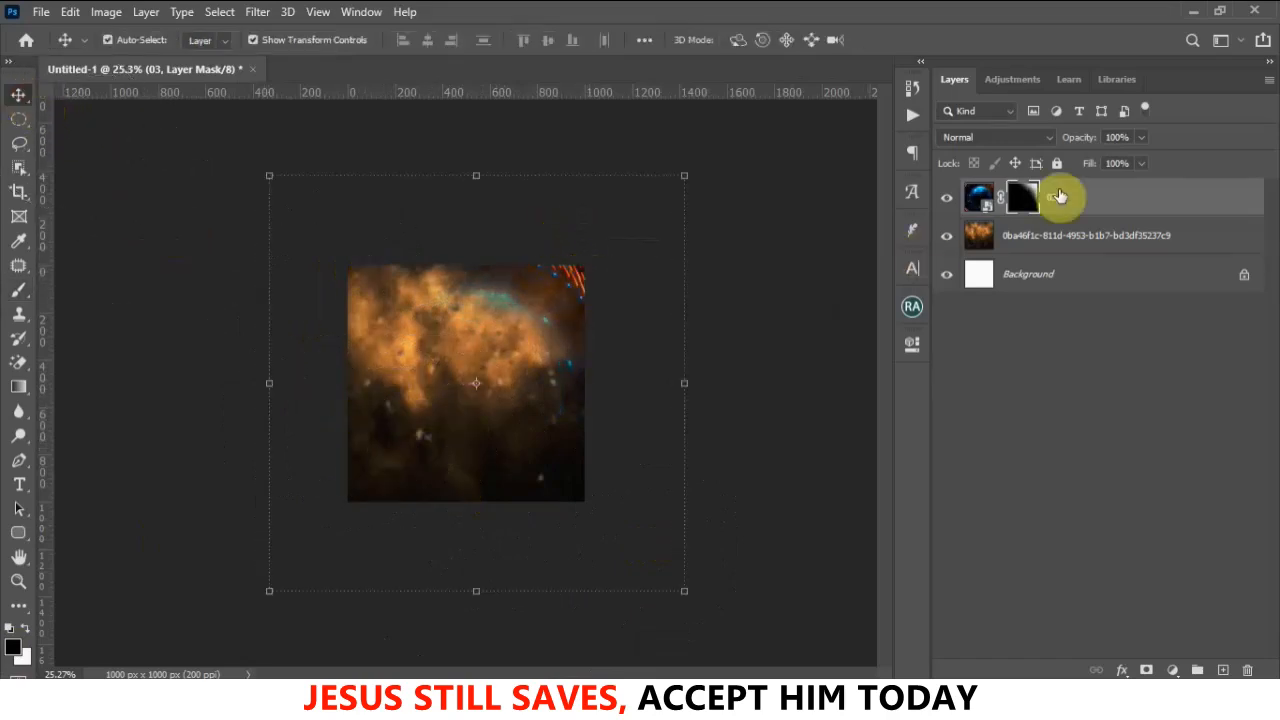
left_click(1000, 138)
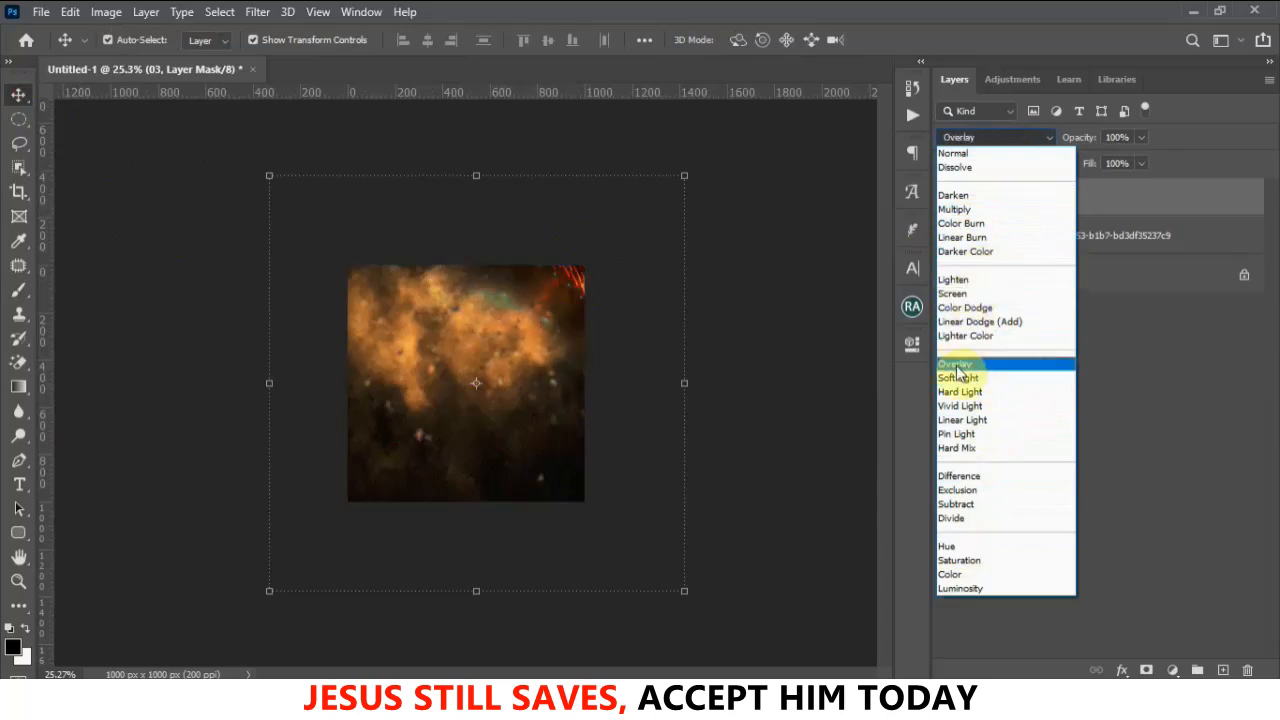
left_click(975, 296)
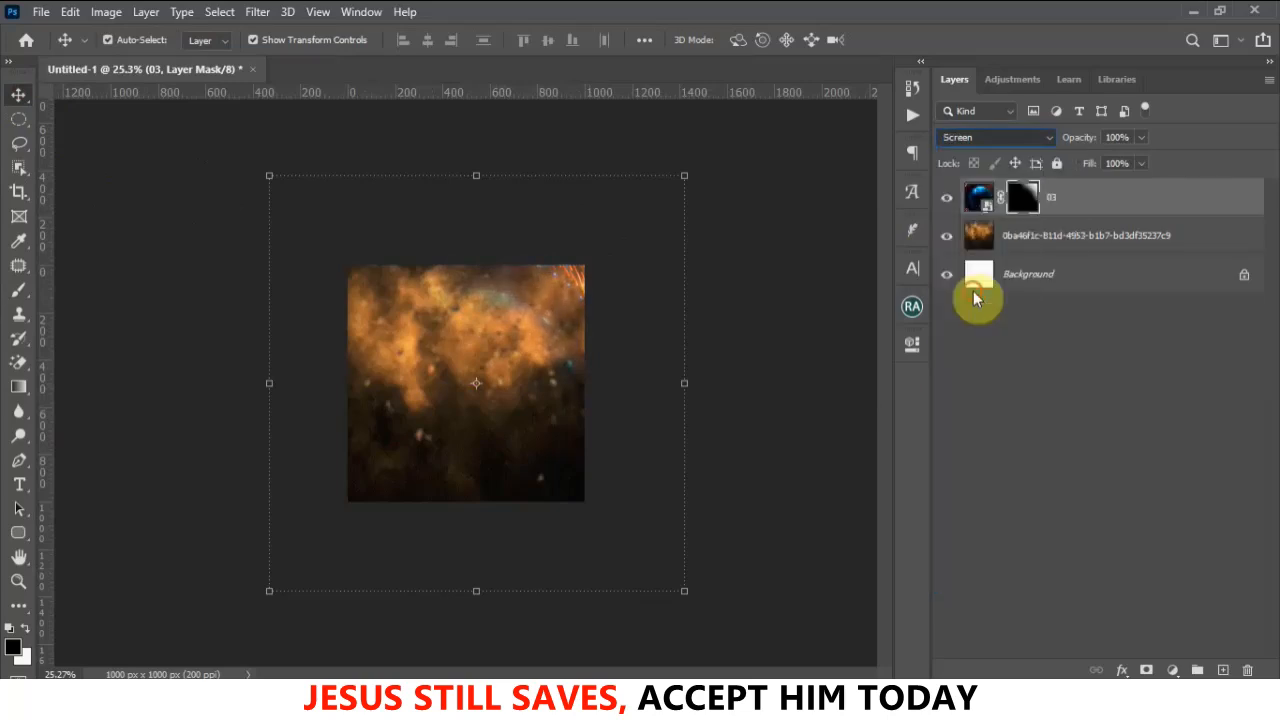
left_click(729, 366)
Place the roaring lion image from the New Items folder, scaled to about 34%, flush in the canvas's upper-left corner
key("alt+Tab")
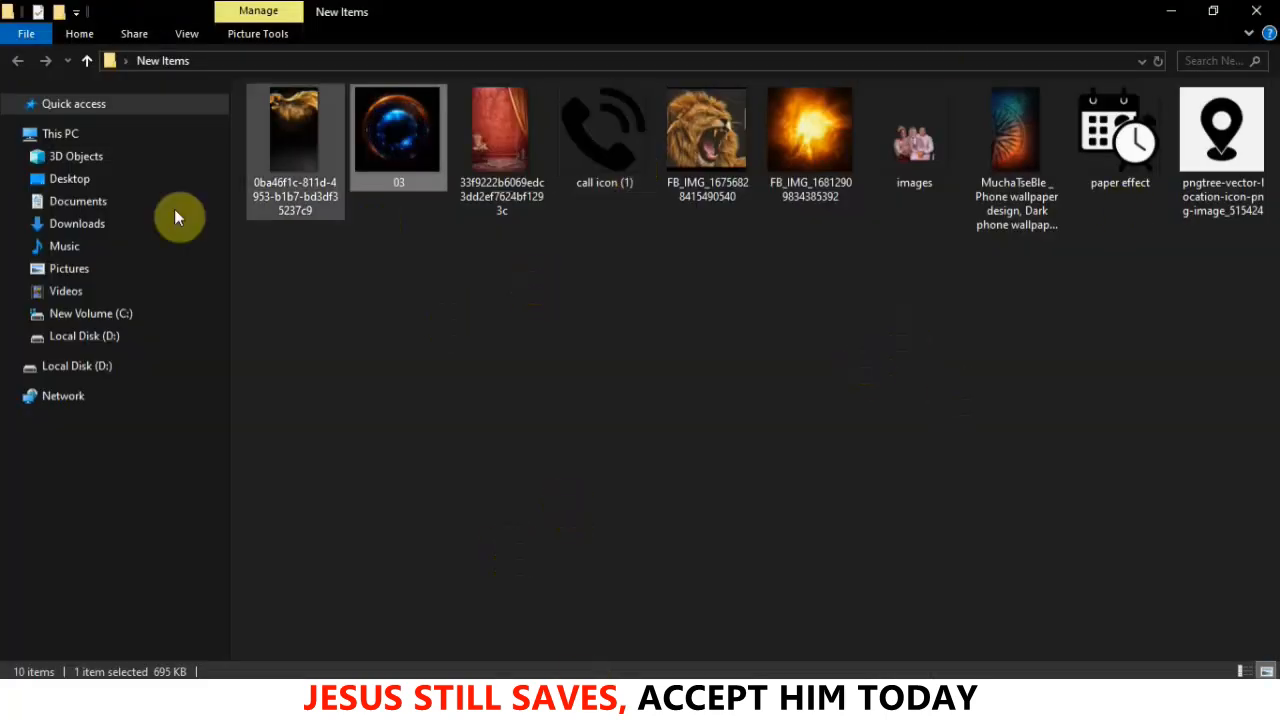
left_click_drag(691, 120, 437, 366)
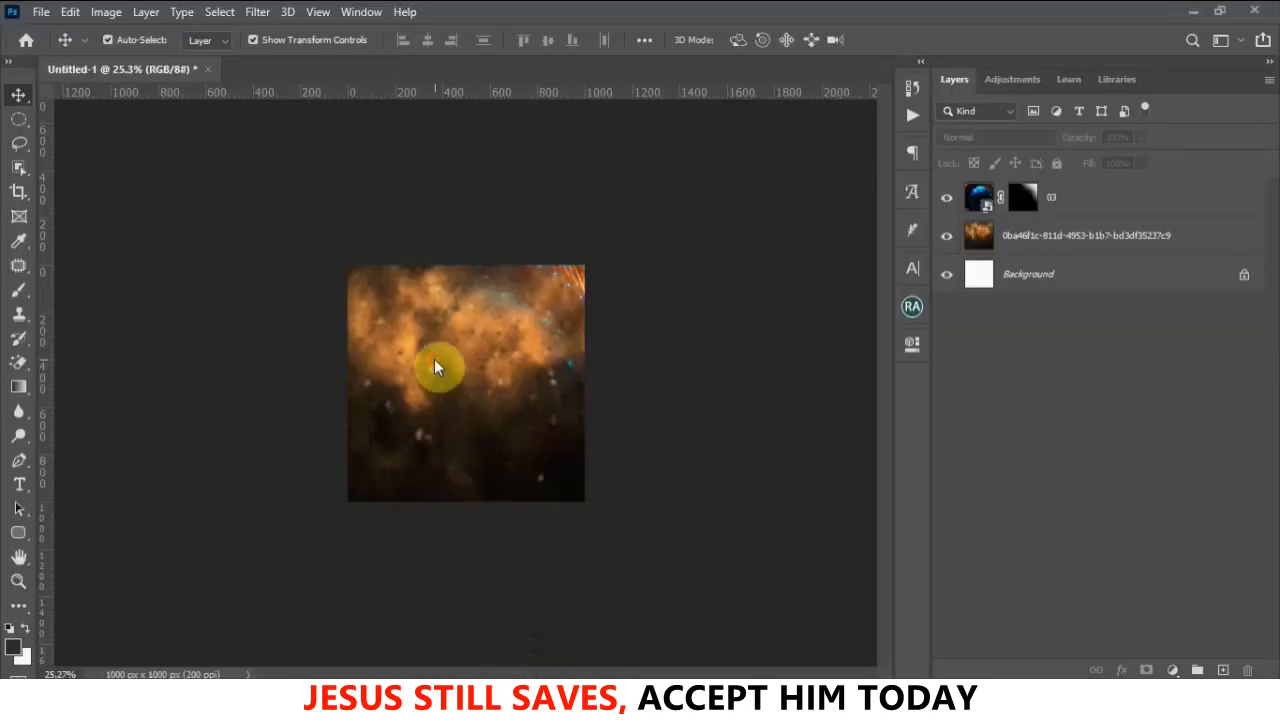
left_click_drag(580, 506, 465, 378)
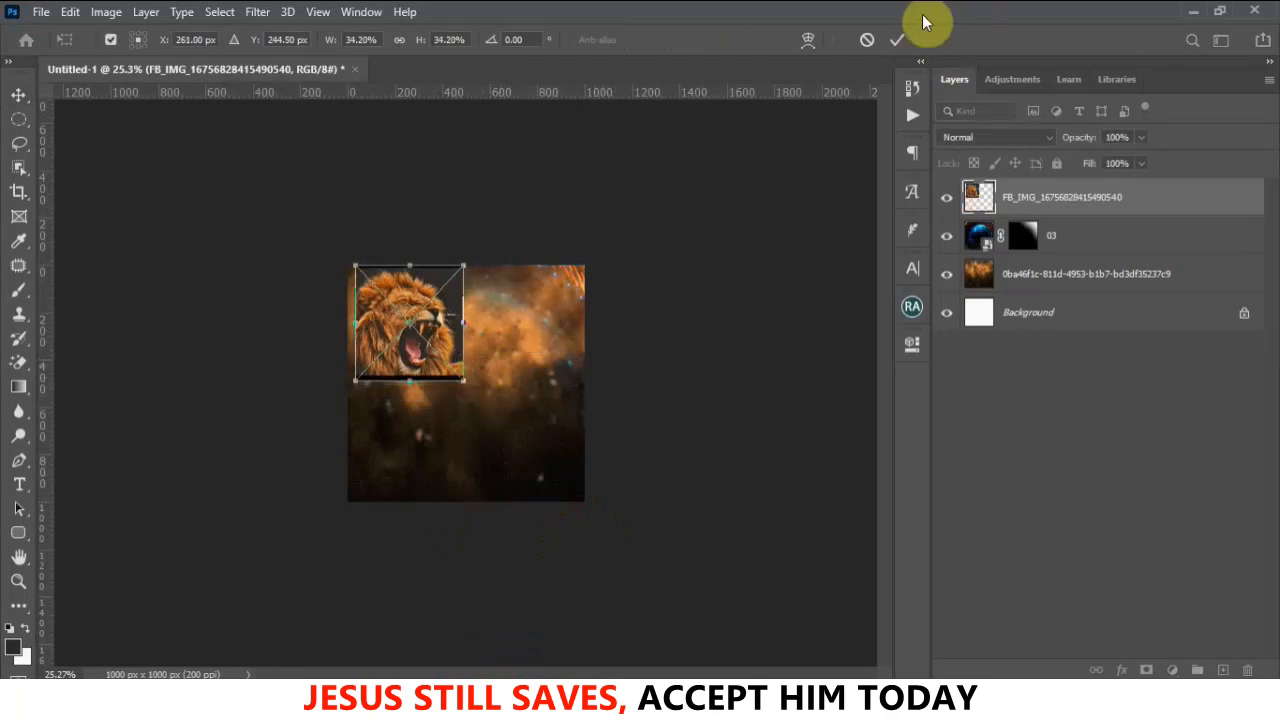
left_click(897, 39)
left_click_drag(414, 314, 397, 309)
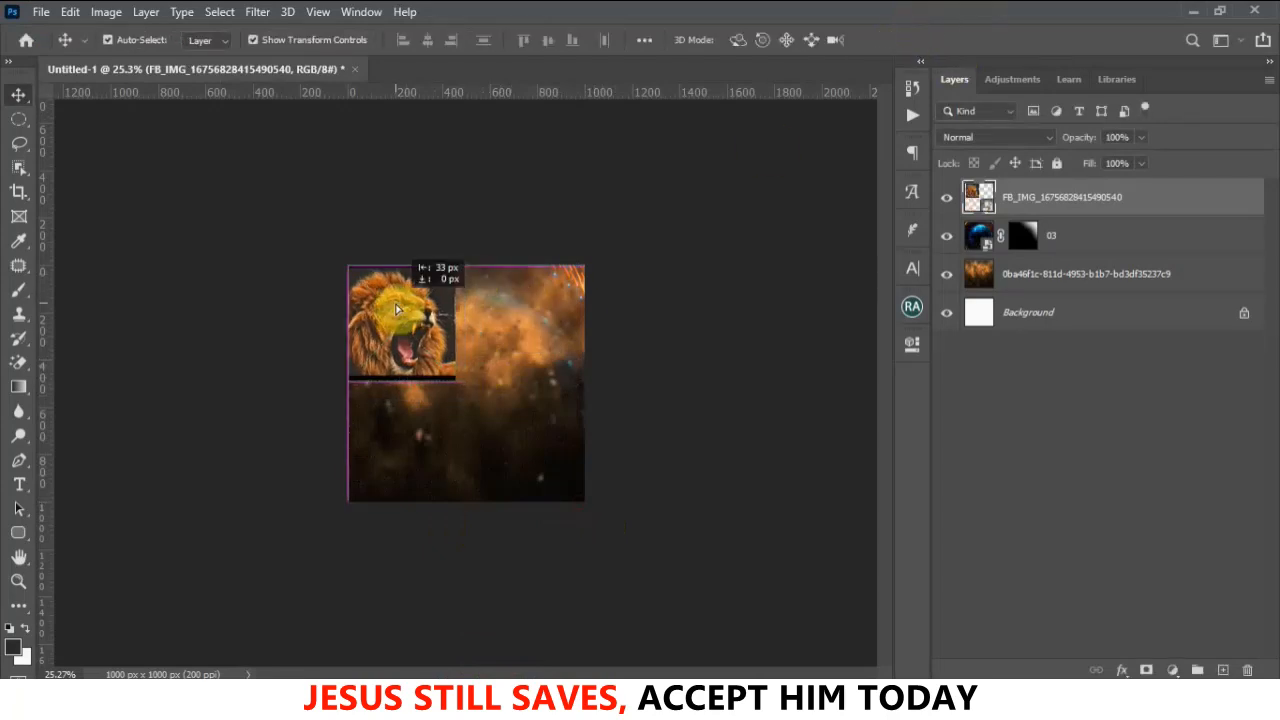
Set the lion layer to Soft Light and mask away its hard right and lower edges with a soft black brush of about 175 px
left_click(997, 141)
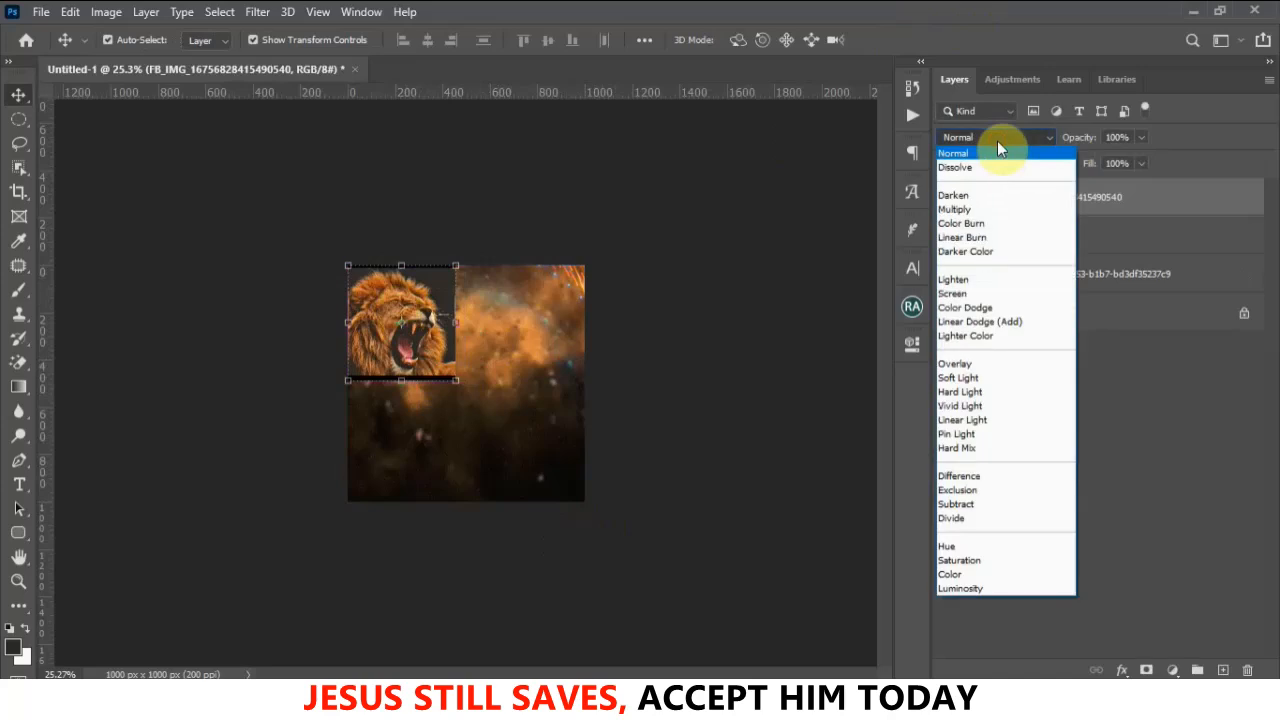
left_click(975, 380)
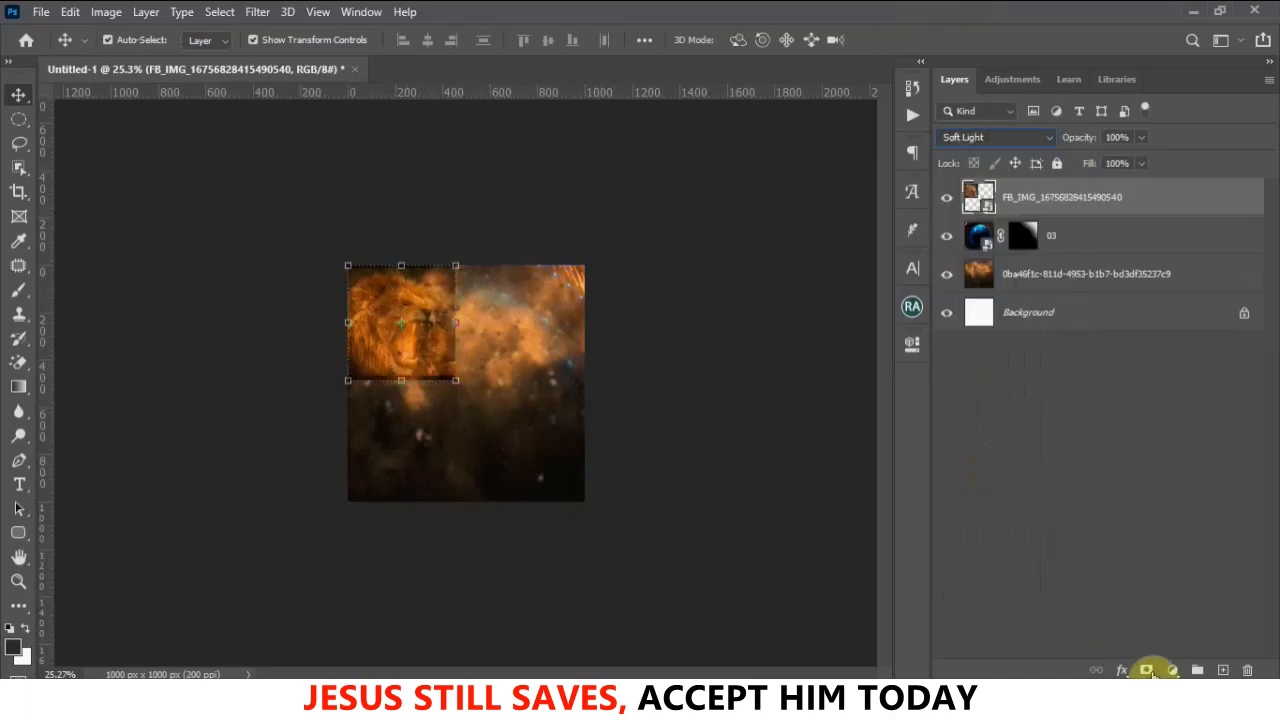
left_click(1147, 670)
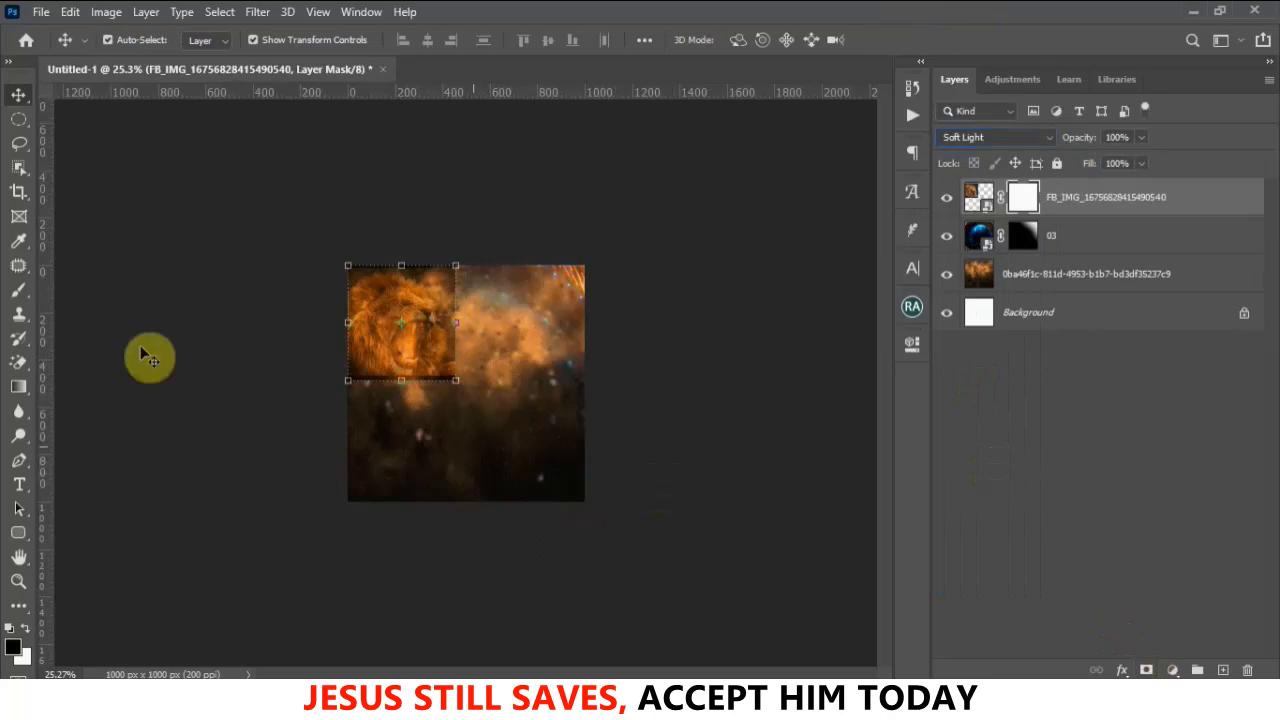
left_click(18, 293)
scroll(405, 330, "up", 3)
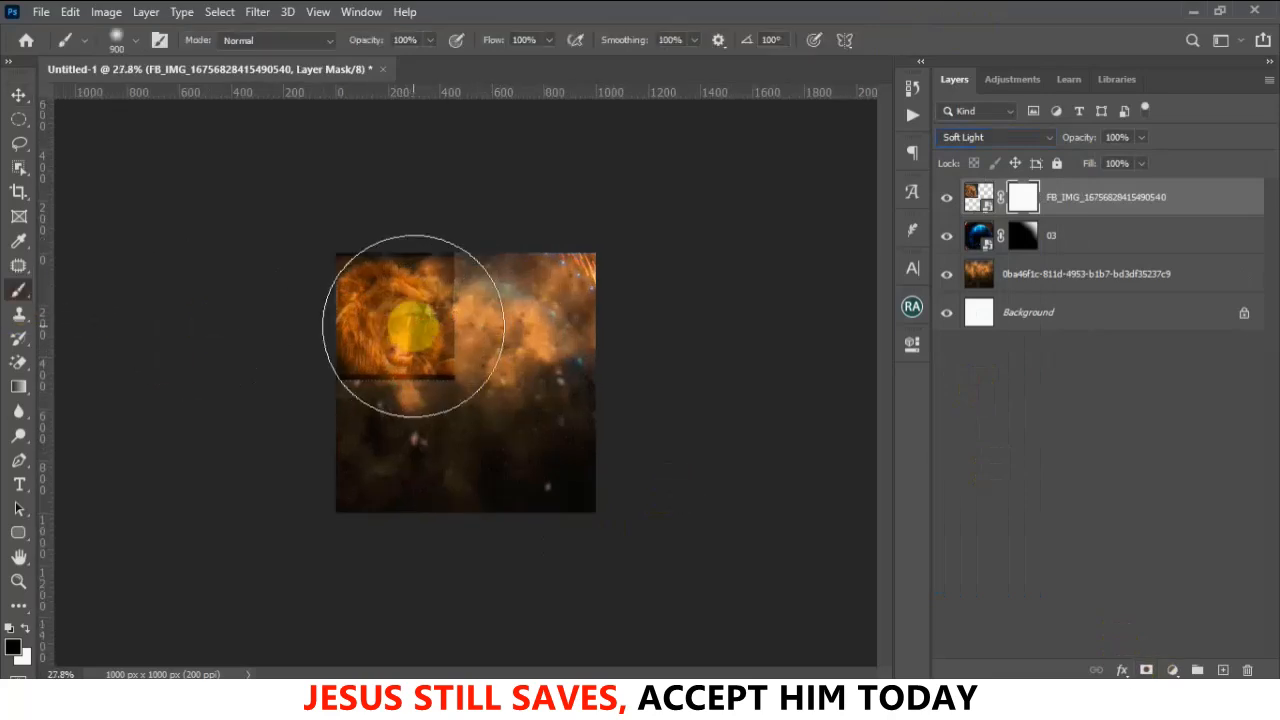
key("bracketleft")
key("bracketleft")
key("bracketleft")
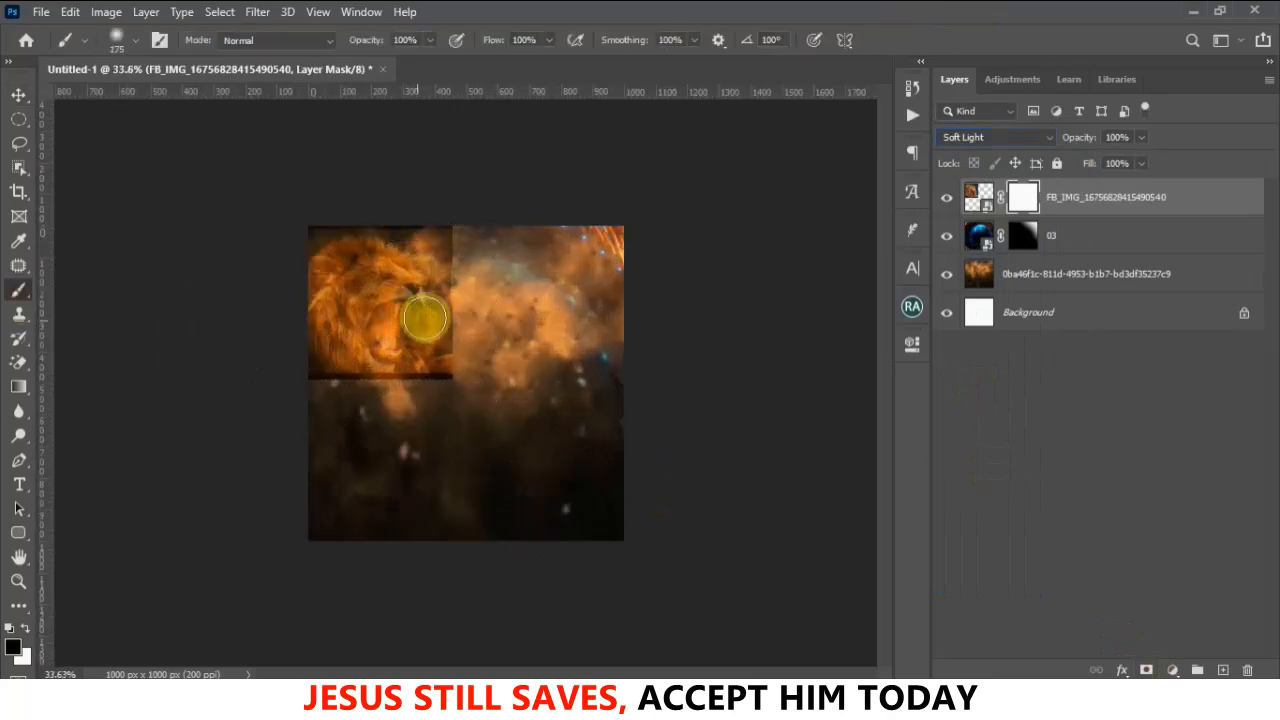
mouse_move(459, 239)
left_mouse_down()
mouse_move(475, 361)
mouse_move(452, 390)
mouse_move(328, 420)
mouse_move(305, 392)
mouse_move(460, 381)
mouse_move(287, 422)
mouse_move(315, 400)
left_mouse_up()
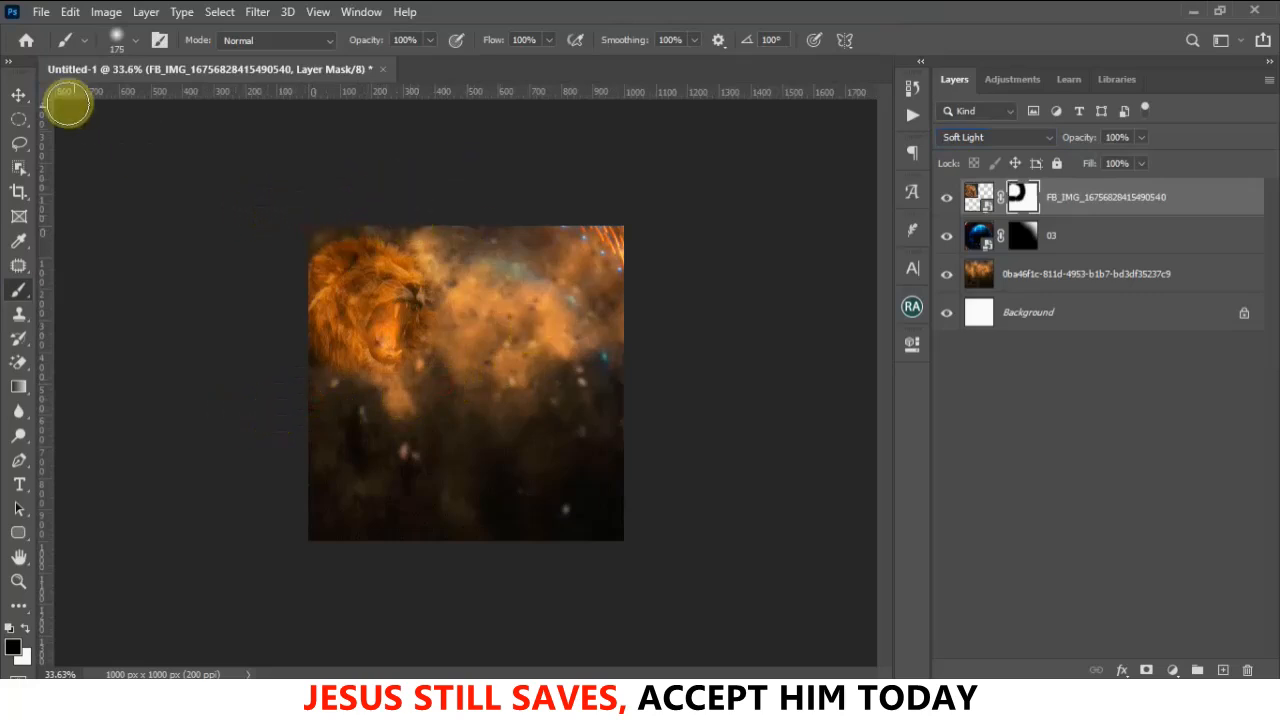
Enlarge the lion layer to about 116% and move it about 101 px left and 66 px up, past the canvas corner
left_click(27, 97)
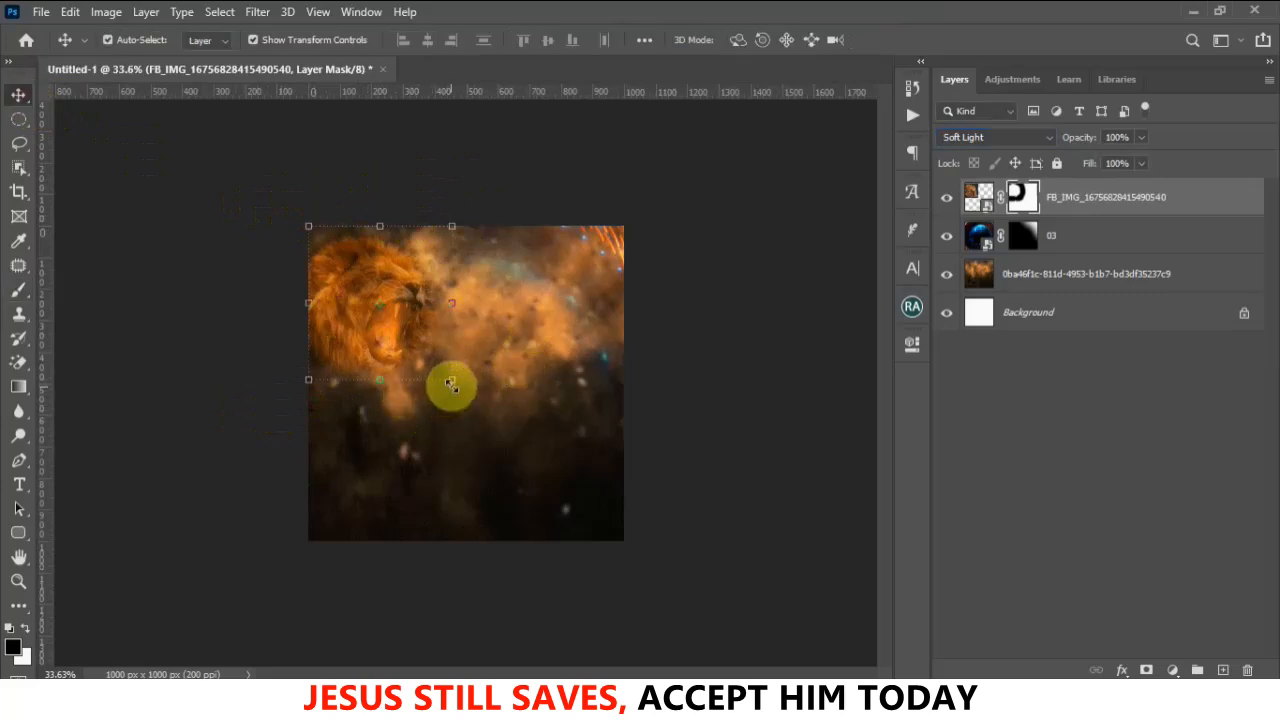
left_click_drag(452, 381, 475, 405)
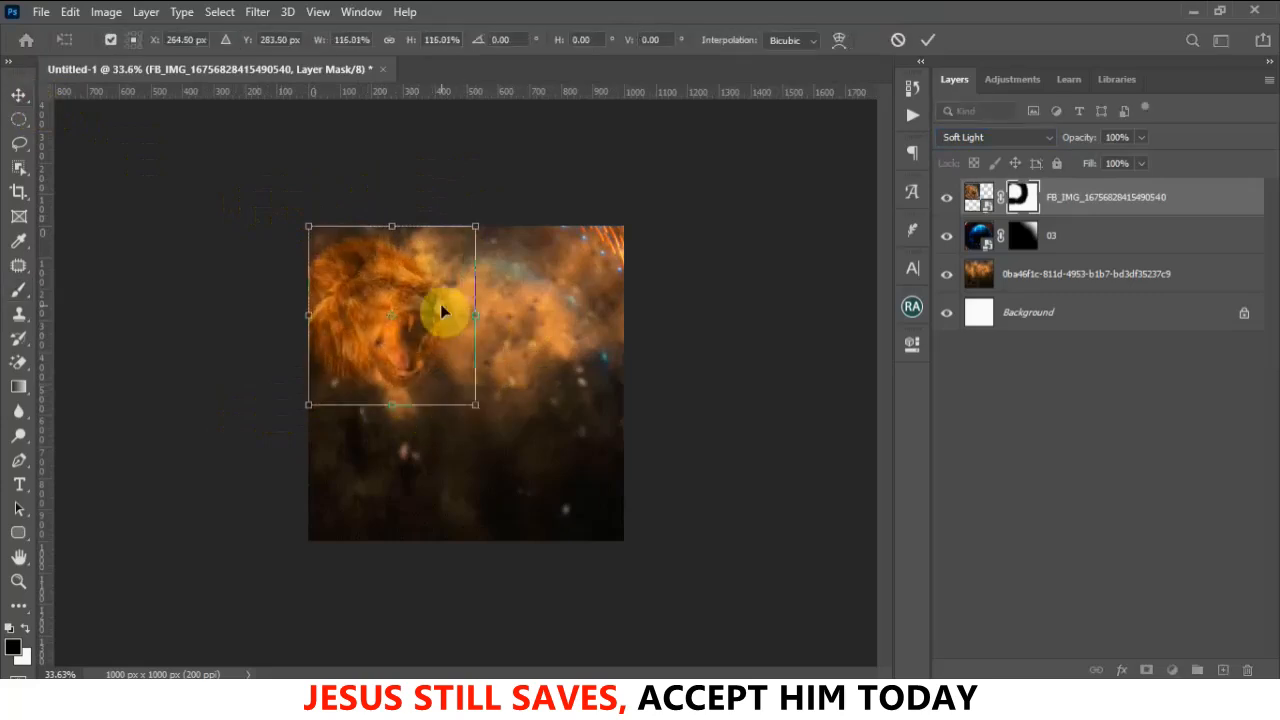
left_click_drag(405, 298, 373, 277)
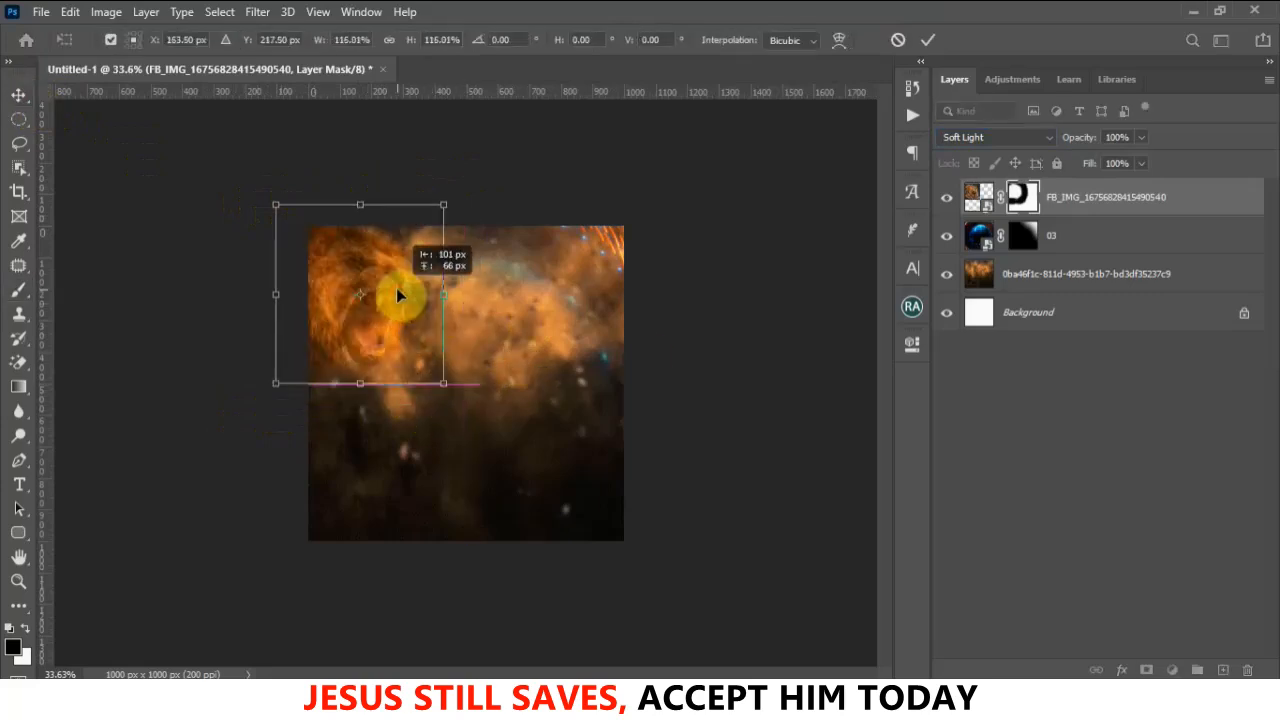
left_click(923, 44)
left_click(727, 214)
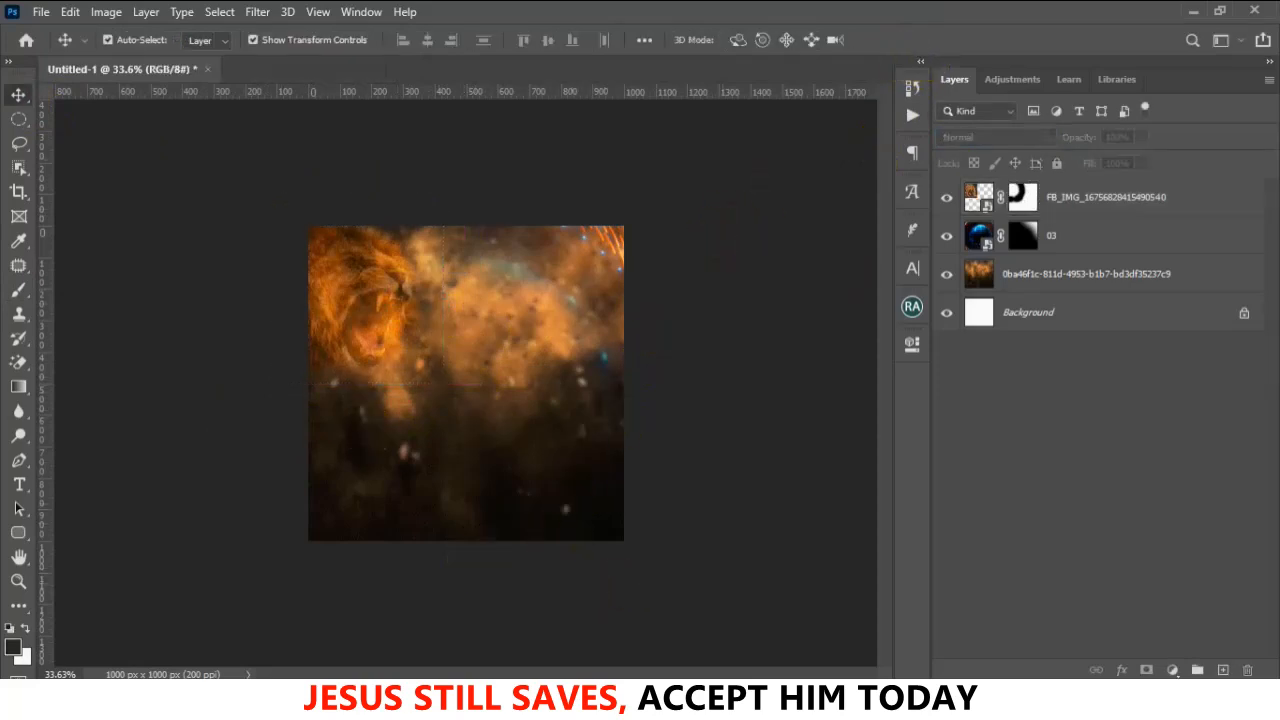
Place the fiery explosion image from the New Items folder so it fills the canvas, and set its blend mode to Soft Light
key("alt+Tab")
left_click(822, 134)
left_click_drag(822, 134, 464, 389)
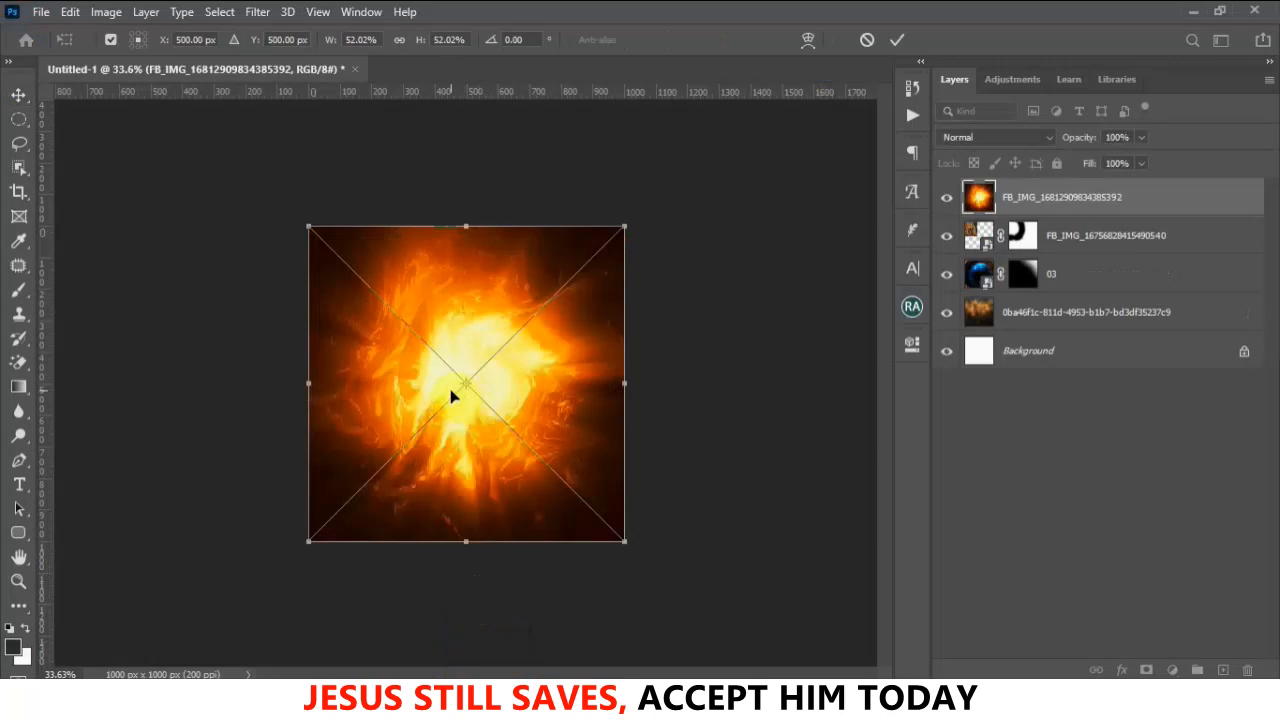
left_click(899, 40)
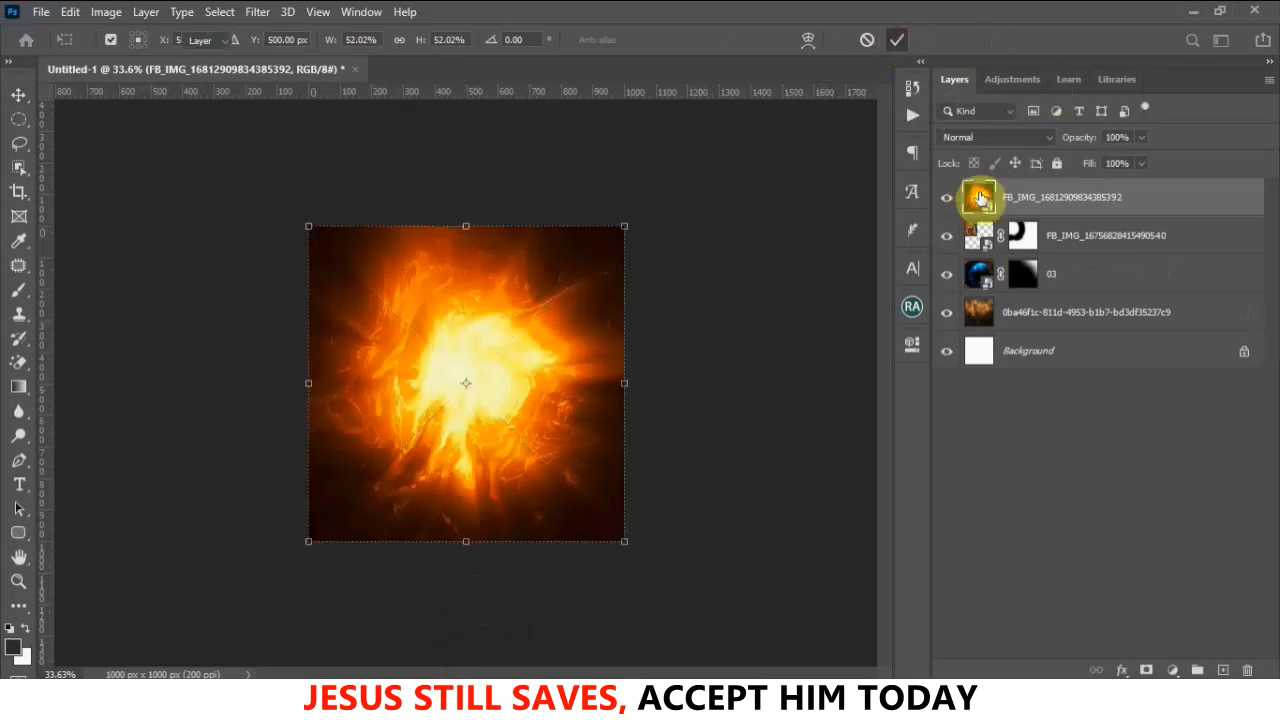
left_click(992, 138)
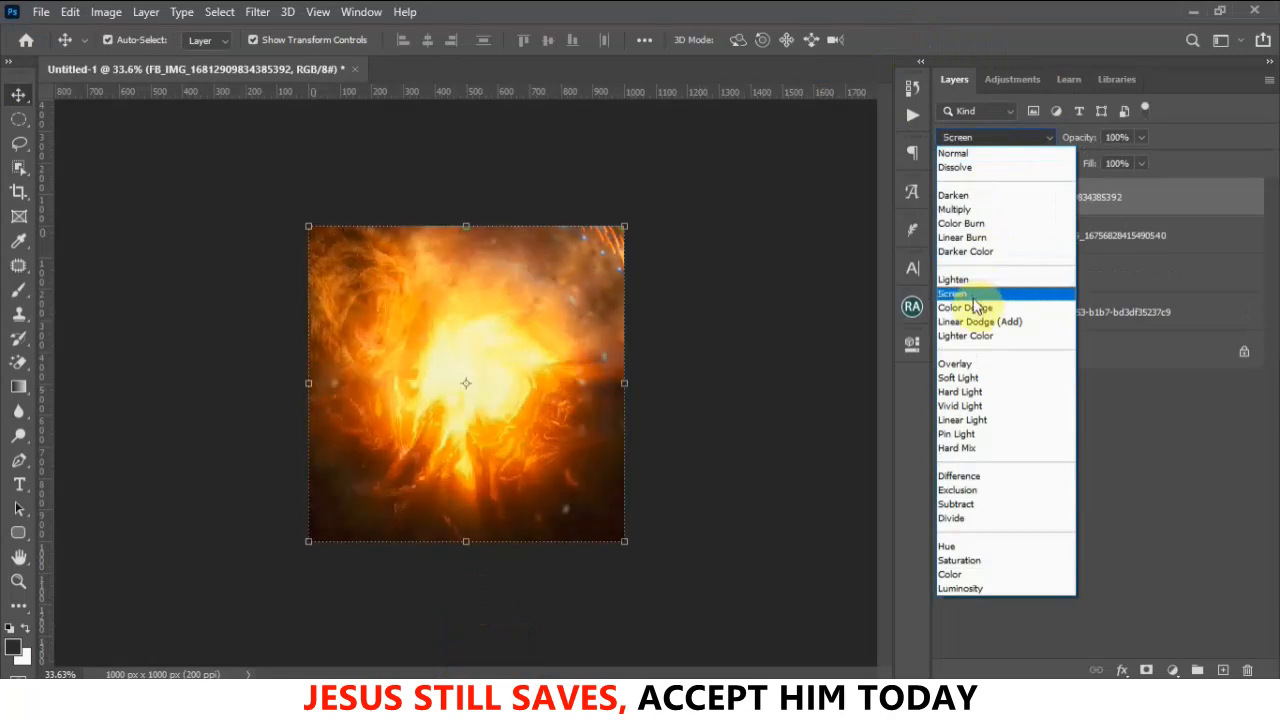
left_click(975, 379)
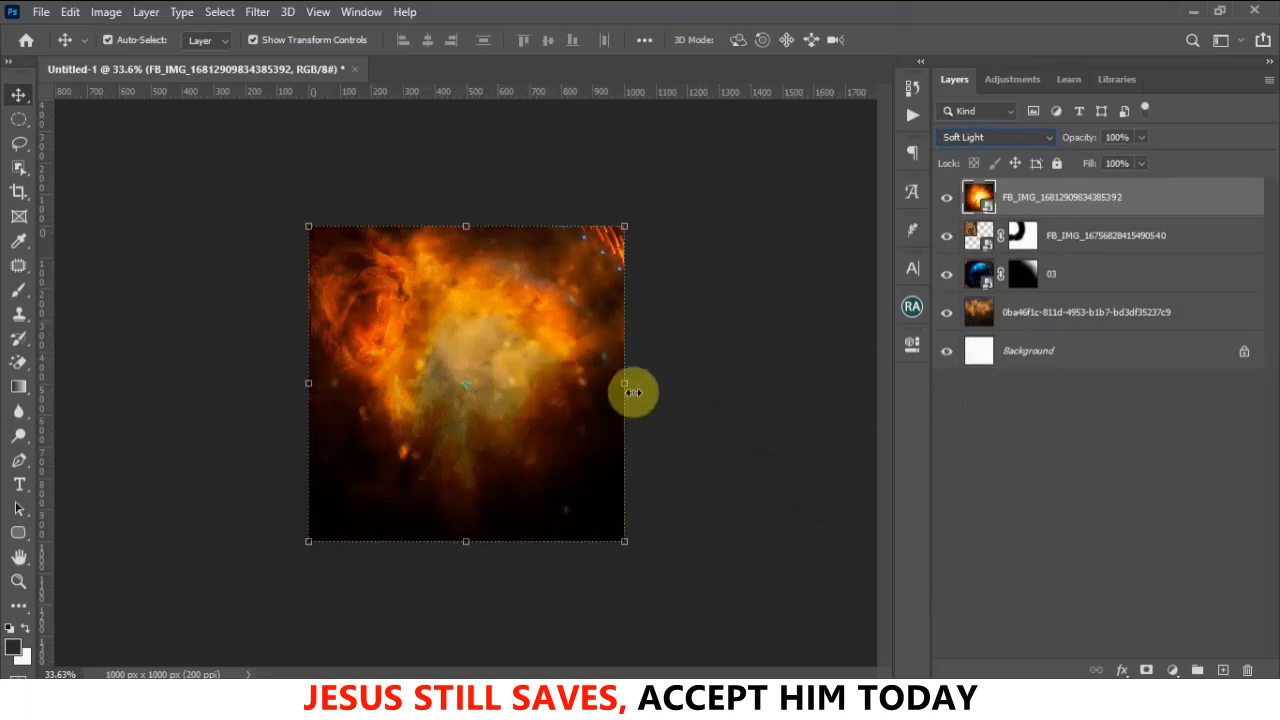
key("ctrl+t")
scroll(446, 385, "up", 2)
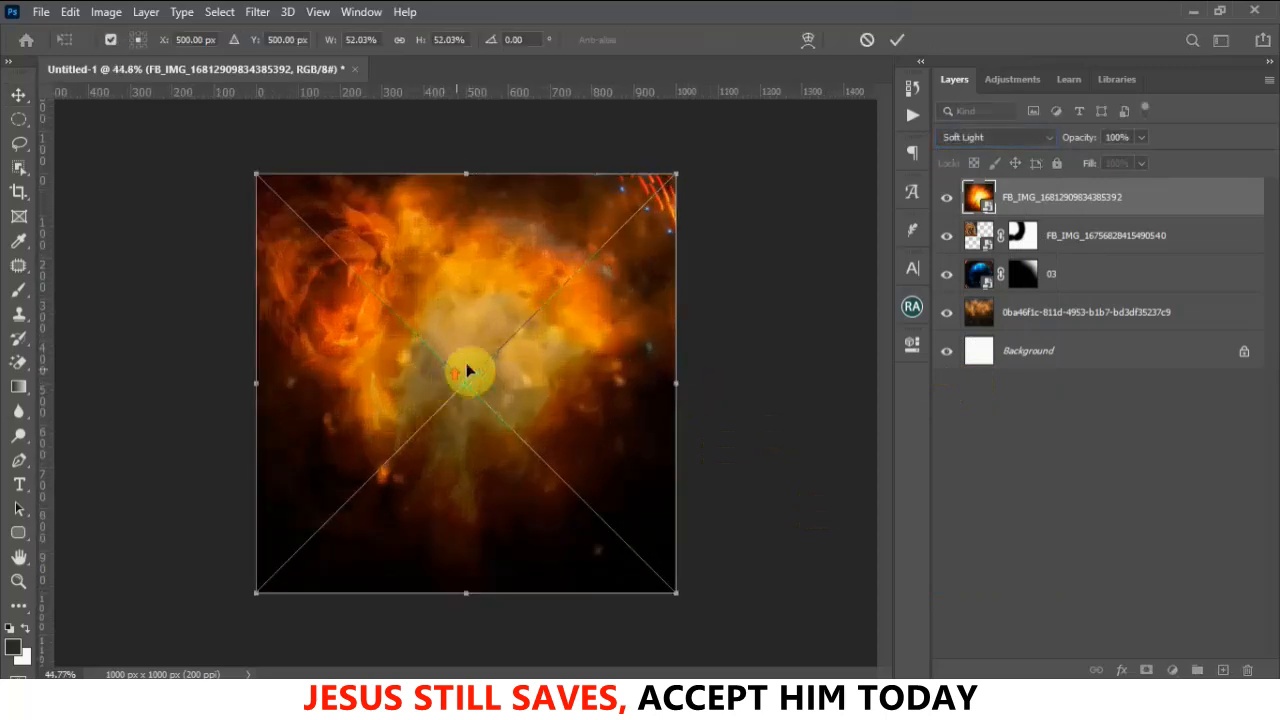
left_click(901, 41)
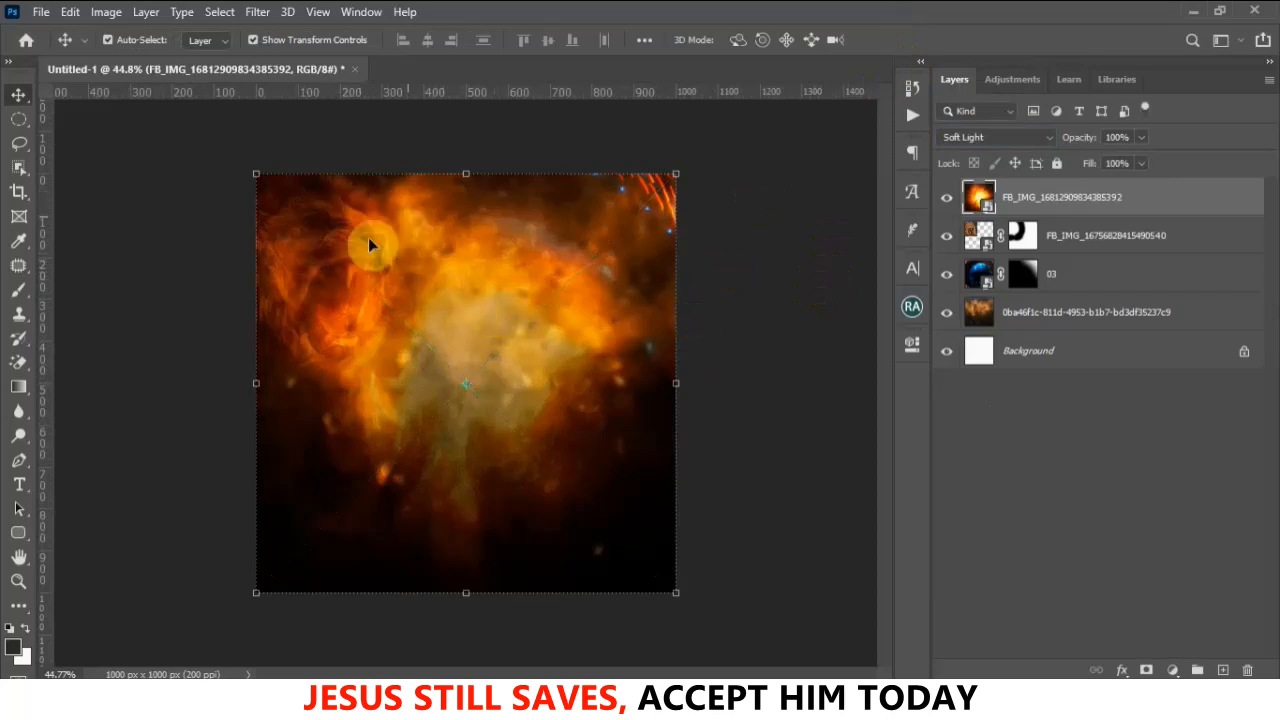
Add a mask to the fire layer and partly hide it over the lion with a soft black 800 px brush at 51% opacity
left_click(1147, 671)
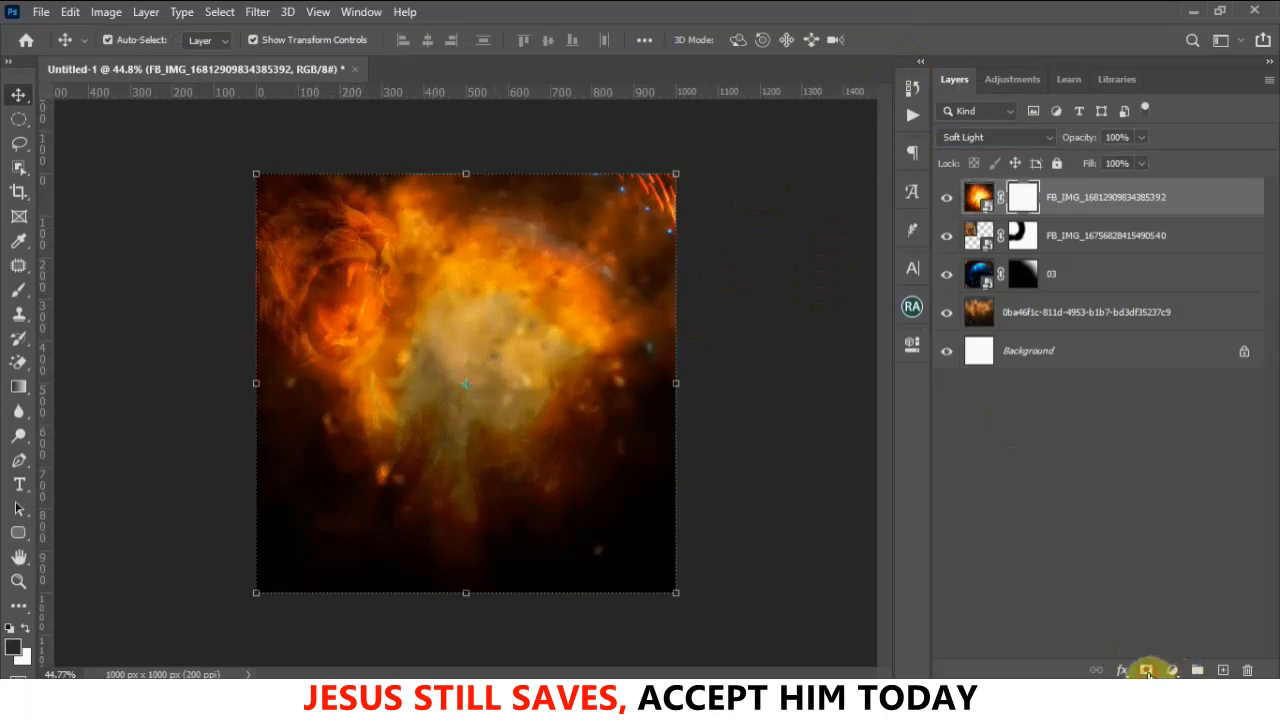
left_click(16, 294)
key("bracketright")
key("bracketright")
key("bracketright")
key("bracketright")
key("bracketright")
key("bracketright")
key("bracketright")
key("bracketright")
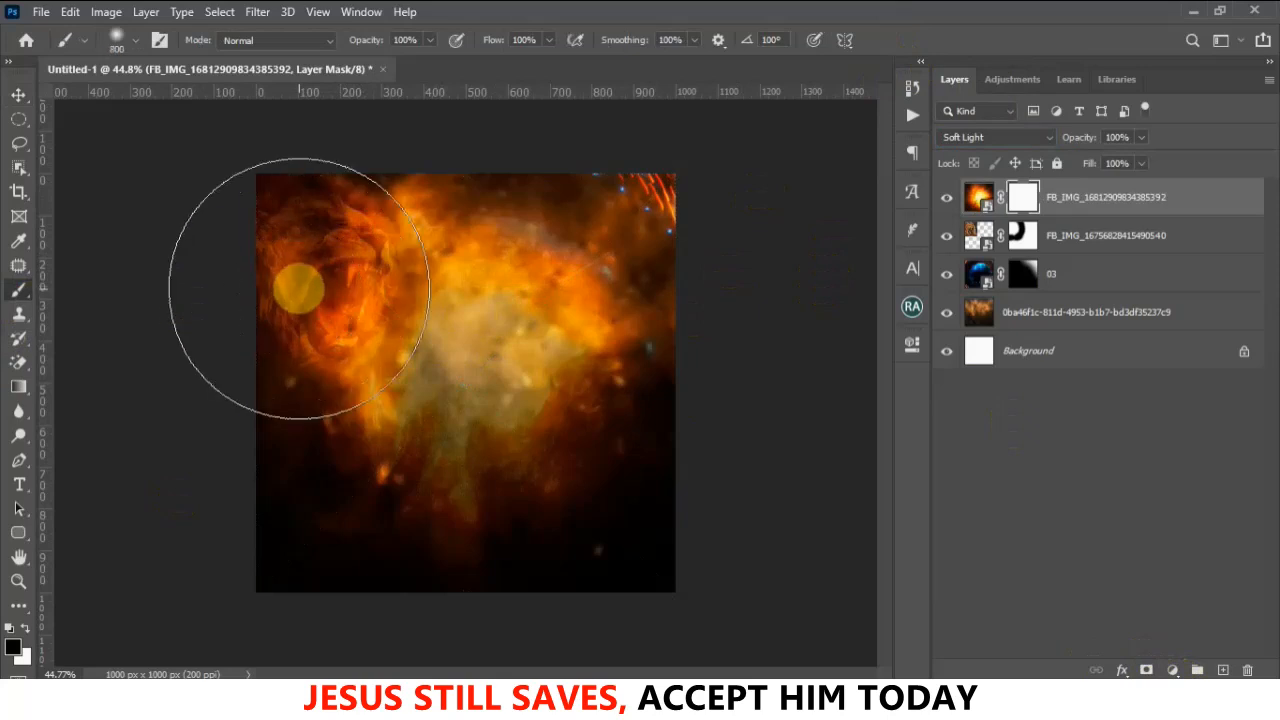
left_click(432, 40)
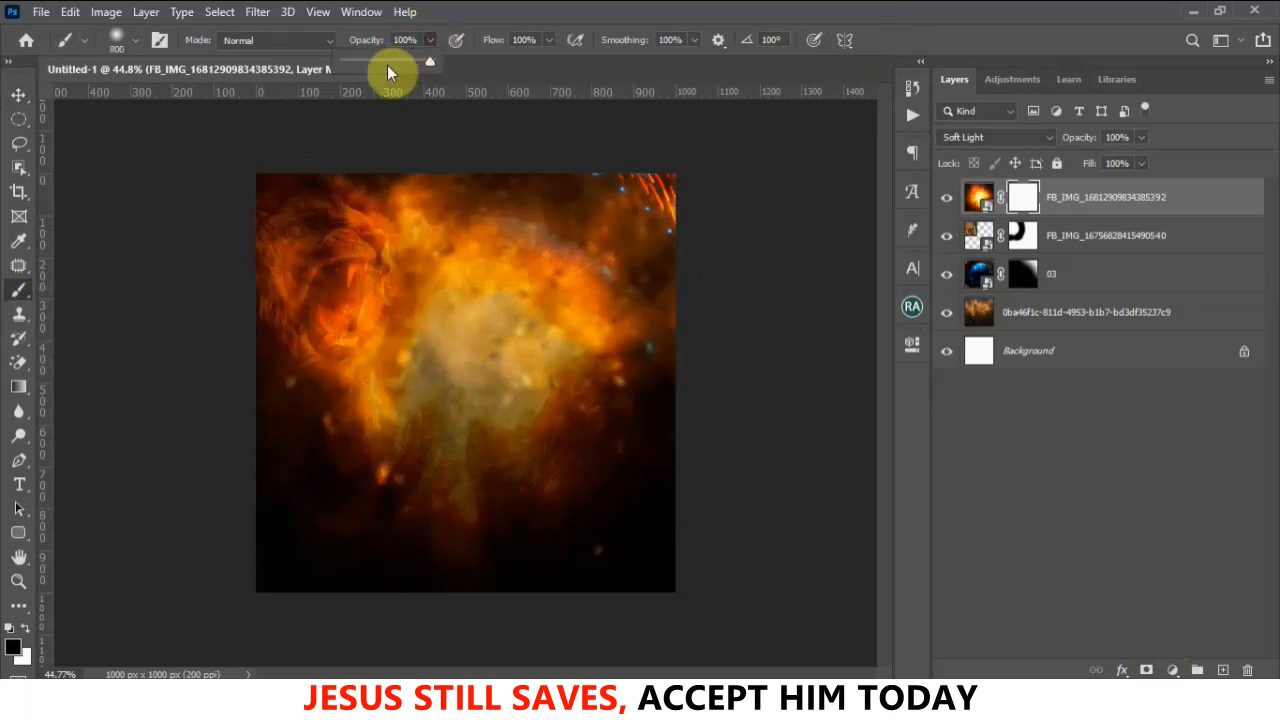
left_click(385, 60)
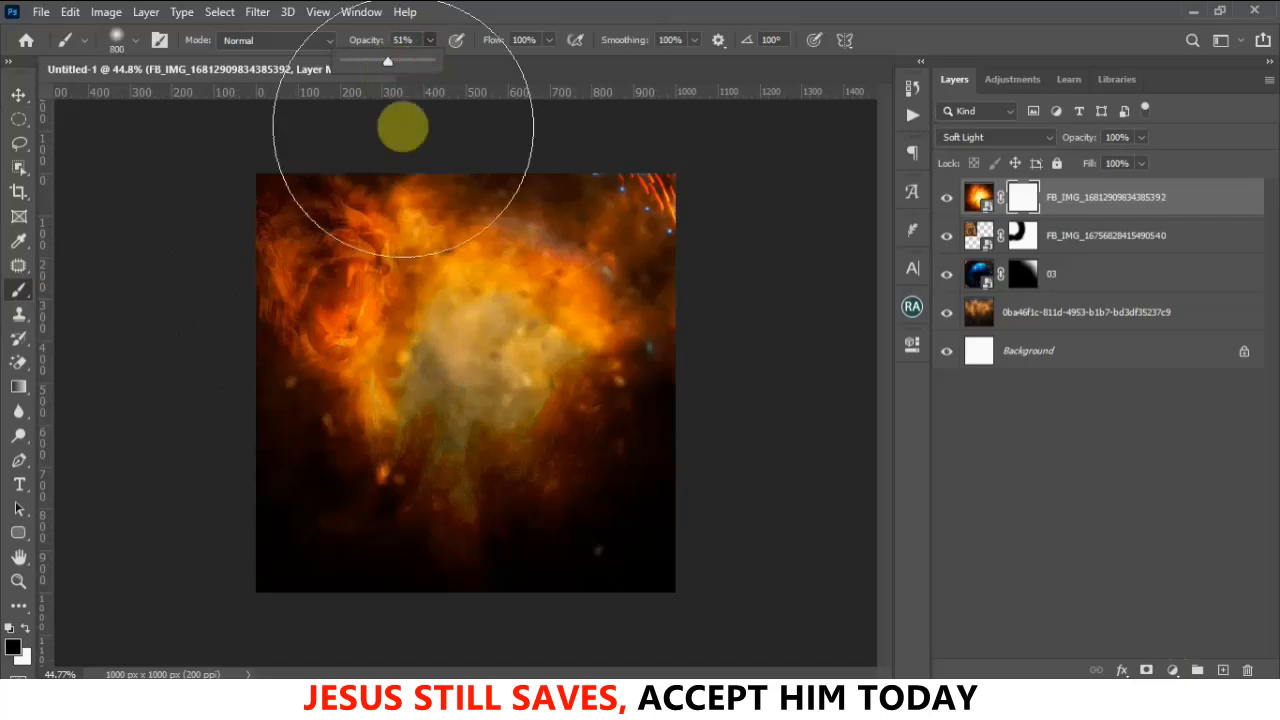
left_click(287, 266)
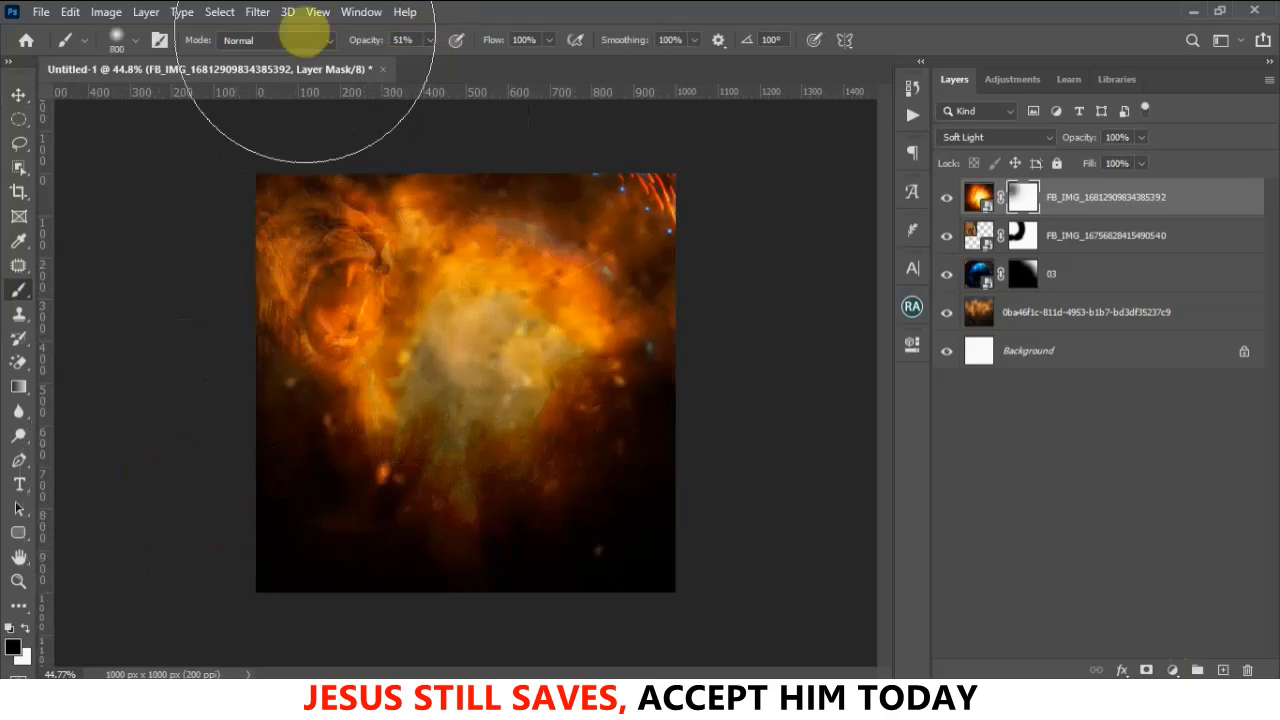
left_click(18, 95)
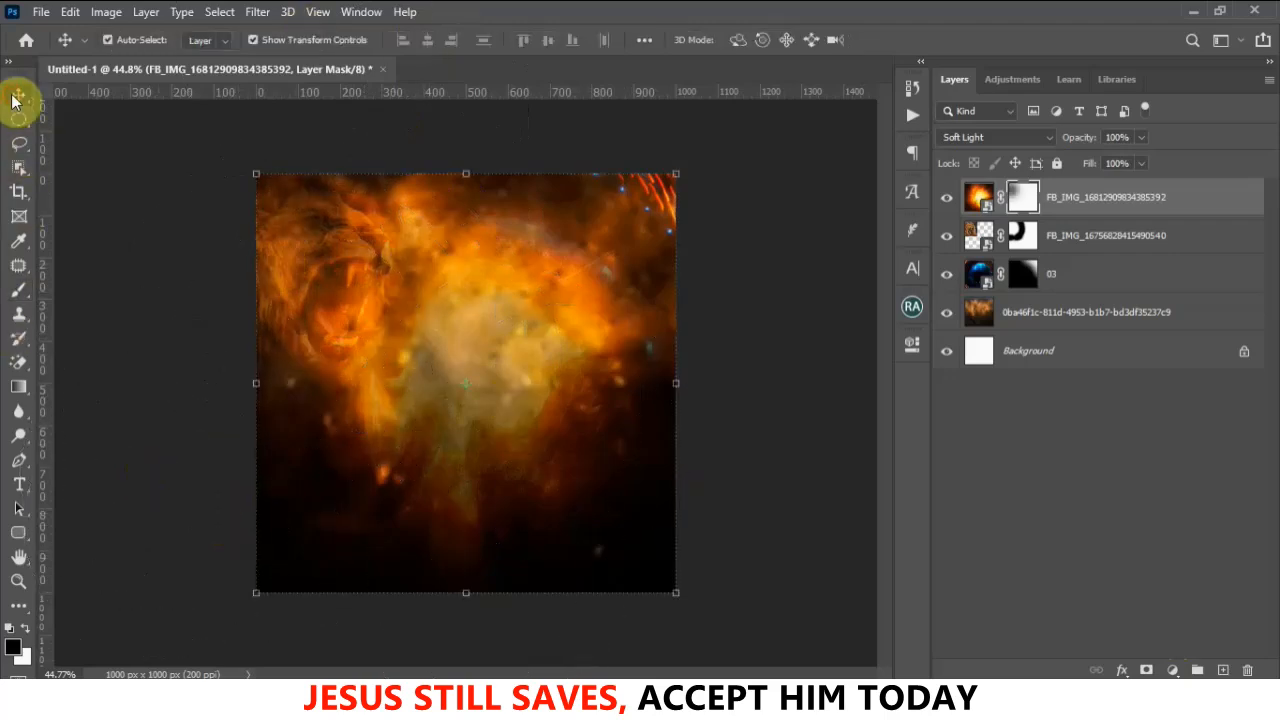
left_click(776, 380)
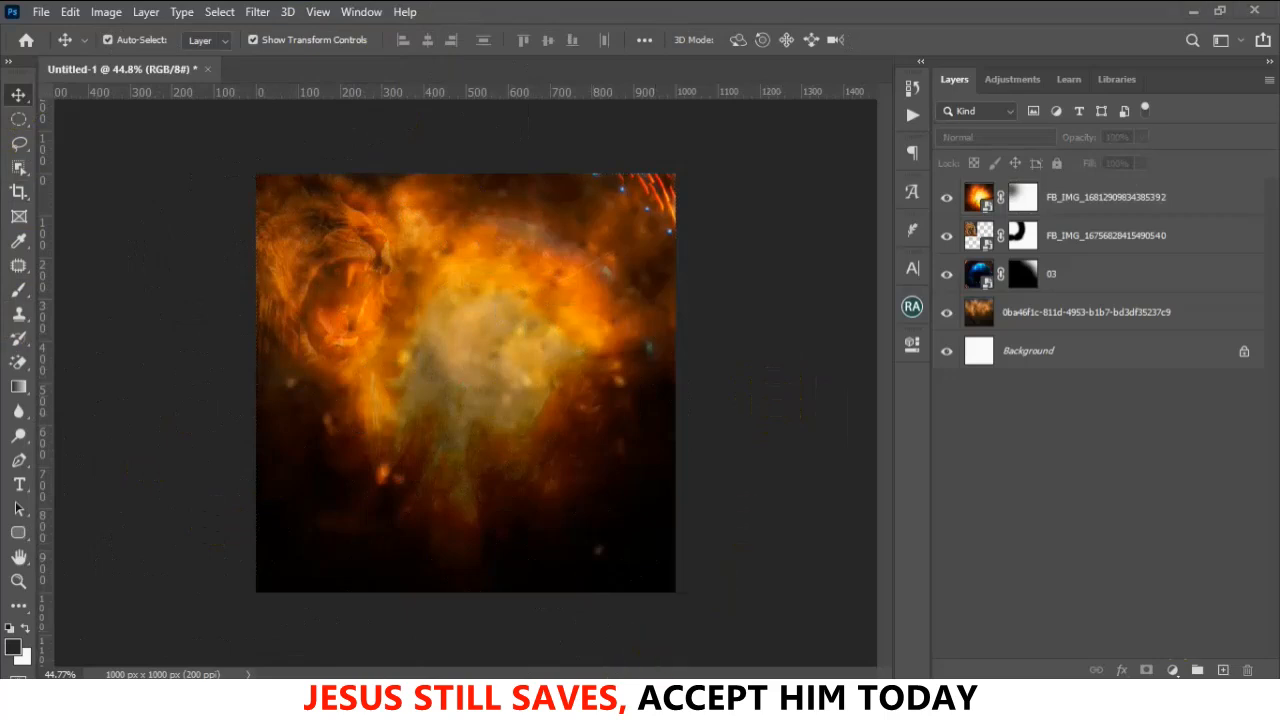
key("alt+Tab")
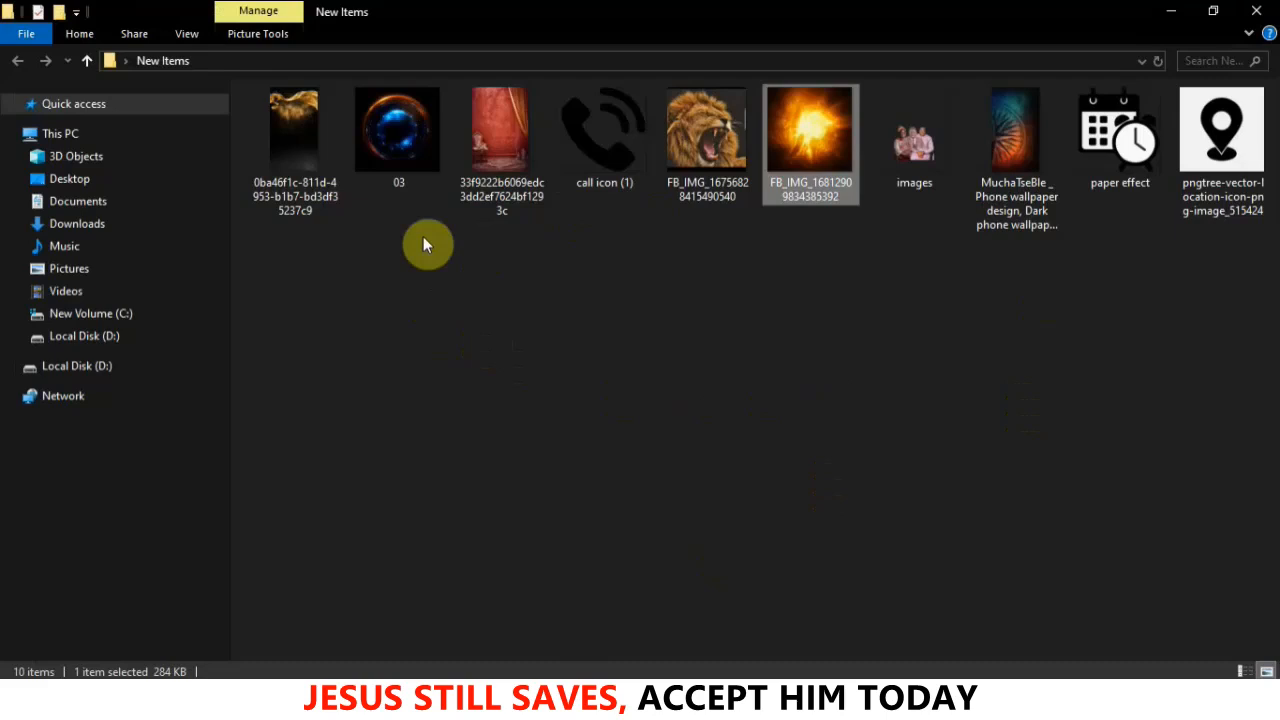
left_click(1170, 12)
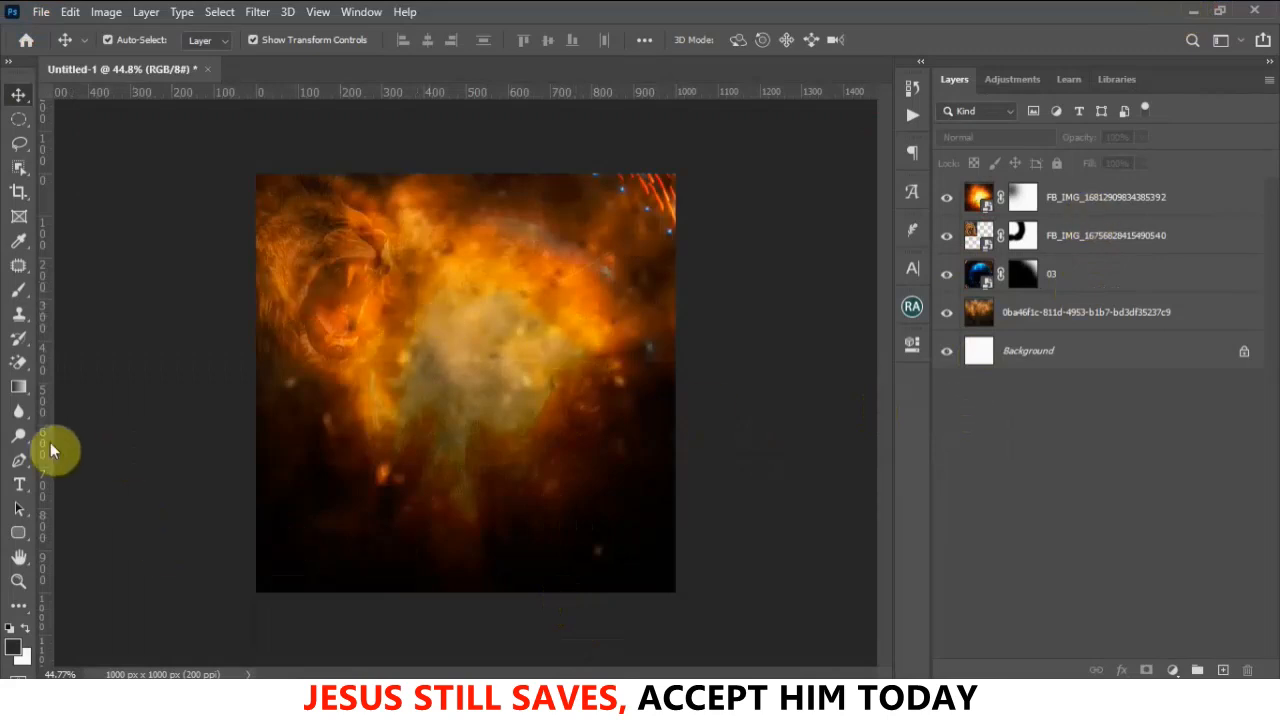
Draw a black rectangle about 1139 px wide and 613 px high over the canvas's lower part, then stretch its upper edge to just below the canvas top
left_click_drag(22, 538, 112, 550)
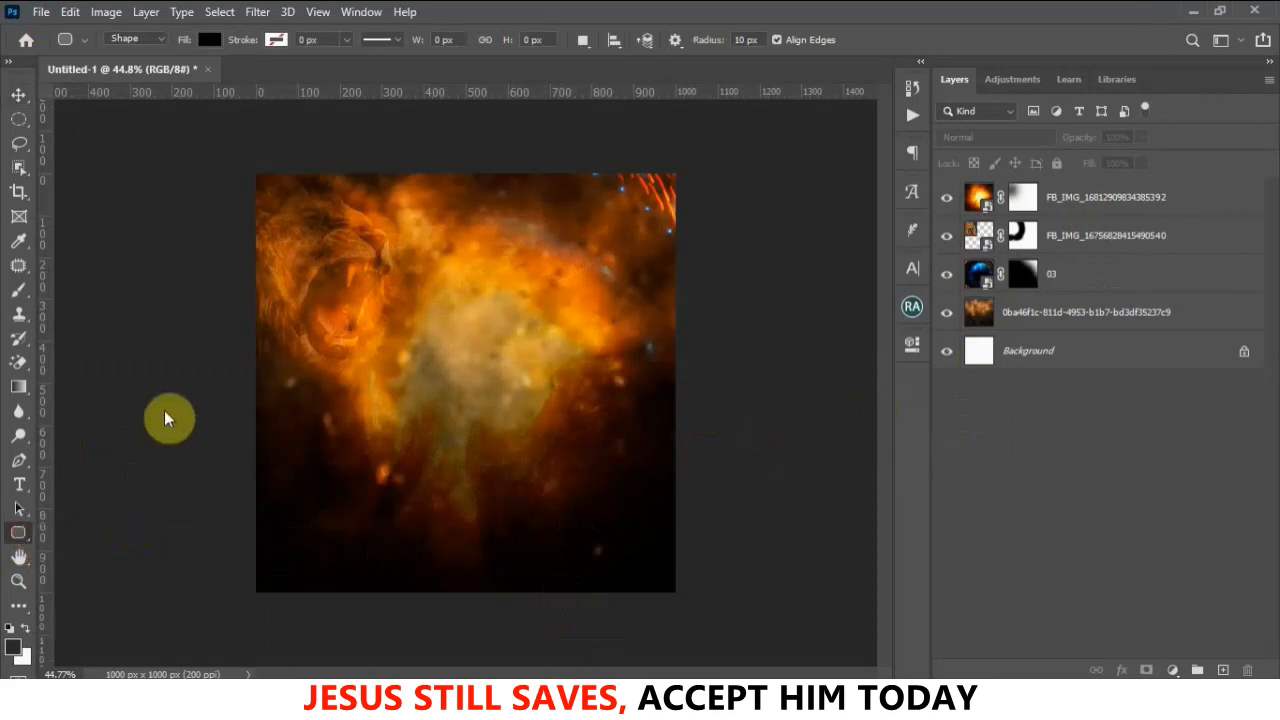
left_click_drag(212, 356, 691, 615)
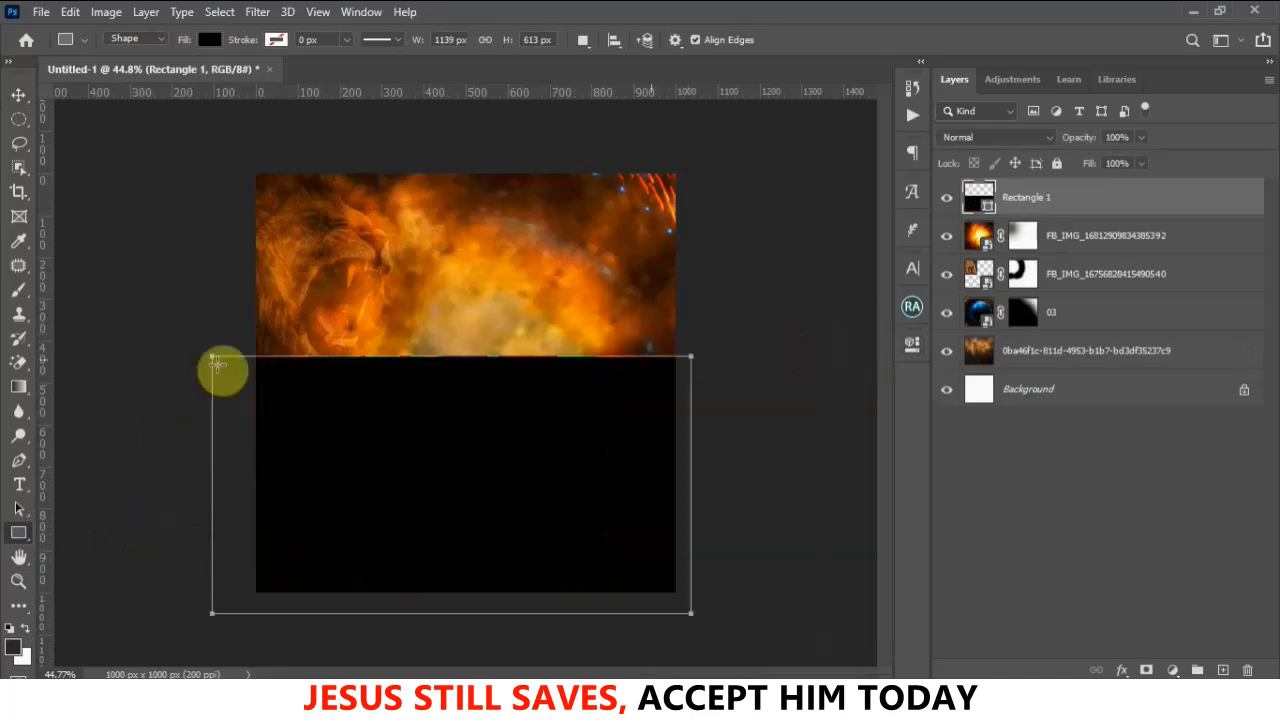
left_click(20, 95)
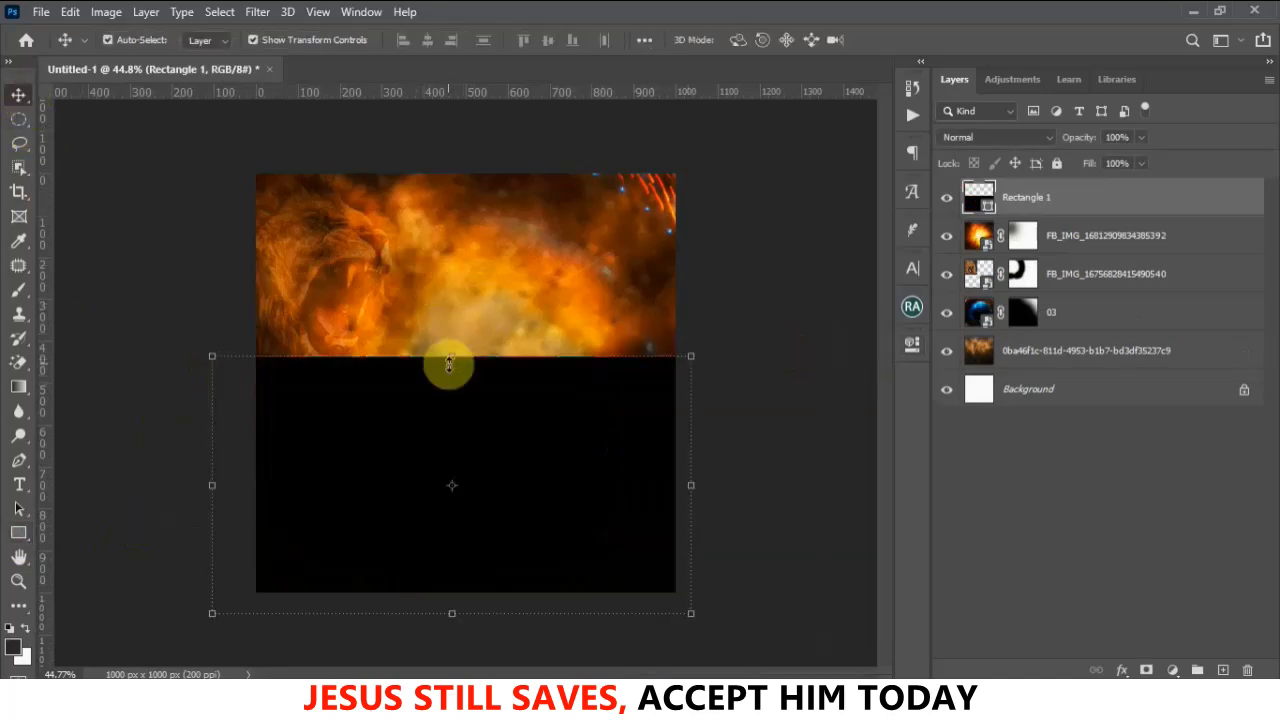
left_click_drag(455, 352, 452, 216)
left_click(923, 41)
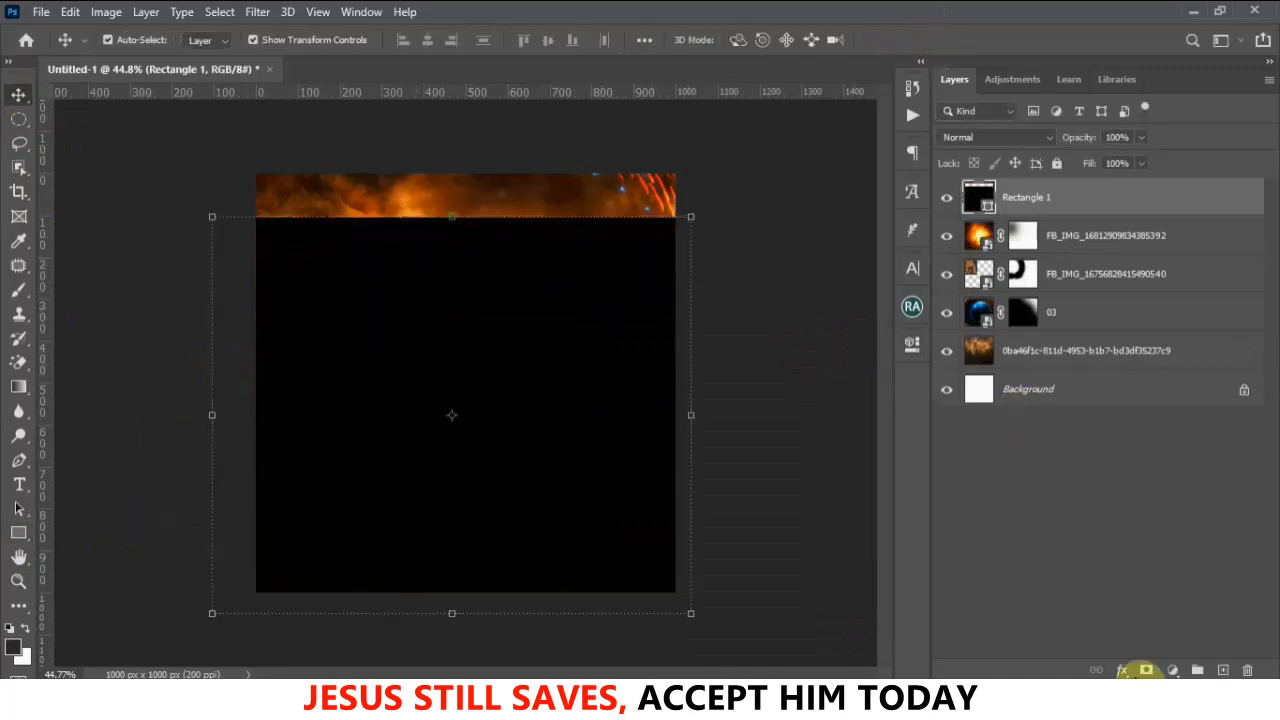
Add a mask to the black rectangle and fade out its upper part with a soft black 800 px brush, first at 51% and finally at 100% opacity
left_click(1145, 672)
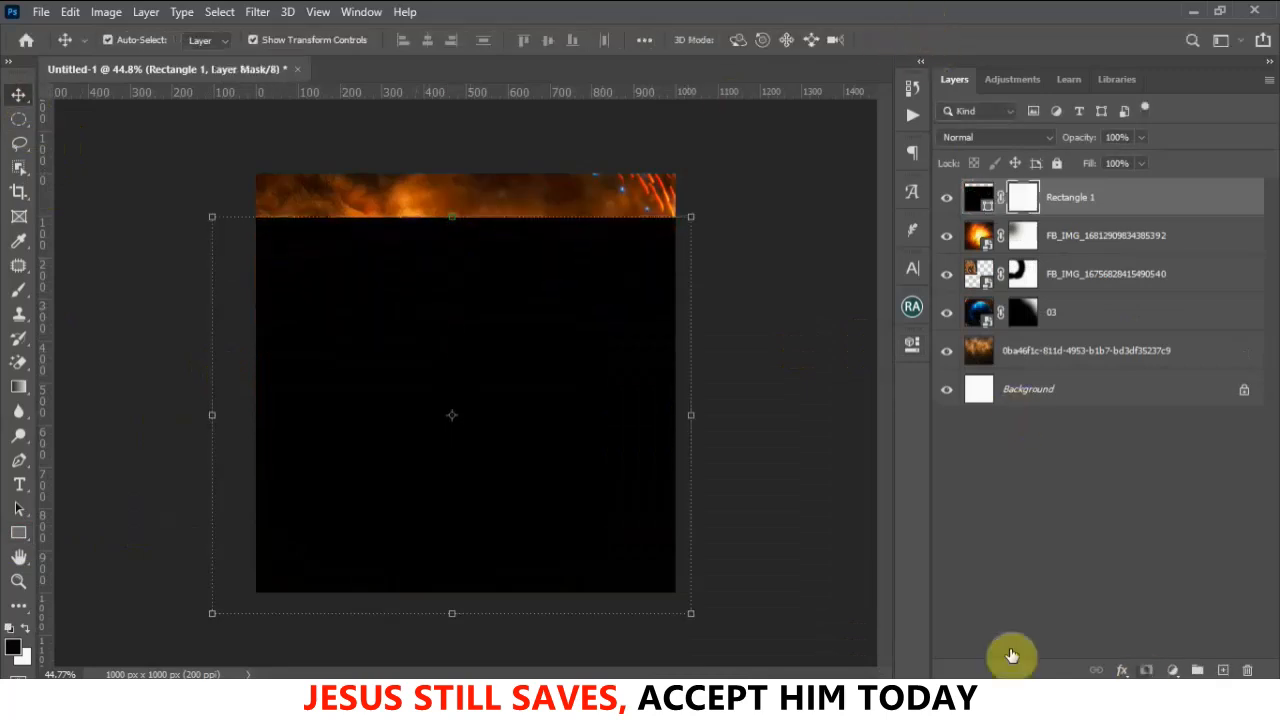
left_click(20, 291)
left_click_drag(434, 251, 680, 251)
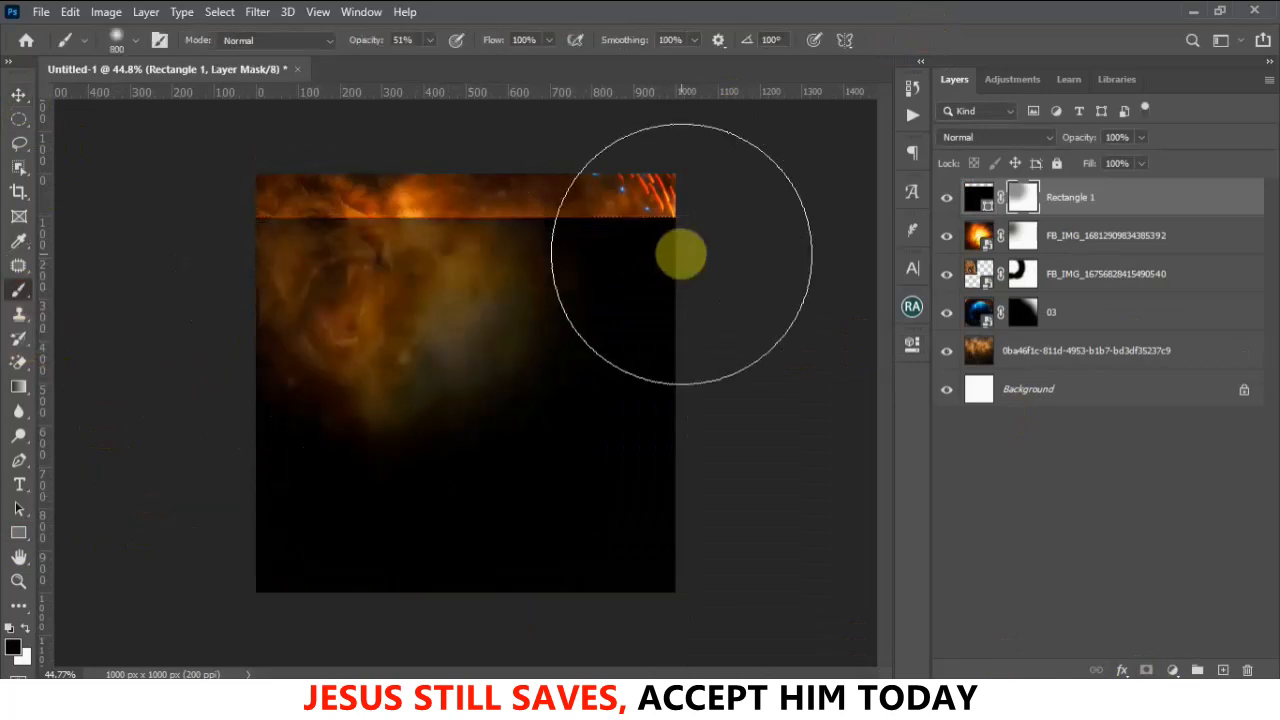
left_click_drag(550, 310, 571, 229)
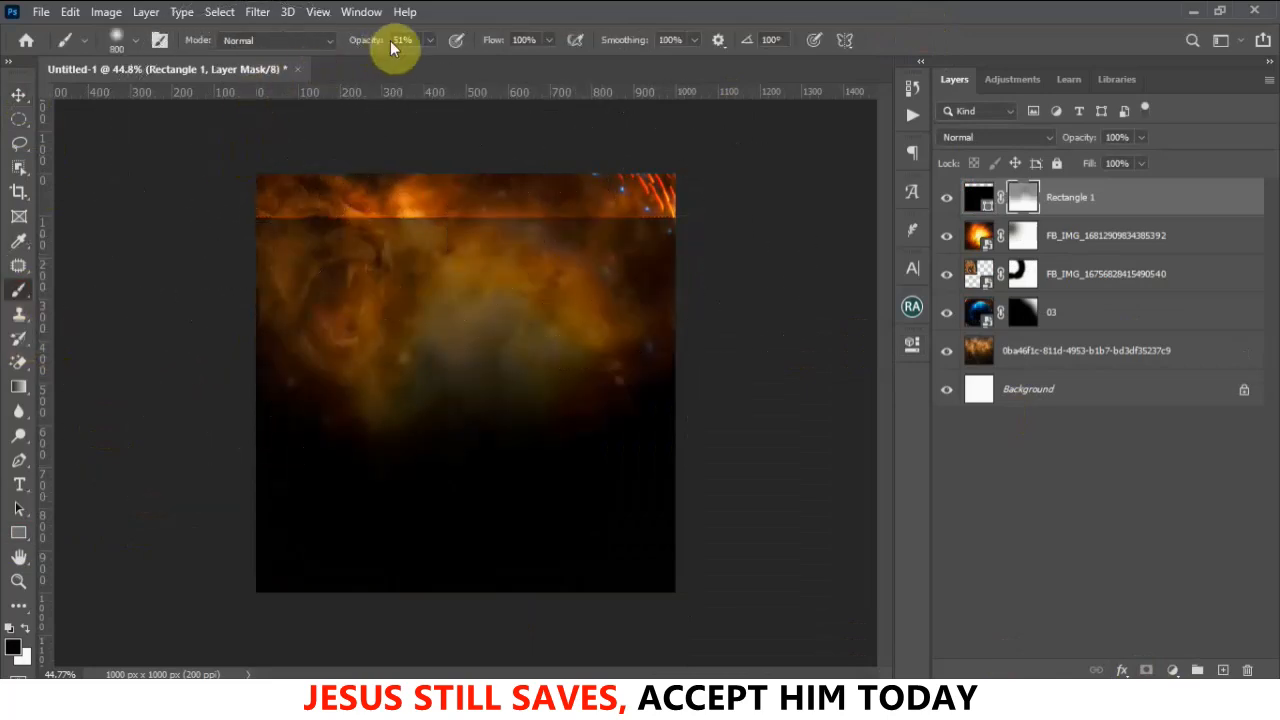
left_click(435, 40)
left_click_drag(432, 63, 565, 76)
mouse_move(503, 157)
left_mouse_down()
mouse_move(614, 239)
mouse_move(243, 181)
mouse_move(257, 184)
mouse_move(231, 196)
mouse_move(309, 195)
mouse_move(331, 220)
mouse_move(292, 247)
mouse_move(294, 330)
mouse_move(624, 324)
mouse_move(553, 309)
mouse_move(597, 331)
mouse_move(404, 290)
mouse_move(189, 321)
mouse_move(221, 345)
mouse_move(331, 317)
mouse_move(692, 330)
left_mouse_up()
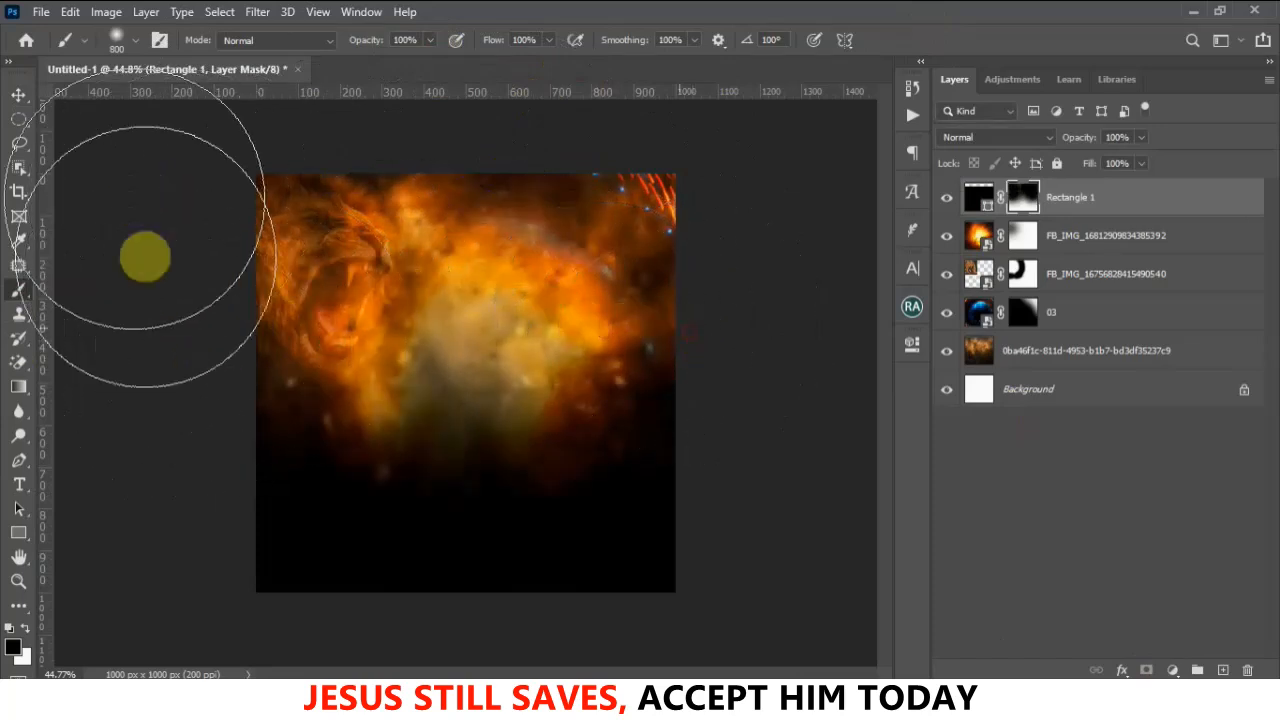
Enlarge the masked black rectangle to about 119% width and 123% height and center it on the canvas so it extends past every edge
left_click(18, 95)
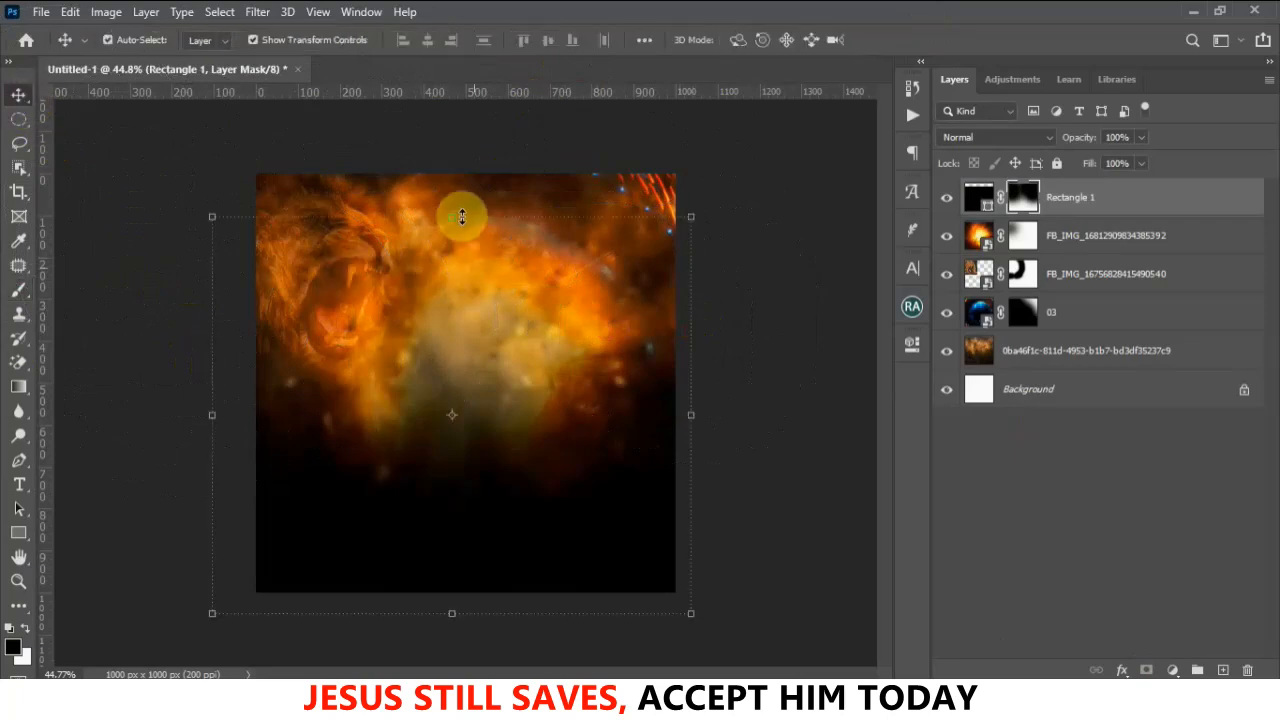
left_click(451, 215)
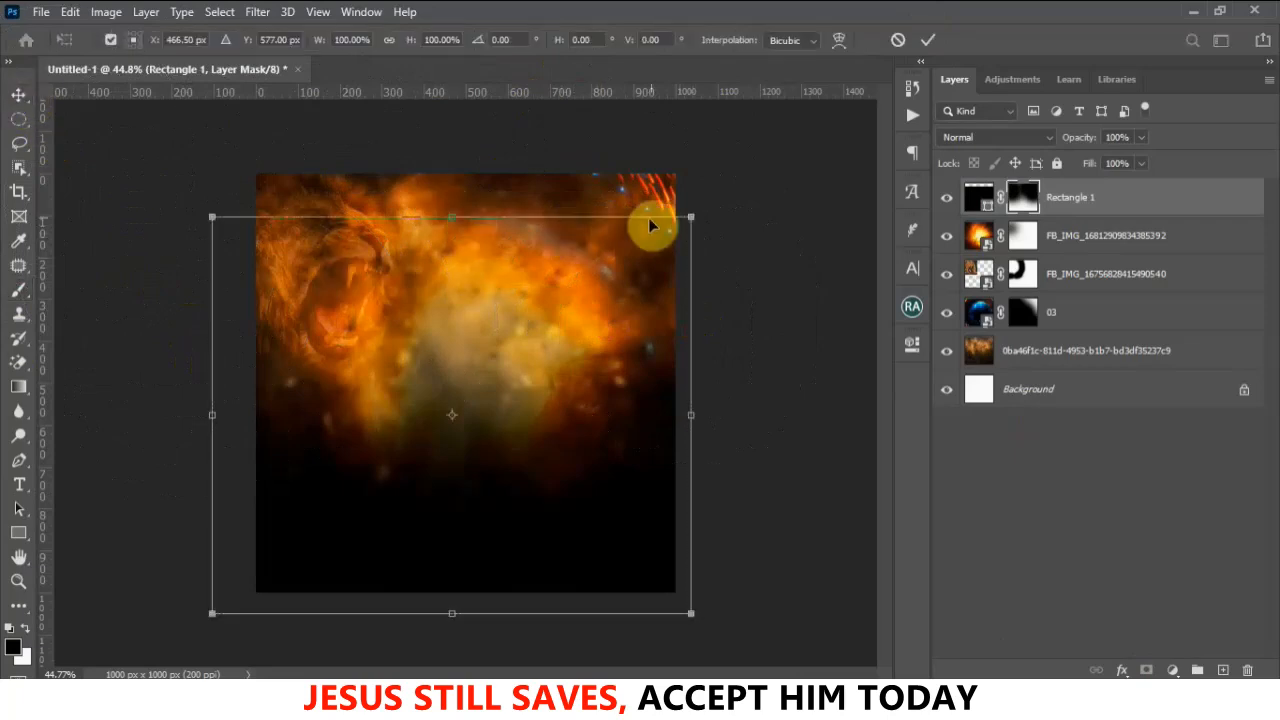
left_click_drag(693, 213, 755, 126)
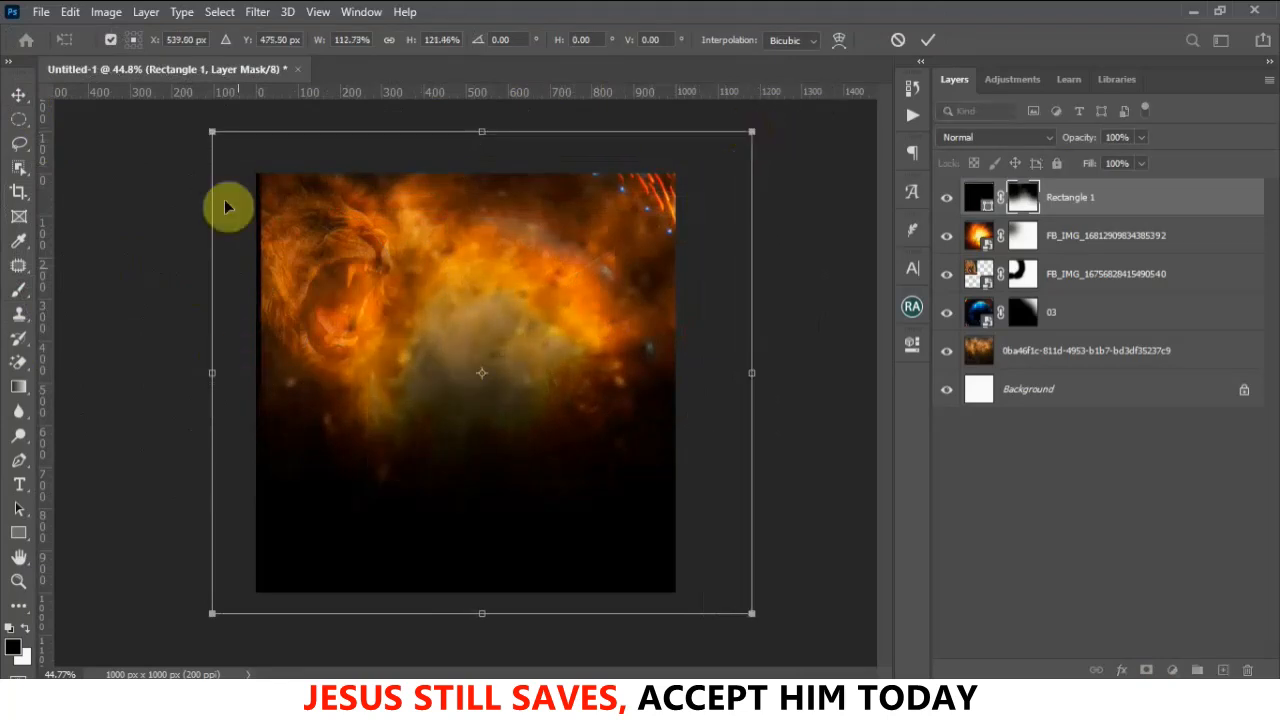
left_click_drag(215, 133, 180, 127)
left_click_drag(531, 532, 531, 544)
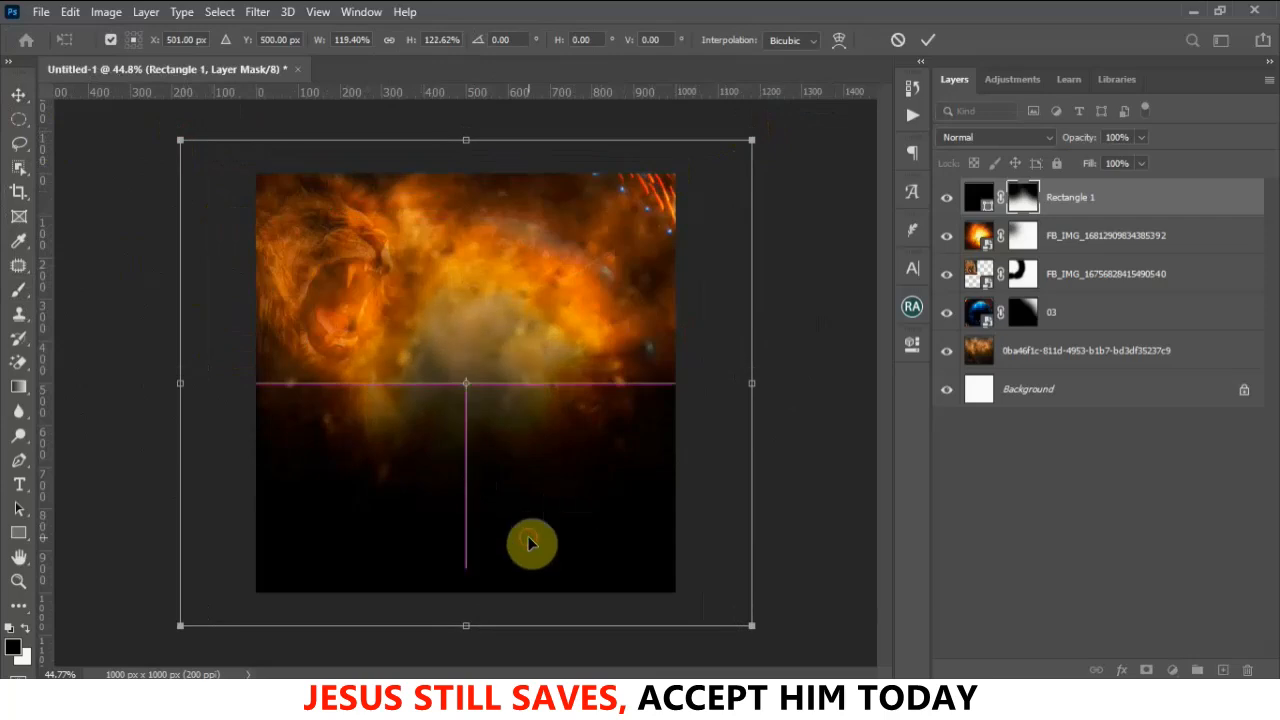
left_click(928, 40)
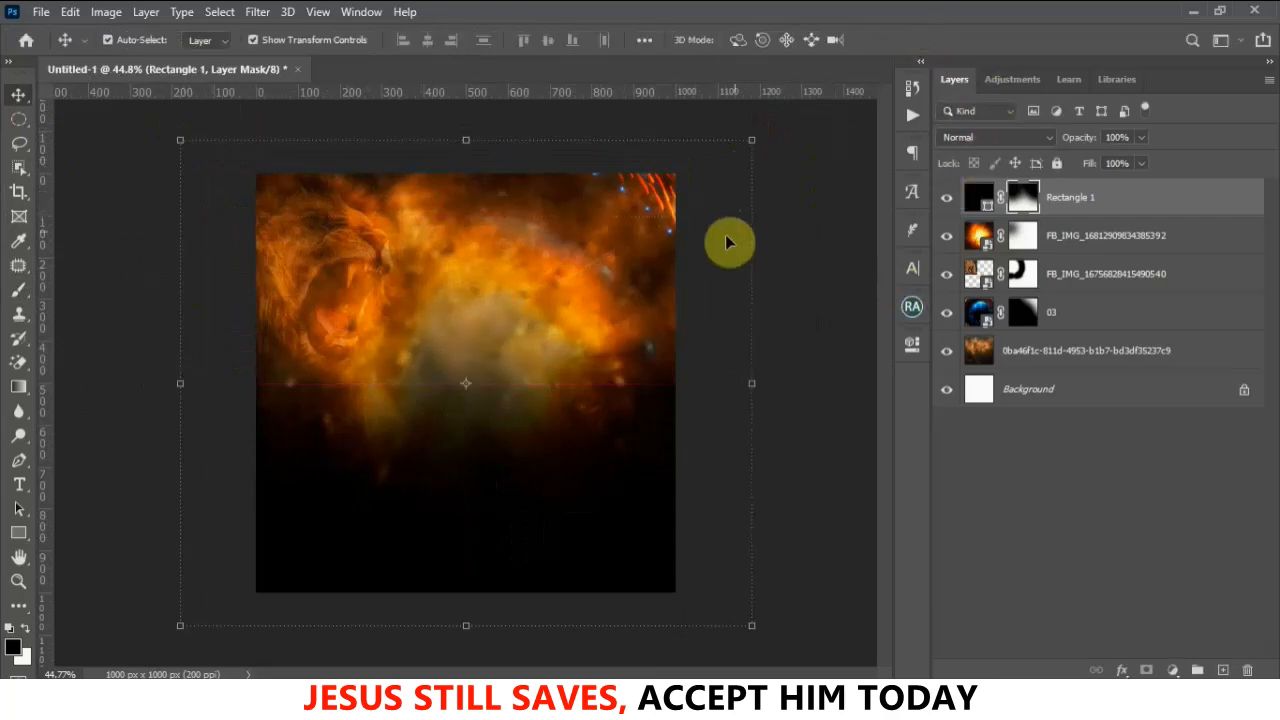
Scale the black rectangle up proportionally to about 106% and recenter it on the canvas
scroll(577, 323, "down", 1)
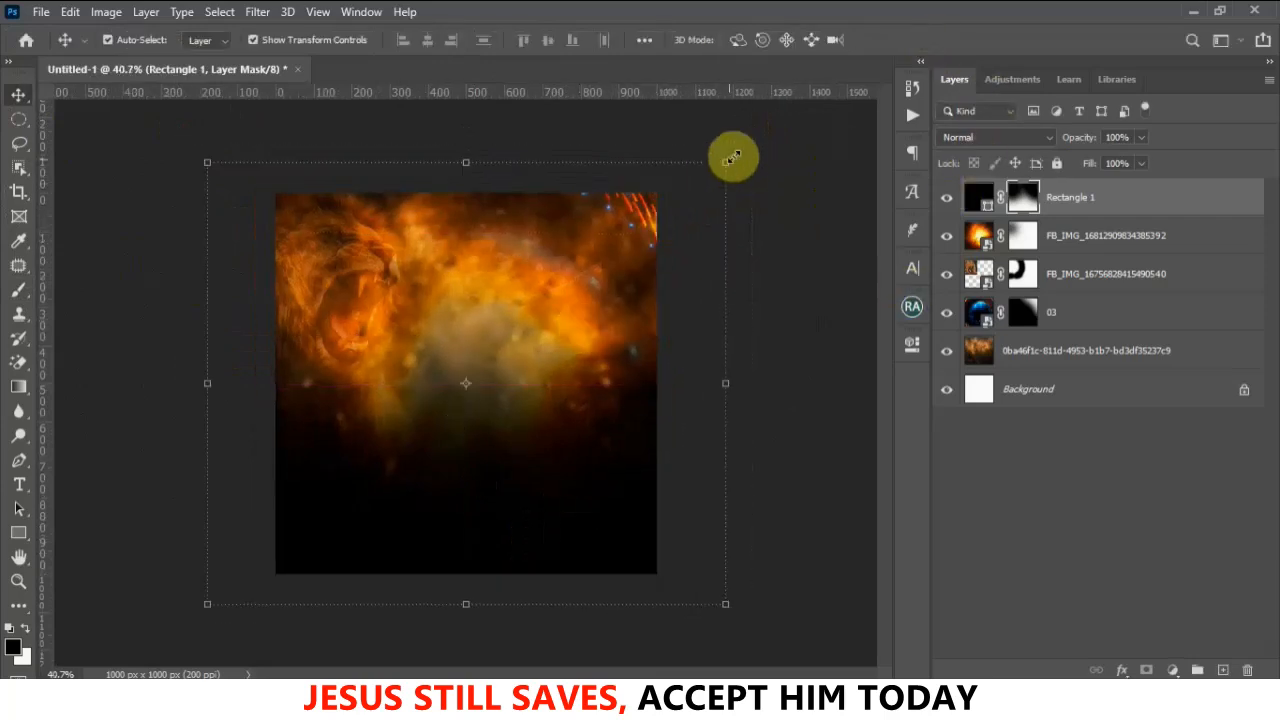
left_click_drag(731, 157, 756, 135)
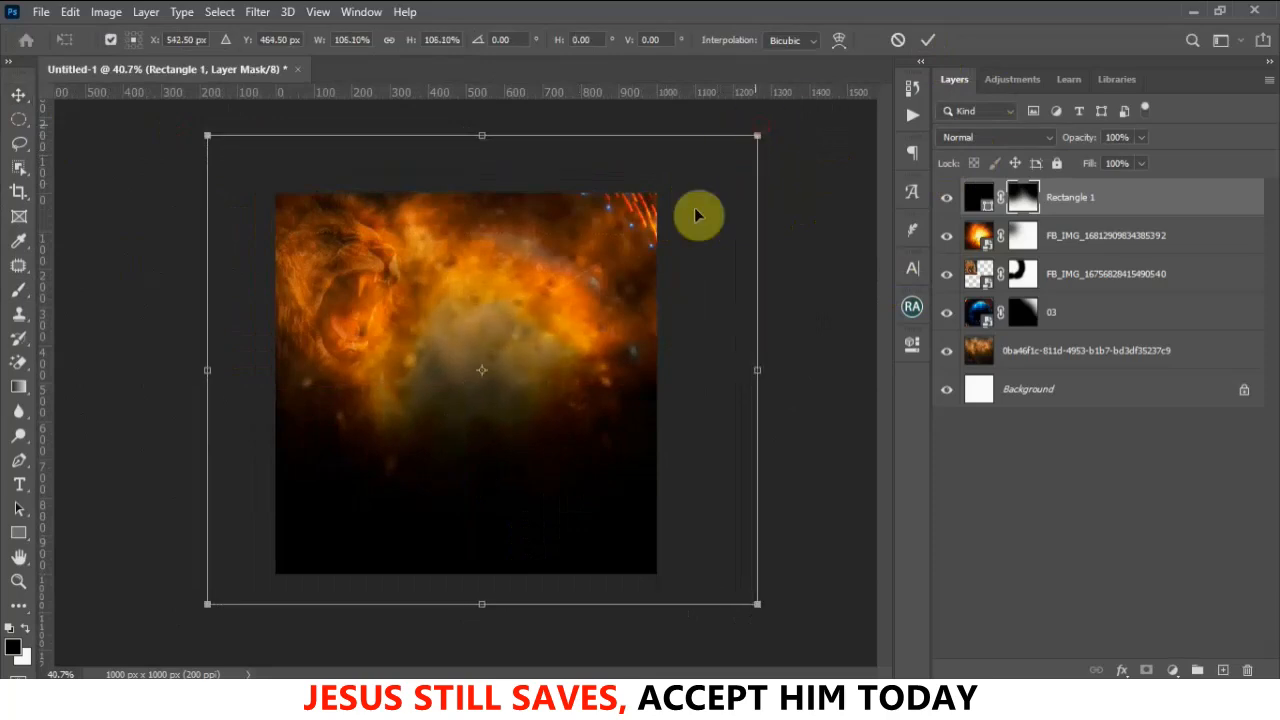
left_click_drag(592, 468, 576, 482)
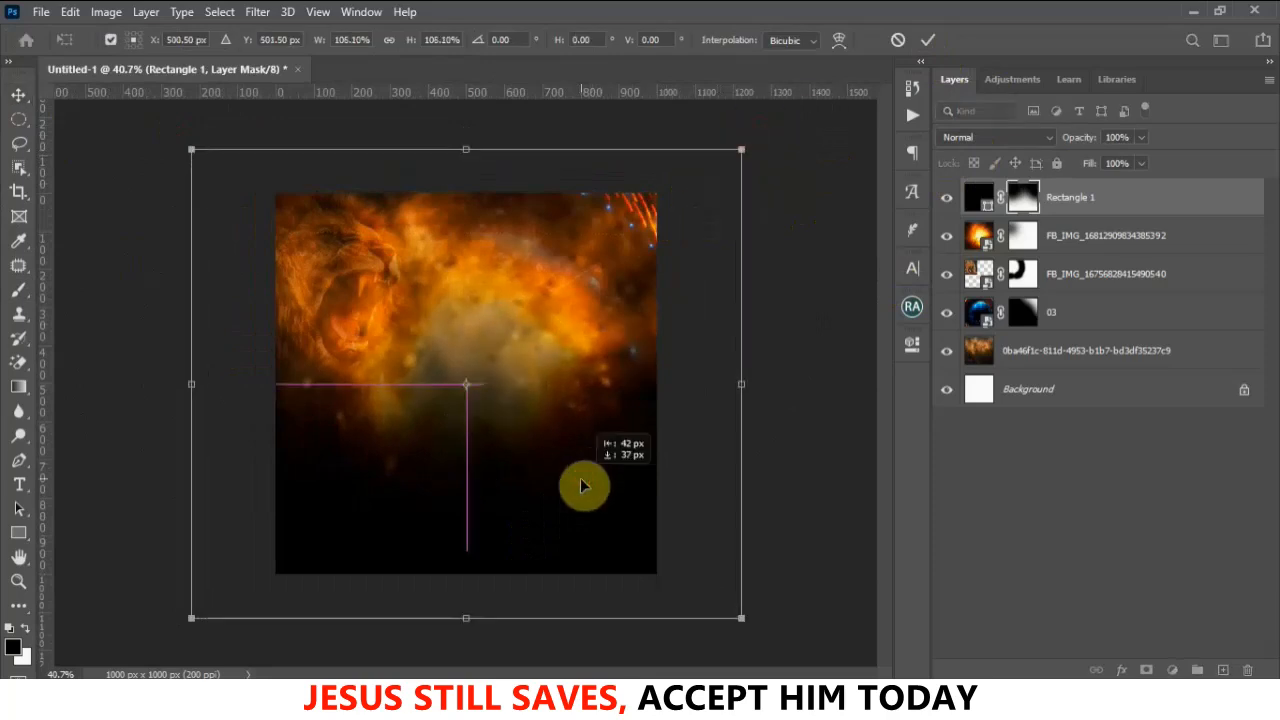
left_click(926, 45)
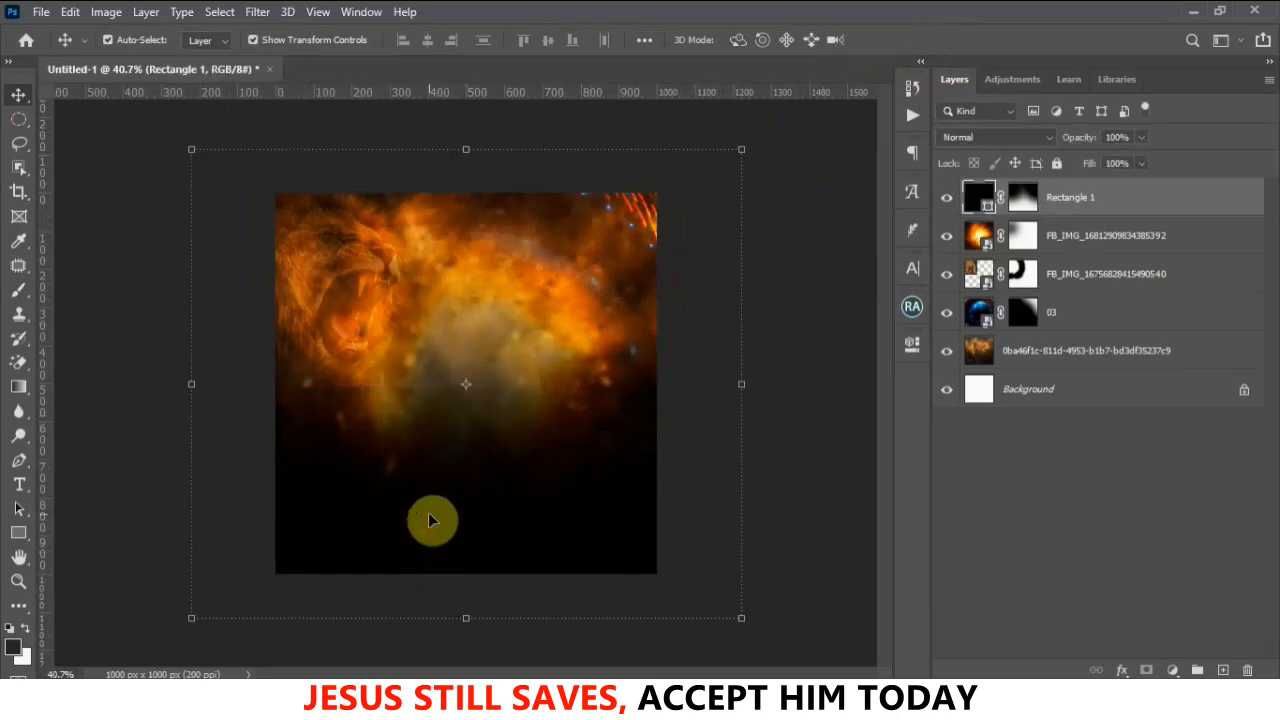
Enlarge the black rectangle again to about 105% and align it vertically with the canvas center, slightly right of the middle
left_click_drag(739, 148, 766, 126)
left_click_drag(614, 481, 610, 493)
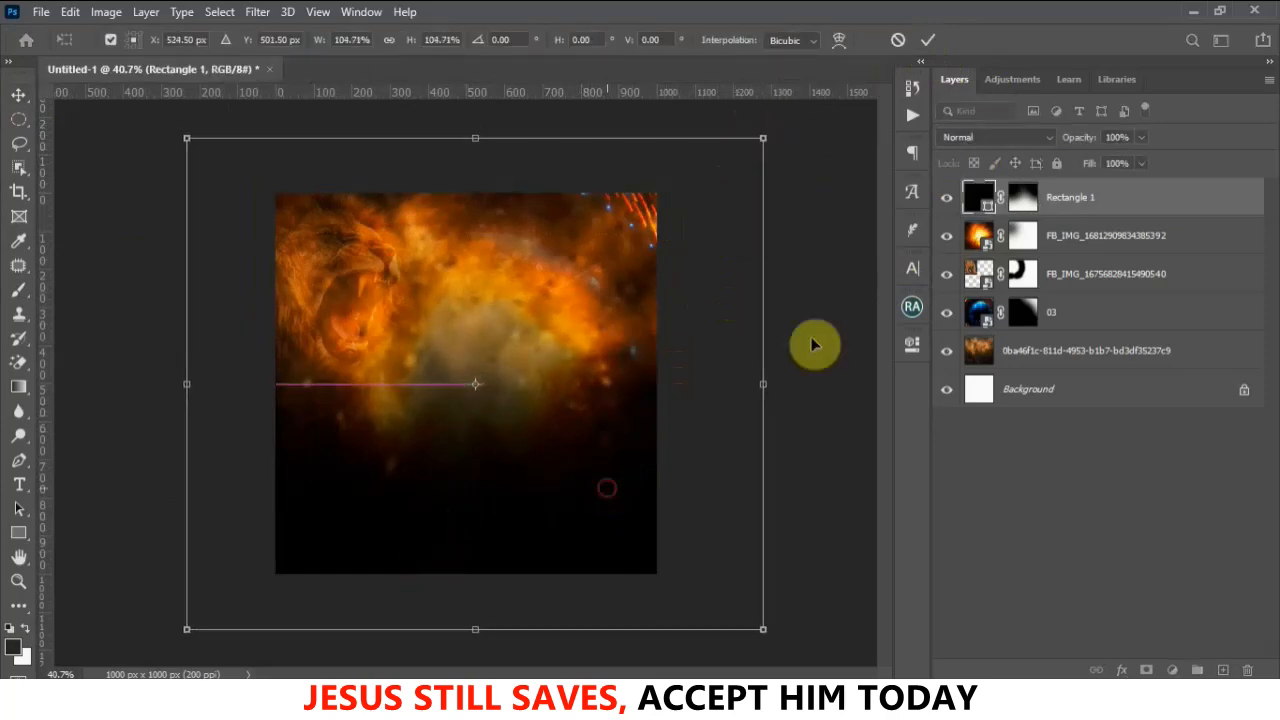
left_click(929, 41)
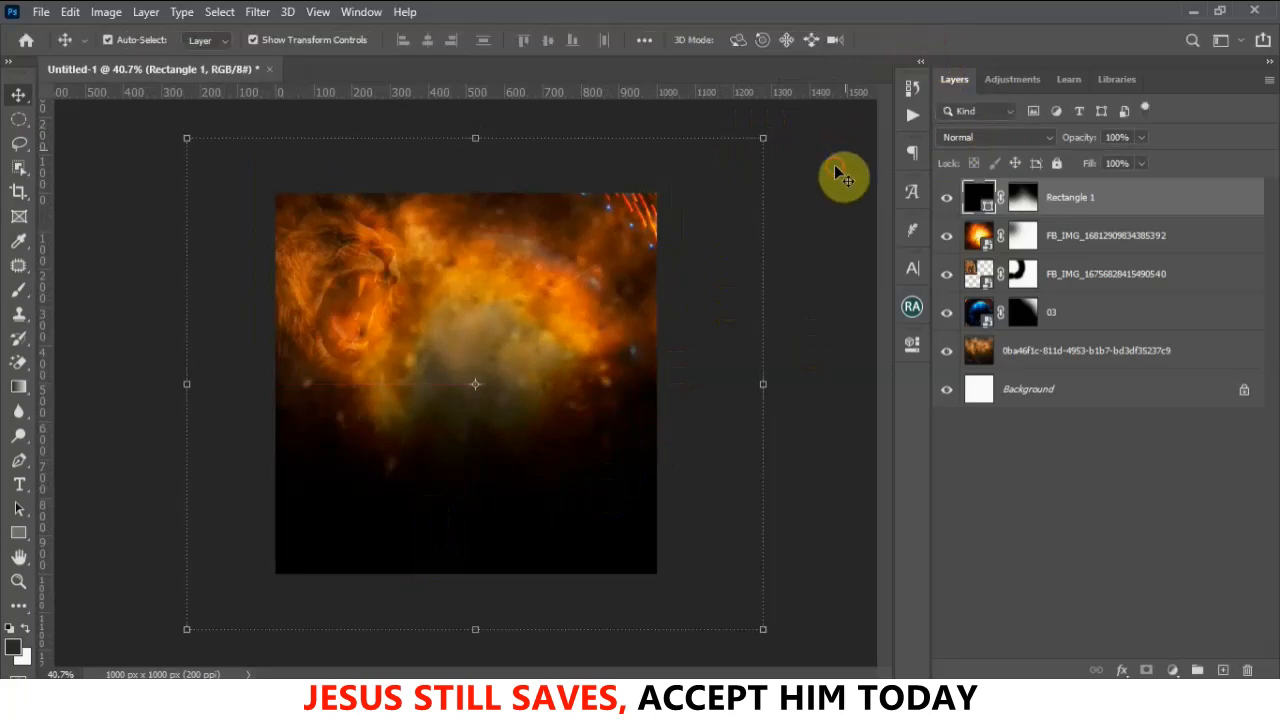
left_click(190, 330)
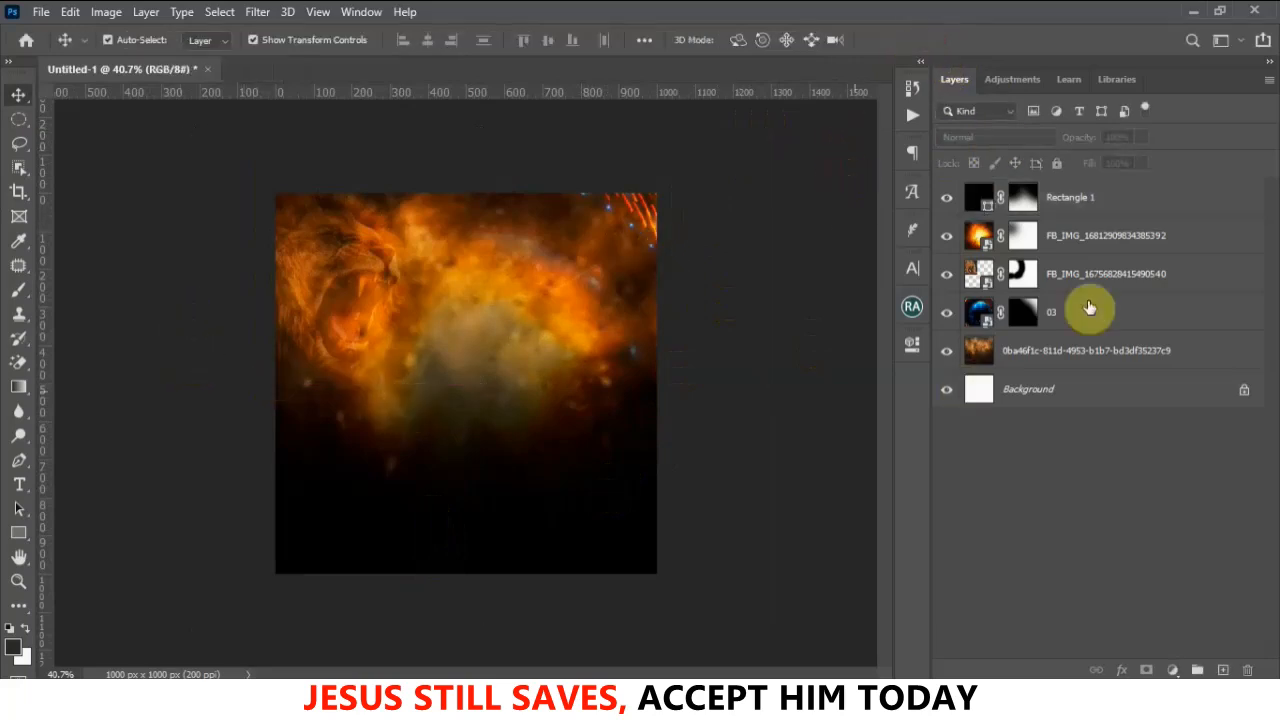
Group the rectangle and all image layers above the locked bottom layer, name the group Background, and check it by toggling its visibility
left_click(1080, 199)
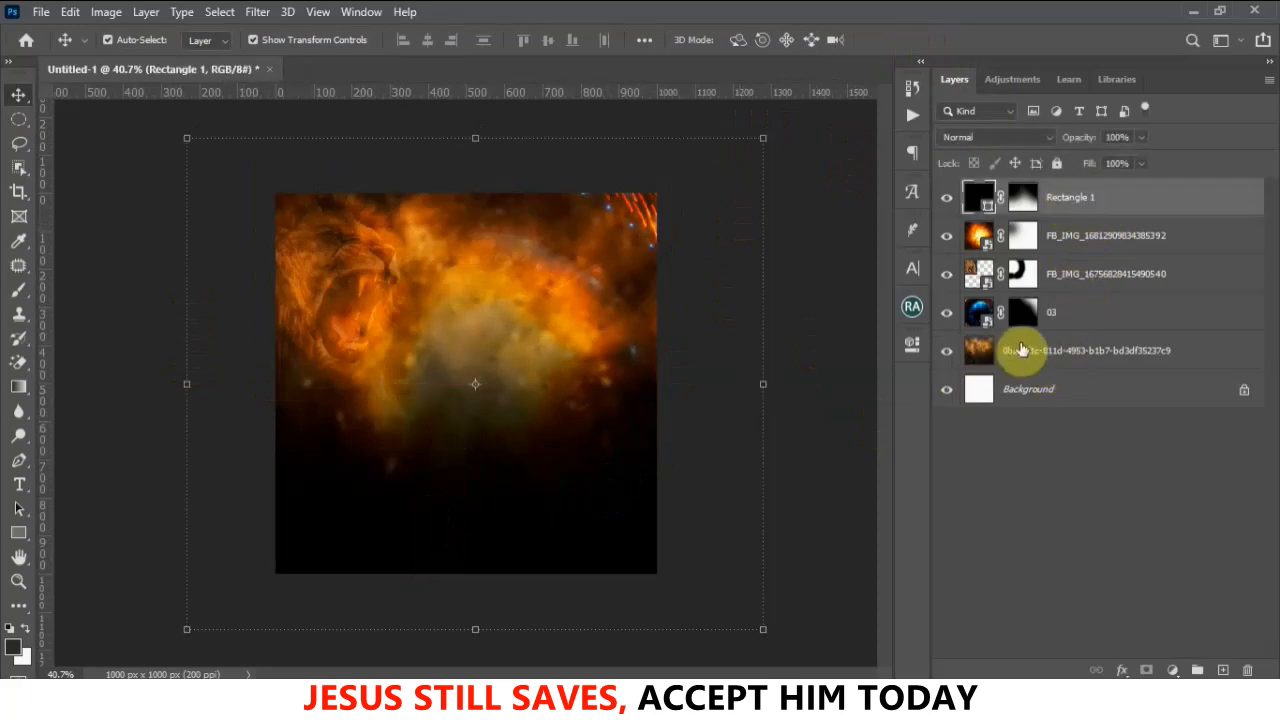
left_click(1021, 348, "shift")
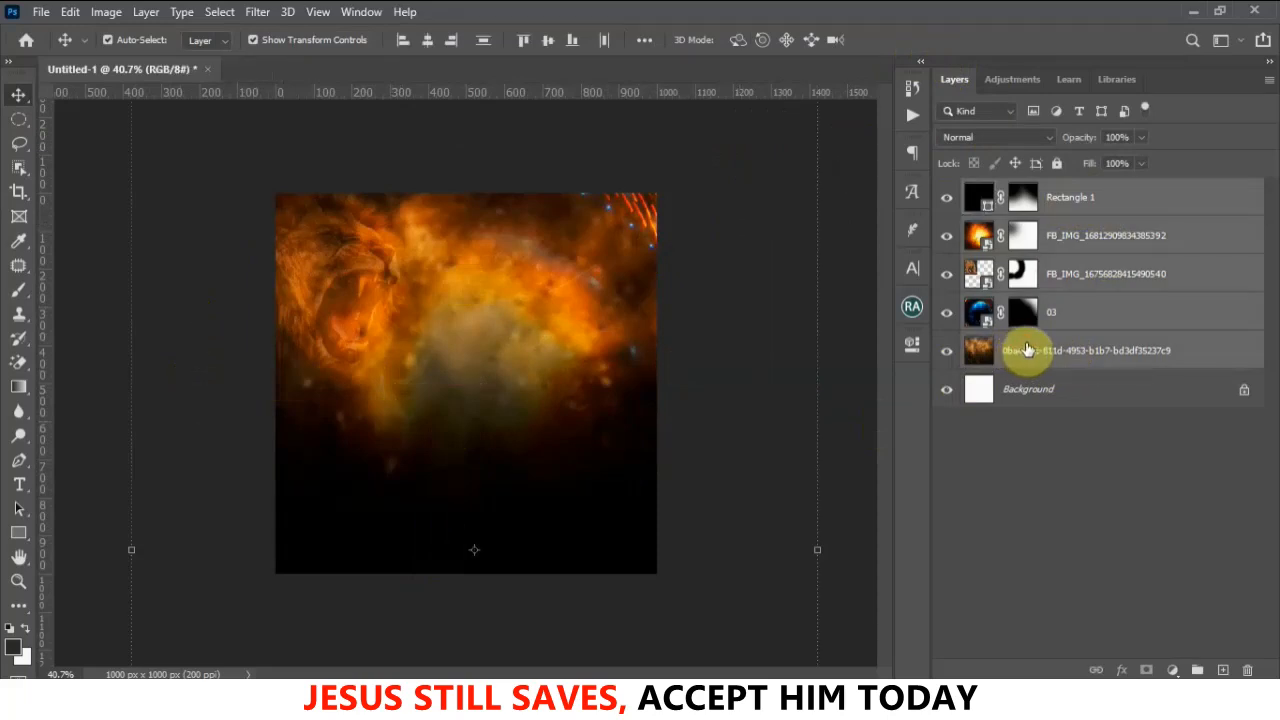
key("ctrl+g")
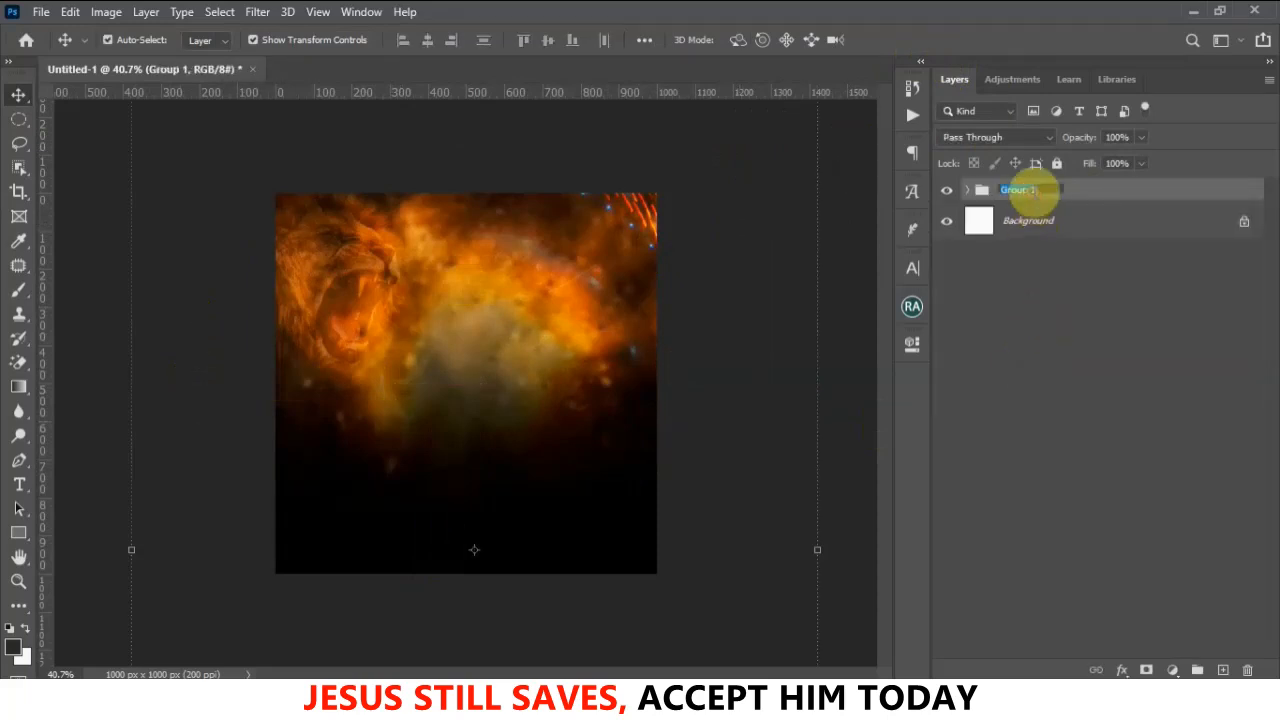
type("Bac")
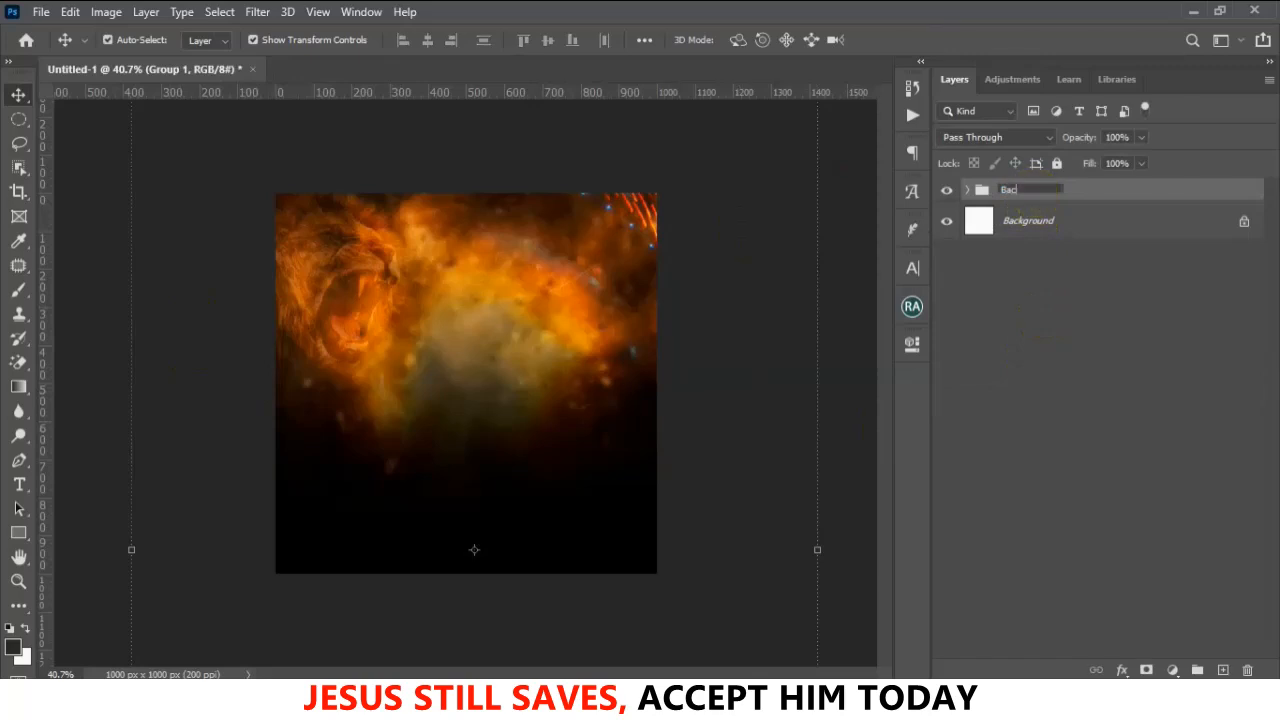
type("kground")
key("Return")
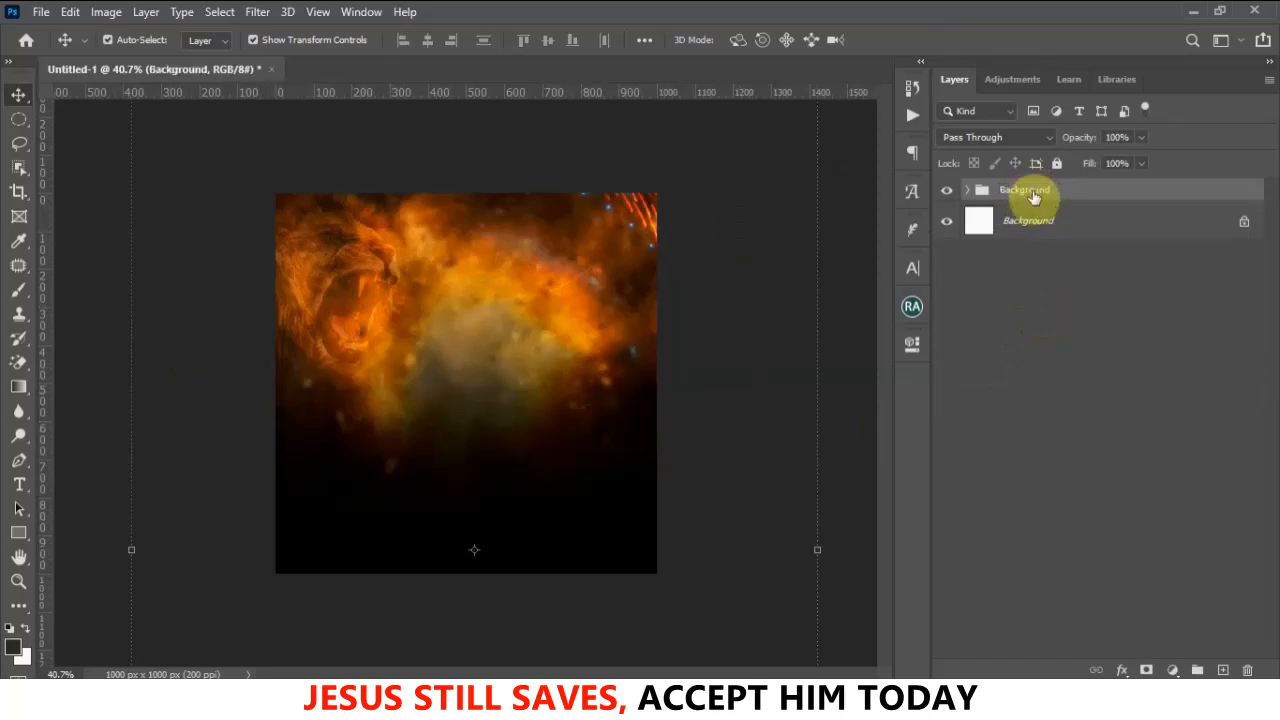
left_click(947, 191)
left_click(947, 191)
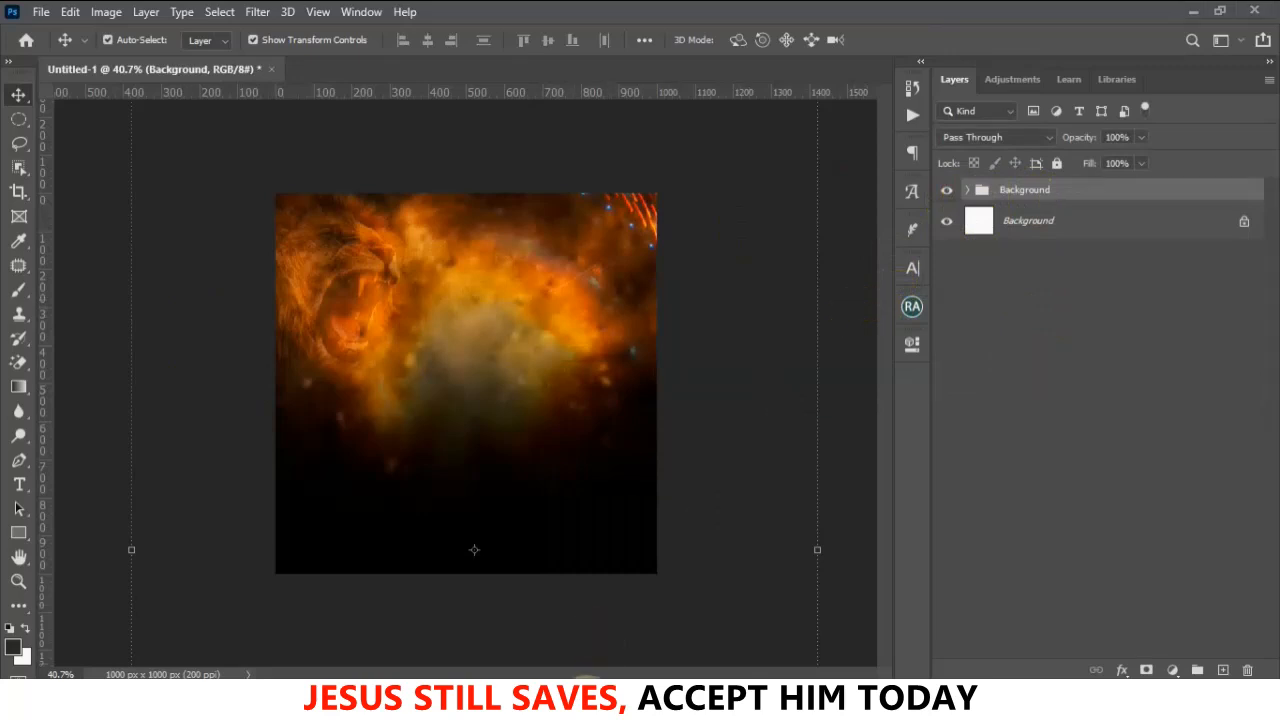
Place the three-person photo named images from the New Items folder, enlarge it and position it over the canvas center, slightly right
left_click(587, 700)
left_click(708, 314)
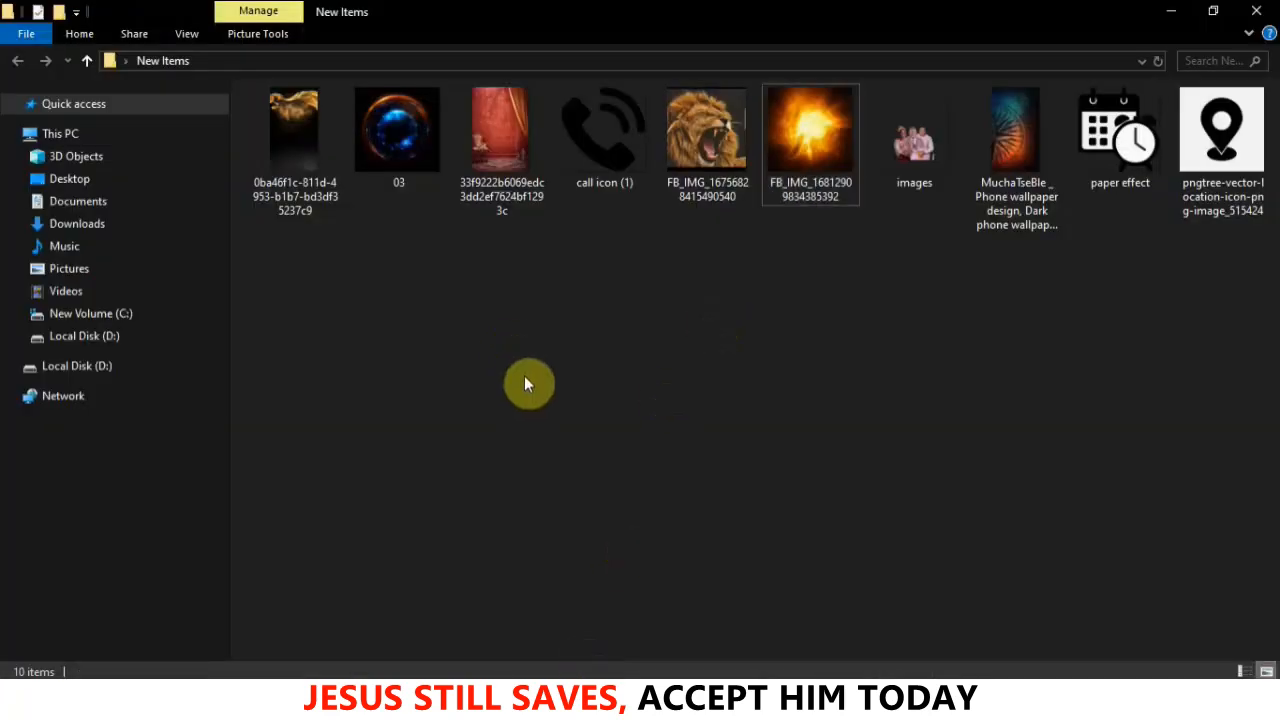
left_click_drag(912, 150, 514, 389)
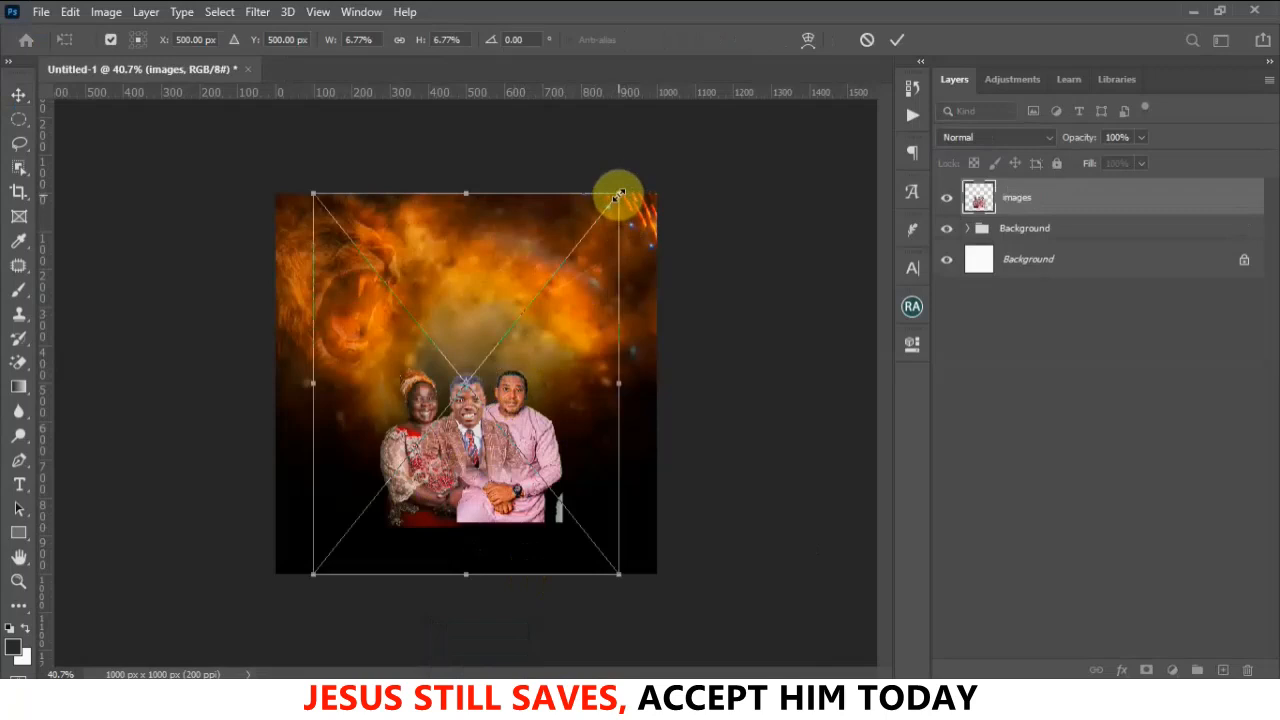
left_click_drag(619, 193, 740, 35)
left_click_drag(594, 397, 556, 371)
left_click(894, 41)
left_click(586, 594)
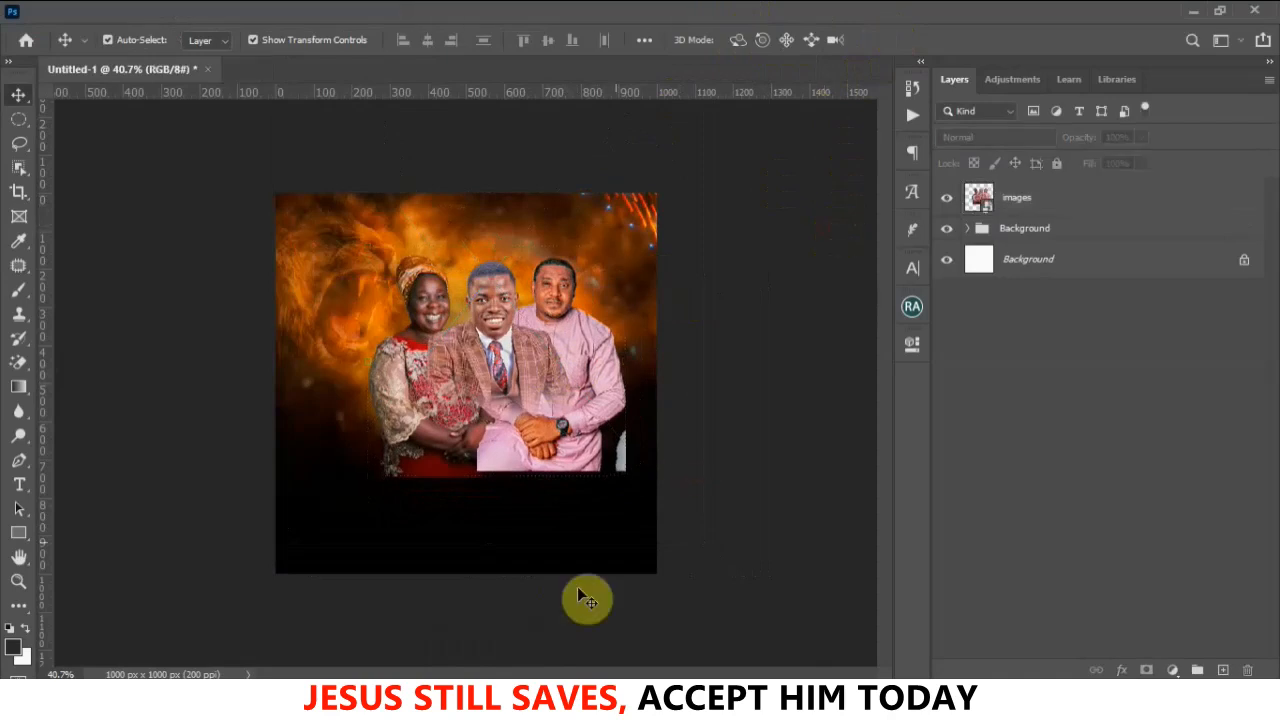
Move the black rectangle down so its upper edge sits just below the canvas top and it is centered horizontally
left_click(550, 535)
mouse_move(571, 543)
left_mouse_down()
mouse_move(566, 586)
mouse_move(558, 535)
mouse_move(560, 550)
left_mouse_up()
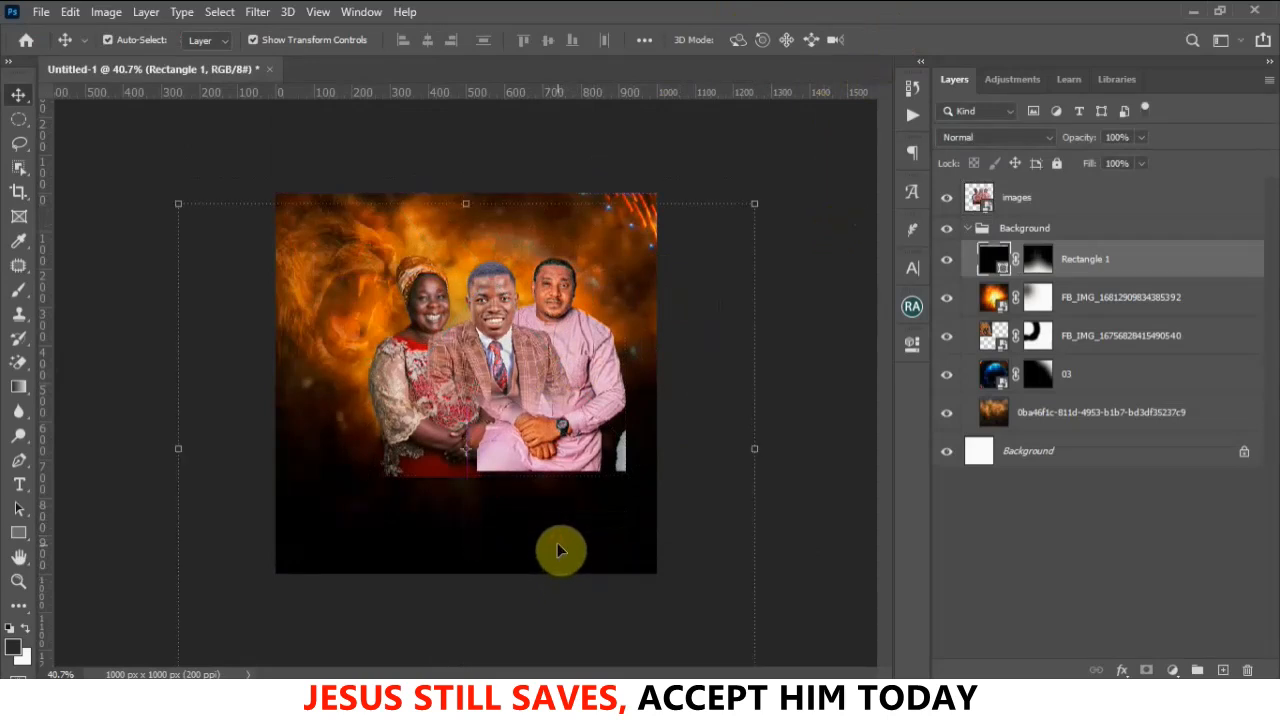
left_click(757, 181)
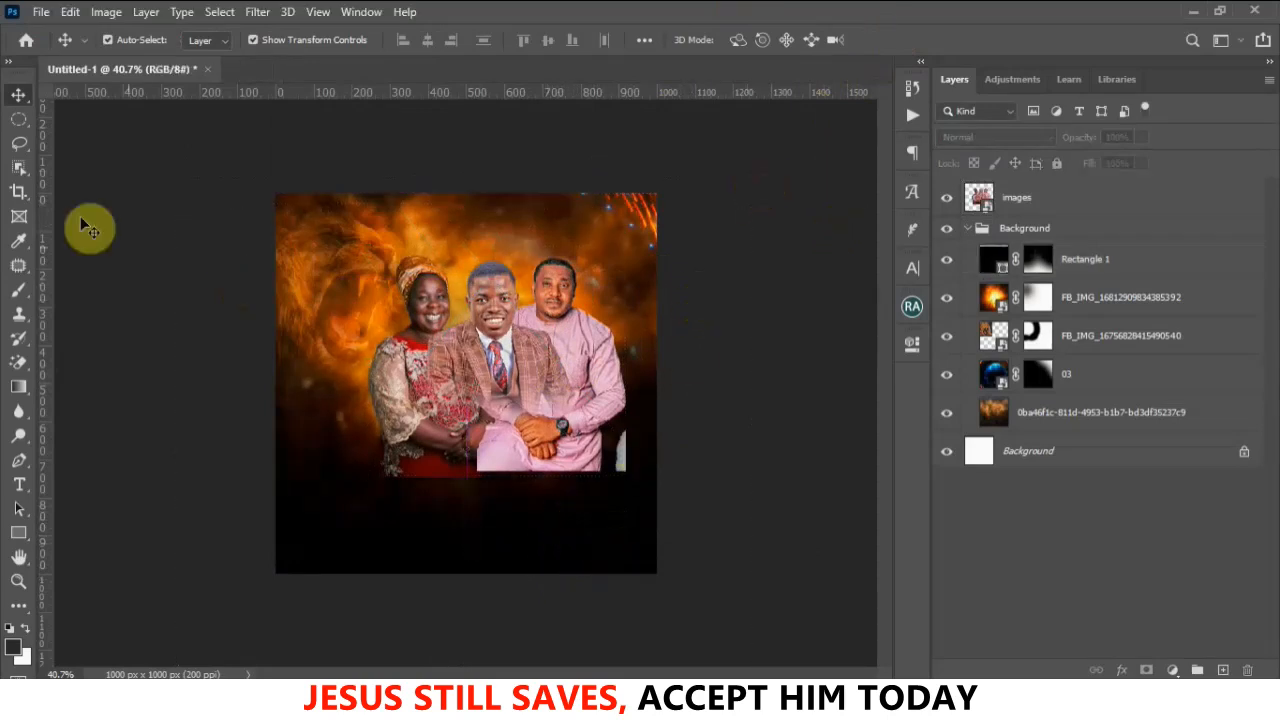
Collapse the Background group and check it by toggling its visibility off and back on
left_click(964, 232)
left_click(967, 229)
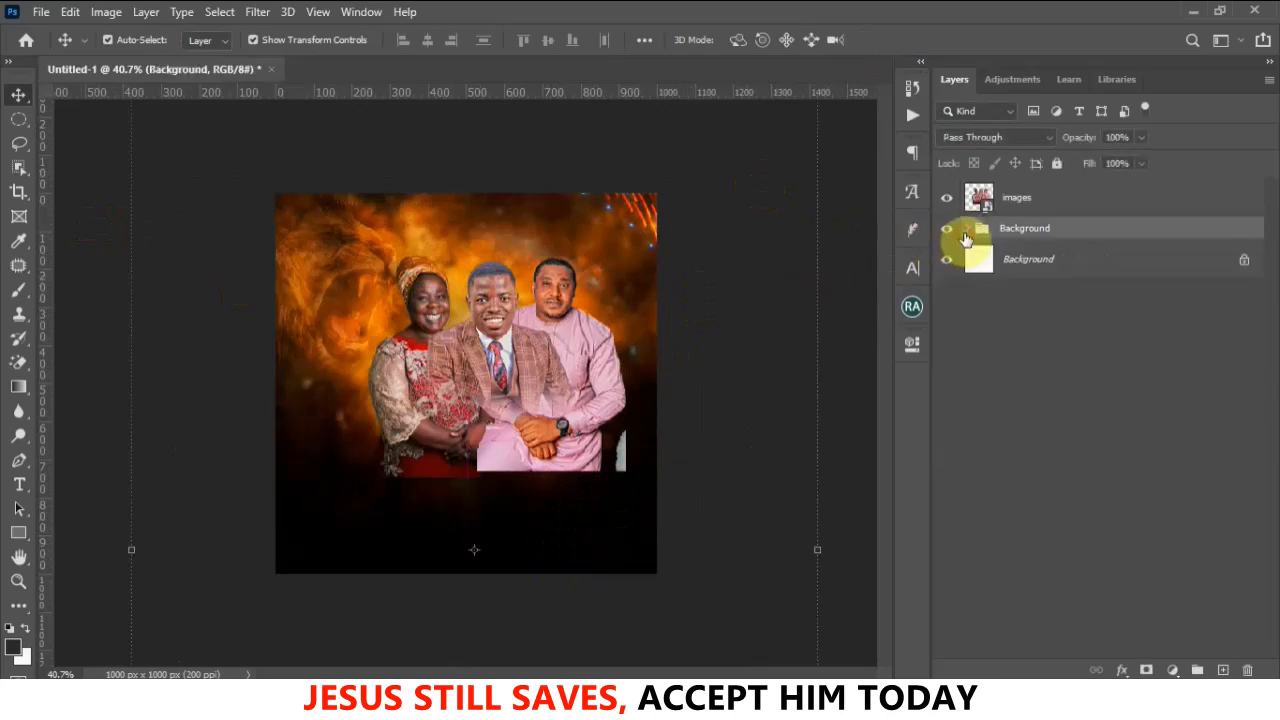
left_click(950, 230)
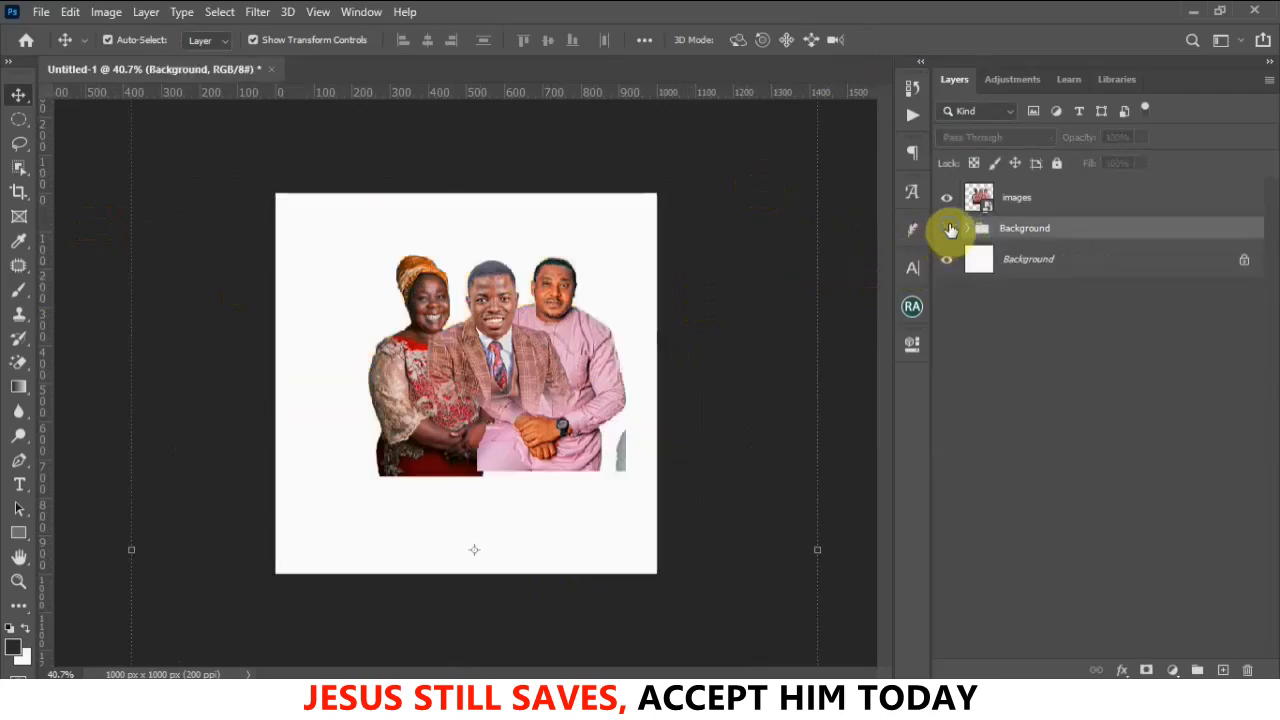
right_click(951, 231)
left_click(946, 232)
left_click(946, 230)
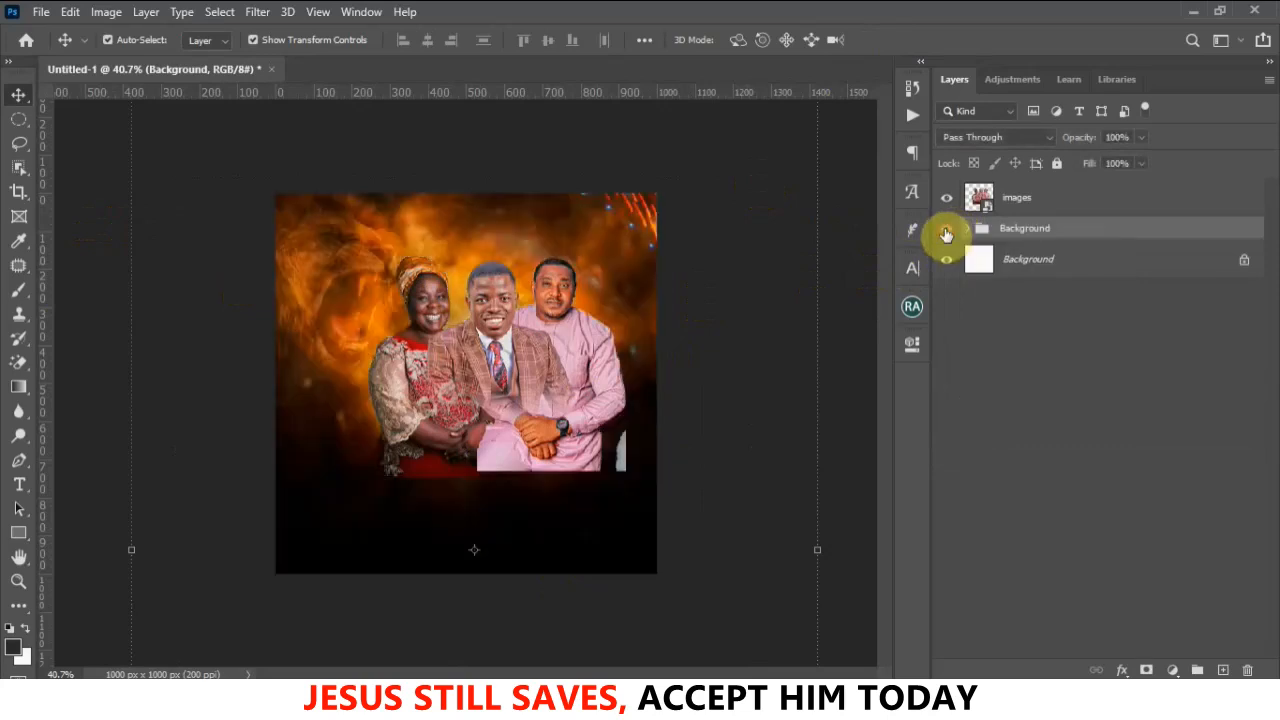
Assign the Gray color label to the Background group and deselect it
right_click(950, 224)
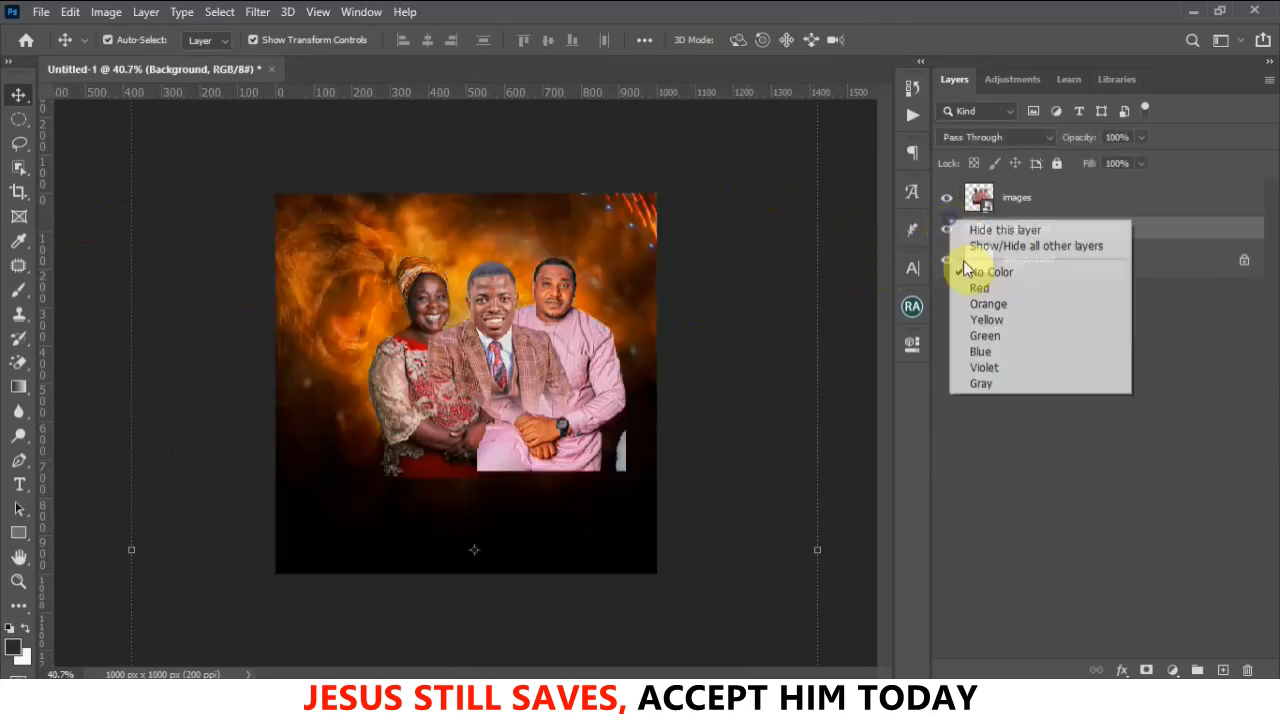
left_click(980, 385)
left_click(740, 307)
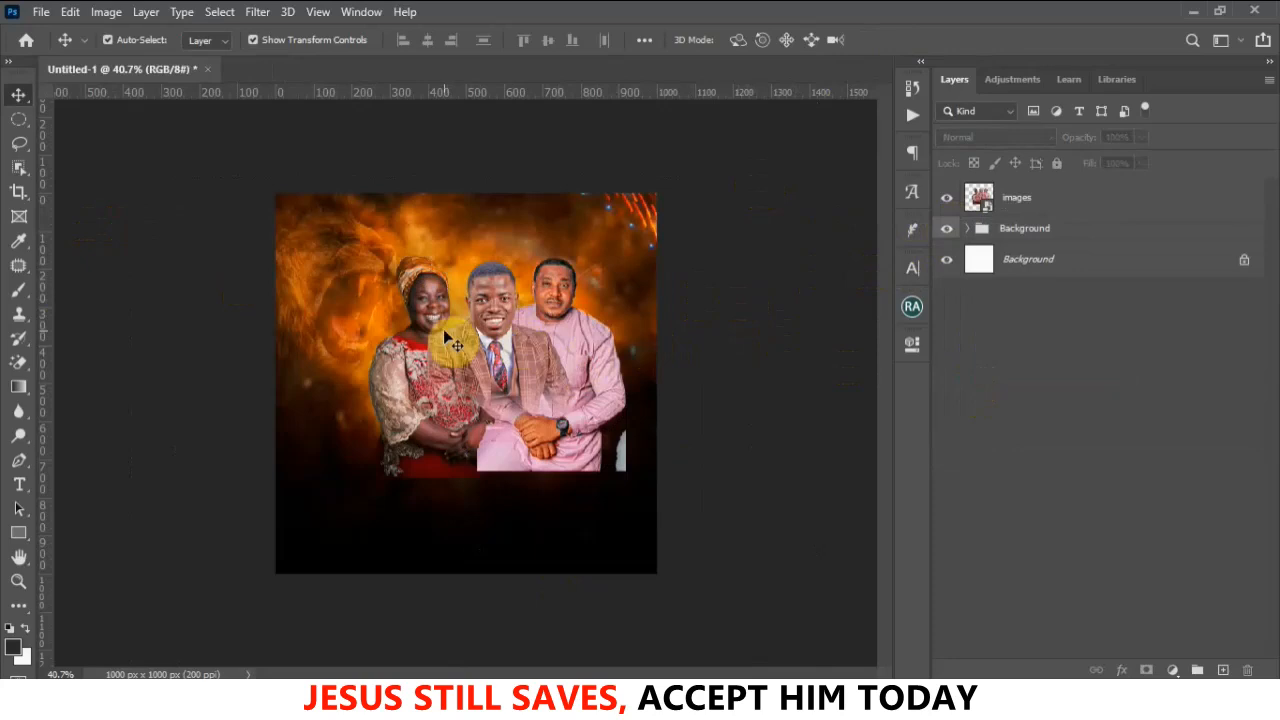
Nudge the three-person photo slightly down on the canvas and duplicate its layer
scroll(500, 290, "up", 2)
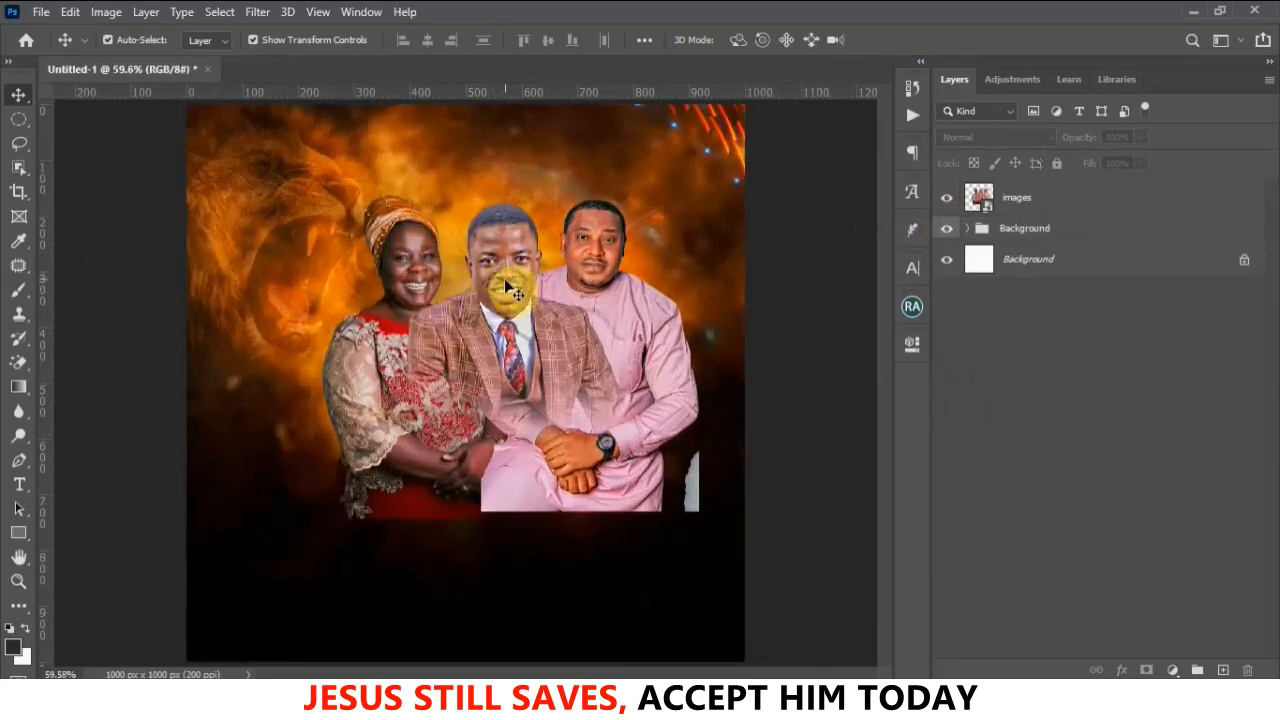
scroll(508, 288, "up", 2)
scroll(508, 290, "down", 2)
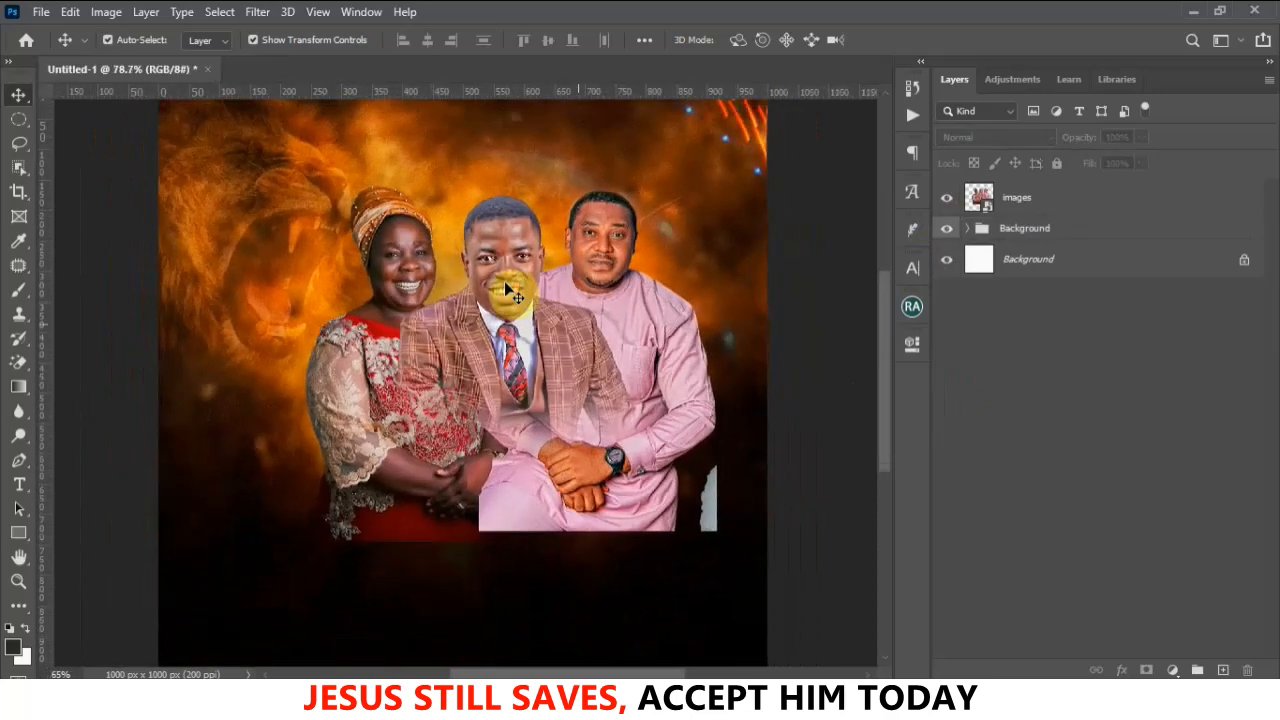
scroll(508, 290, "up", 3)
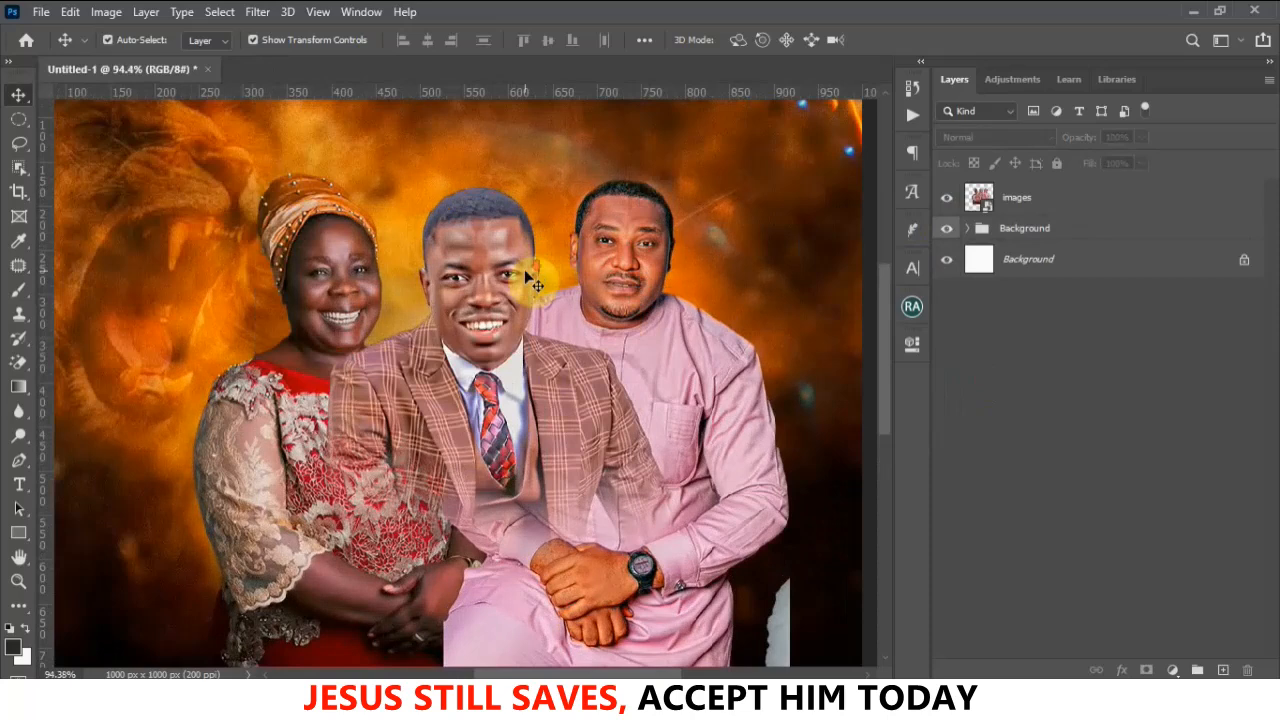
scroll(525, 290, "down", 3)
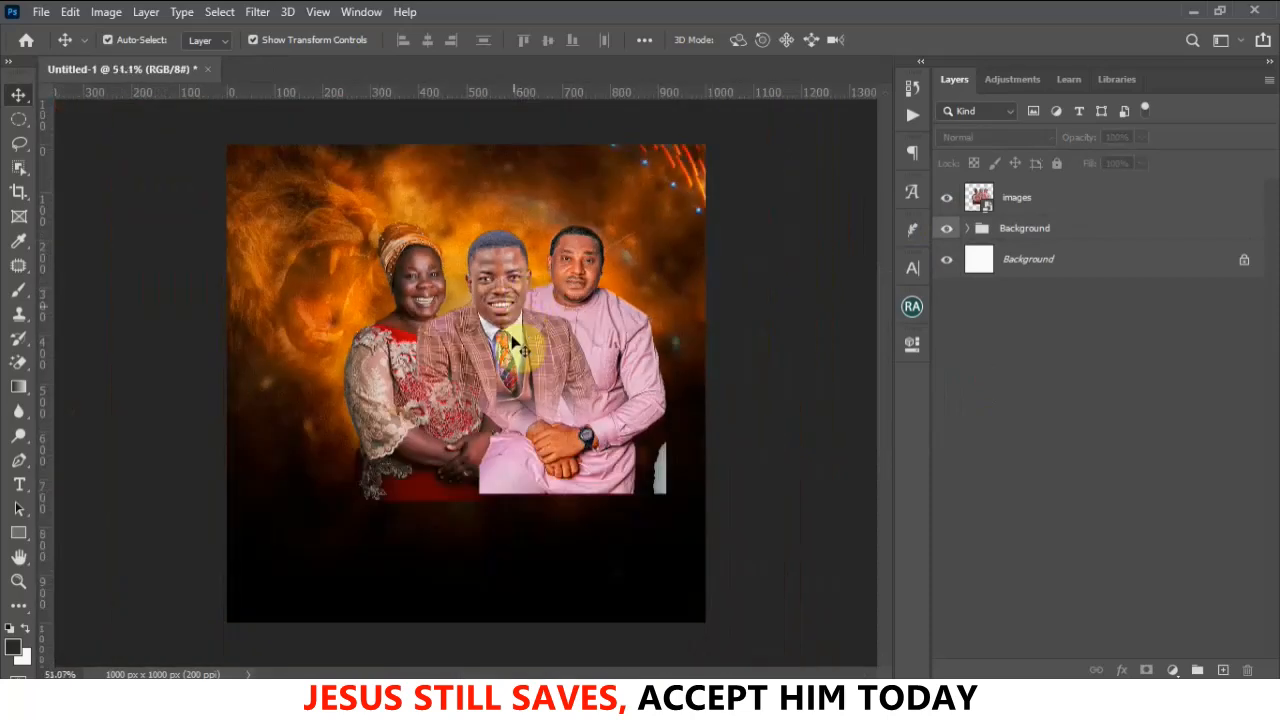
left_click_drag(512, 343, 514, 350)
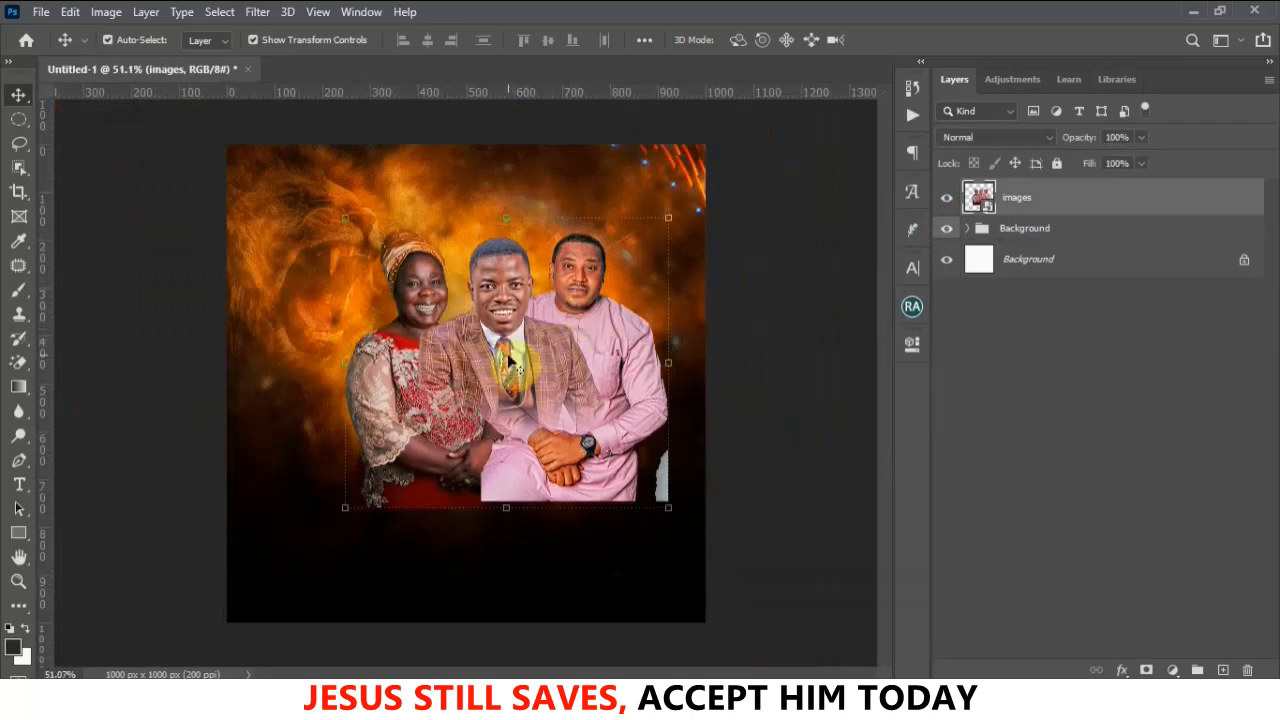
key("ctrl+j")
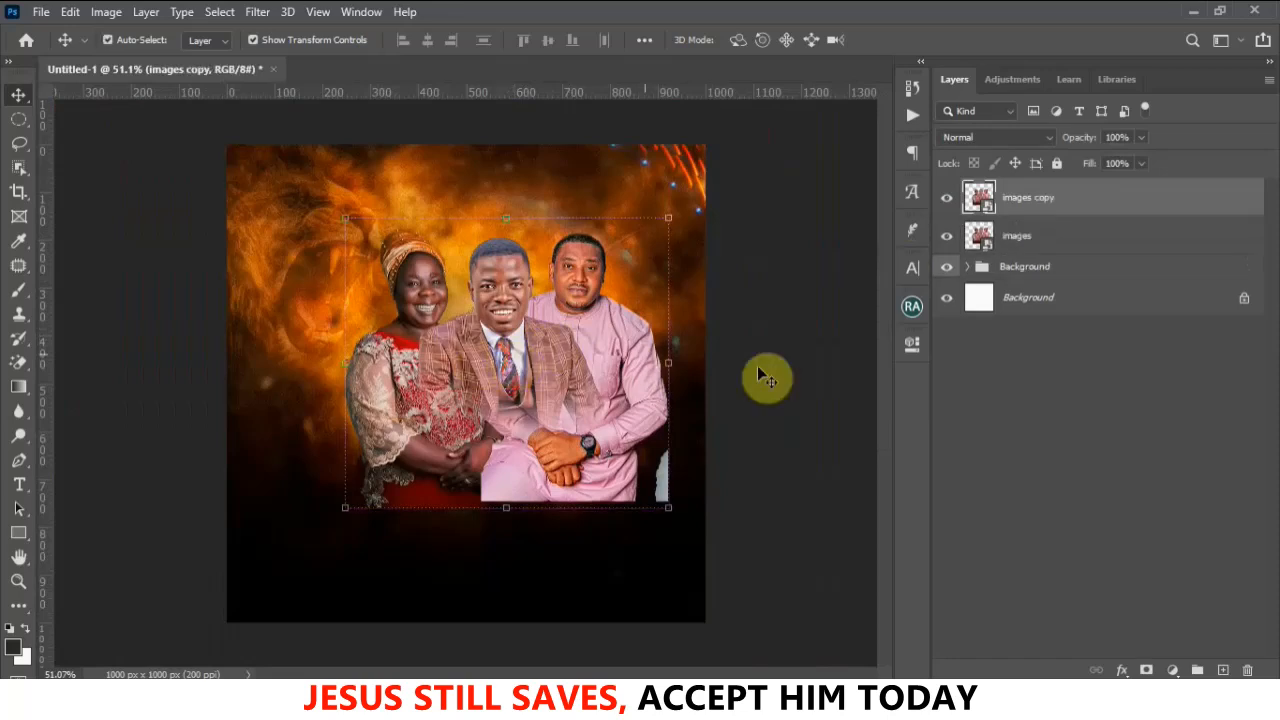
Group the people photo and its copy, and name the group Image
left_click(1041, 249, "ctrl")
key("ctrl+g")
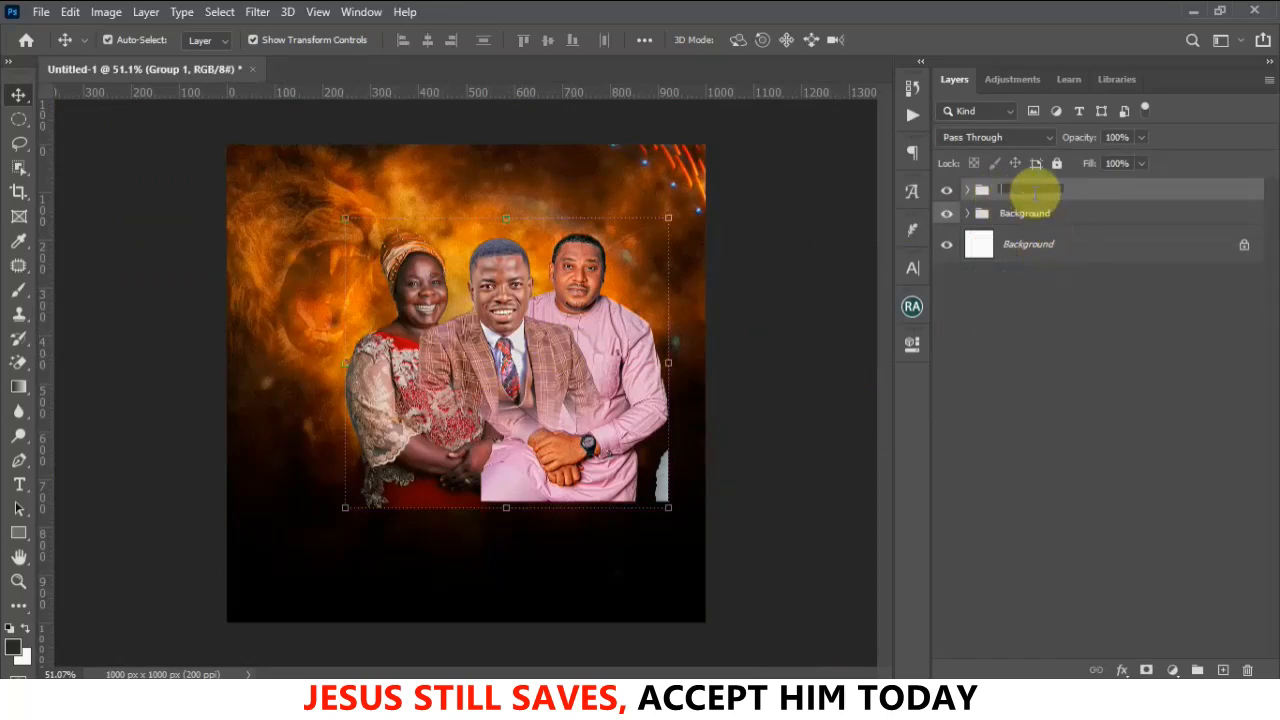
type("1mage")
key("Return")
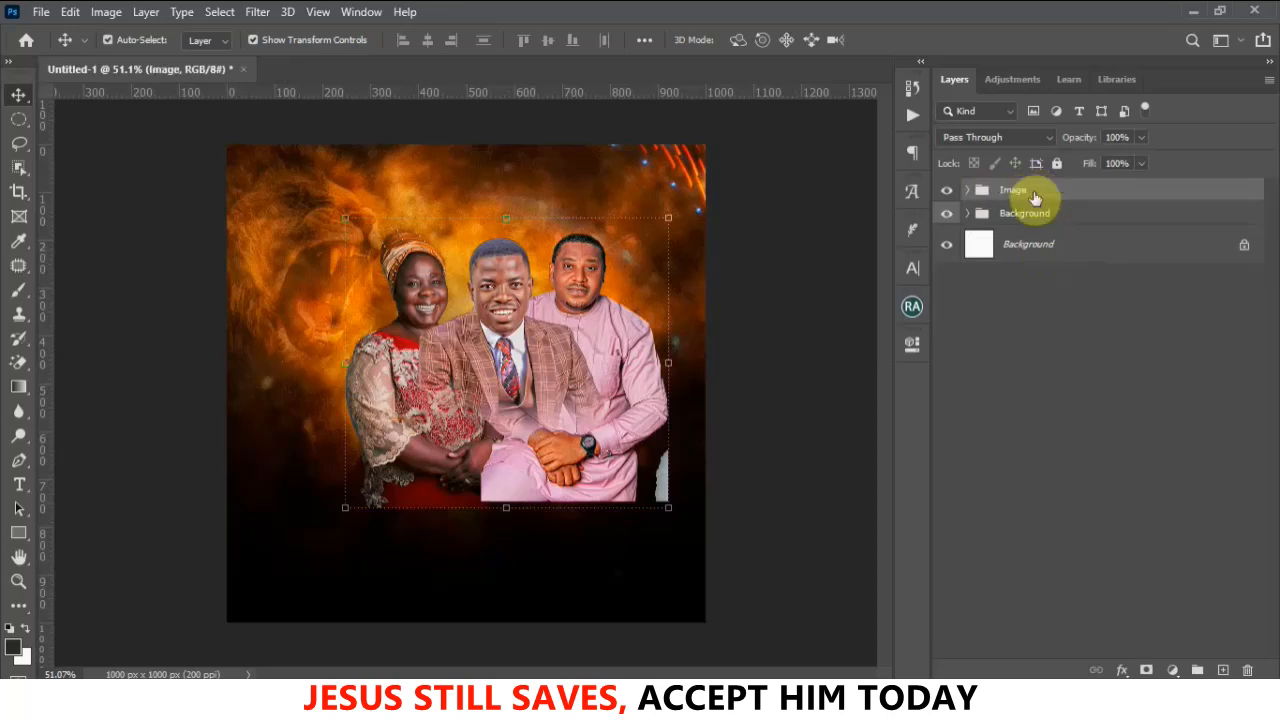
Hide the original images layer inside the Image group and move the images copy slightly up on the canvas
left_click(967, 191)
left_click(946, 262)
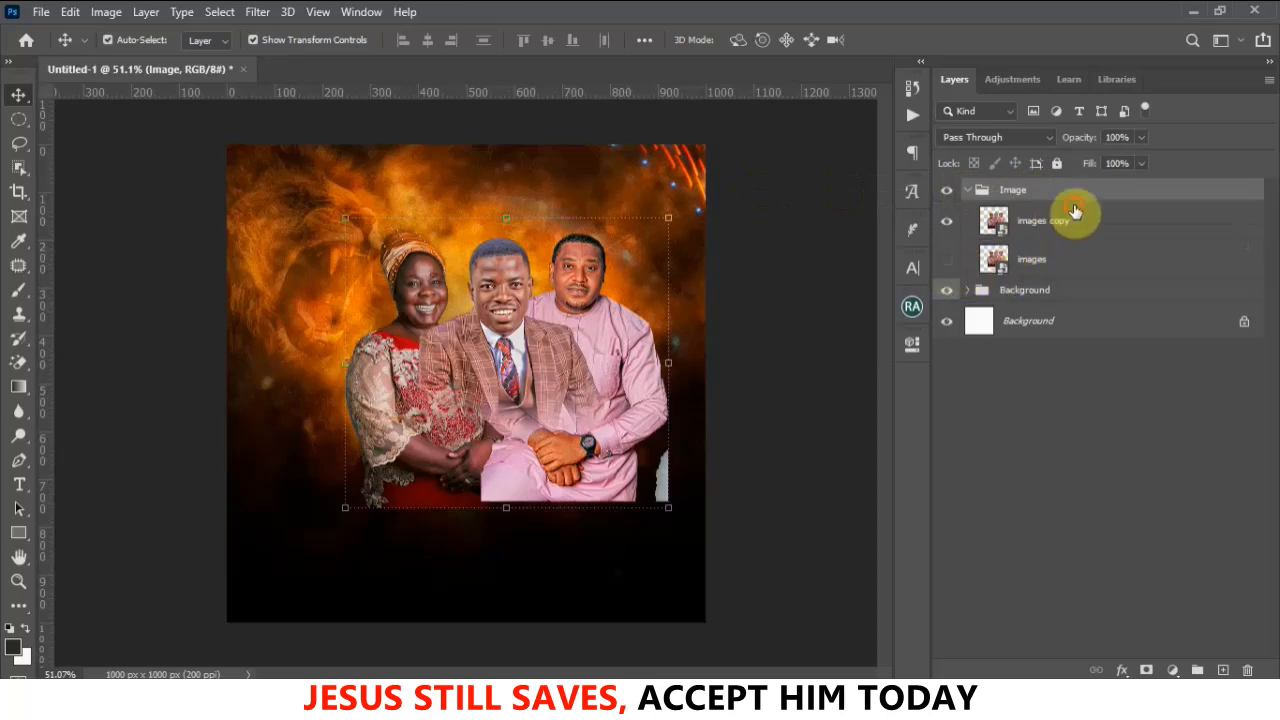
left_click(1050, 222)
left_click_drag(600, 313, 599, 286)
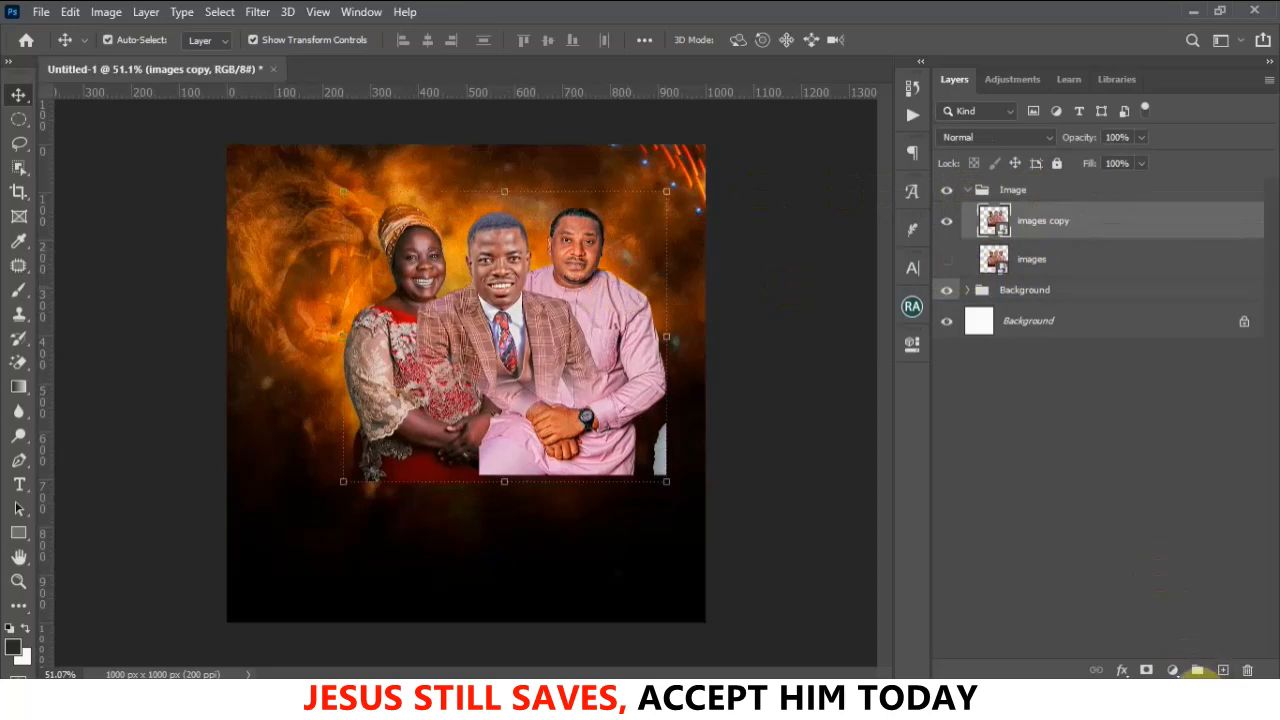
Add a layer mask to images copy and fade out the lower bodies with a soft black brush of size 300
left_click(1147, 671)
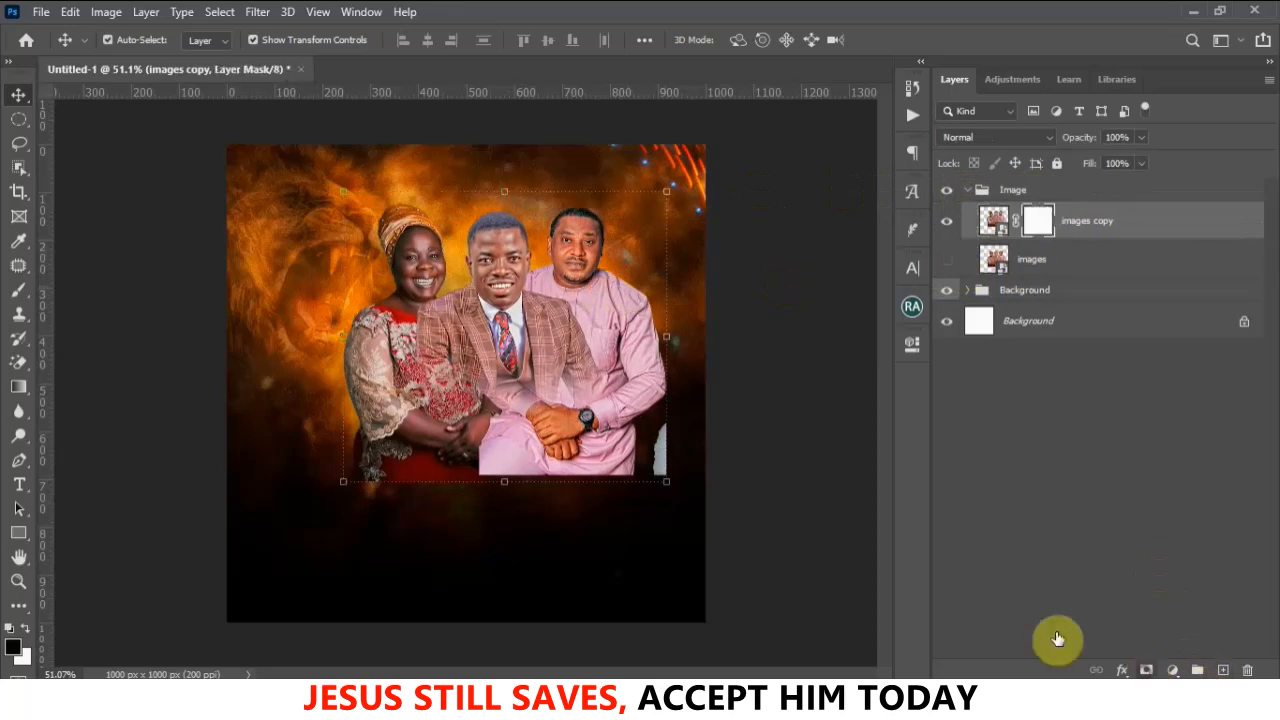
left_click(27, 292)
key("bracketleft")
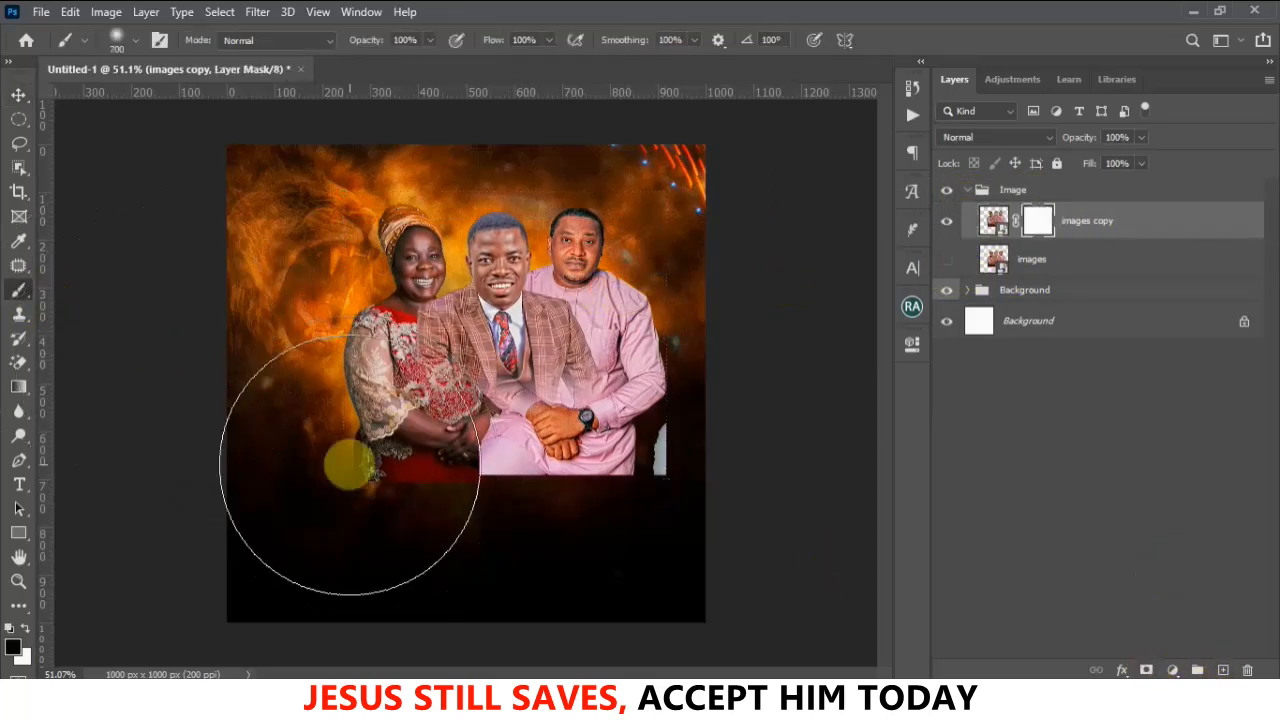
key("bracketleft")
key("bracketleft")
key("bracketleft")
key("bracketleft")
mouse_move(351, 449)
left_mouse_down()
mouse_move(515, 488)
mouse_move(669, 467)
mouse_move(683, 453)
mouse_move(627, 495)
mouse_move(679, 441)
mouse_move(524, 442)
mouse_move(589, 428)
mouse_move(649, 428)
mouse_move(357, 455)
mouse_move(356, 432)
mouse_move(516, 473)
mouse_move(622, 439)
mouse_move(591, 461)
left_mouse_up()
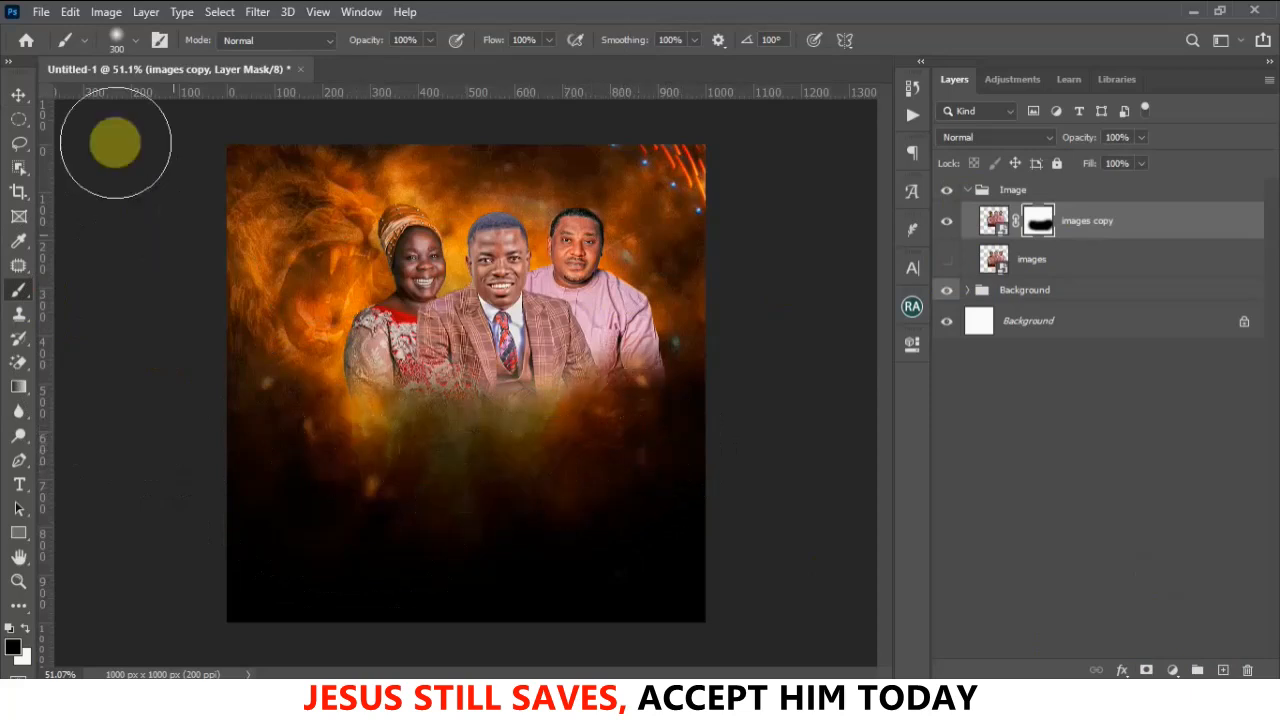
Scale down the masked three-person photo and position it in the glowing area beside the lion, slightly right of the canvas center
left_click(18, 94)
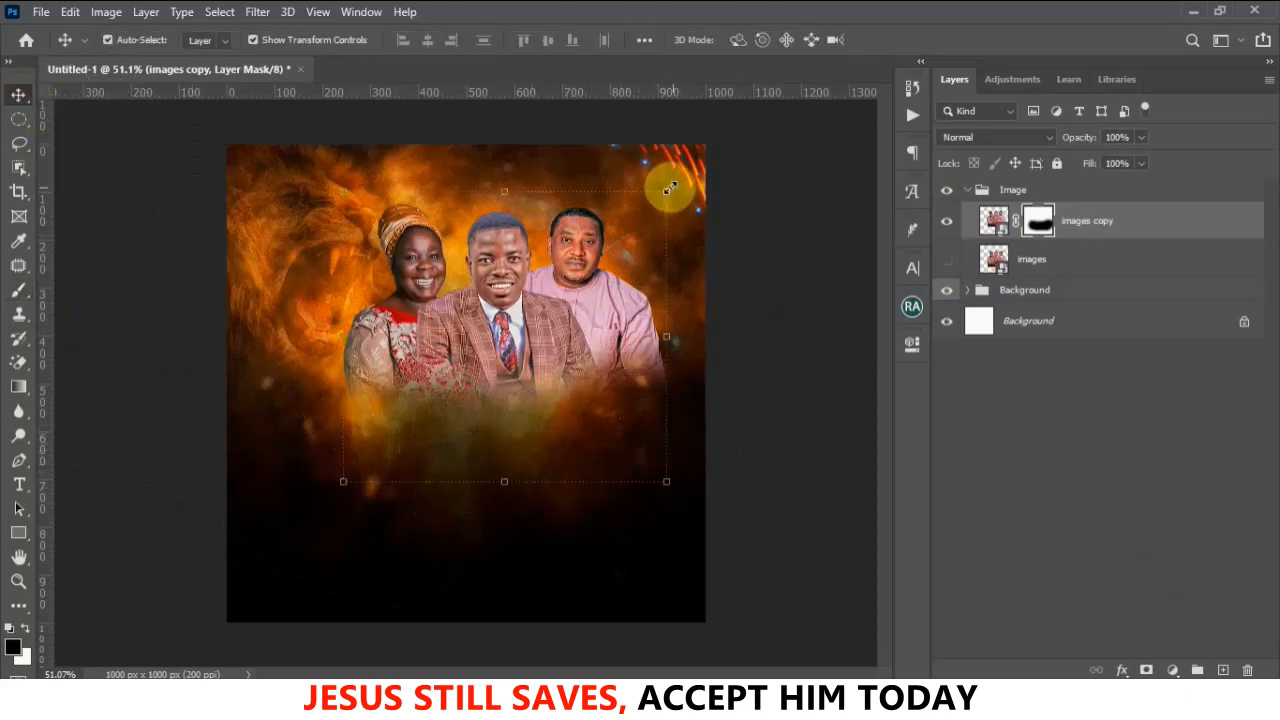
left_click_drag(666, 188, 630, 213)
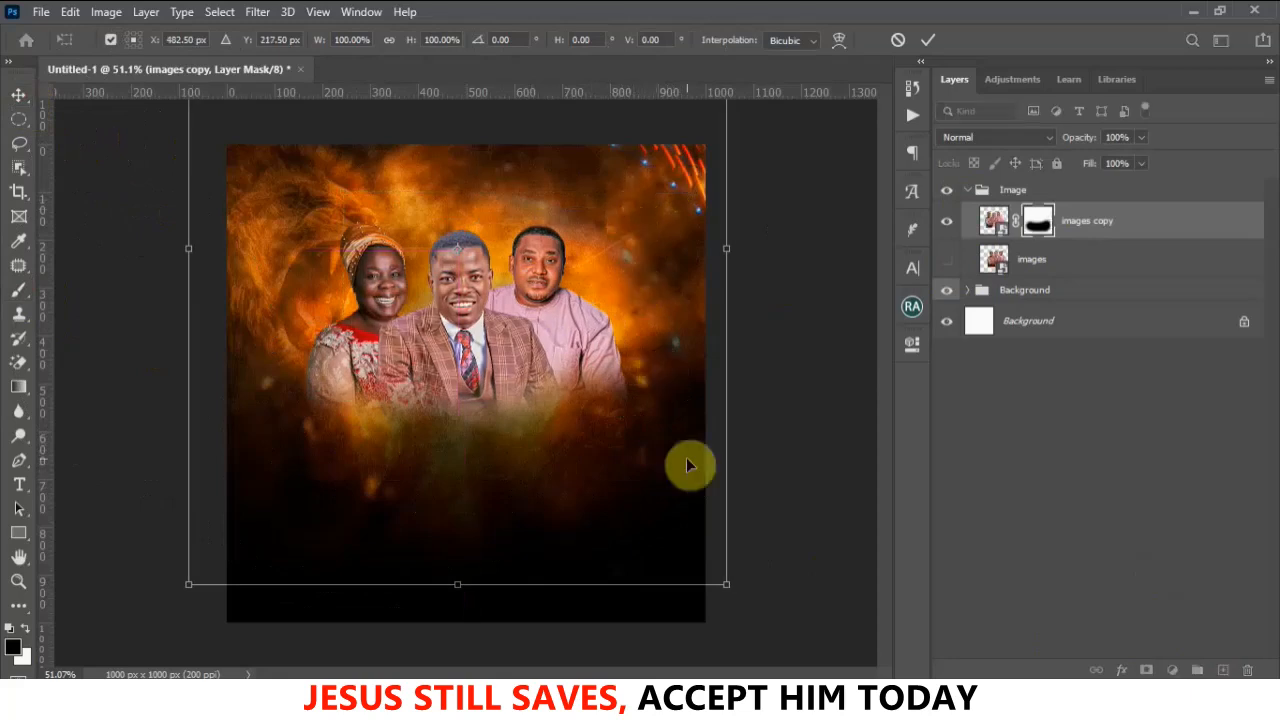
left_click_drag(732, 590, 686, 523)
left_click_drag(516, 298, 567, 328)
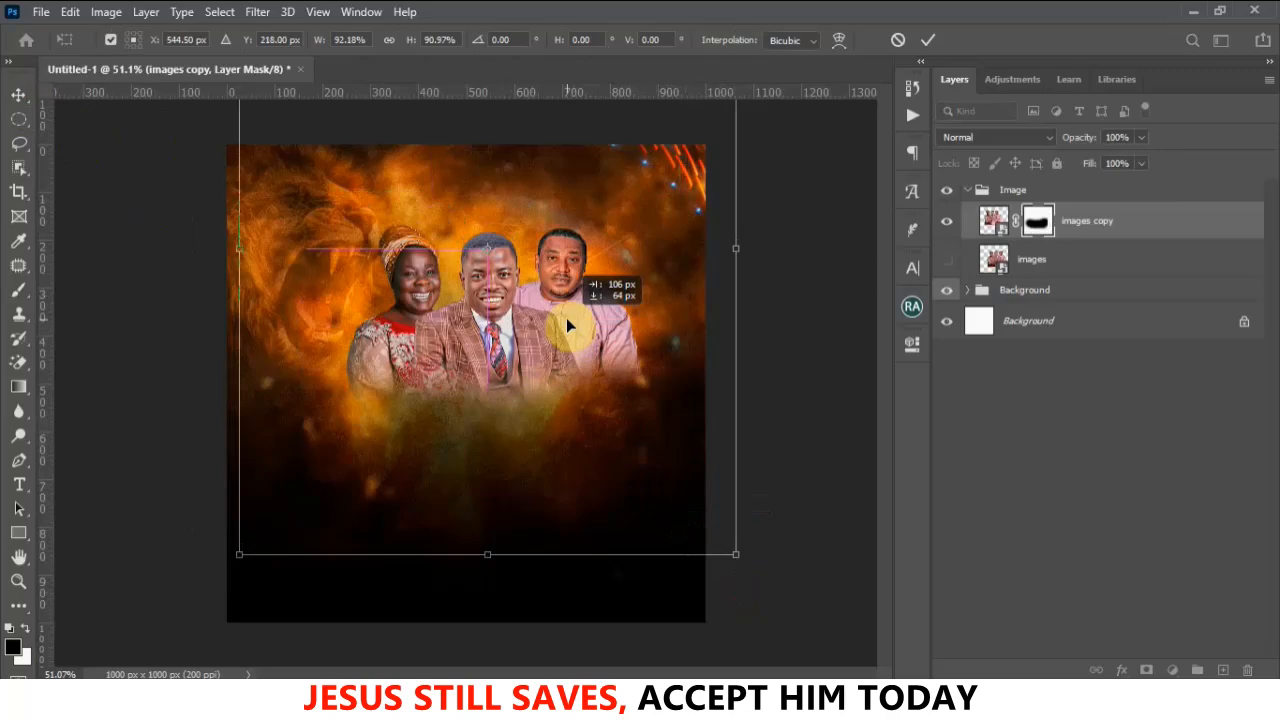
left_click_drag(731, 559, 675, 447)
left_click_drag(521, 242, 538, 334)
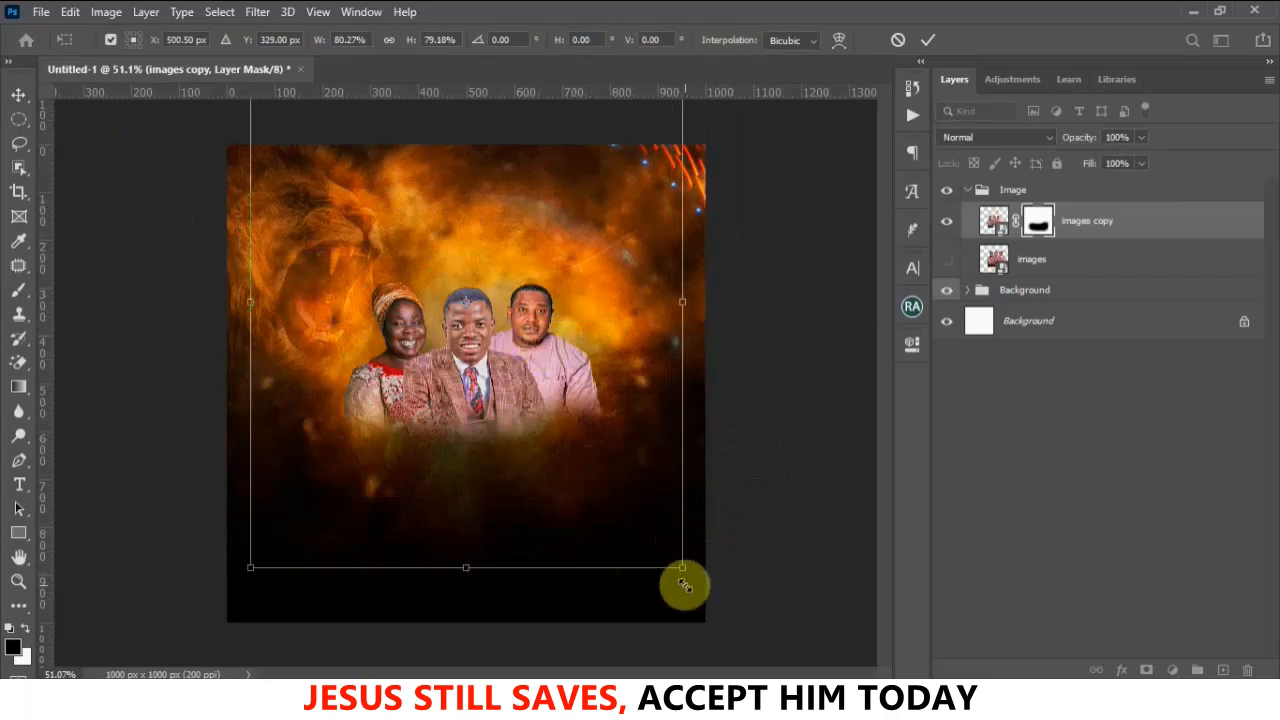
left_click_drag(686, 568, 638, 514)
left_click_drag(497, 325, 535, 290)
key("Return")
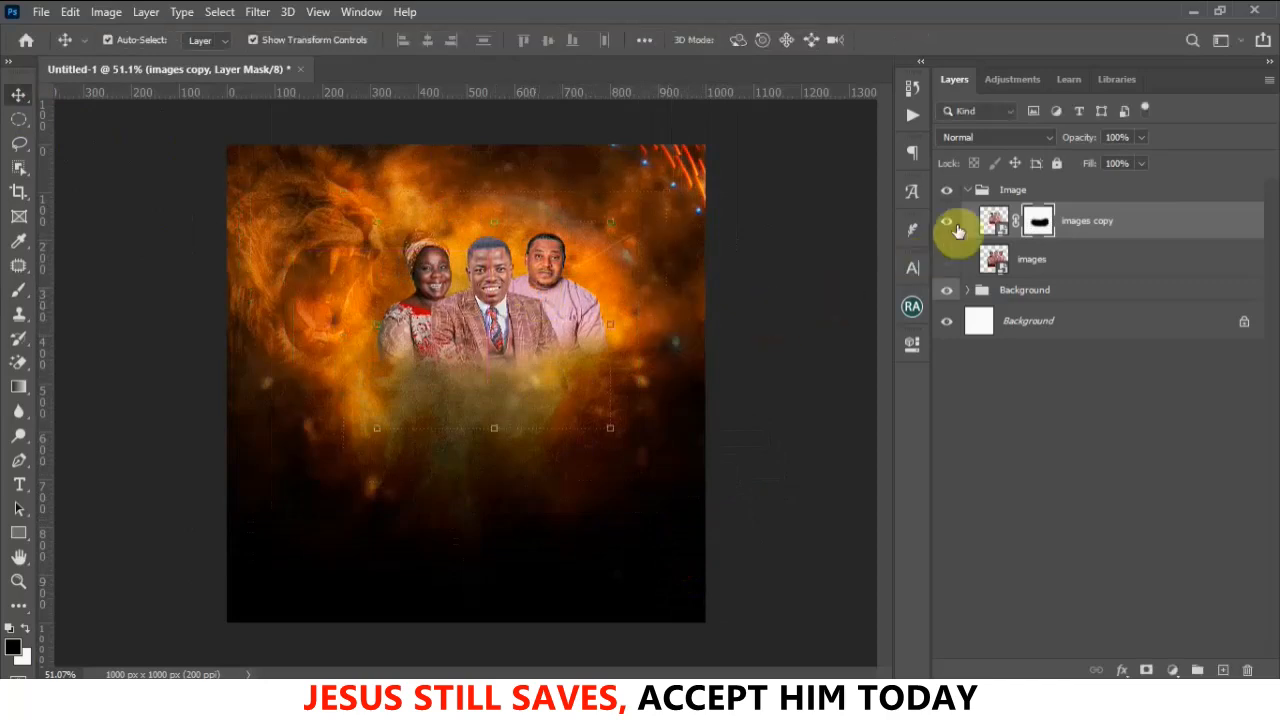
Collapse the Image group and deselect it
left_click(967, 192)
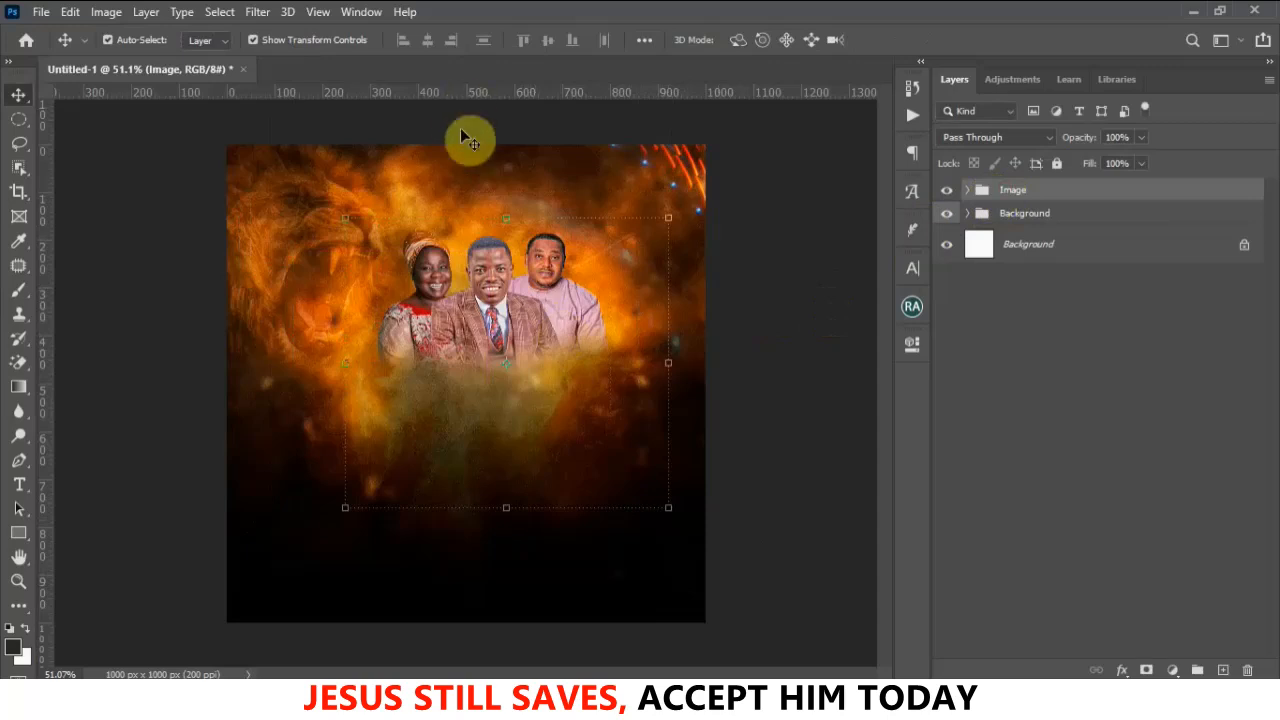
scroll(460, 128, "up", 3)
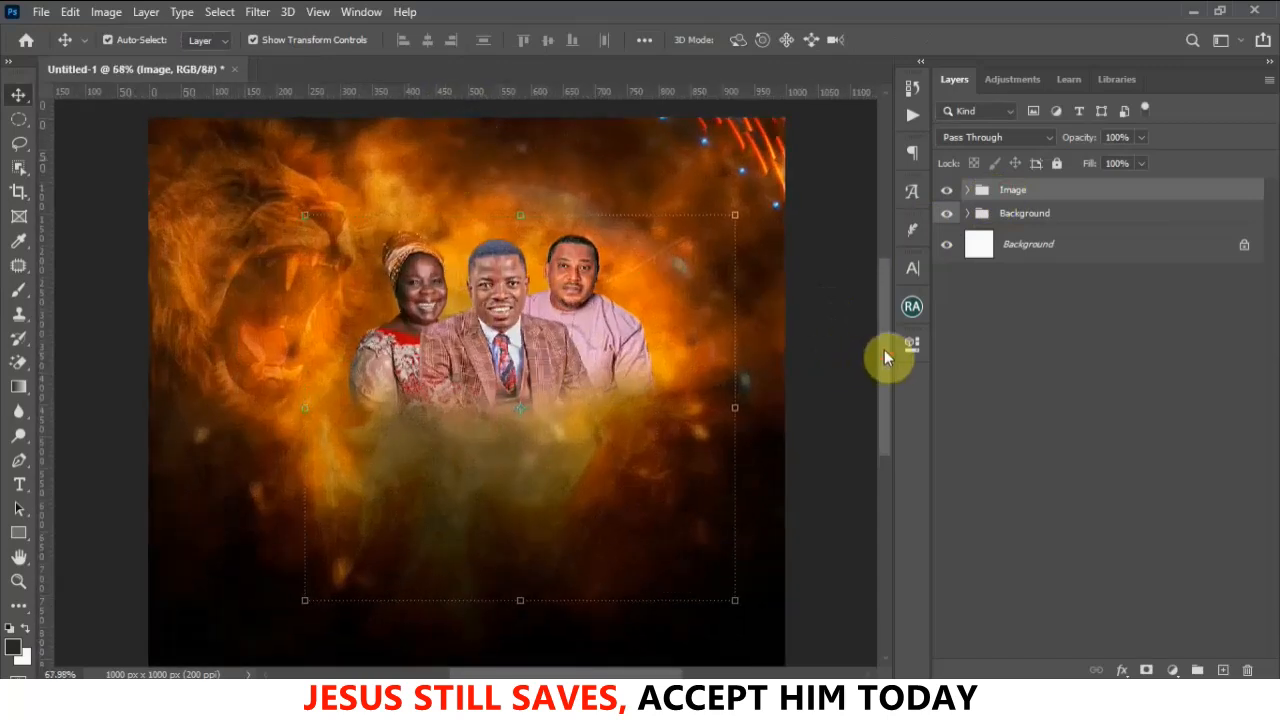
left_click_drag(884, 351, 885, 330)
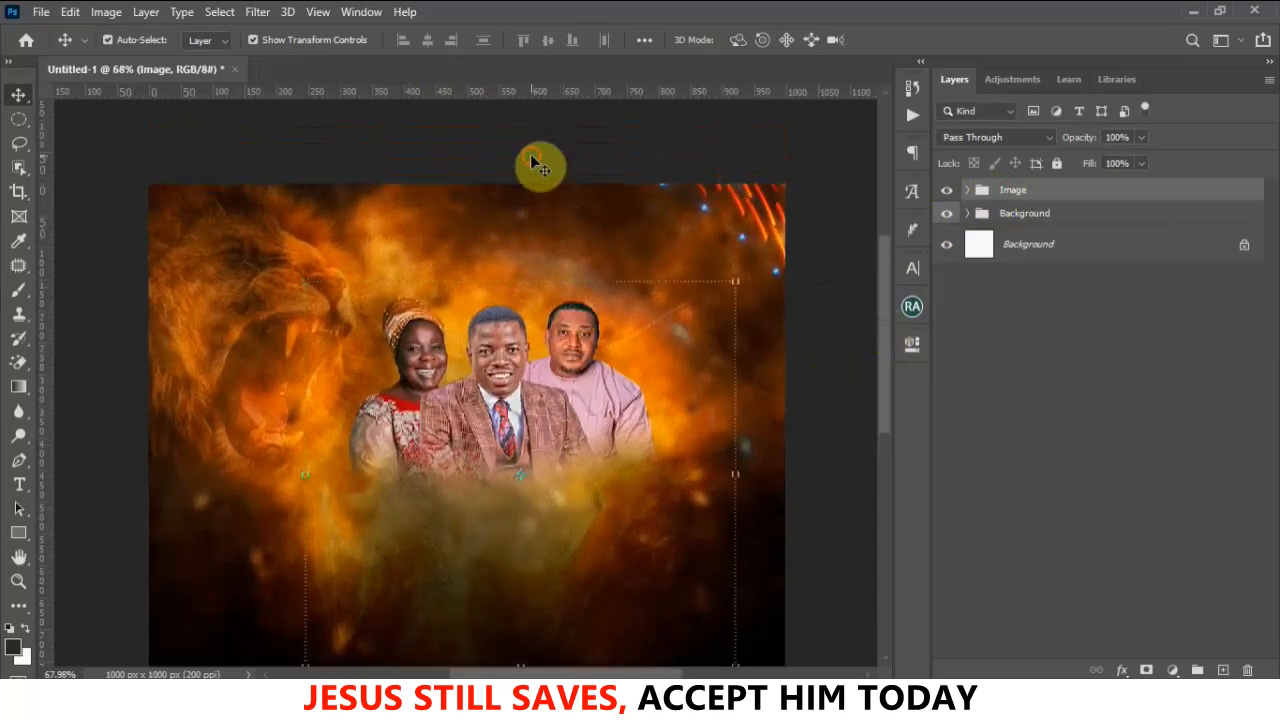
left_click(530, 358)
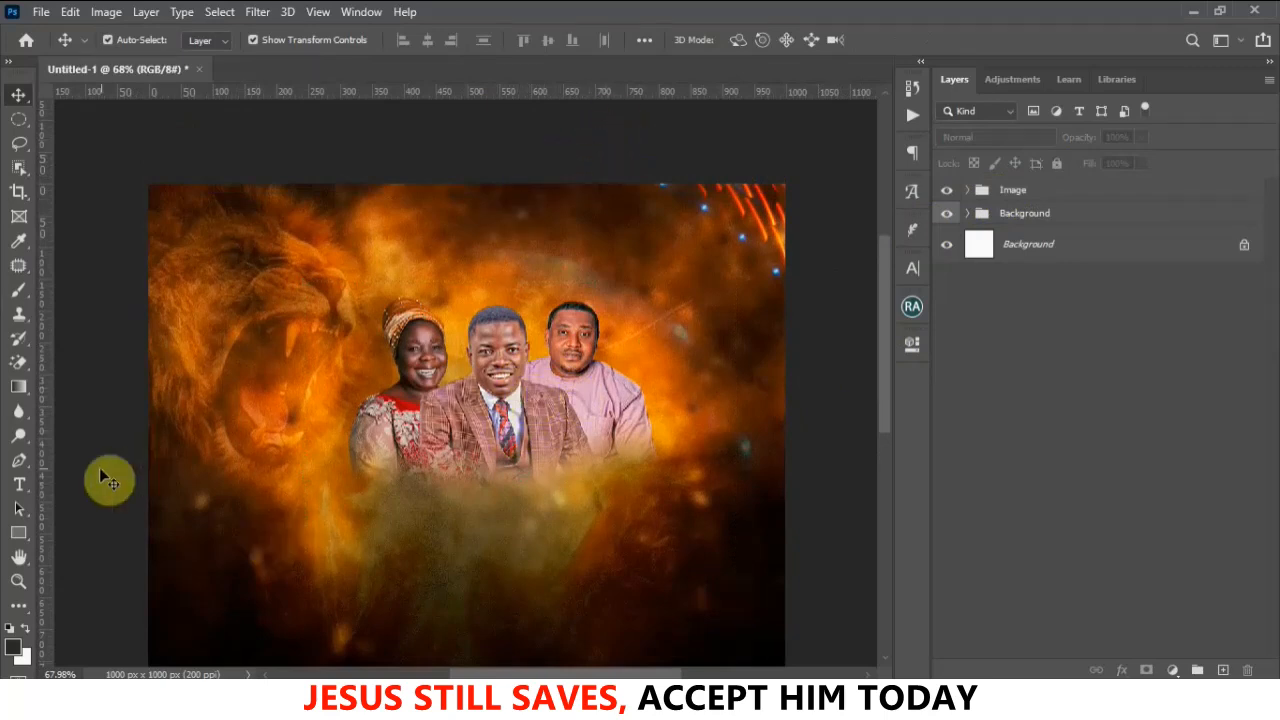
Draw a black rounded rectangle about 386 by 63 px with a 10 px radius near the canvas's upper edge, above the people
left_click(18, 532)
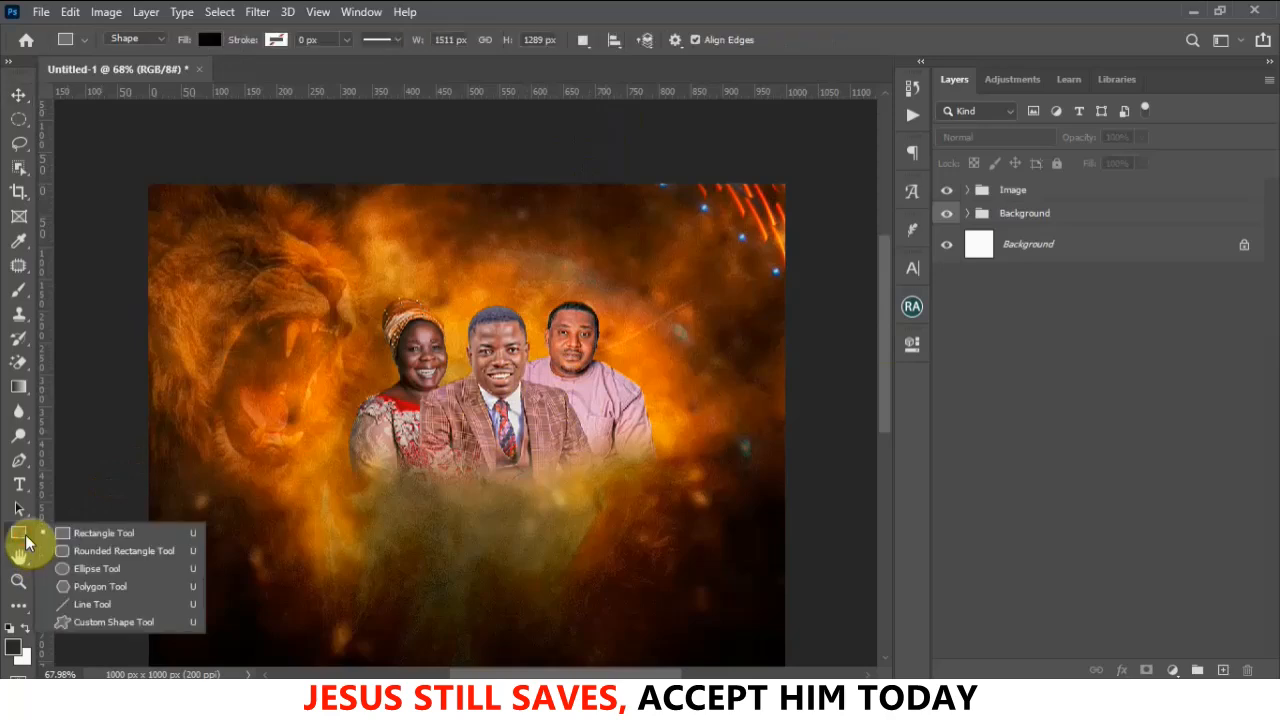
left_click(98, 551)
left_click_drag(388, 202, 634, 238)
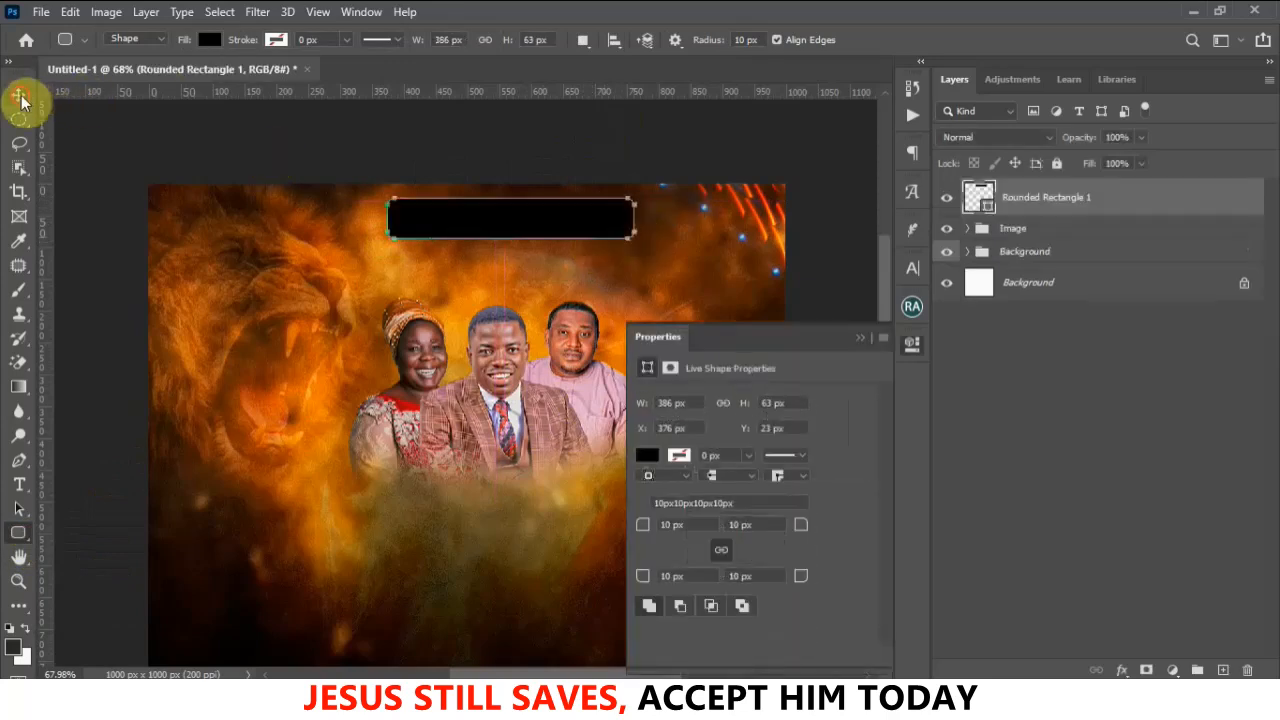
left_click(19, 95)
left_click(866, 339)
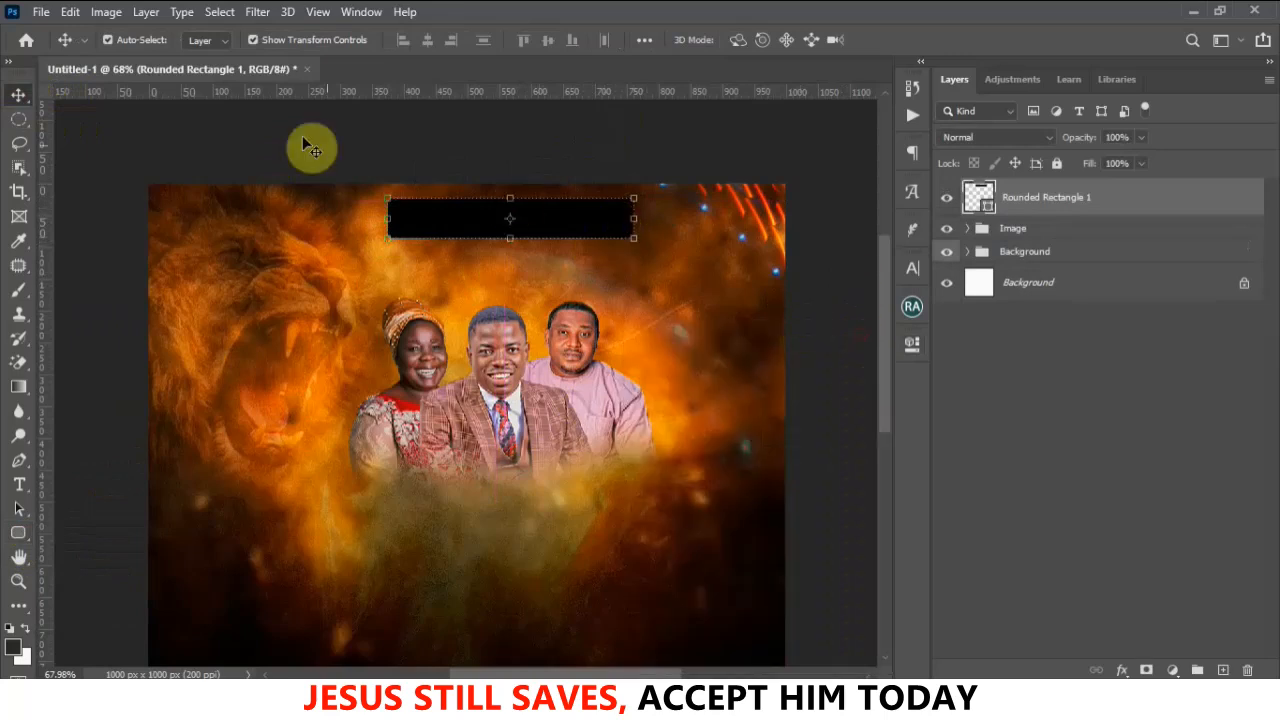
Fill the rounded rectangle with white (ffffff) and shift it slightly left to align with the people photo's center
double_click(986, 205)
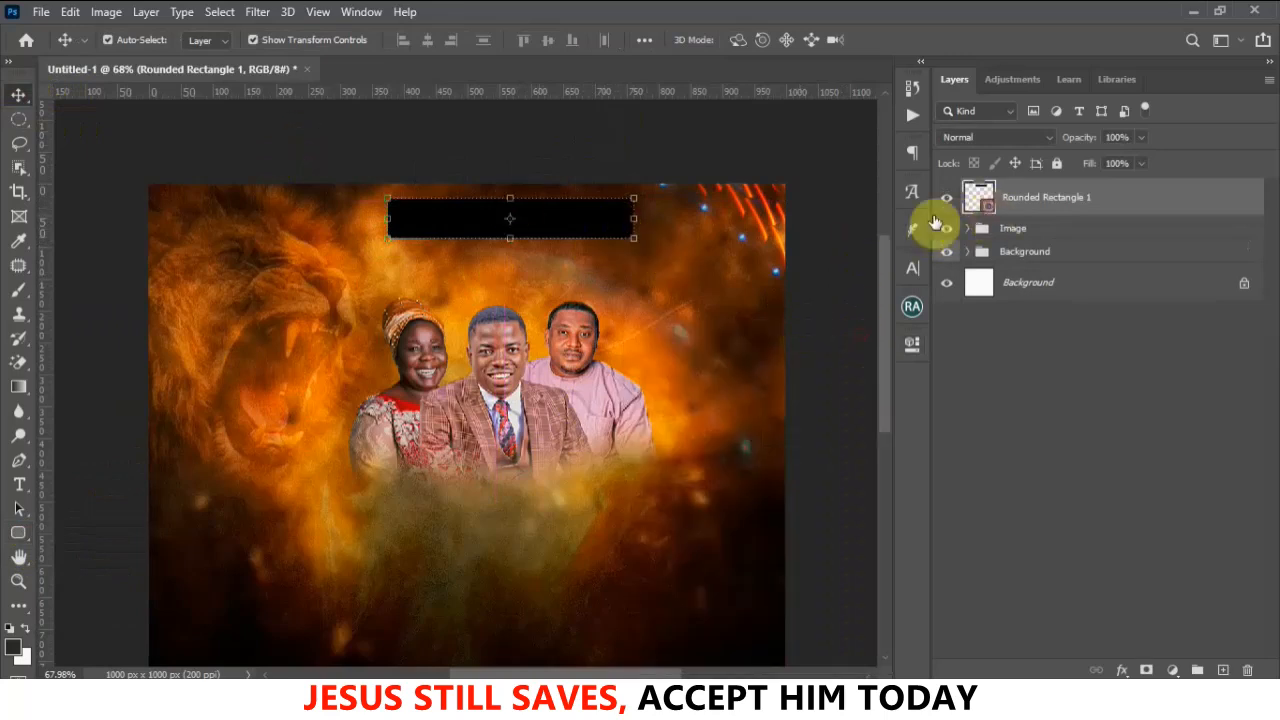
left_click(831, 238)
type("ffffff")
left_click(1209, 148)
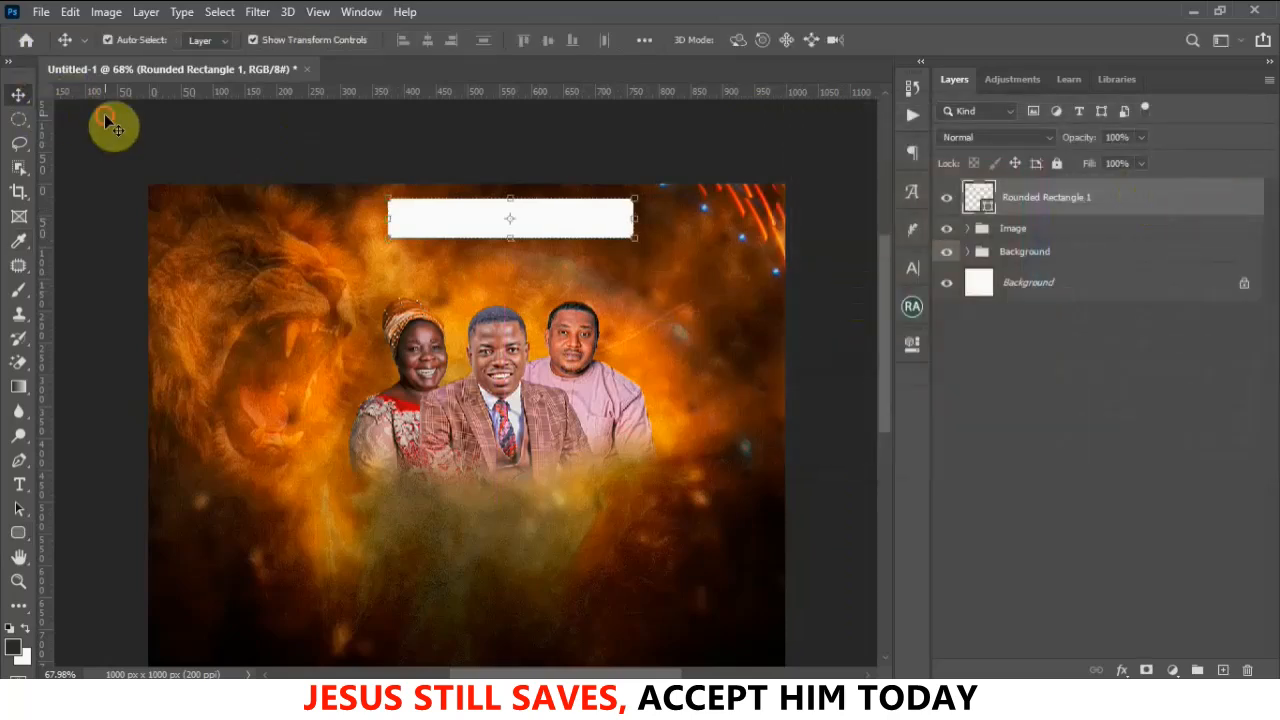
left_click_drag(555, 219, 547, 216)
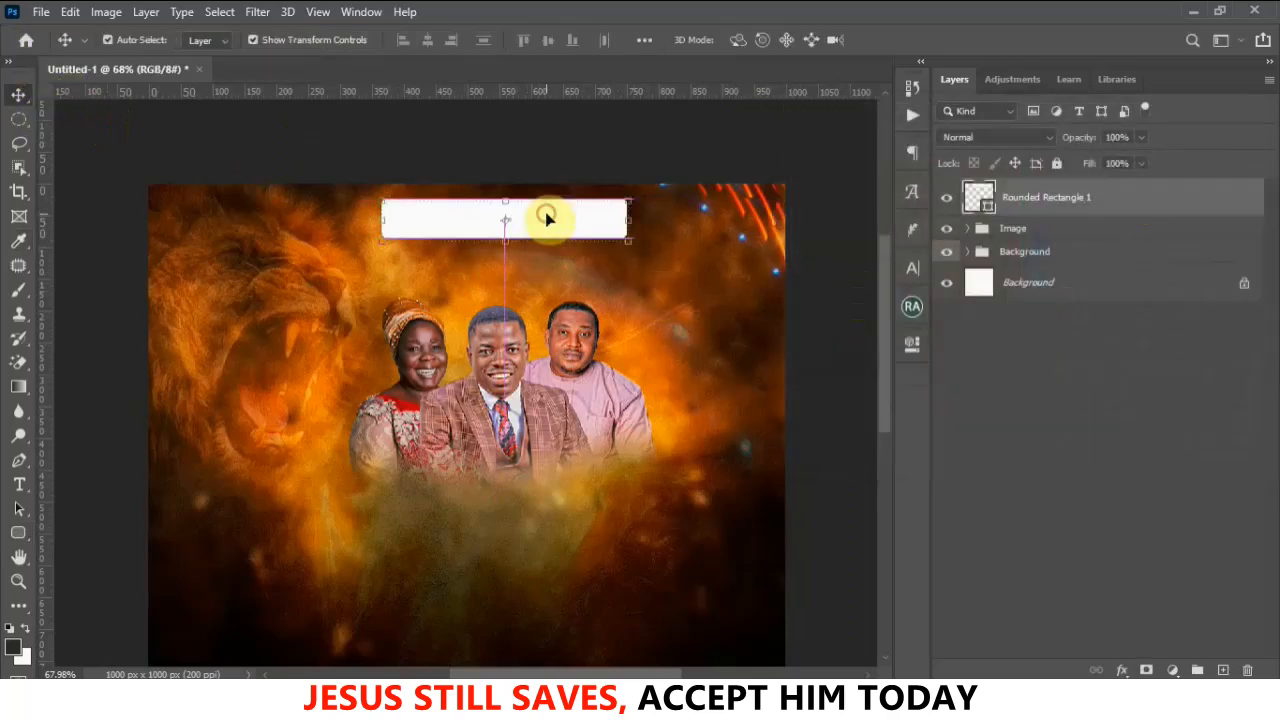
Recolour the white rounded rectangle with an orange (cd7716) sampled from the fiery background beside the people
double_click(988, 208)
left_click(680, 336)
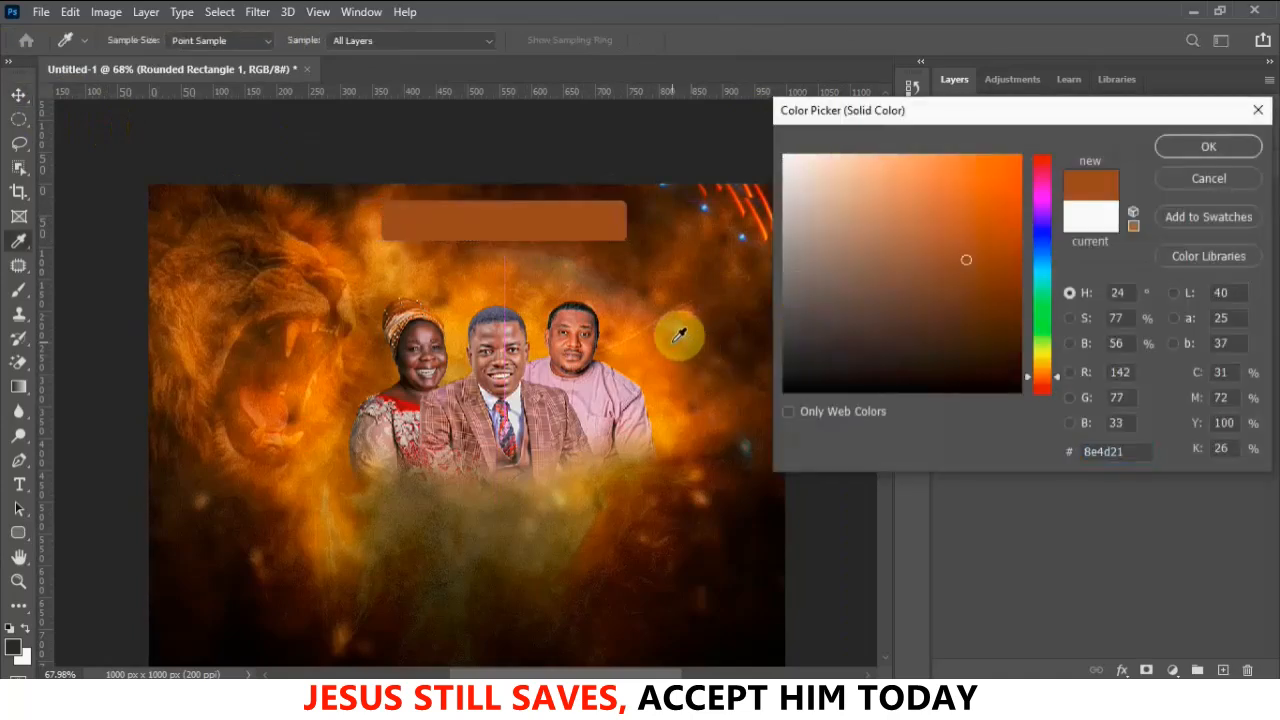
left_click(673, 388)
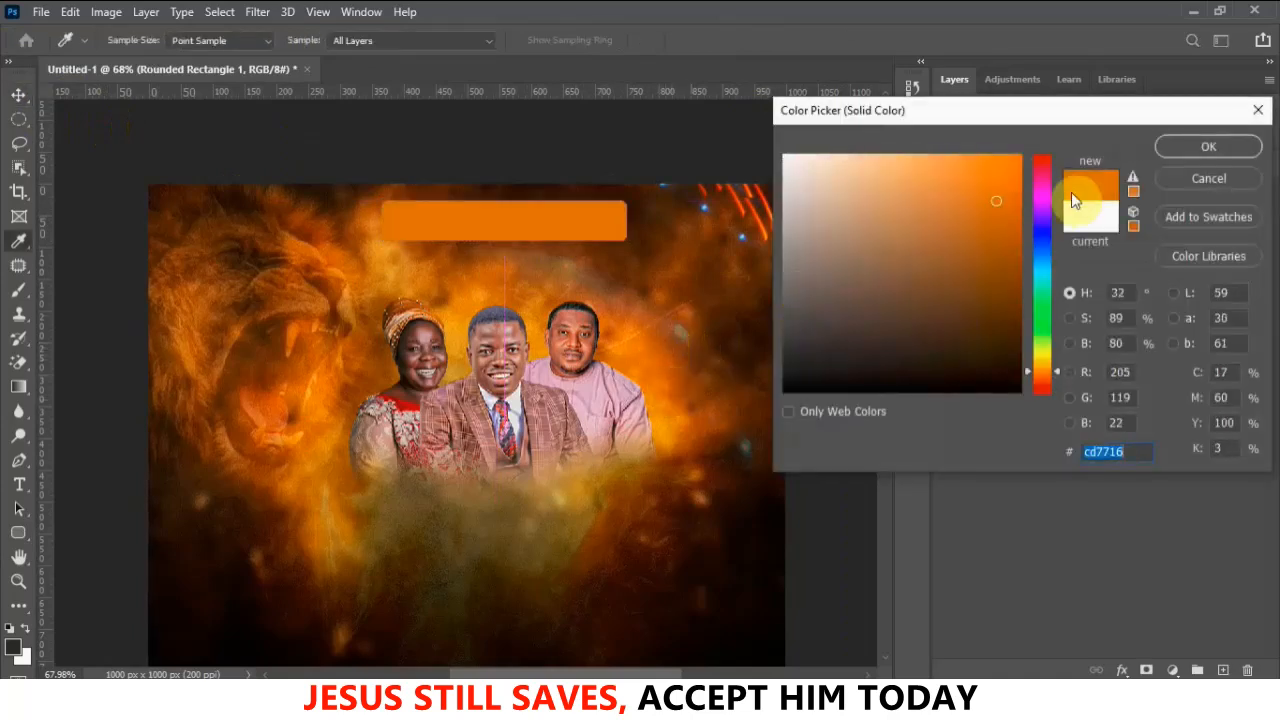
left_click(1206, 146)
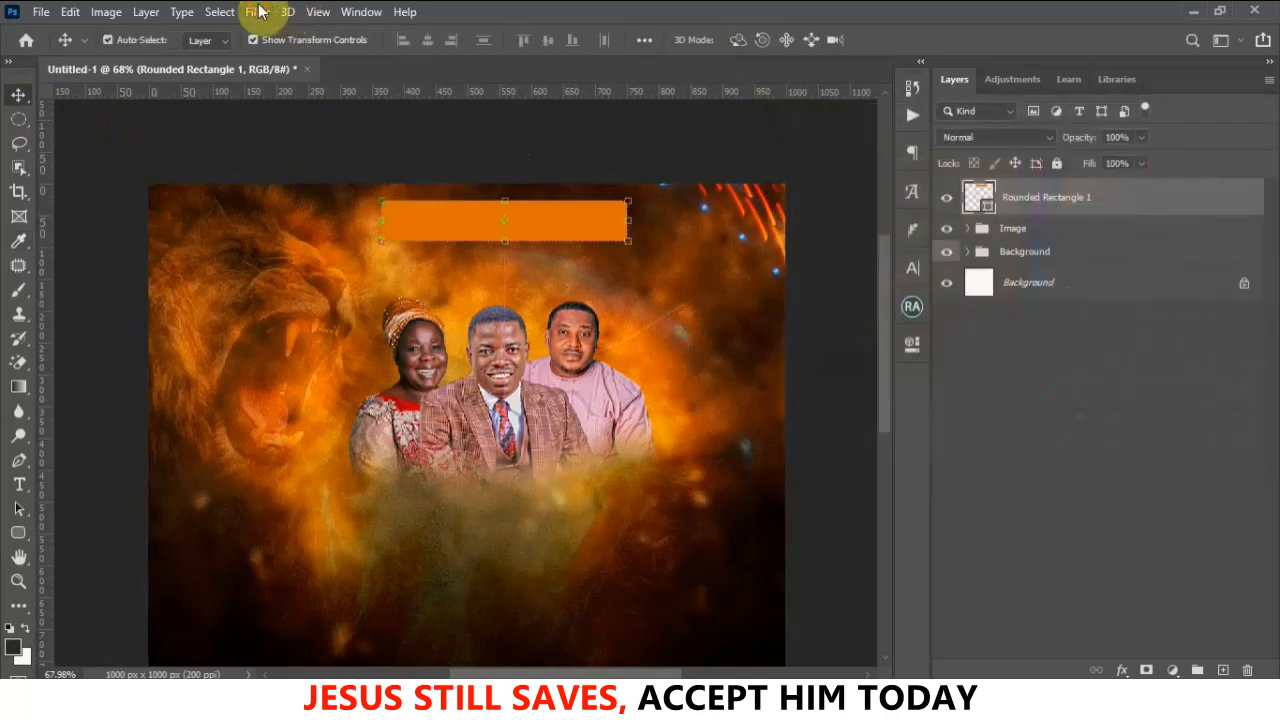
Rasterize the orange rounded rectangle and soften it with a Gaussian Blur of 29.1 pixels
left_click(257, 12)
mouse_move(300, 223)
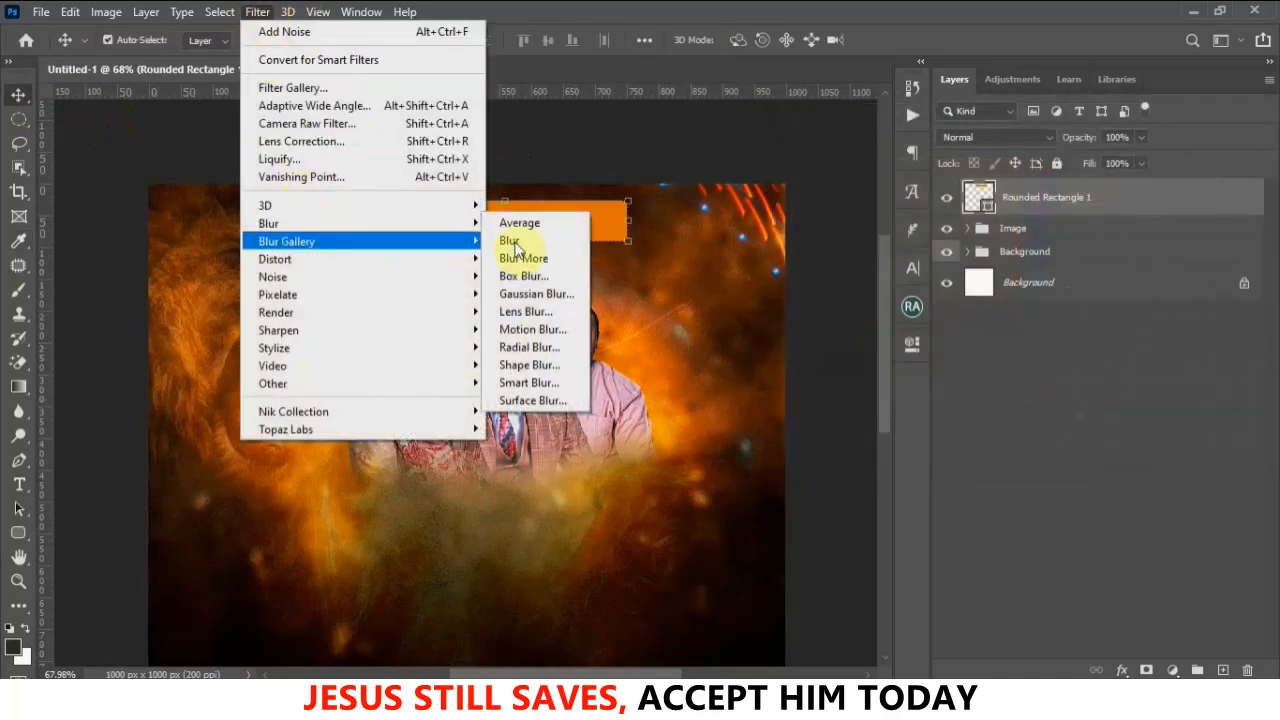
left_click(537, 294)
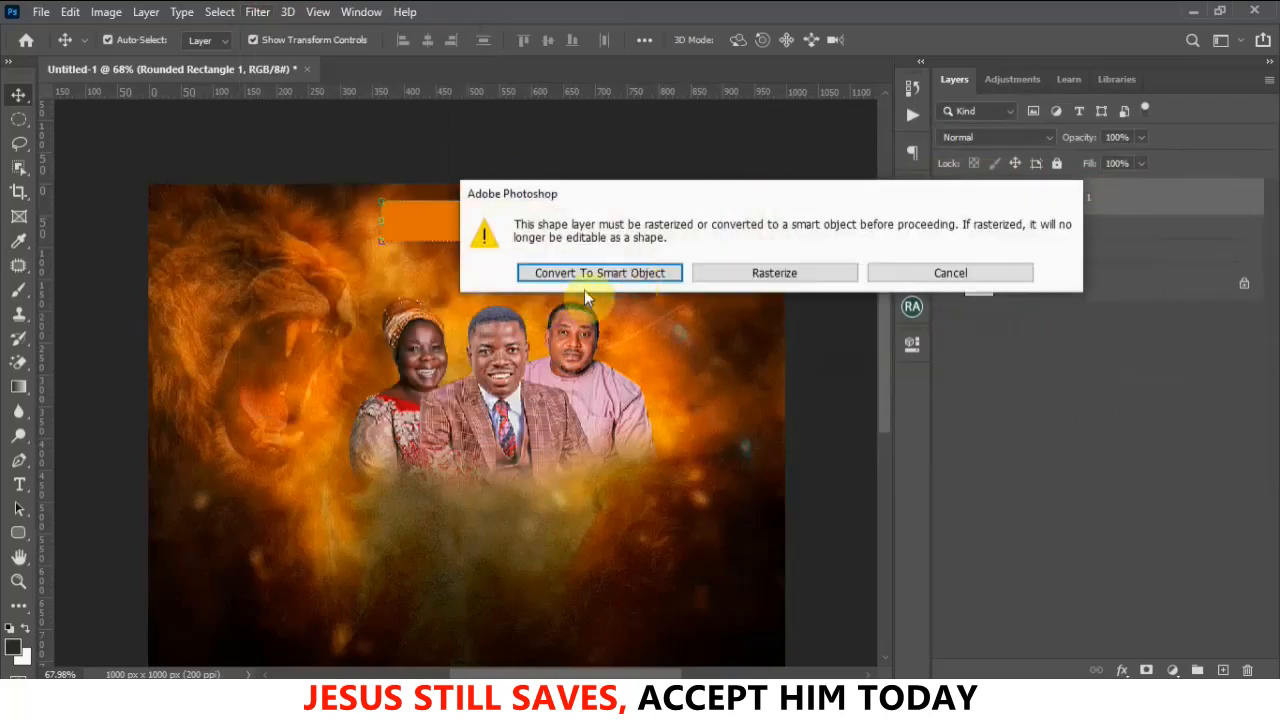
left_click(740, 280)
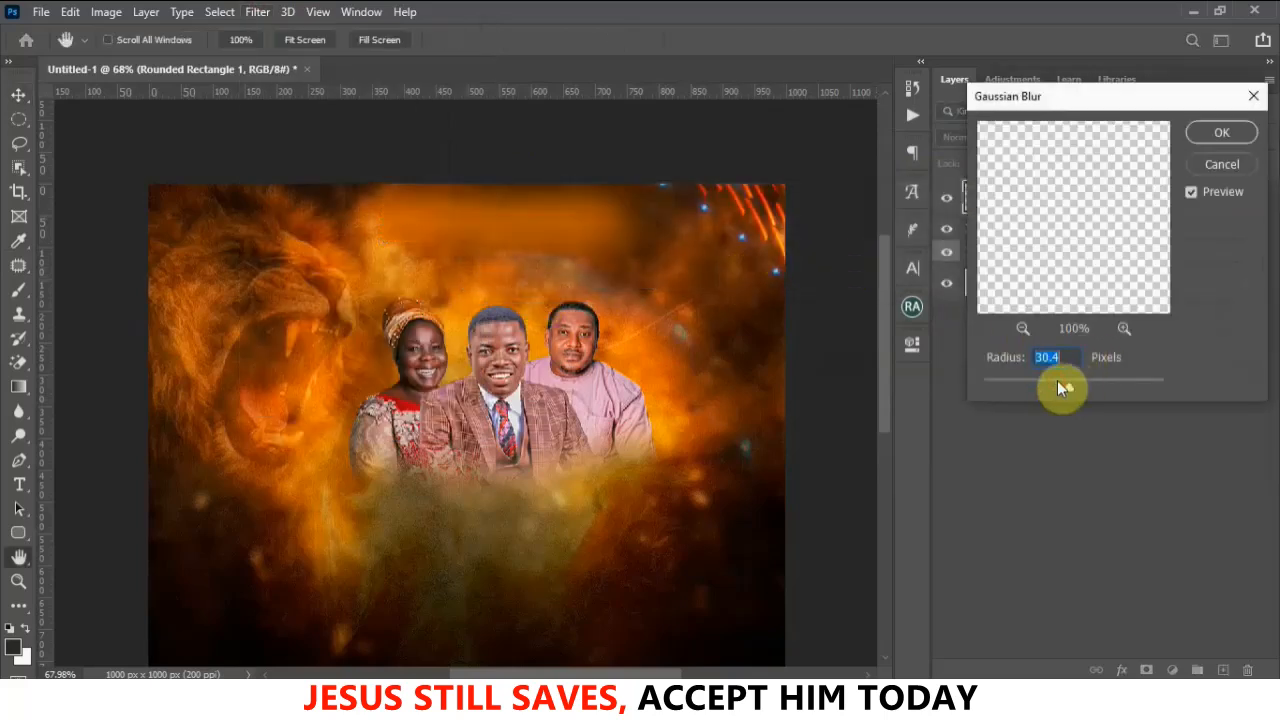
left_click_drag(1061, 381, 1062, 381)
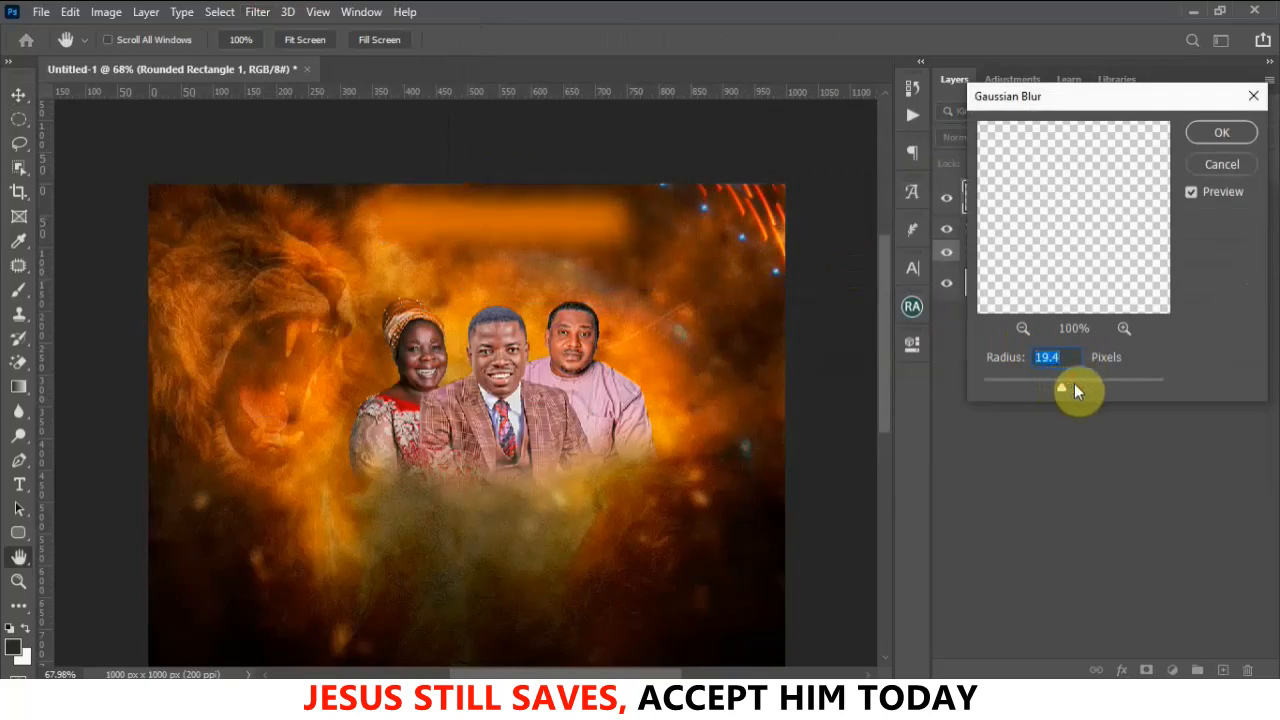
left_click_drag(1067, 382, 1069, 383)
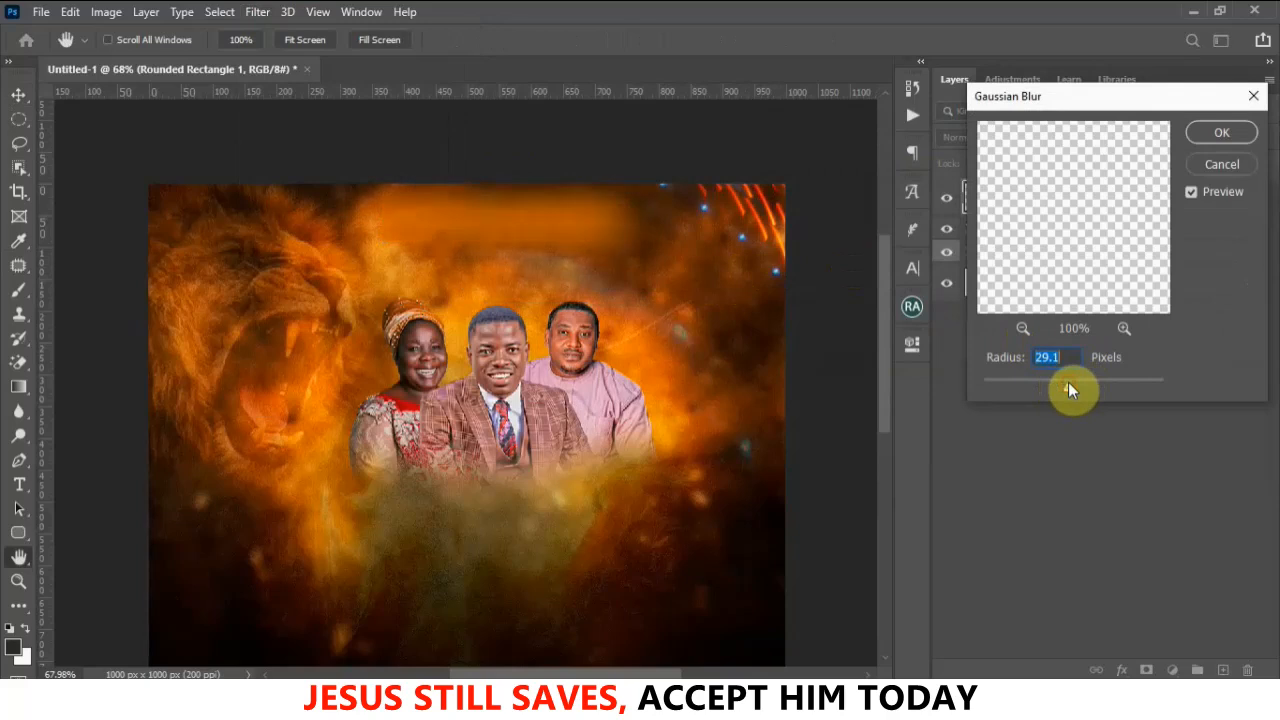
left_click(1221, 132)
left_click_drag(557, 225, 557, 216)
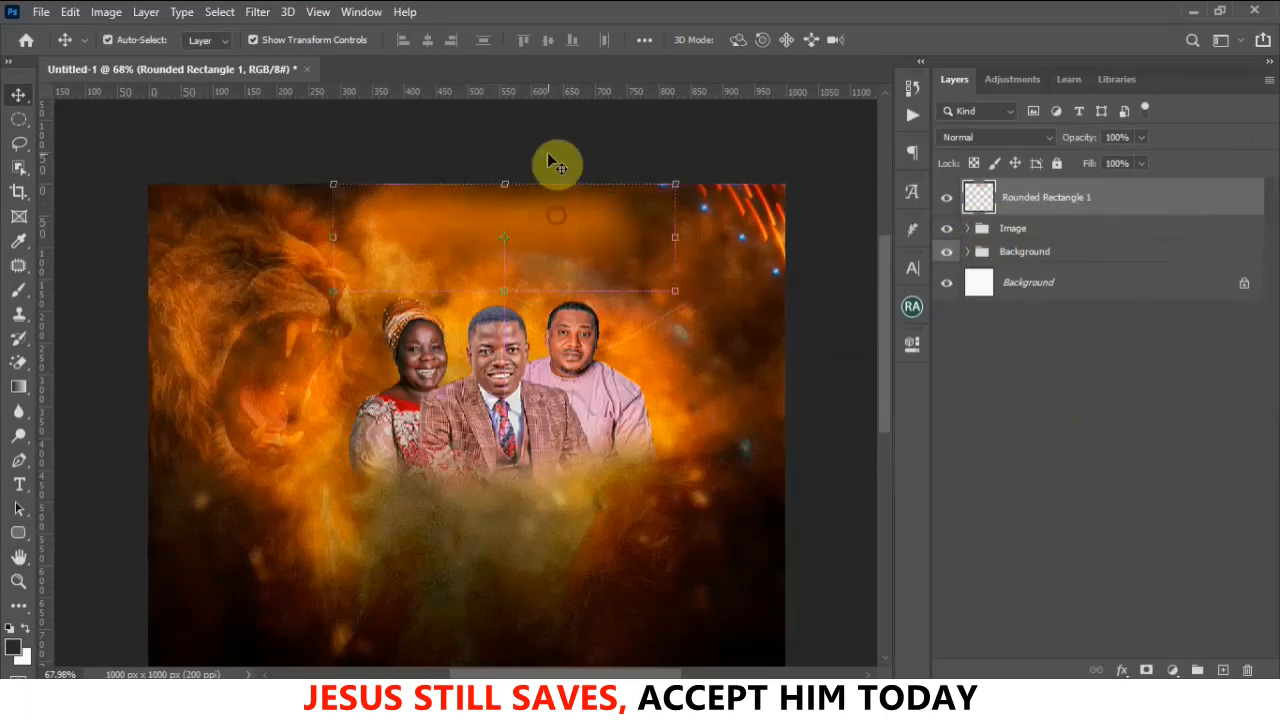
left_click(550, 160)
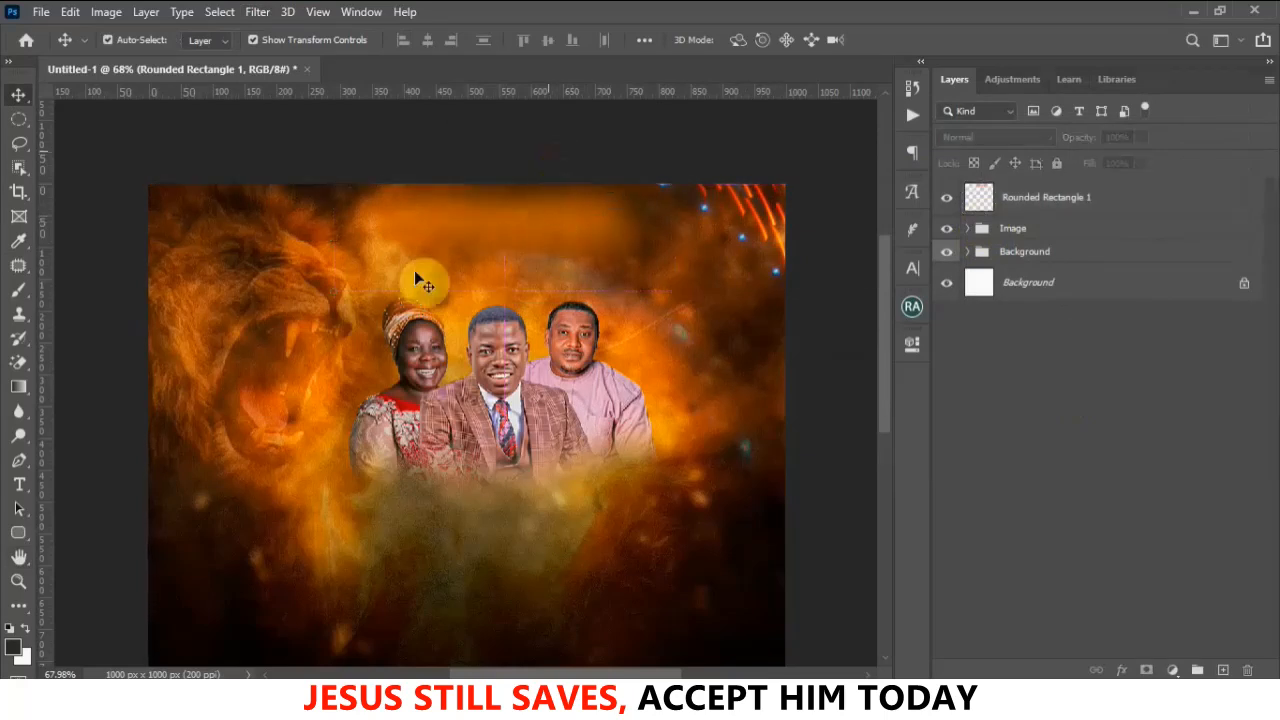
Add the centre-aligned text "YOUR CHURCH NAME HERE" in Nexa Text-Trial Bold, 9 pt, over the blurred orange glow near the canvas's upper edge
left_click(20, 486)
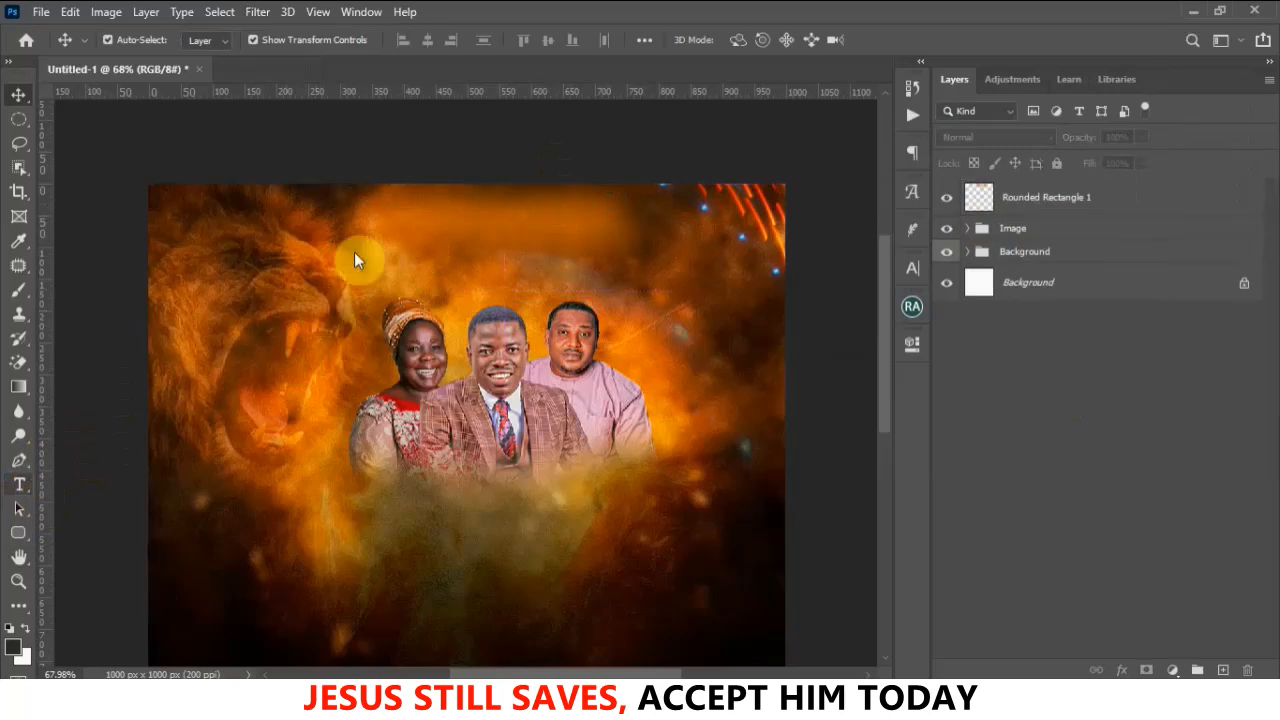
left_click(445, 212)
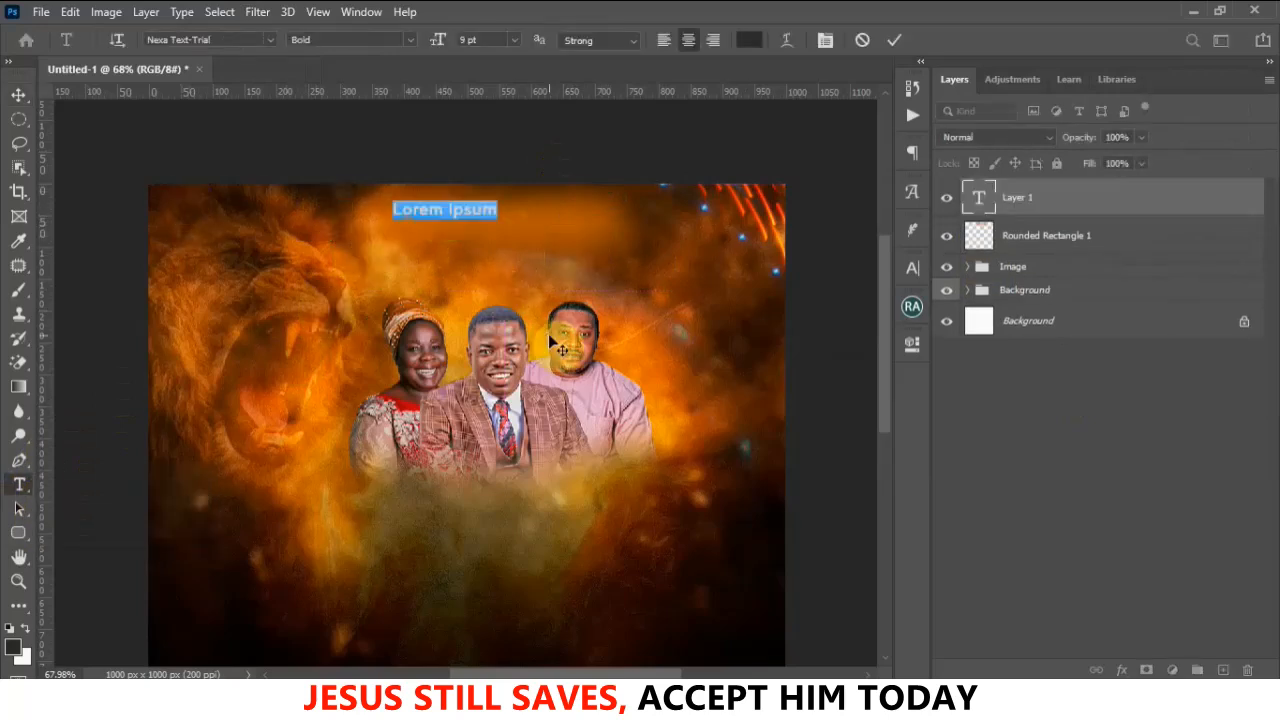
key("BackSpace")
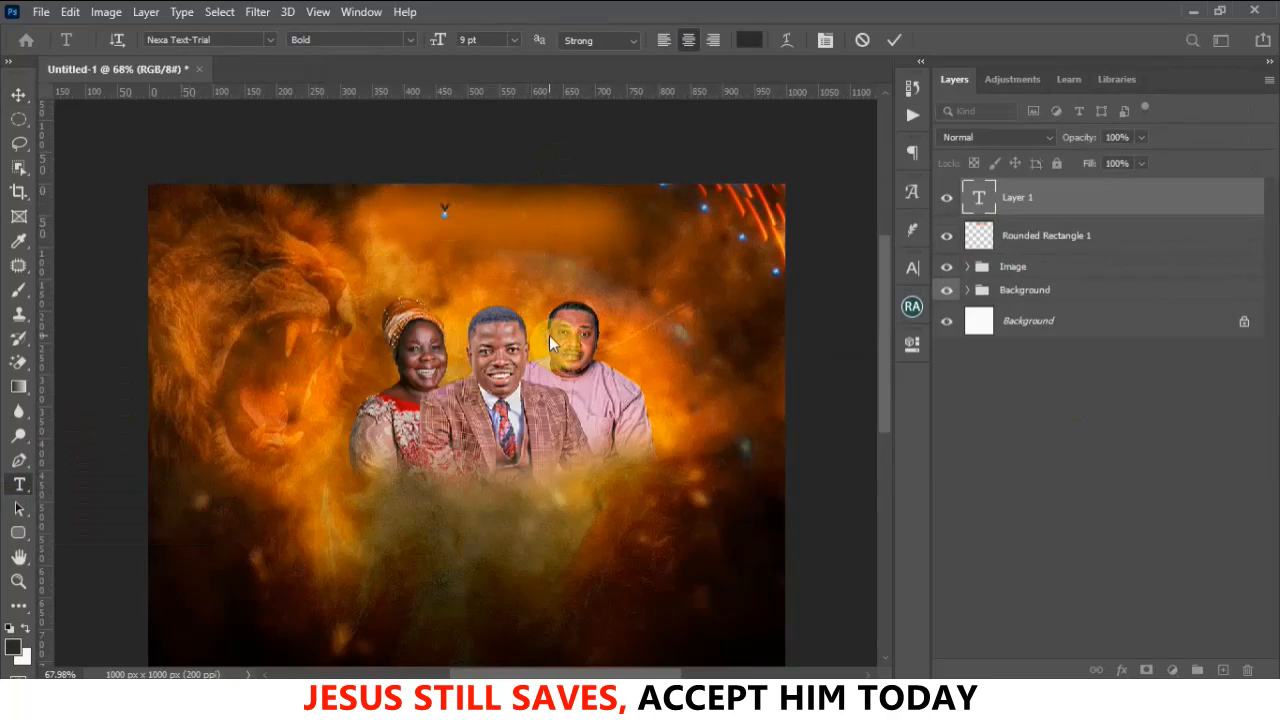
type("YOUR CHURCH NAME")
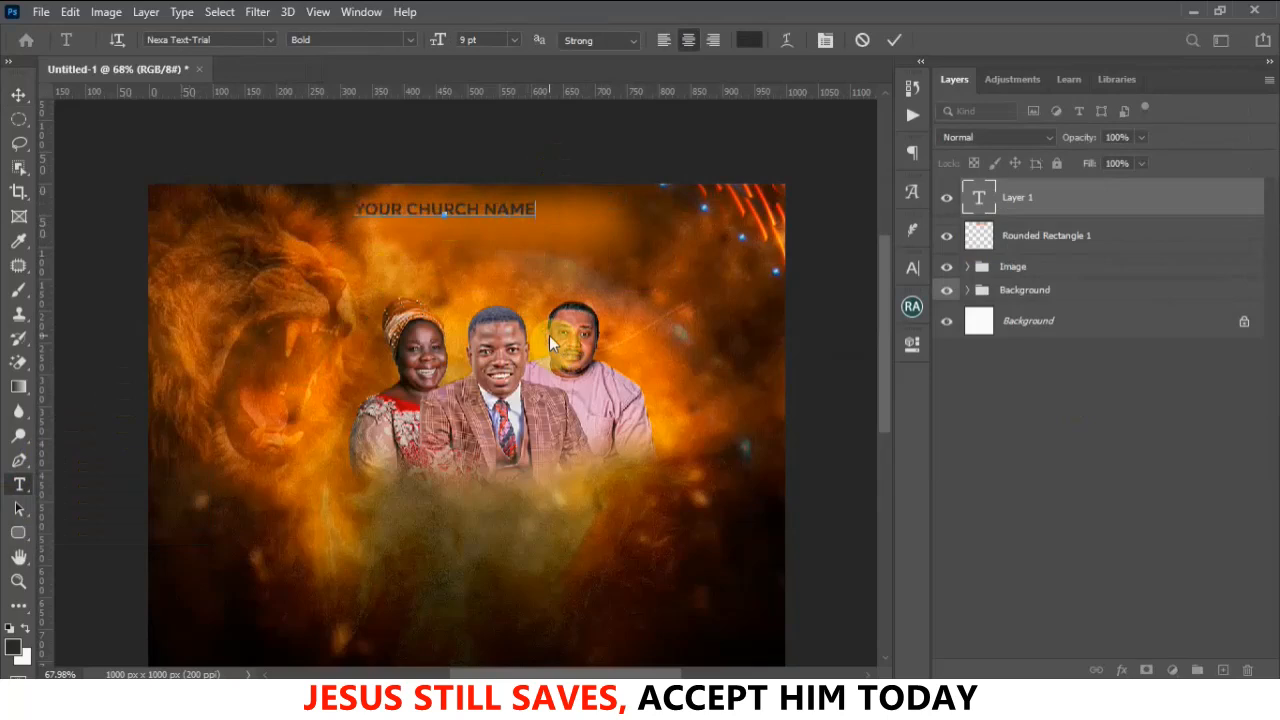
type(" HERE")
left_click(895, 40)
Set the colour of the church name text to white (ffffff)
left_click(914, 268)
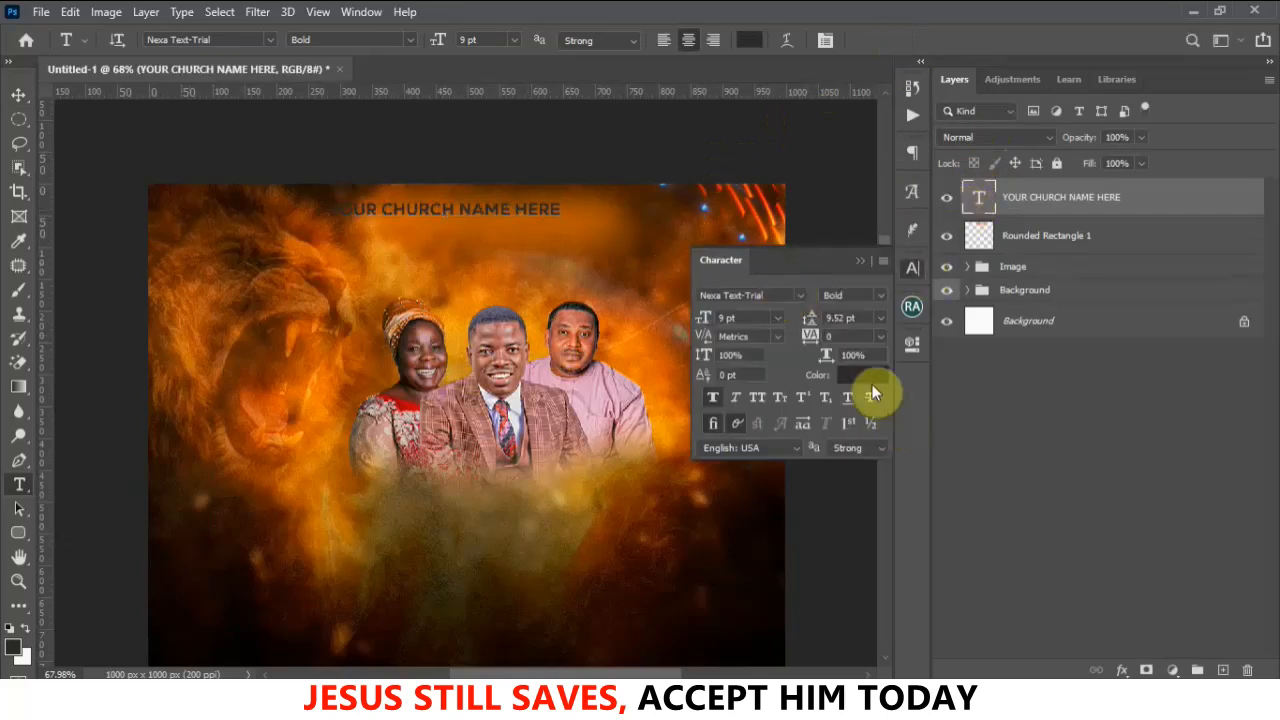
left_click(864, 377)
left_click(786, 156)
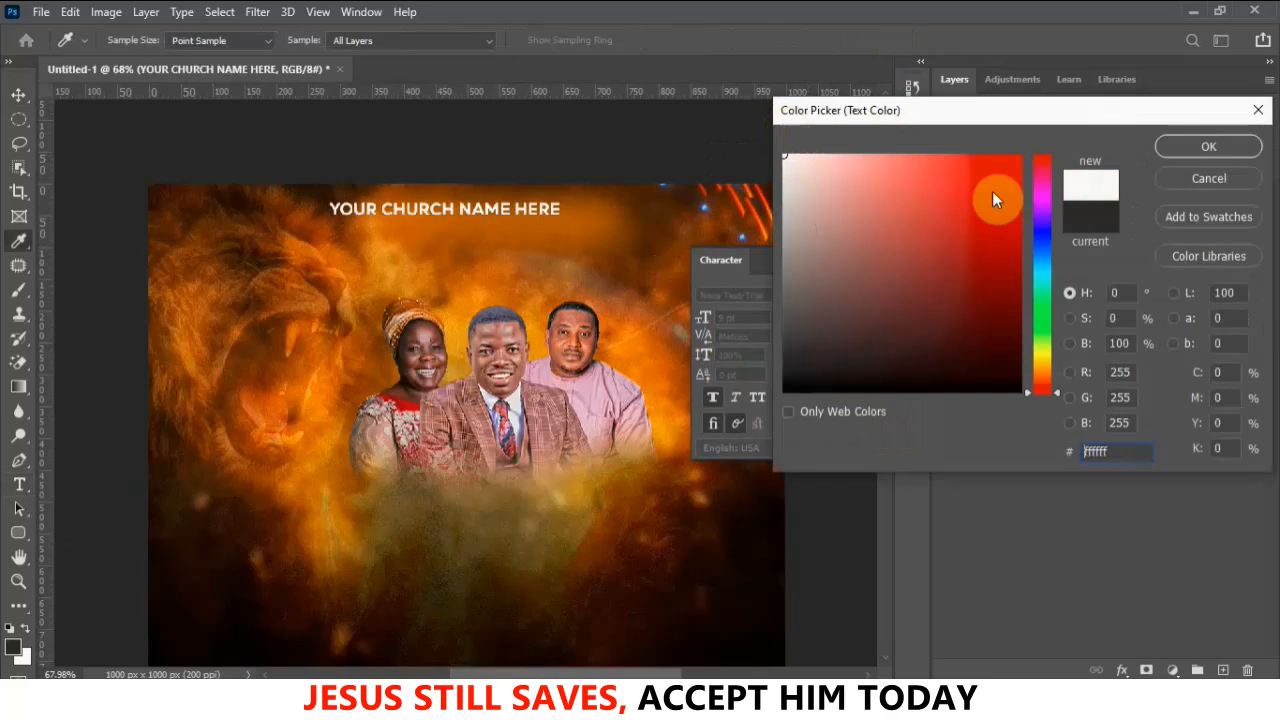
left_click(1209, 147)
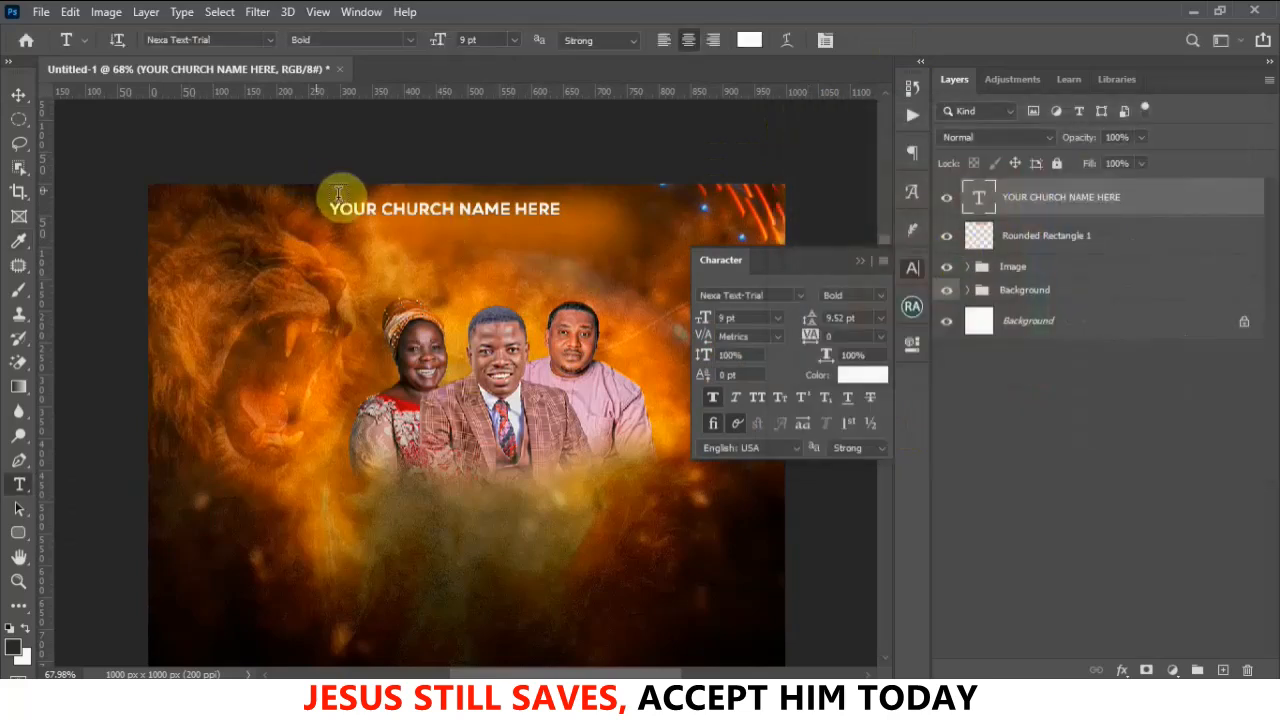
Shift the church name text about 79 px right and 4 px up to sit above the people, and deselect it
left_click(22, 98)
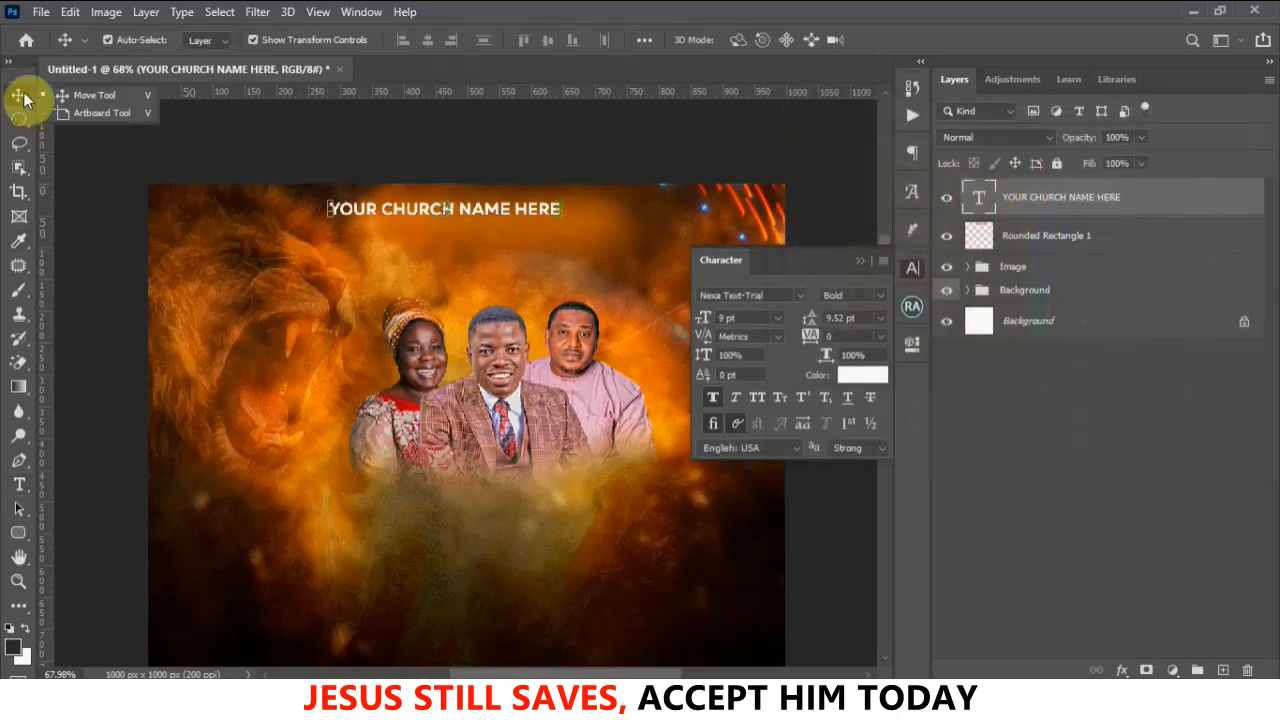
left_click(103, 103)
left_click(247, 127)
left_click_drag(418, 208, 470, 210)
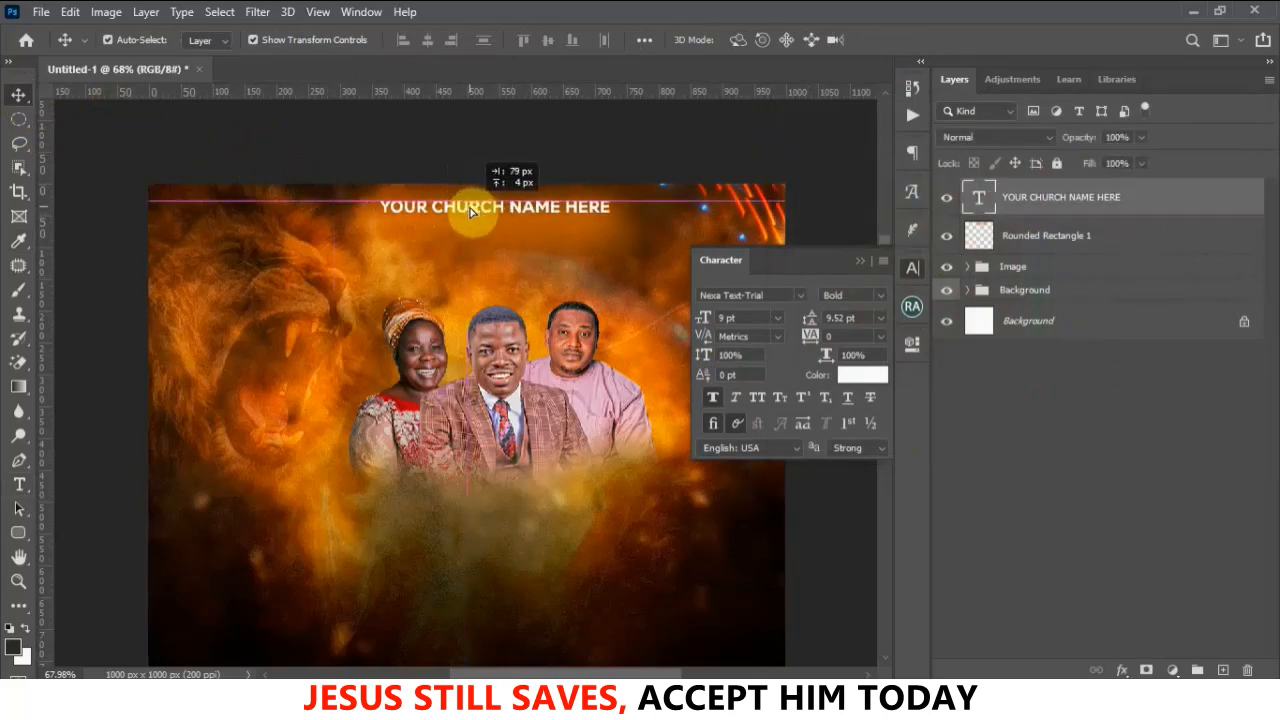
left_click(859, 261)
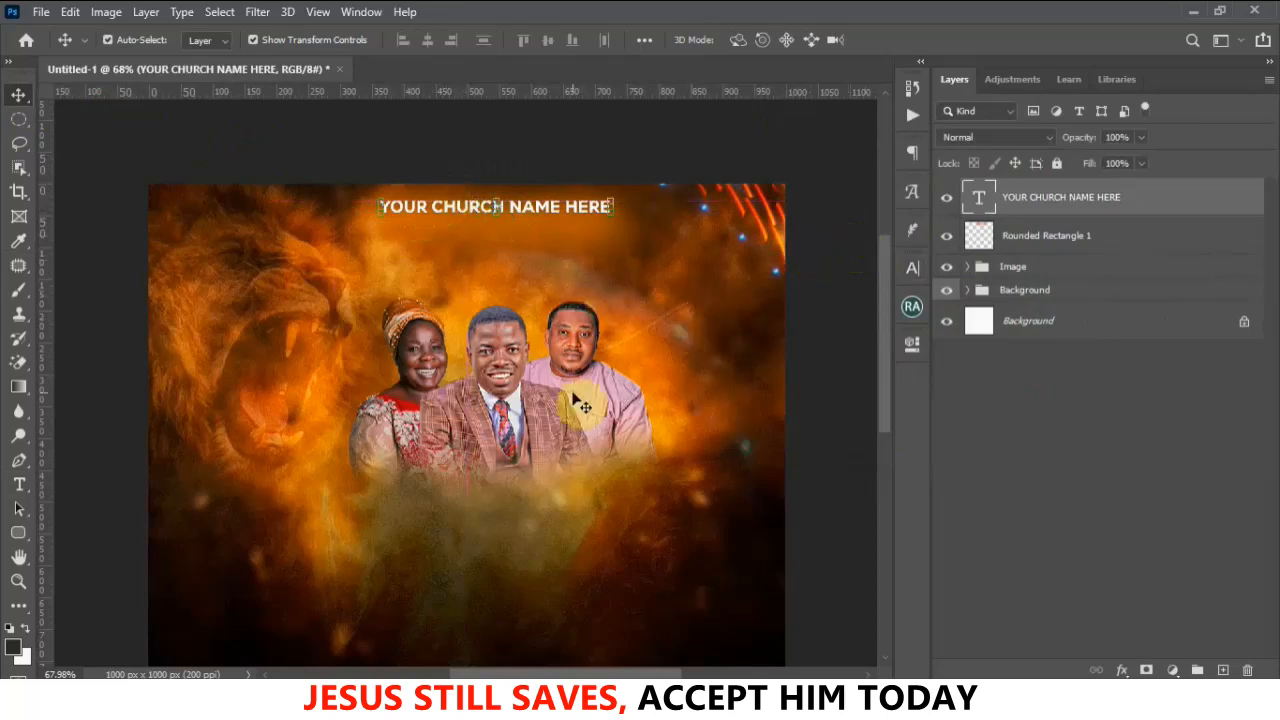
left_click(529, 141)
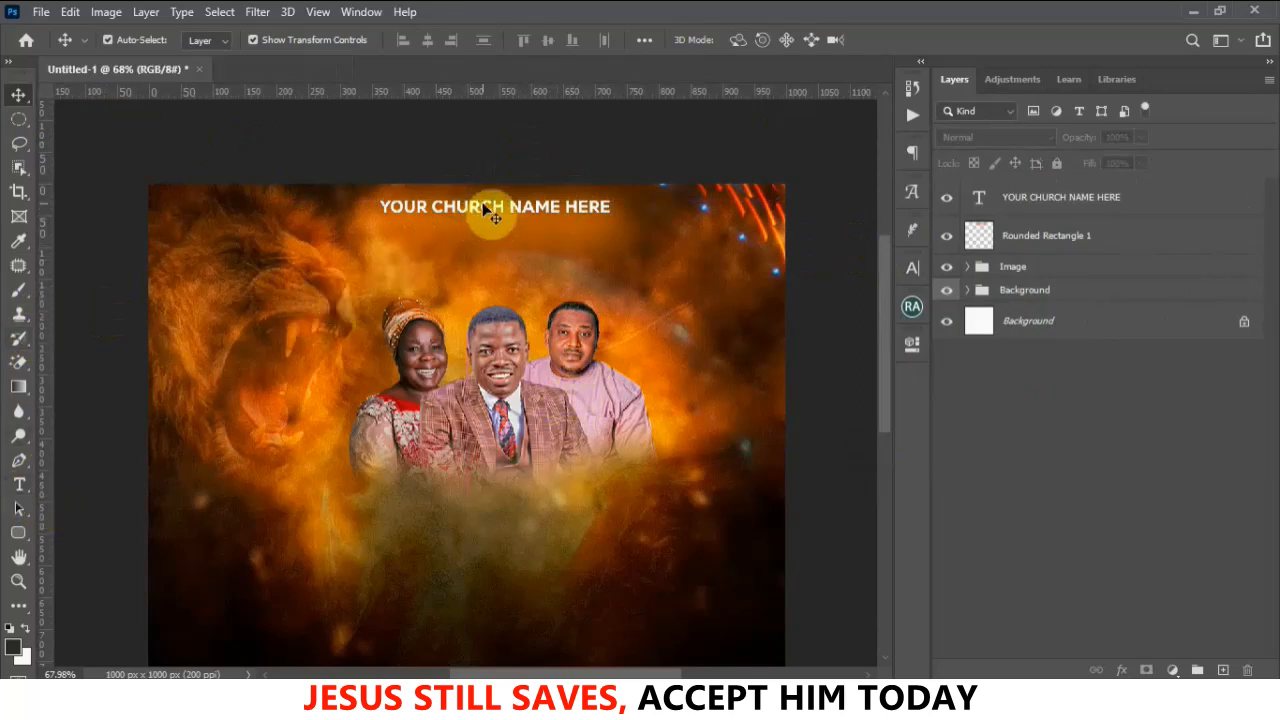
Duplicate the church name text just below the original and change the copy to "presents"
left_click_drag(487, 215, 484, 236)
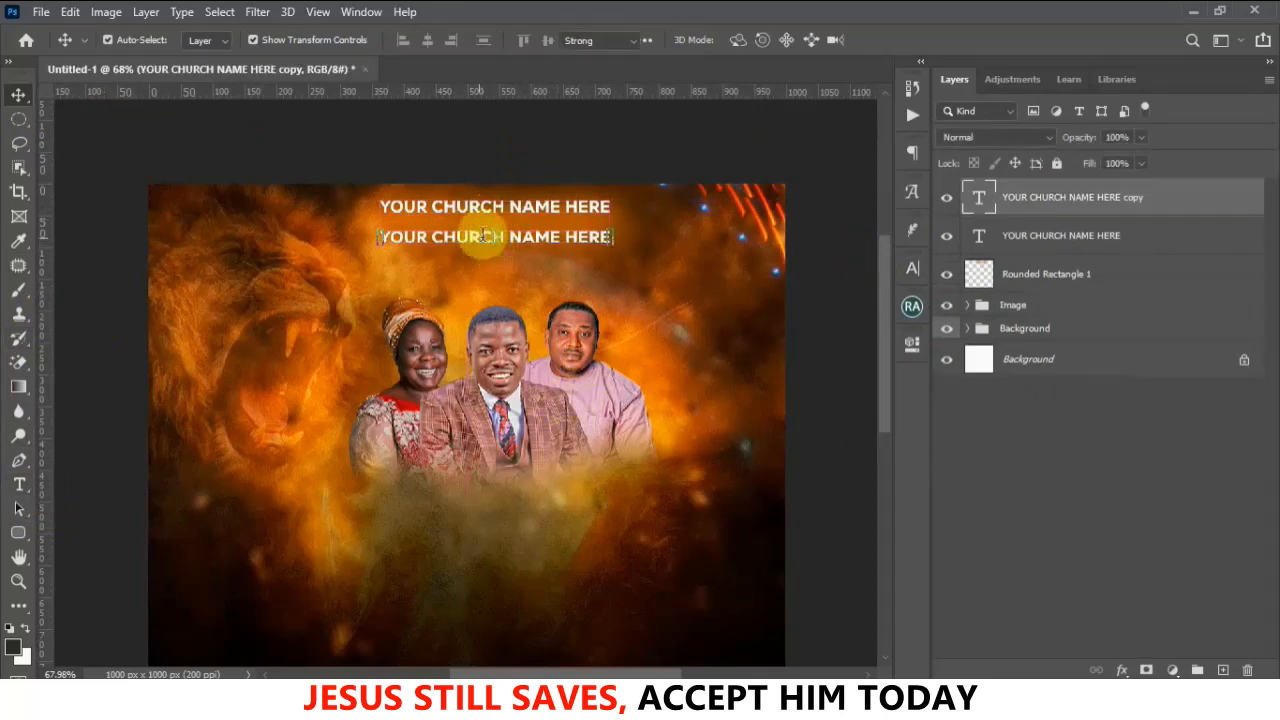
double_click(482, 236)
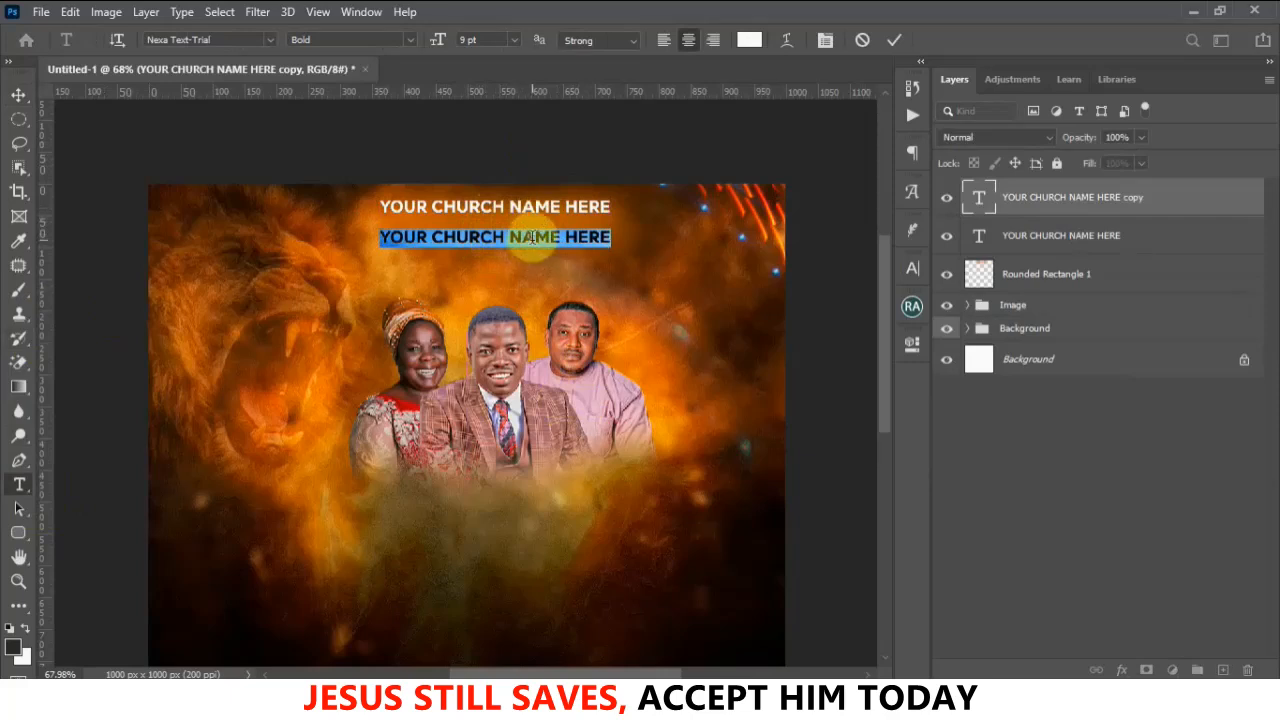
type("presents")
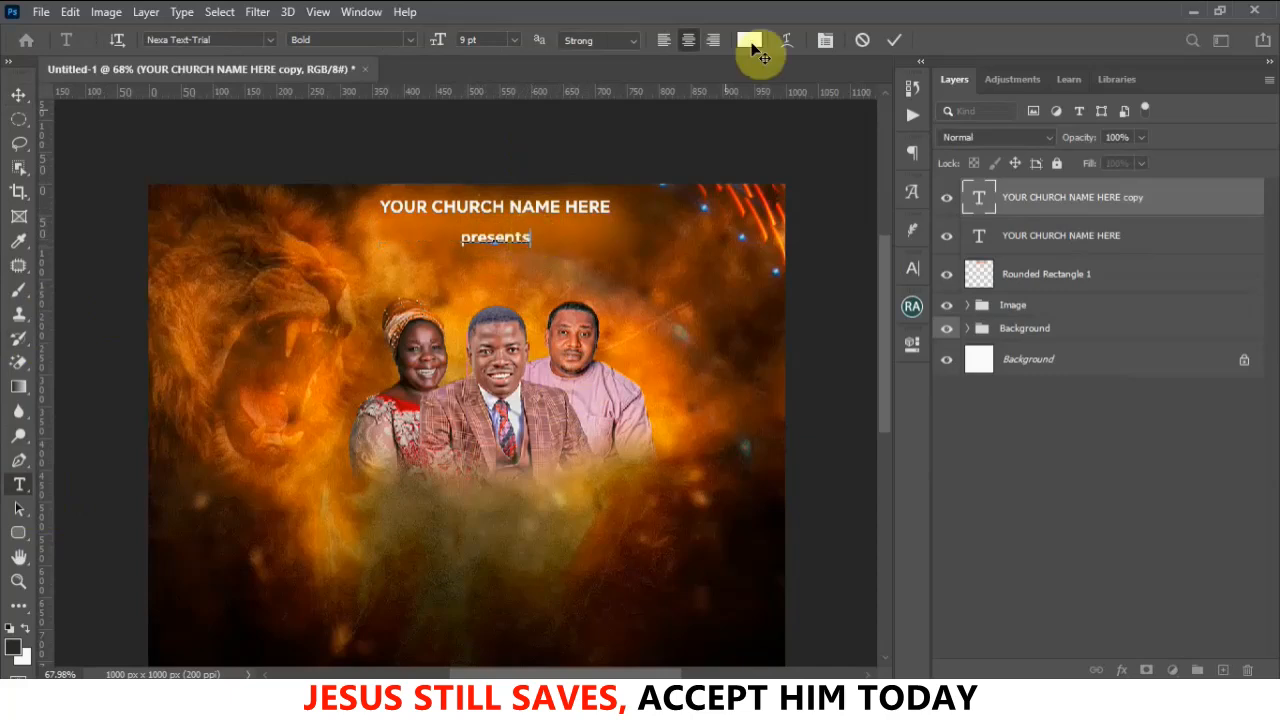
left_click(893, 41)
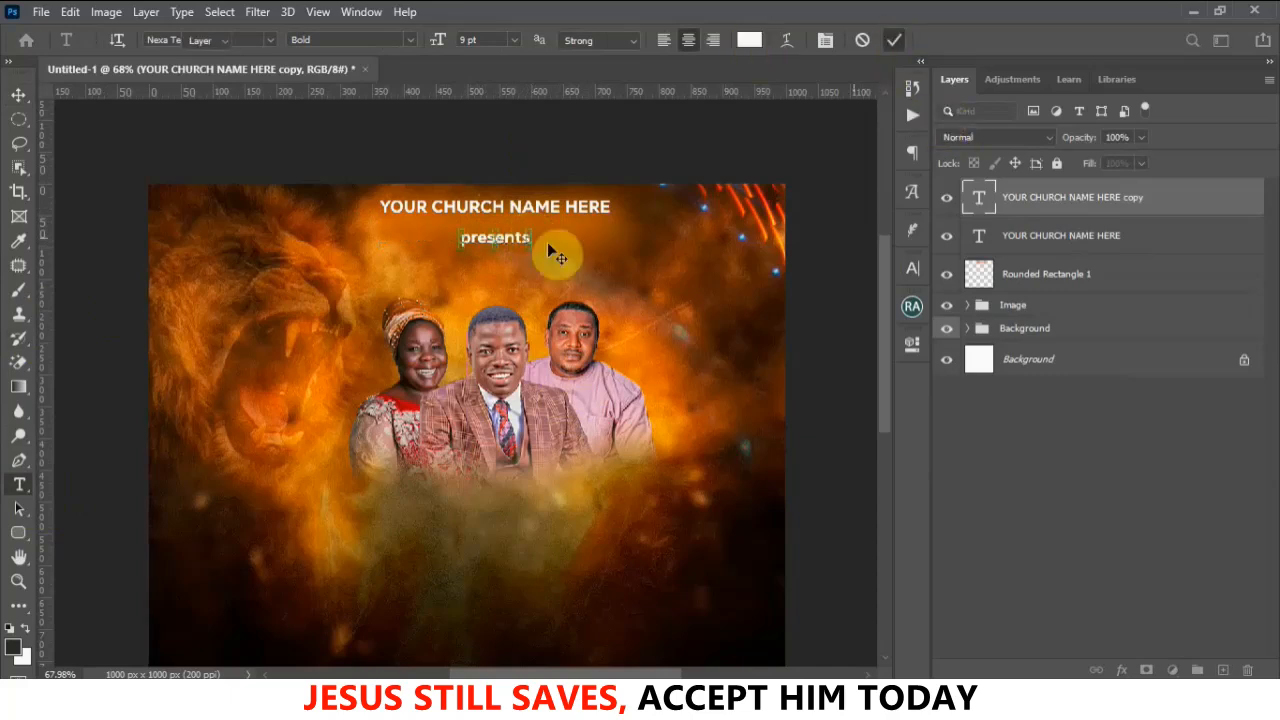
key("v")
Change the font of the "presents" text to the "Photograph Signa..." script typeface, Regular
left_click(910, 270)
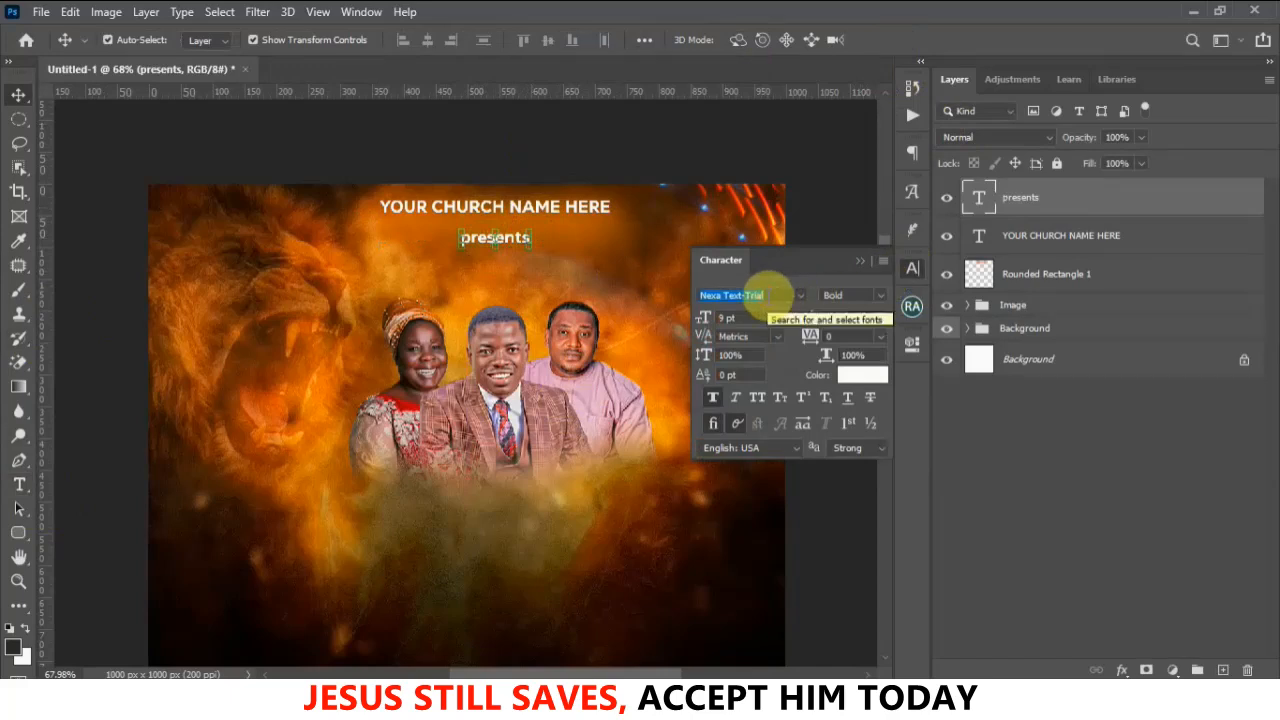
left_click(800, 295)
type("photo")
left_click(862, 356)
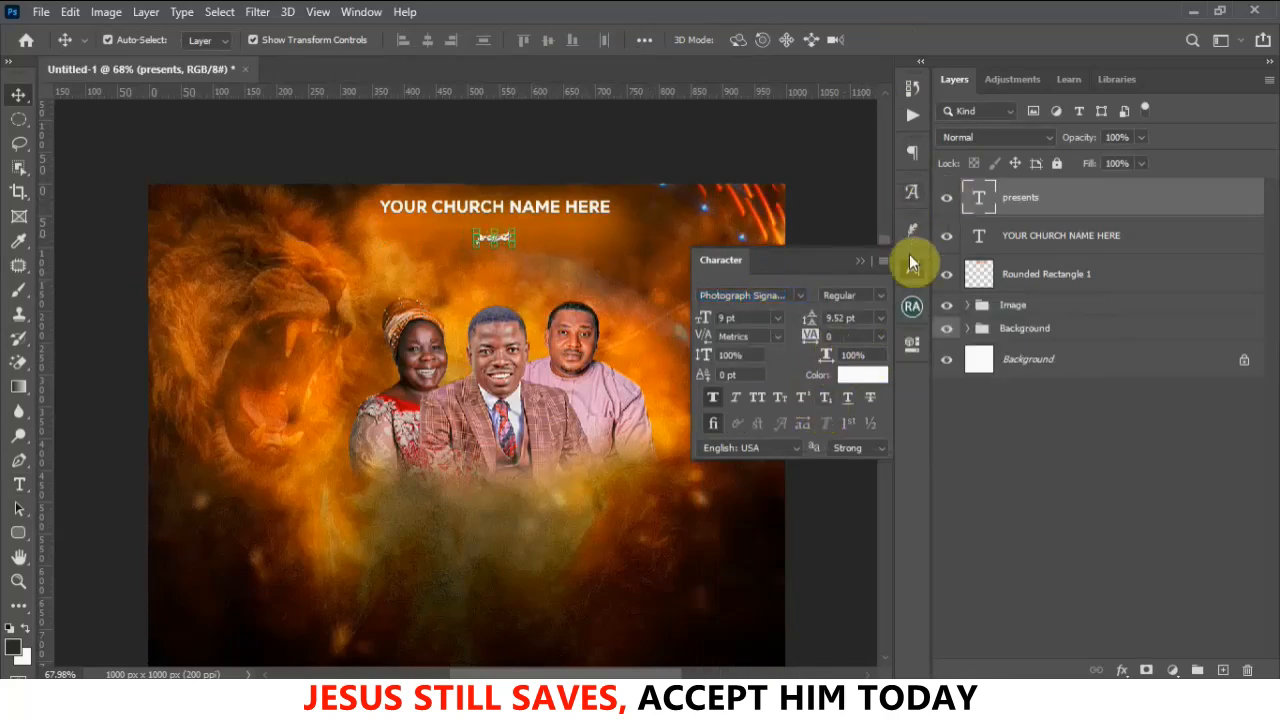
left_click(860, 261)
Enlarge the "presents" text to about 160% width and 125% height, extending it toward the lower left
scroll(486, 238, "up", 1)
scroll(478, 233, "up", 5)
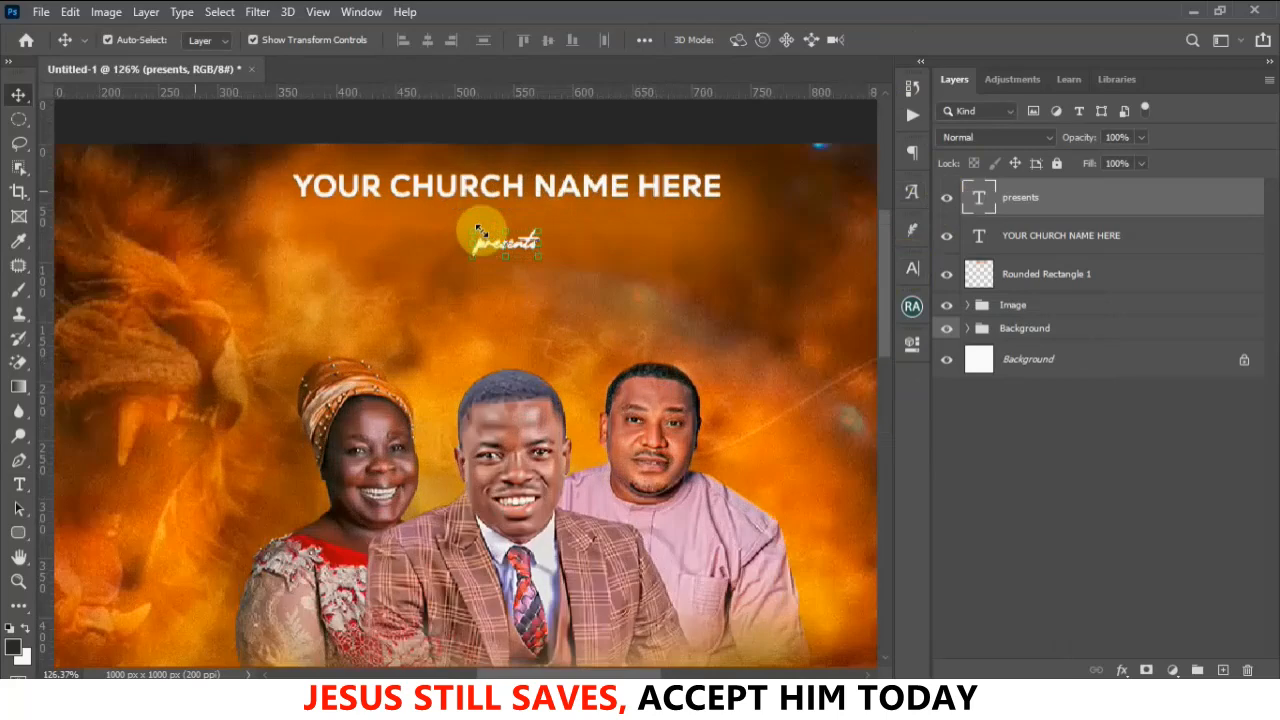
left_click_drag(473, 257, 430, 272)
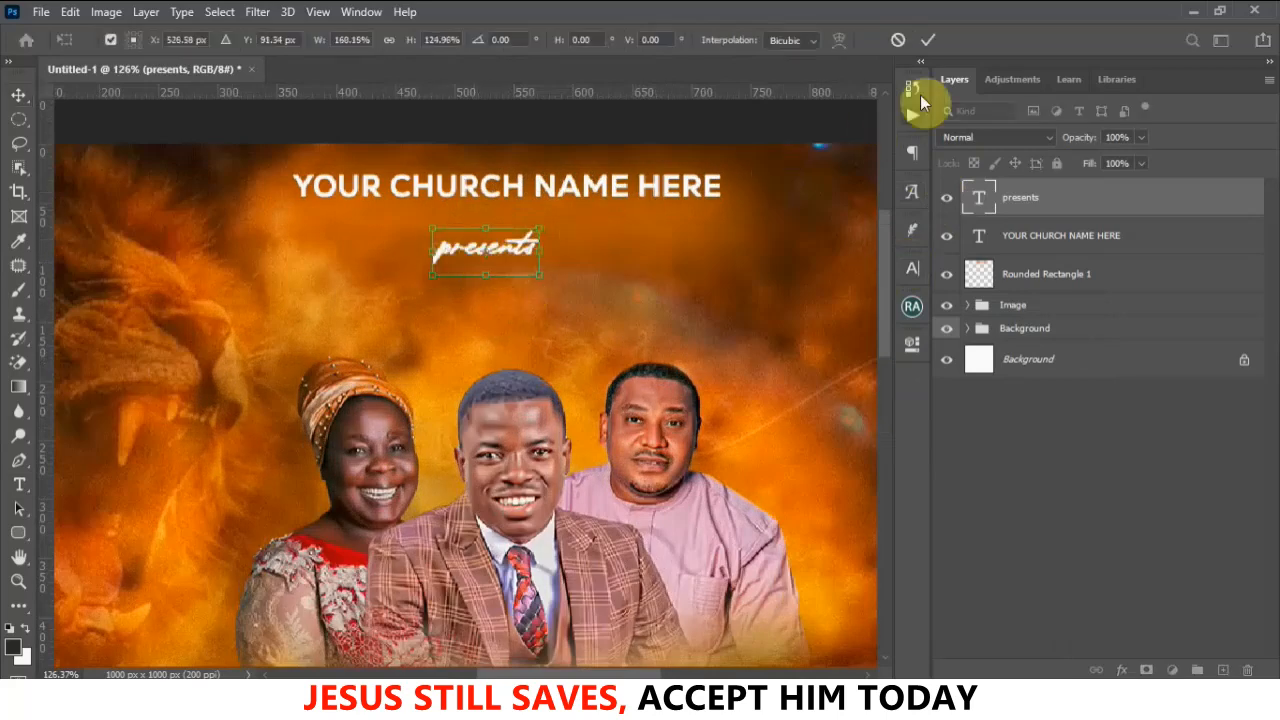
left_click(929, 42)
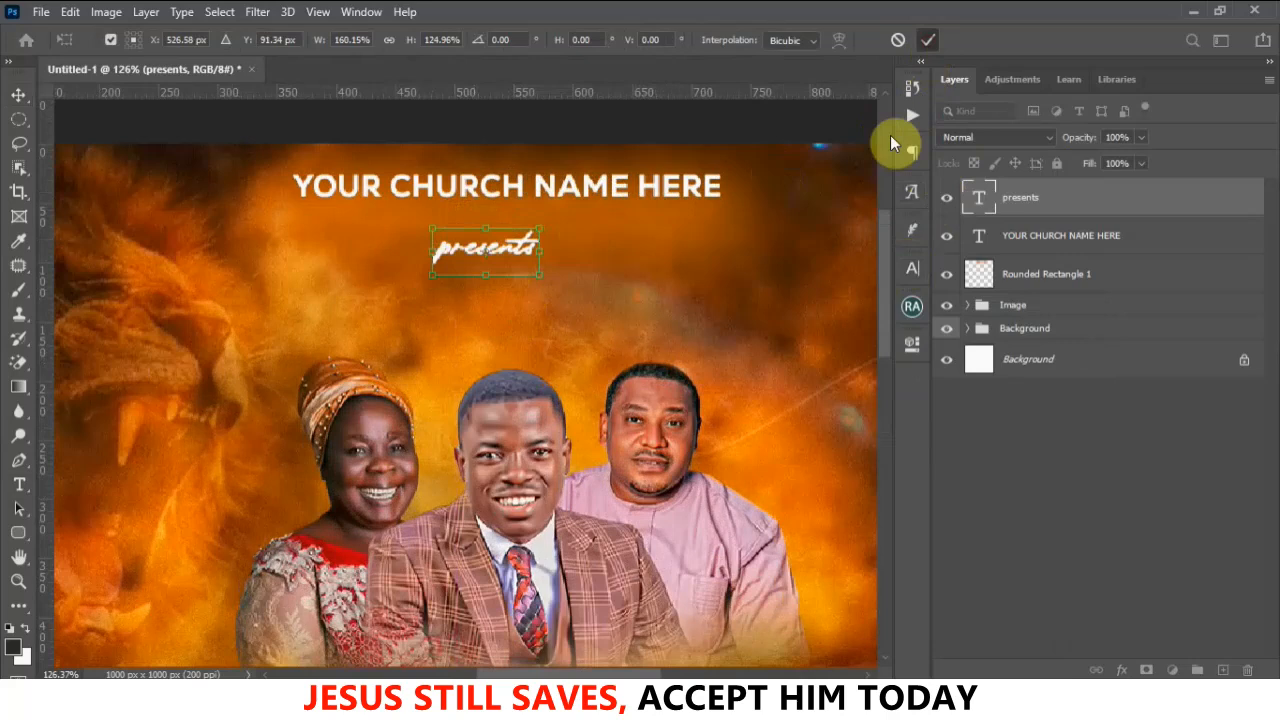
Turn off faux bold for the "presents" text and reselect that text on the canvas
left_click(910, 267)
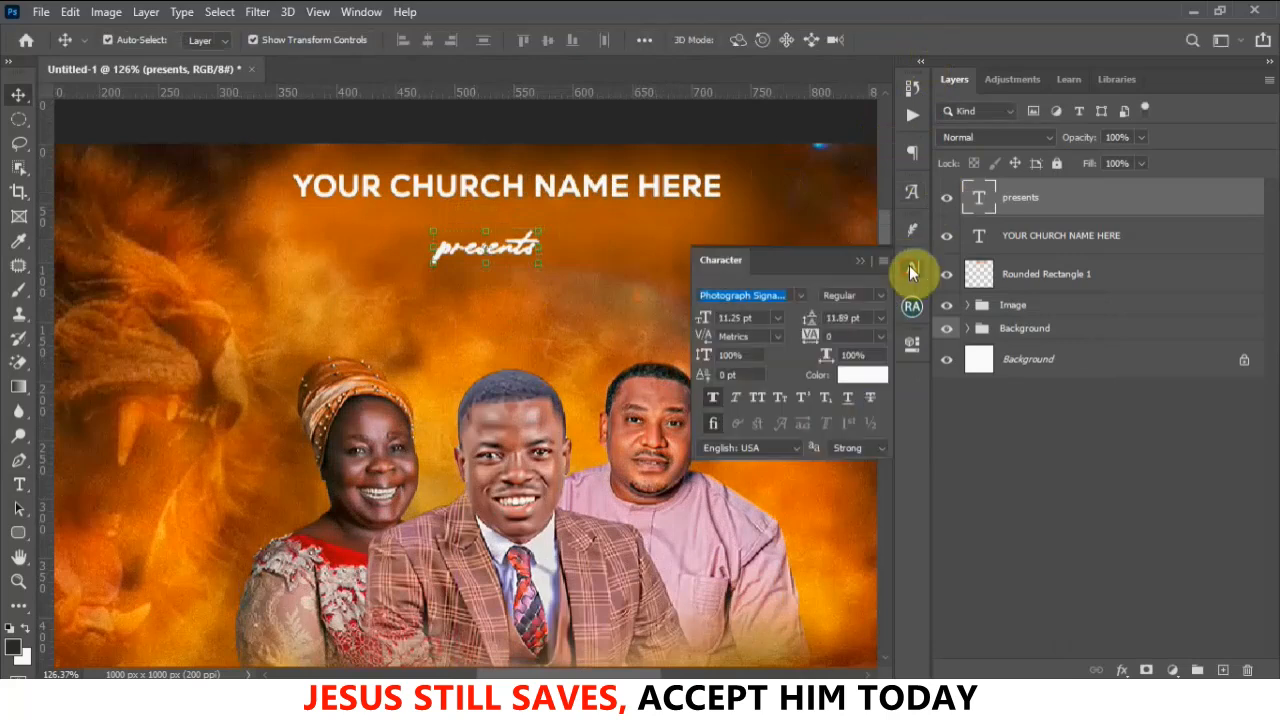
left_click(715, 397)
left_click(859, 260)
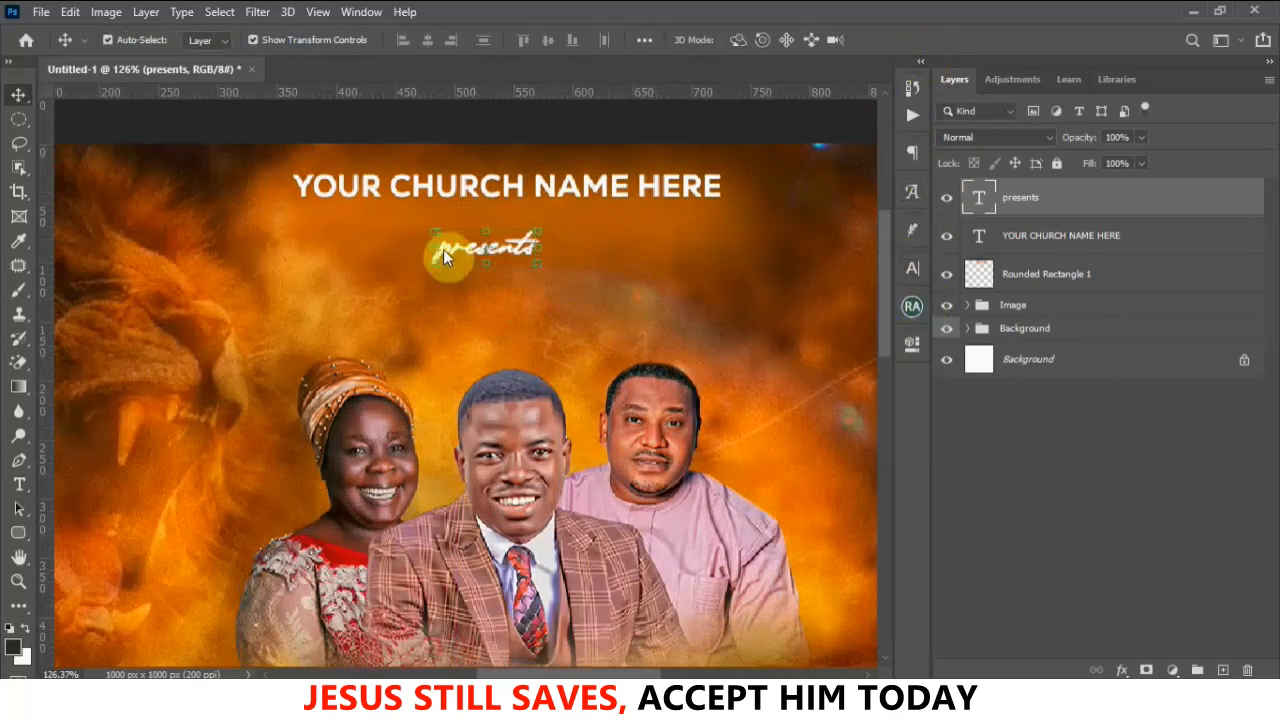
left_click(920, 271)
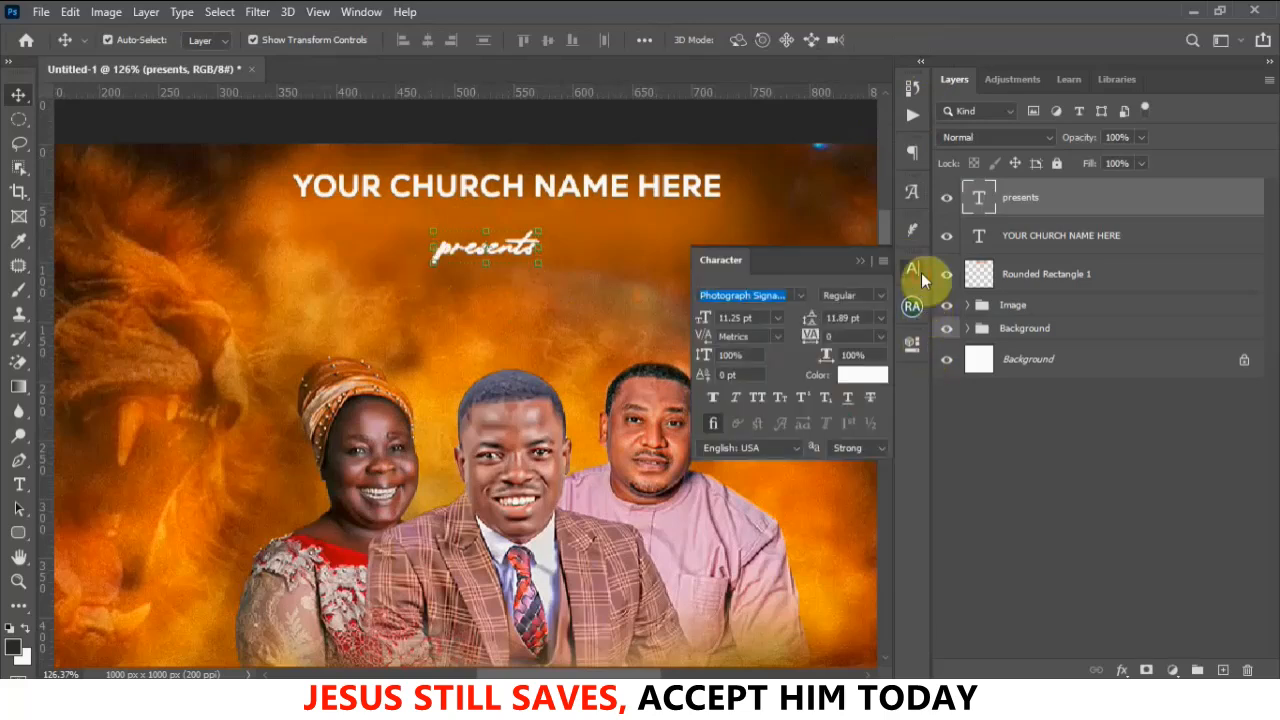
left_click(710, 398)
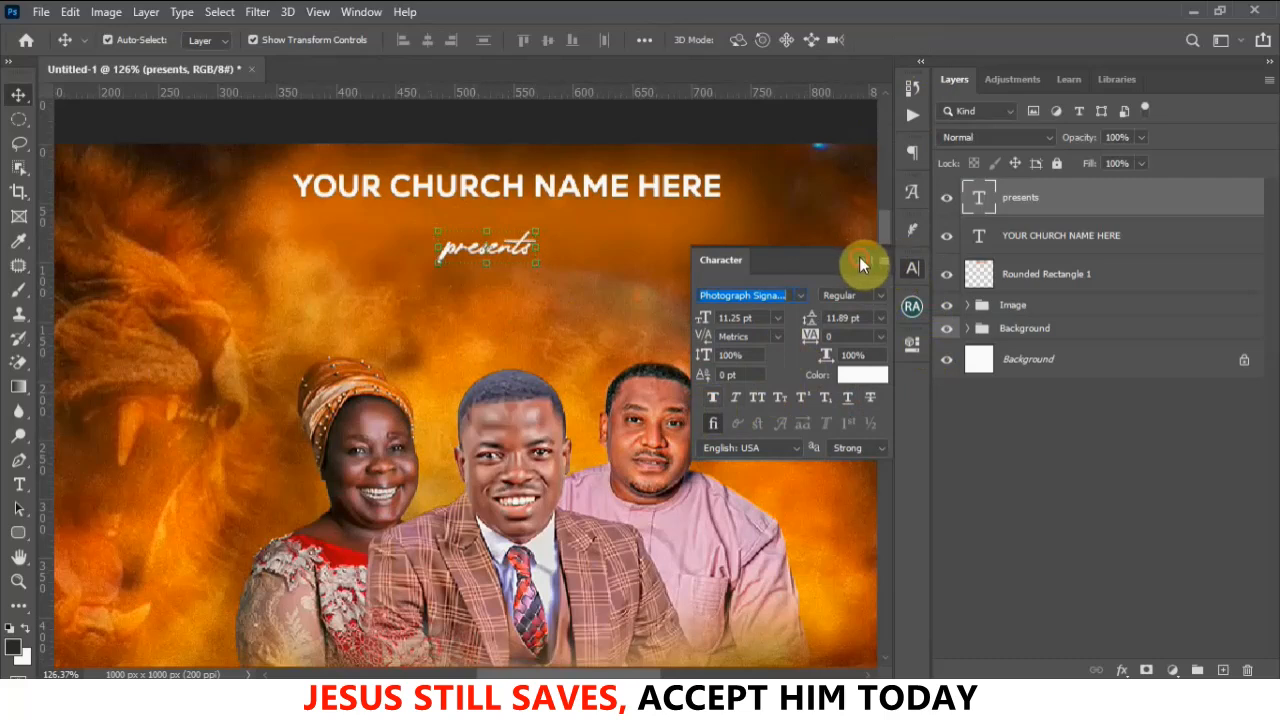
left_click(859, 262)
left_click(535, 267)
left_click(519, 250)
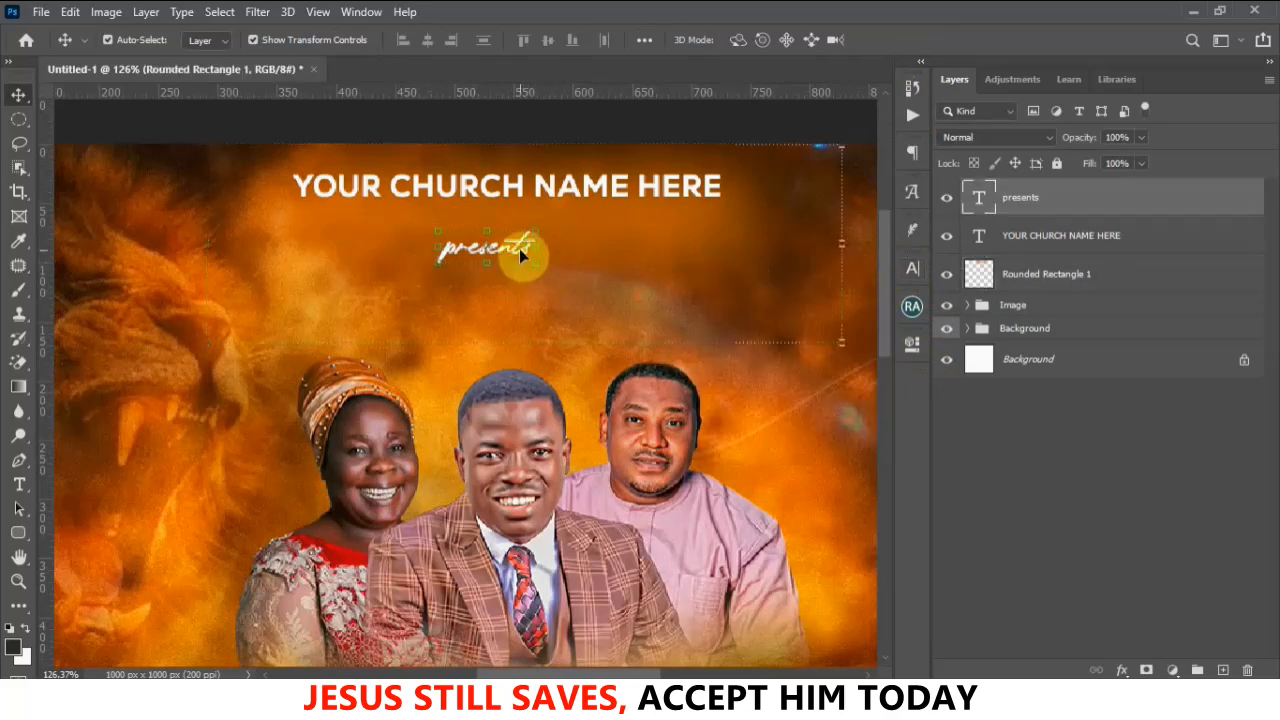
Move the "presents" text slightly lower beneath the church name and deselect it
left_click_drag(519, 248, 522, 266)
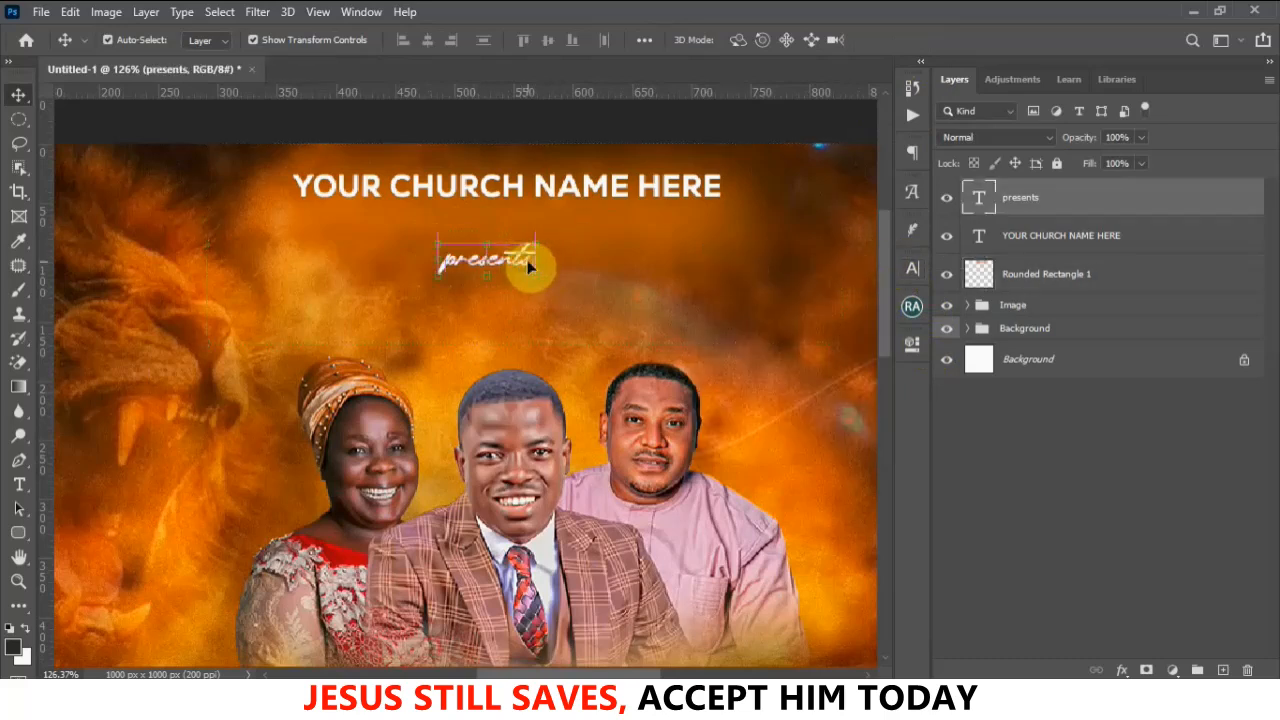
key("ctrl+0")
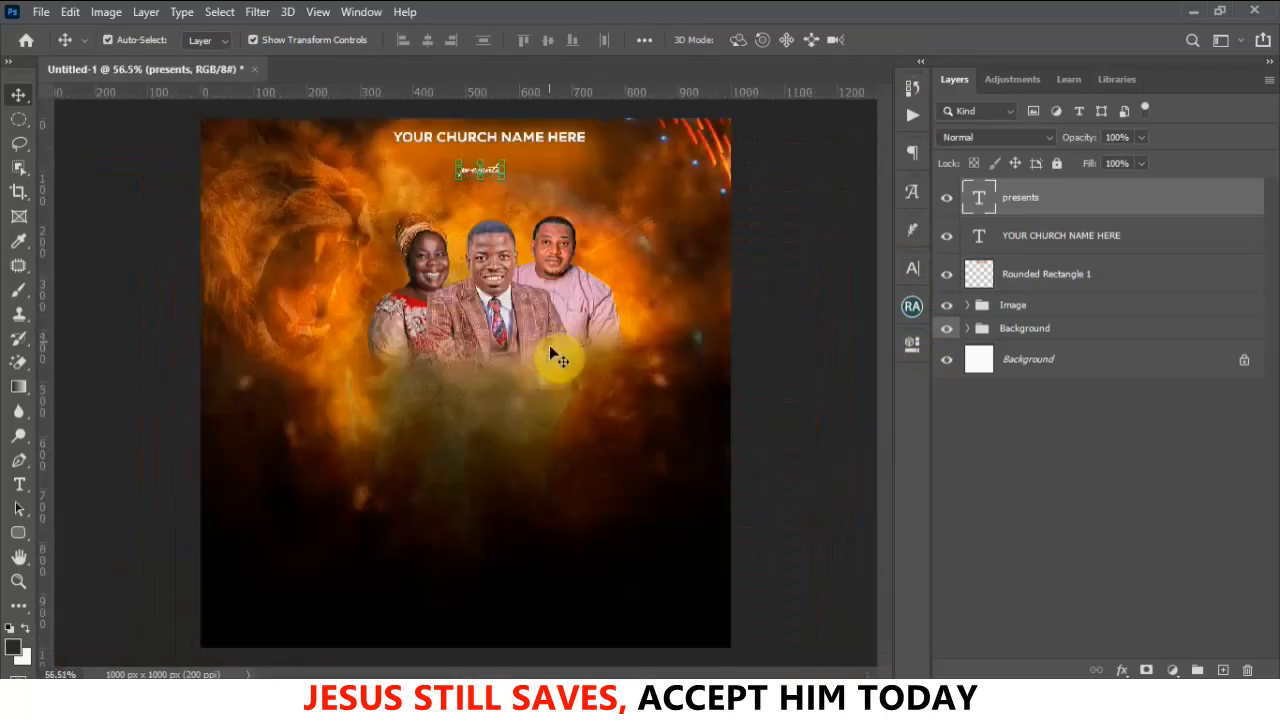
scroll(547, 321, "down", 2)
left_click(725, 312)
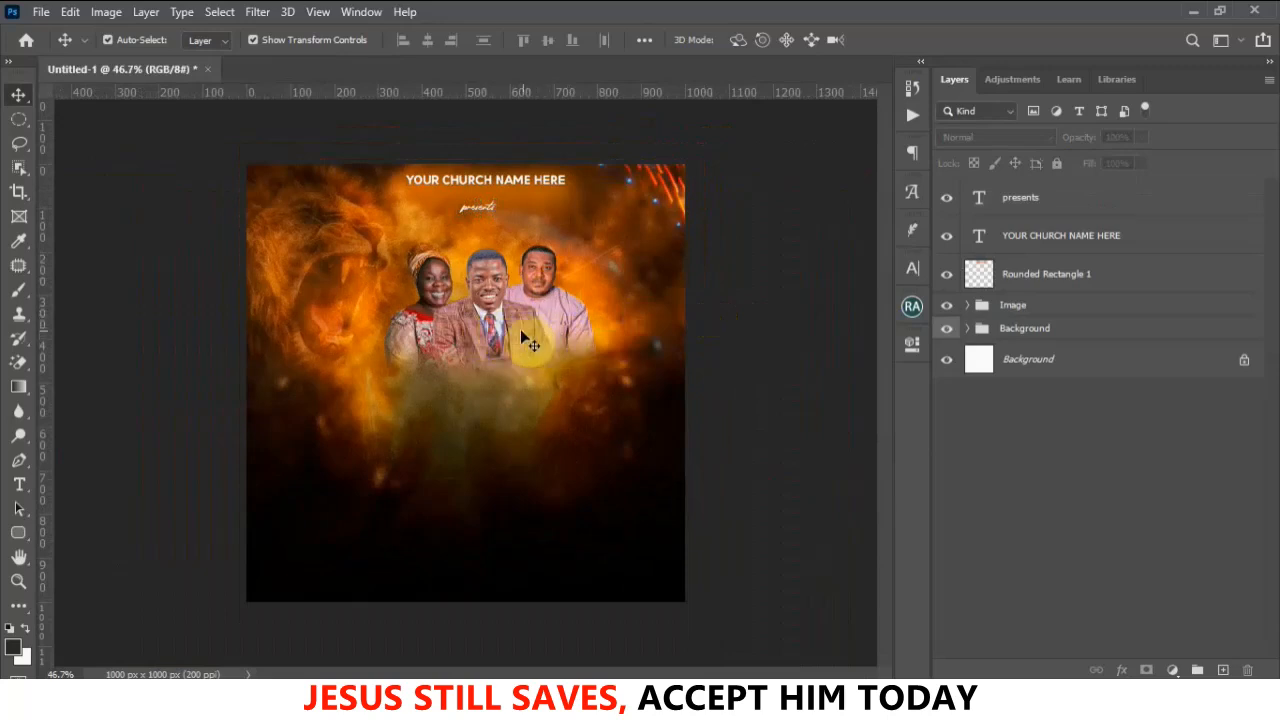
Move the masked three-person photo up, enlarge it to about 122%, and center it below the "presents" text
left_click_drag(498, 311, 501, 287)
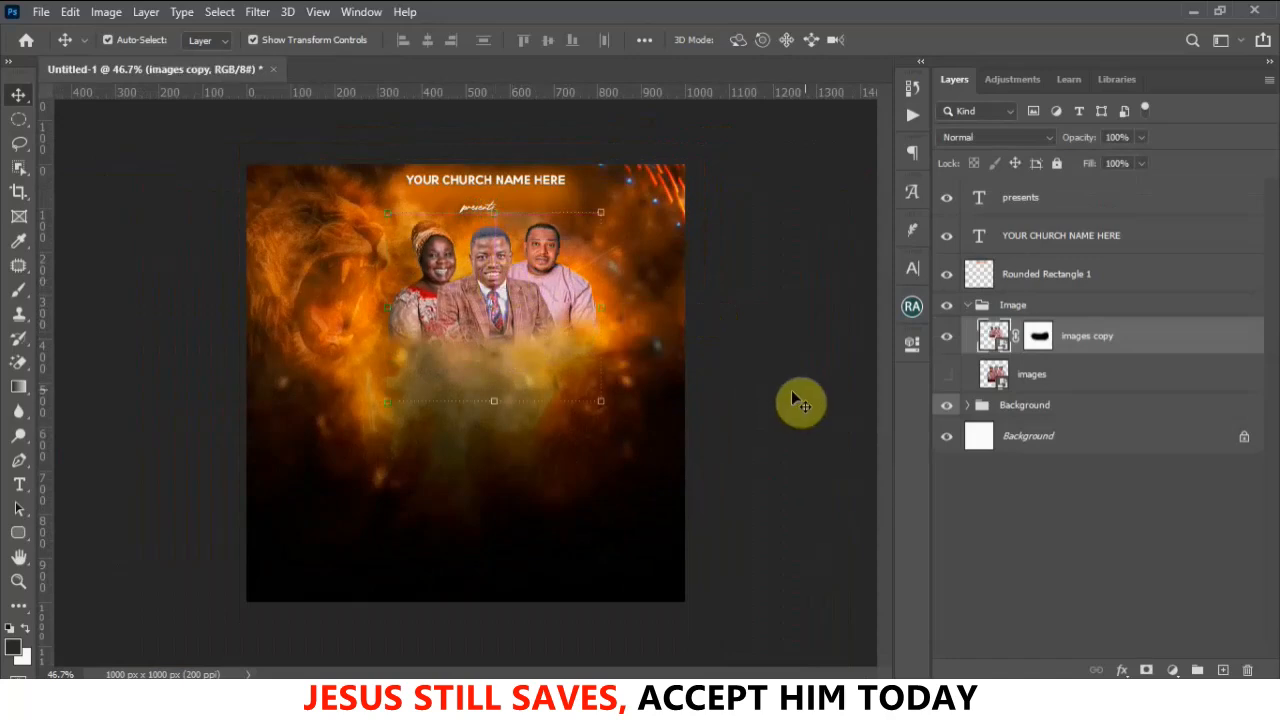
left_click_drag(389, 403, 341, 445)
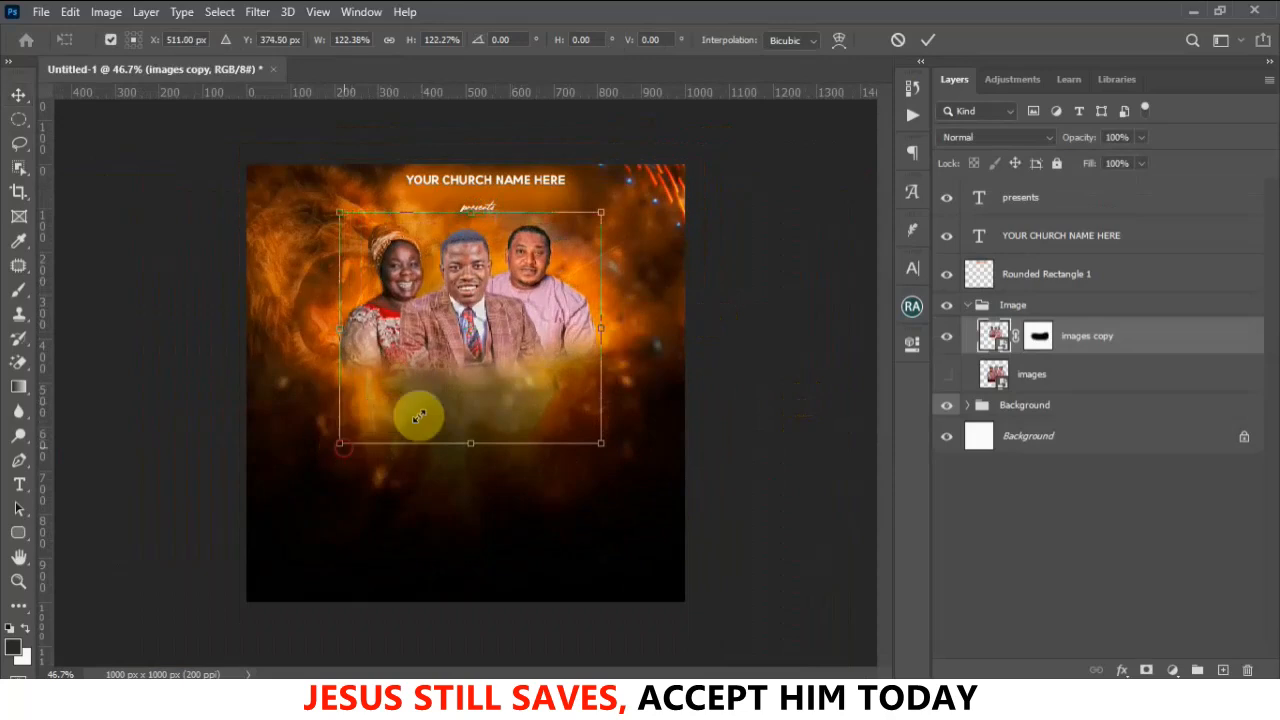
mouse_move(461, 350)
left_mouse_down()
mouse_move(473, 365)
mouse_move(475, 353)
left_mouse_up()
left_click(926, 44)
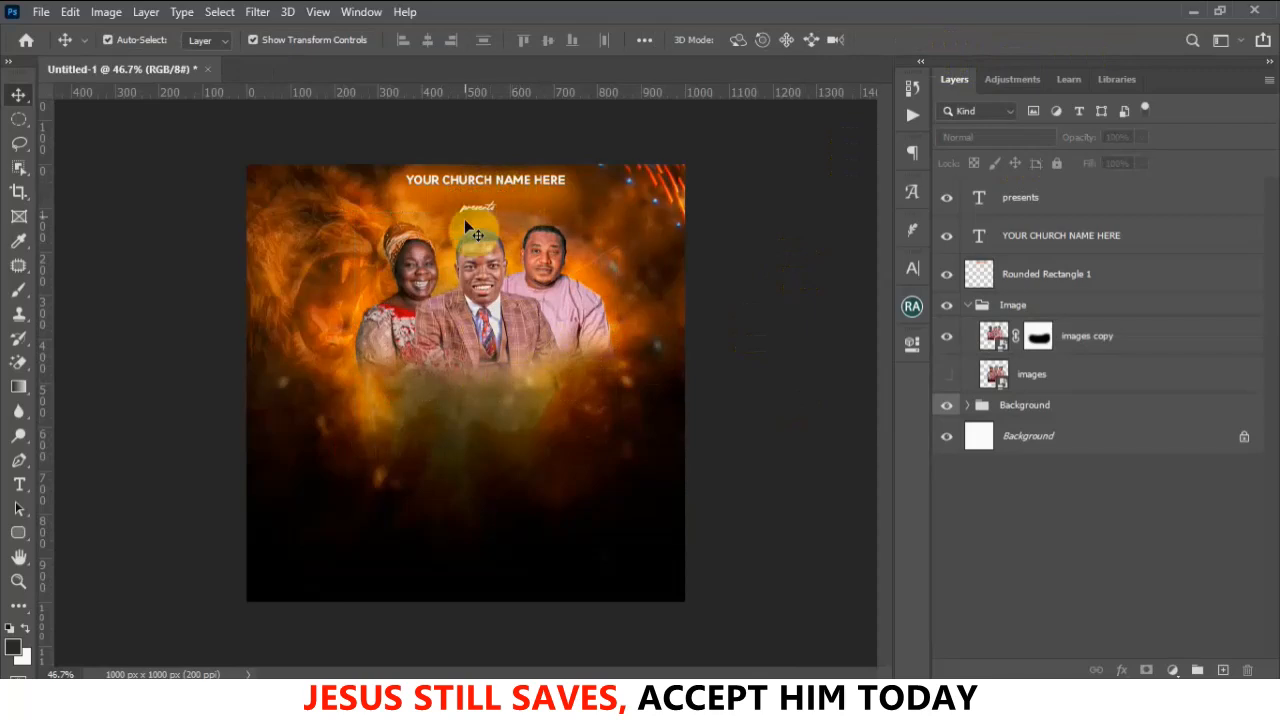
Group the "presents", church name and Rounded Rectangle 1 layers as "Church Name" and collapse the Image group
left_click(1028, 200)
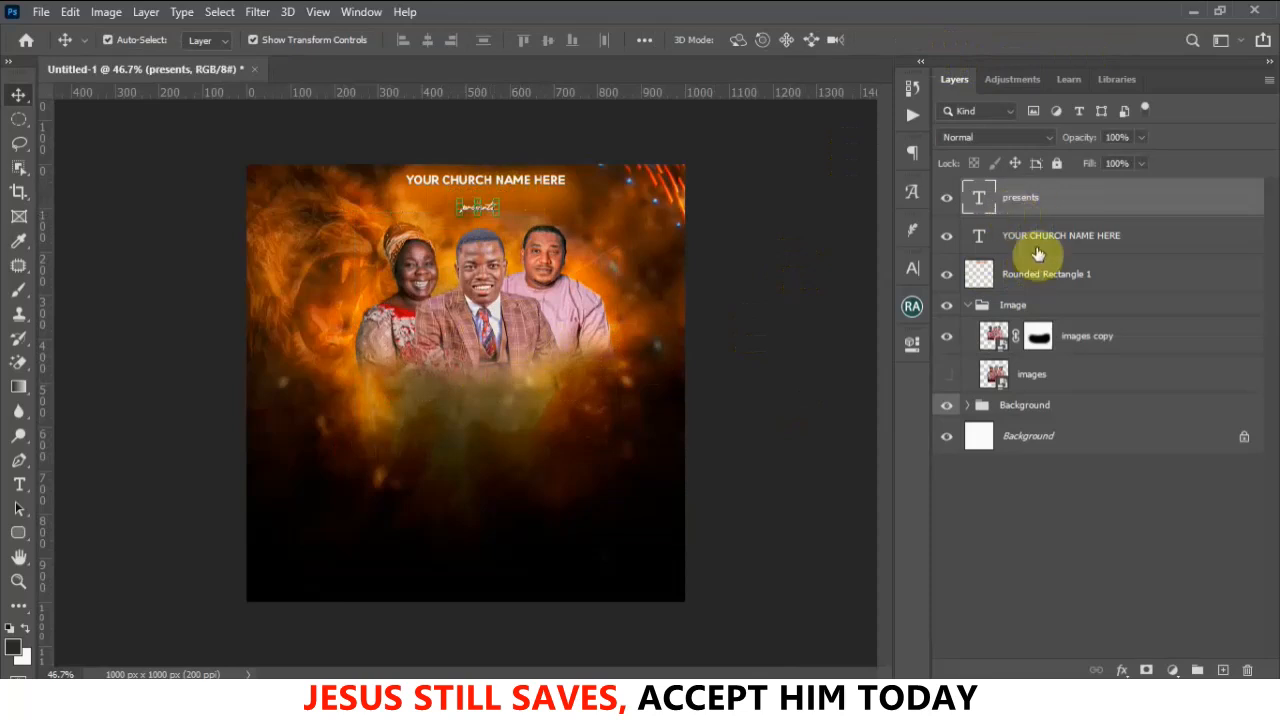
left_click(1058, 278, "shift")
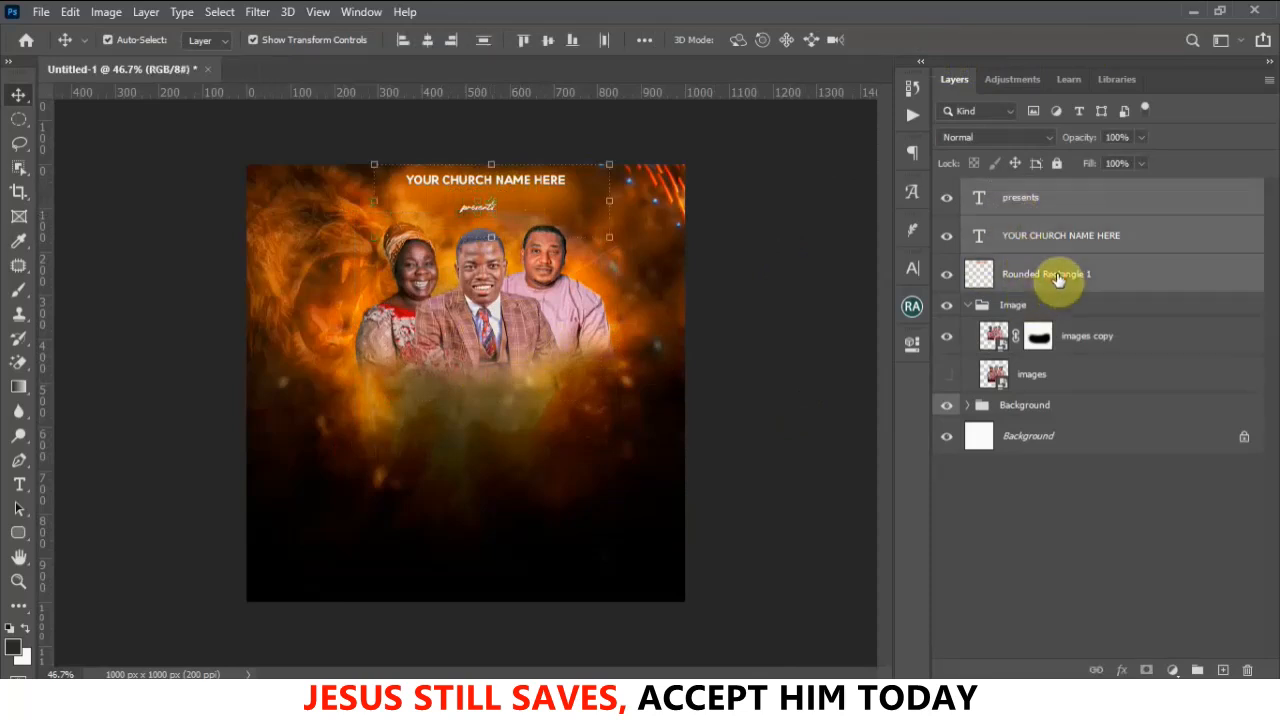
key("ctrl+g")
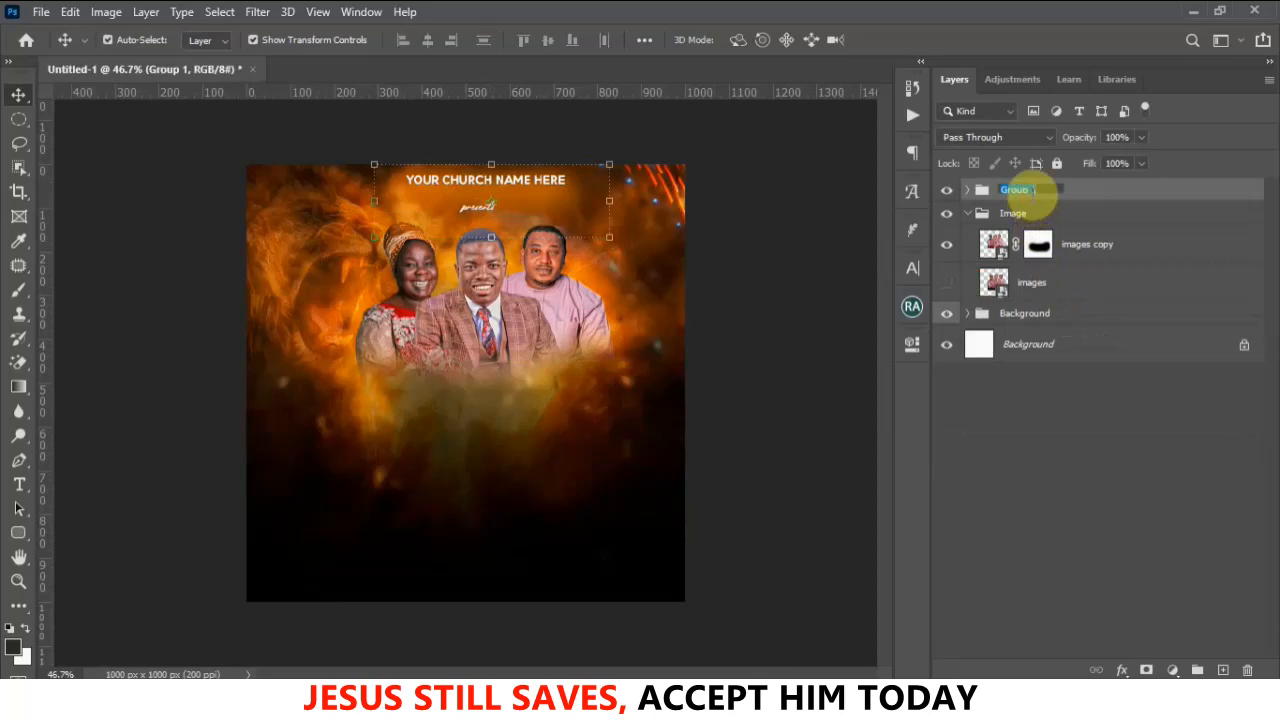
type("Chur")
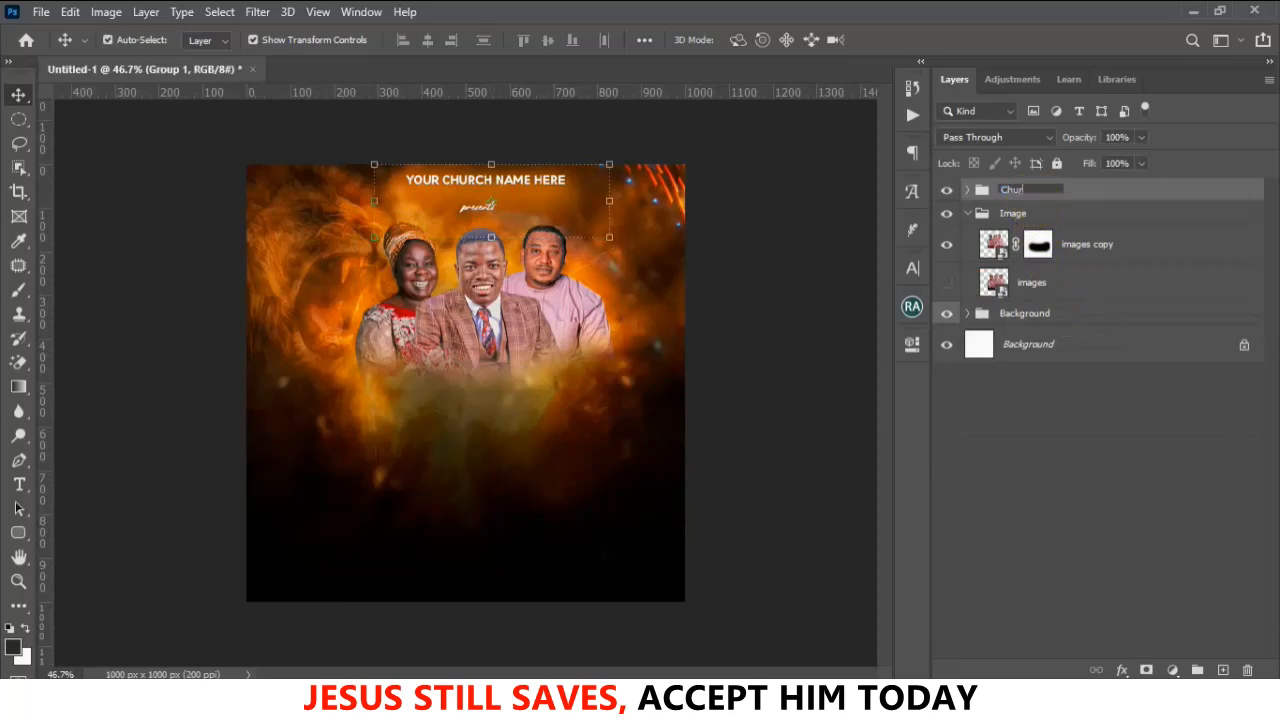
type("ch Name")
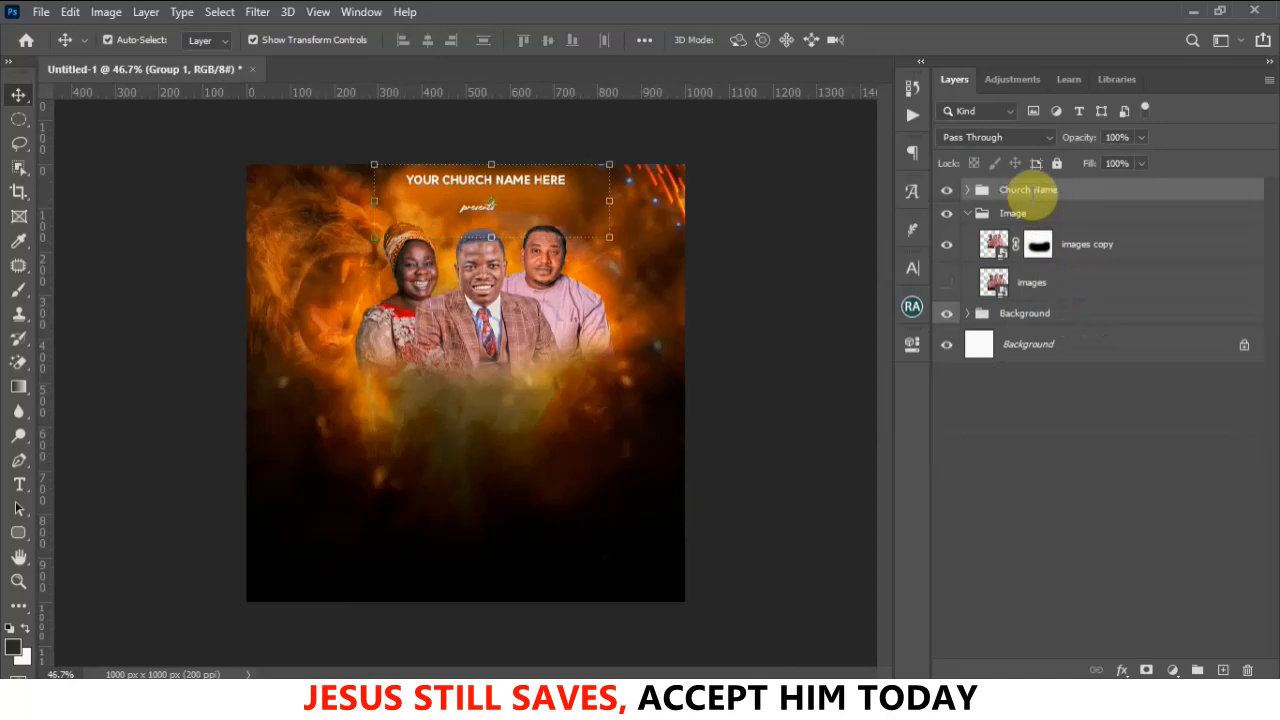
key("Return")
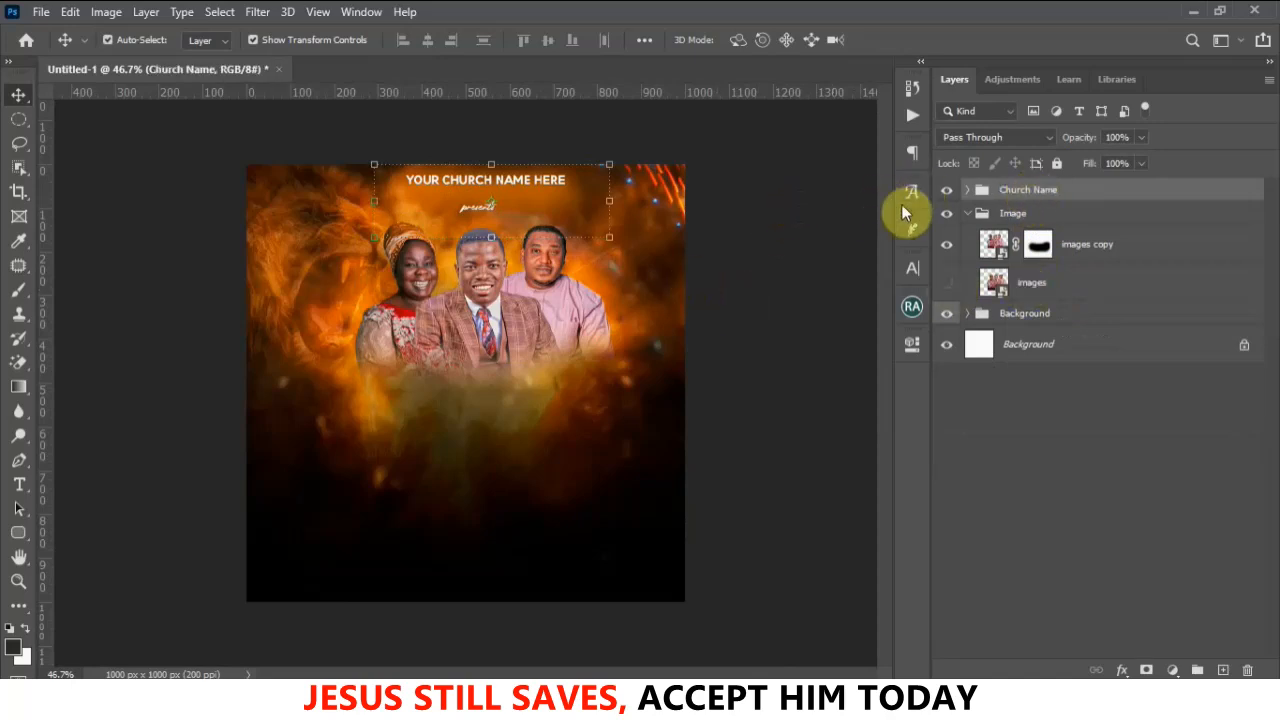
left_click(967, 214)
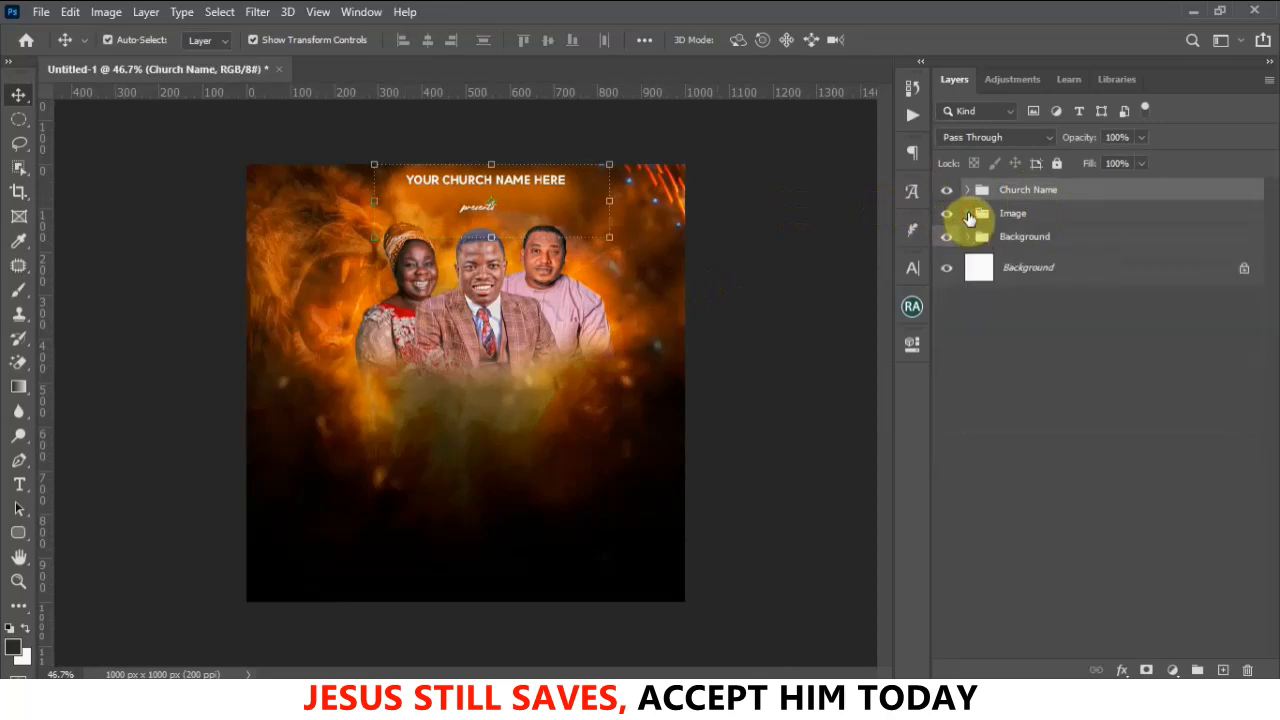
Draw a rounded rectangle about 187 × 41 px with a 10 px radius over the lower edge of the woman's photo
left_click(488, 338)
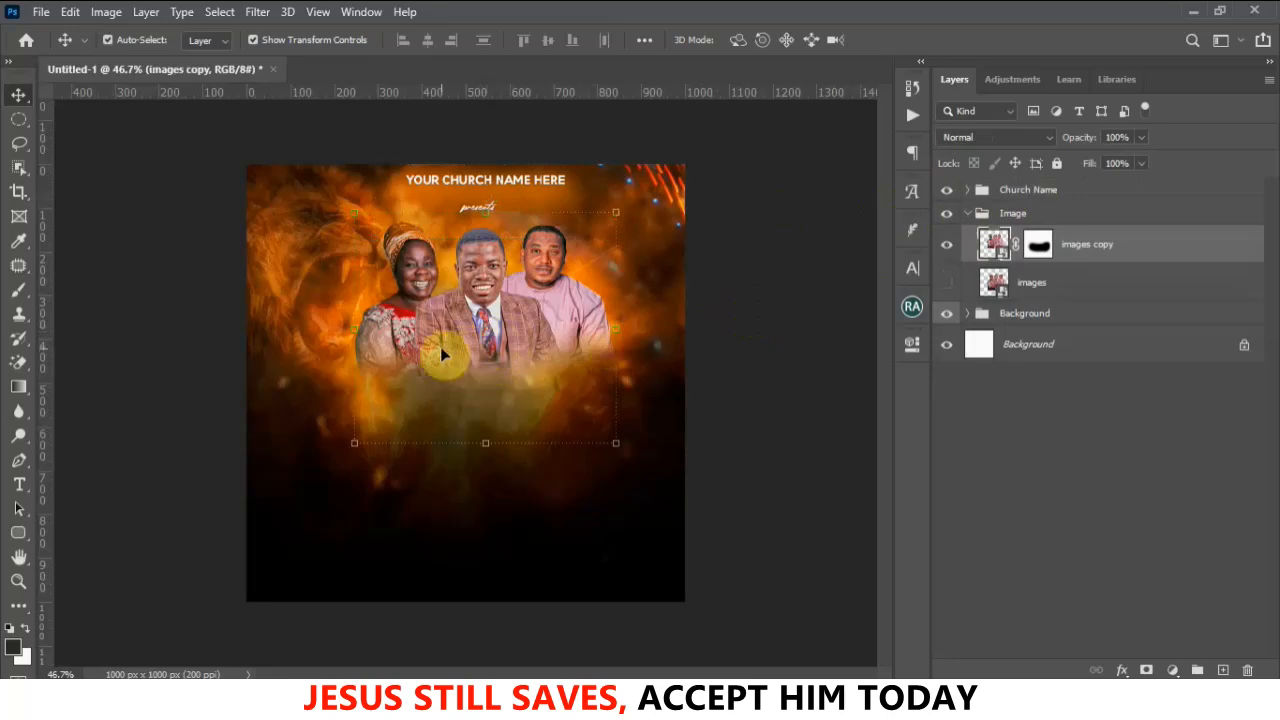
scroll(477, 339, "up", 2)
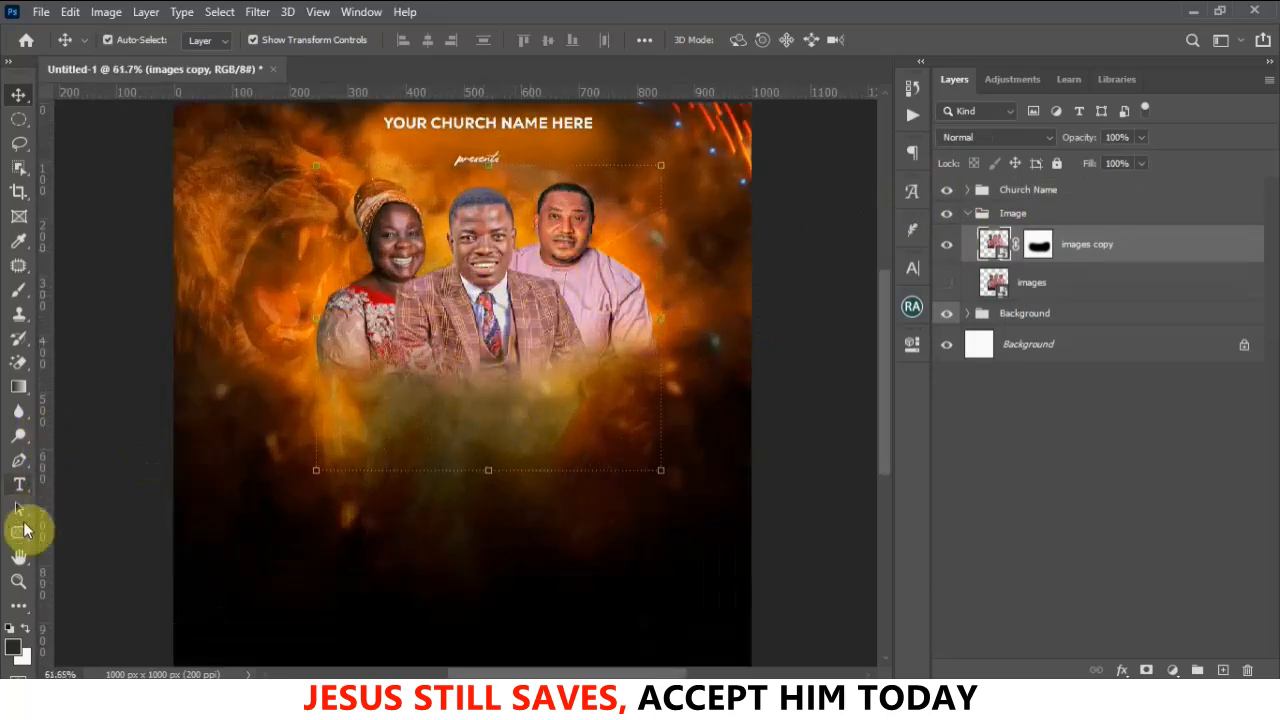
left_click_drag(24, 533, 80, 551)
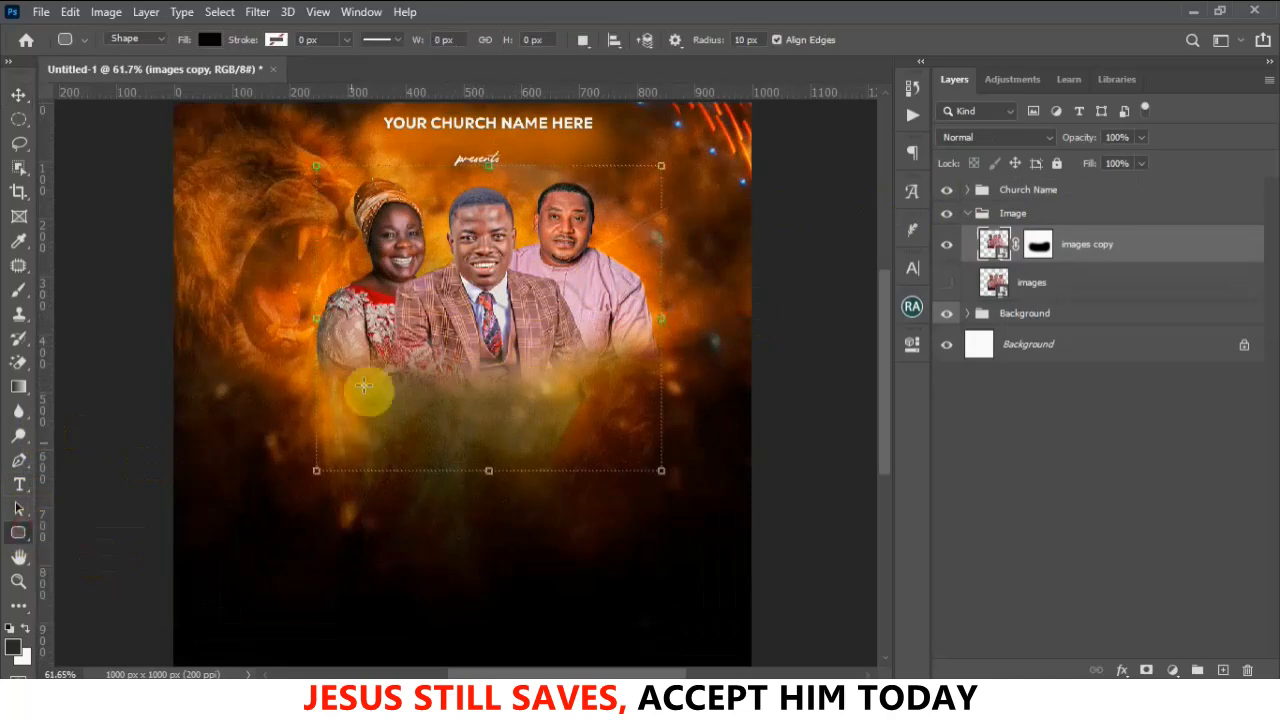
left_click_drag(318, 350, 426, 373)
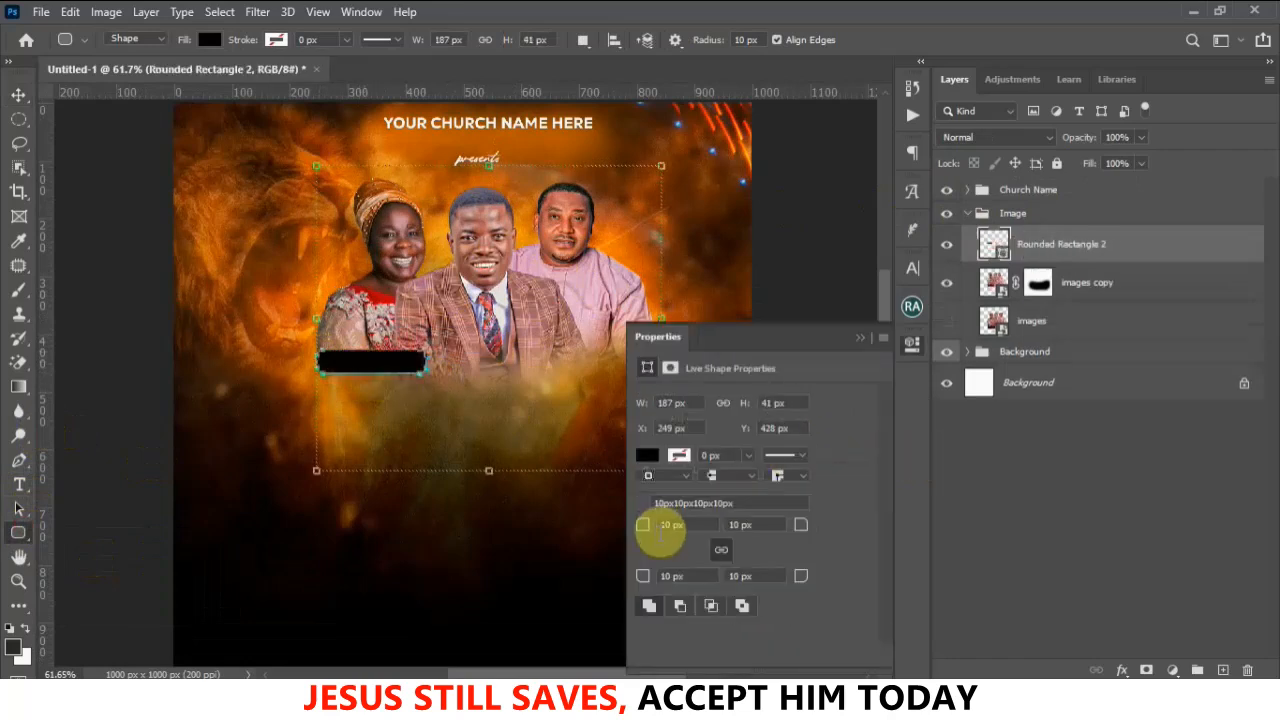
Fill the rounded rectangle with white and place two copies of it in a row beneath the two men
left_click(648, 456)
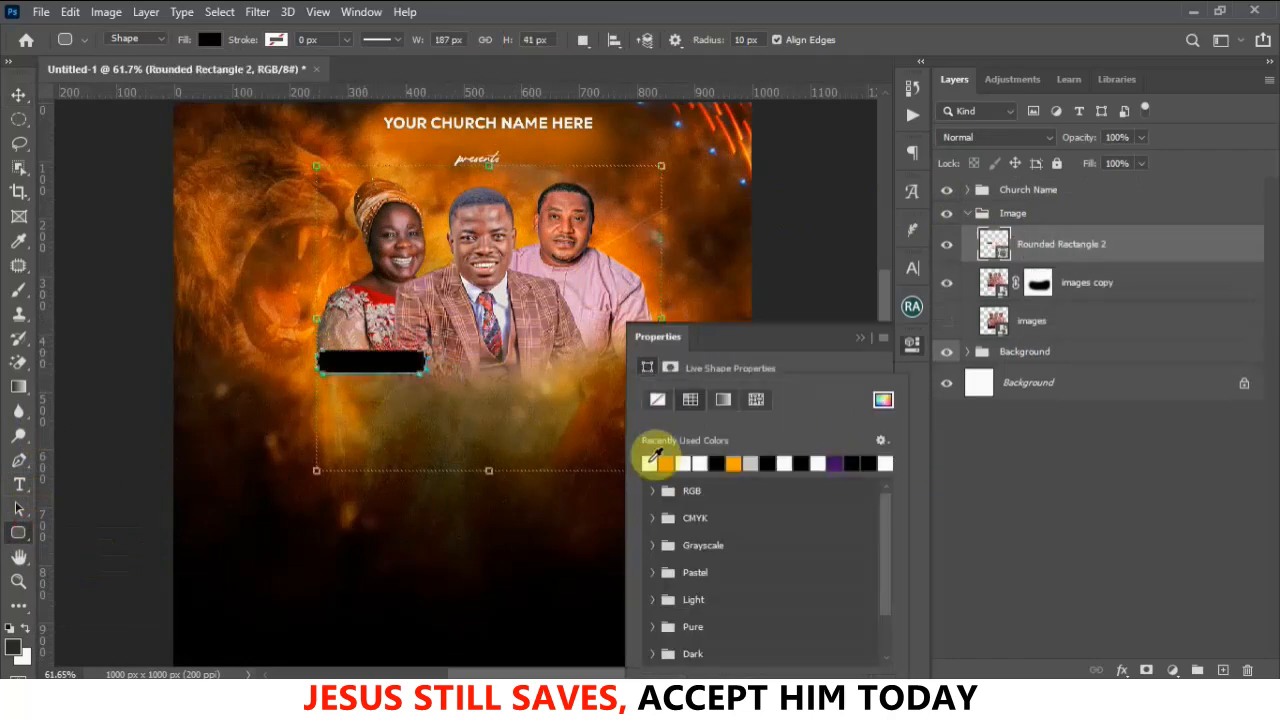
left_click(859, 338)
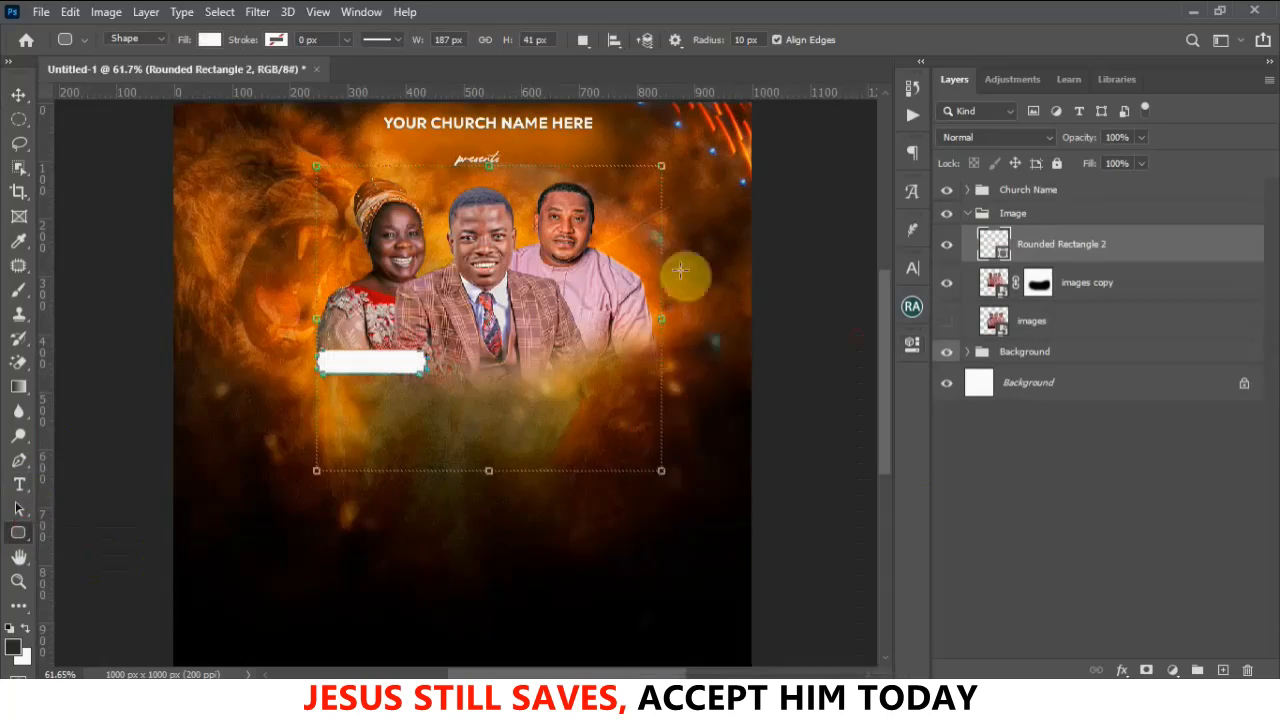
left_click(20, 97)
left_click_drag(390, 370, 612, 363)
Add the text "YOUR NAME HERE" at the white bar beneath the woman
left_click(19, 484)
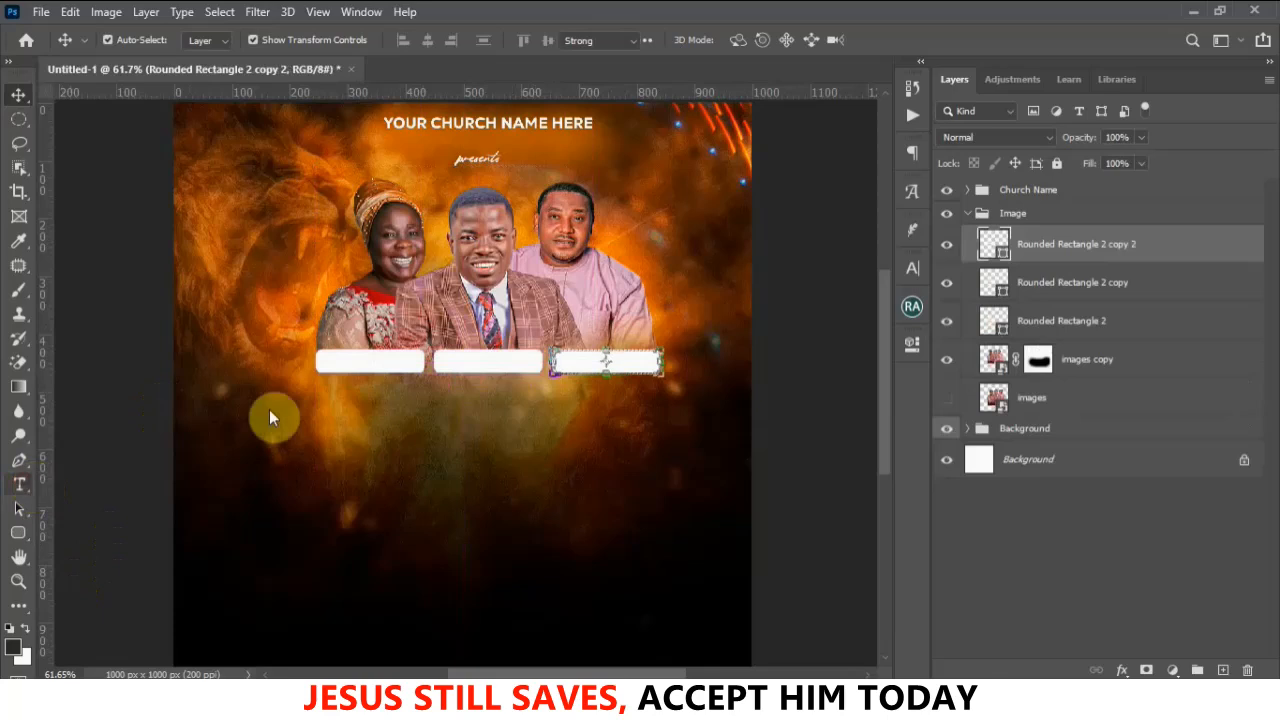
left_click(342, 362)
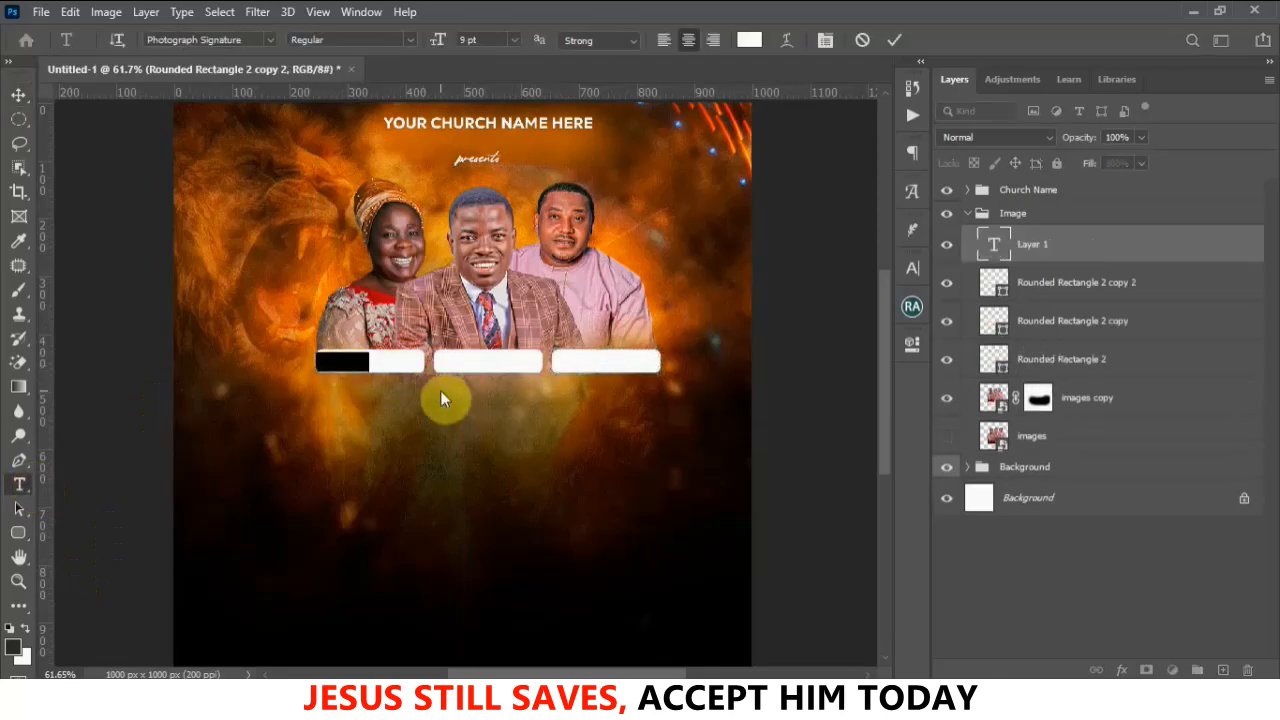
type("Pastor")
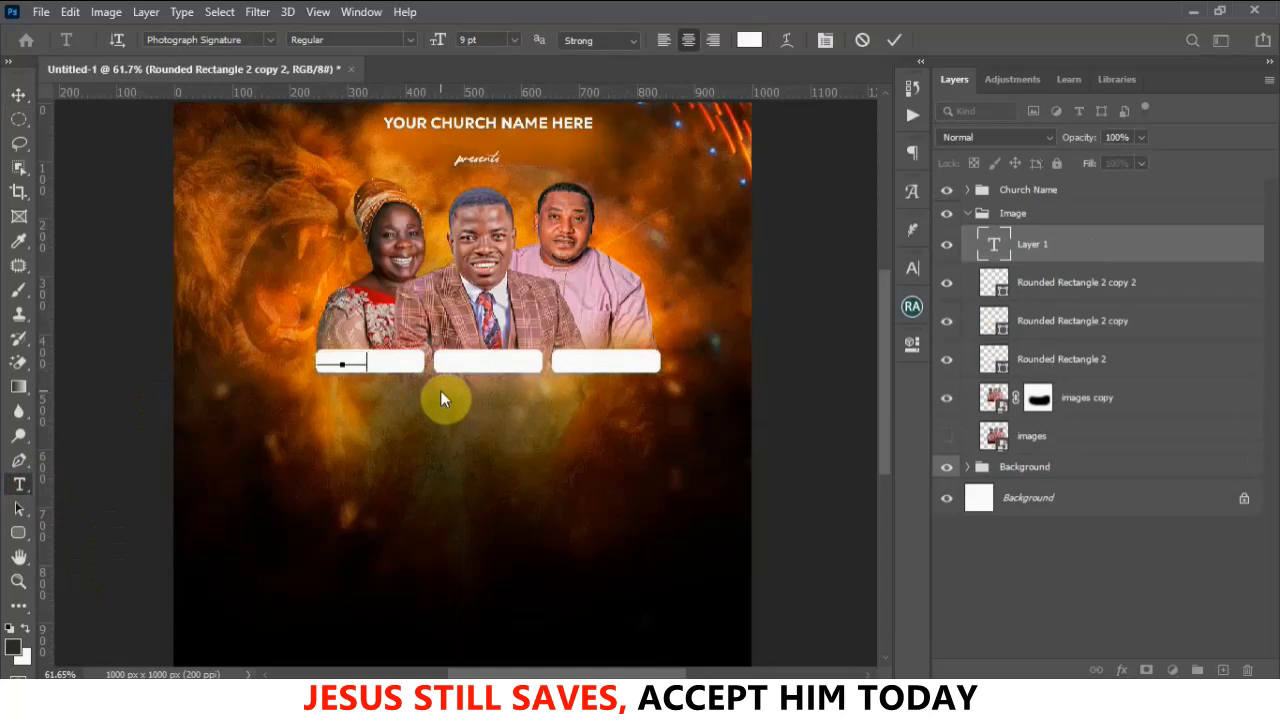
type(" Blessing")
left_click(895, 40)
Change the color of the "YOUR NAME HERE" text to black (000000)
left_click(910, 270)
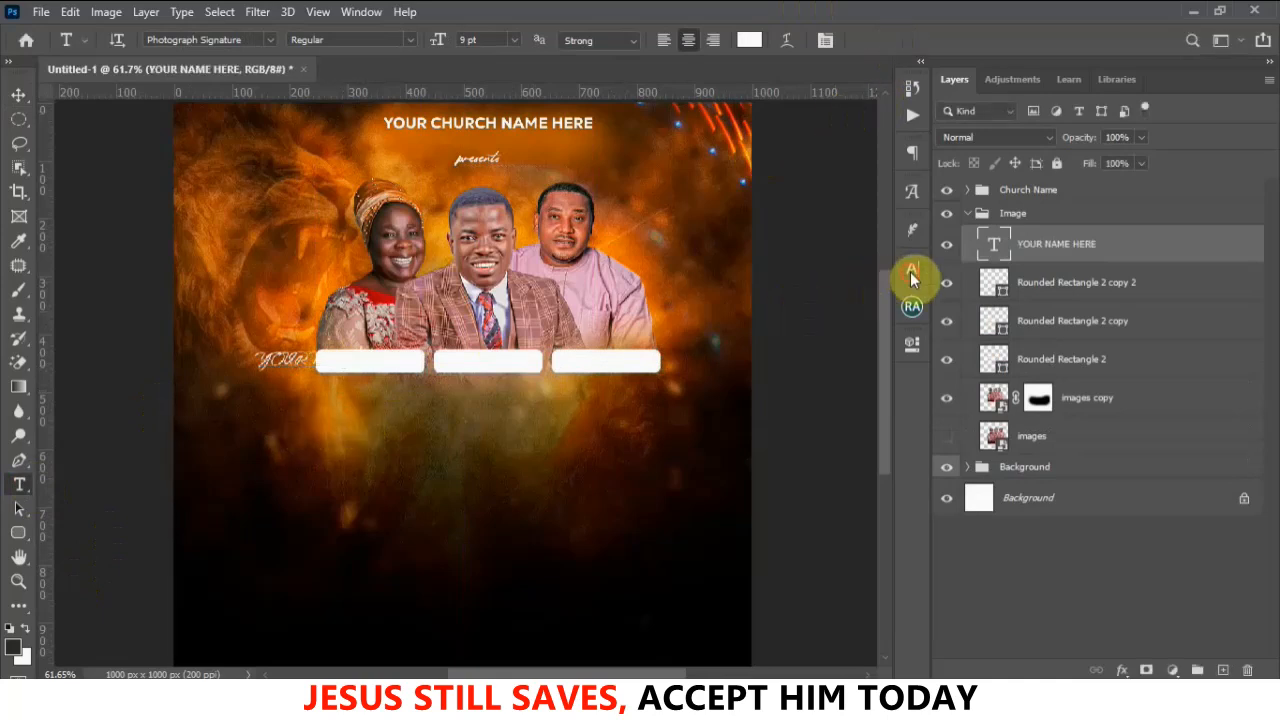
left_click(868, 375)
mouse_move(862, 326)
left_mouse_down()
mouse_move(1004, 405)
mouse_move(1006, 378)
mouse_move(1177, 235)
left_mouse_up()
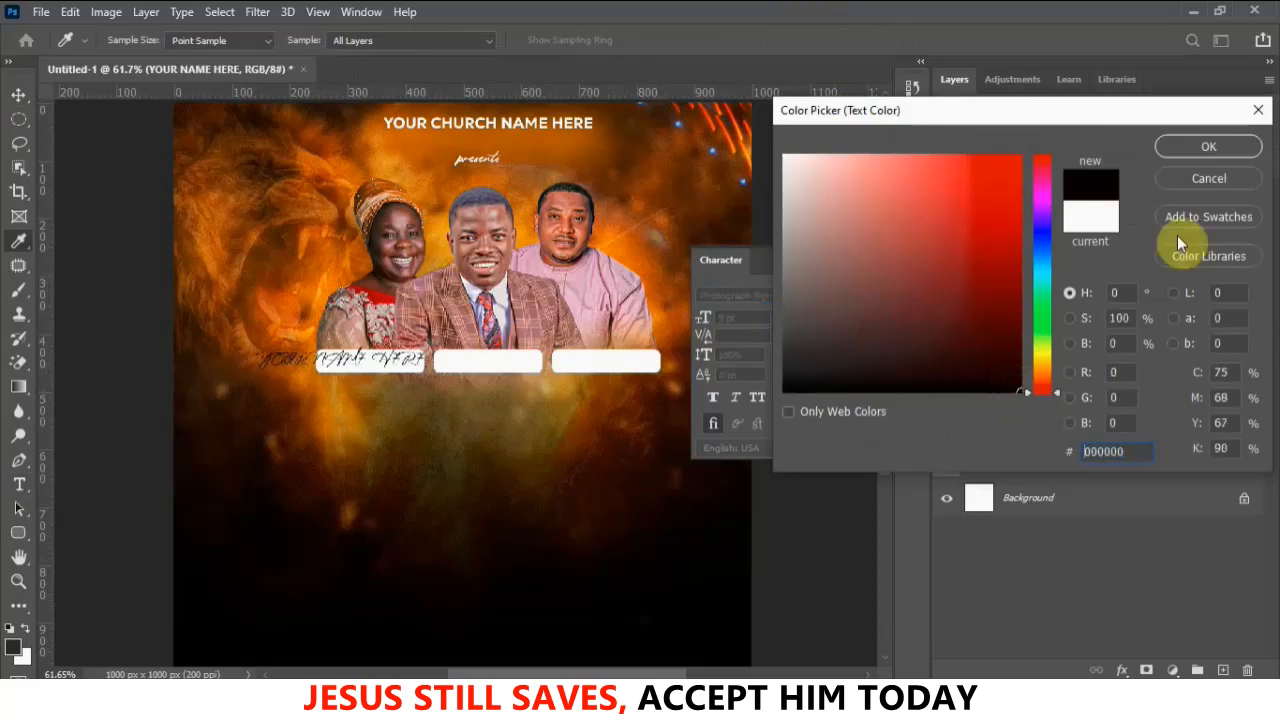
left_click(1206, 147)
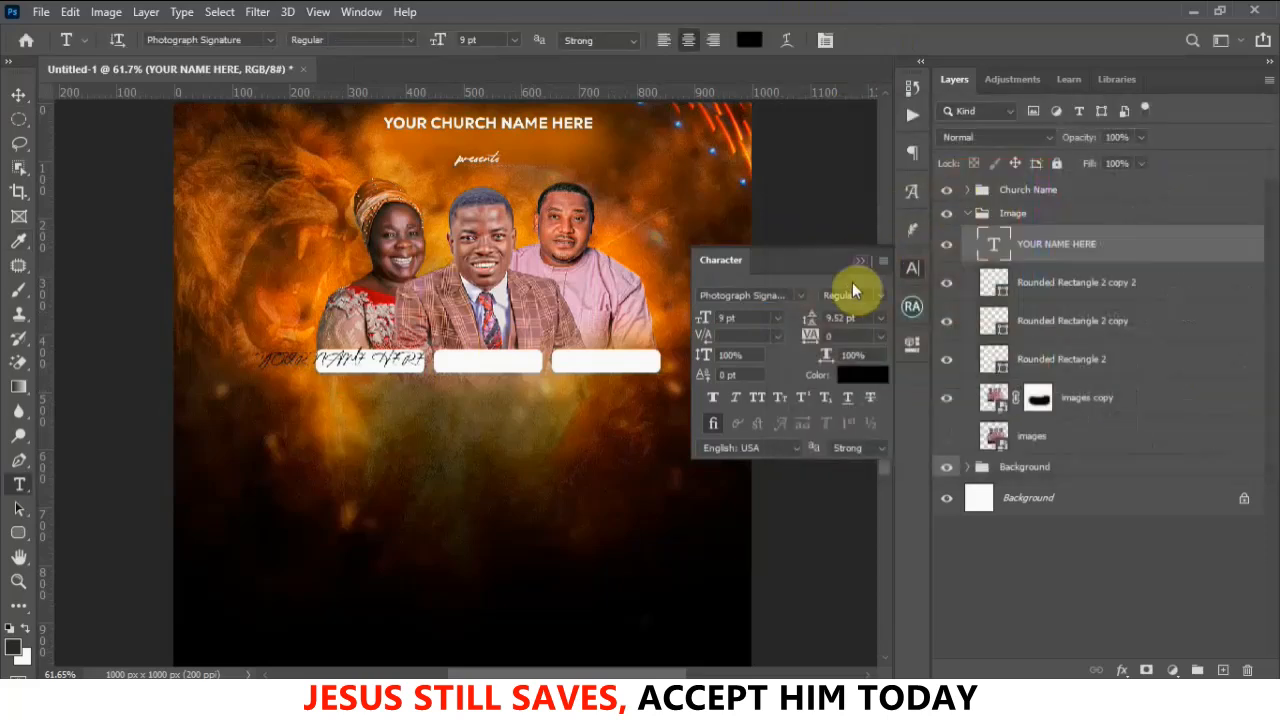
Set the "YOUR NAME HERE" text to the Poppins Regular font at 6 pt
left_click(800, 296)
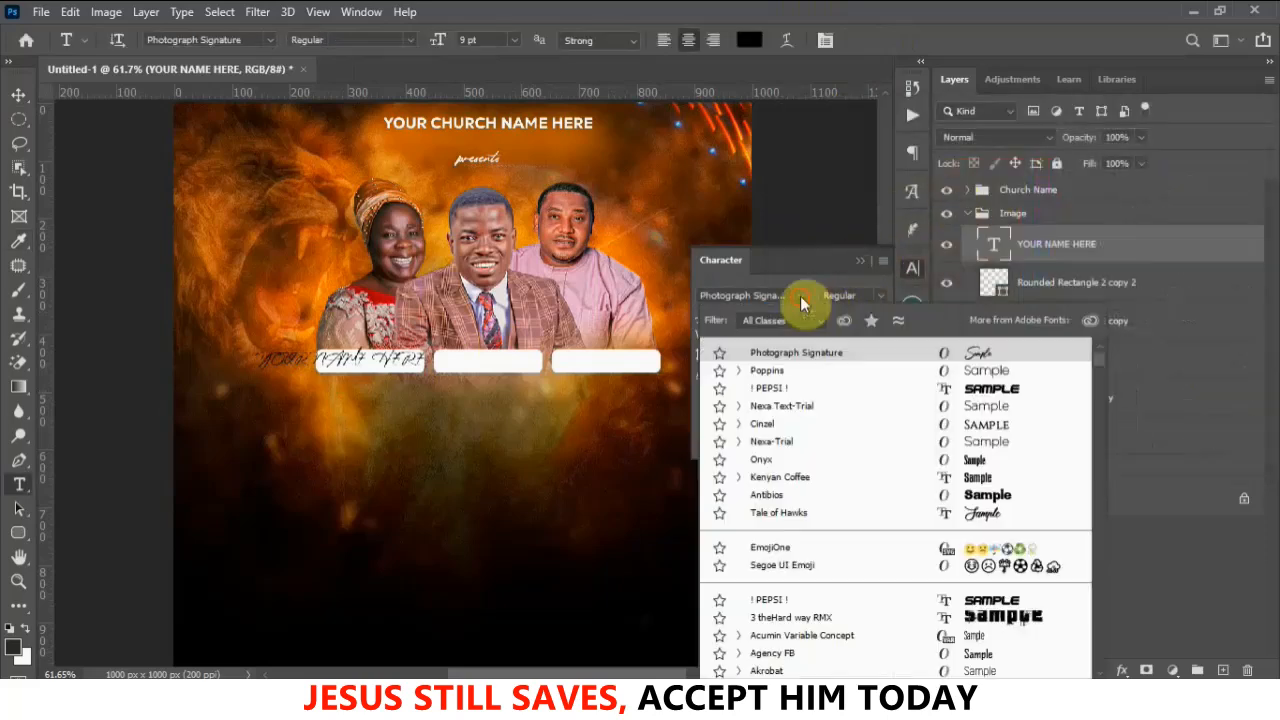
left_click(782, 373)
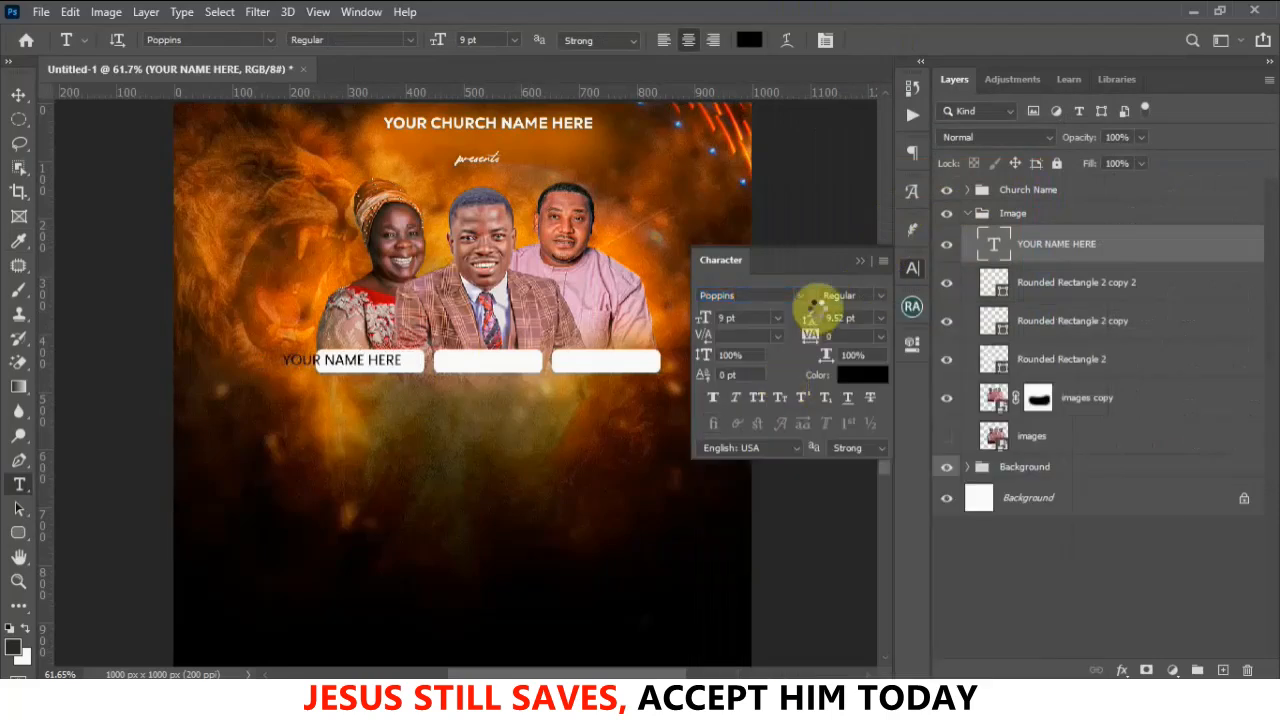
left_click(704, 319)
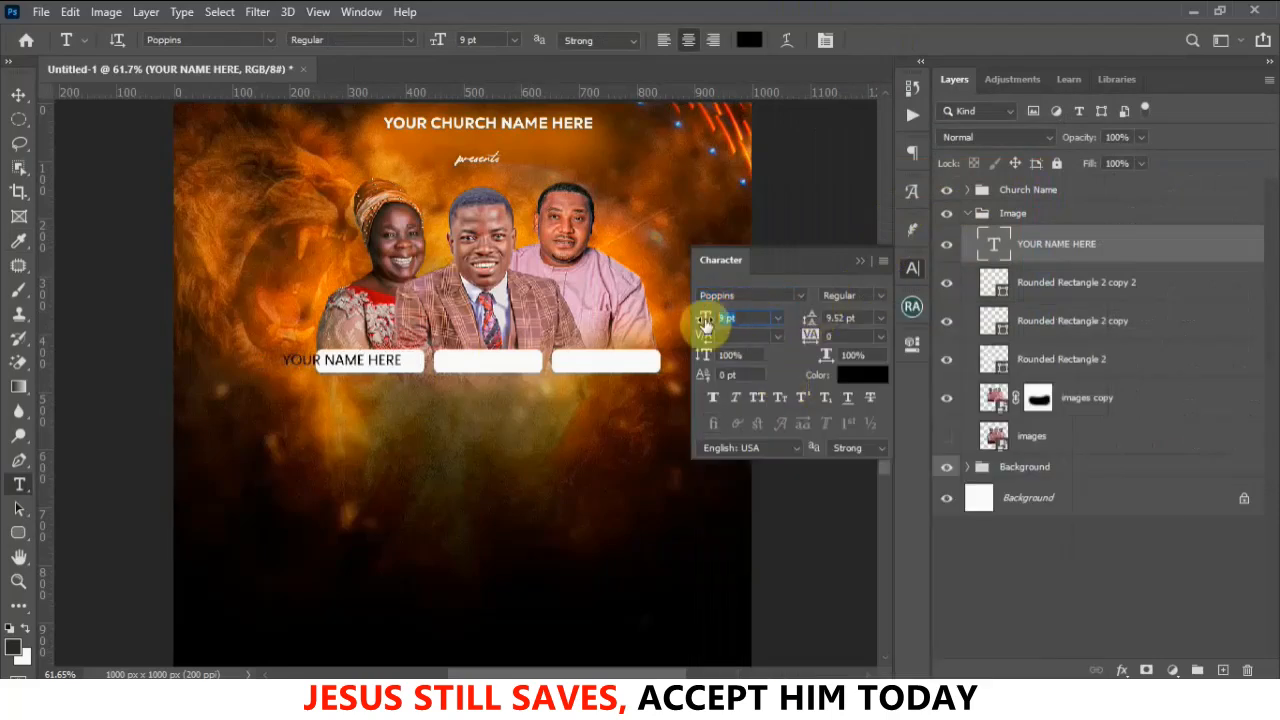
type("8")
key("Return")
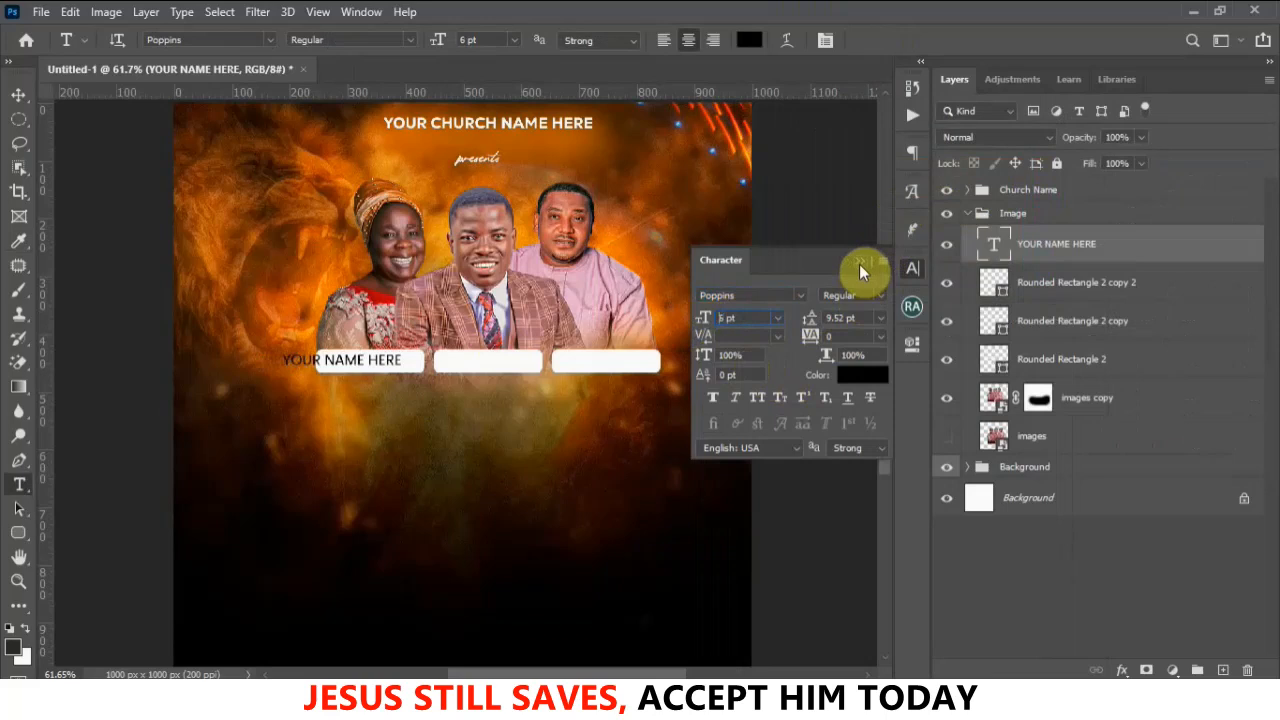
Move the "YOUR NAME HERE" text fully inside the white bar beneath the woman
left_click(20, 97)
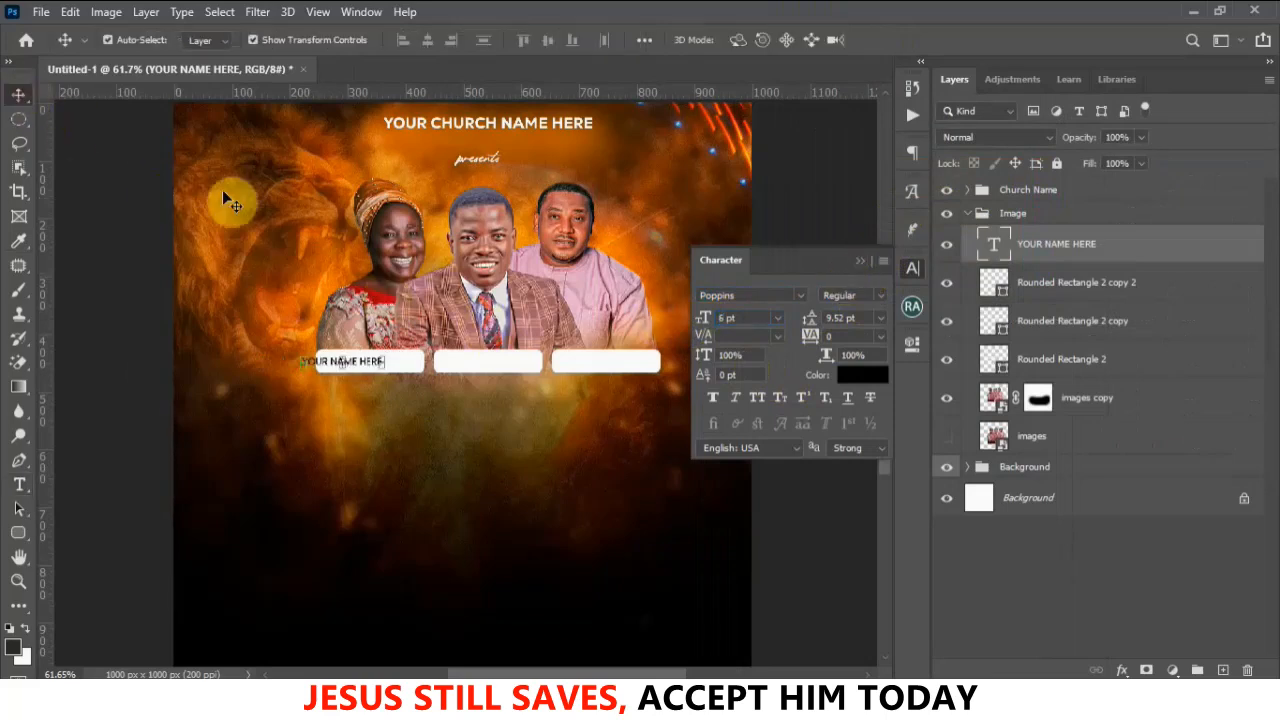
scroll(371, 400, "up", 3)
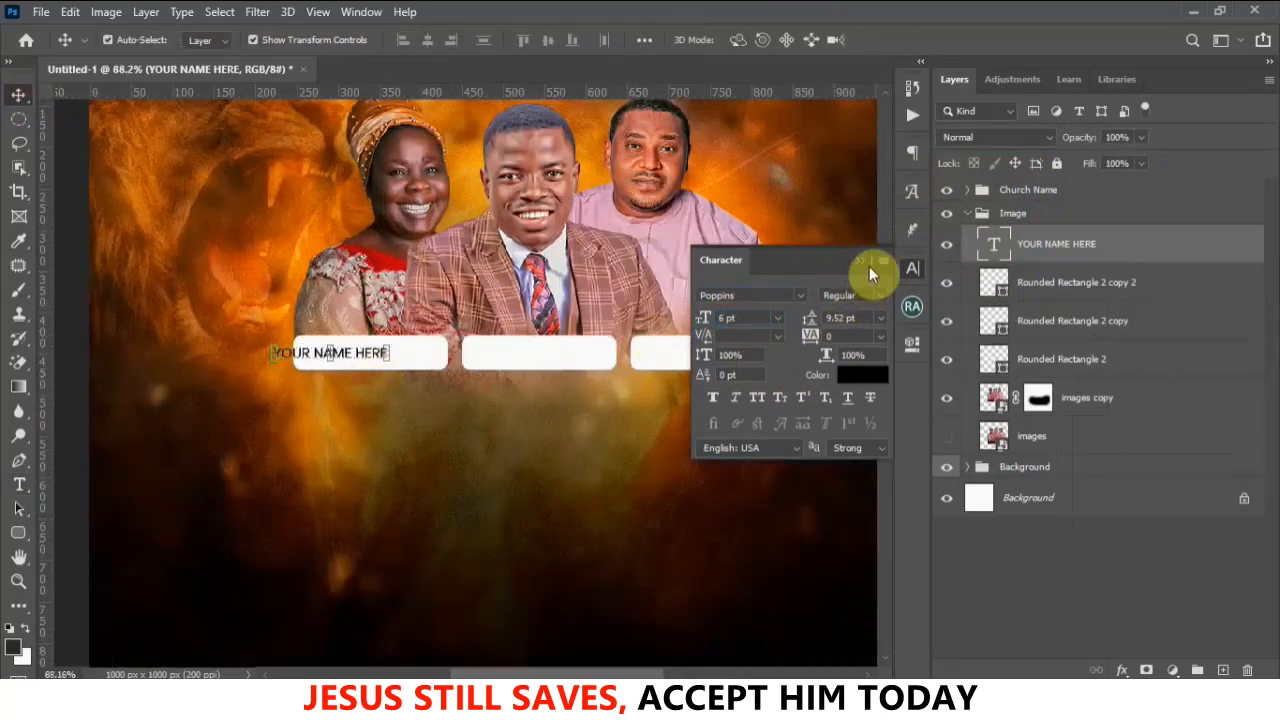
left_click(862, 262)
left_click_drag(357, 357, 393, 357)
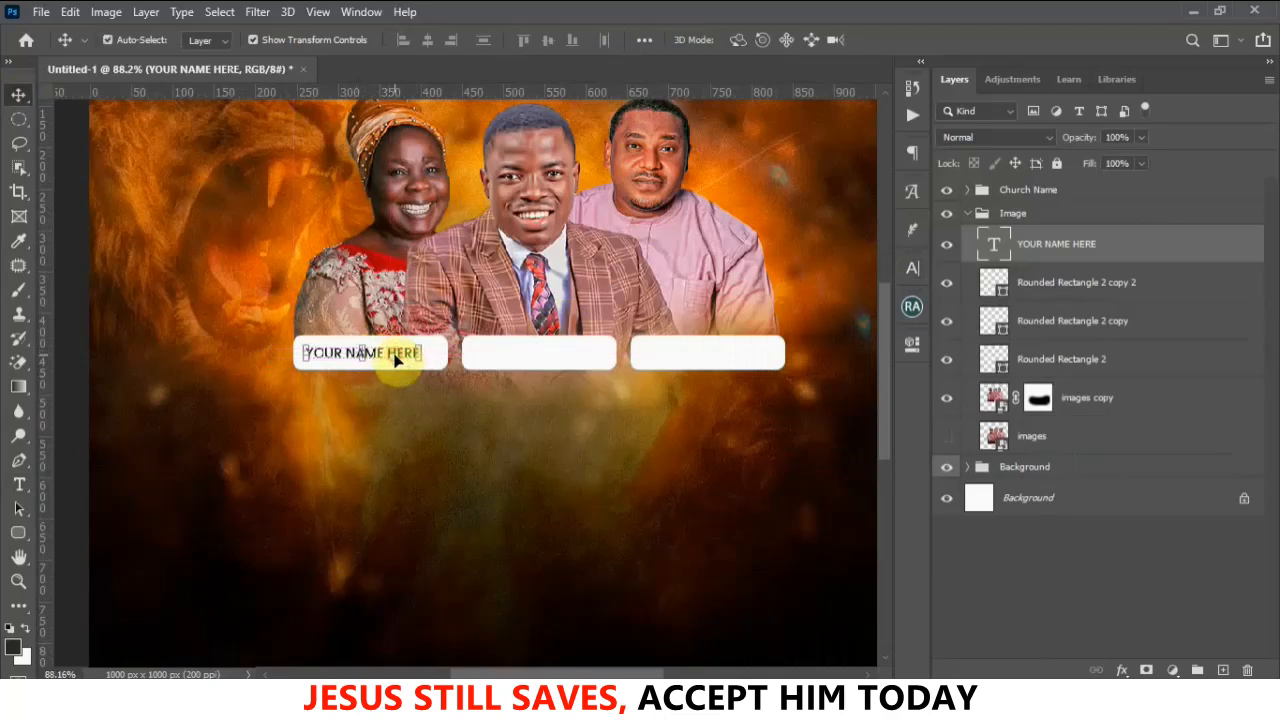
Duplicate the "YOUR NAME HERE" text onto the middle and right-hand white bars beneath the two men
left_click(385, 472)
left_click(406, 358)
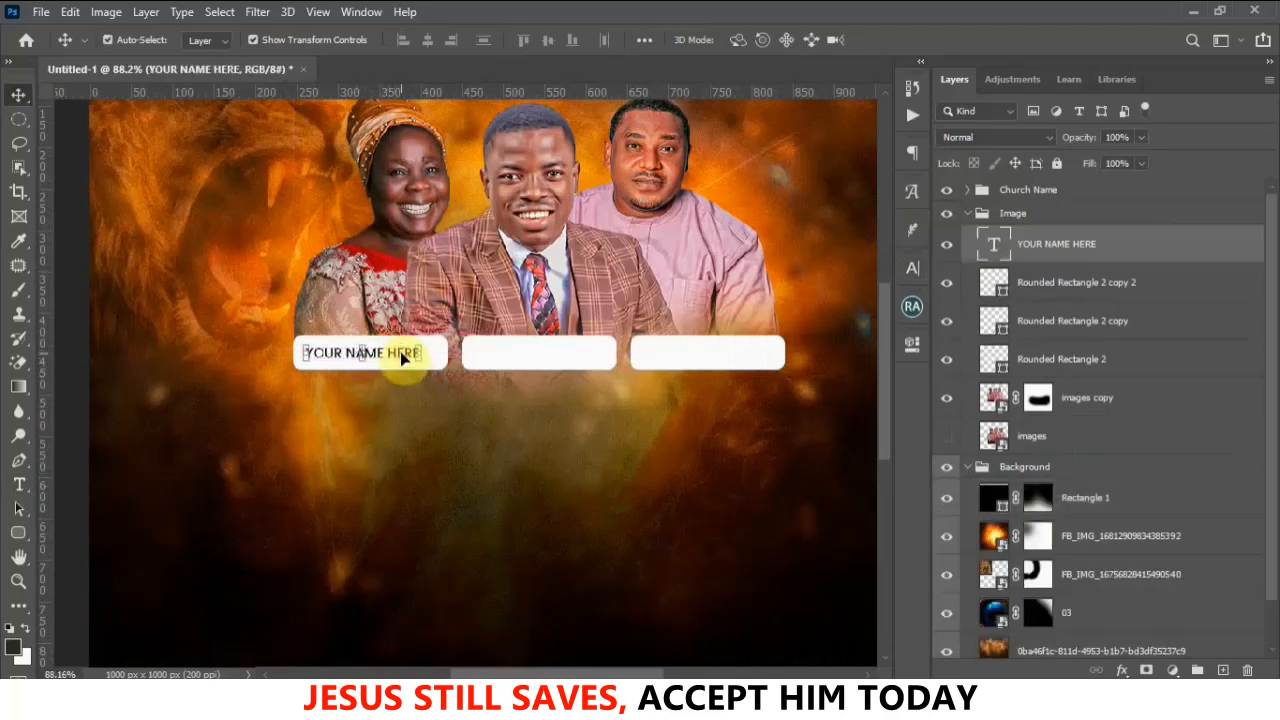
left_click_drag(406, 355, 745, 360)
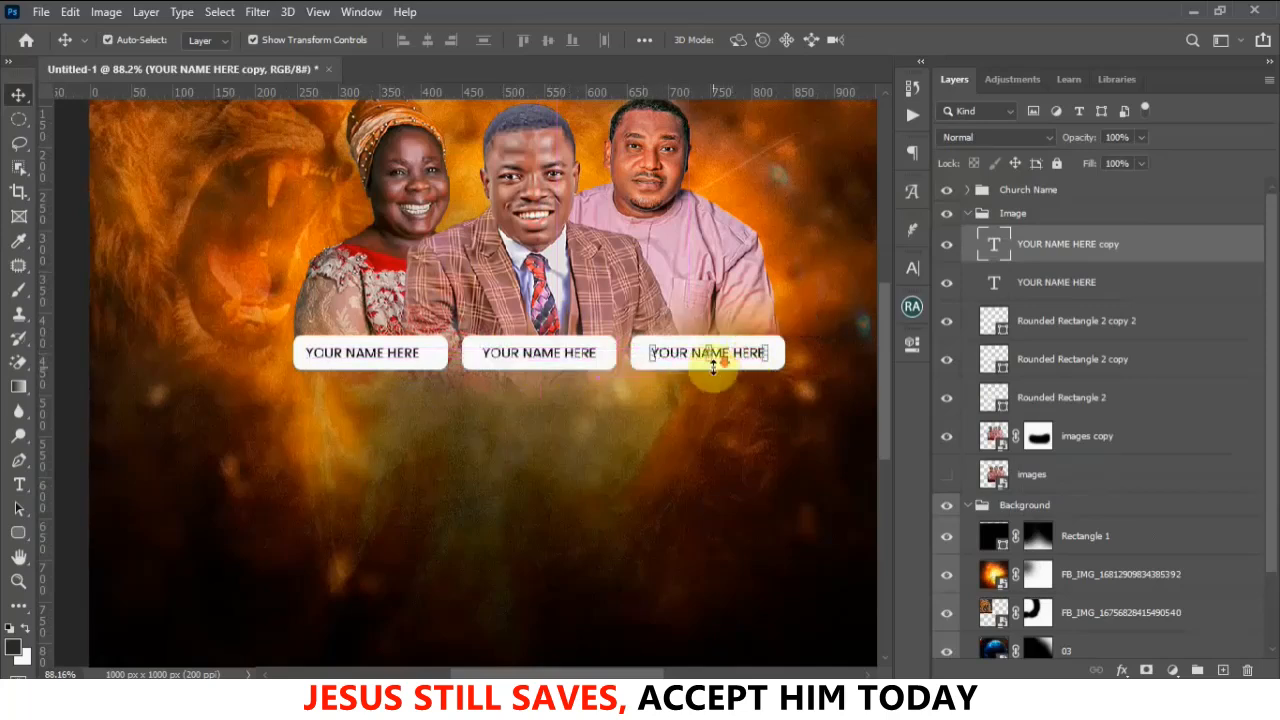
key("ctrl+minus")
key("ctrl+minus")
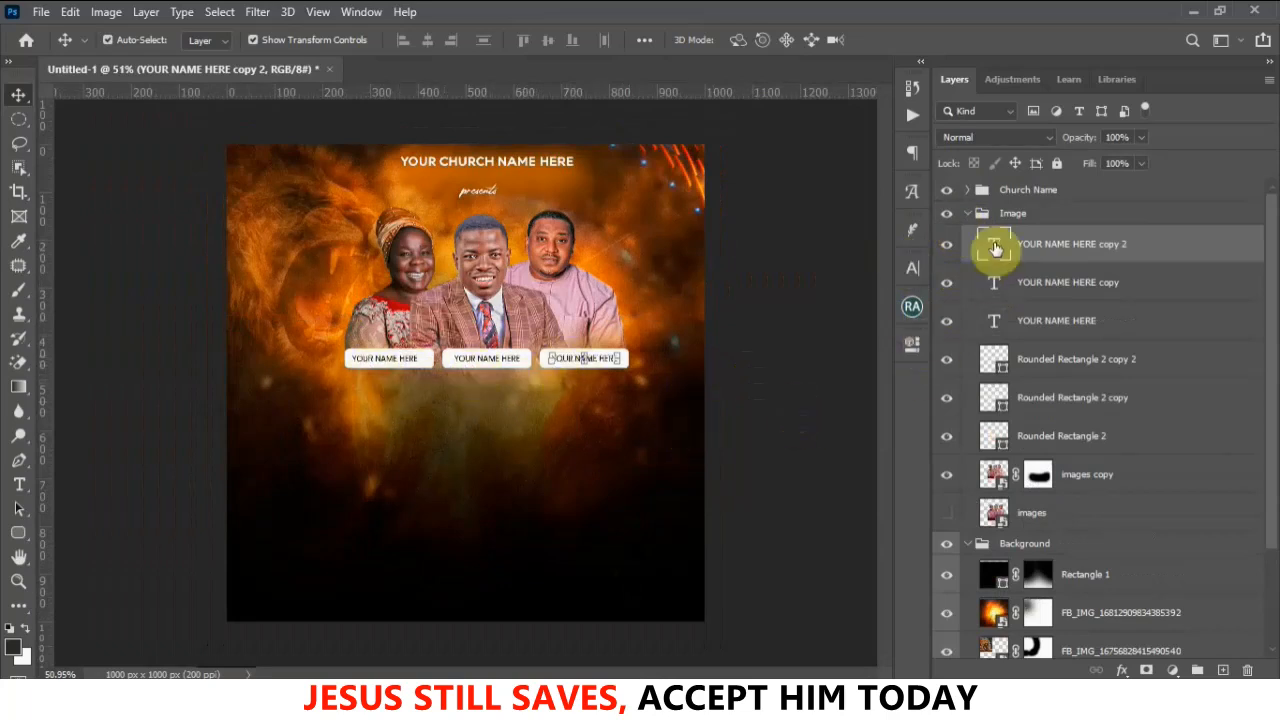
Collapse the Image layer group, toggle its visibility off and on, and deselect all layers
left_click(968, 214)
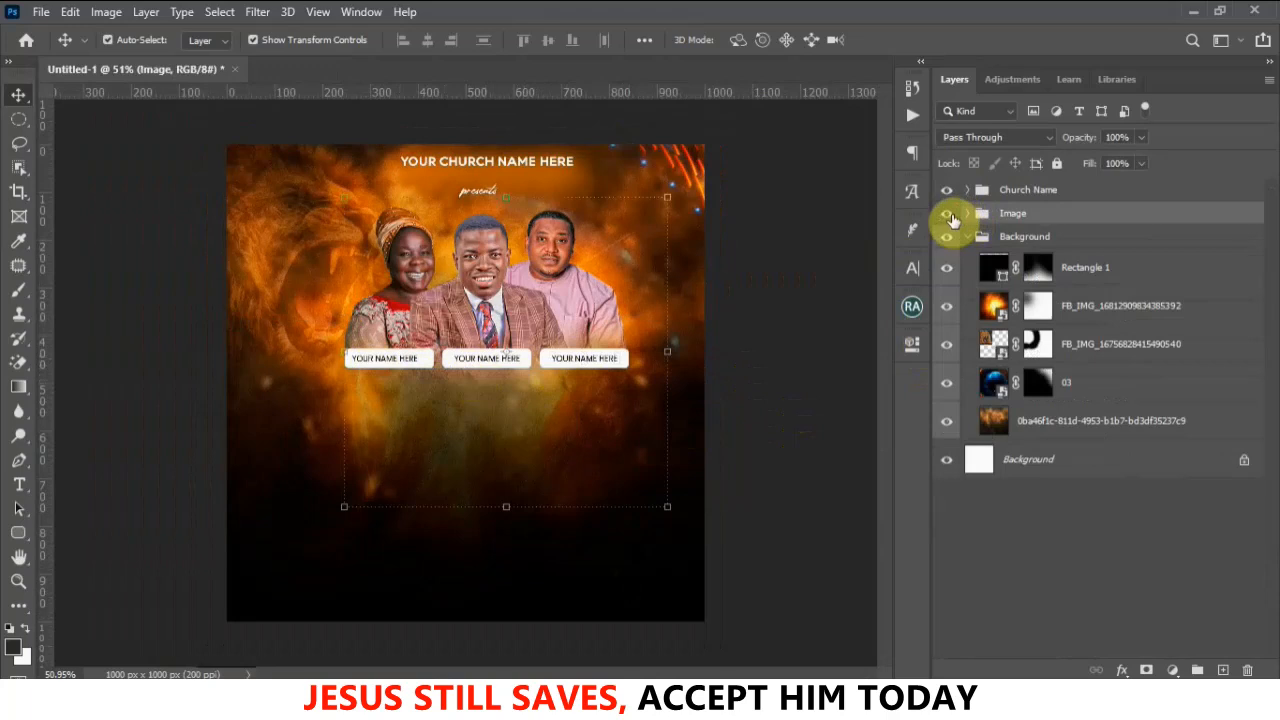
left_click(950, 217)
left_click(948, 218)
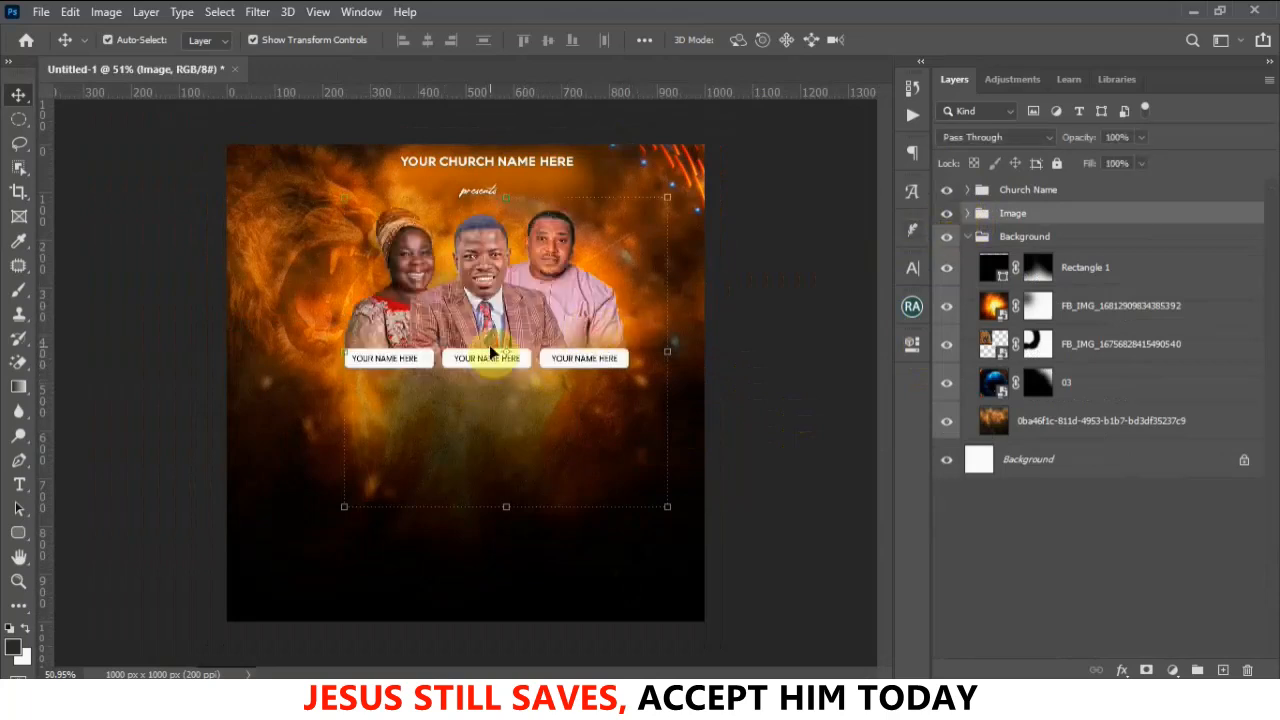
left_click(830, 308)
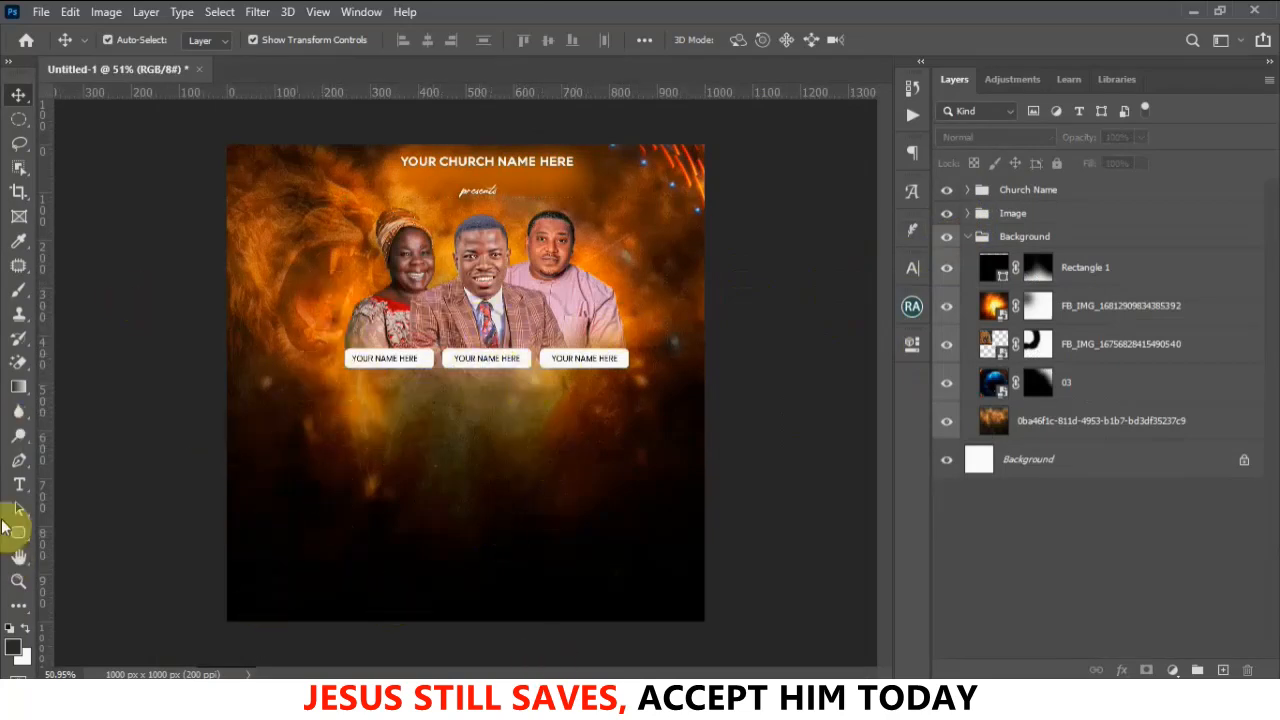
Collapse the Background group and add the two-line text "LION JUDAH" above it, beneath the name bars
left_click(18, 485)
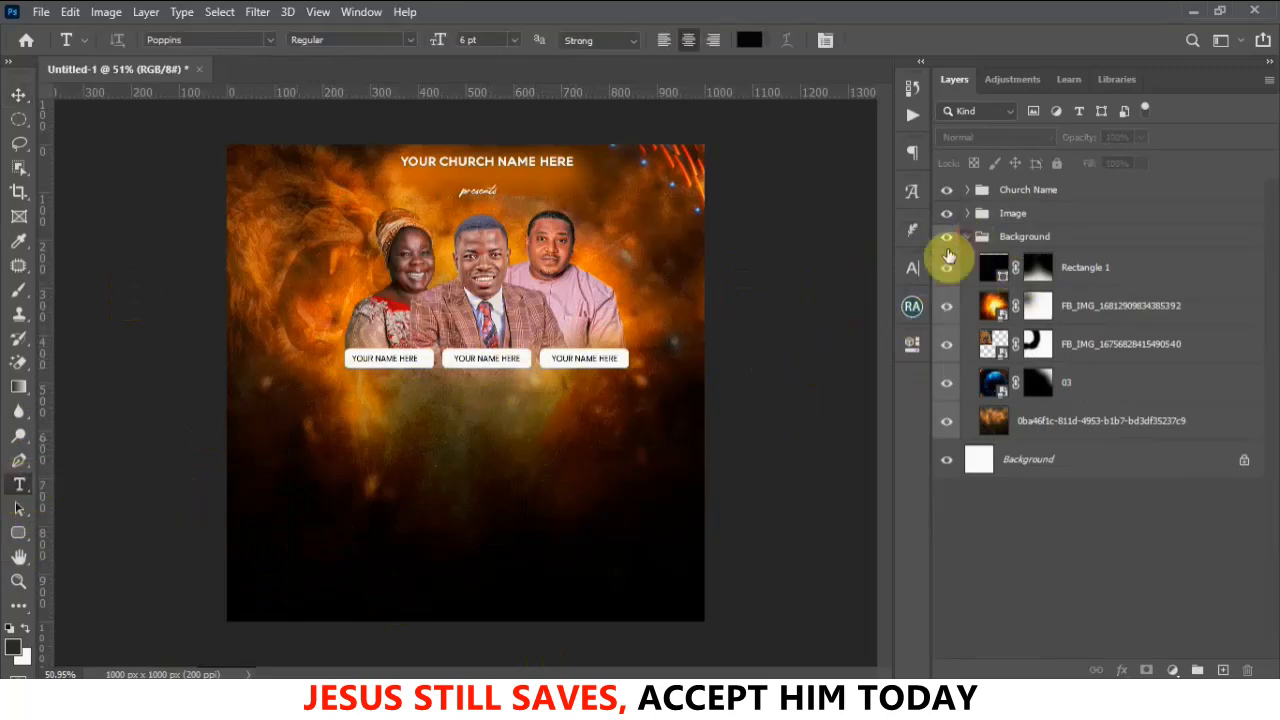
left_click(966, 237)
left_click(1014, 238)
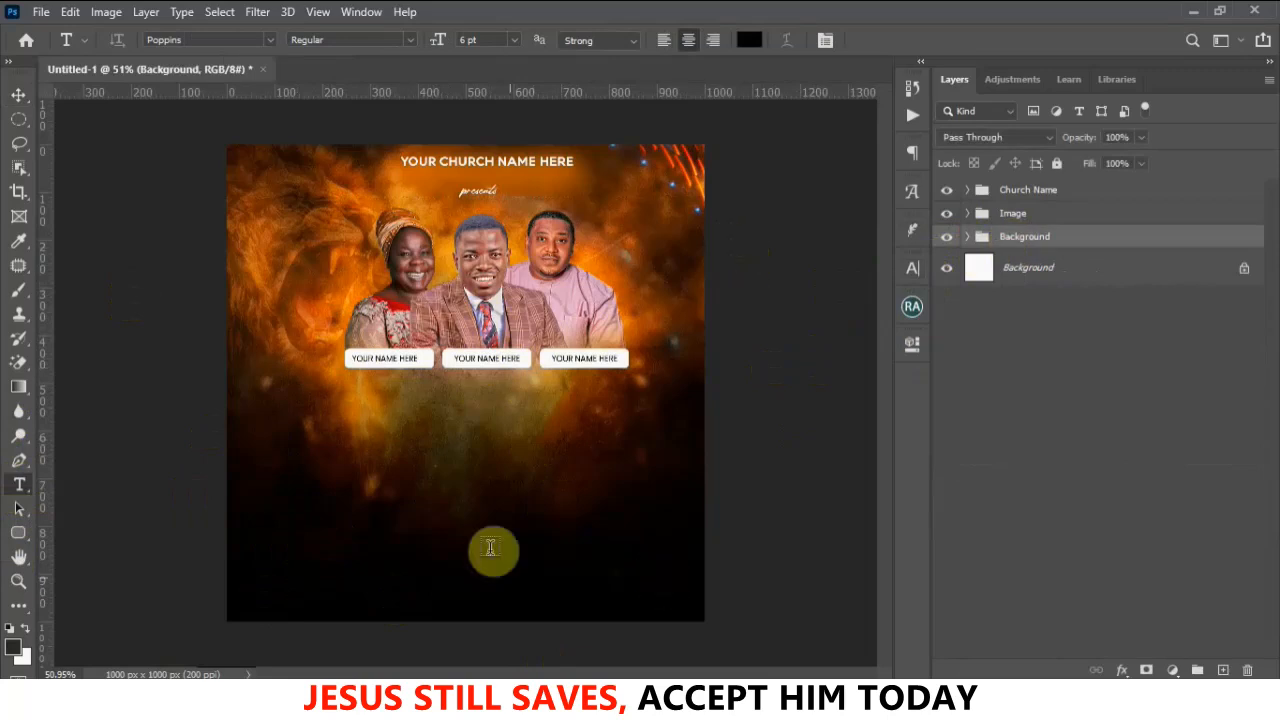
left_click(453, 417)
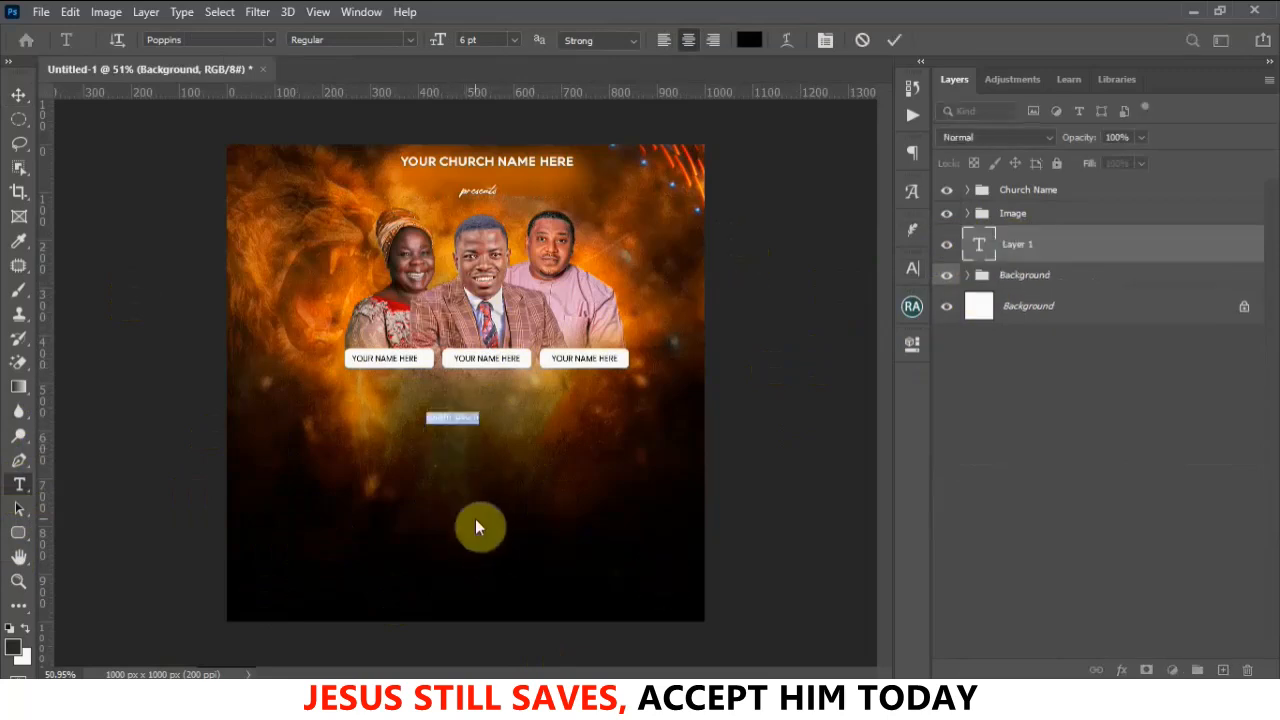
key("BackSpace")
type("THEM")
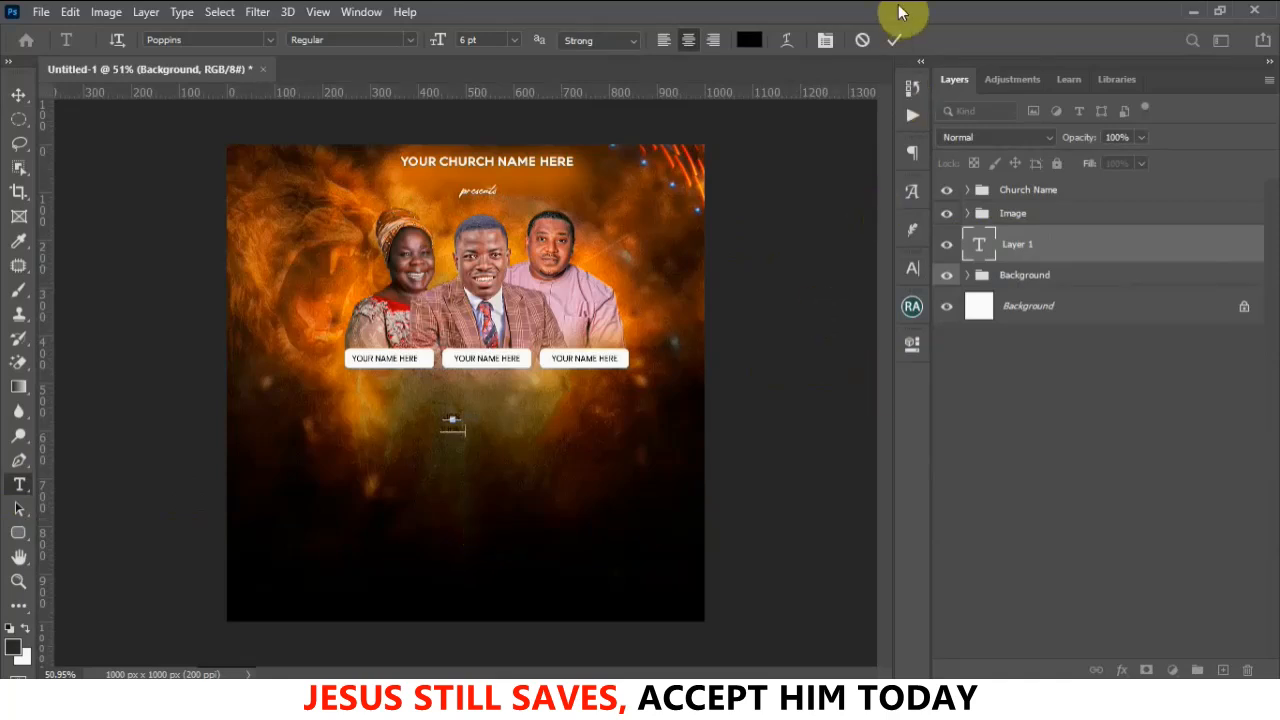
left_click(893, 44)
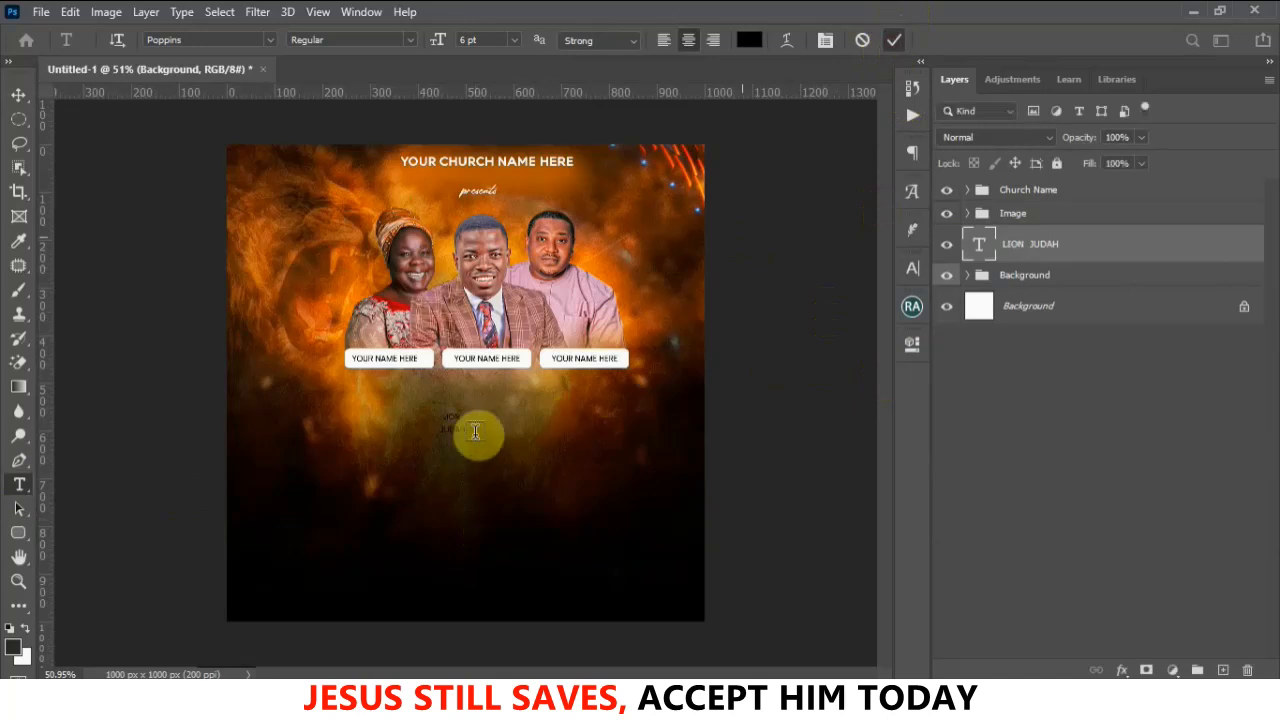
Scale the LION JUDAH text proportionally to about 587% and position it just below the name bars
left_click(25, 106)
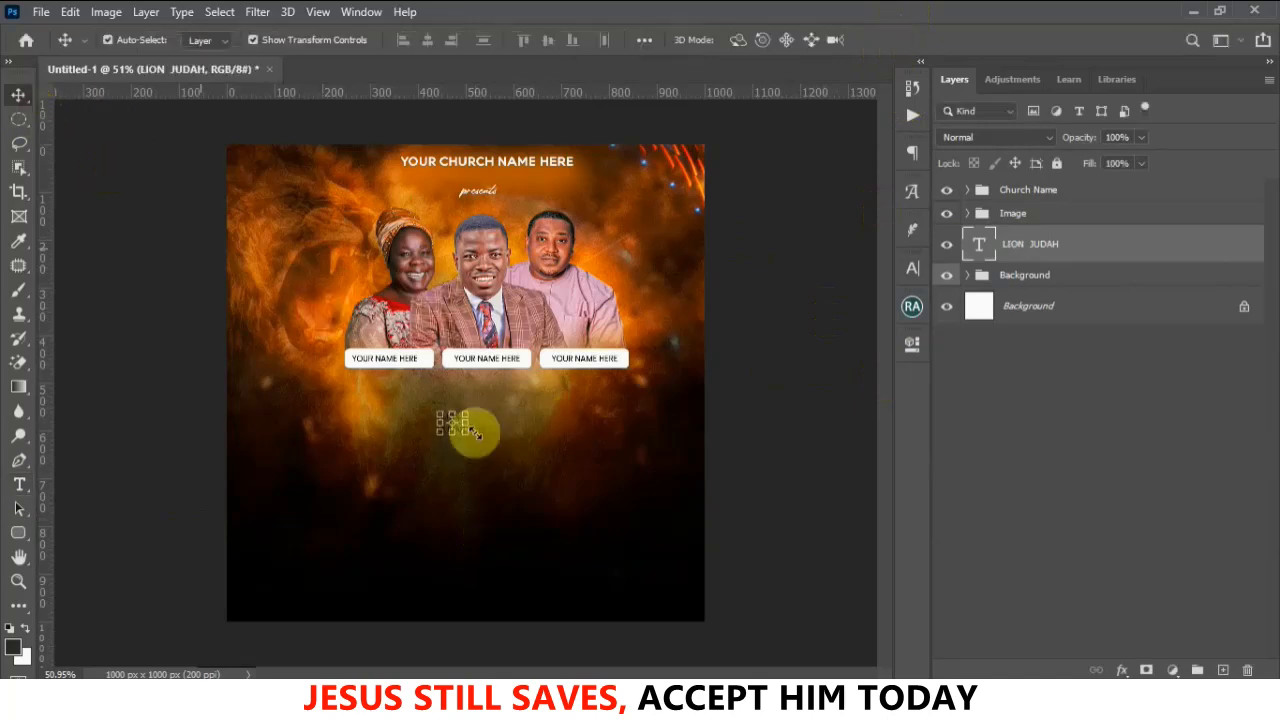
key("ctrl+t")
left_click_drag(575, 467, 631, 486)
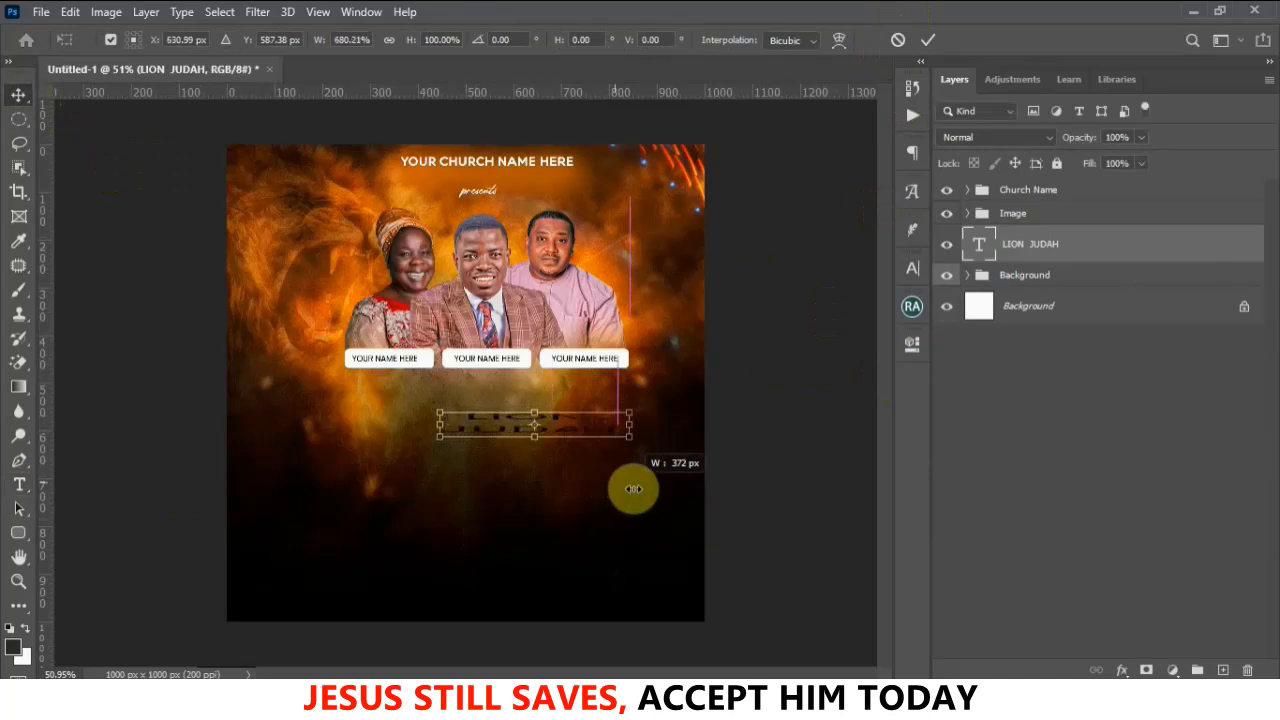
key("ctrl+z")
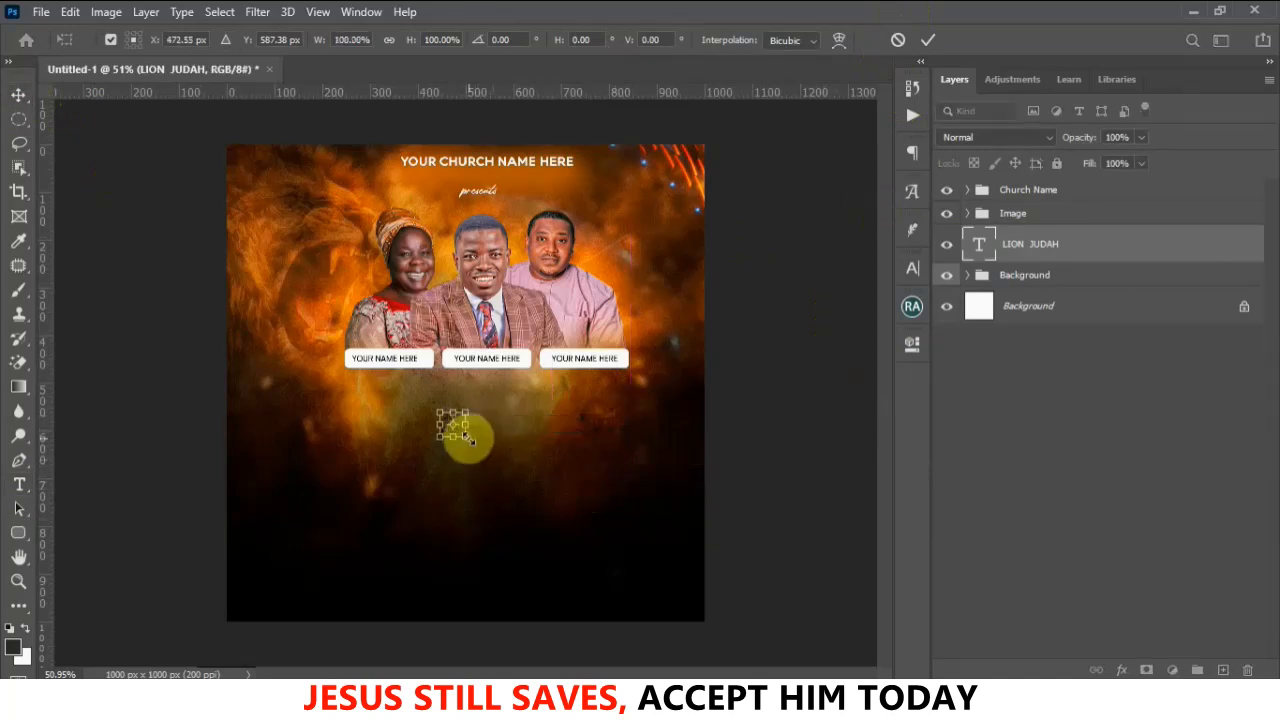
left_click_drag(468, 439, 596, 523)
left_click_drag(543, 443, 524, 414)
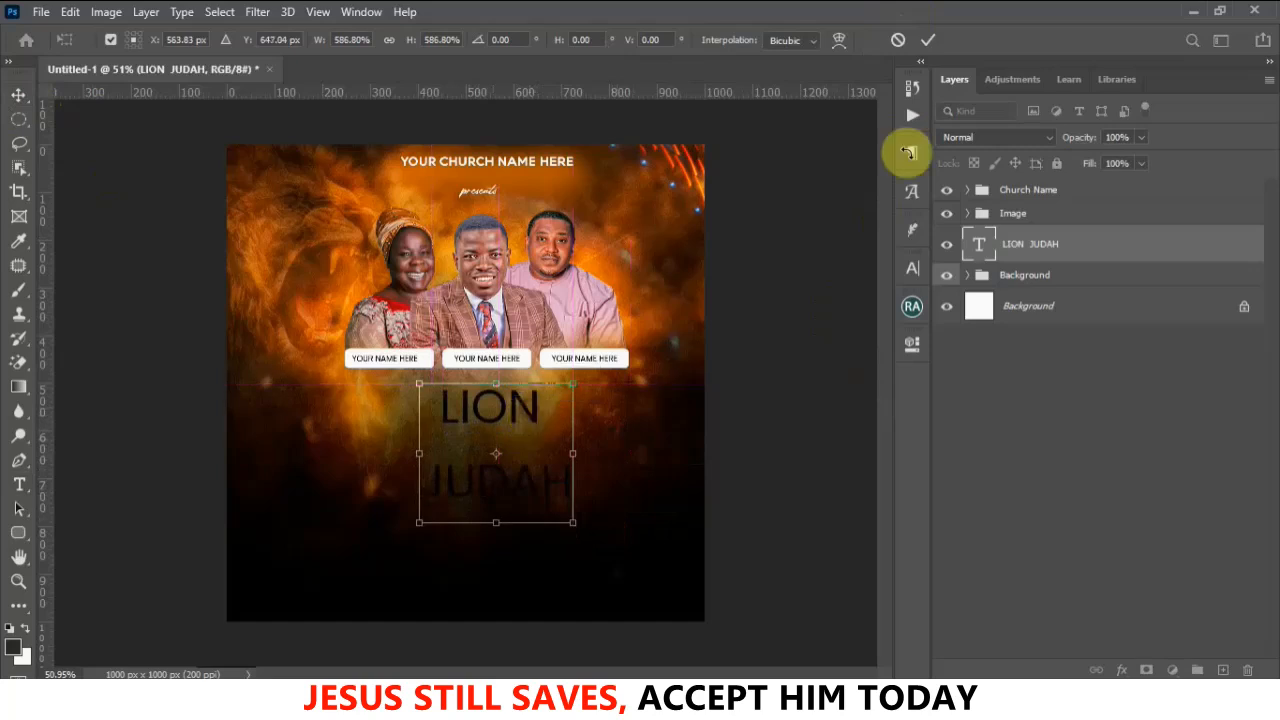
left_click(930, 40)
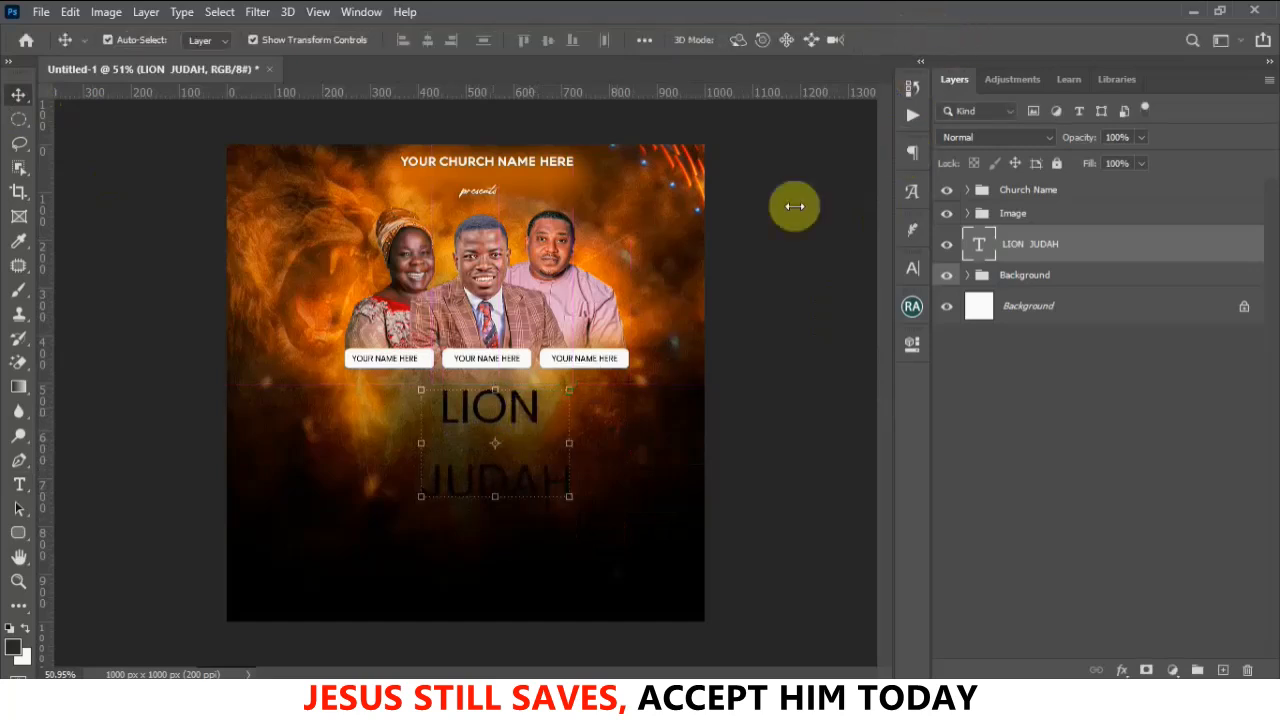
Change the LION JUDAH text to the ! PEPSI ! Regular font
left_click(919, 268)
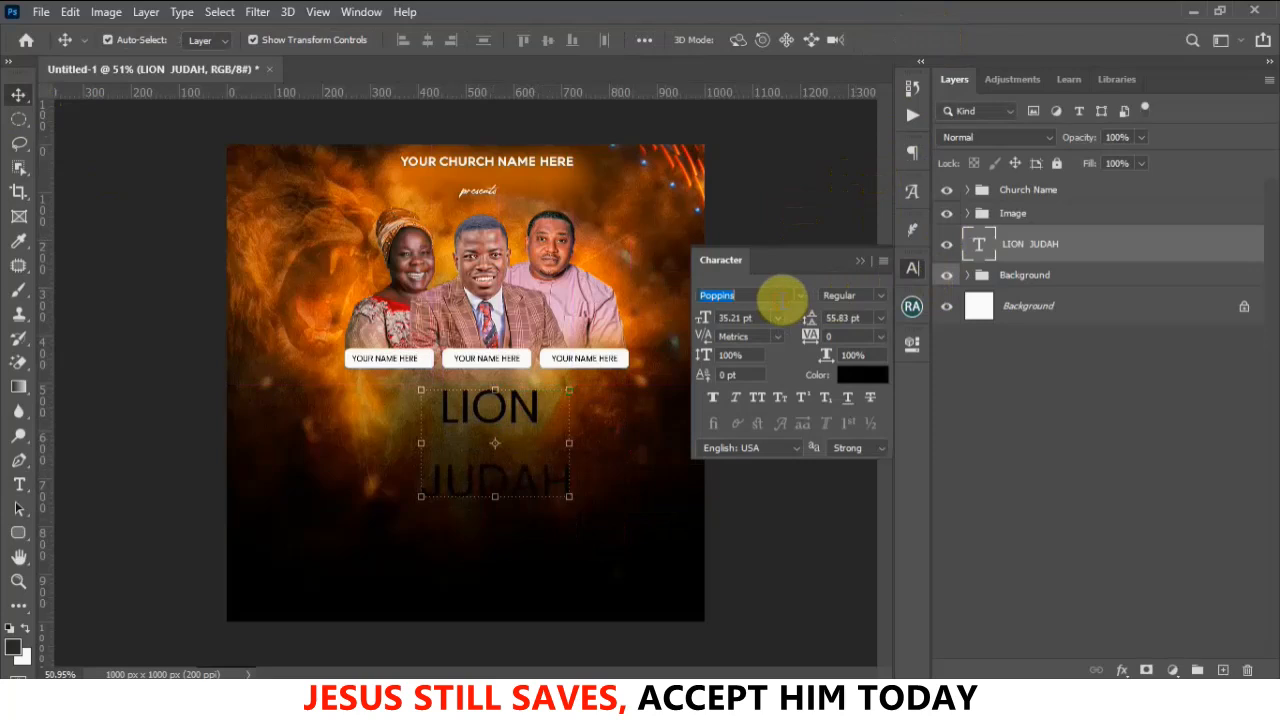
type("Pep")
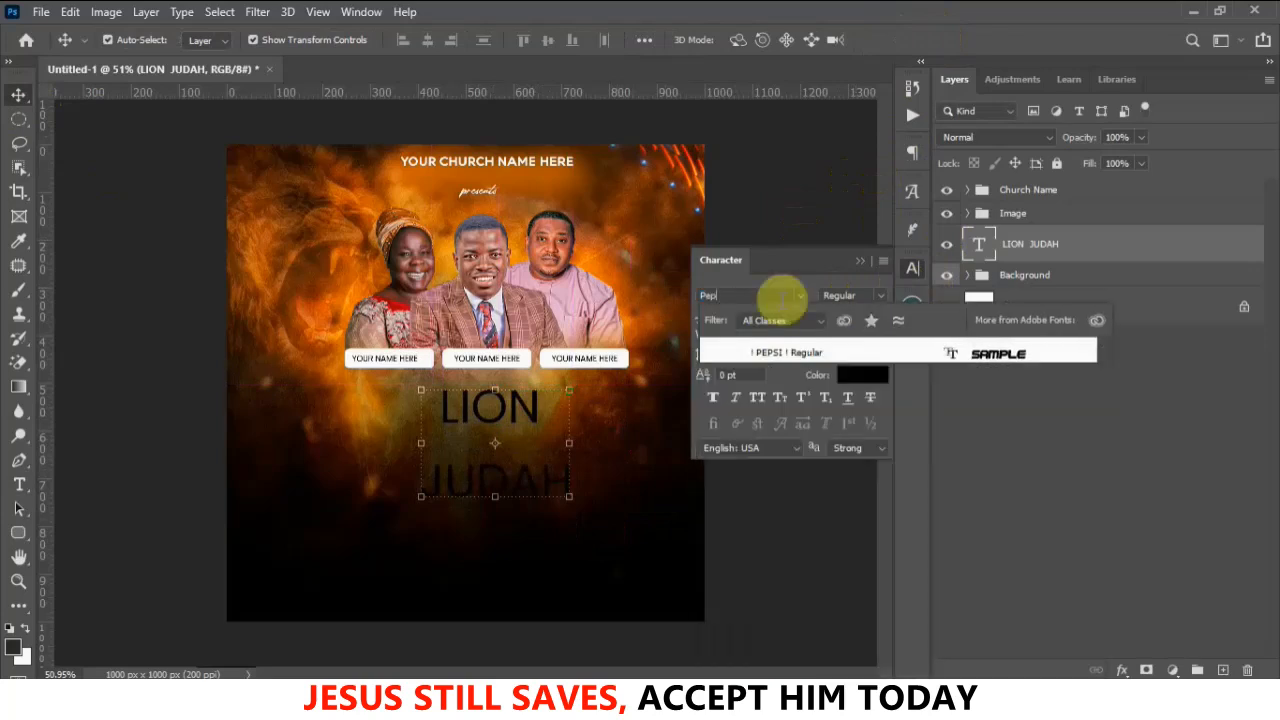
left_click(800, 353)
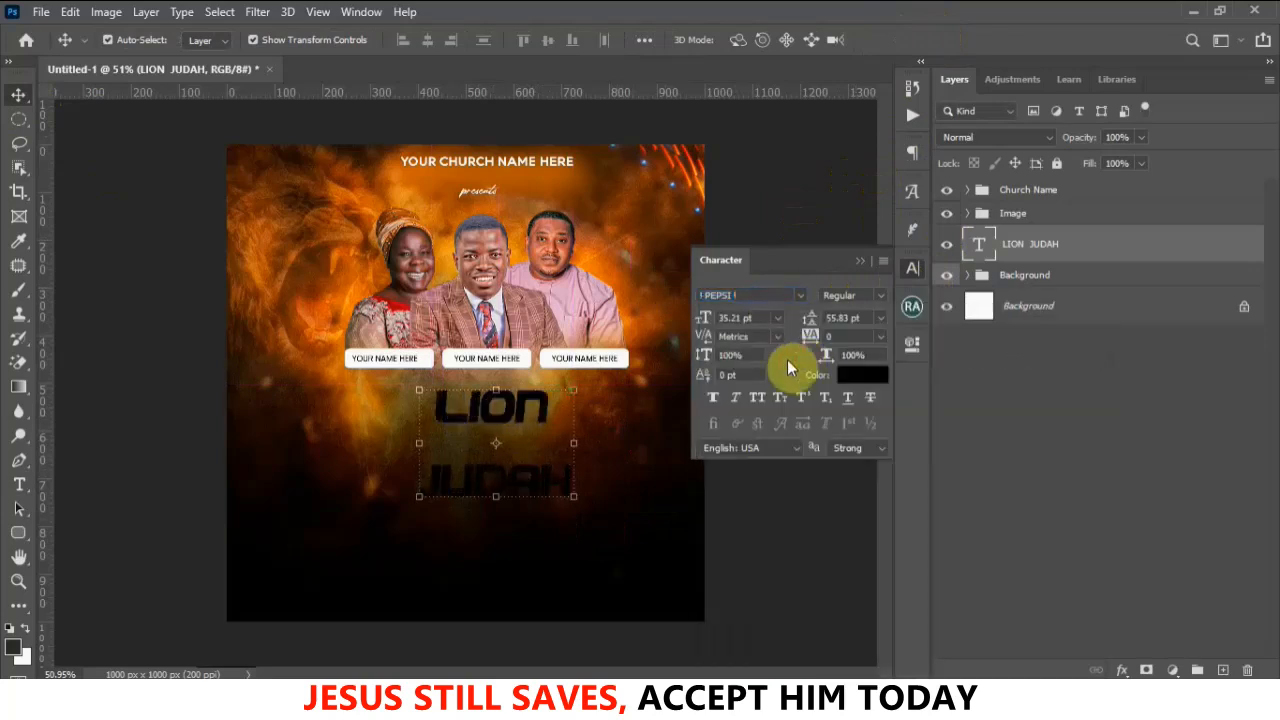
Color the LION JUDAH text white (ffffff) and tighten its leading to 27 pt
left_click(882, 380)
left_click_drag(820, 234, 768, 88)
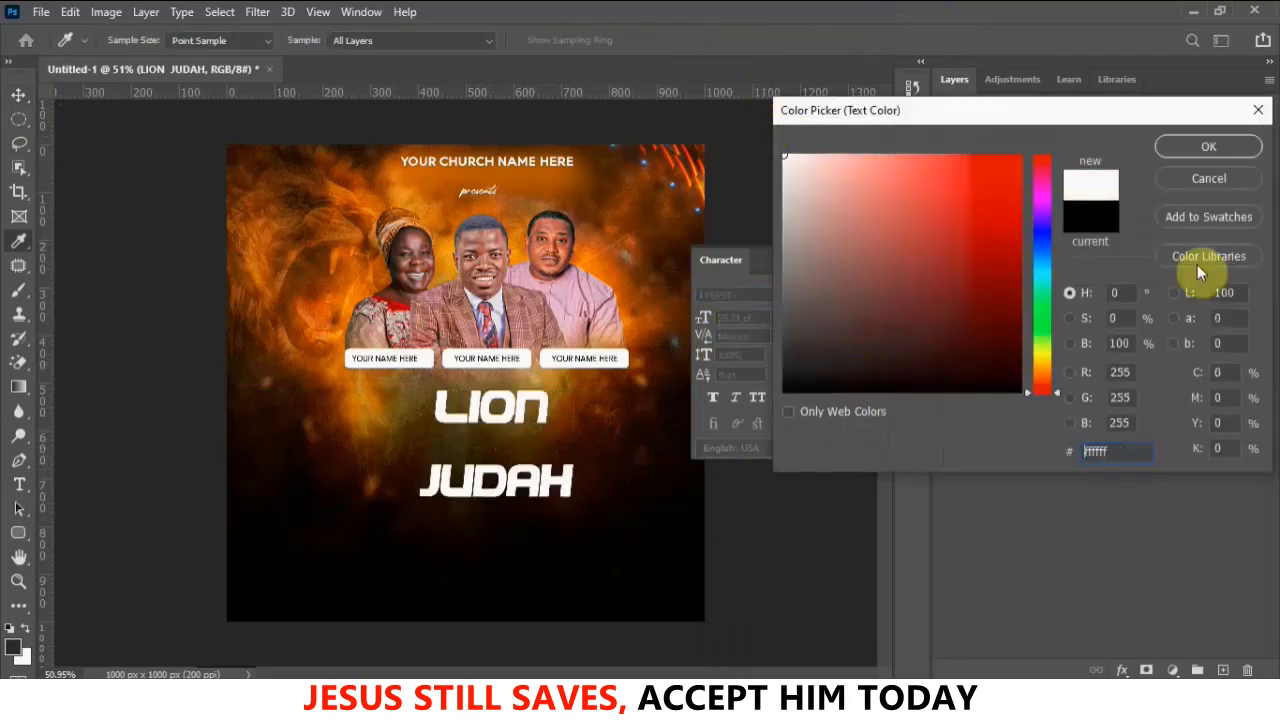
left_click(1206, 148)
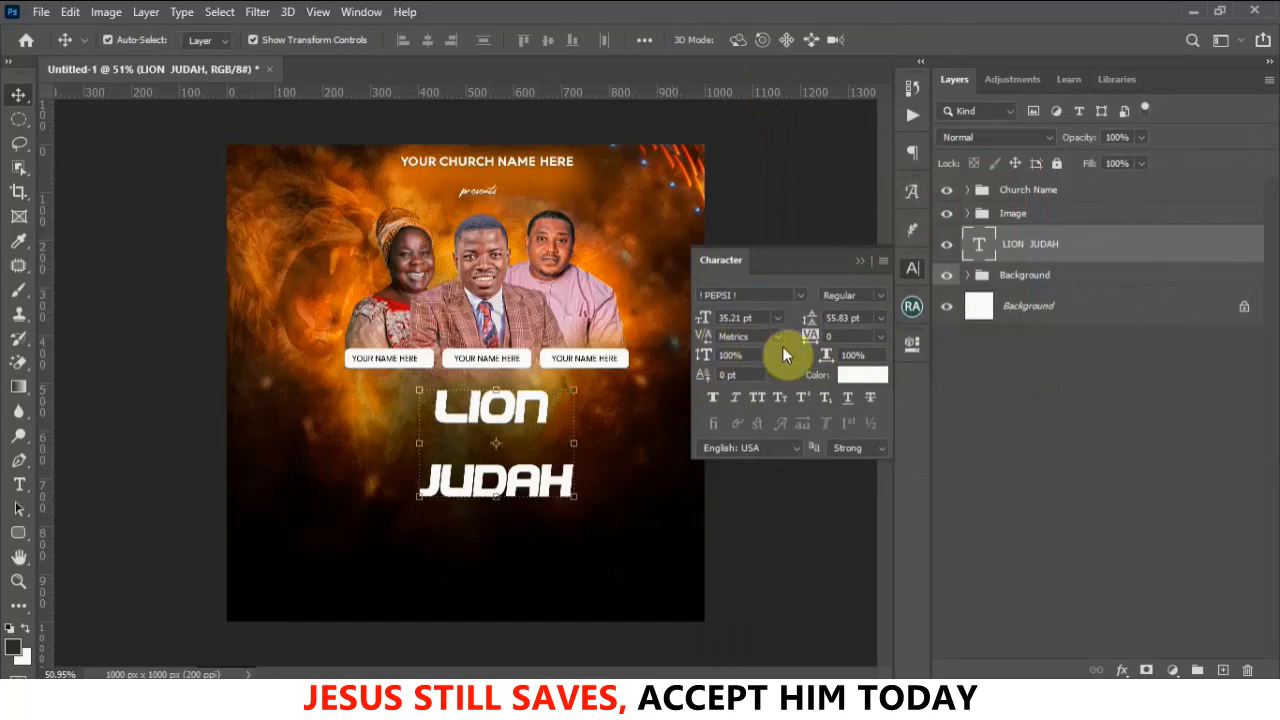
left_click_drag(806, 320, 781, 327)
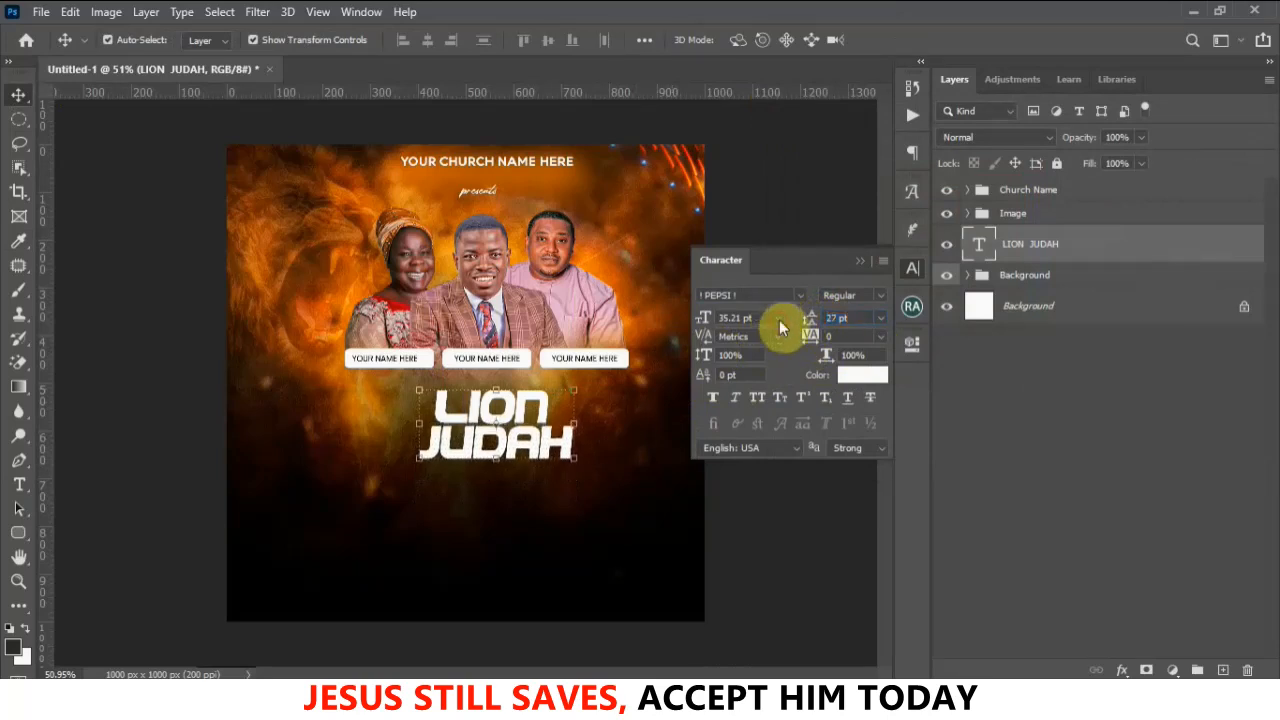
left_click(860, 261)
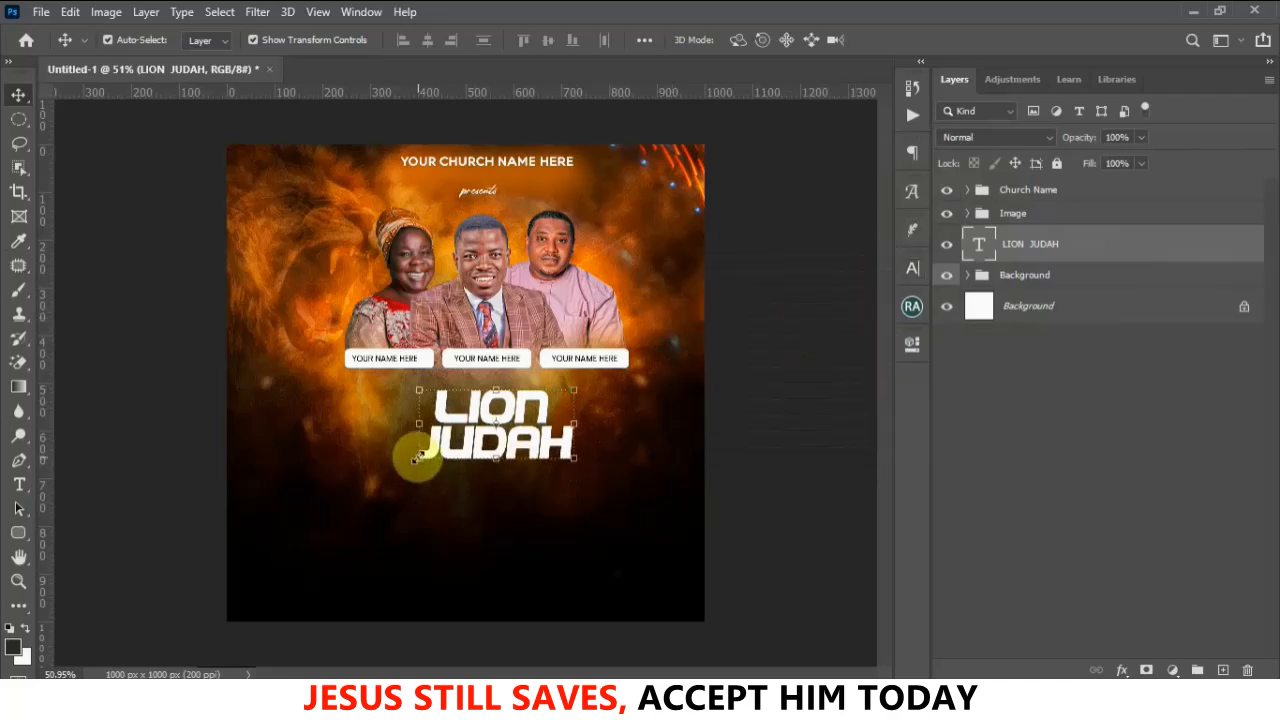
Scale the LION JUDAH text to about 158% and center it on the flyer under the name bars
left_click_drag(418, 458, 314, 481)
mouse_move(476, 487)
left_mouse_down()
mouse_move(503, 471)
mouse_move(492, 476)
left_mouse_up()
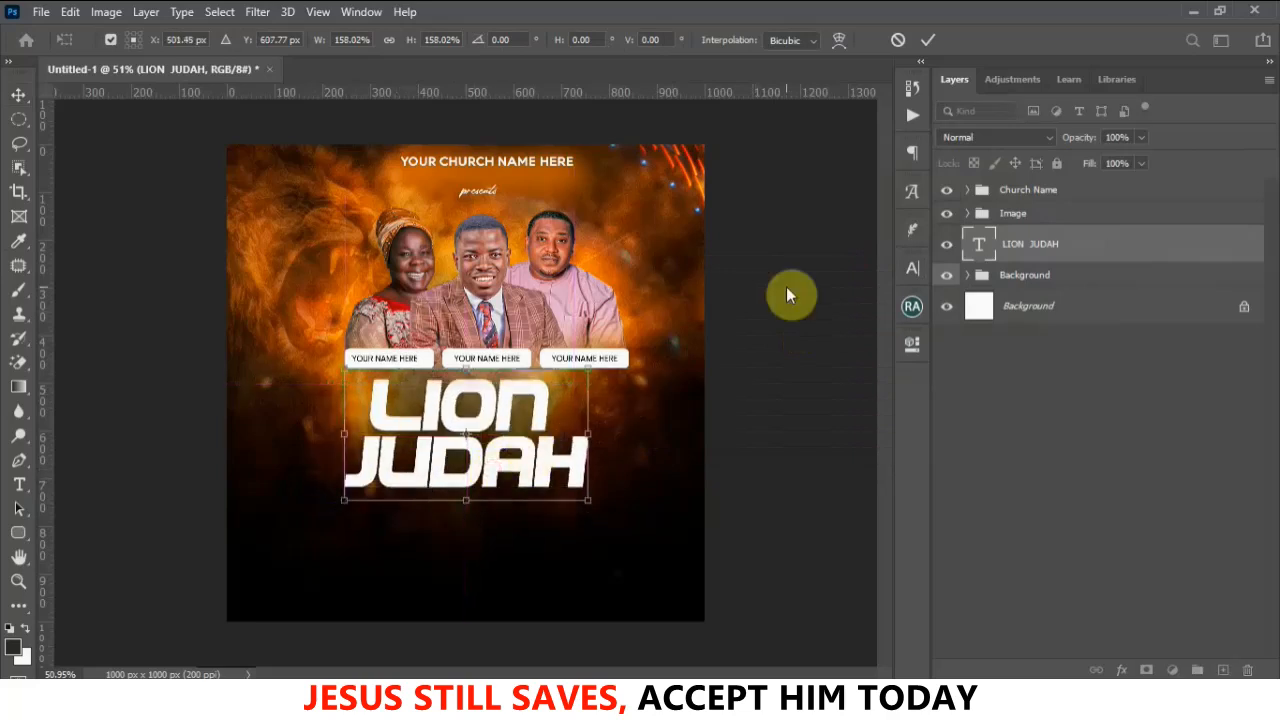
left_click(930, 43)
left_click(737, 371)
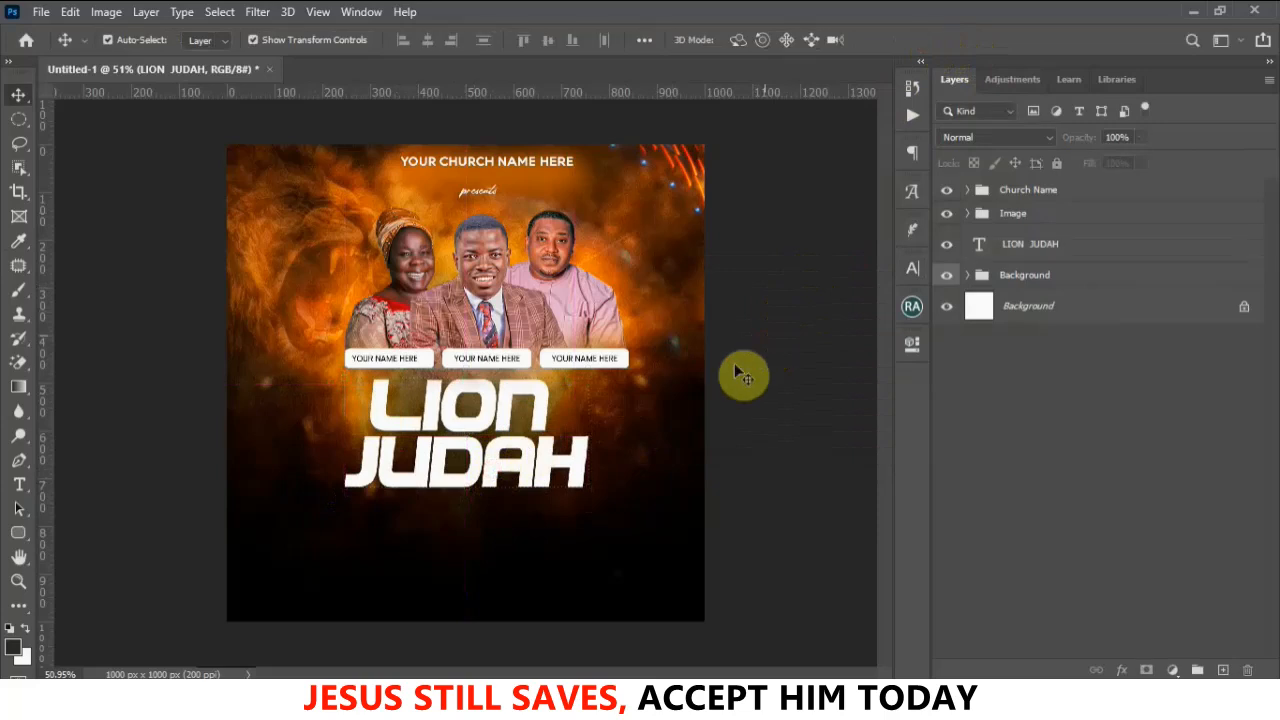
Duplicate the LION JUDAH text layer and hide the original
left_click(560, 467)
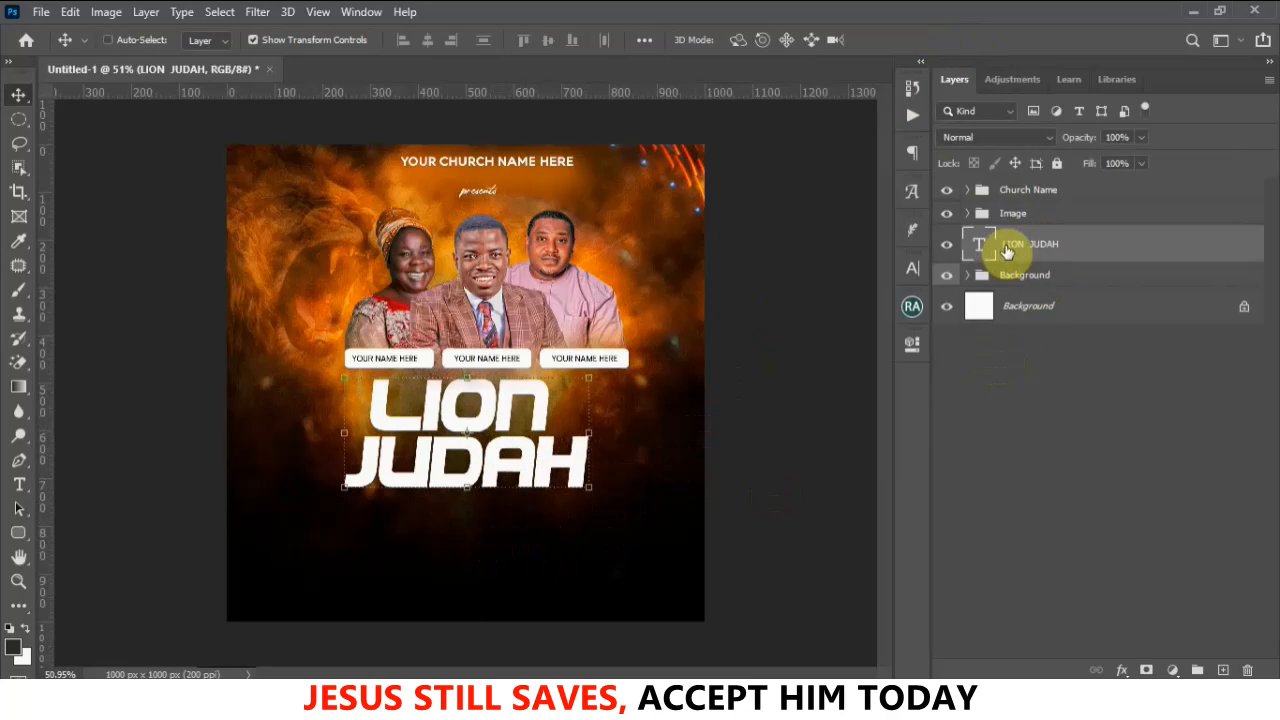
key("ctrl+j")
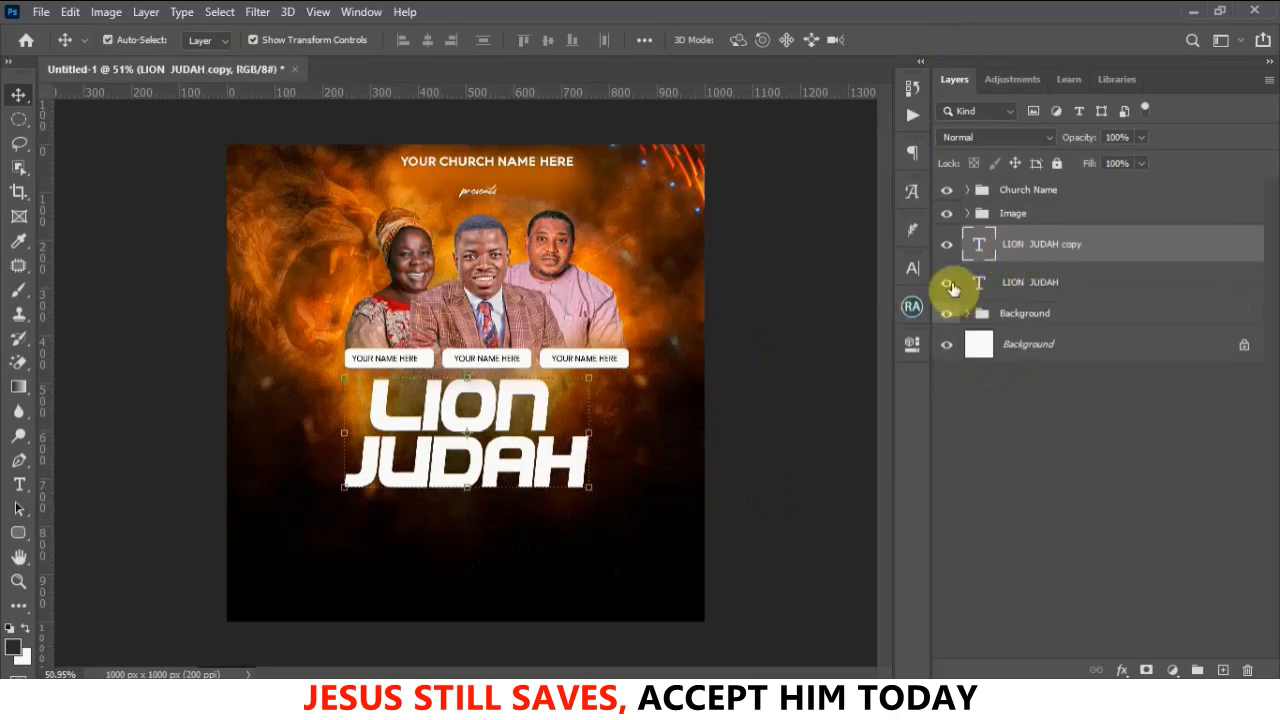
left_click(948, 289)
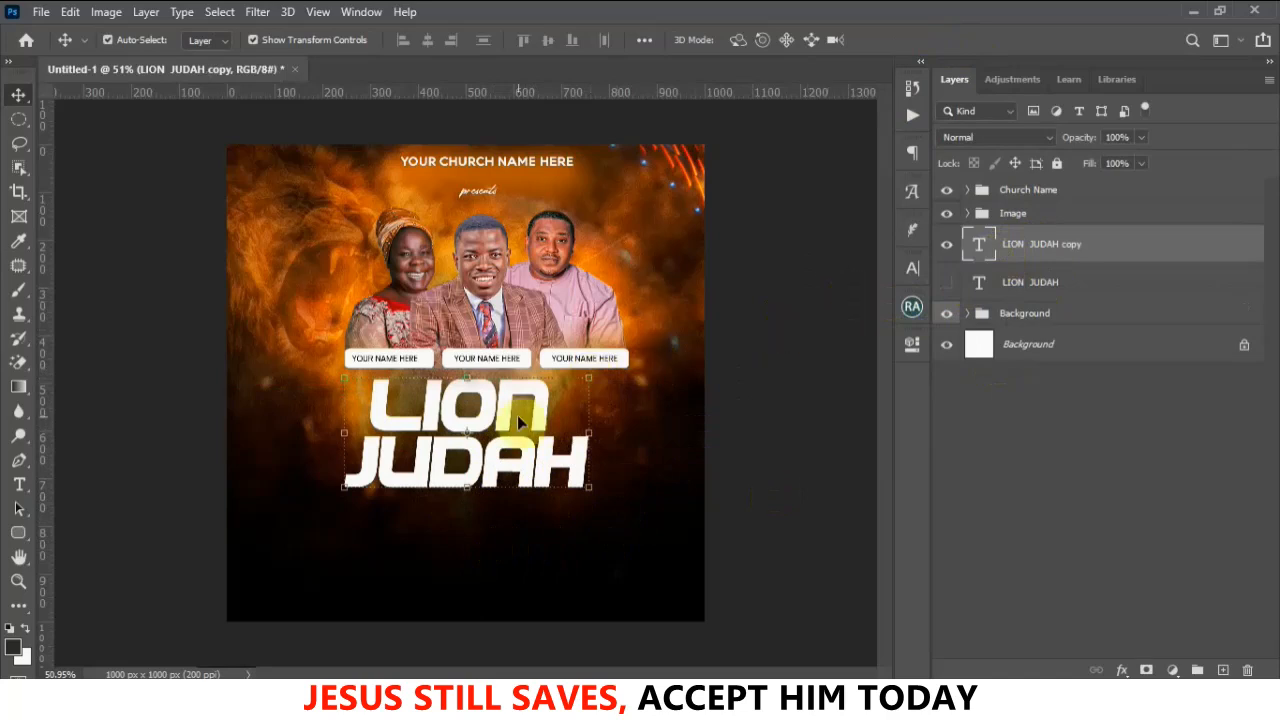
Rasterize the LION JUDAH copy layer
scroll(440, 432, "up", 2)
scroll(440, 432, "up", 1)
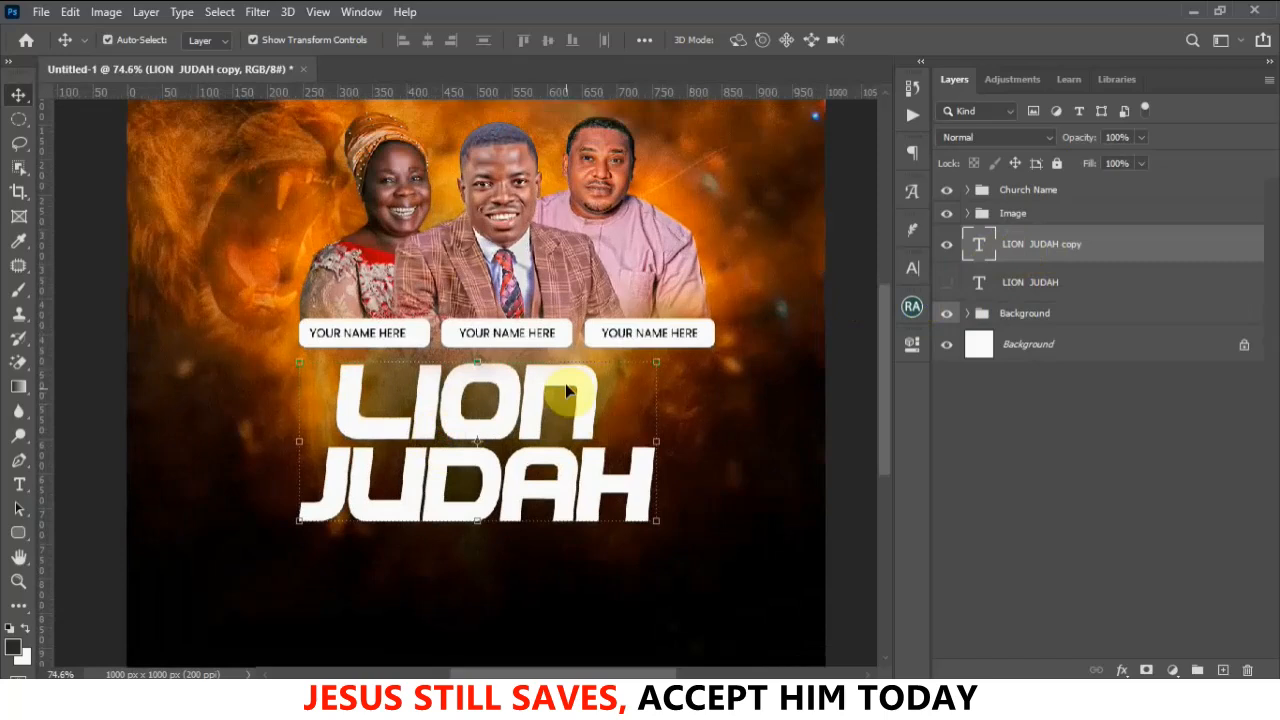
right_click(1070, 250)
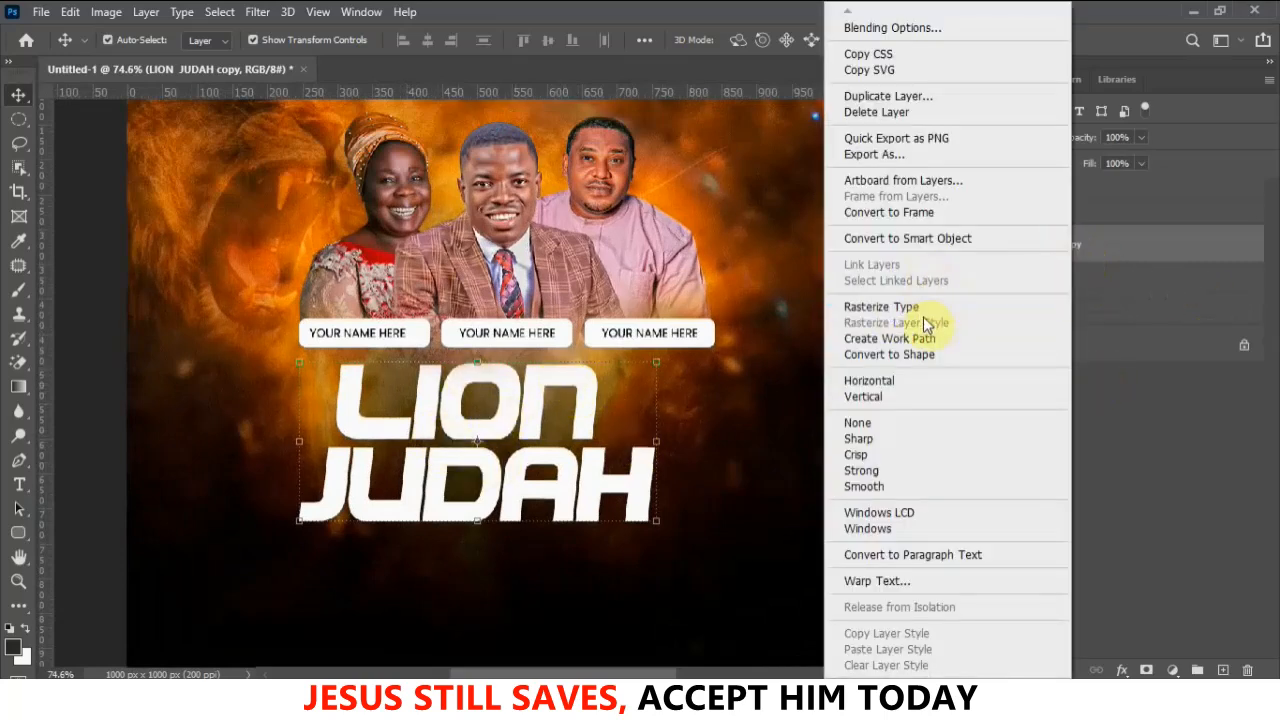
left_click(893, 310)
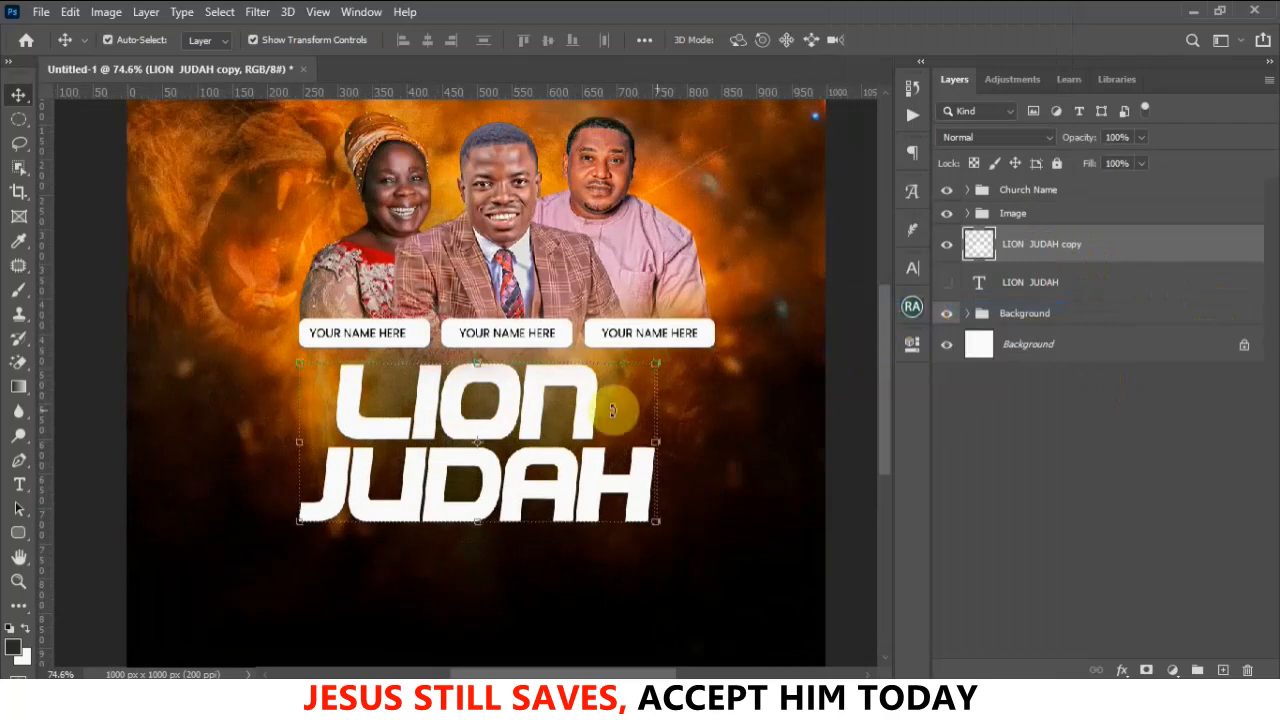
Cut a circular hole with an elliptical selection where the O of LION meets the D of JUDAH
left_click(22, 124)
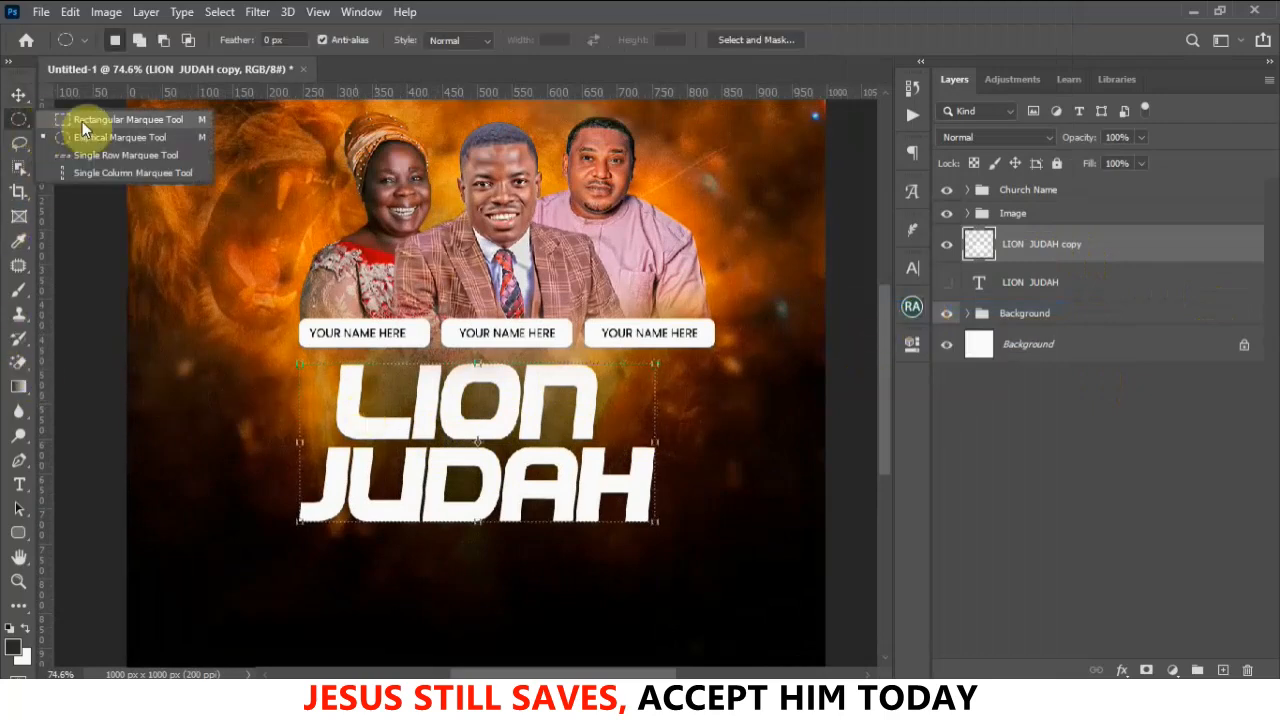
left_click(140, 142)
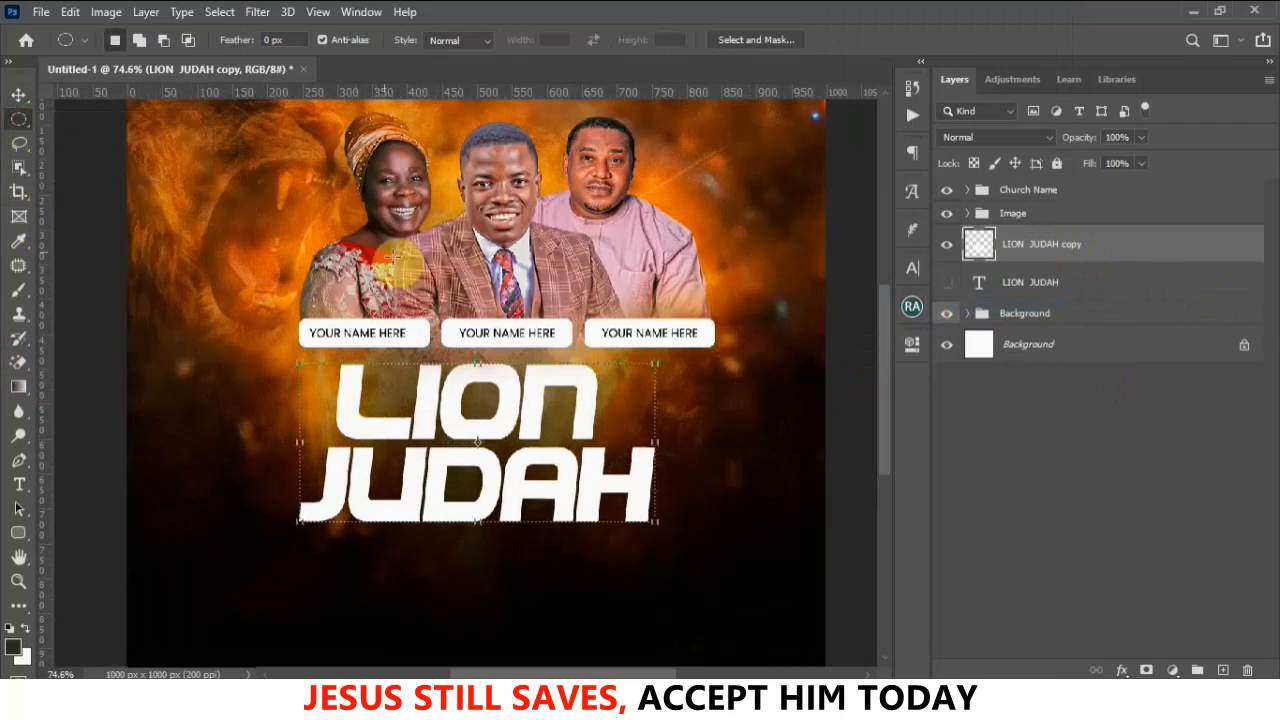
left_click_drag(460, 408, 480, 436)
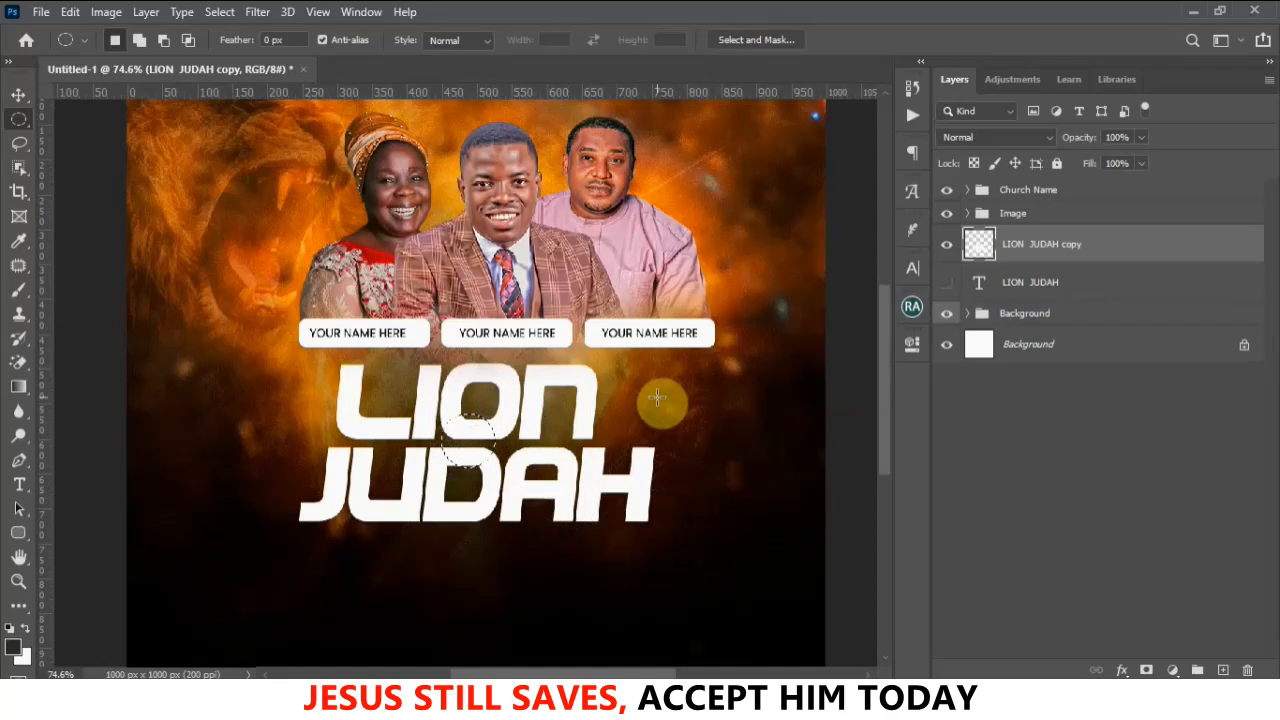
key("Delete")
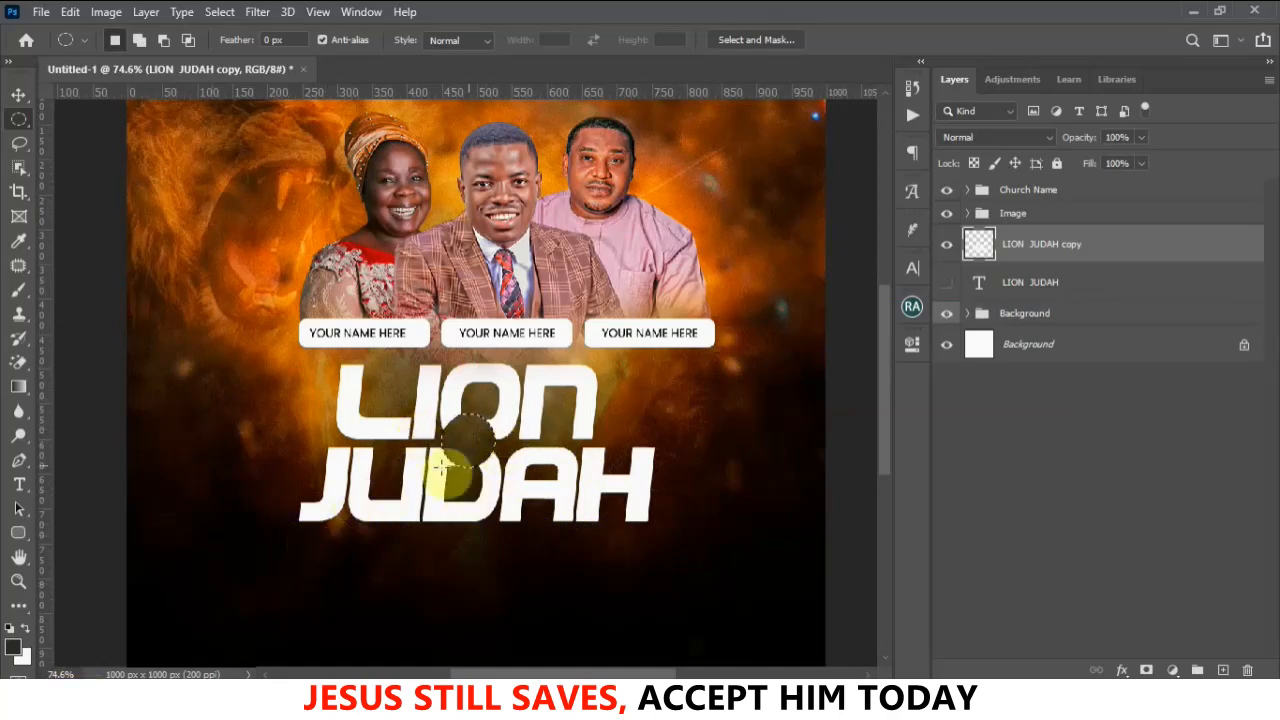
Fill the circular selection with white (#ffffff) on a new layer and deselect it
left_click(1224, 670)
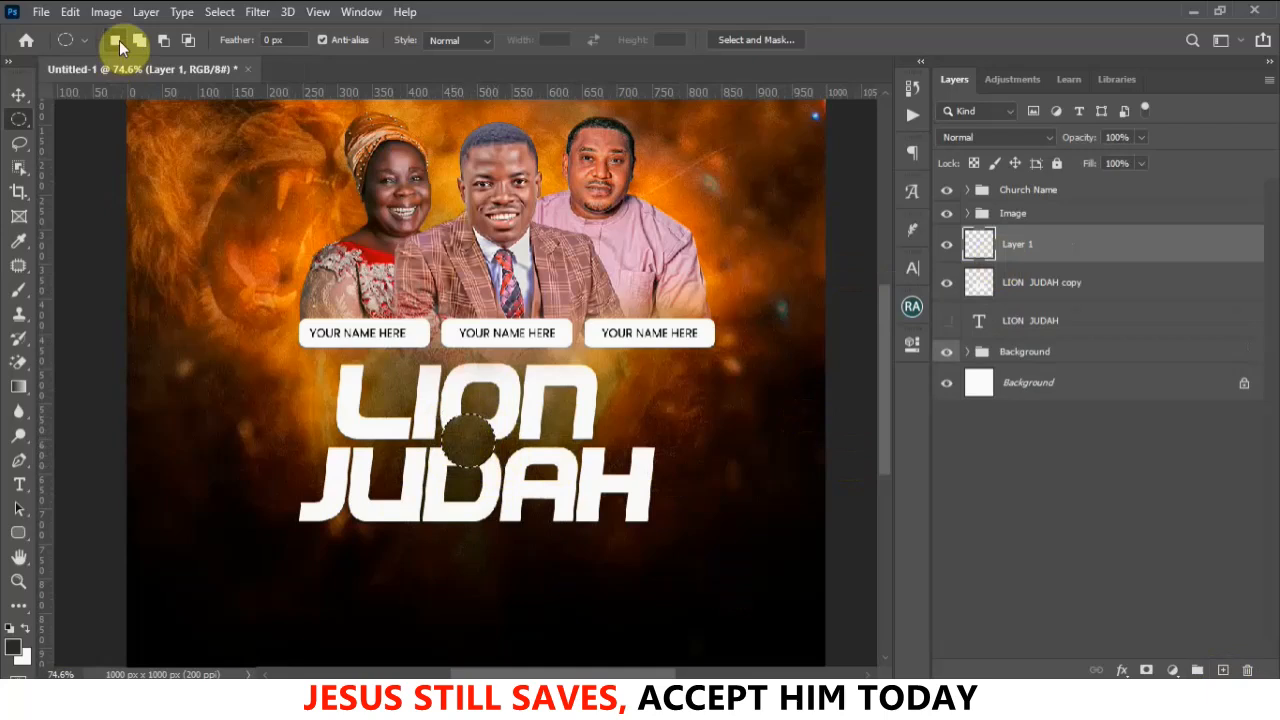
left_click(70, 14)
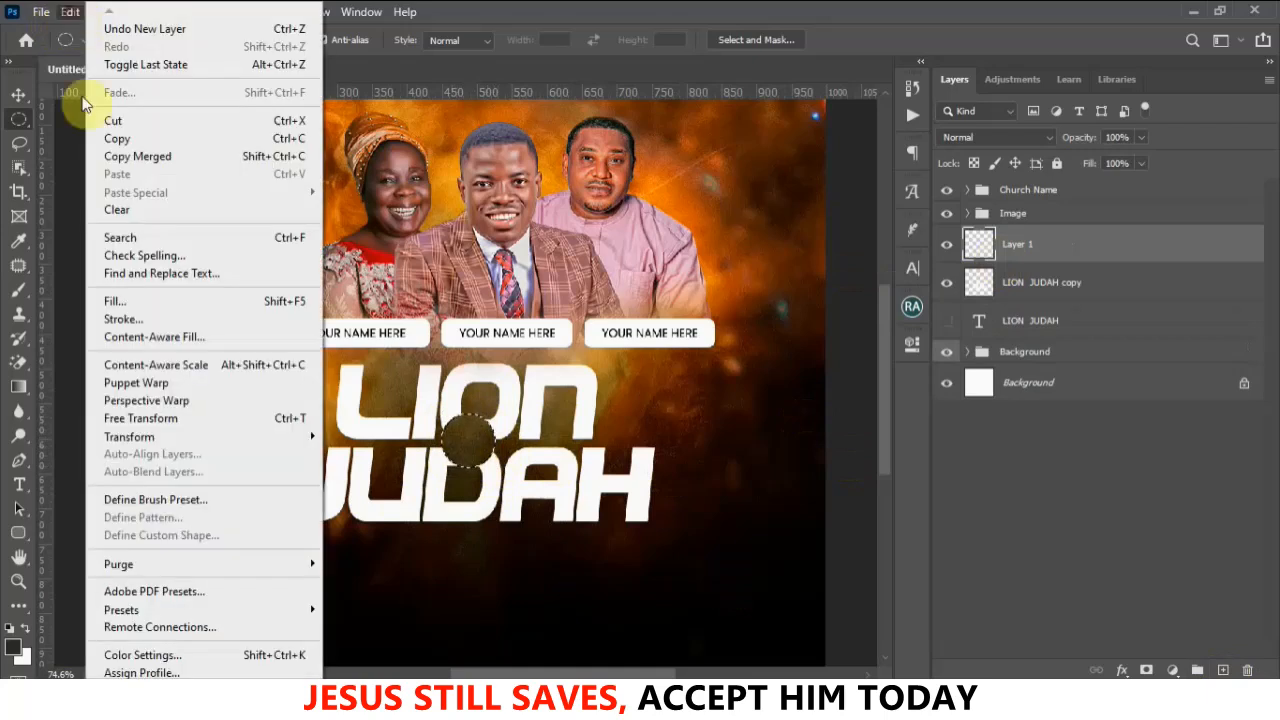
left_click(110, 298)
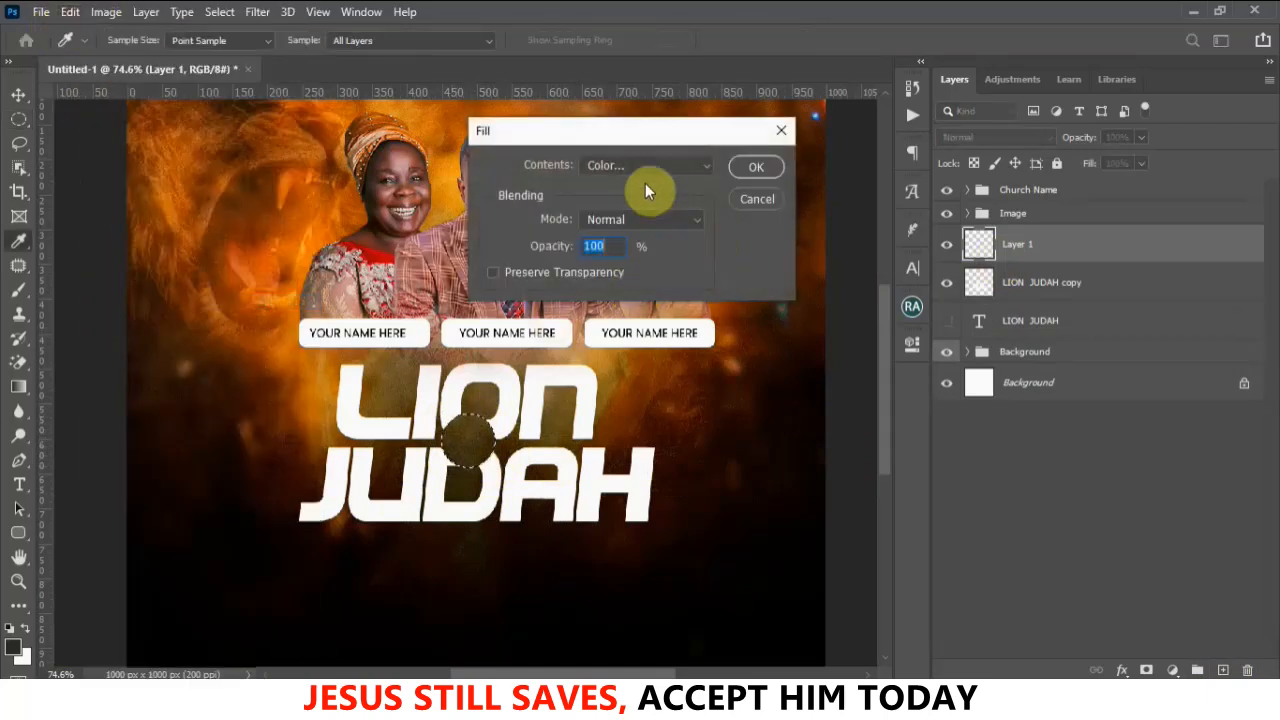
left_click(647, 169)
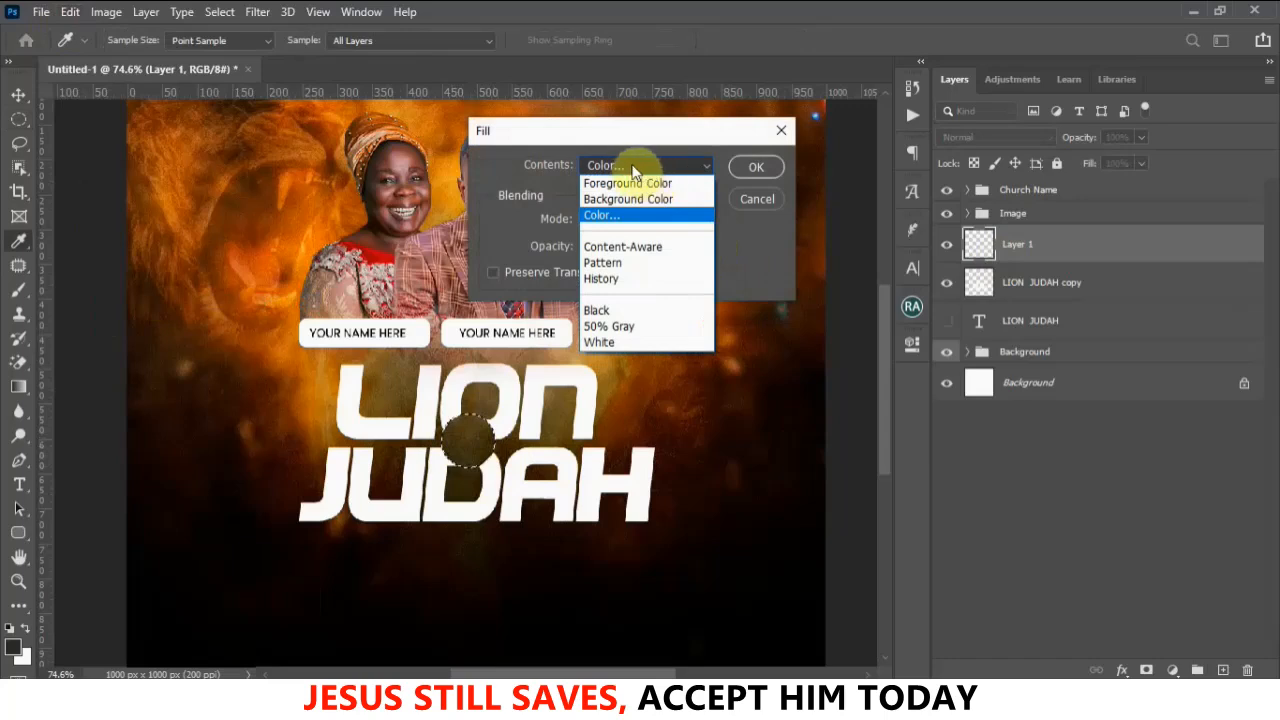
left_click(608, 214)
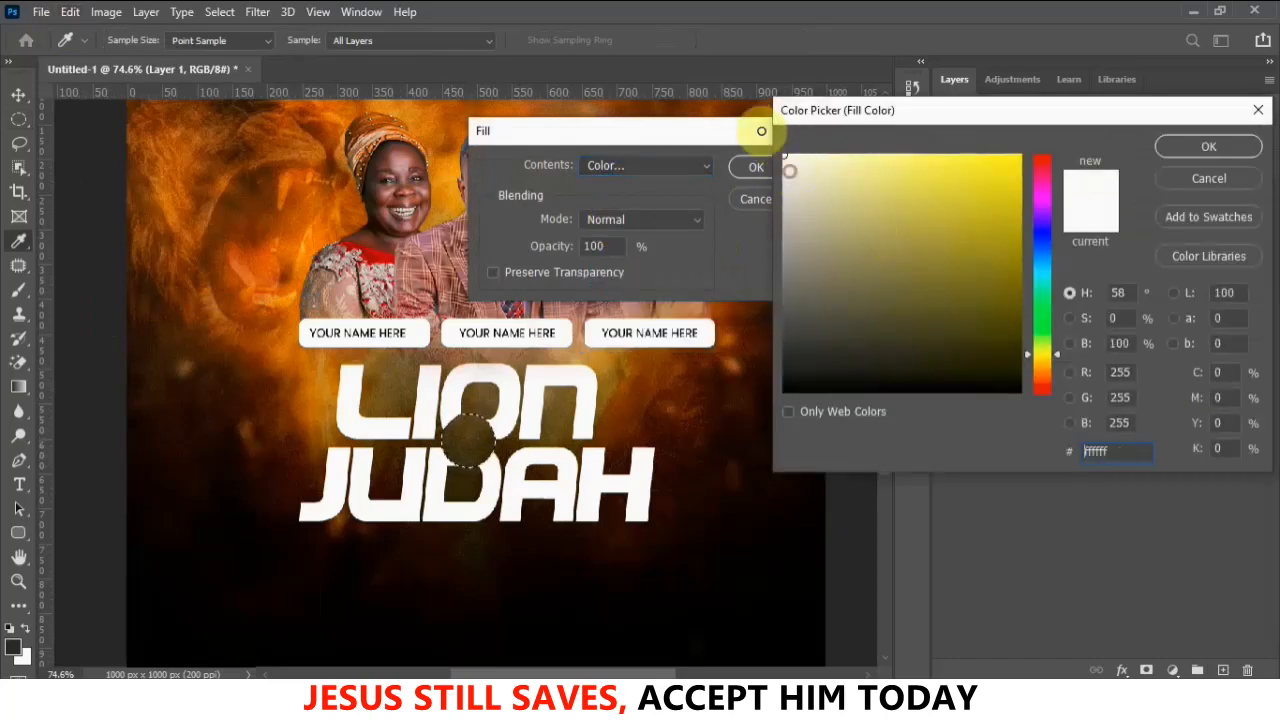
left_click(1210, 143)
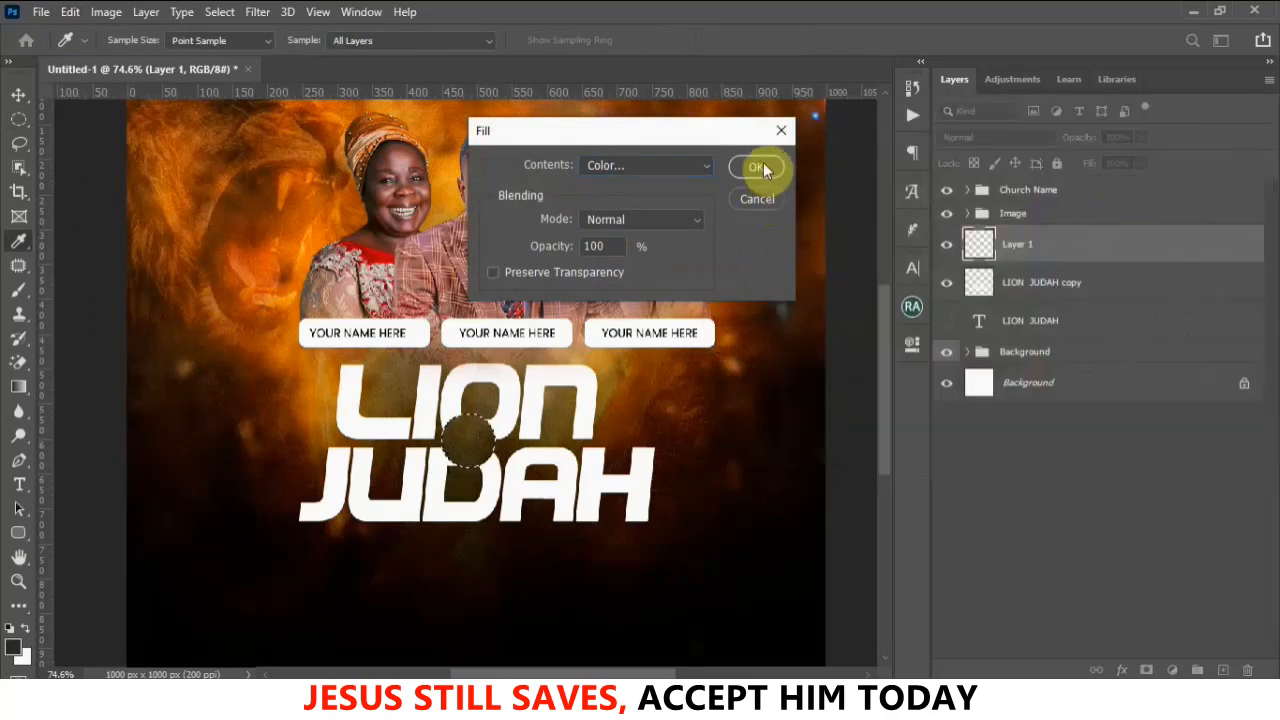
left_click(760, 168)
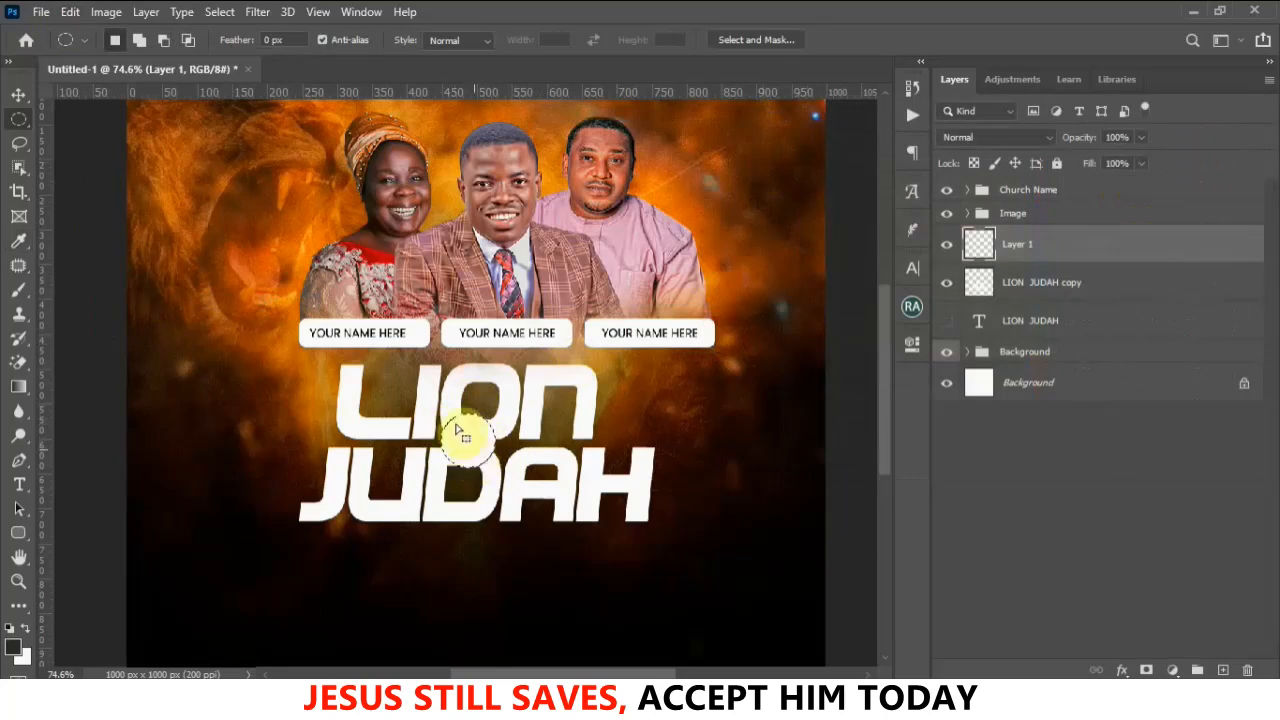
key("ctrl+d")
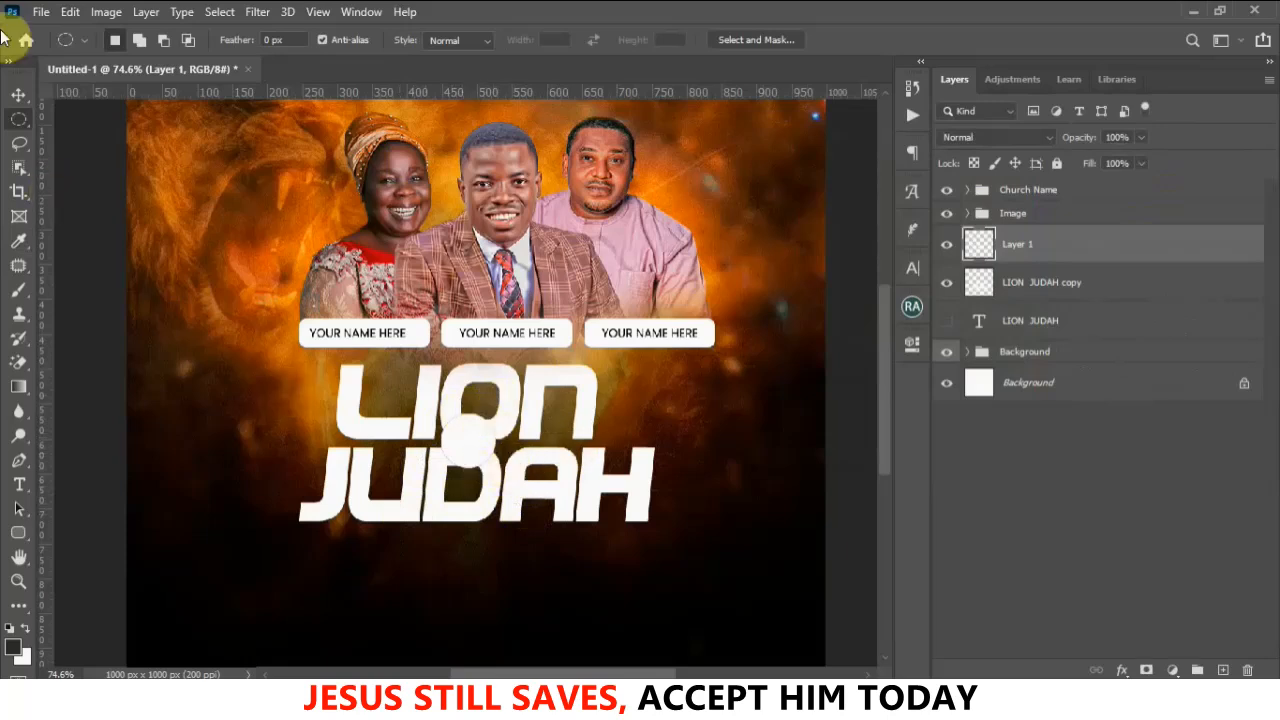
Scale the white circle to about 78% and place it inside the circular hole between LION and JUDAH
left_click(18, 94)
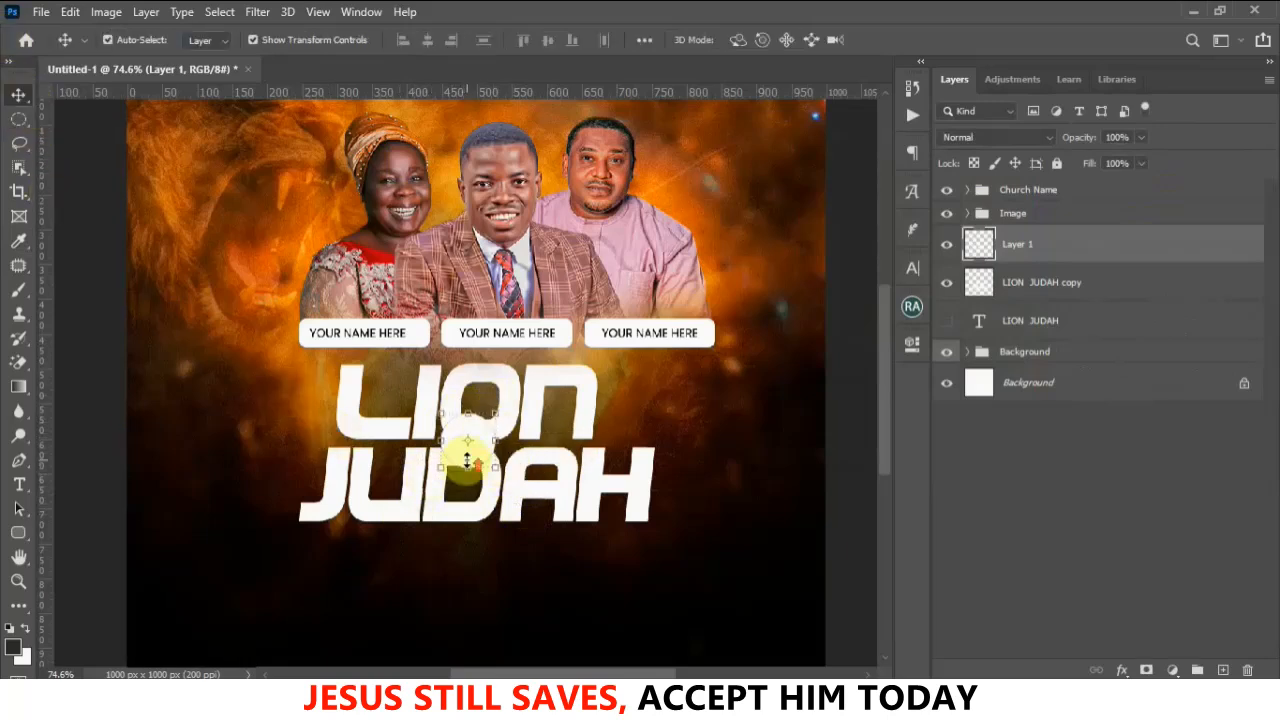
scroll(466, 449, "up", 4)
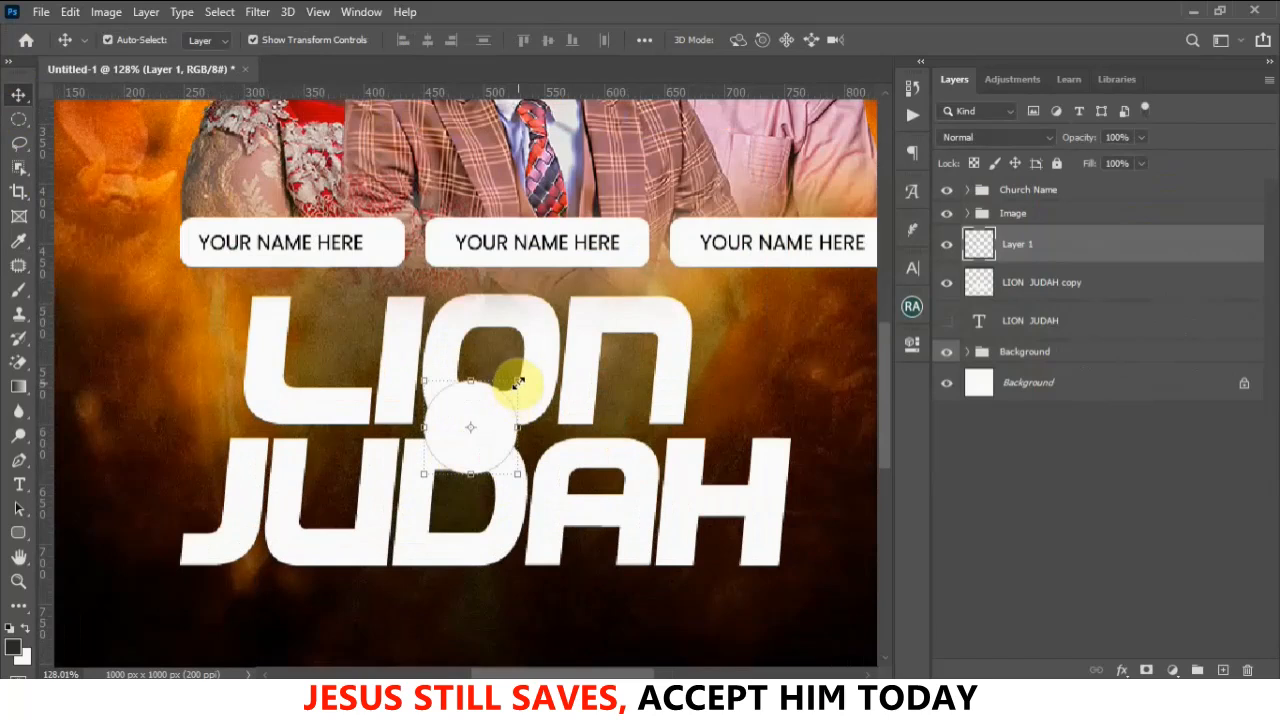
mouse_move(518, 384)
left_mouse_down()
mouse_move(503, 376)
mouse_move(487, 430)
mouse_move(510, 397)
left_mouse_up()
left_click(923, 40)
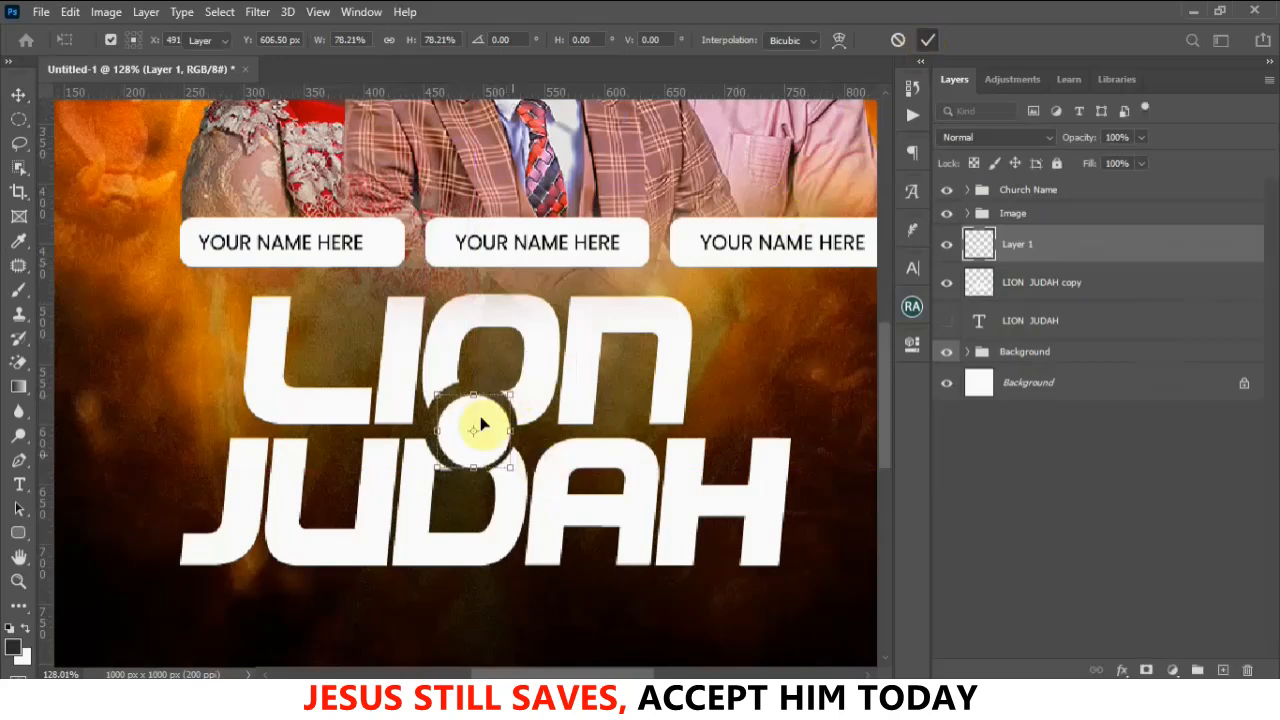
Nudge the white circle until it is centred inside the circular hole, leaving an even dark ring around it
scroll(480, 423, "up", 5)
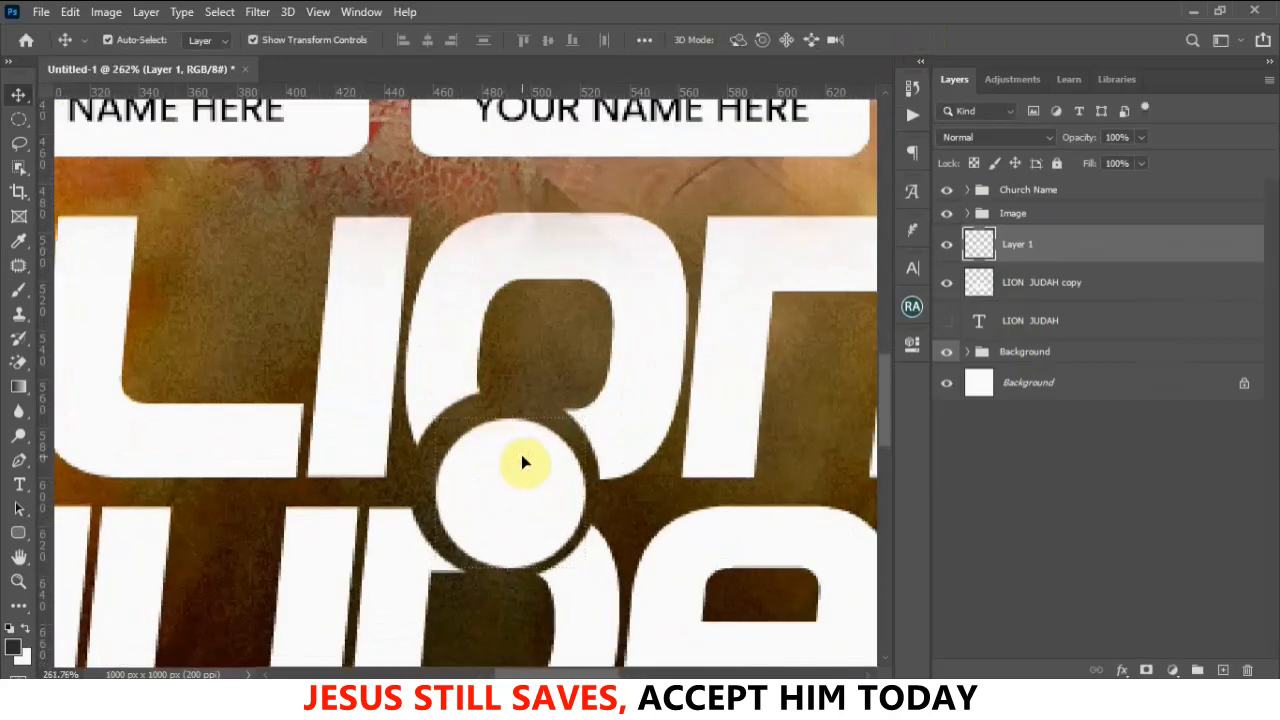
left_click_drag(521, 454, 519, 458)
key("Up")
key("Up")
key("Left")
key("Left")
key("Left")
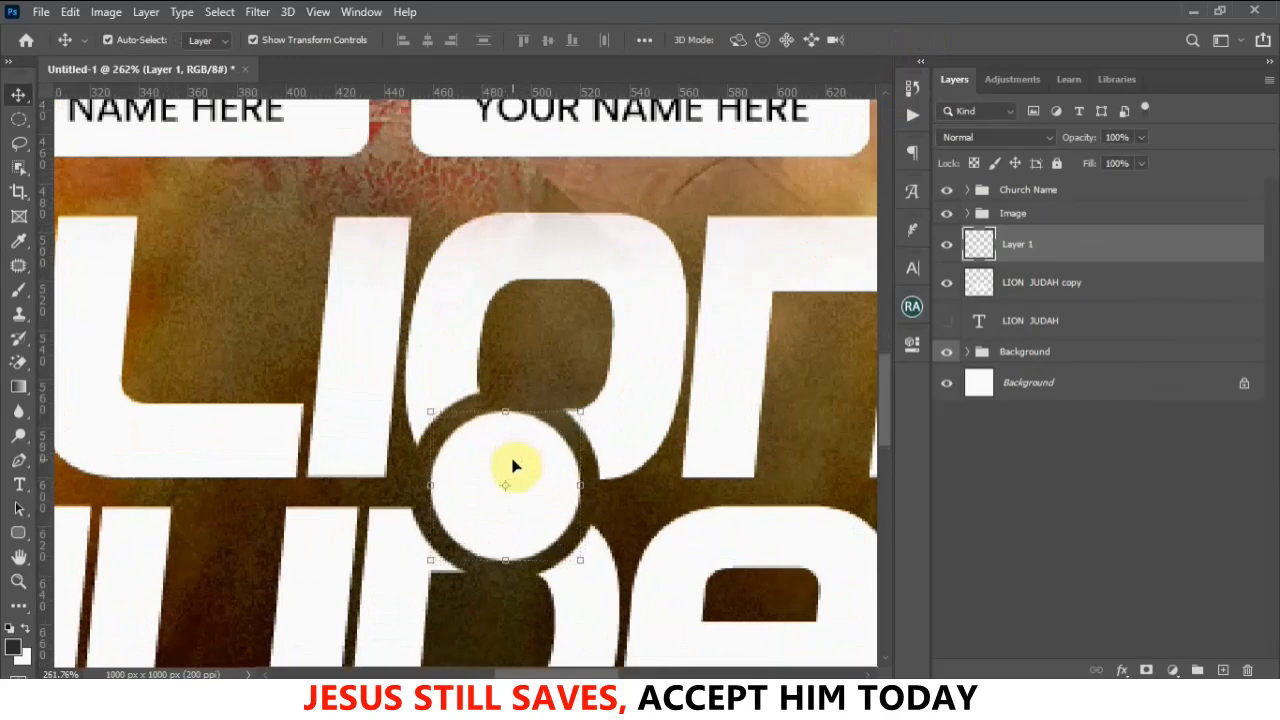
key("Up")
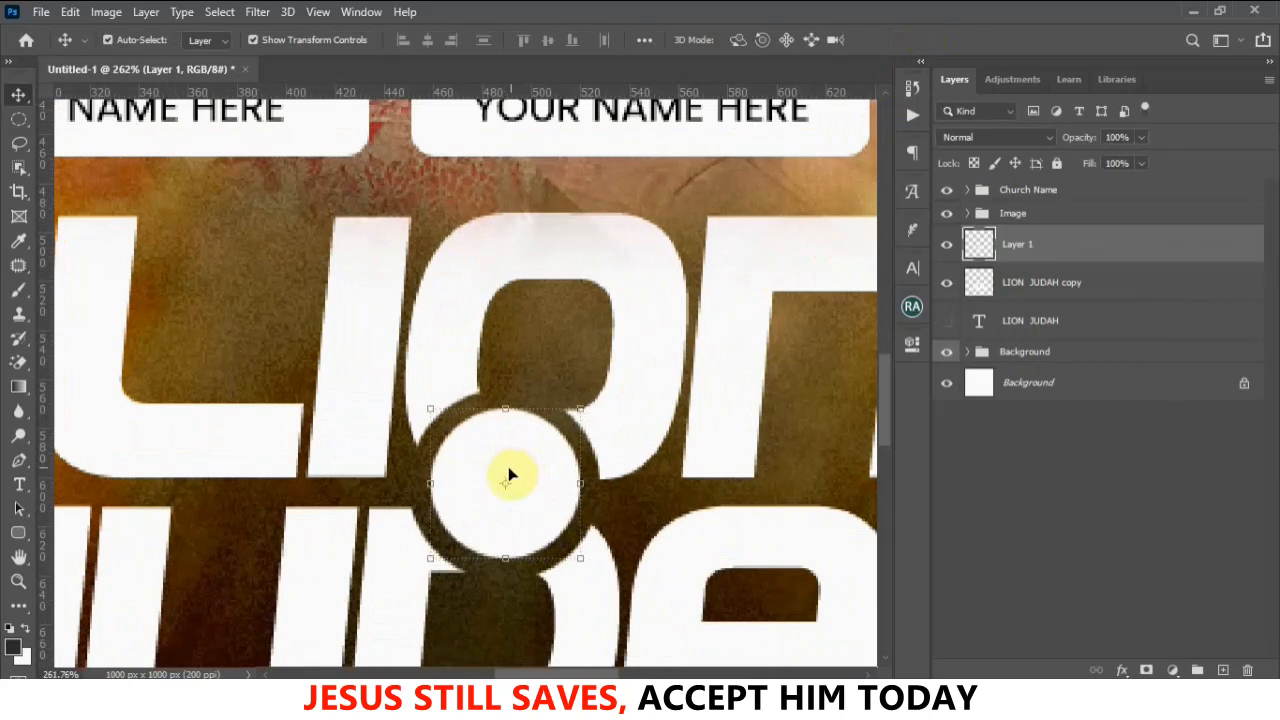
key("Down")
key("Left")
scroll(514, 467, "down", 5)
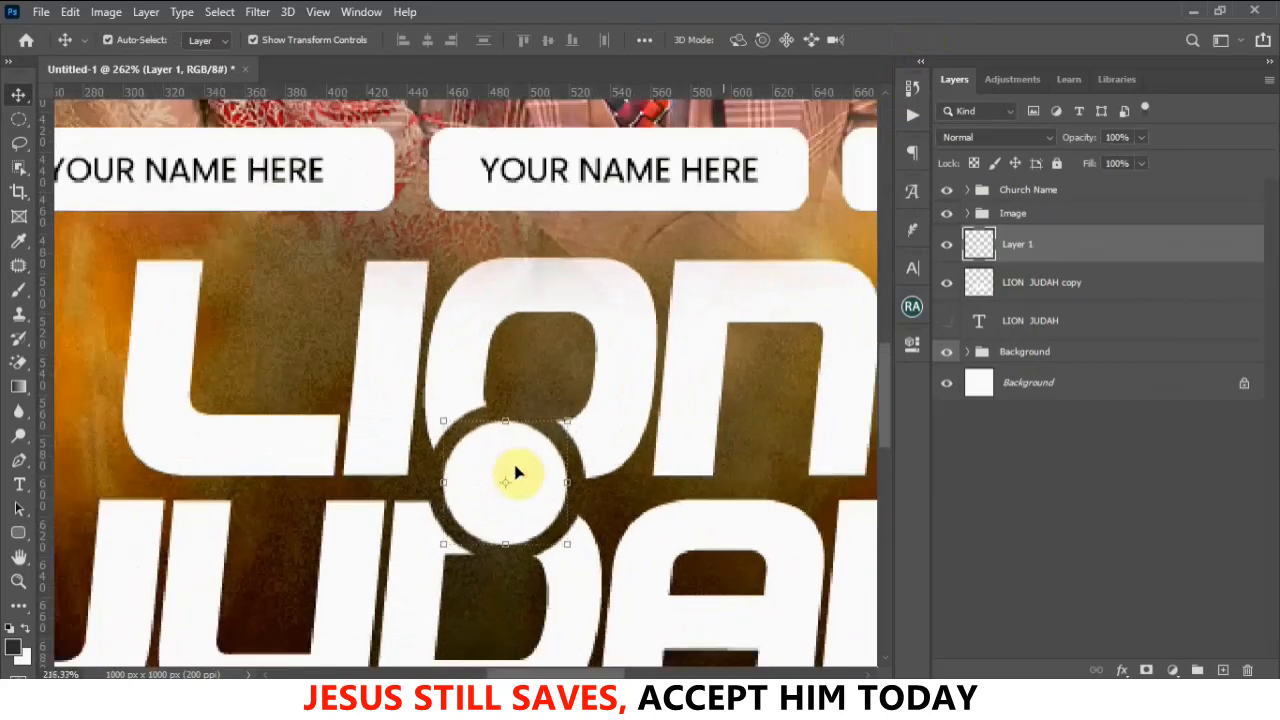
left_click(530, 490)
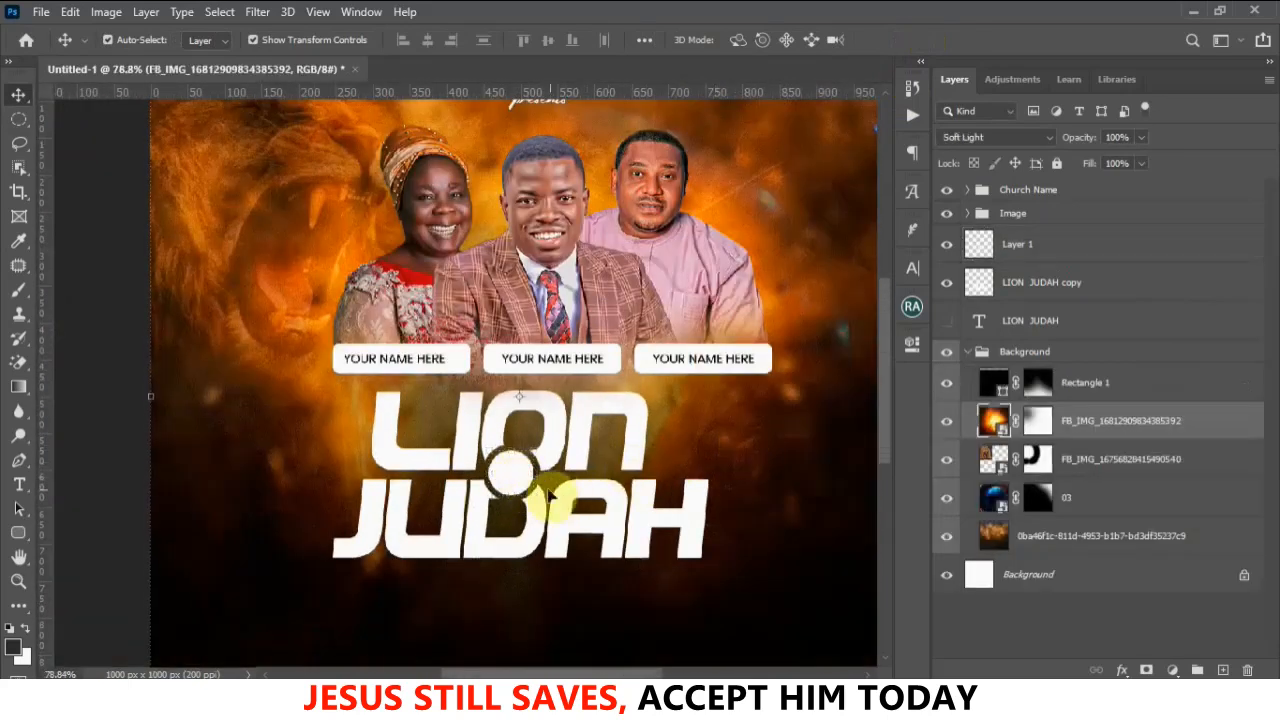
left_click(505, 476)
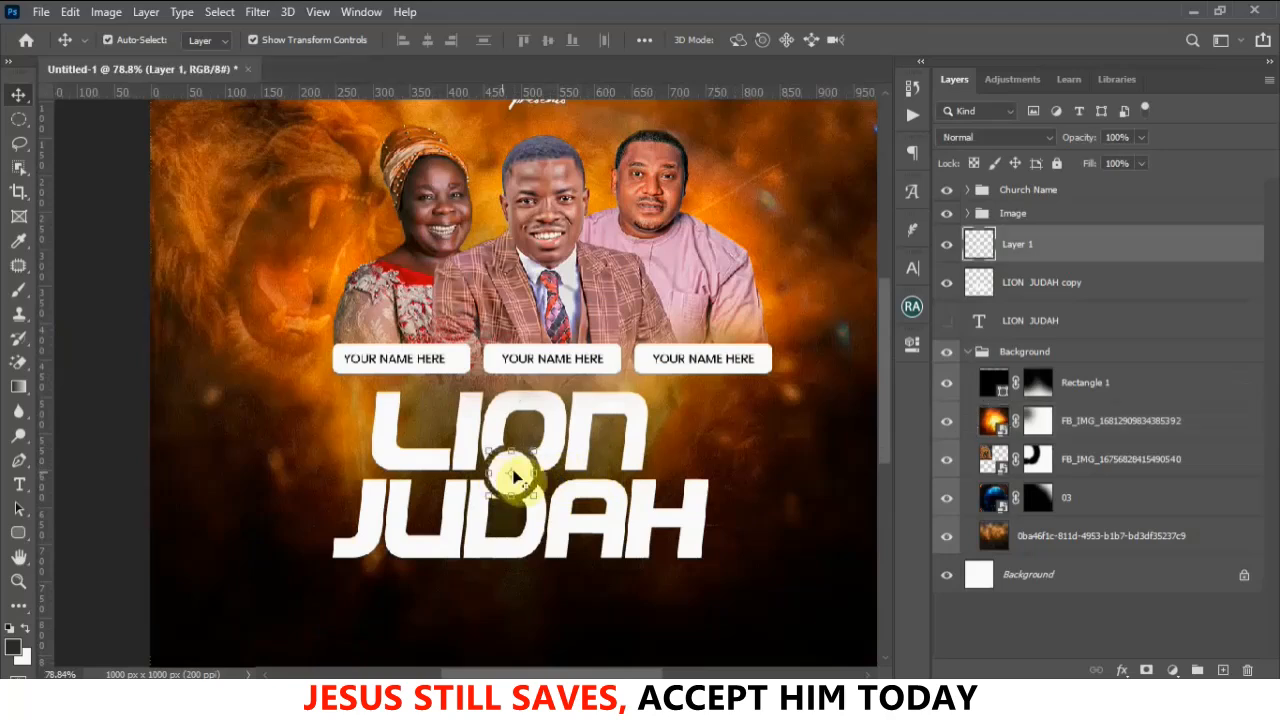
Add a new text layer reading "Of" on the white circle
left_click(20, 486)
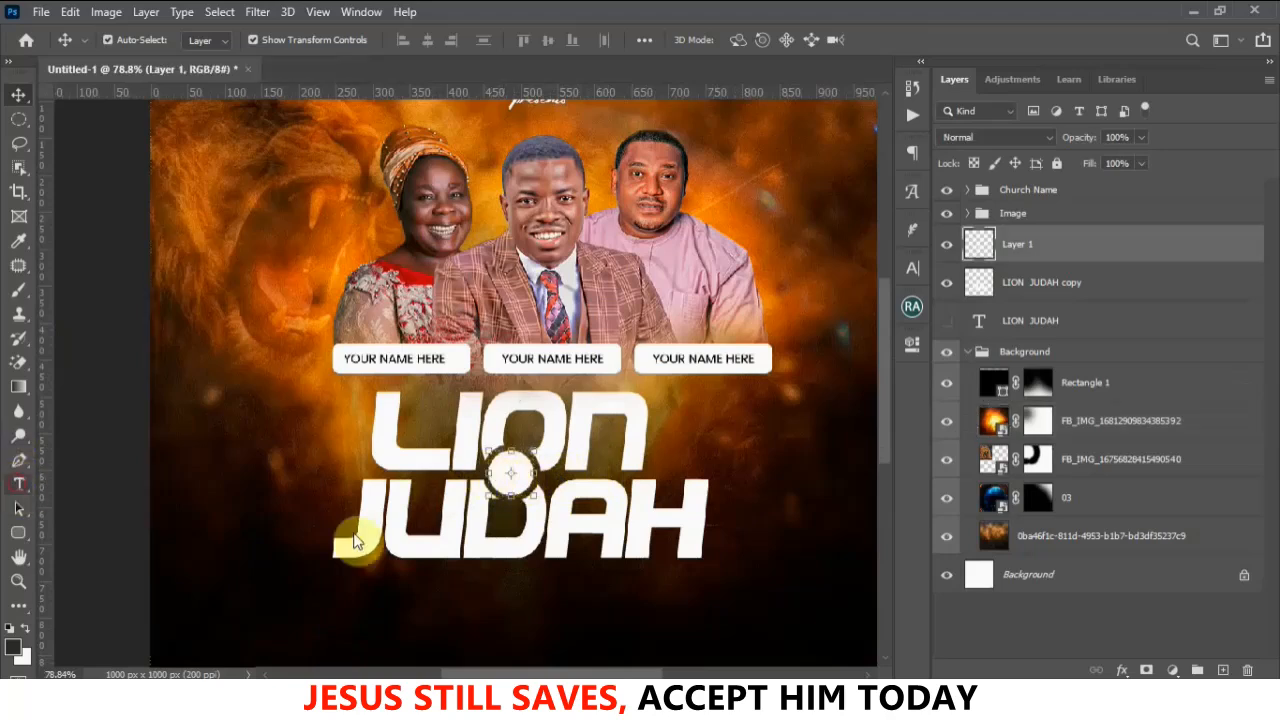
scroll(522, 476, "up", 2)
scroll(522, 476, "up", 3)
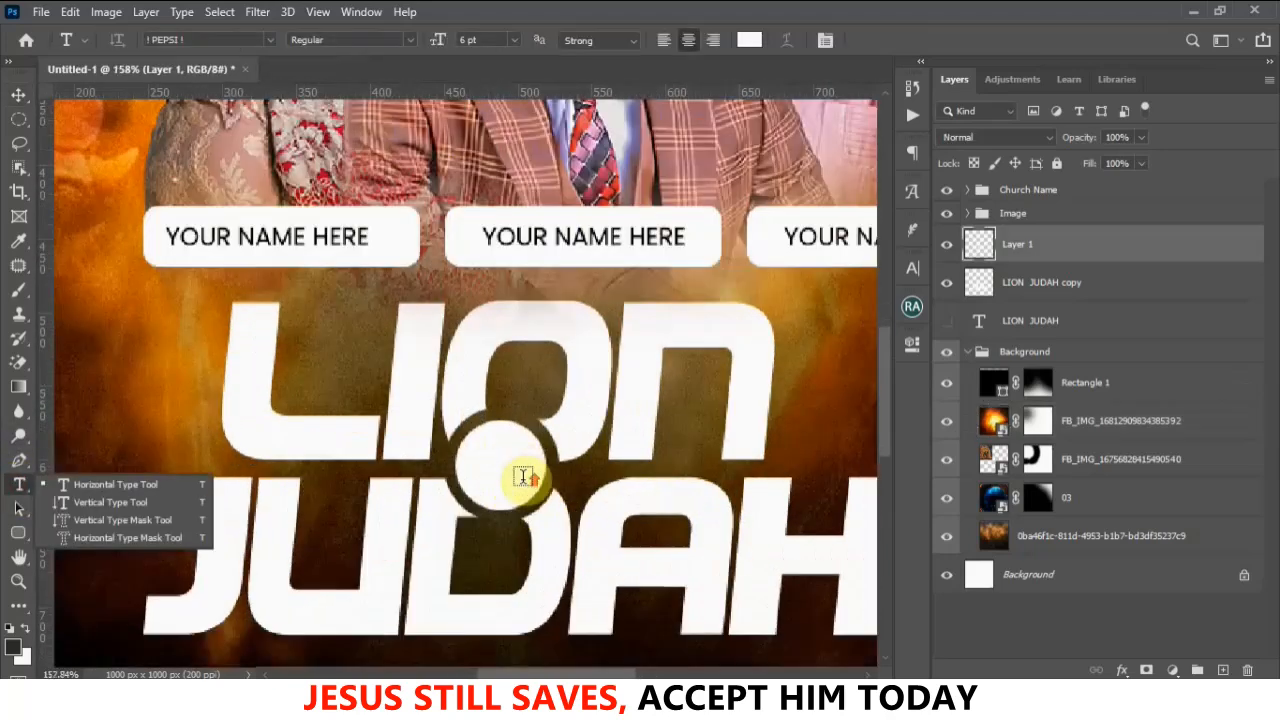
left_click(503, 467)
left_click(501, 465)
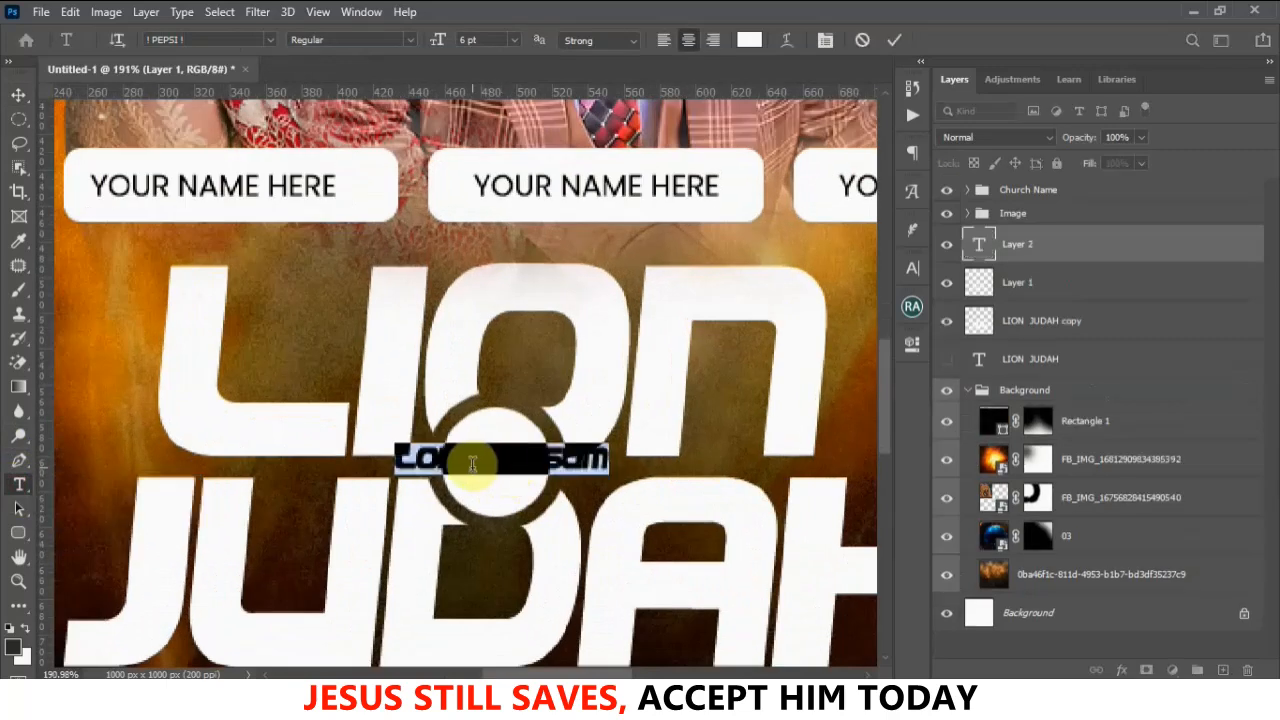
key("BackSpace")
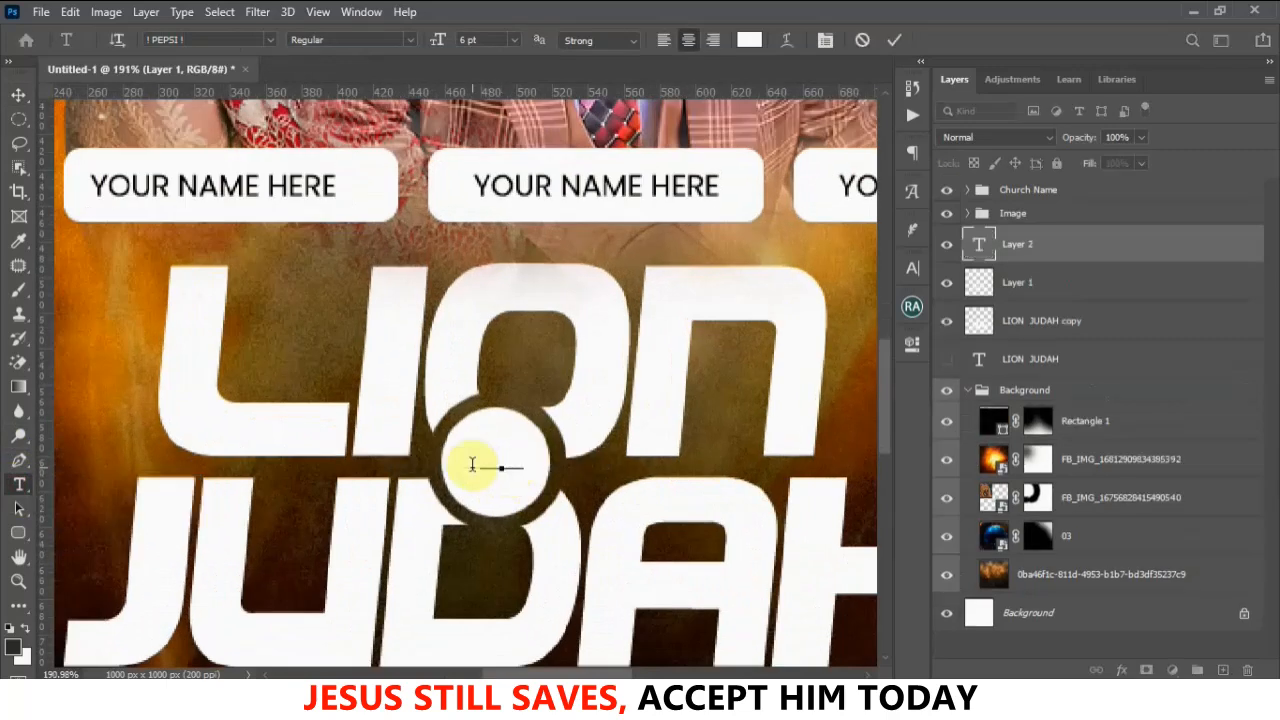
left_click(893, 40)
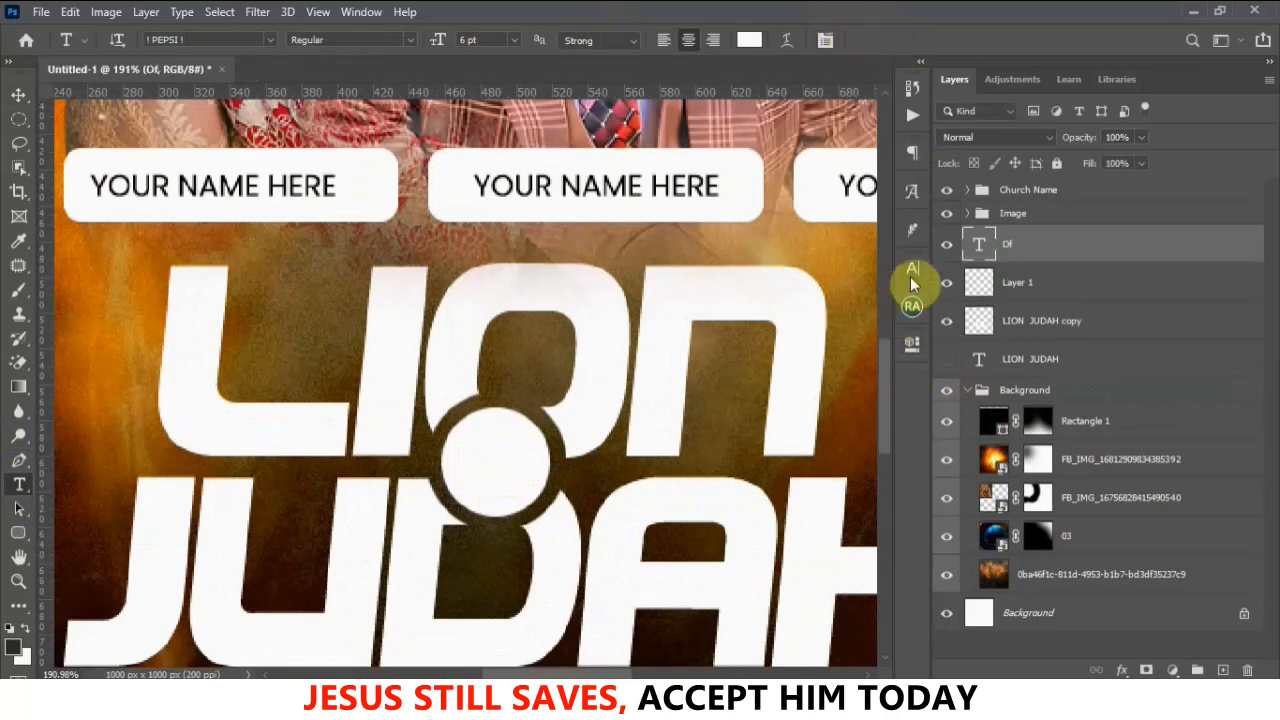
Change the colour of the "Of" text to black
left_click(911, 271)
left_click(863, 370)
left_click_drag(802, 371, 1088, 454)
left_click(1189, 151)
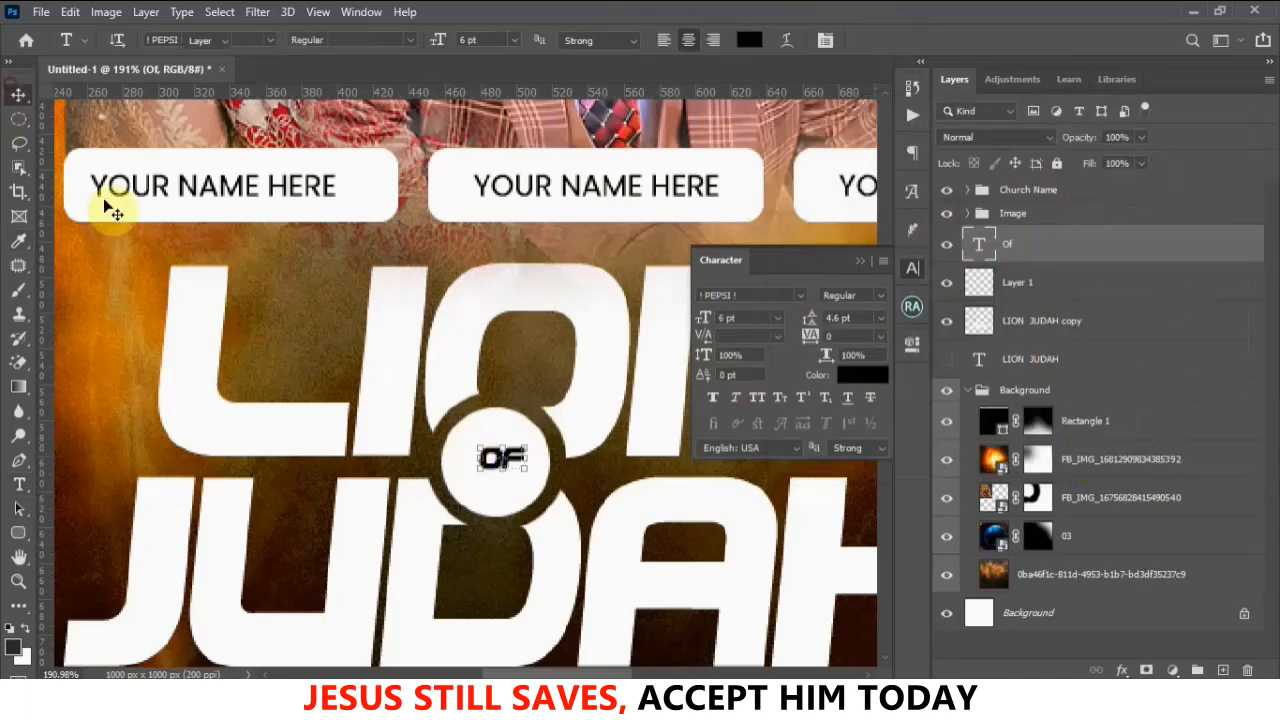
Scale the "Of" text to about 177.5% and centre it inside the white circle
left_click_drag(474, 449, 443, 419)
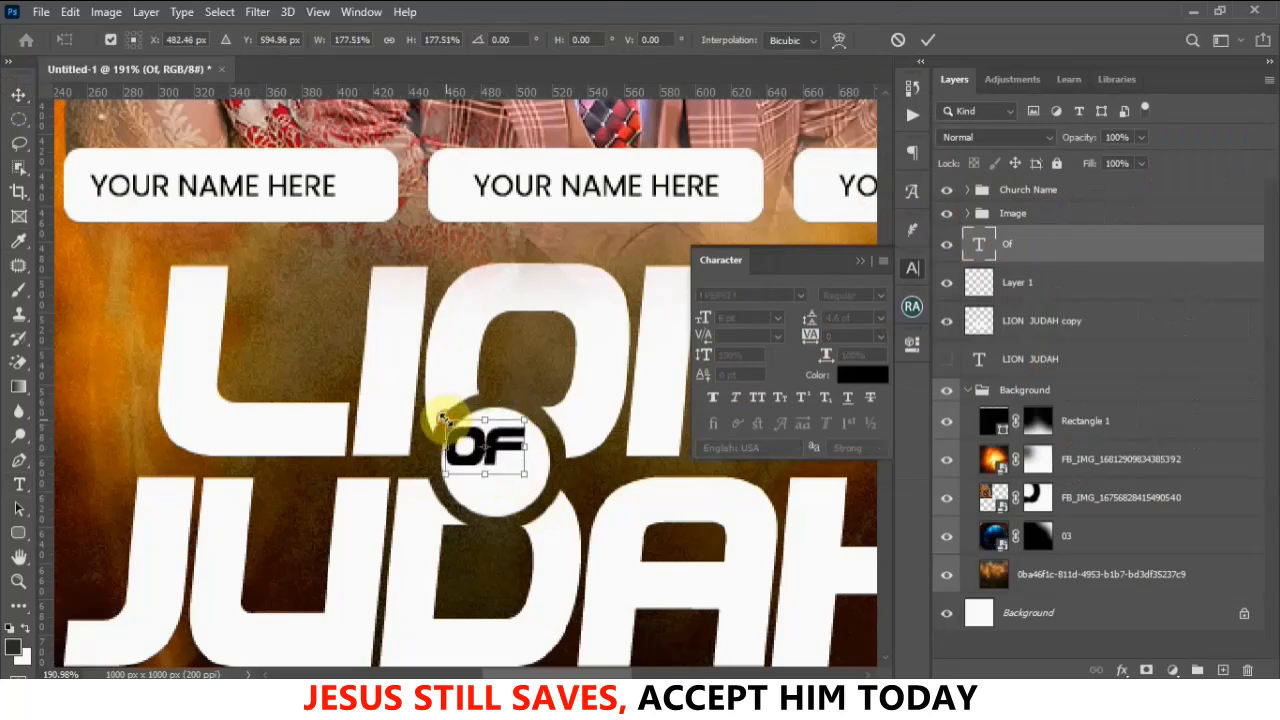
left_click_drag(499, 452, 509, 465)
left_click(857, 262)
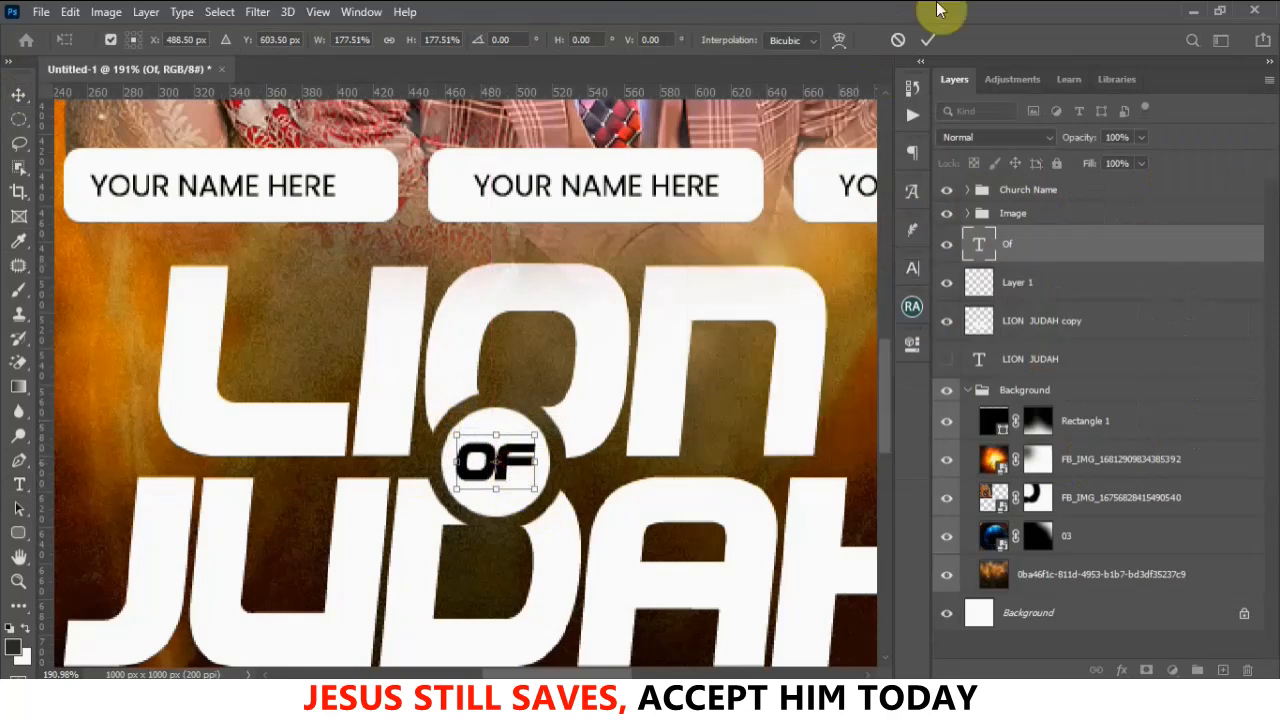
left_click(928, 40)
Check how the title and its "Of" badge look up close and within the whole flyer
scroll(585, 362, "down", 2)
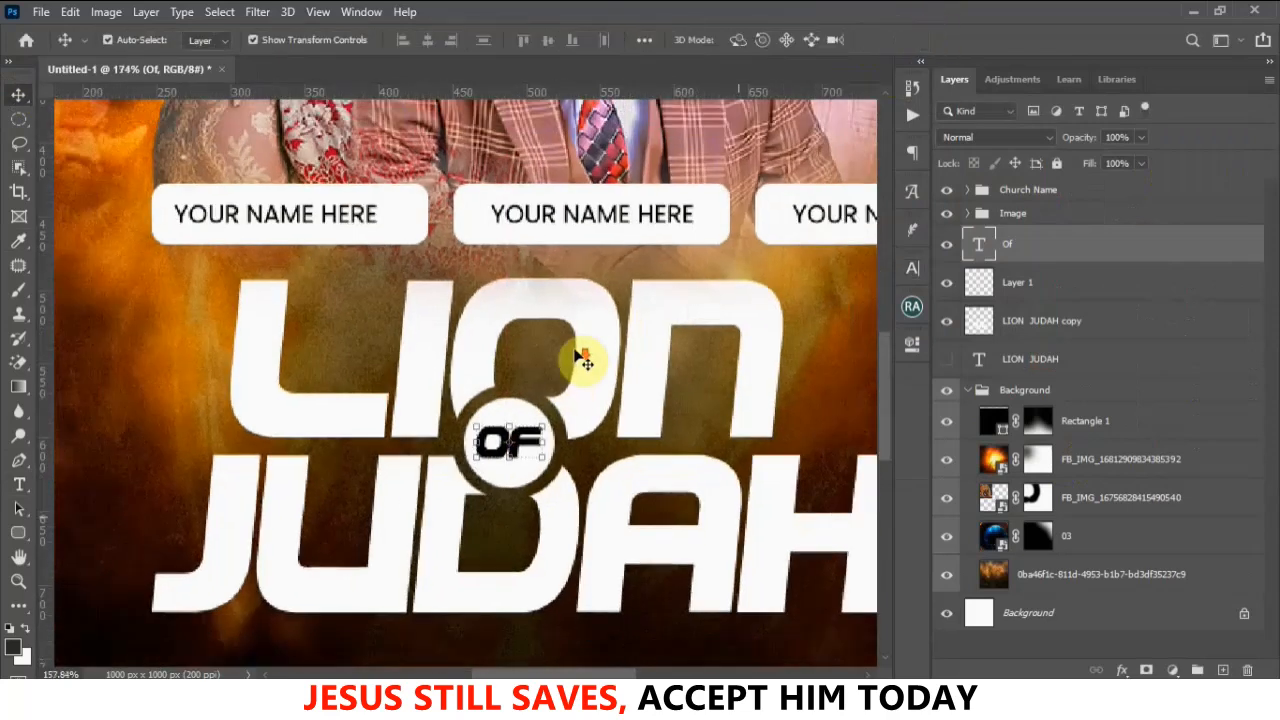
scroll(585, 362, "down", 4)
scroll(590, 360, "up", 2)
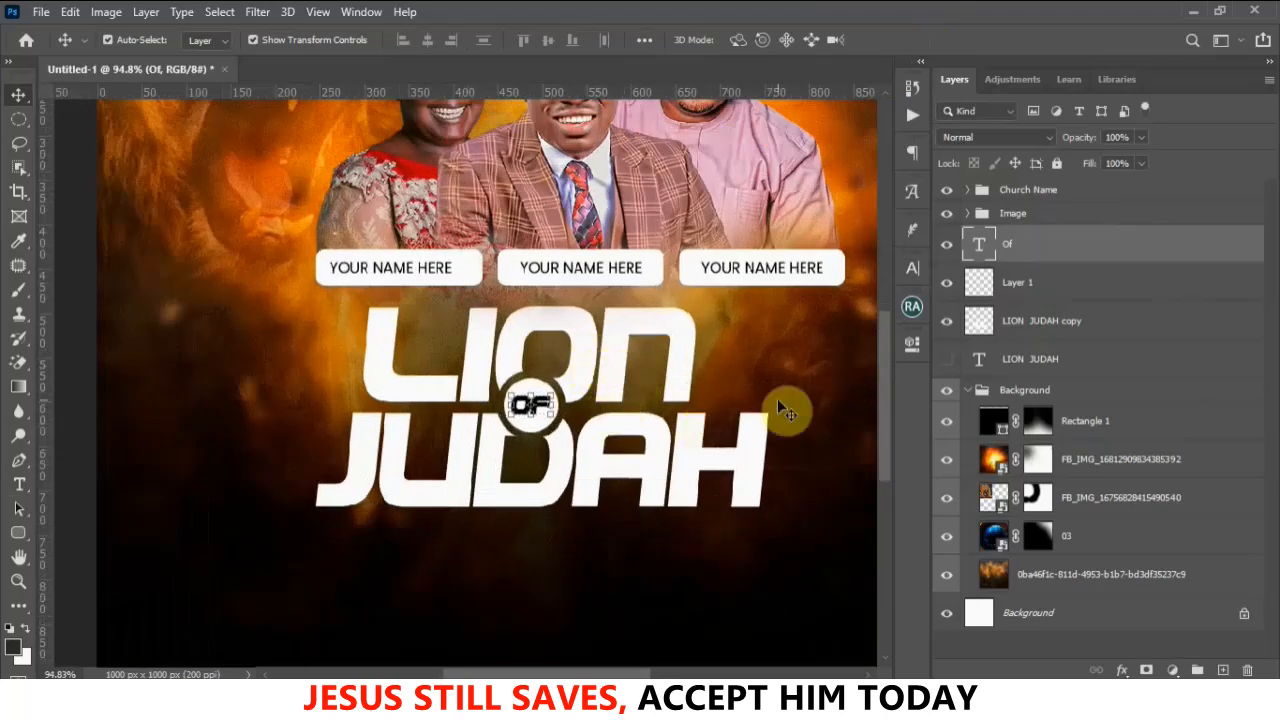
scroll(596, 404, "down", 4)
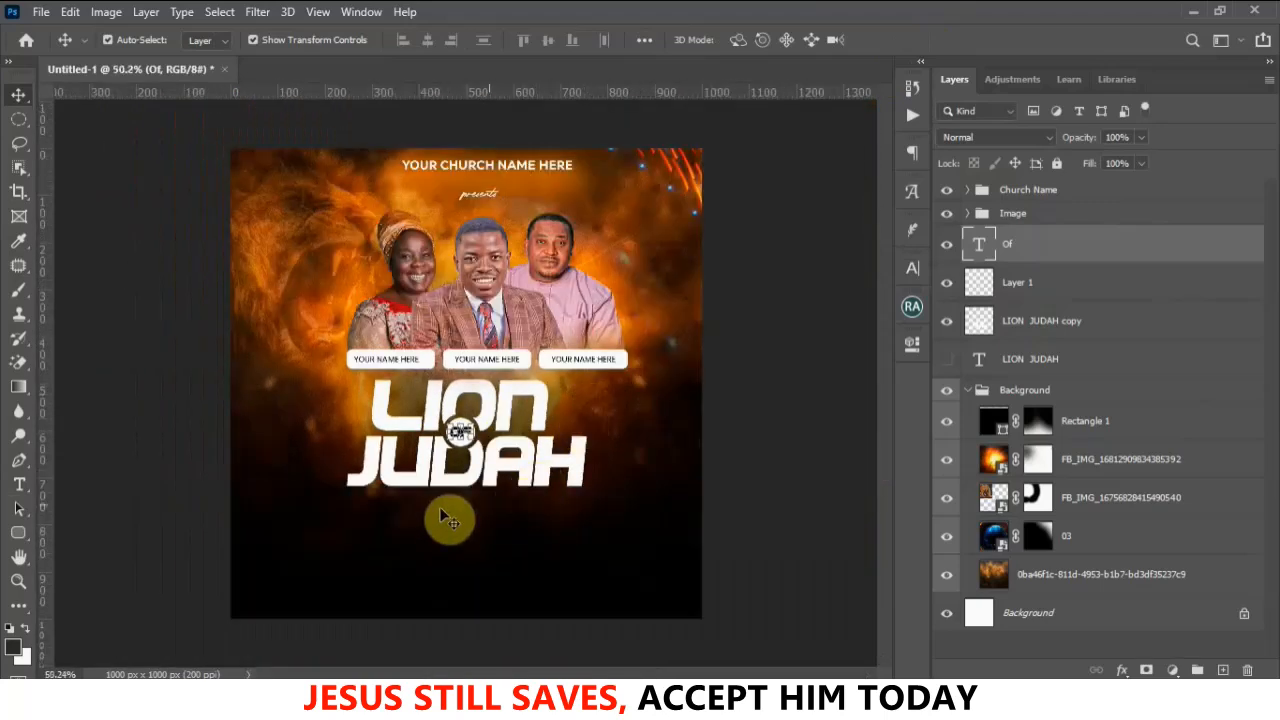
scroll(450, 565, "up", 1)
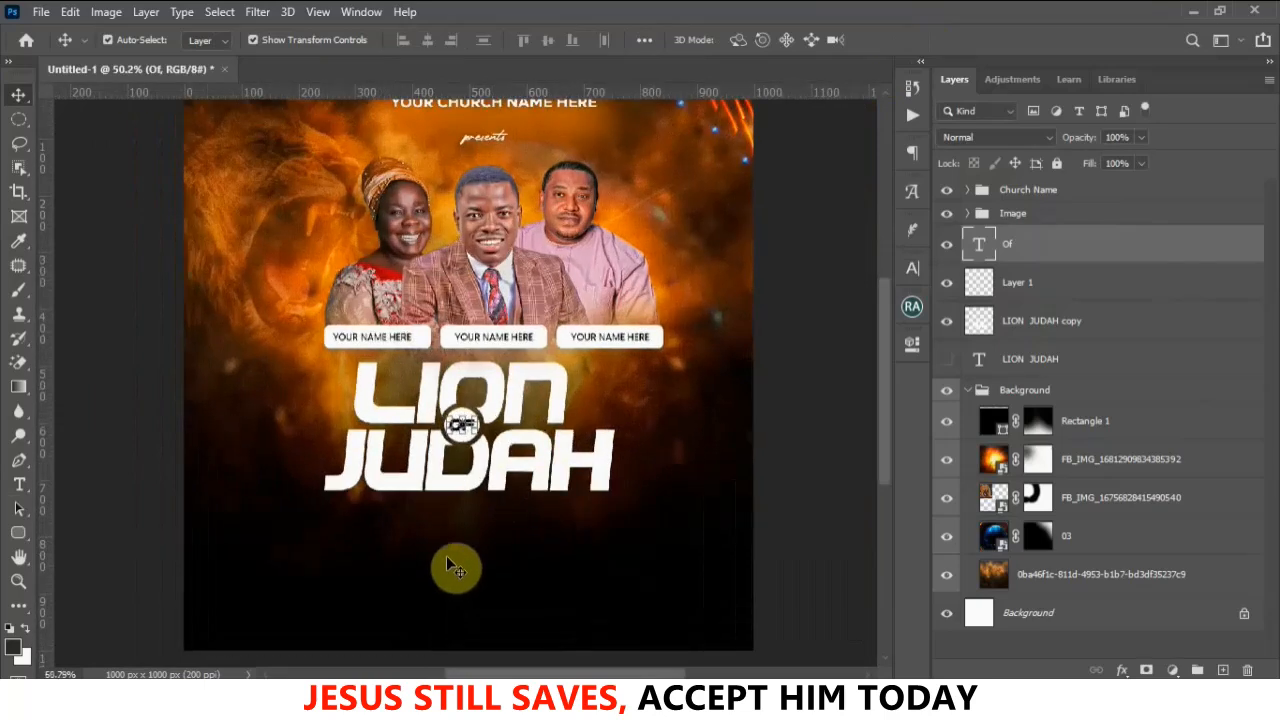
scroll(455, 568, "up", 1)
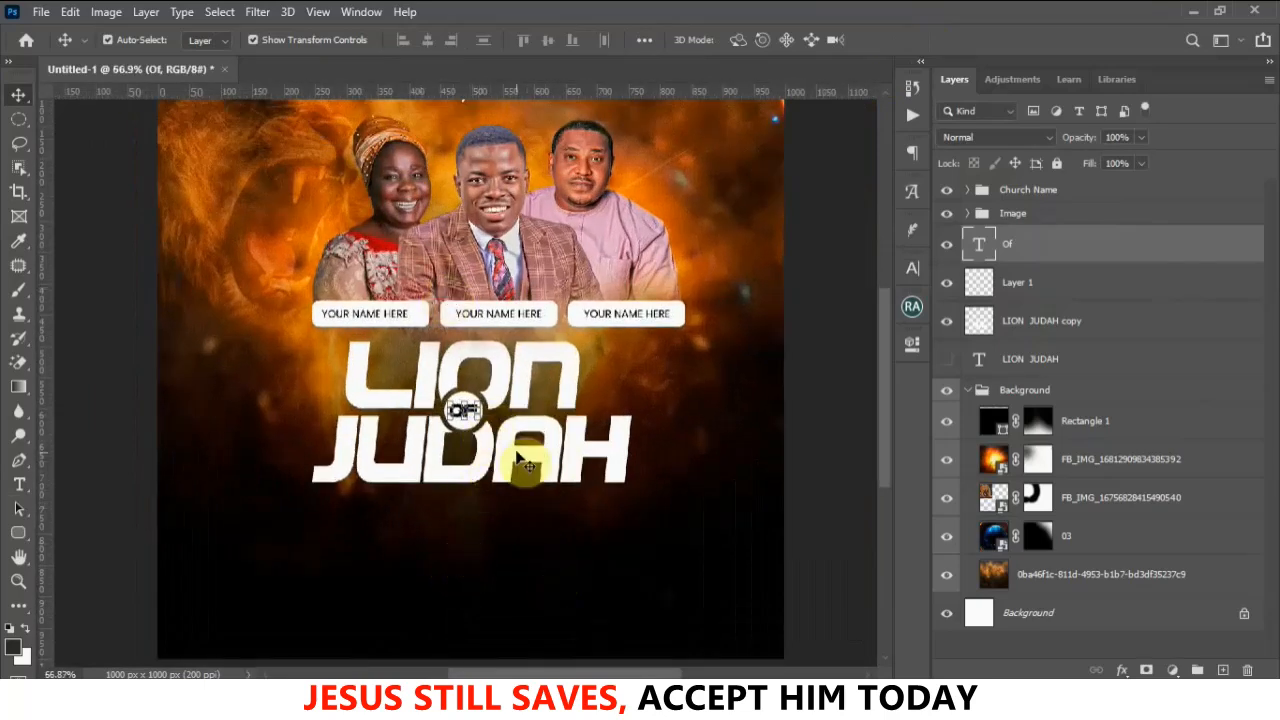
scroll(518, 460, "up", 2)
Apply a reversed radial orange Gradient Overlay at 143° and 136% scale to the "LION JUDAH copy" layer
left_click(591, 372)
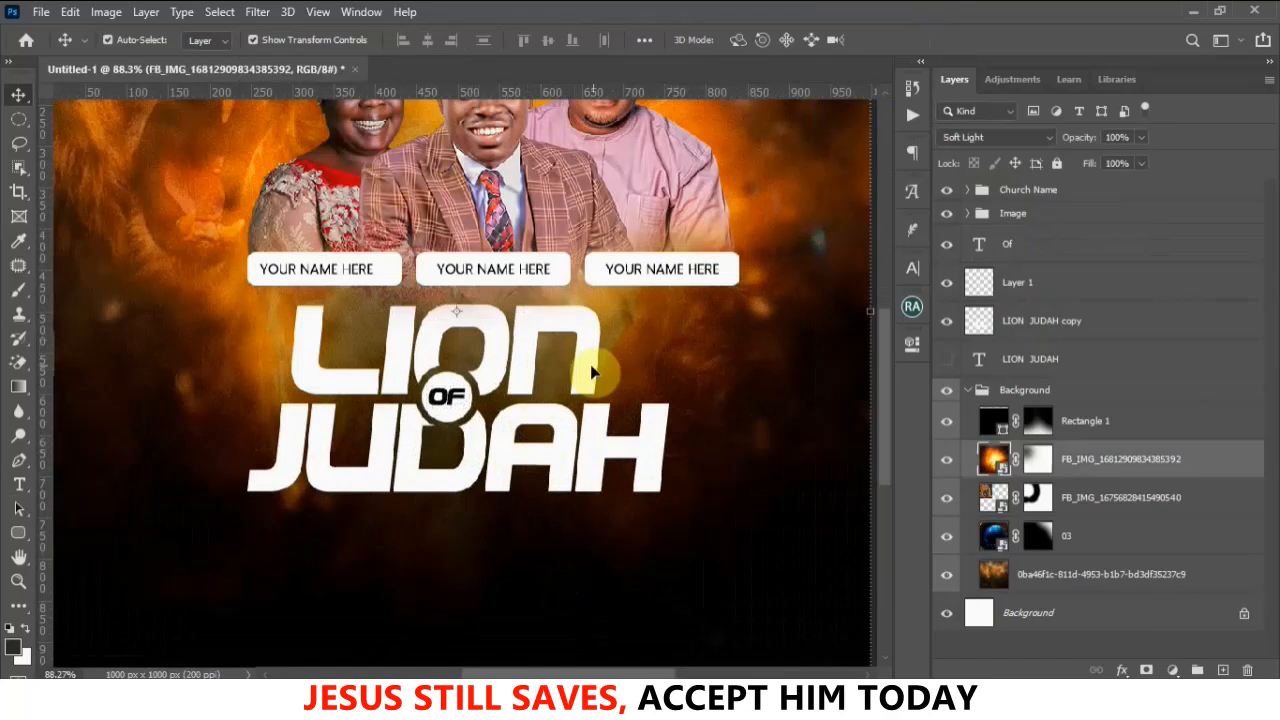
left_click(585, 372)
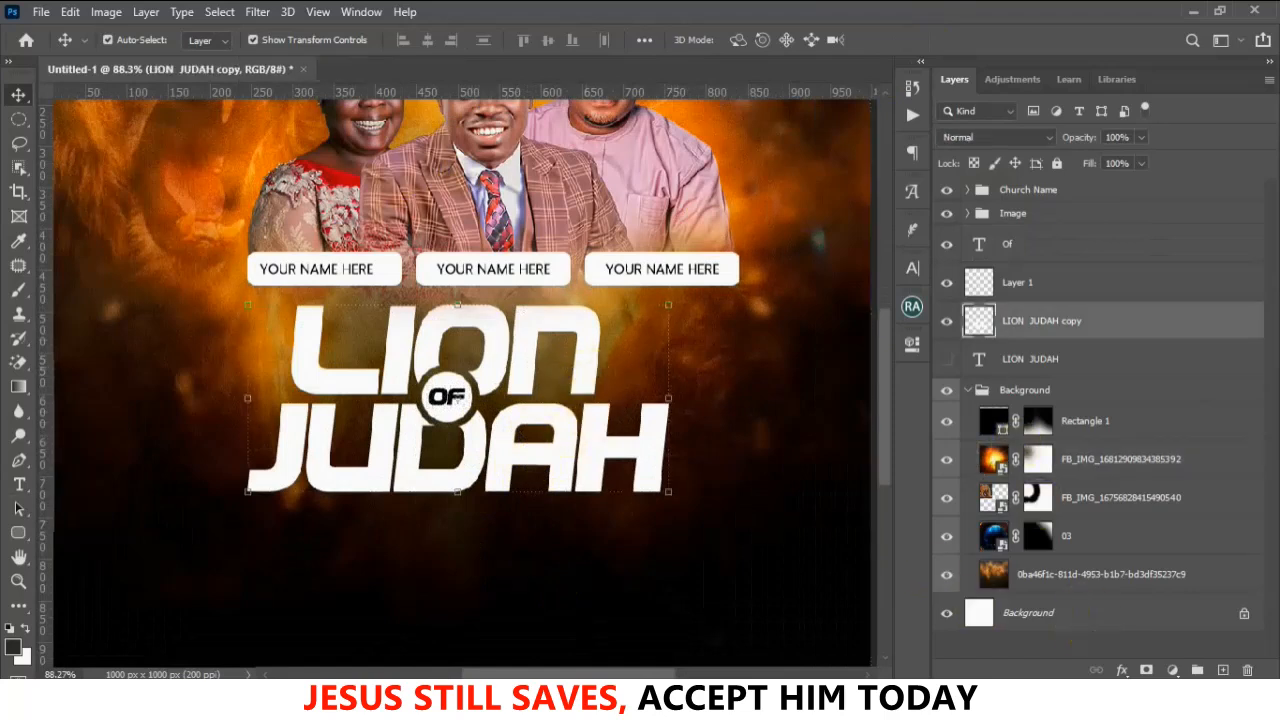
left_click(1124, 671)
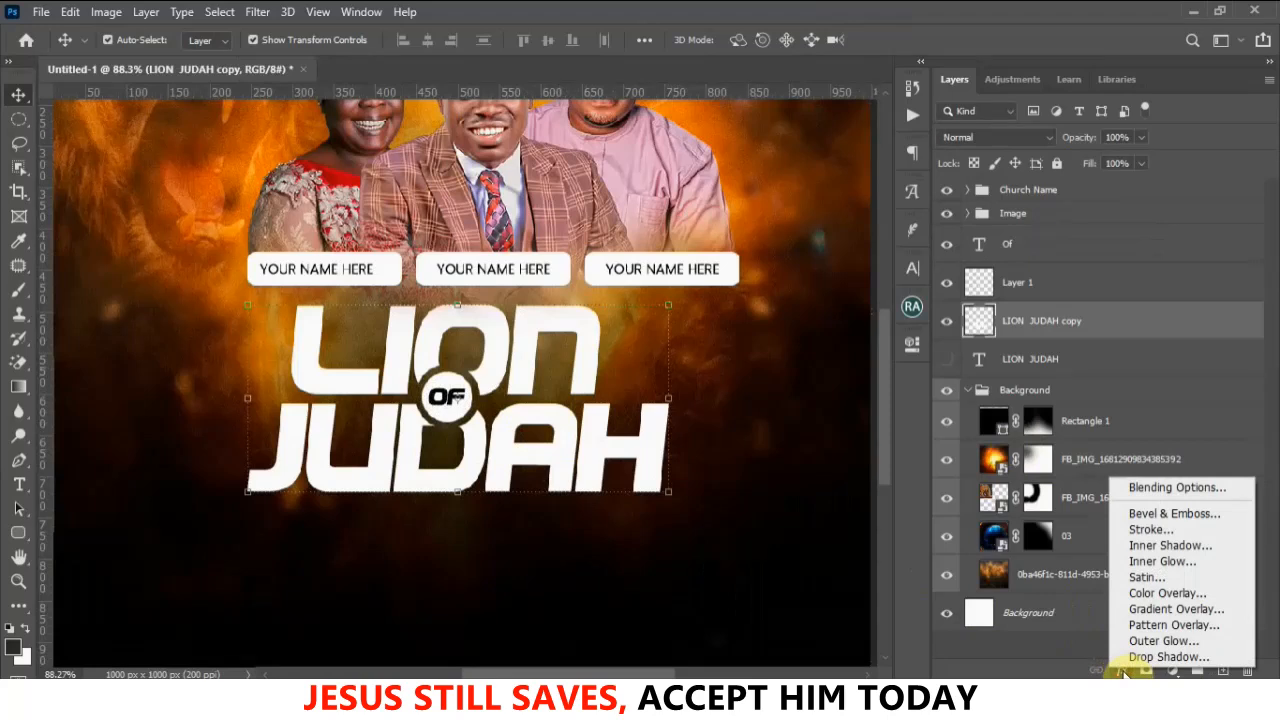
left_click(826, 608)
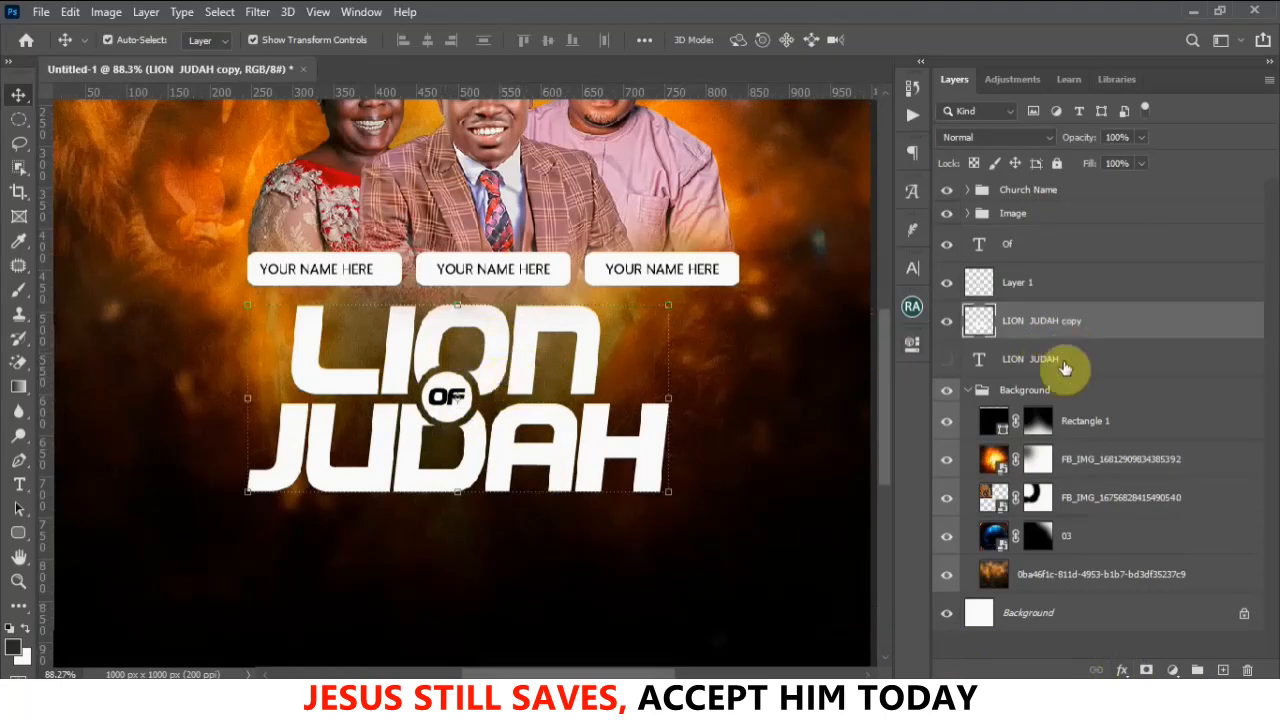
left_click(1123, 670)
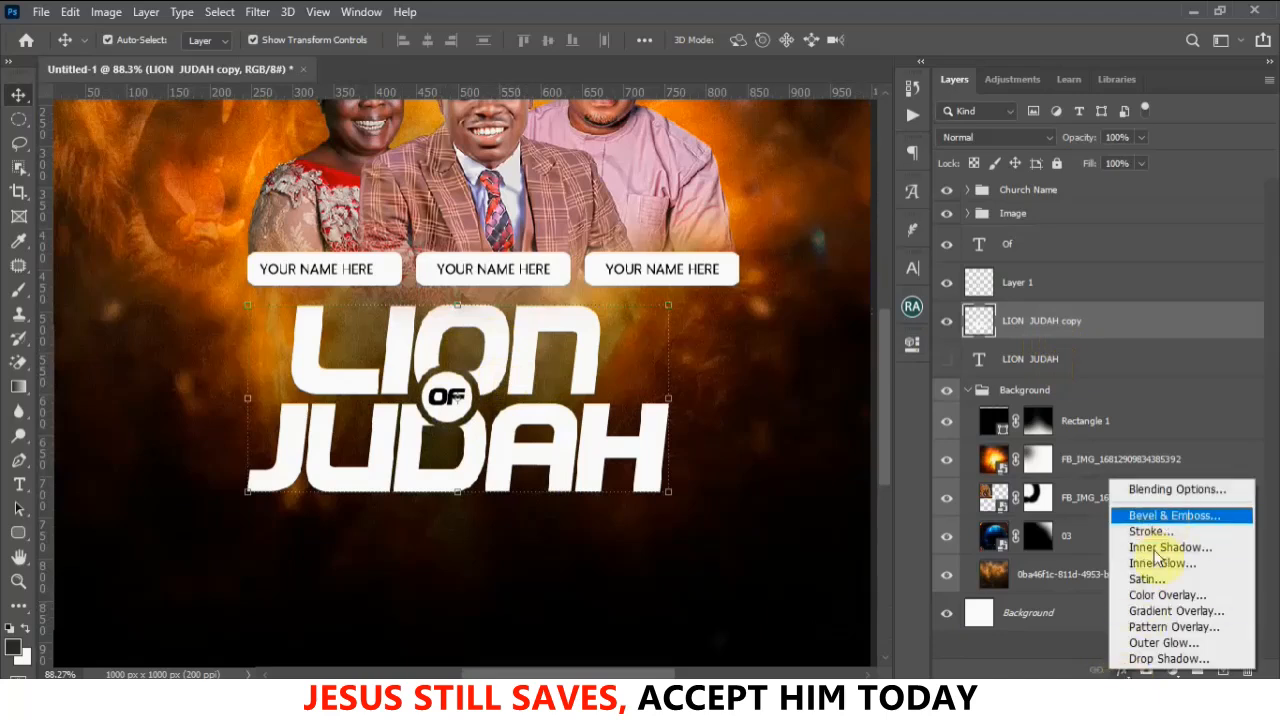
left_click(1148, 614)
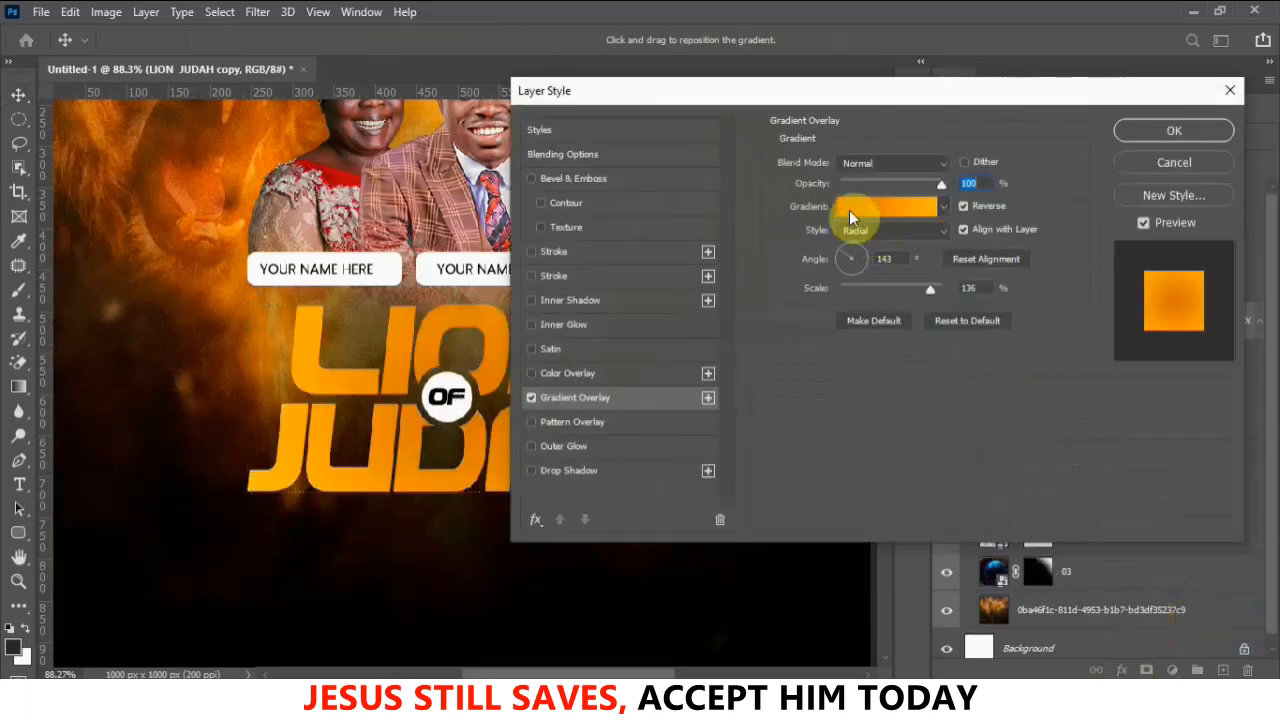
left_click_drag(806, 88, 1054, 101)
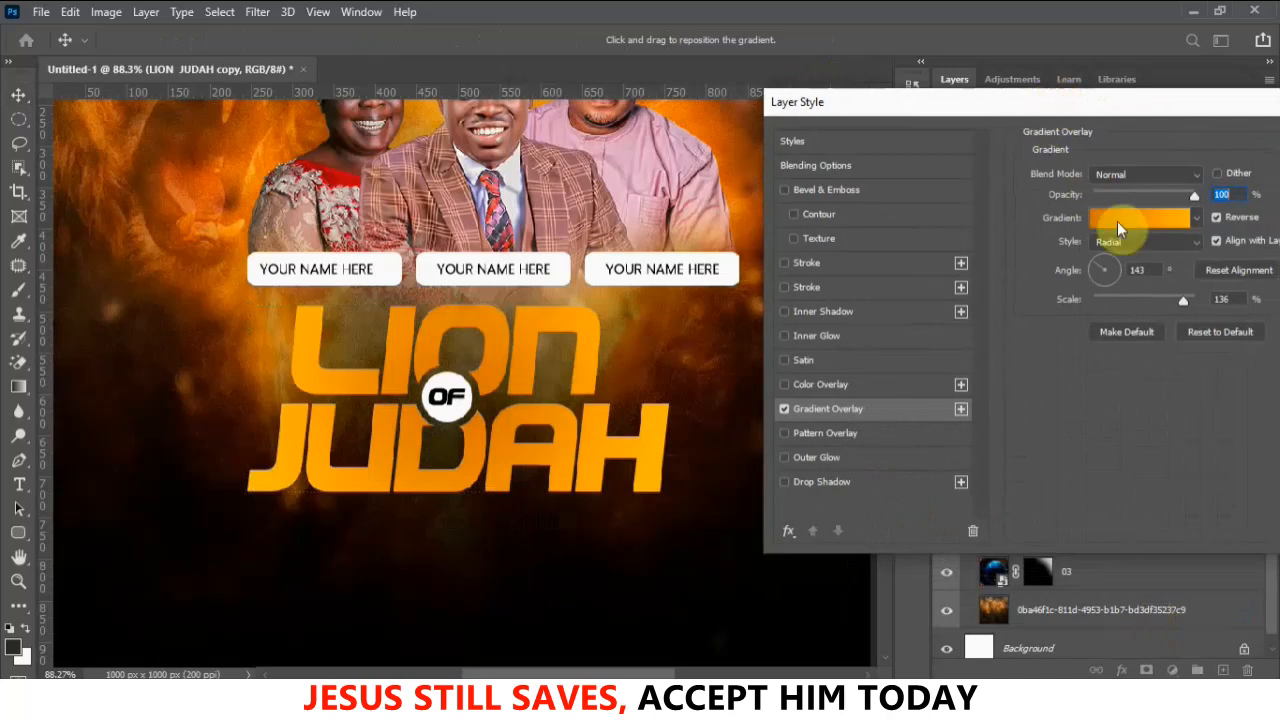
left_click_drag(969, 91, 727, 56)
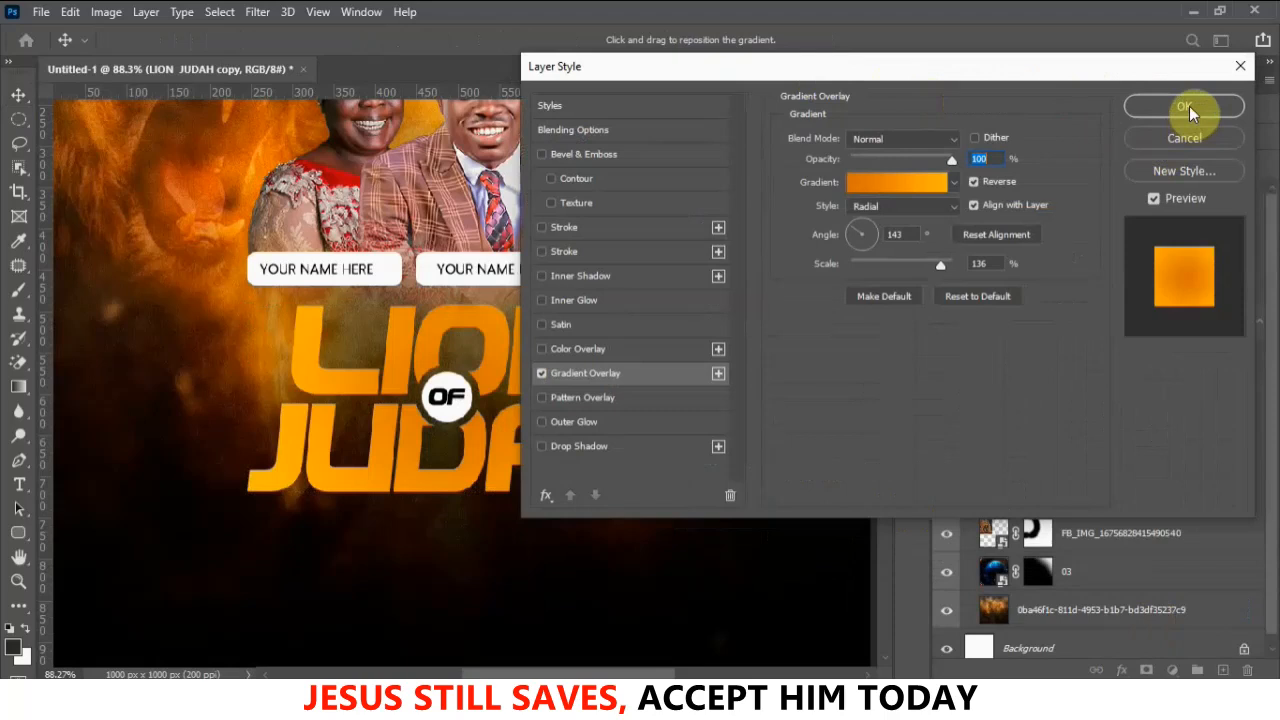
left_click_drag(742, 58, 967, 64)
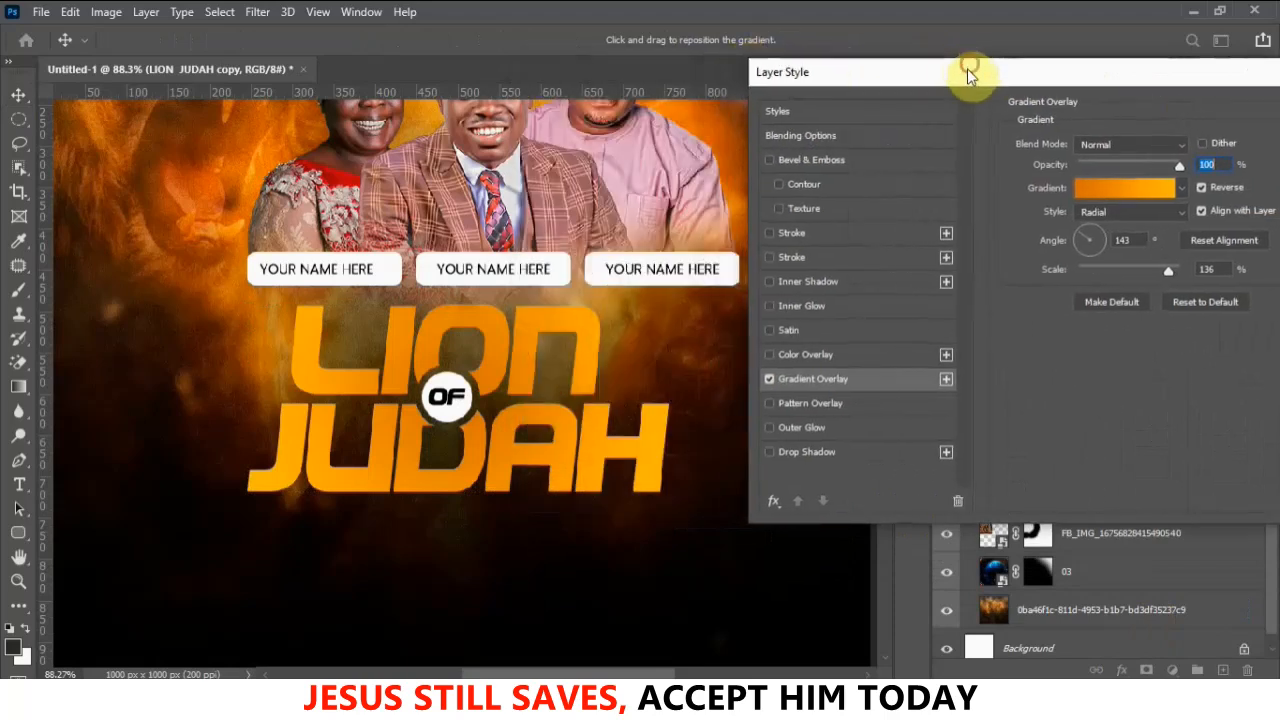
Add Bevel & Emboss with Contour and a 1 px light grey outside stroke to the title lettering, and apply the layer style
left_click(770, 160)
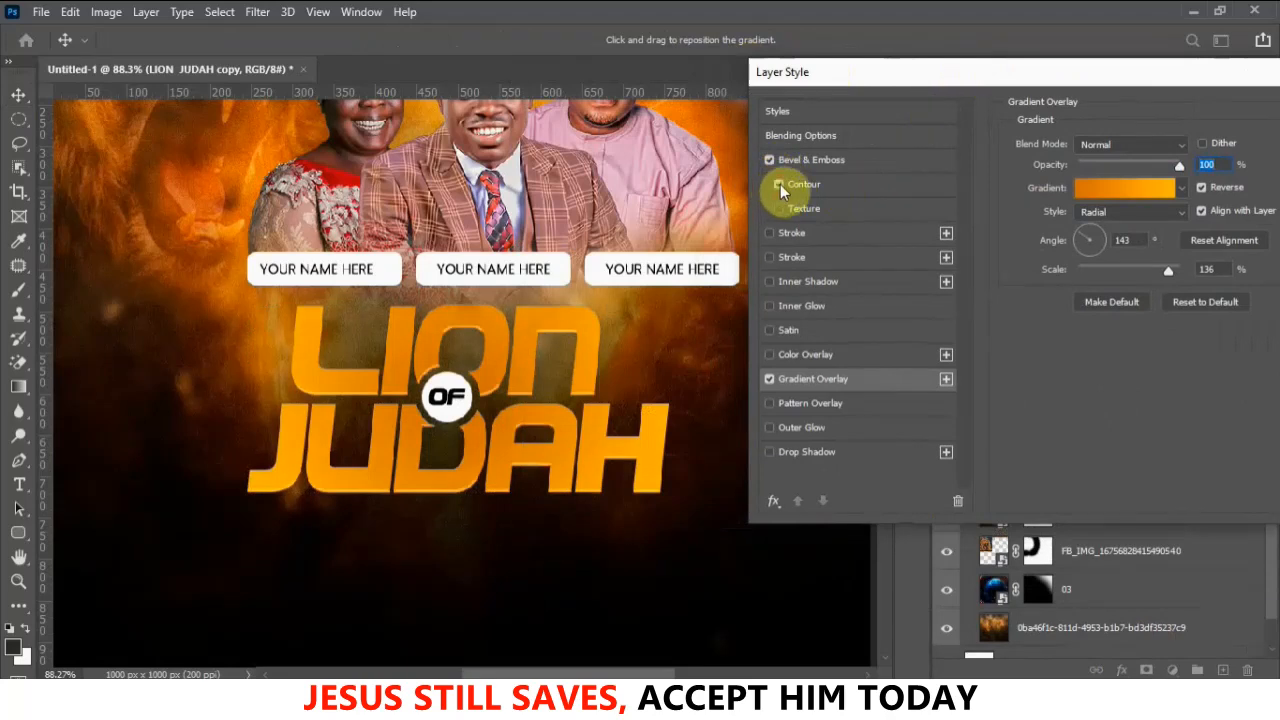
left_click(779, 184)
left_click(770, 233)
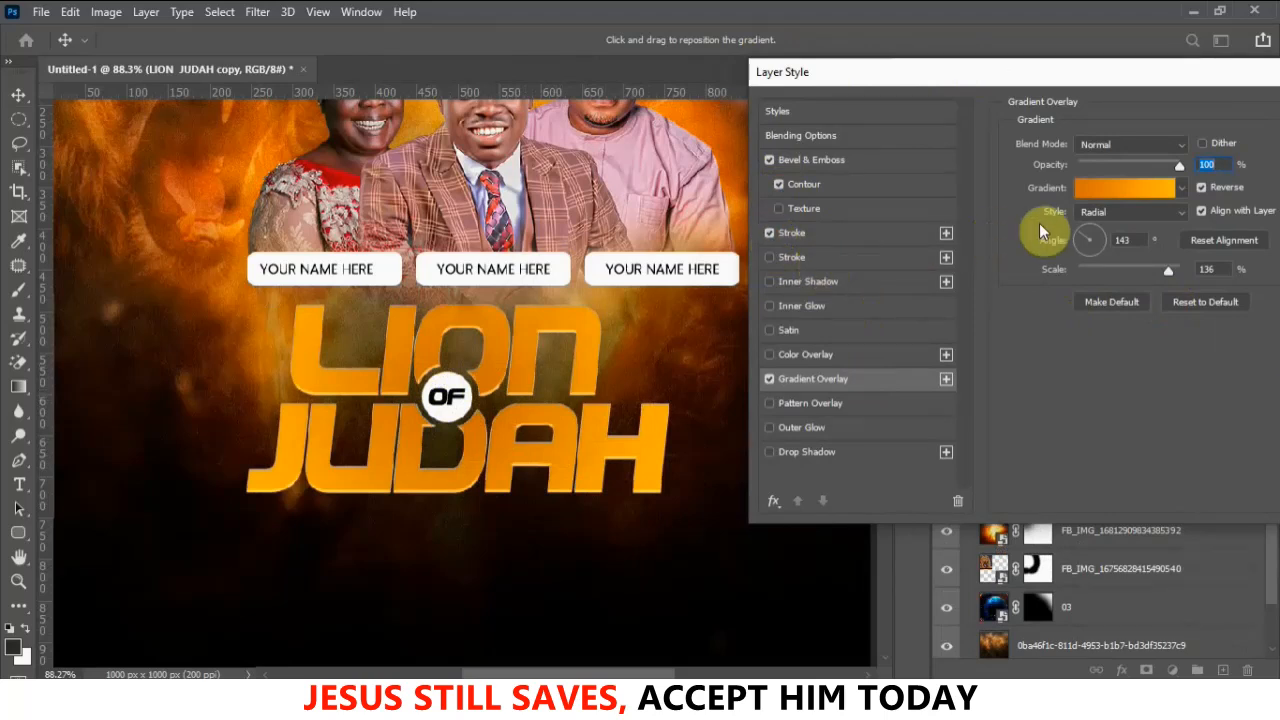
left_click(883, 240)
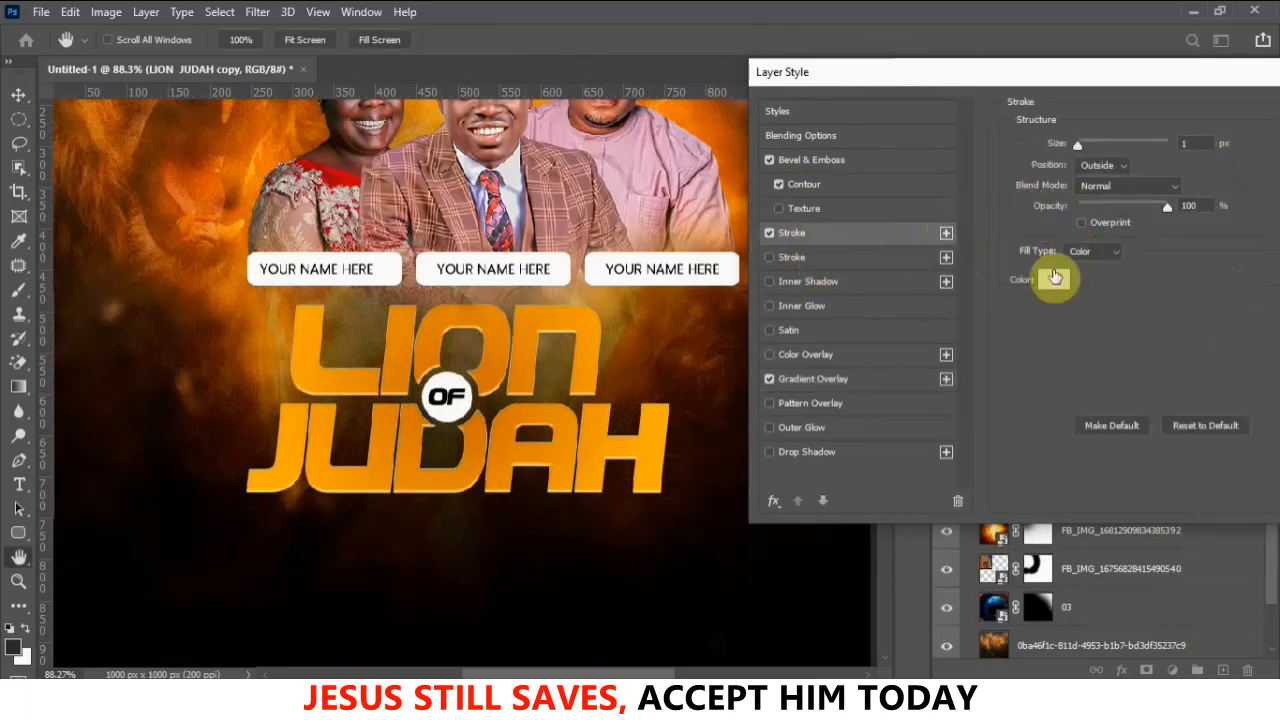
double_click(1190, 143)
type("2")
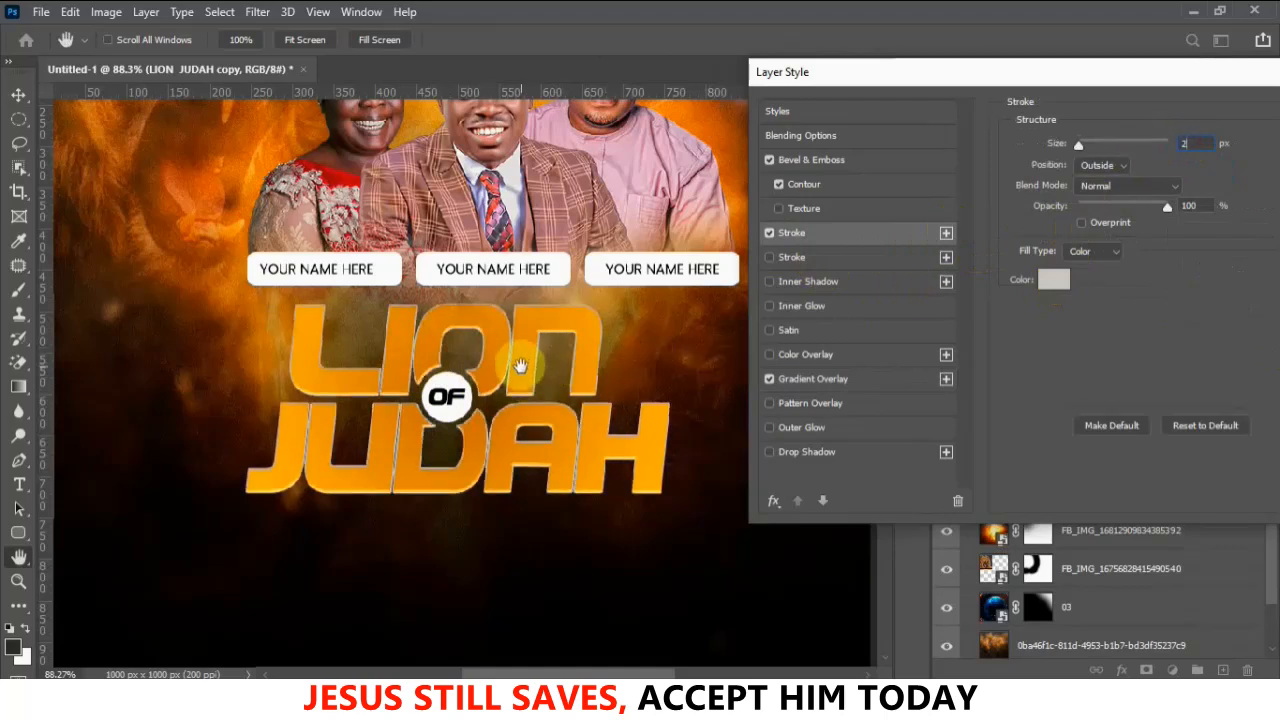
type("1")
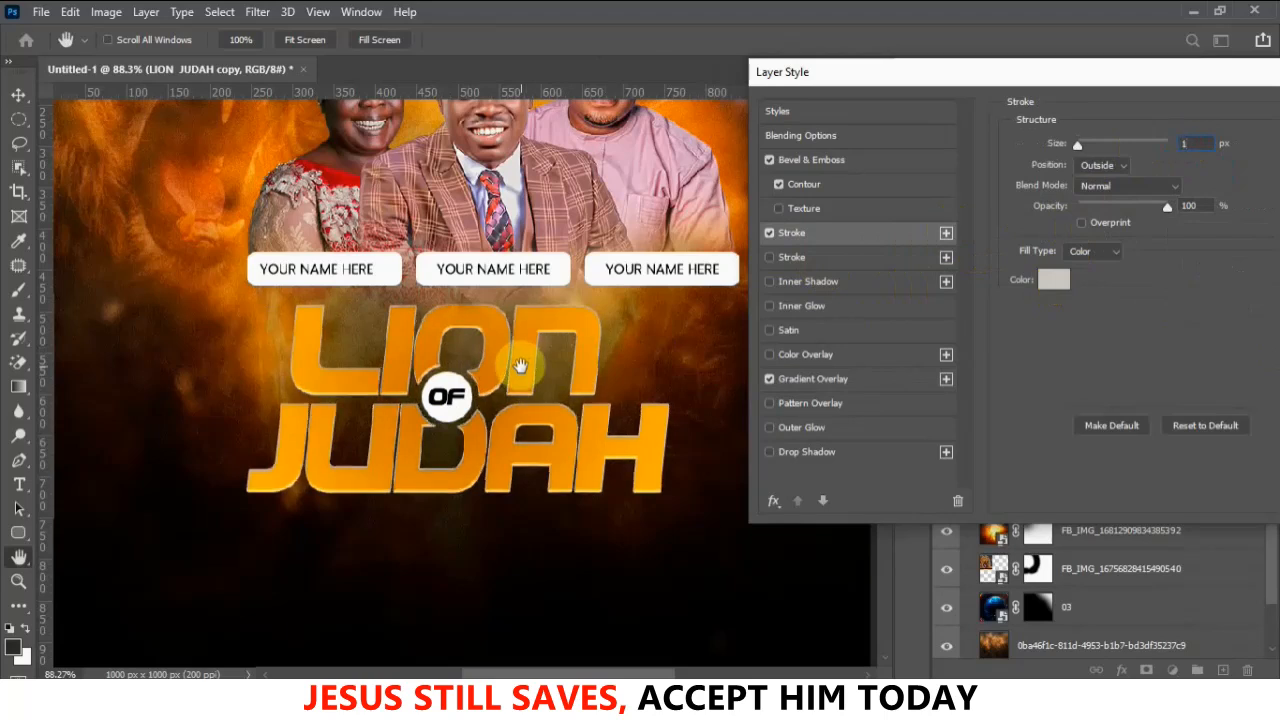
left_click_drag(1207, 71, 893, 72)
left_click(1115, 114)
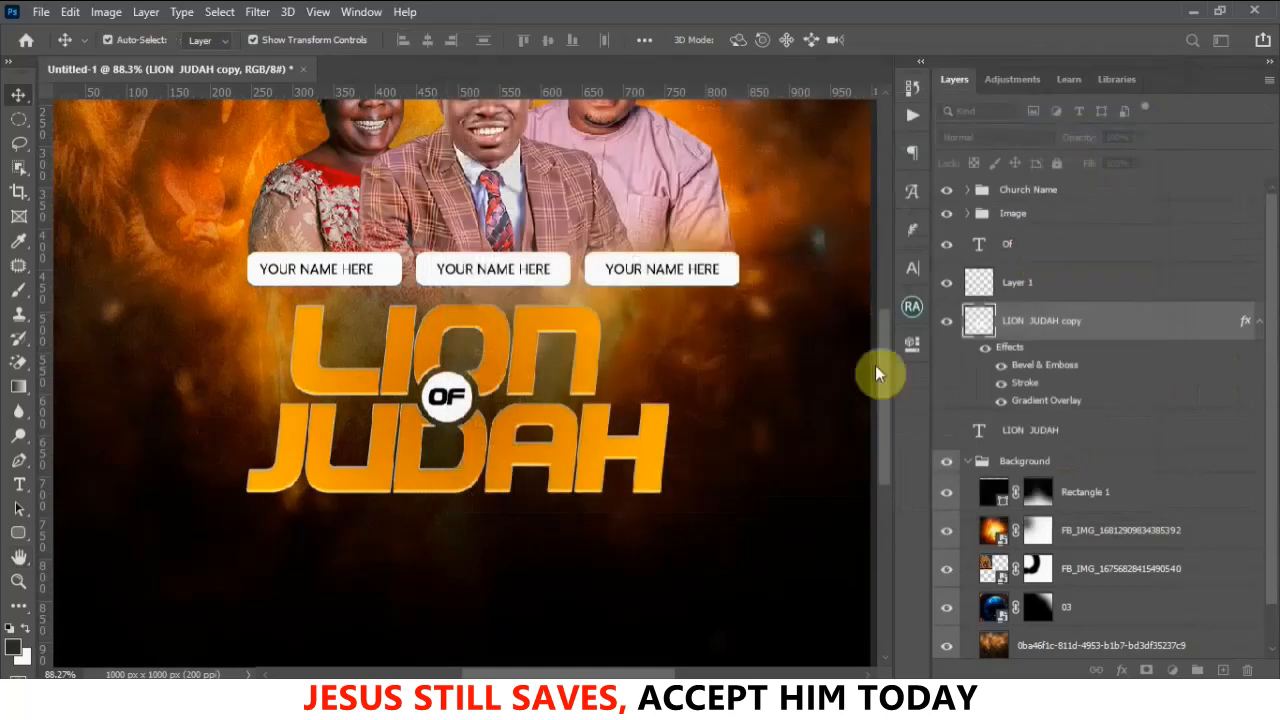
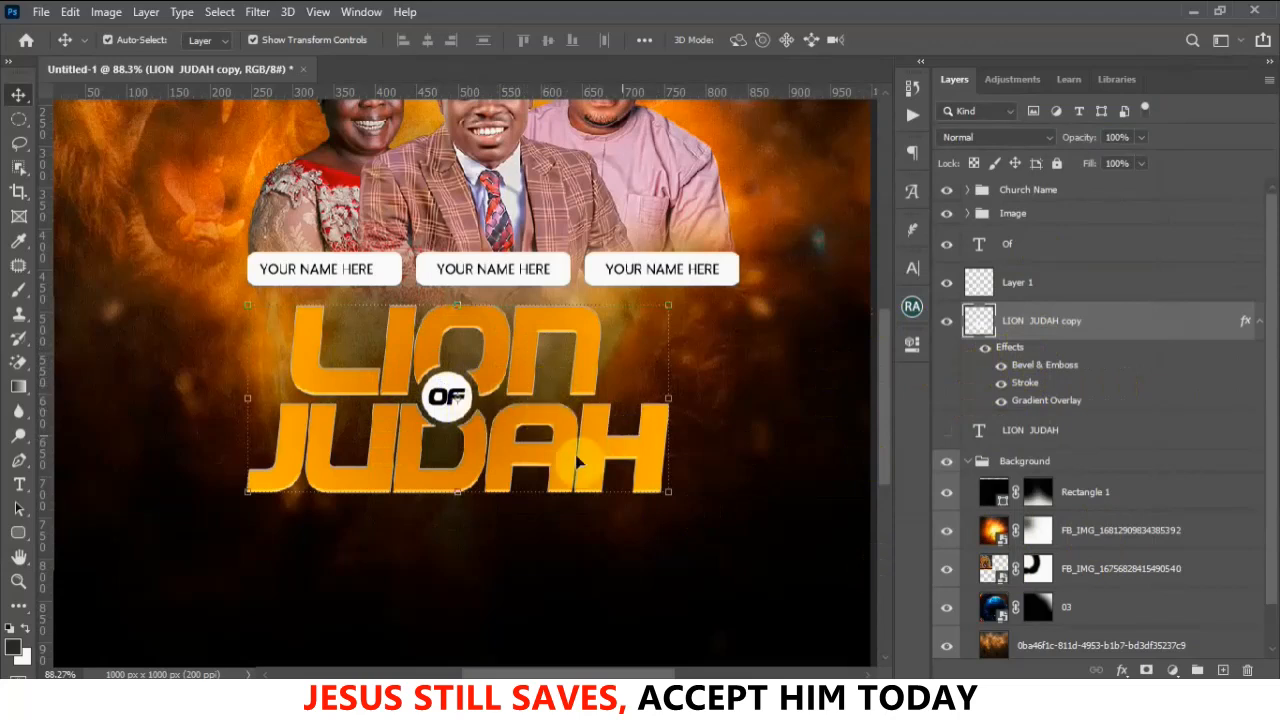
Examine the styled orange title's edges in close-up and its overall look against the full flyer
left_click(551, 422)
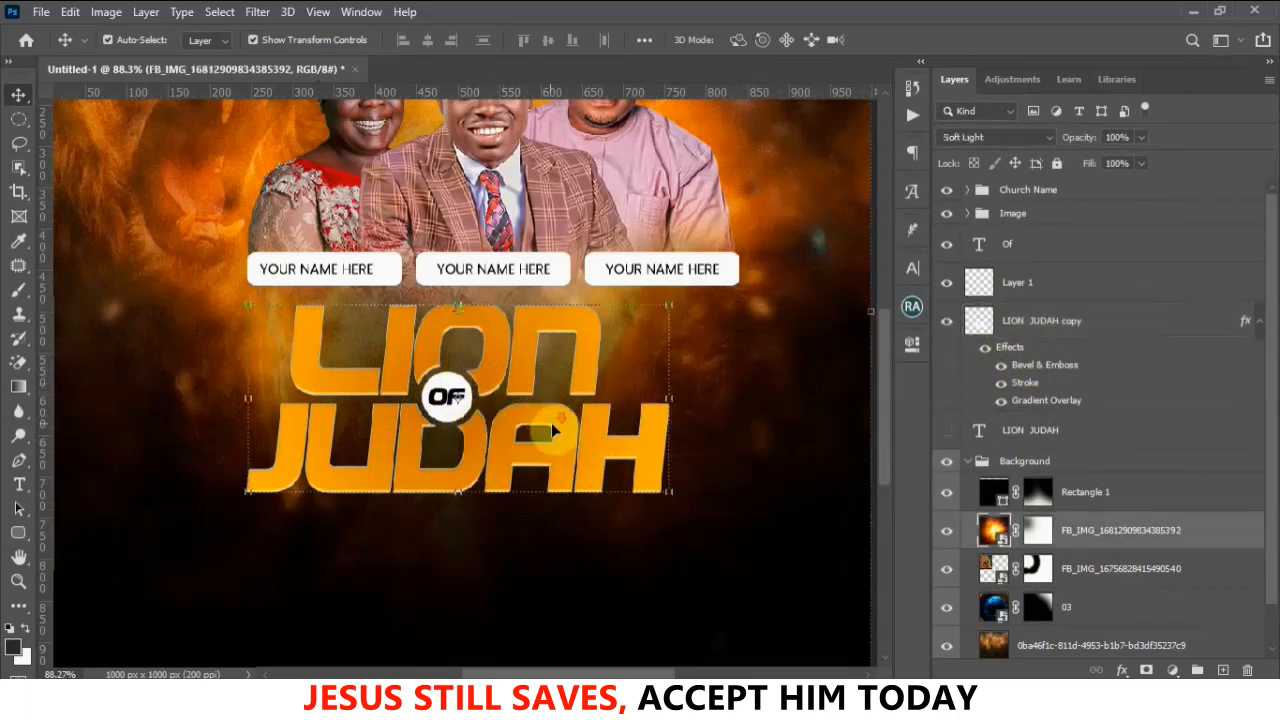
scroll(575, 419, "down", 3)
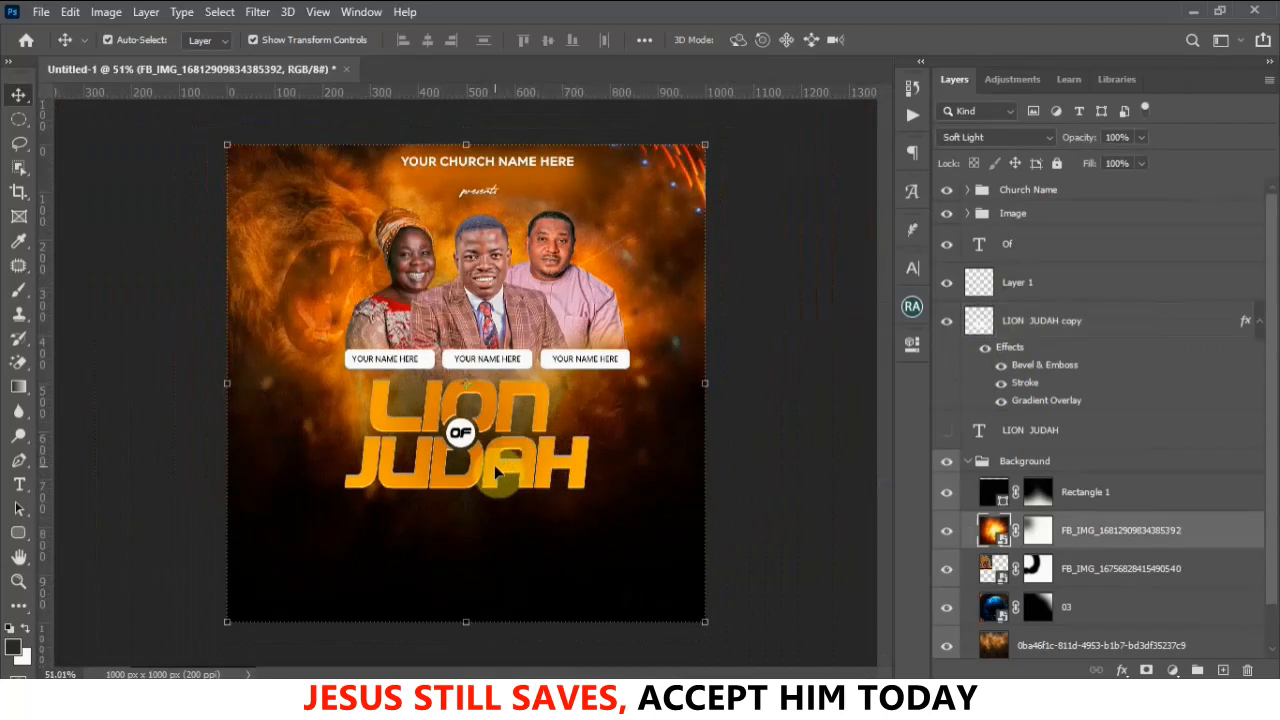
scroll(463, 481, "up", 3)
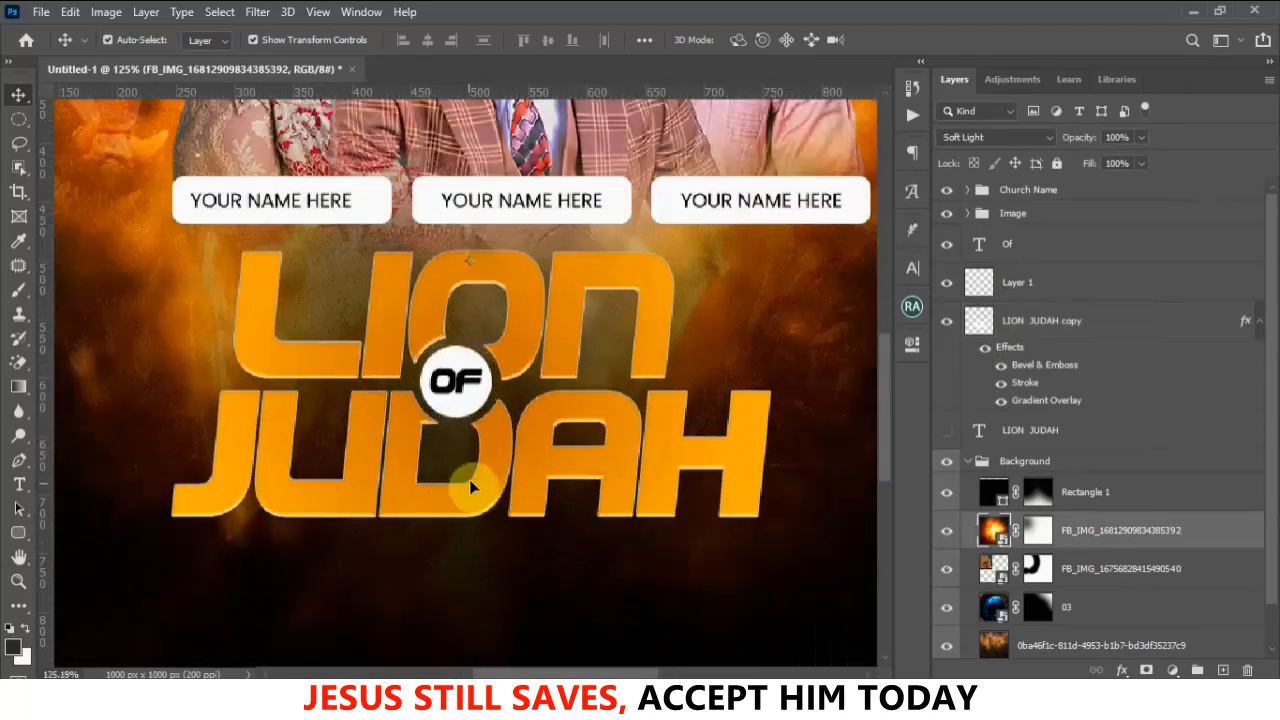
scroll(480, 465, "up", 2)
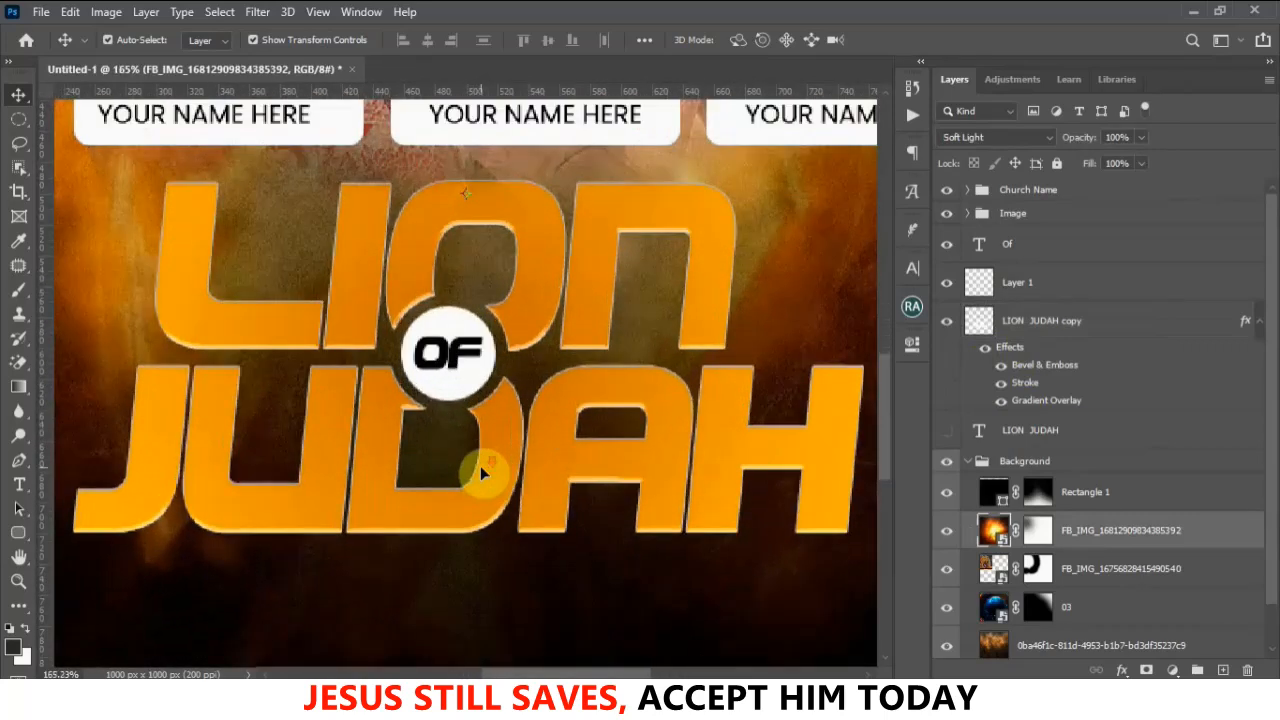
scroll(480, 465, "down", 1)
scroll(479, 465, "up", 1)
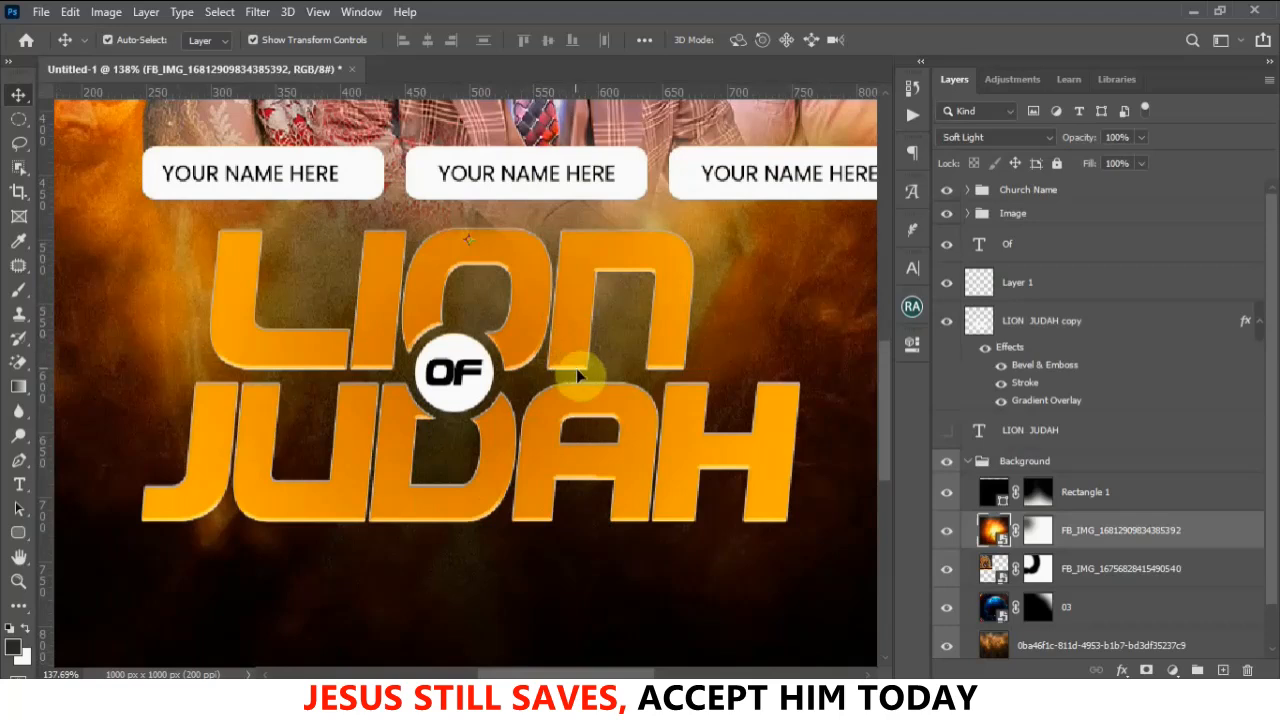
scroll(578, 370, "down", 4)
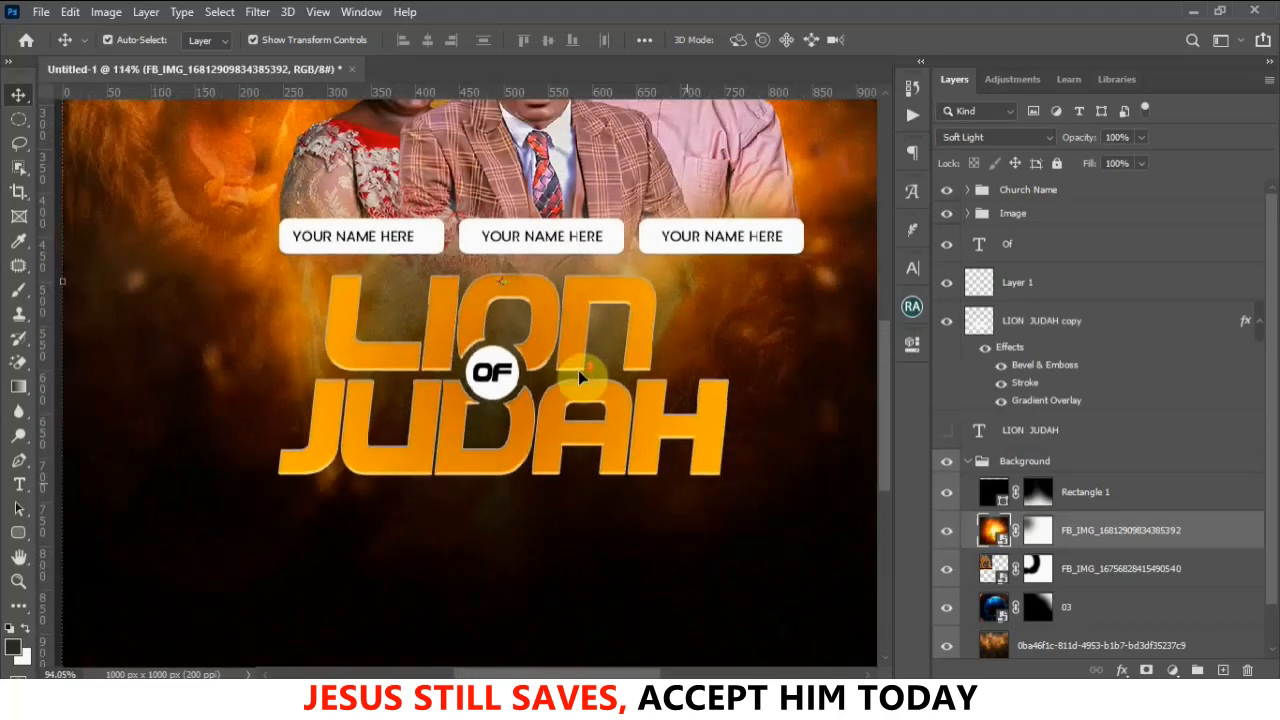
scroll(578, 370, "down", 4)
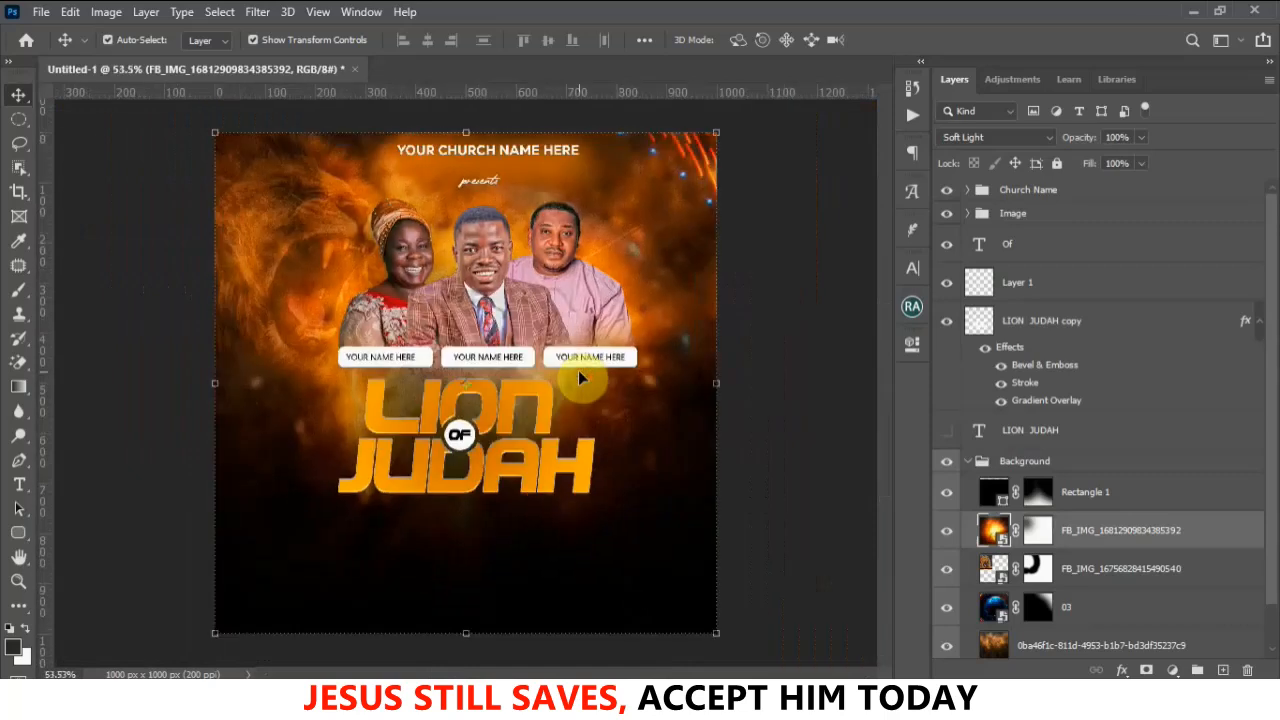
scroll(517, 455, "up", 3)
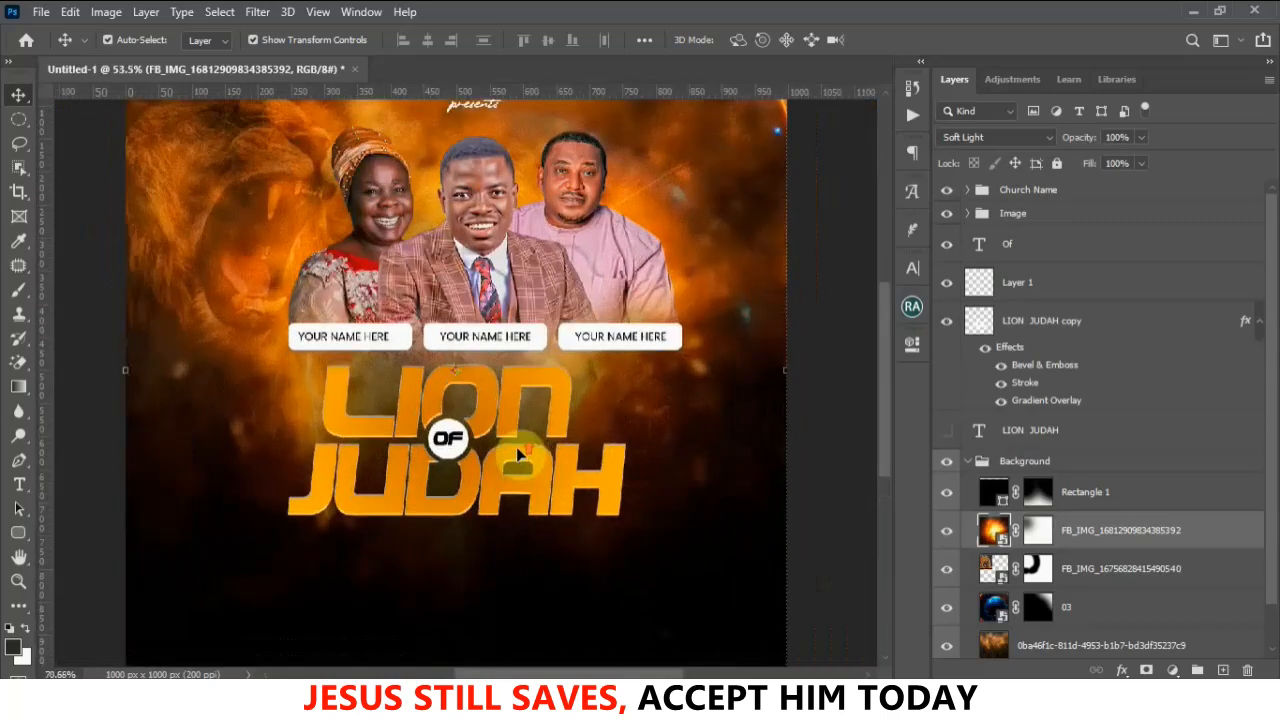
scroll(531, 436, "down", 2)
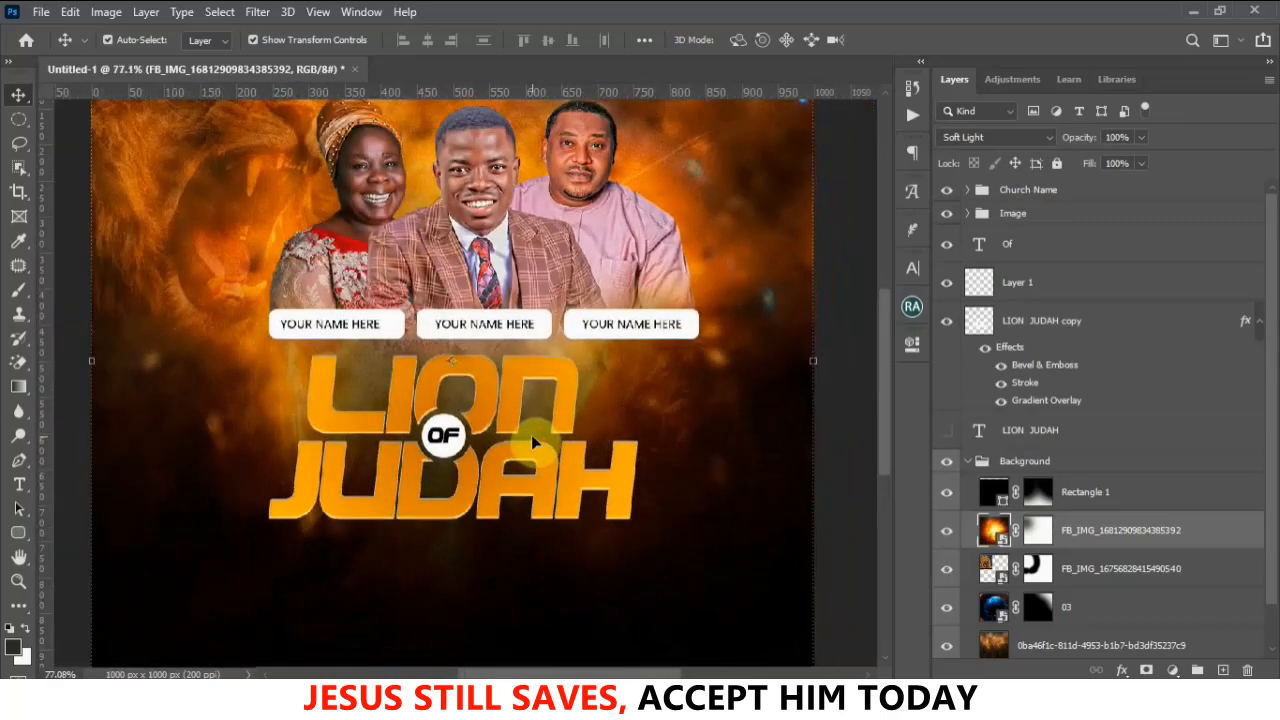
scroll(524, 406, "down", 1)
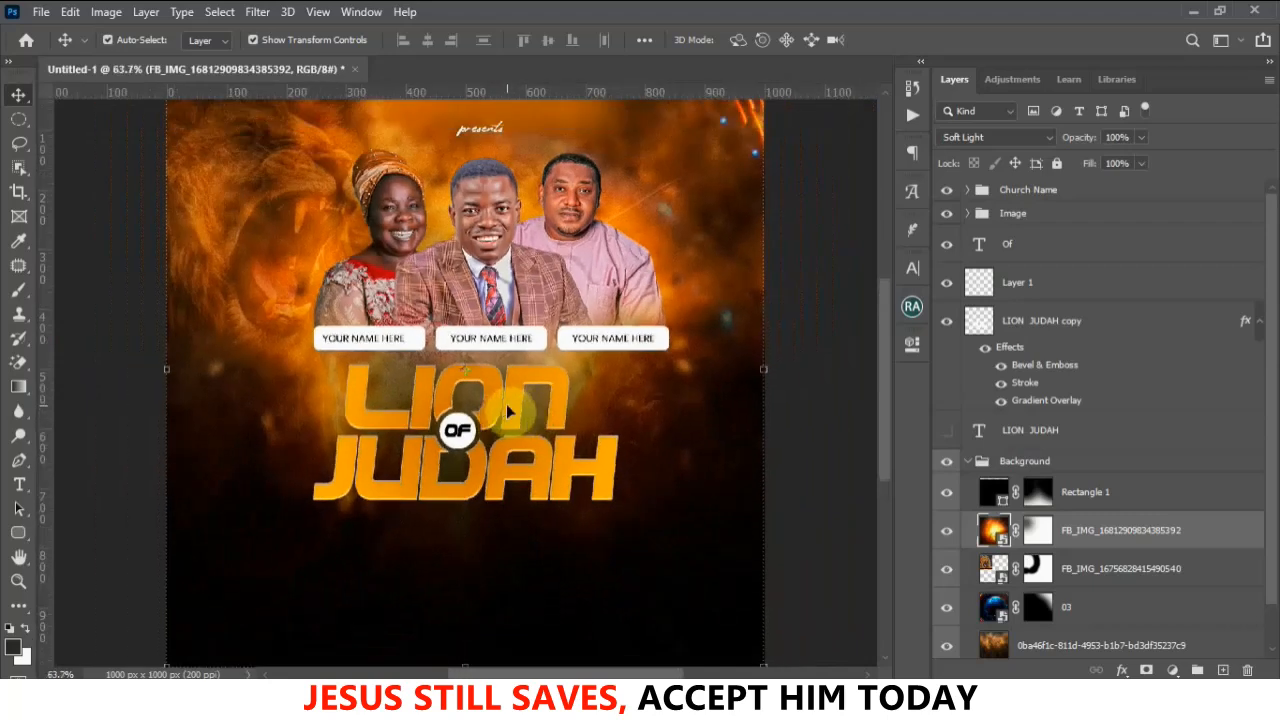
Look through the gradient preset folders available for the "LION JUDAH copy" layer's Gradient Overlay
left_click(514, 406)
scroll(514, 406, "up", 1)
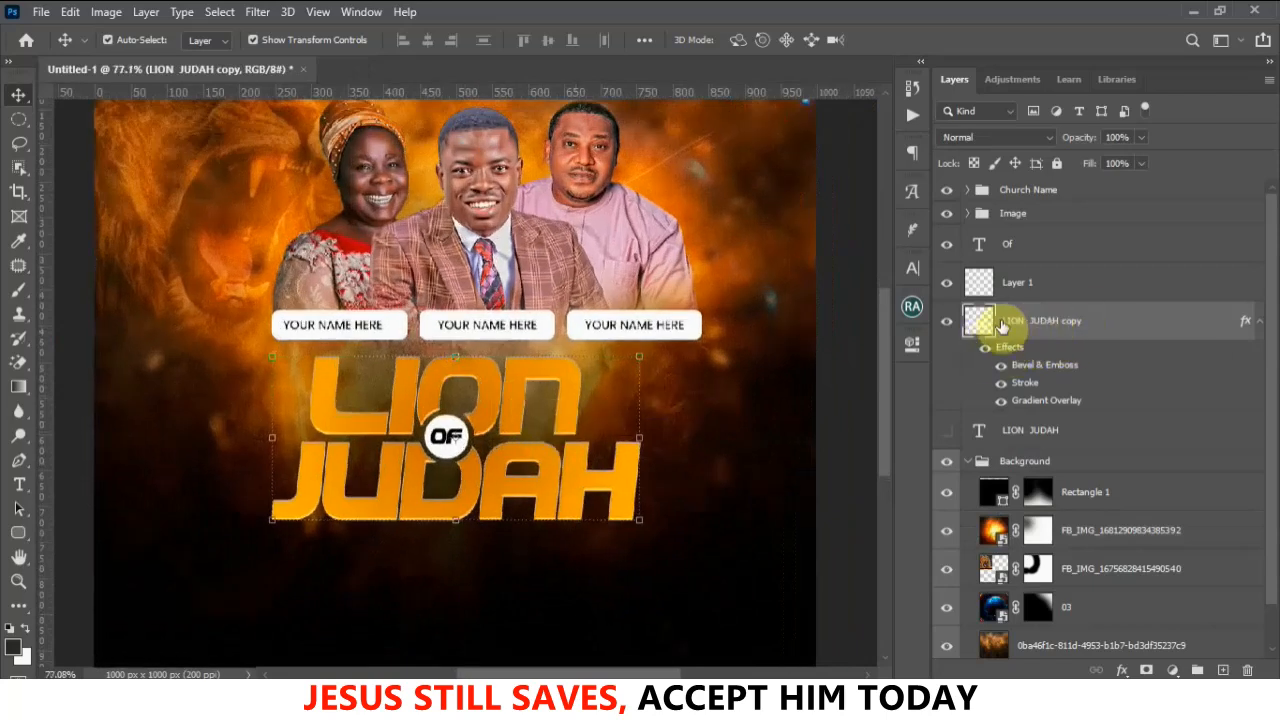
double_click(1039, 401)
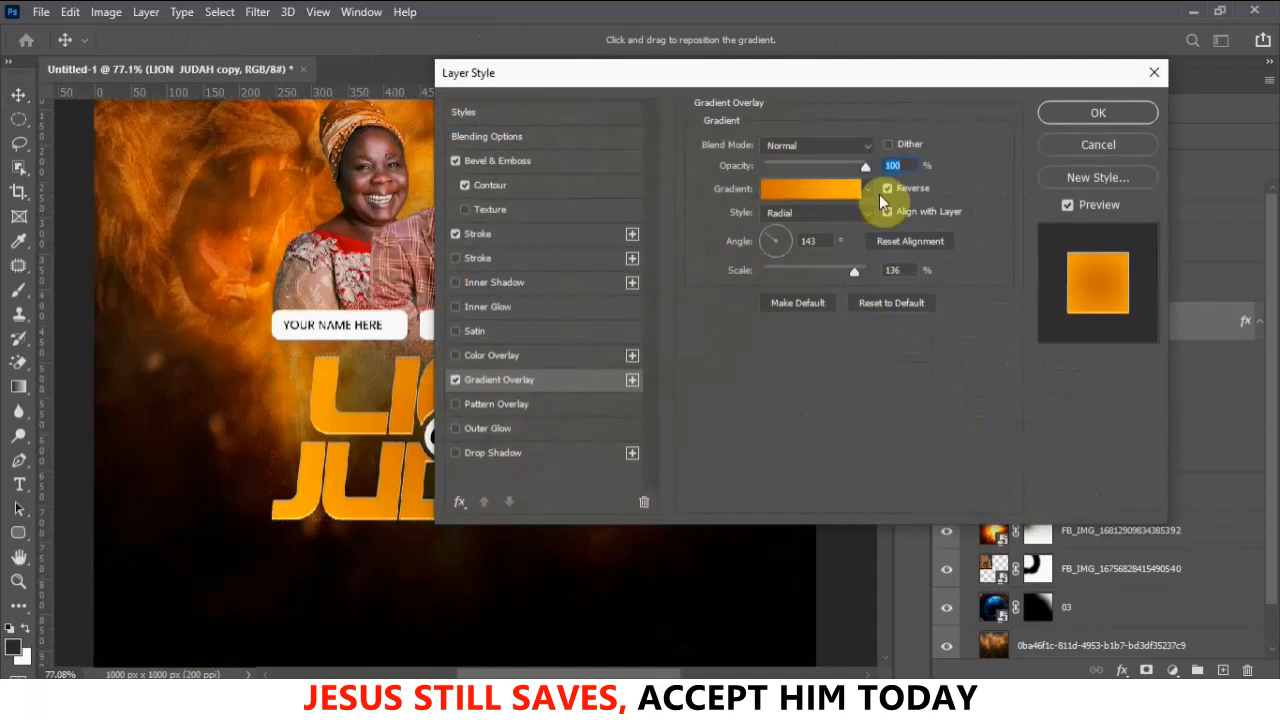
left_click(868, 190)
scroll(780, 265, "down", 2)
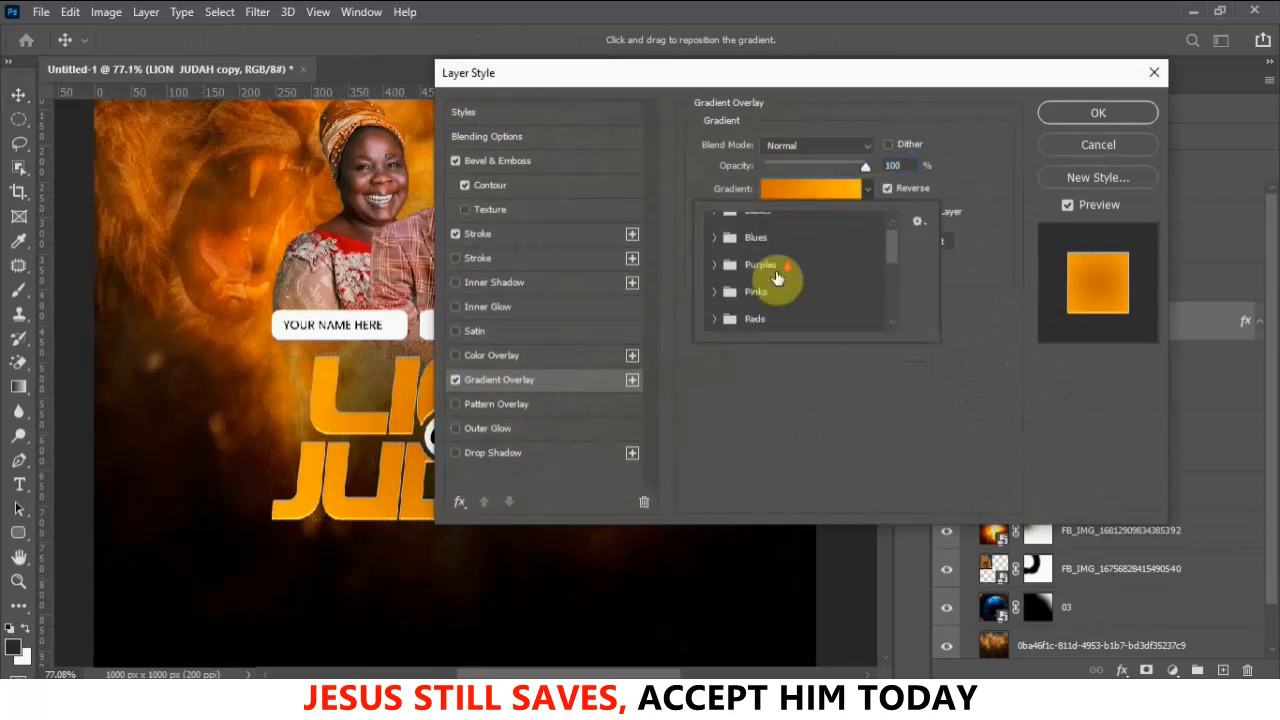
scroll(777, 278, "down", 5)
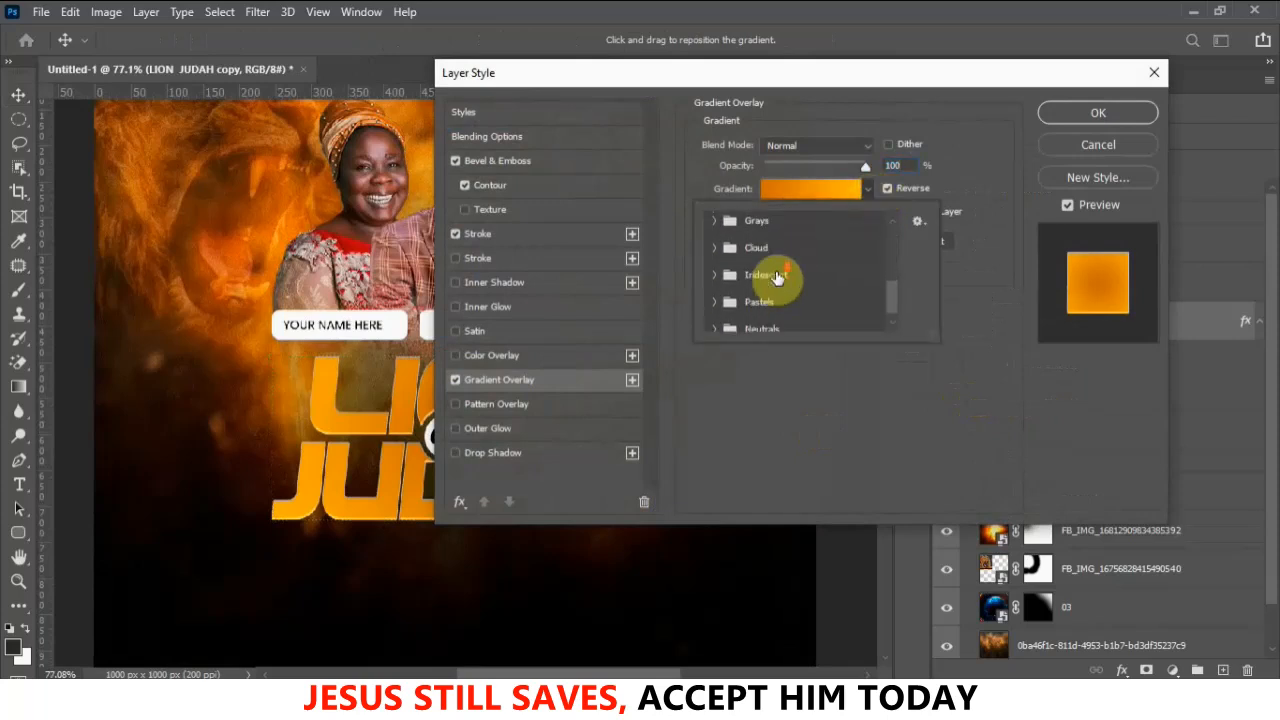
scroll(777, 280, "up", 4)
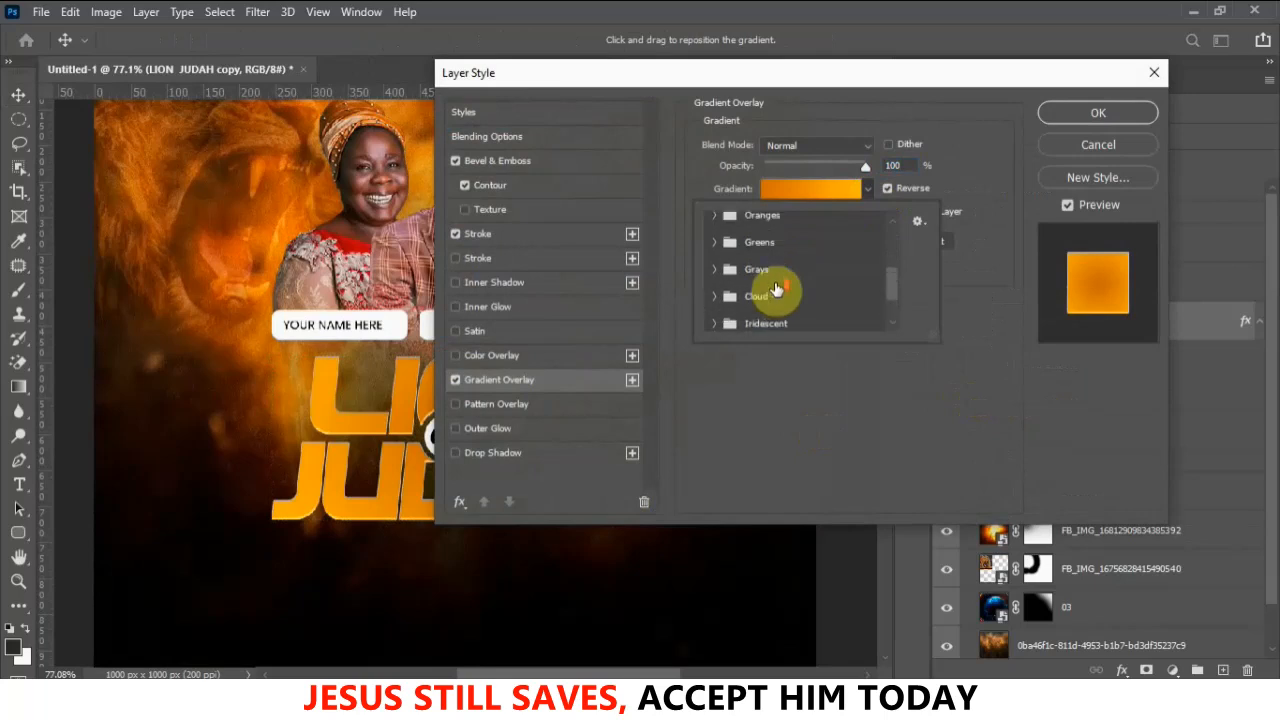
scroll(777, 288, "up", 4)
left_click(1103, 112)
left_click(1103, 112)
Minimise Photoshop and the New Items folder window to get to the desktop, and refresh it
left_click(1193, 11)
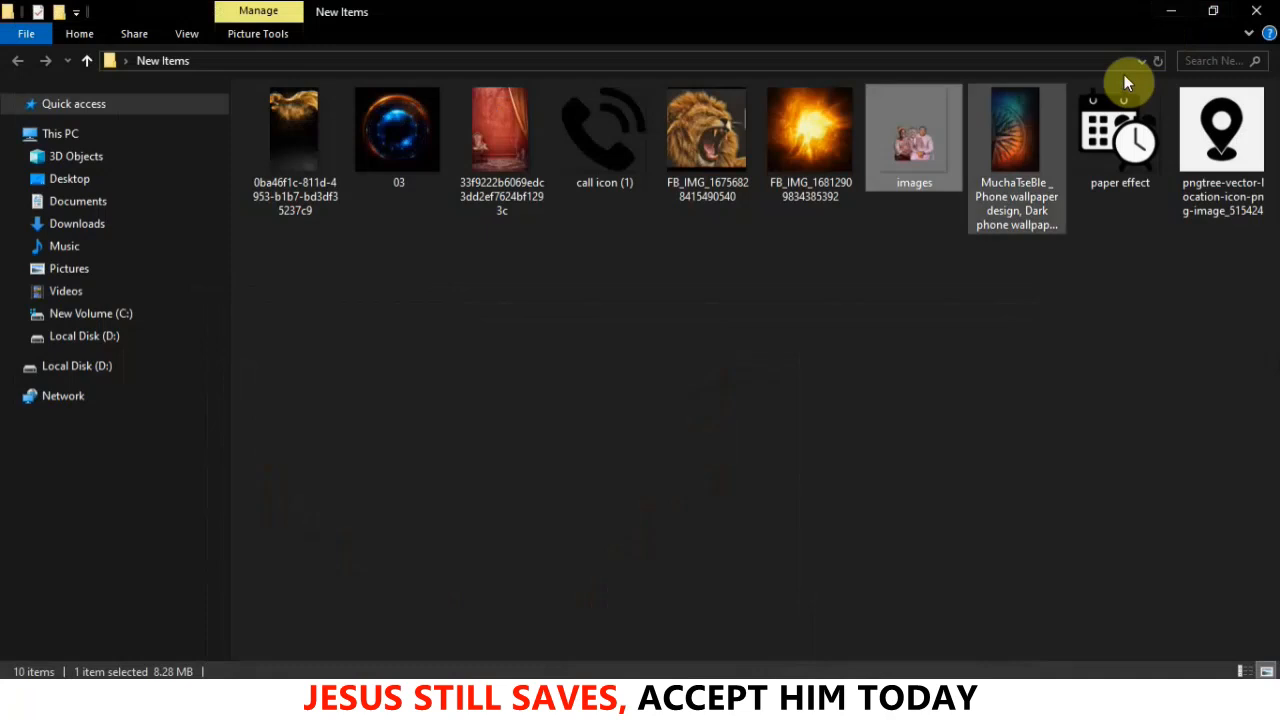
left_click(1172, 14)
right_click(823, 235)
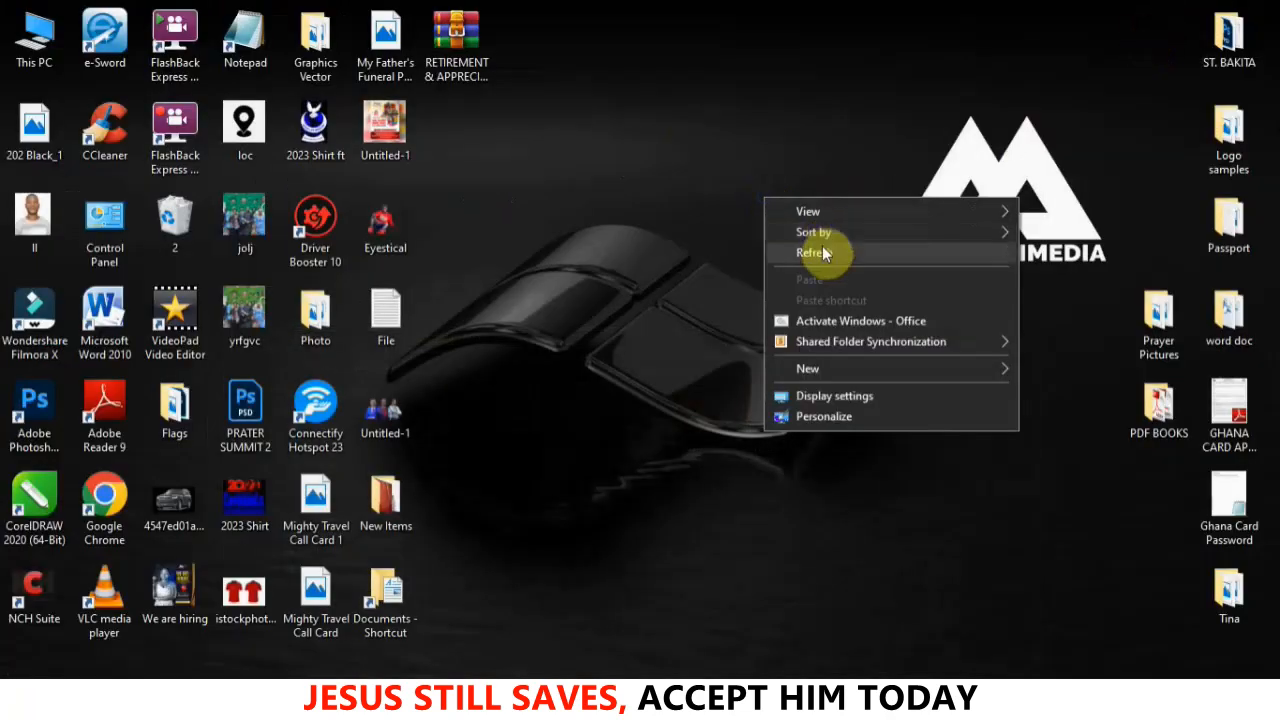
left_click(822, 245)
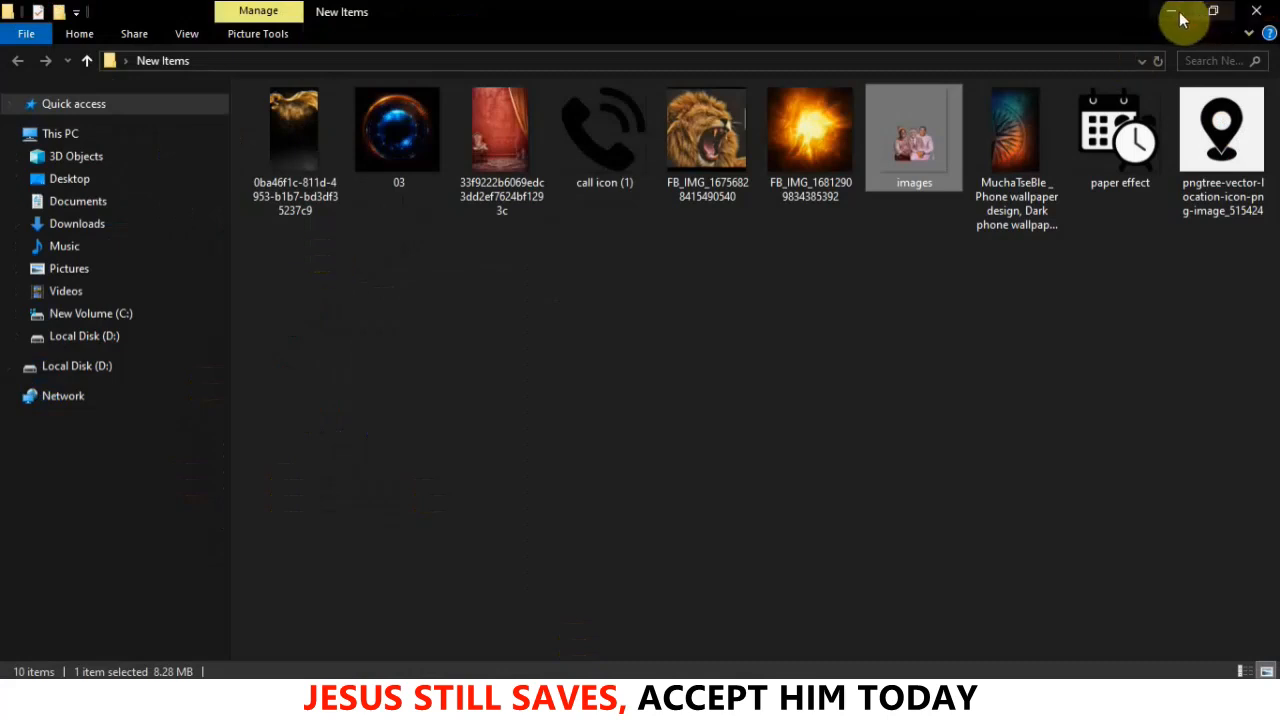
left_click(1178, 16)
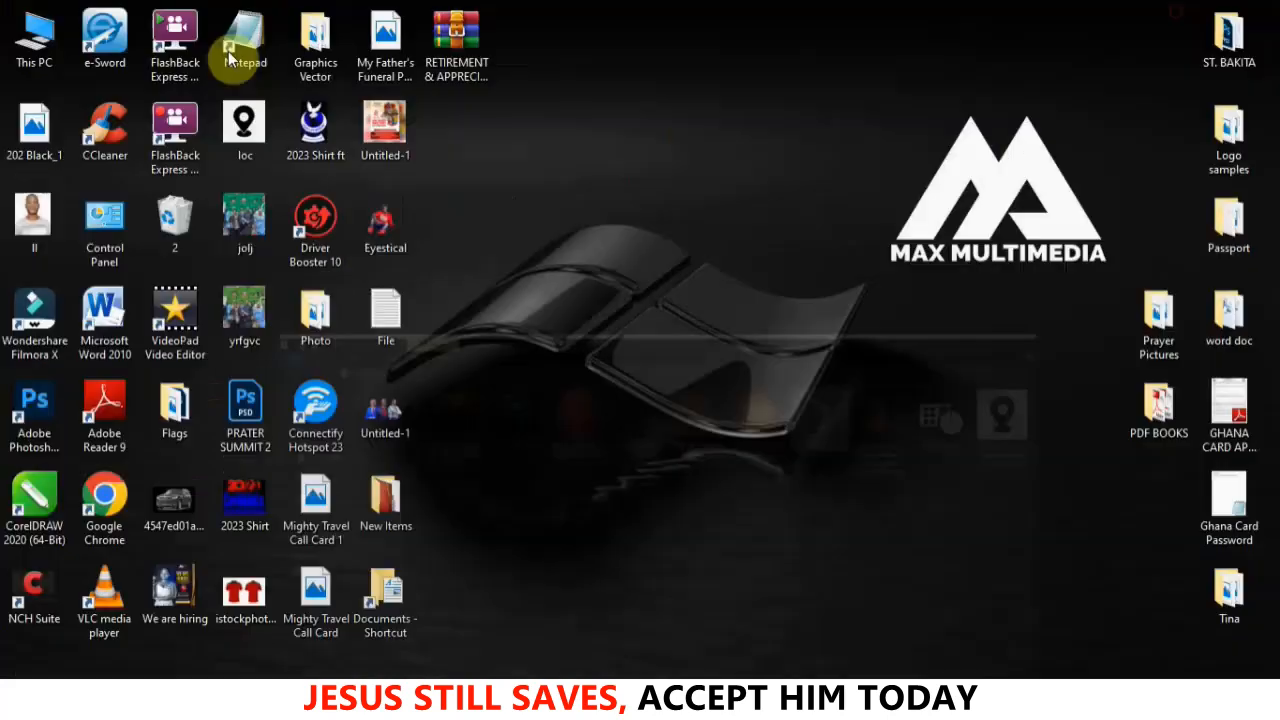
Find the Gradients folder on Local Disk (D:) and load the Golden Gradient preset from it into Photoshop
double_click(22, 46)
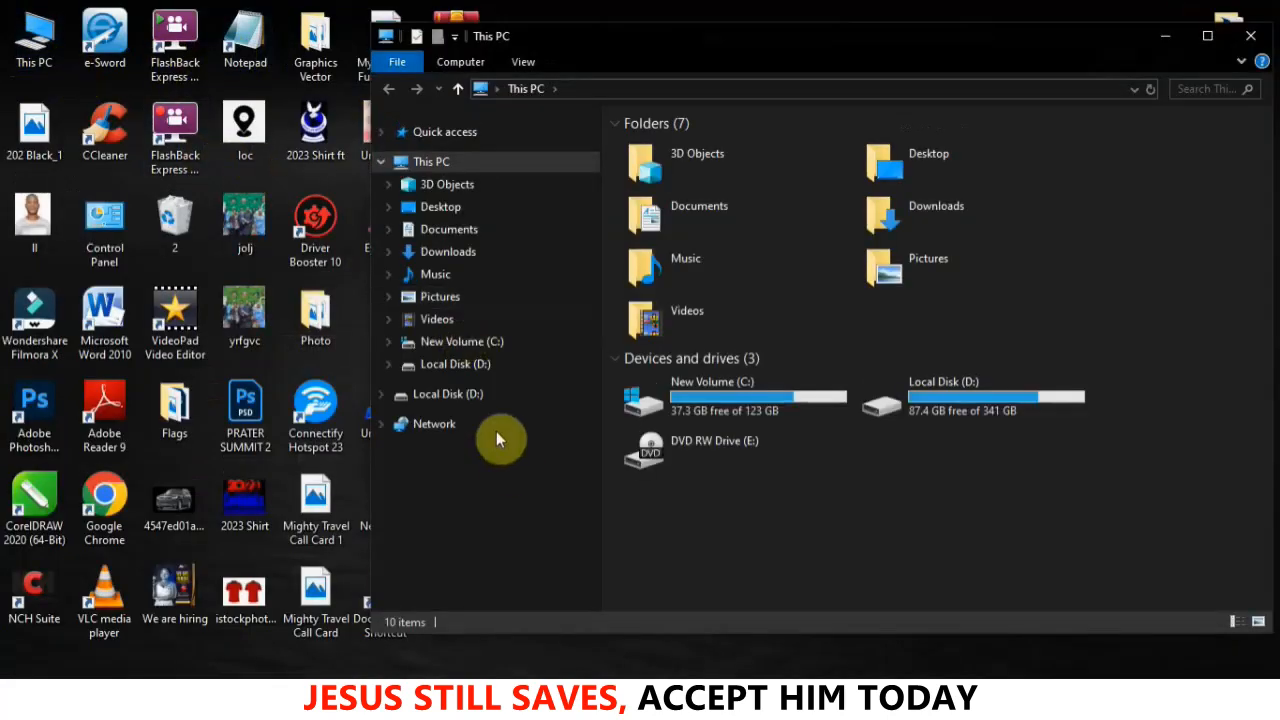
left_click(975, 391)
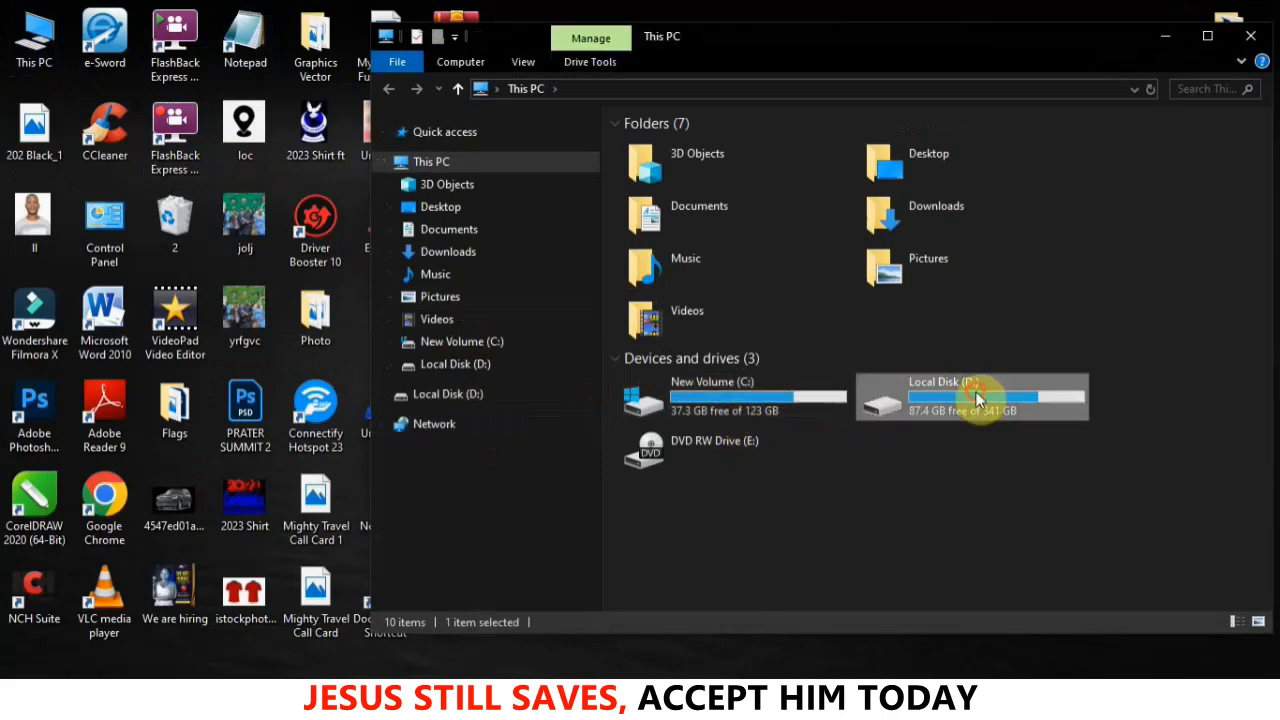
double_click(876, 390)
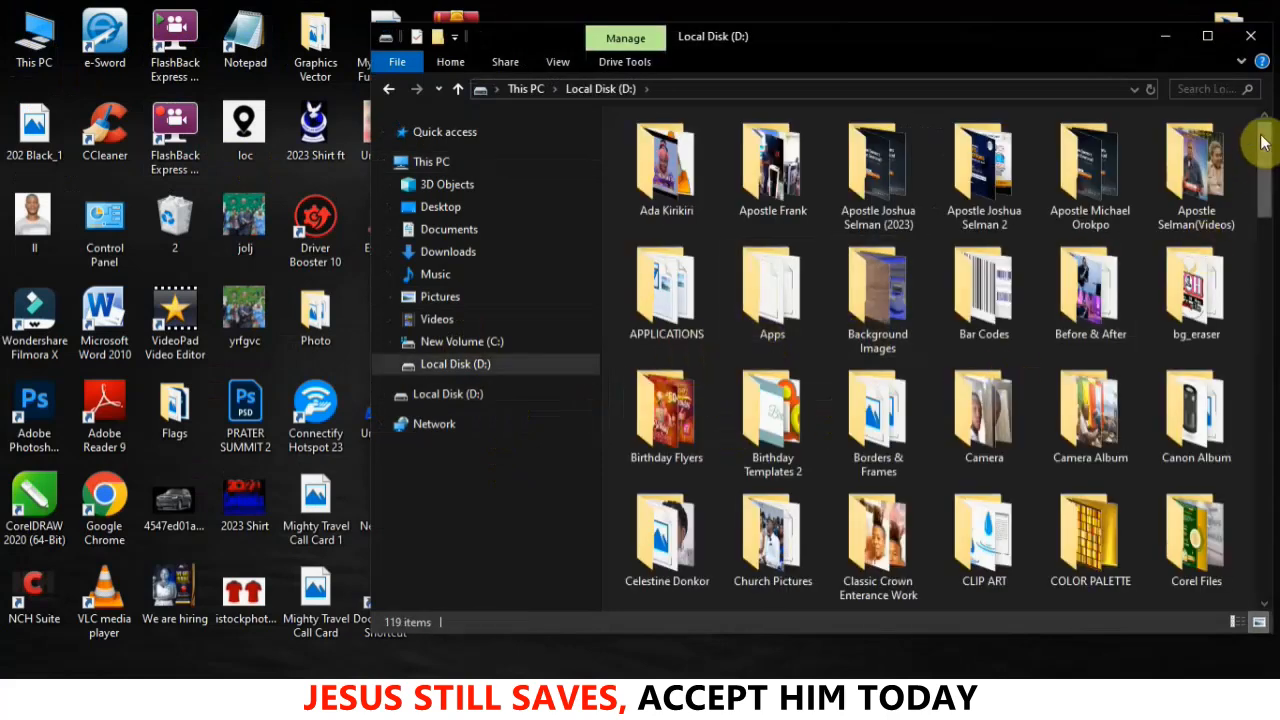
left_click(1206, 38)
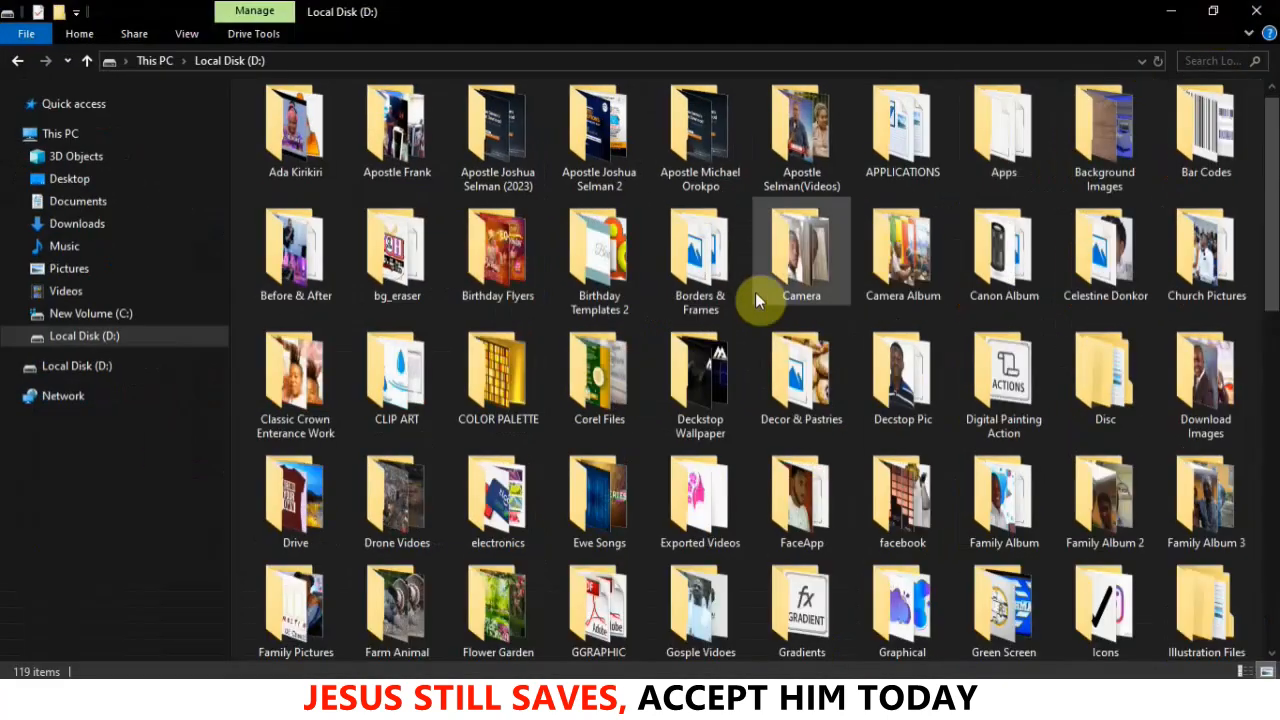
scroll(755, 292, "down", 5)
scroll(635, 393, "down", 2)
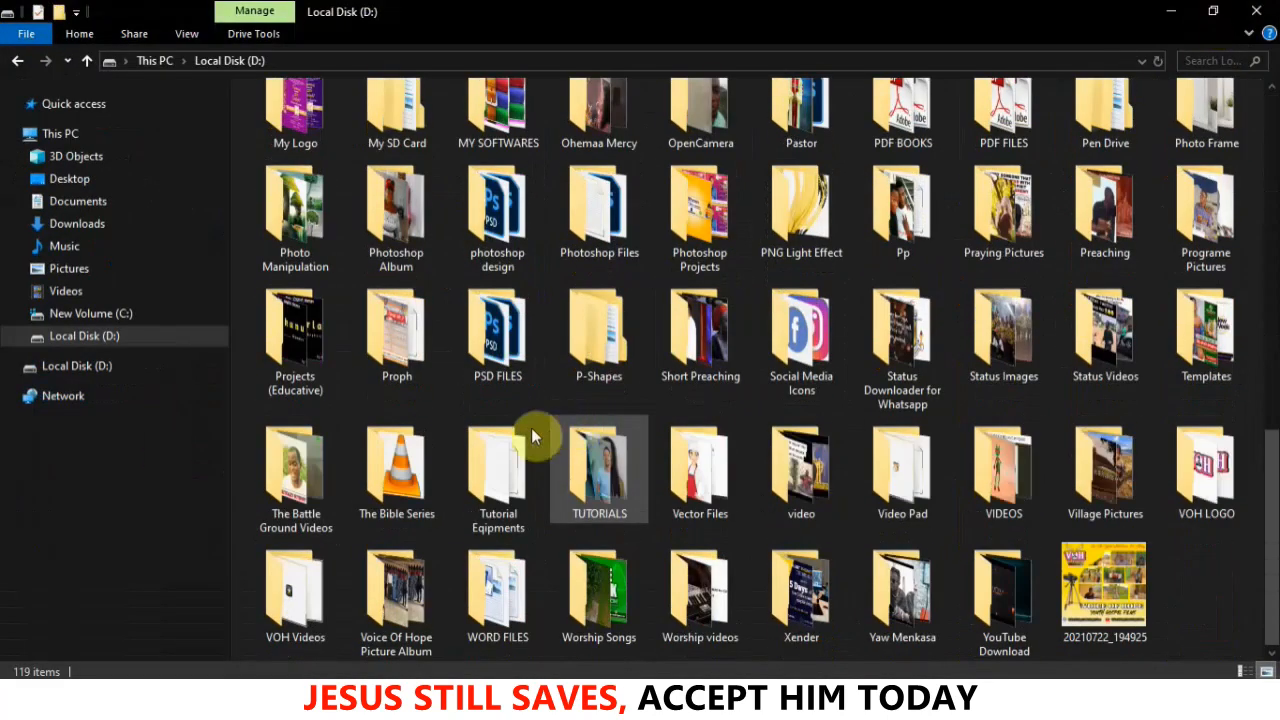
scroll(672, 412, "up", 5)
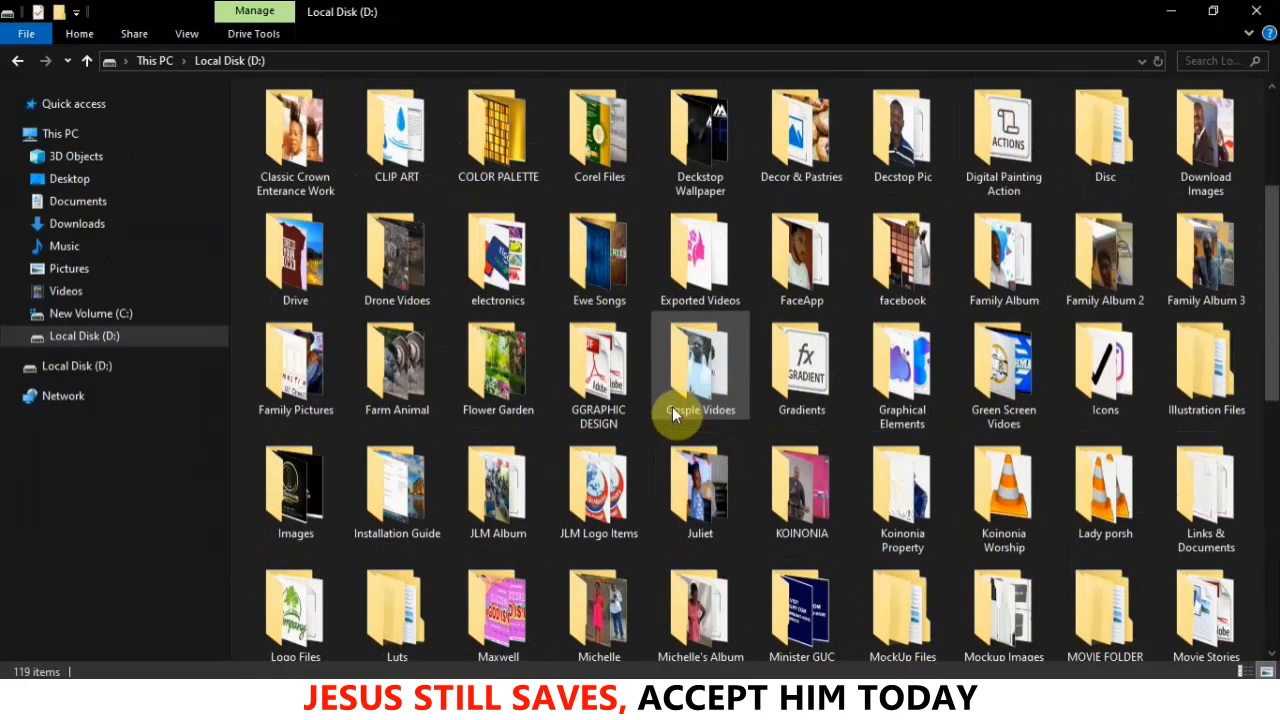
double_click(805, 375)
left_click(338, 118)
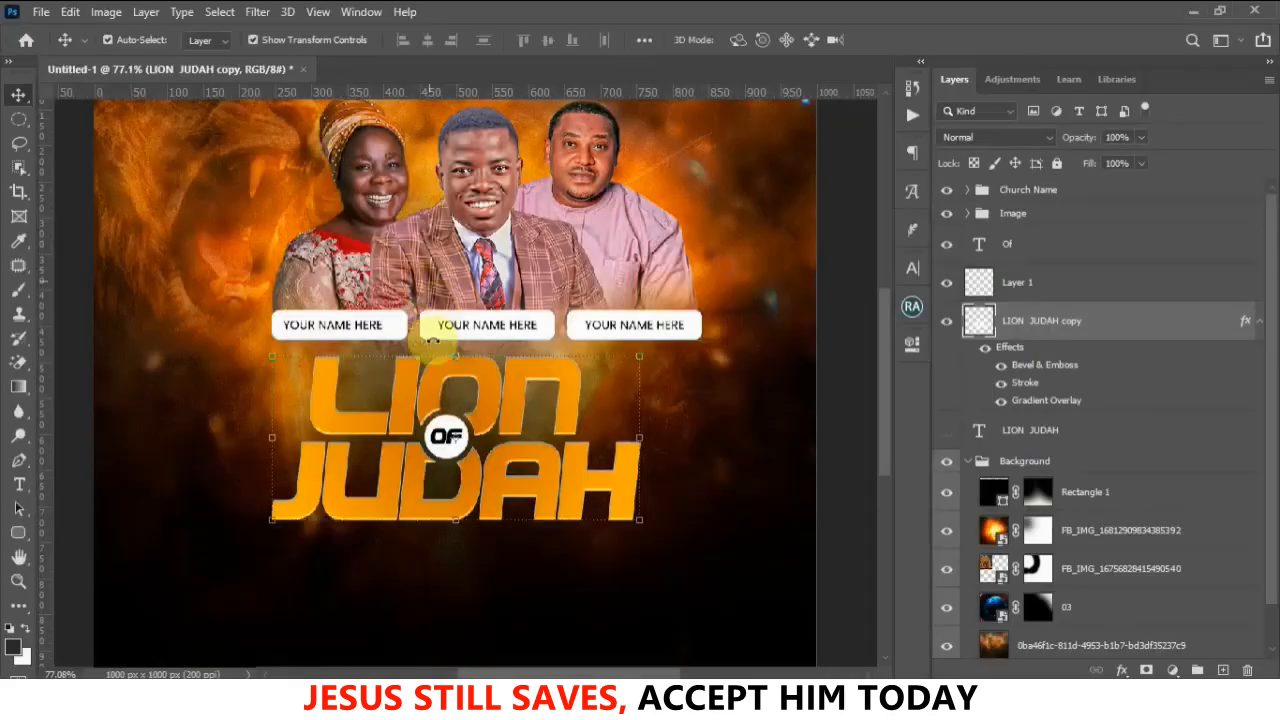
Replace the title's Gradient Overlay gradient with the preset from the Golden Gradient group
double_click(1037, 405)
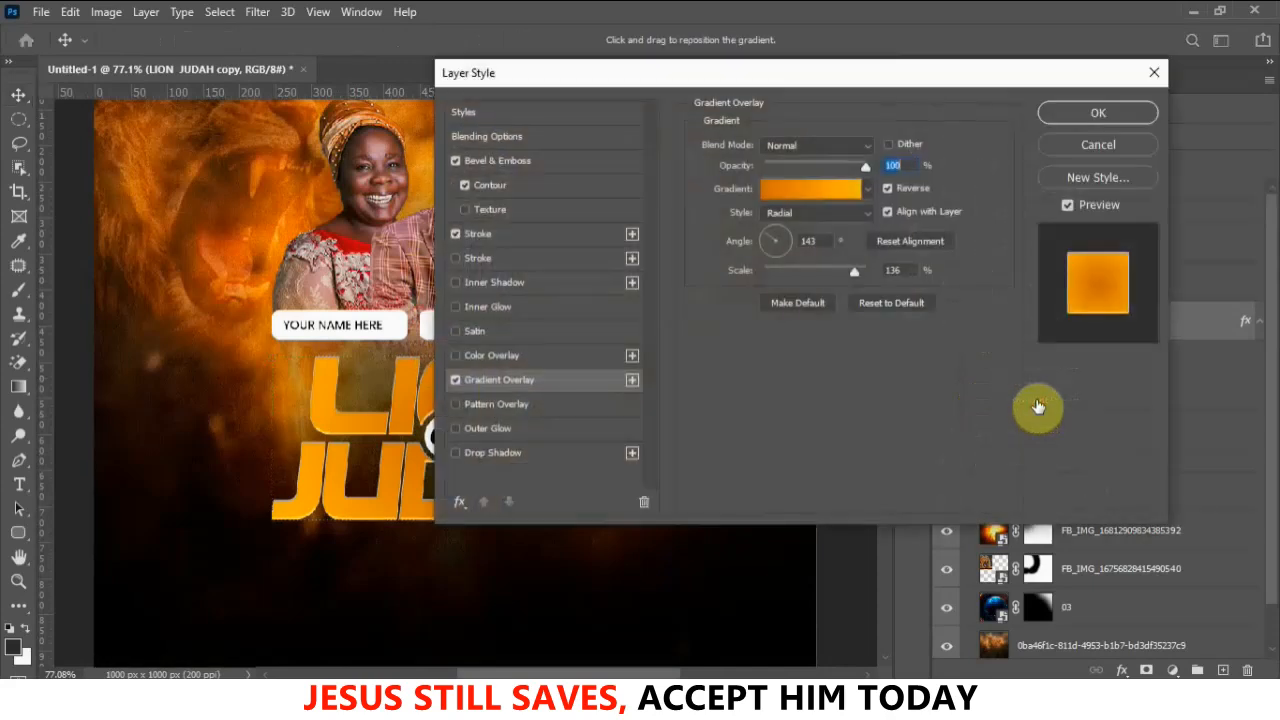
left_click(866, 187)
scroll(777, 280, "down", 5)
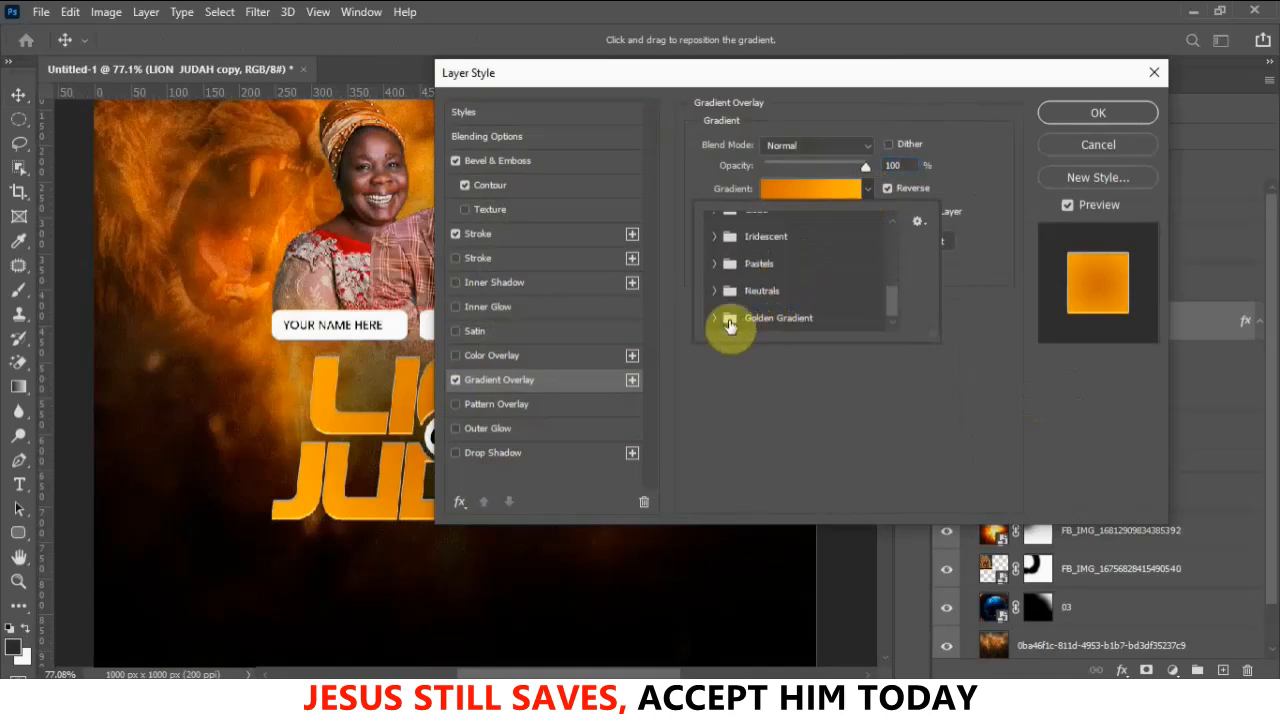
left_click(714, 318)
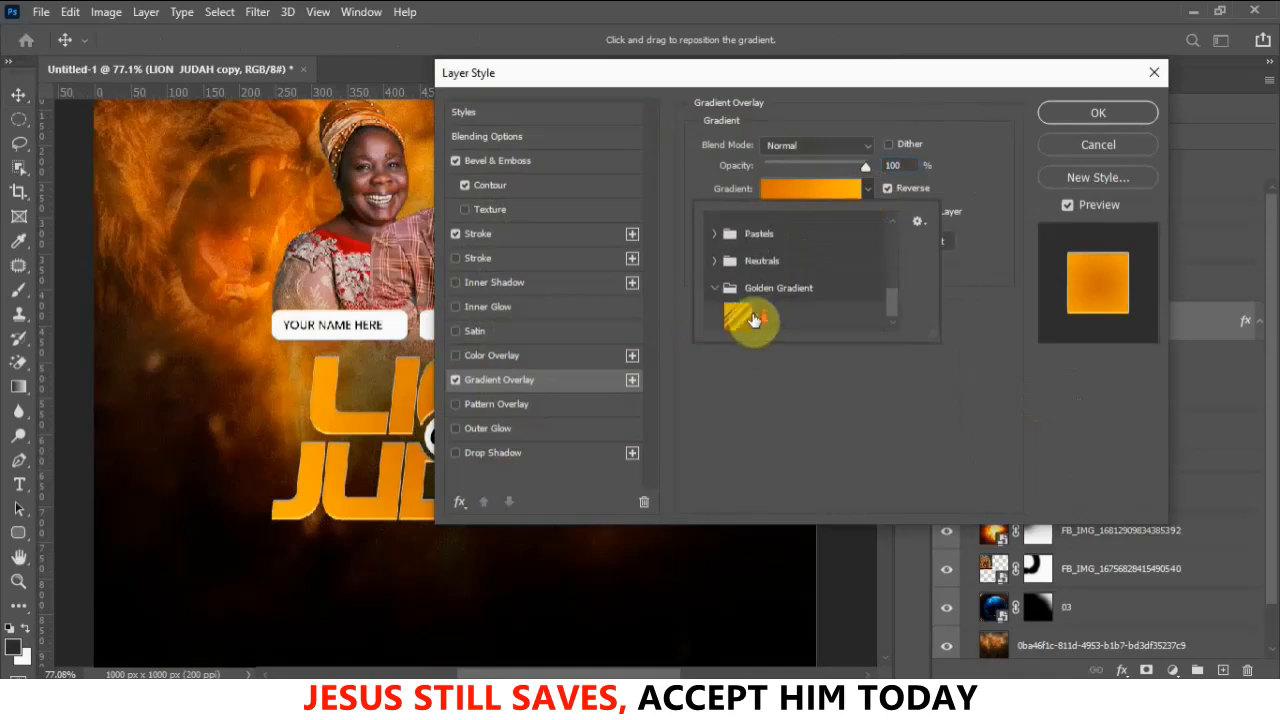
left_click(740, 318)
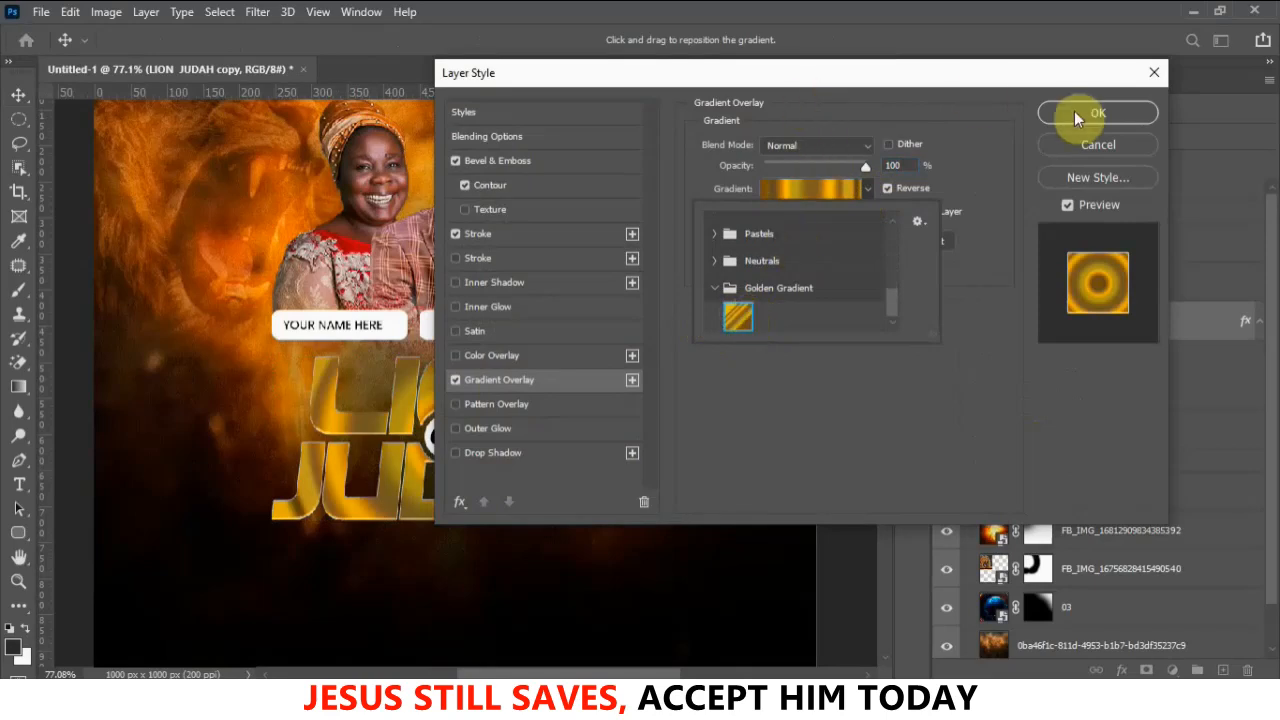
Edit the golden gradient by removing several of its darker color stops and moving the bright yellow end stop to 96%
left_click_drag(814, 74, 1067, 102)
left_click(1044, 214)
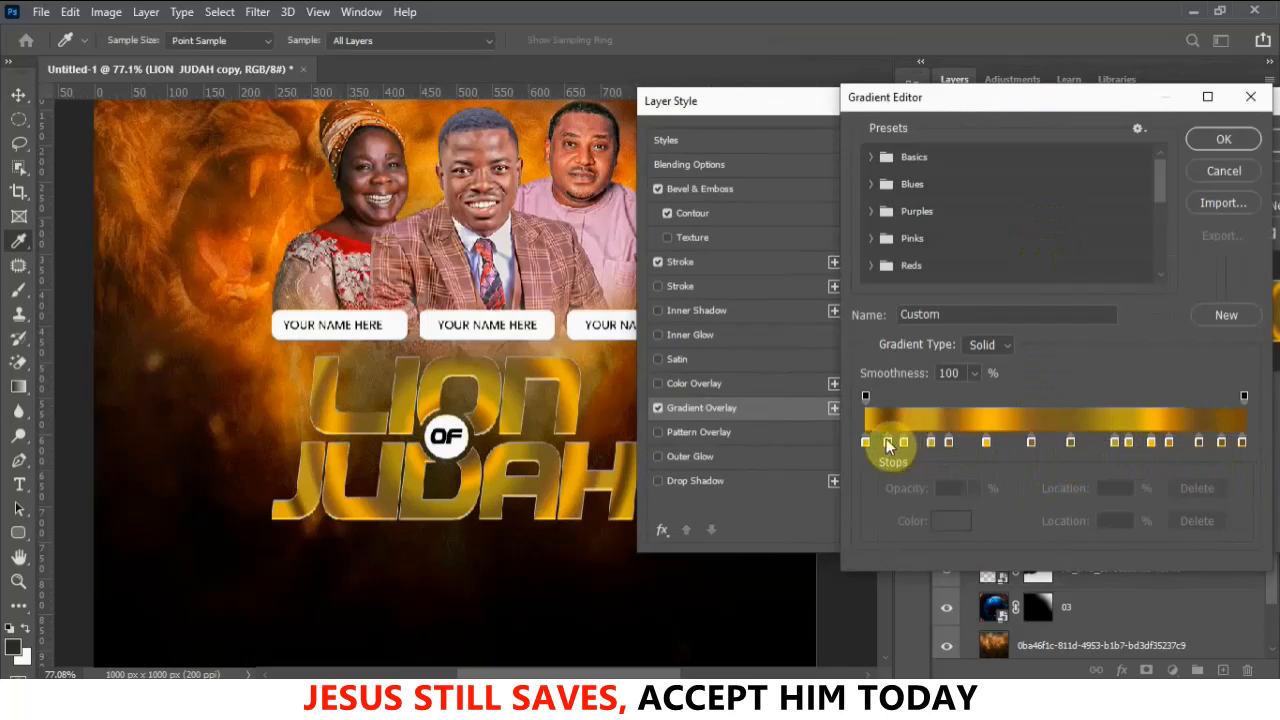
left_click_drag(906, 441, 916, 420)
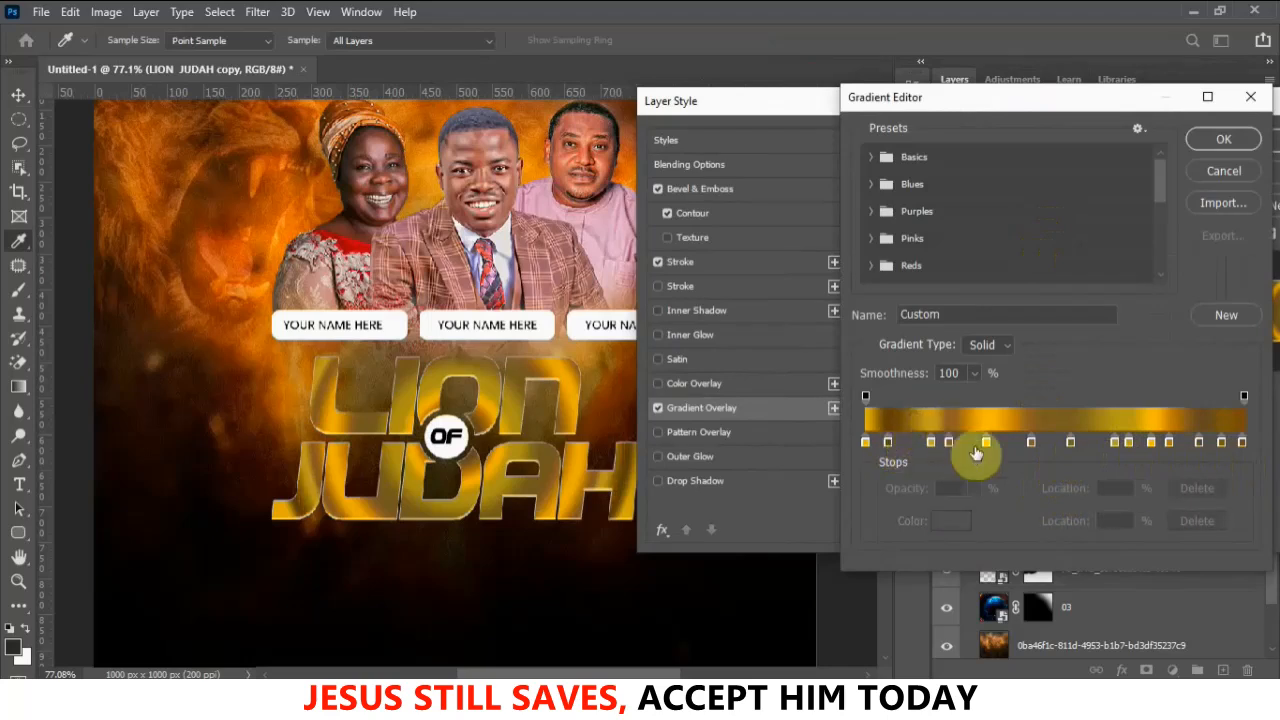
left_click_drag(1030, 442, 1033, 400)
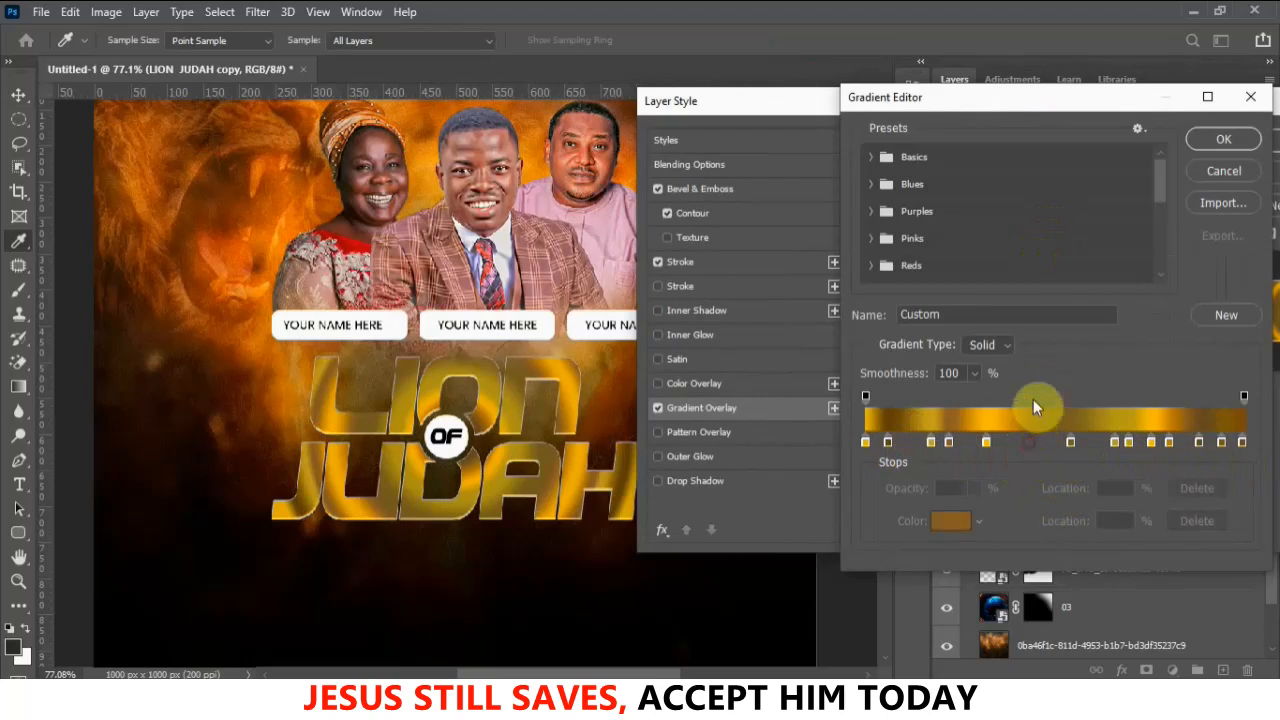
left_click(1168, 442)
left_click_drag(1170, 441, 1184, 390)
left_click_drag(1153, 443, 1234, 443)
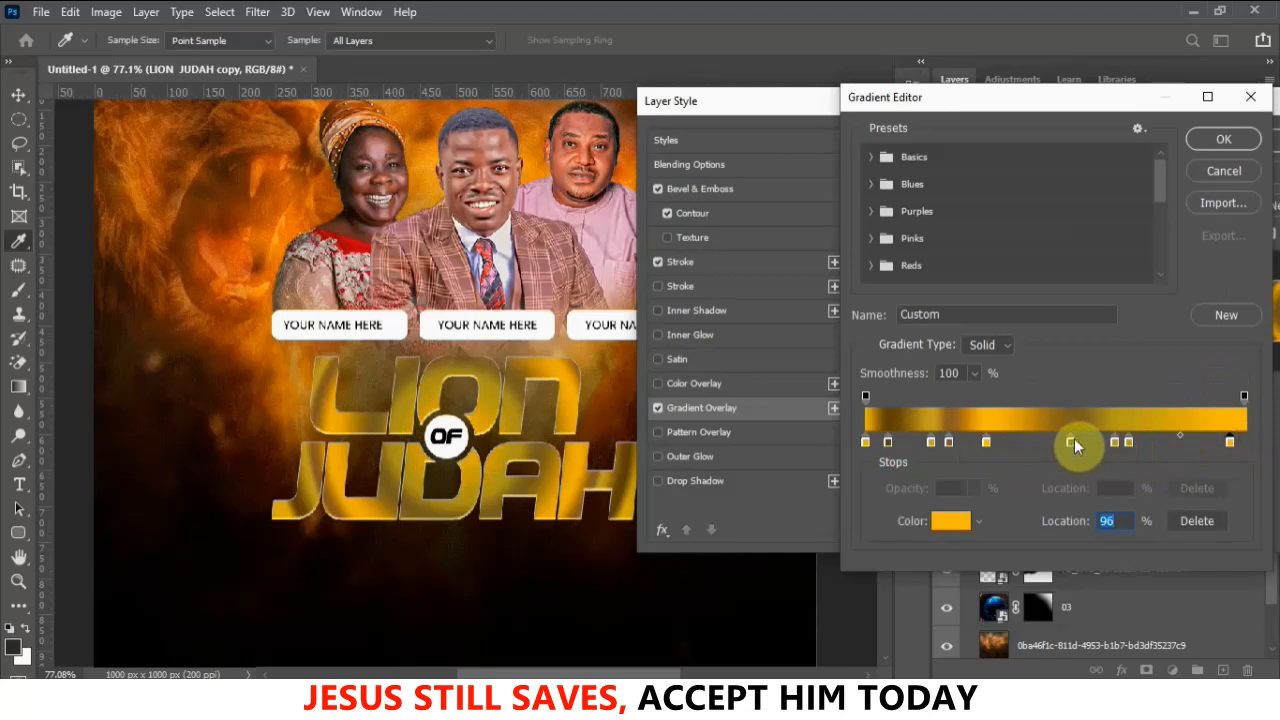
Remove one more color stop, reposition remaining stops including ones at 35% and 74%, and apply the edited gradient to the title
left_click_drag(948, 443, 963, 394)
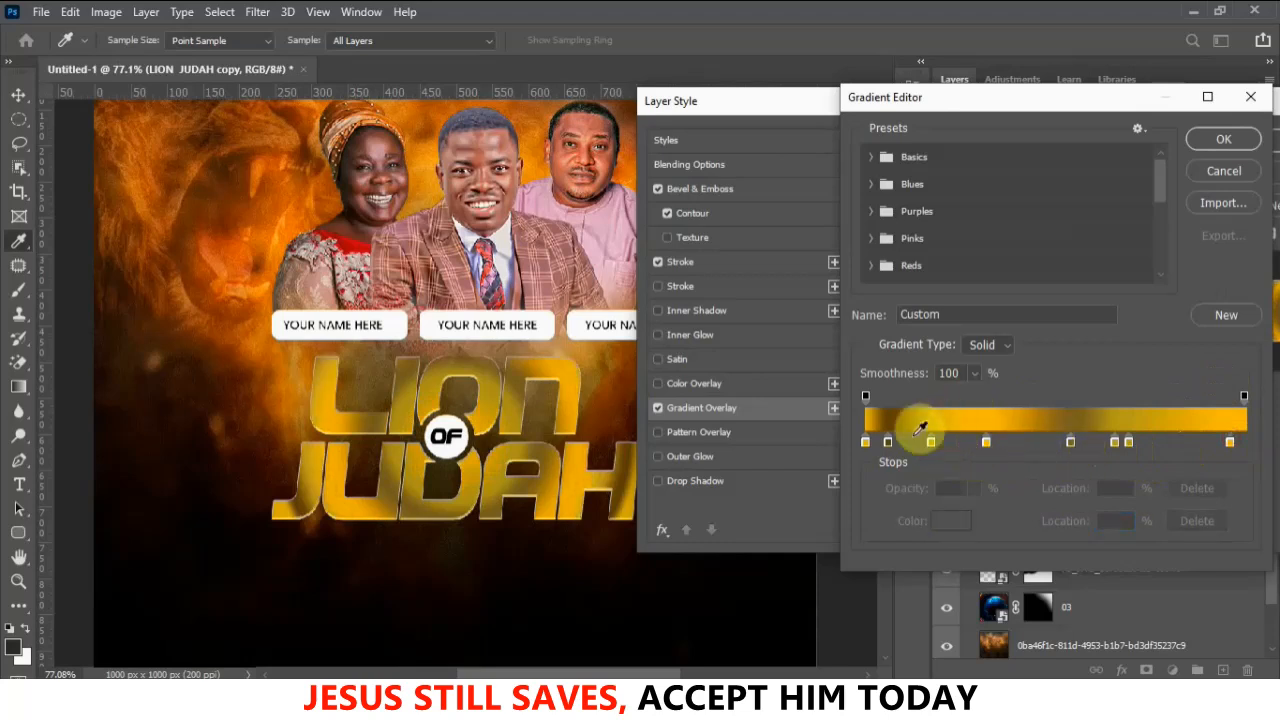
left_click_drag(903, 440, 1001, 444)
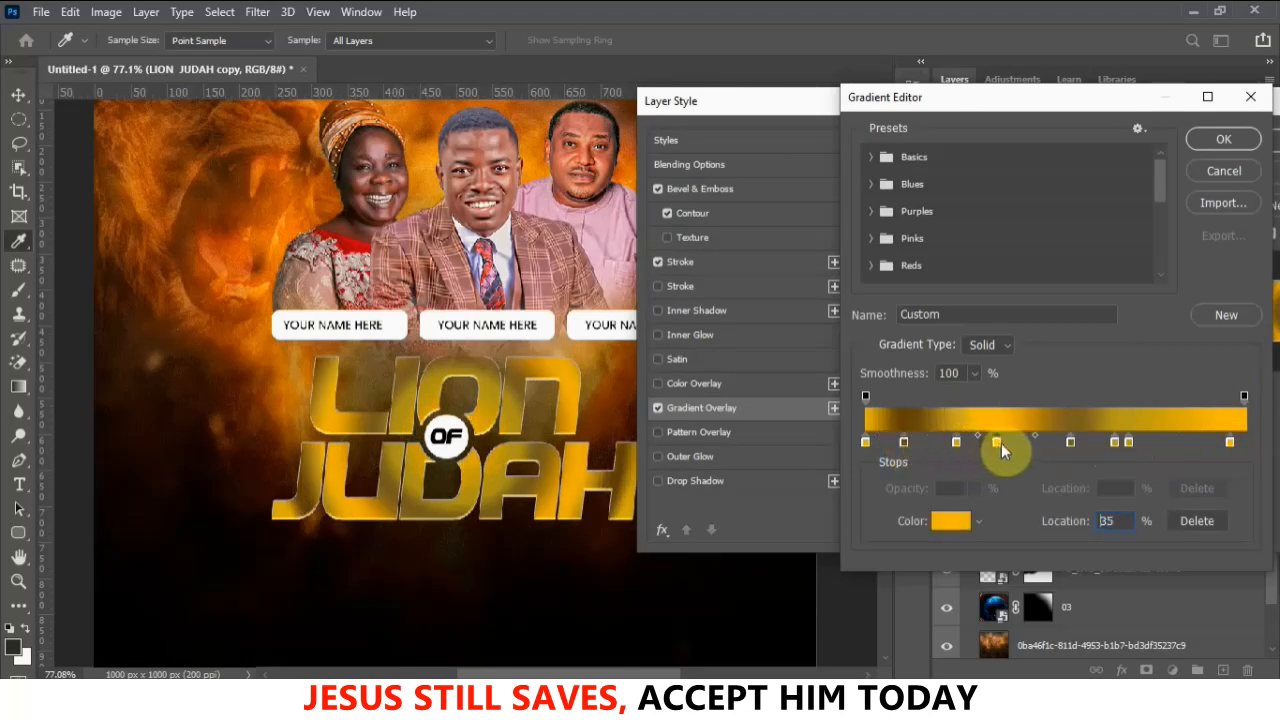
left_click(1071, 441)
left_click_drag(1128, 442, 1146, 443)
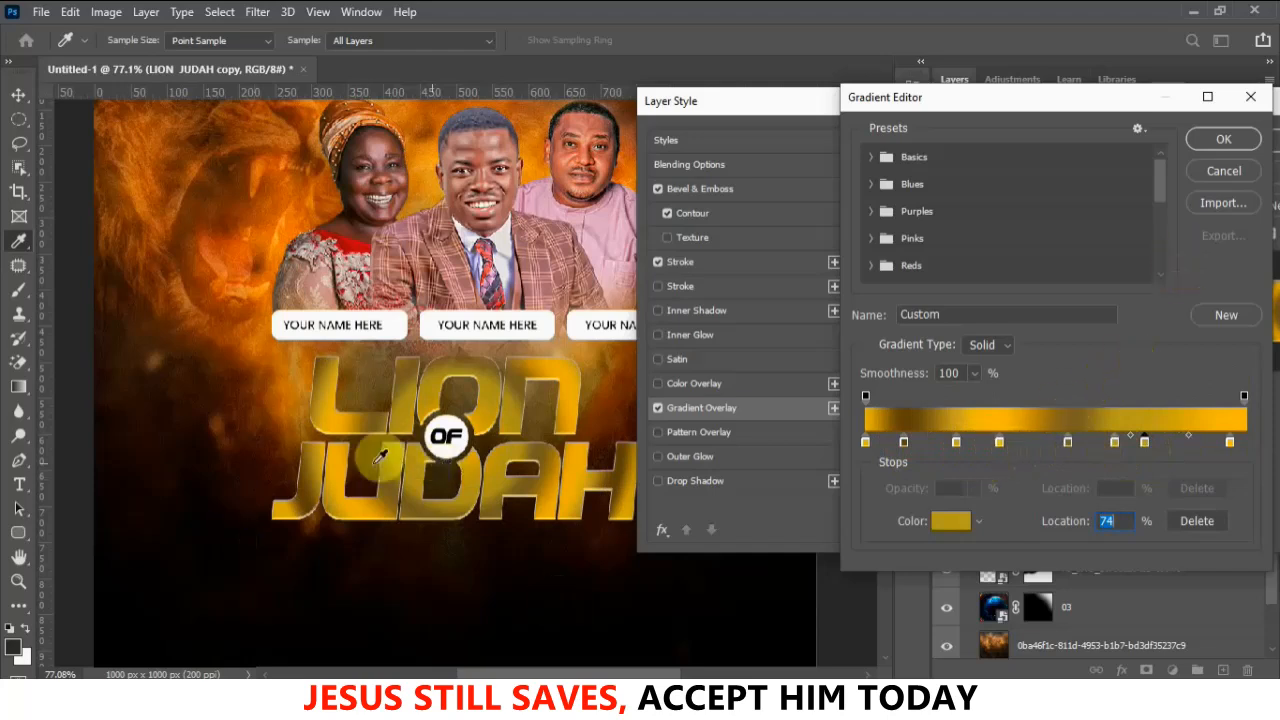
left_click(1224, 140)
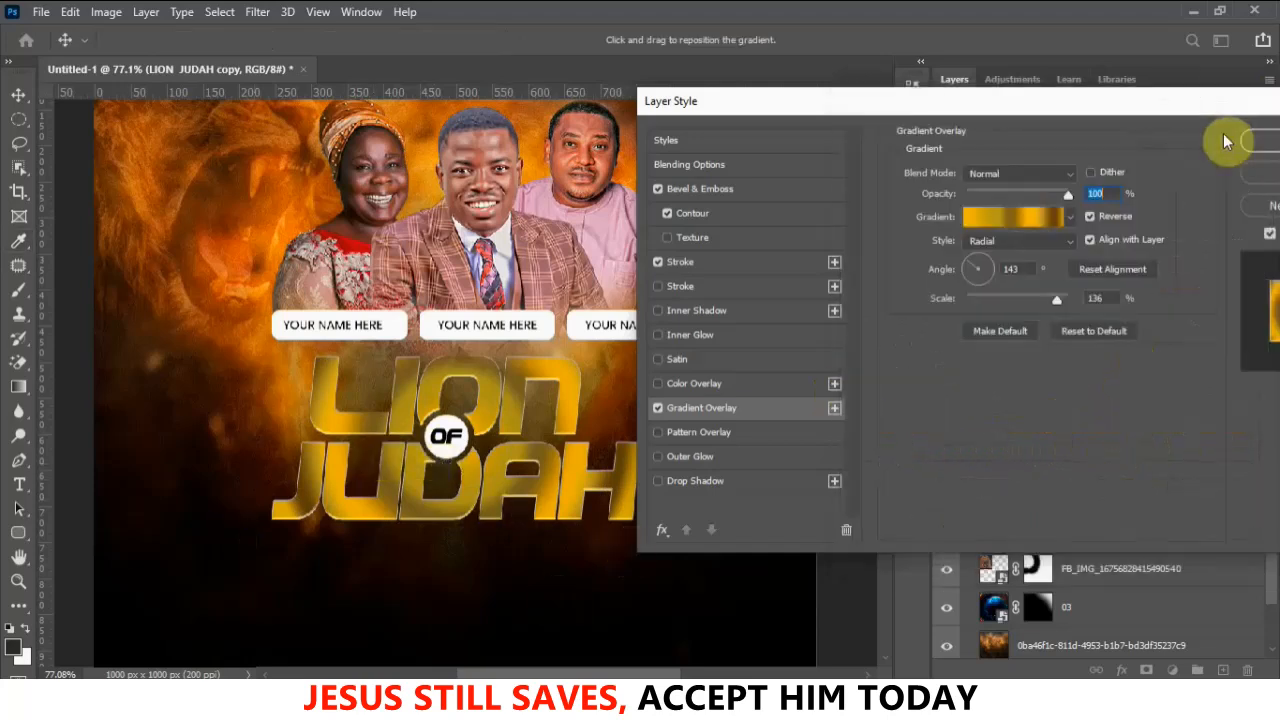
left_click(1194, 166)
Add a reversed radial Gradient Overlay with the edited golden gradient at 143° and 136% scale to the "Of" text
key("v")
key("ctrl+0")
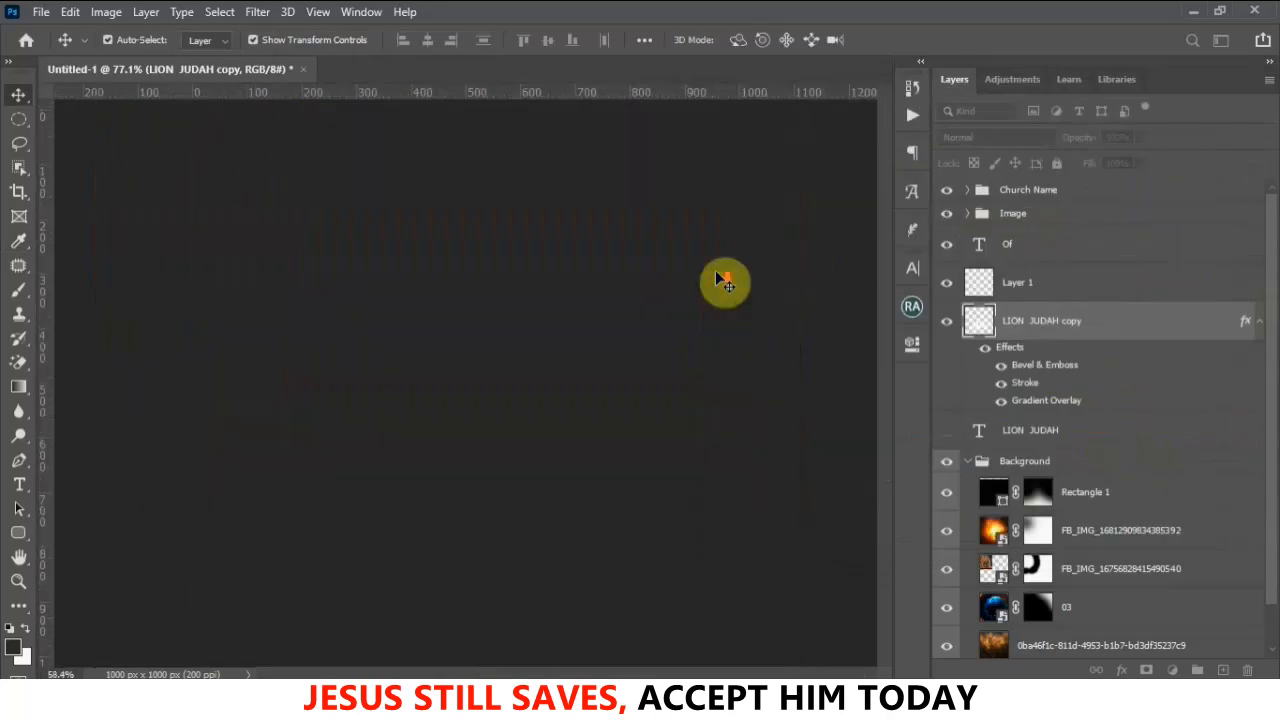
scroll(470, 471, "up", 4)
scroll(470, 471, "up", 3)
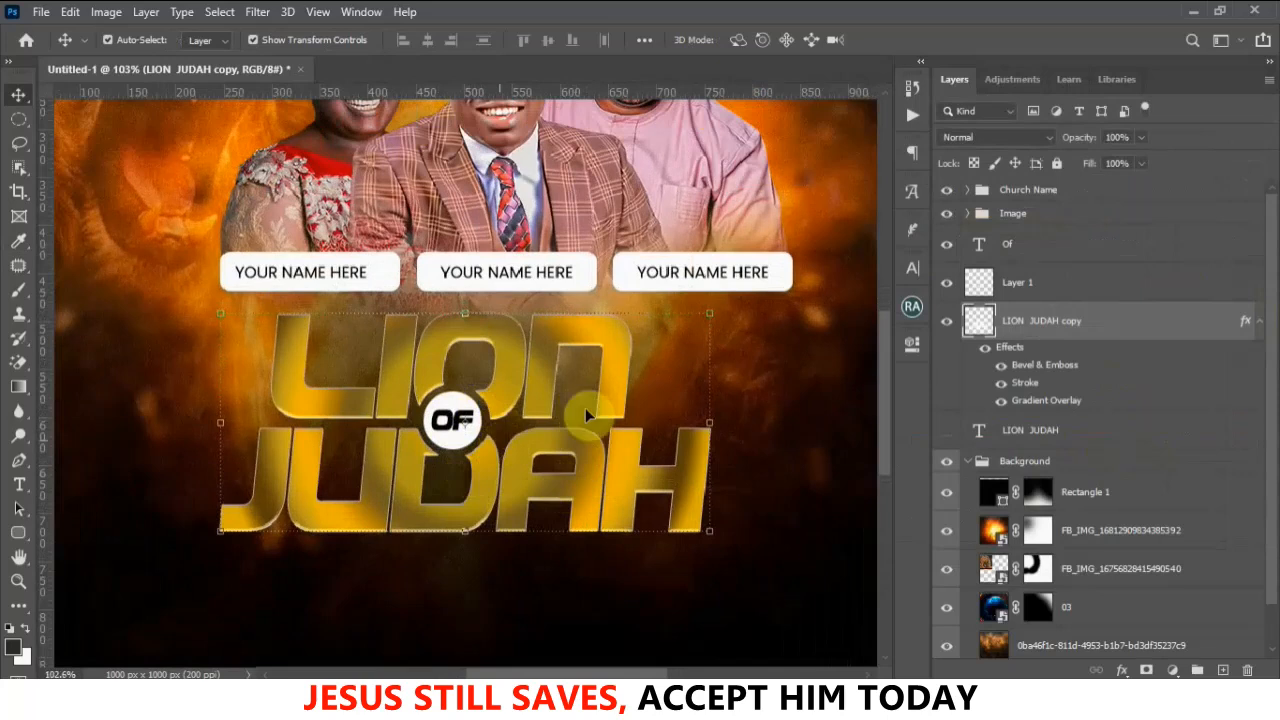
left_click(182, 426)
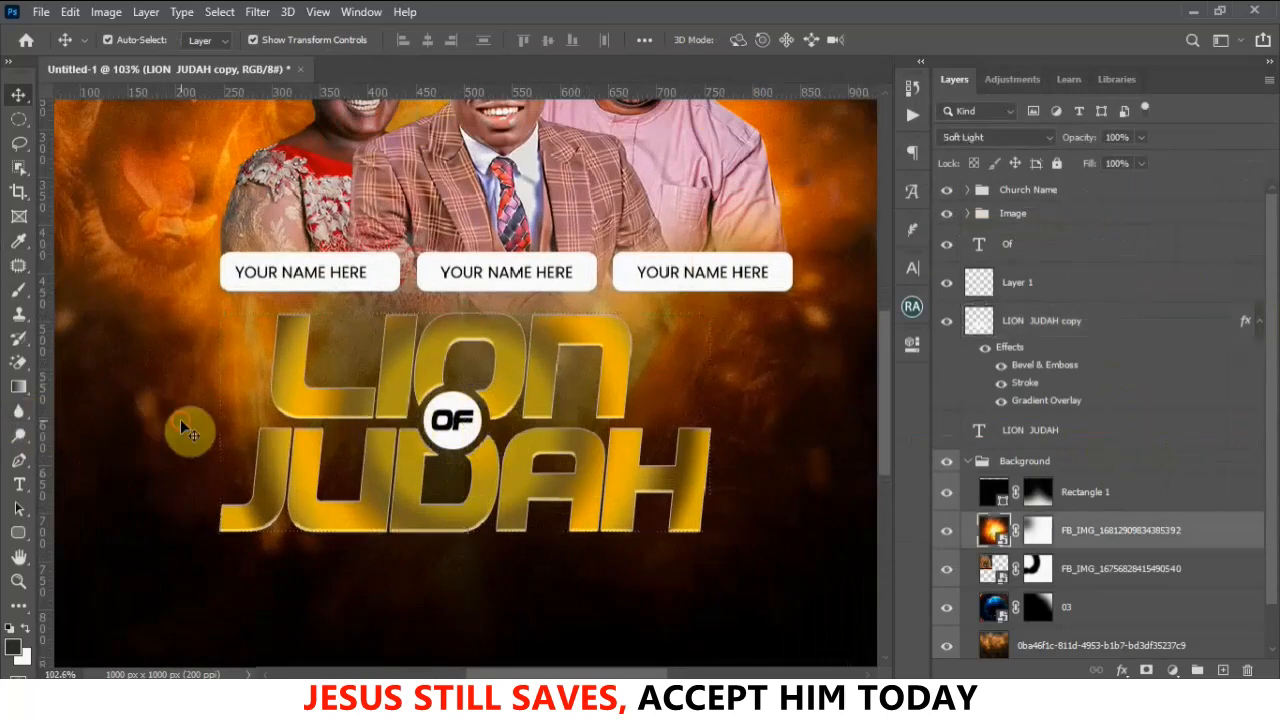
left_click(460, 423)
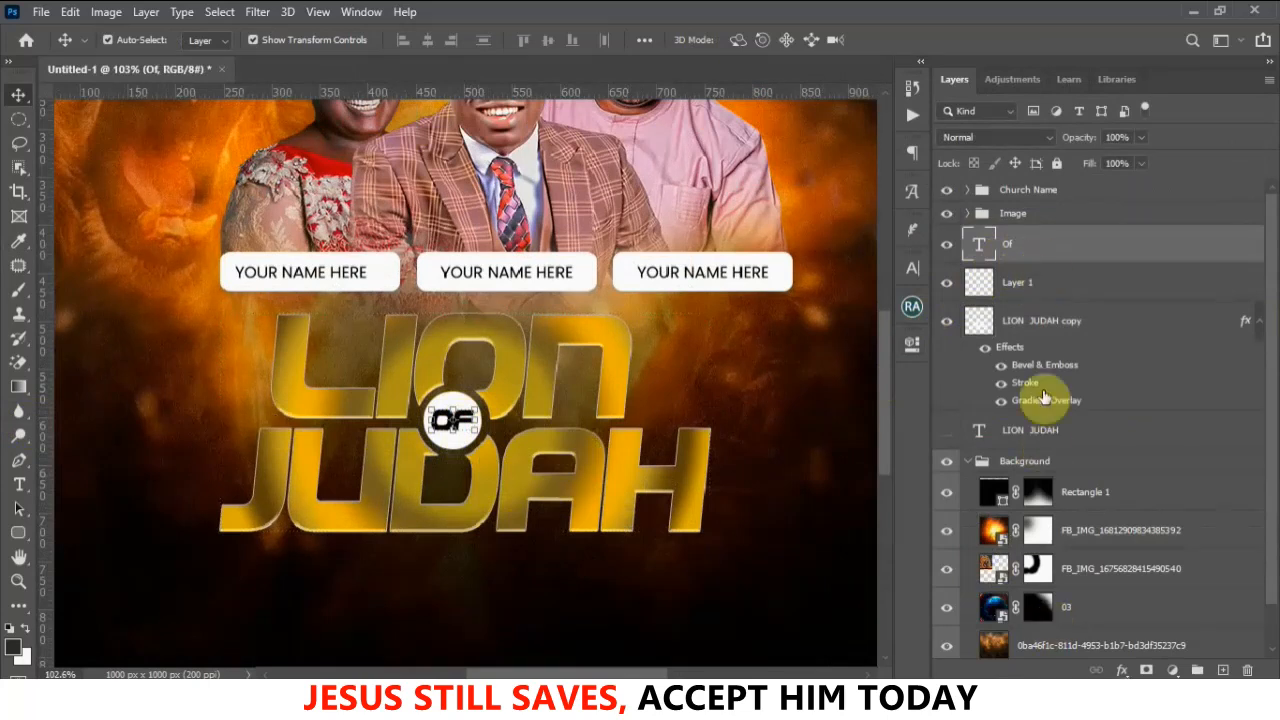
left_click(1120, 671)
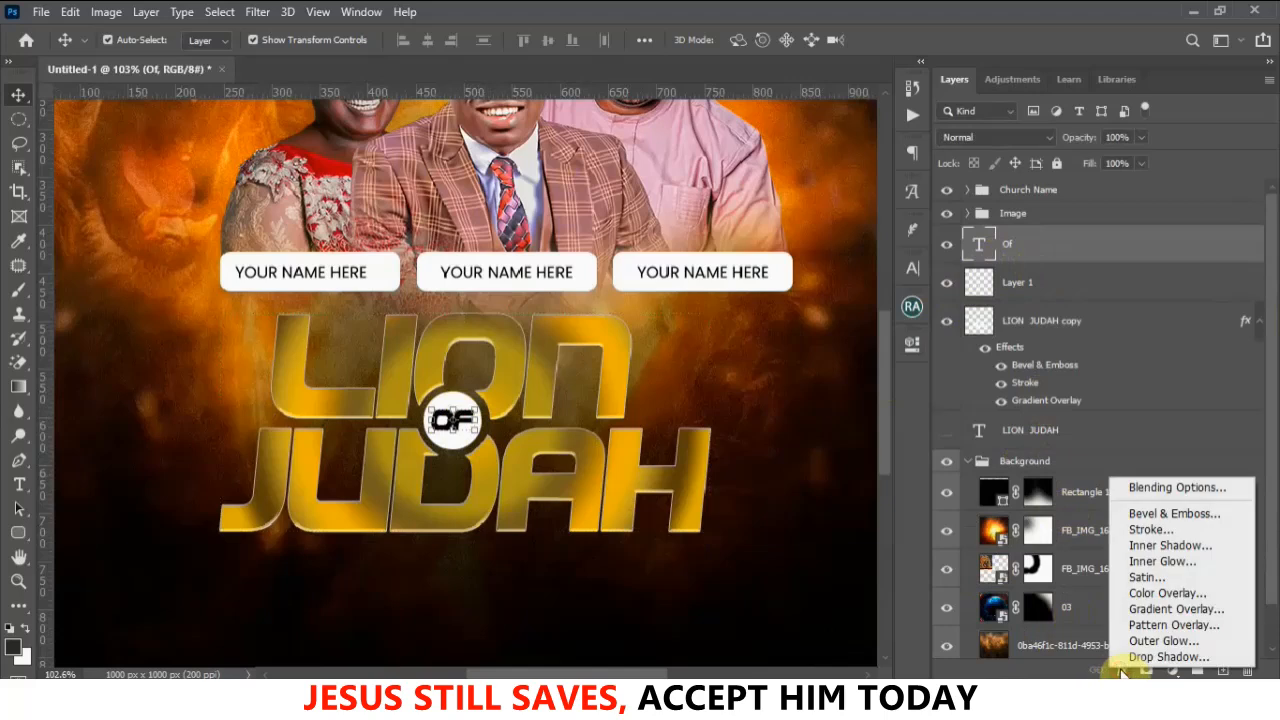
left_click(1159, 616)
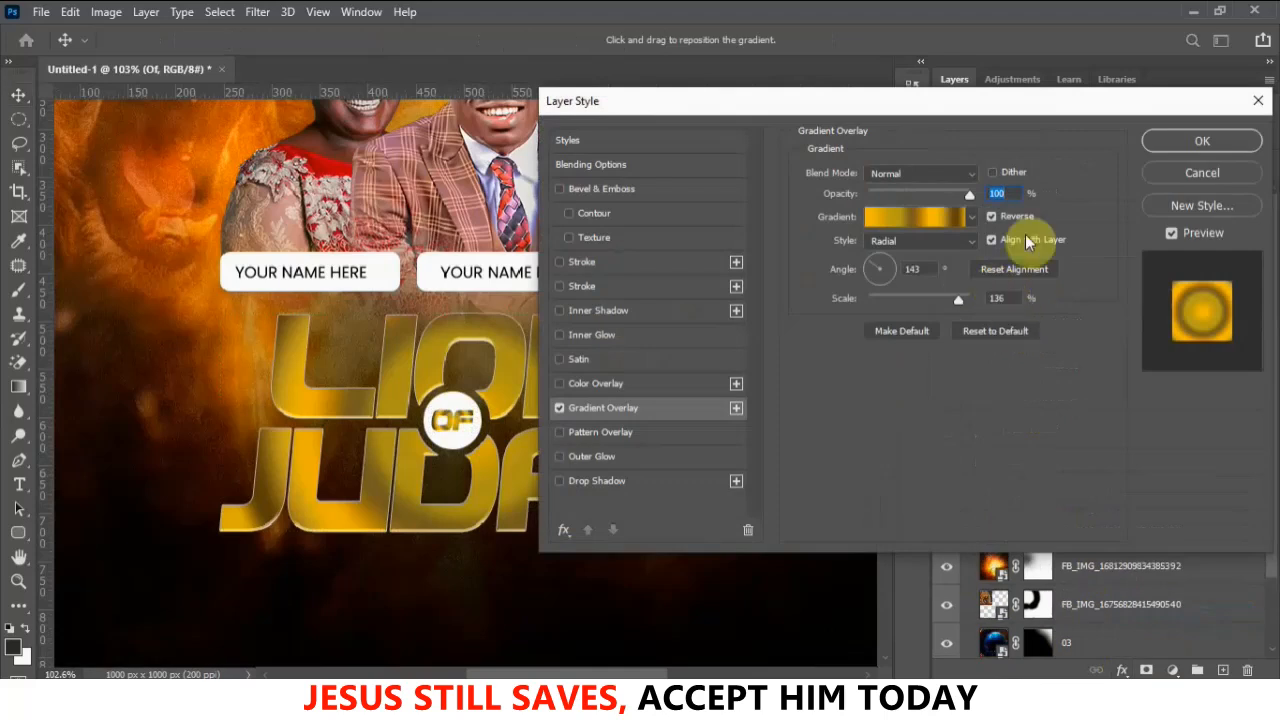
Add a Drop Shadow to the "Of" text with 0% spread and 100% opacity
left_click(560, 481)
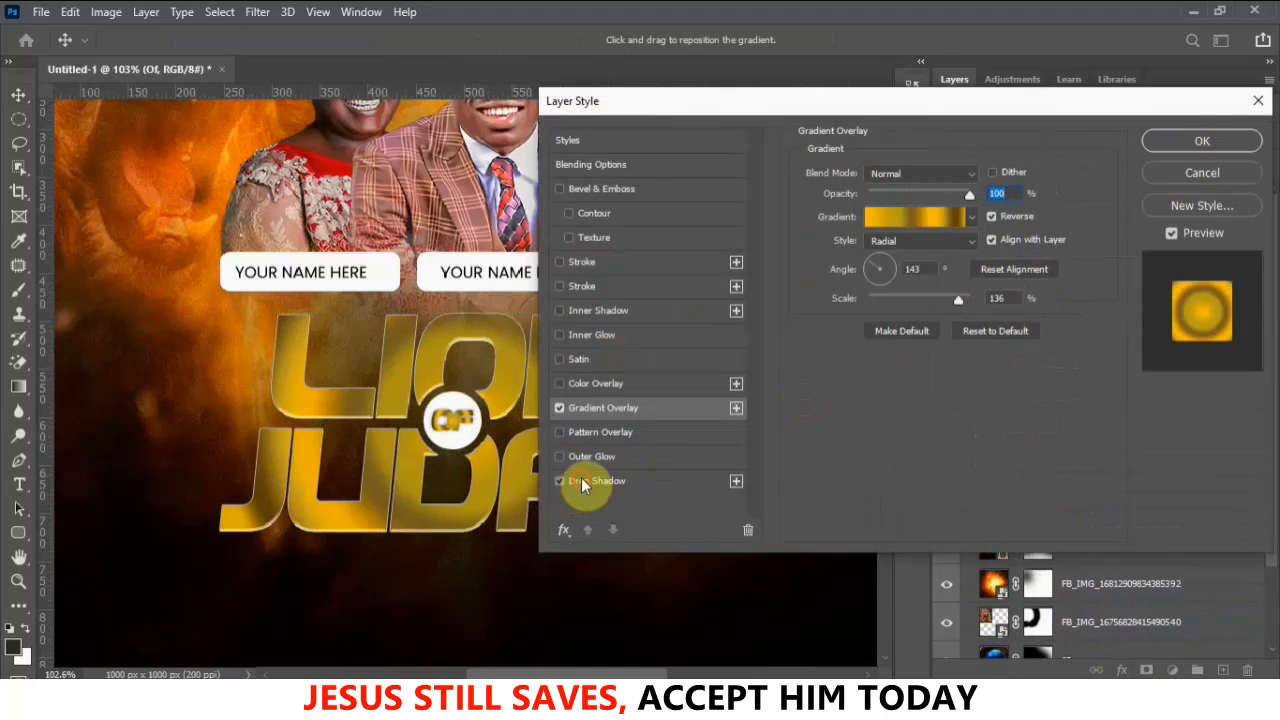
left_click(581, 481)
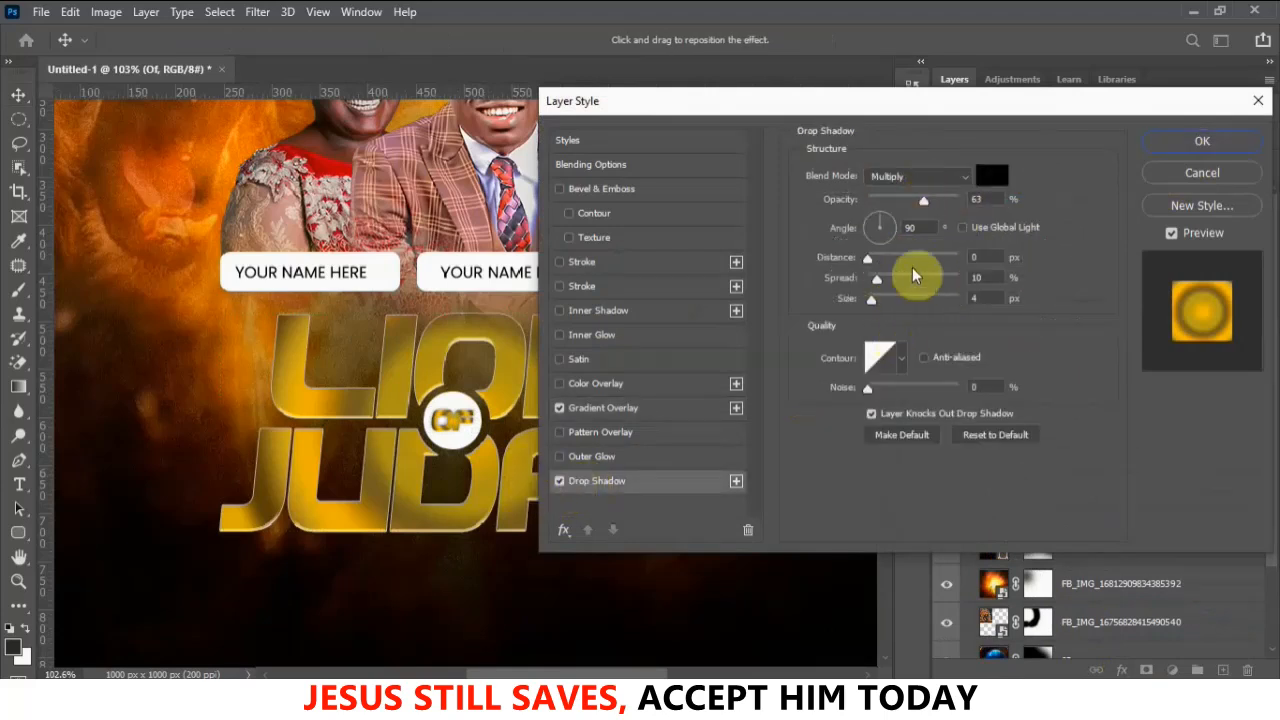
left_click_drag(876, 278, 853, 283)
left_click_drag(923, 200, 1030, 220)
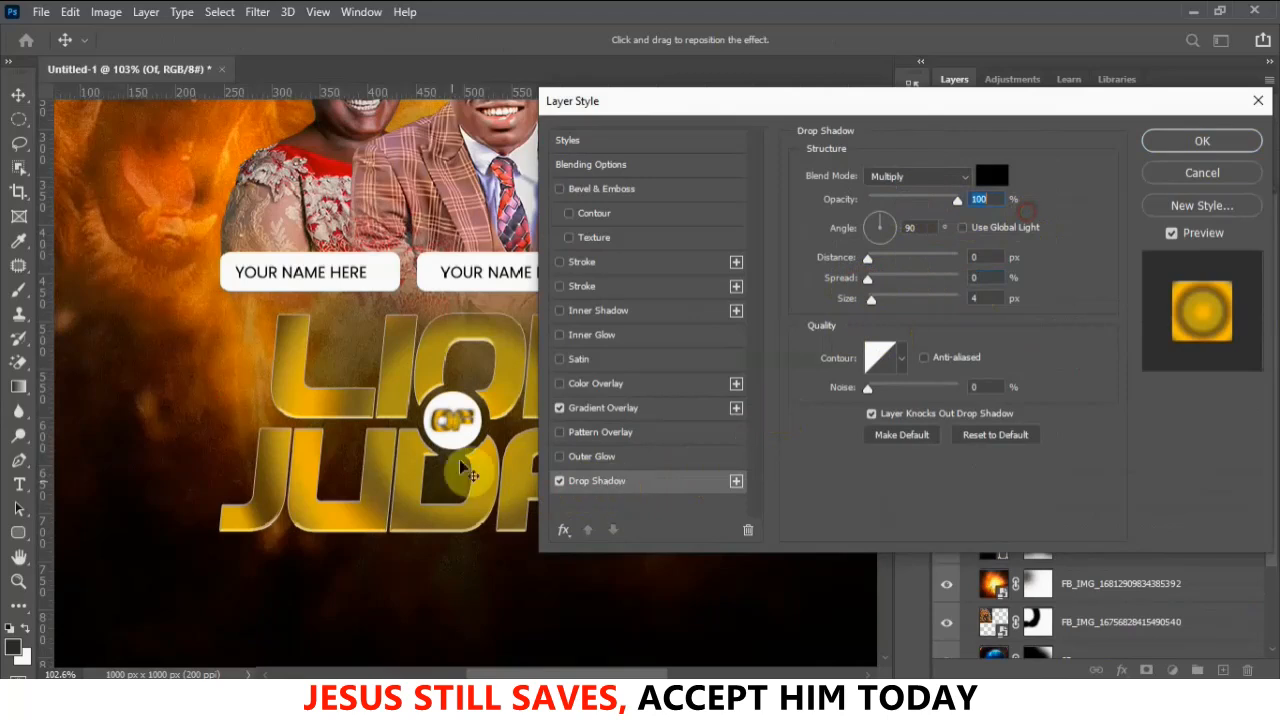
Apply the drop shadow settings to the OF text in the white circle
left_click(1232, 141)
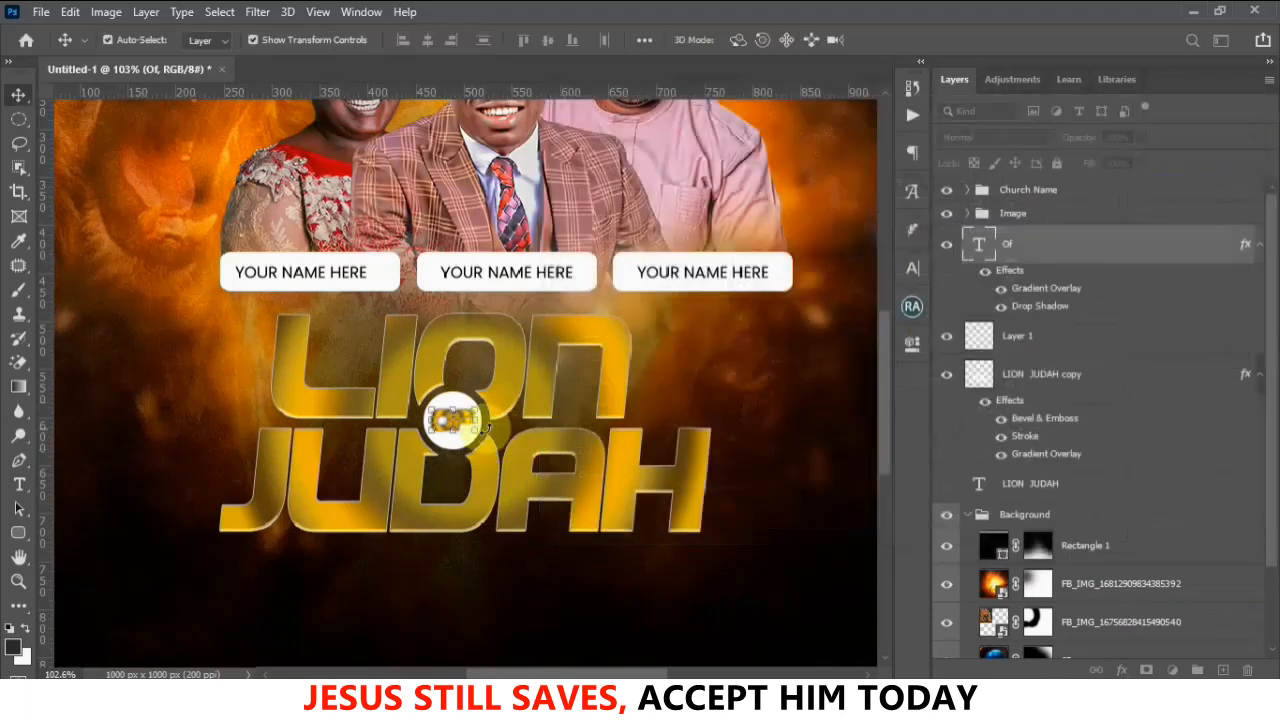
scroll(470, 432, "up", 5)
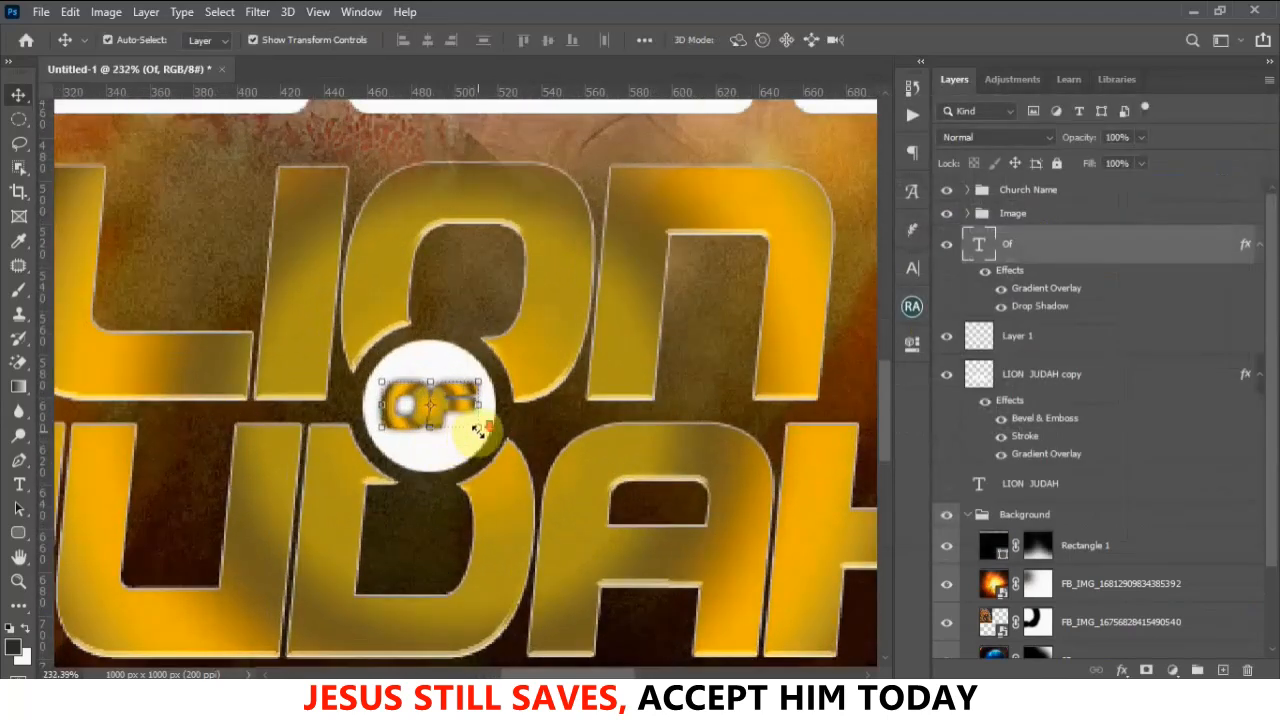
scroll(478, 430, "down", 8)
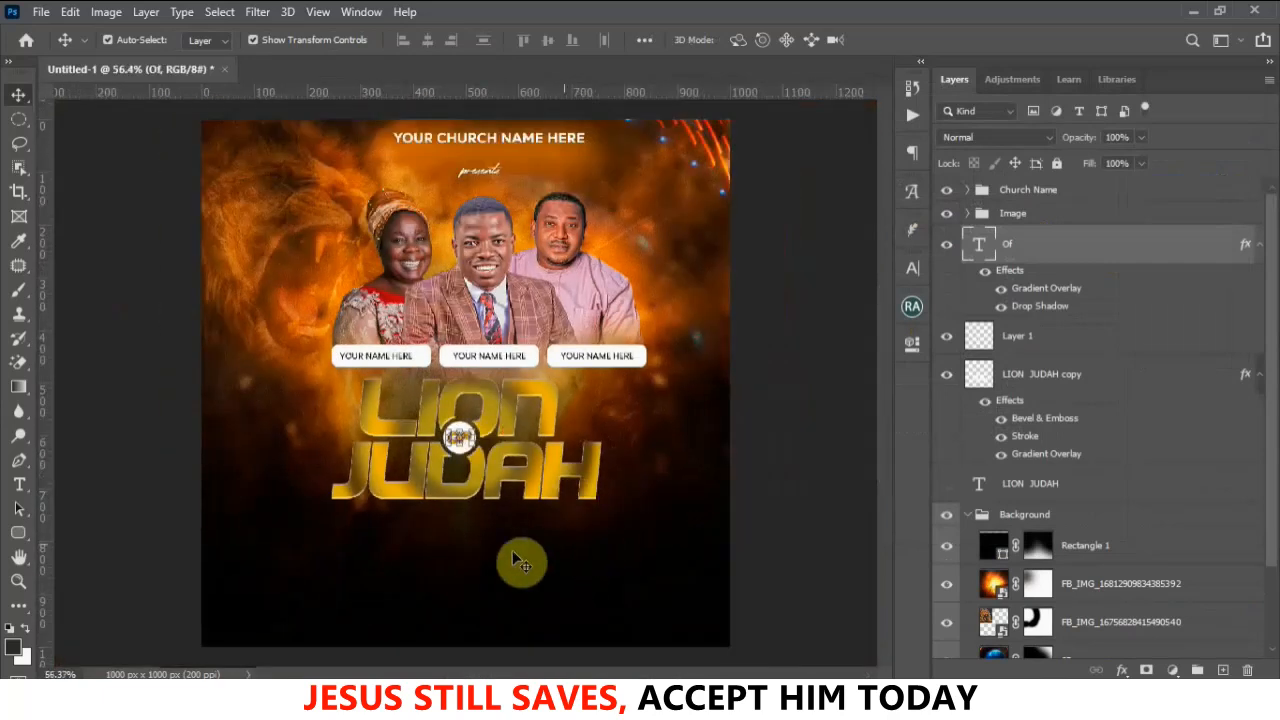
left_click(520, 563)
Hide the Gradient Overlay effect on the OF text layer, leaving its drop shadow on
scroll(460, 435, "up", 5)
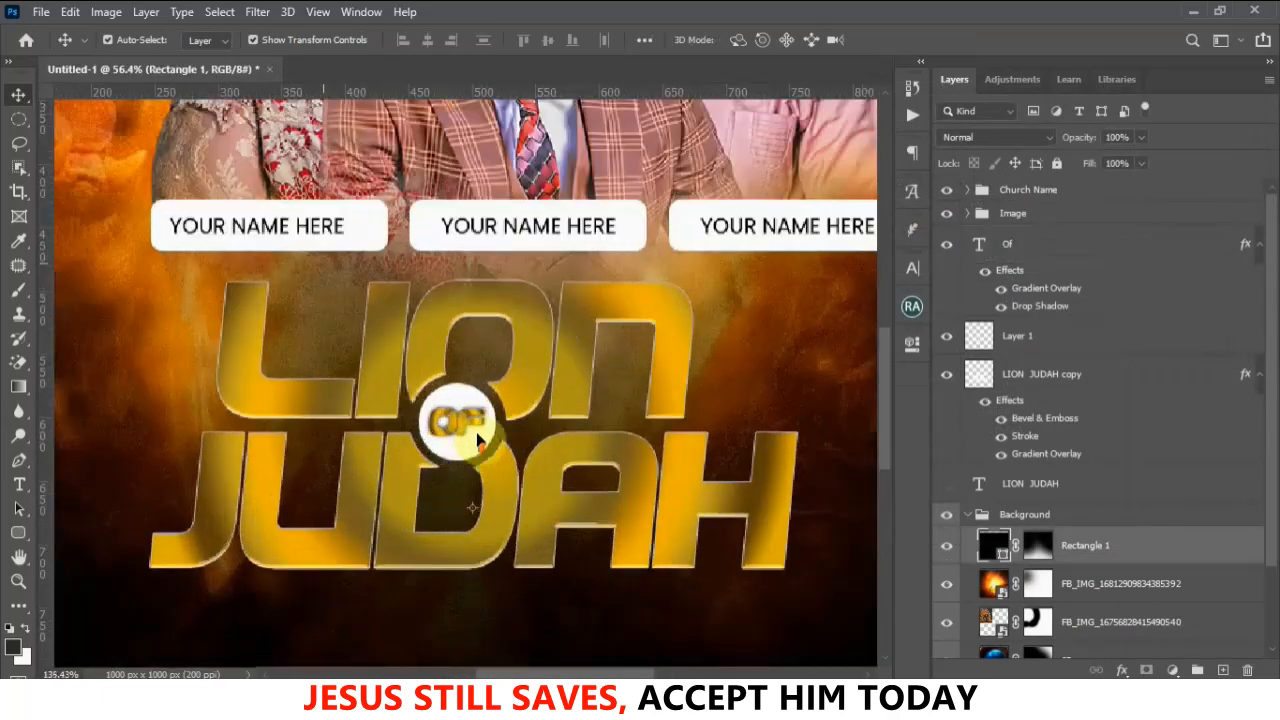
scroll(478, 440, "up", 1)
left_click(470, 425)
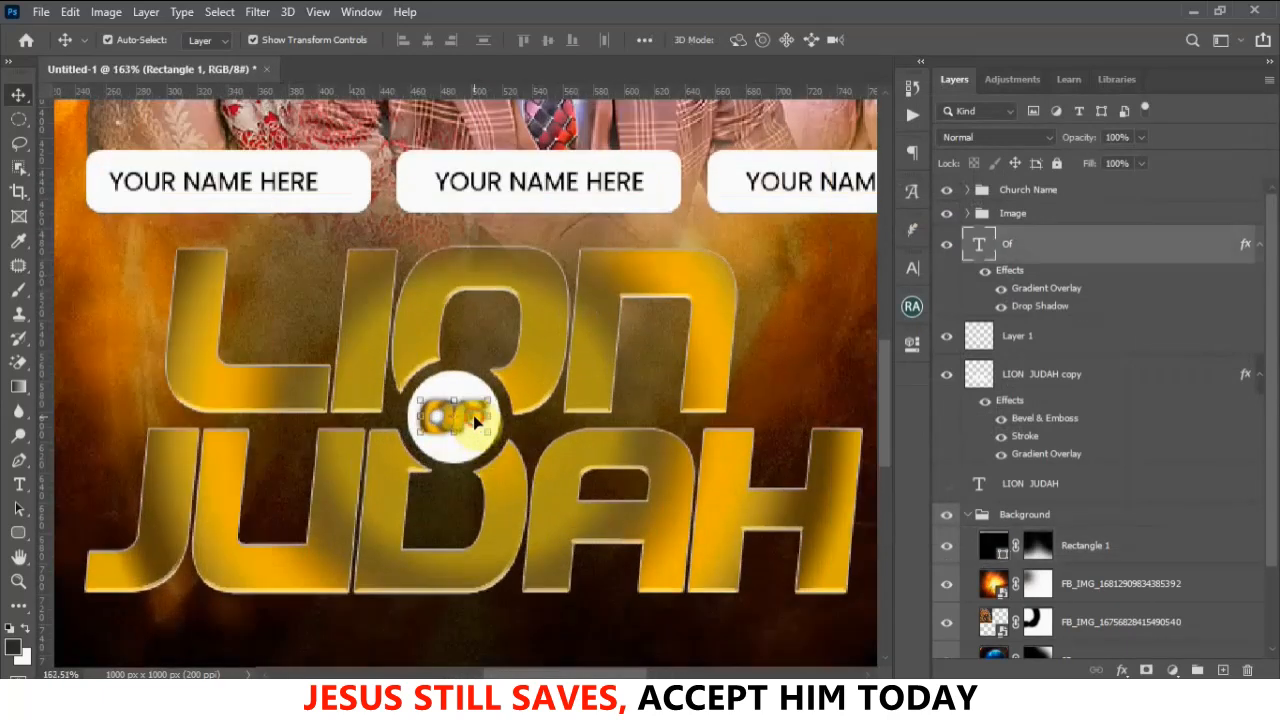
left_click(1001, 288)
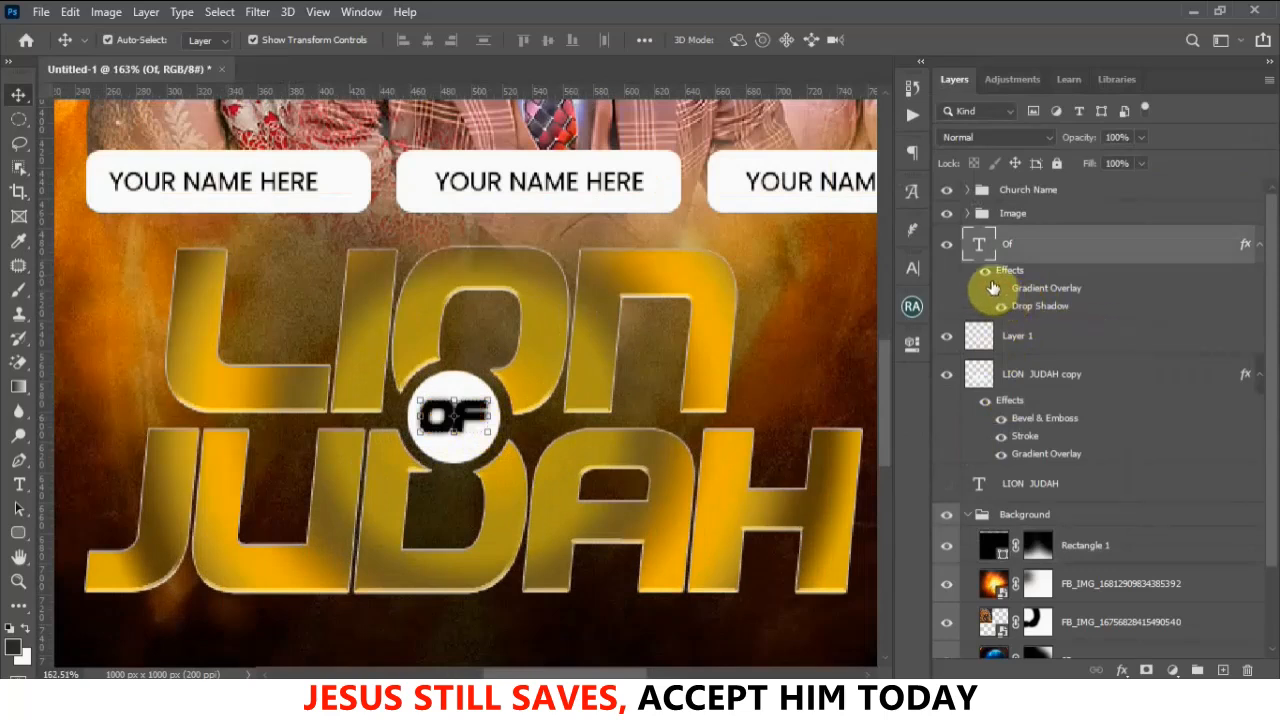
Change the OF text colour to the orange-gold e5b204 sampled from the JUDAH lettering
left_click(913, 270)
left_click(862, 374)
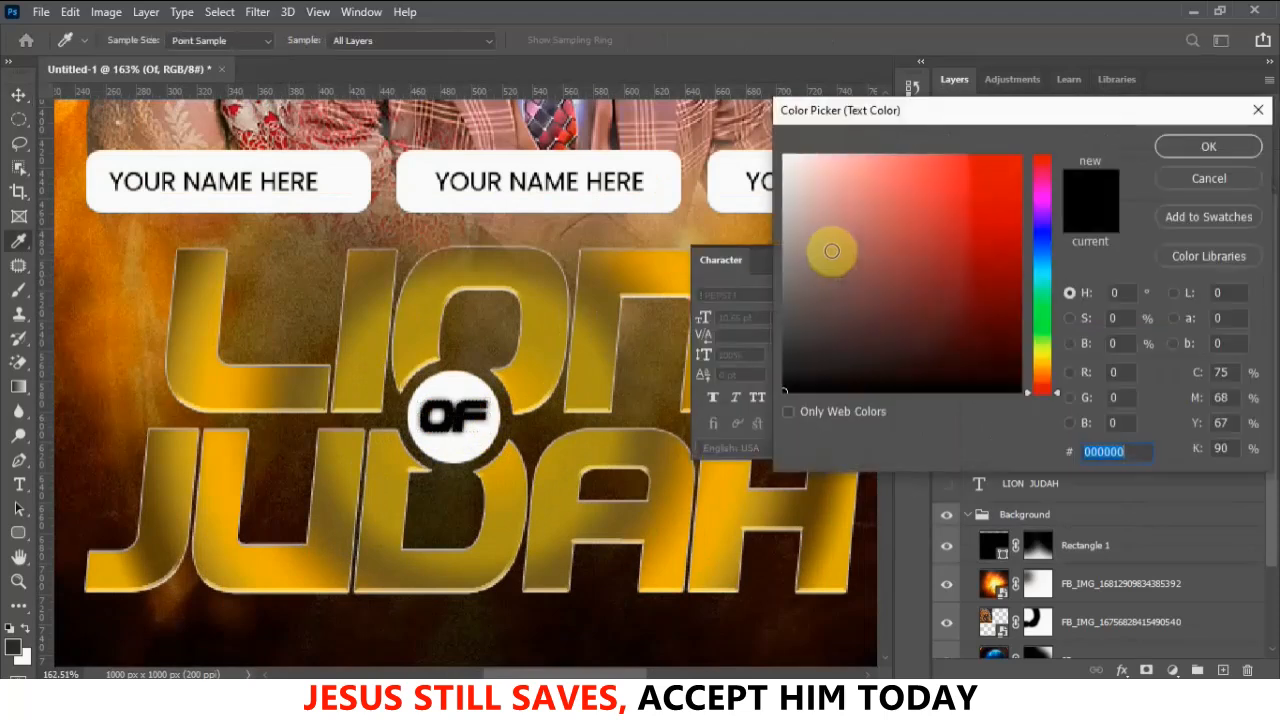
left_click_drag(890, 124, 1017, 129)
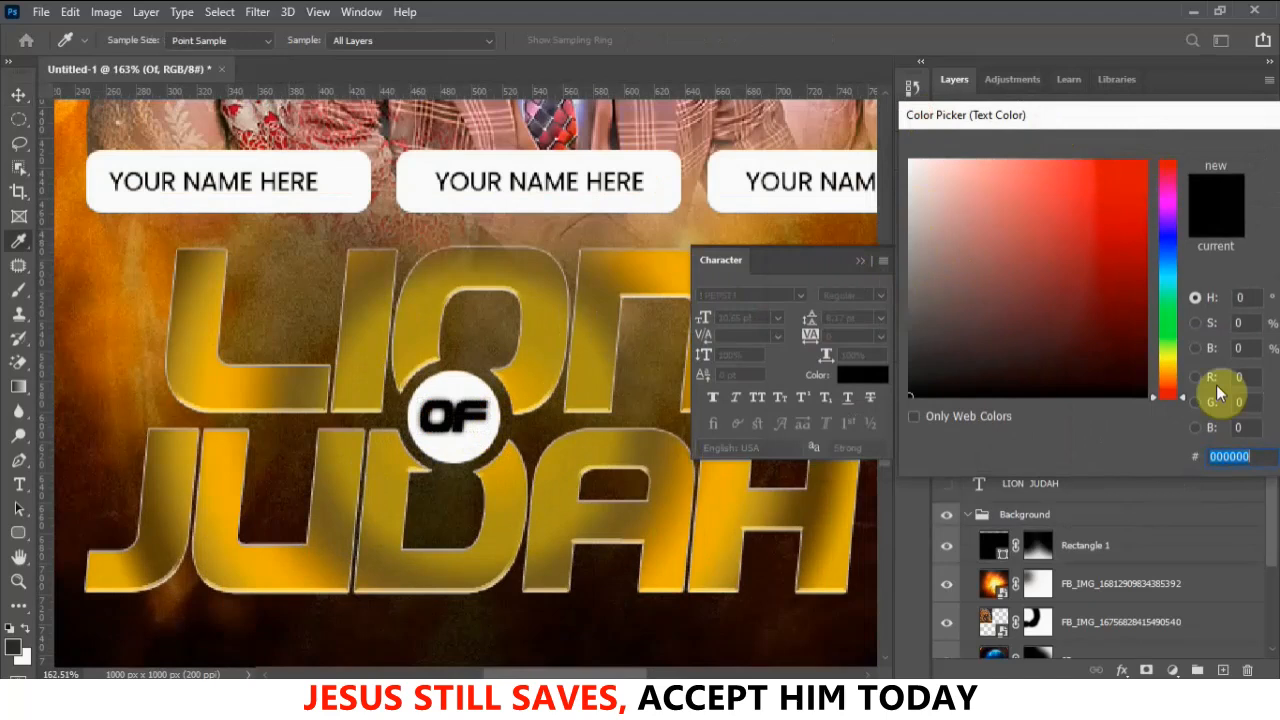
left_click(1168, 372)
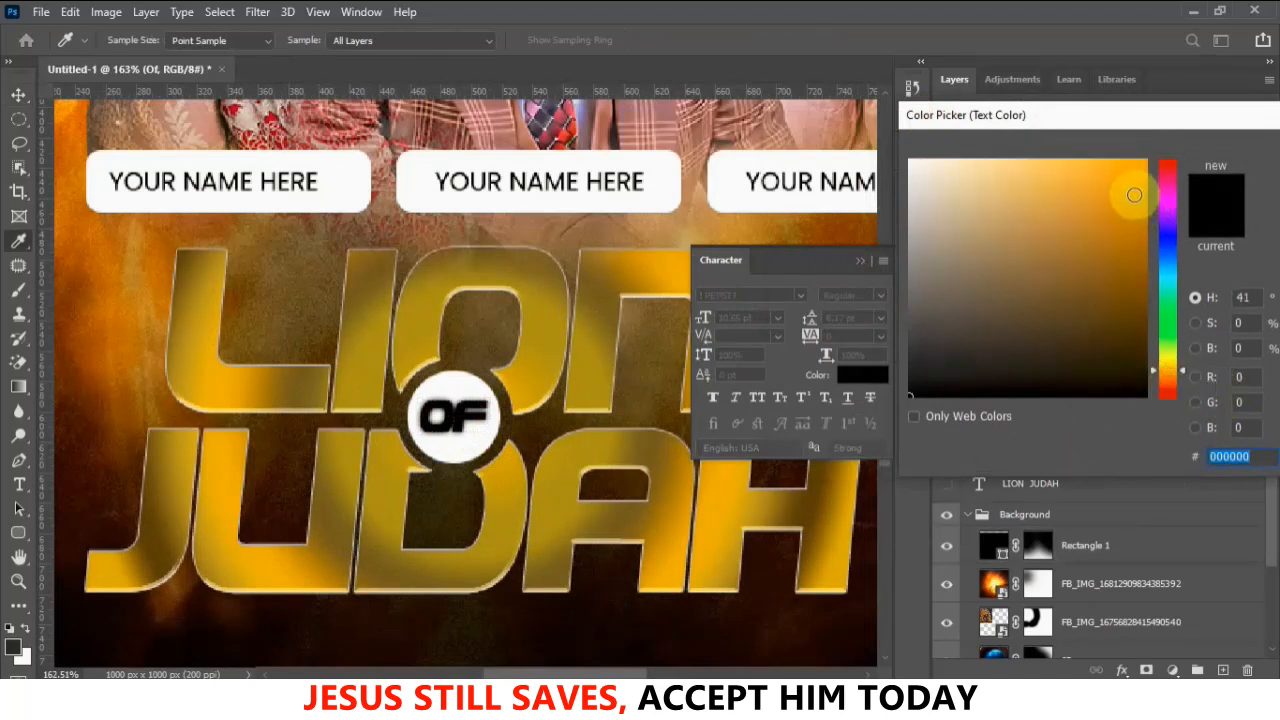
left_click_drag(1173, 378, 1172, 367)
left_click(1146, 161)
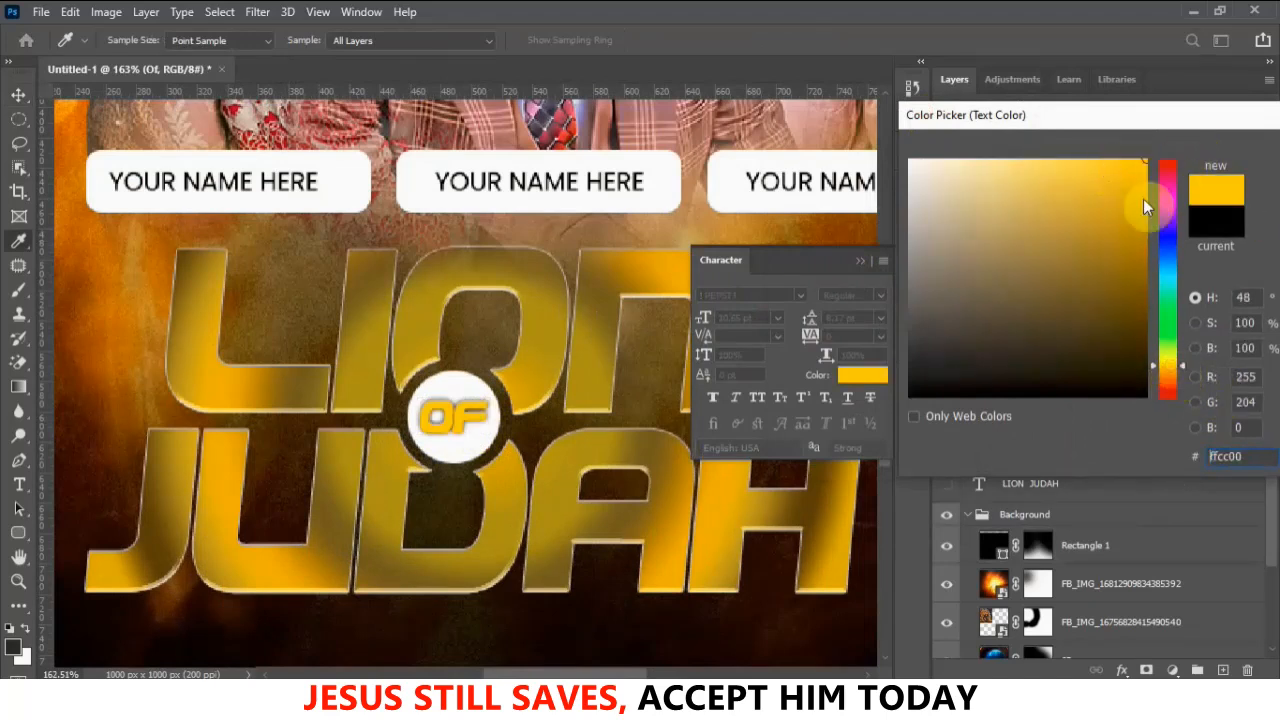
left_click(555, 372)
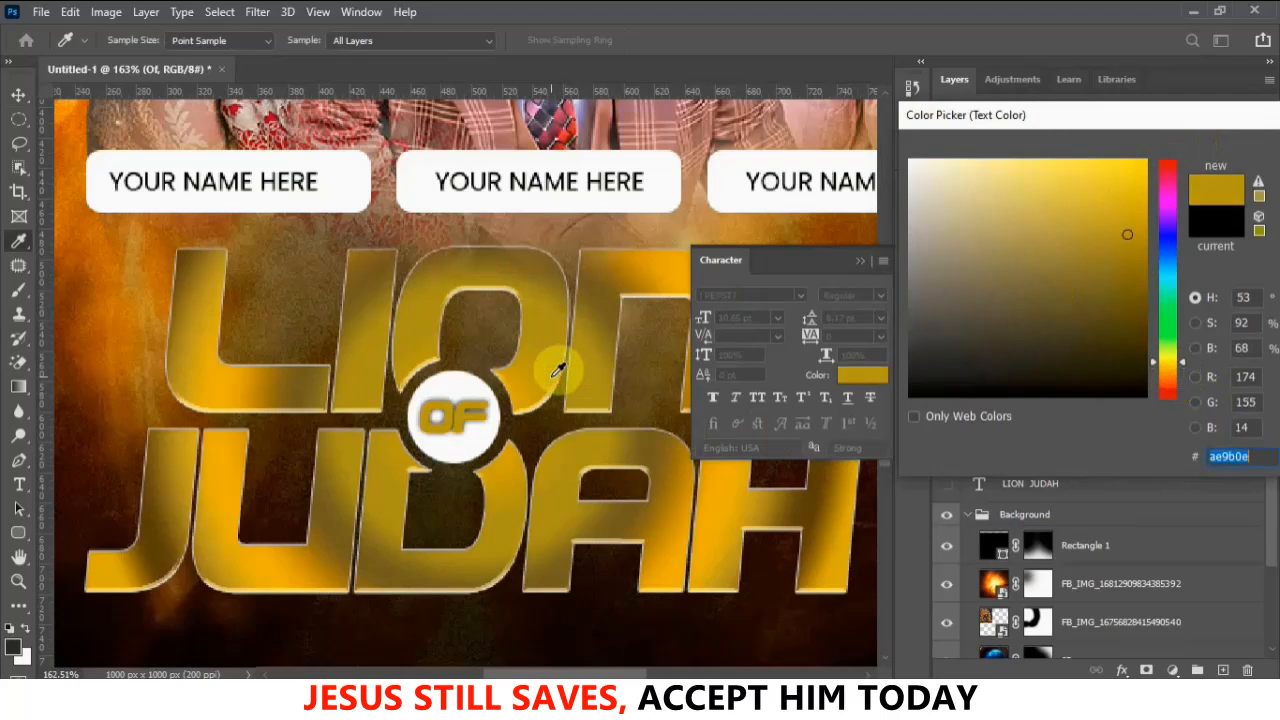
left_click(676, 570)
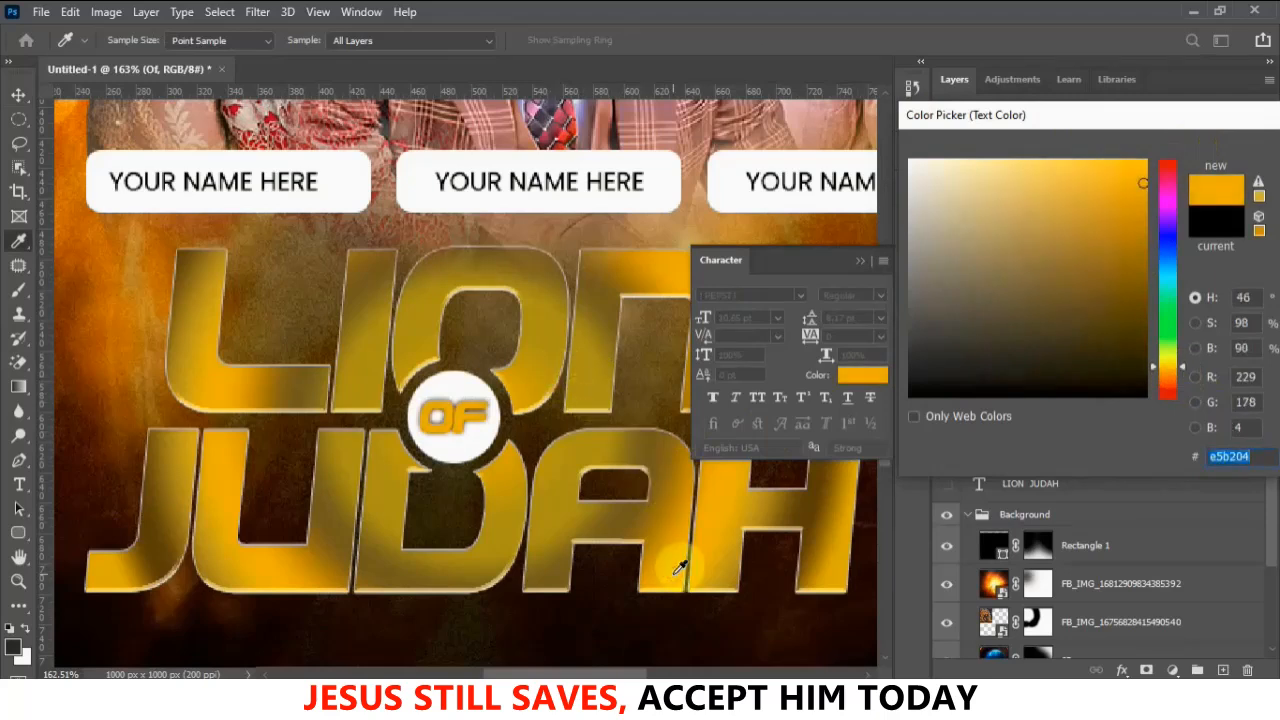
left_click_drag(1195, 117, 849, 99)
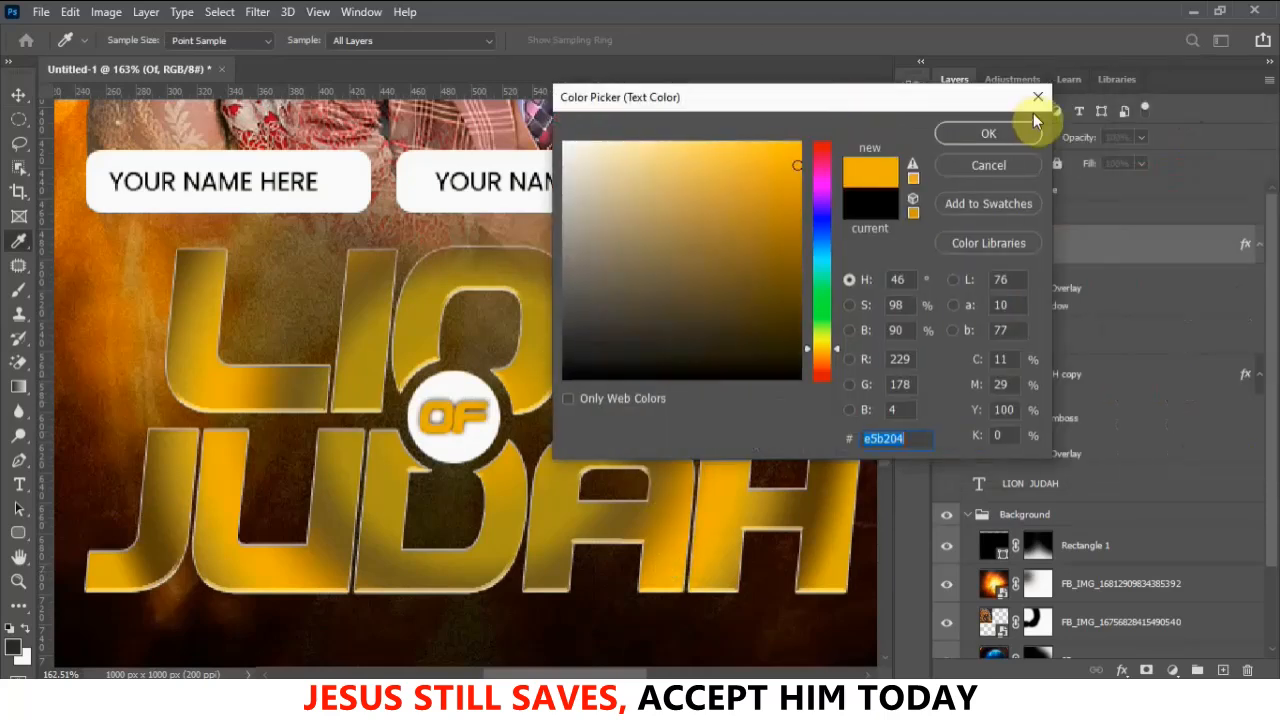
left_click(988, 134)
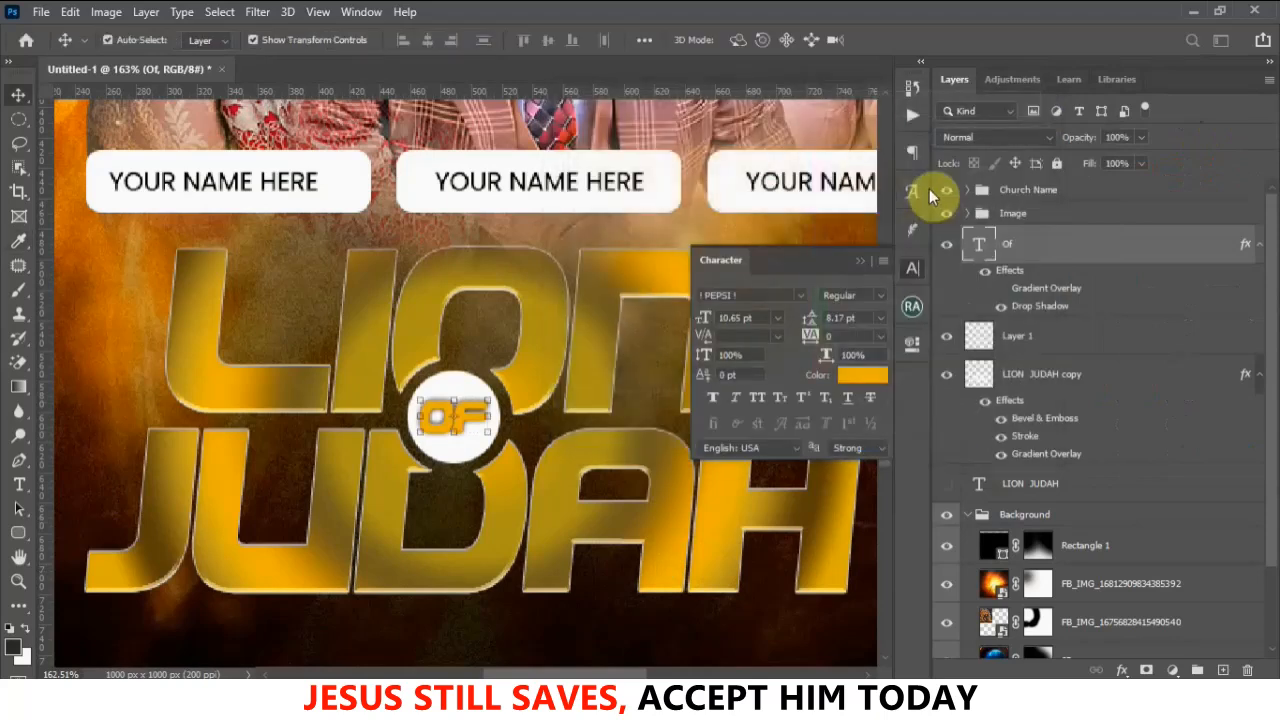
left_click(866, 262)
Group the layers from Of down to LION JUDAH and name the group Theme
scroll(755, 370, "down", 5)
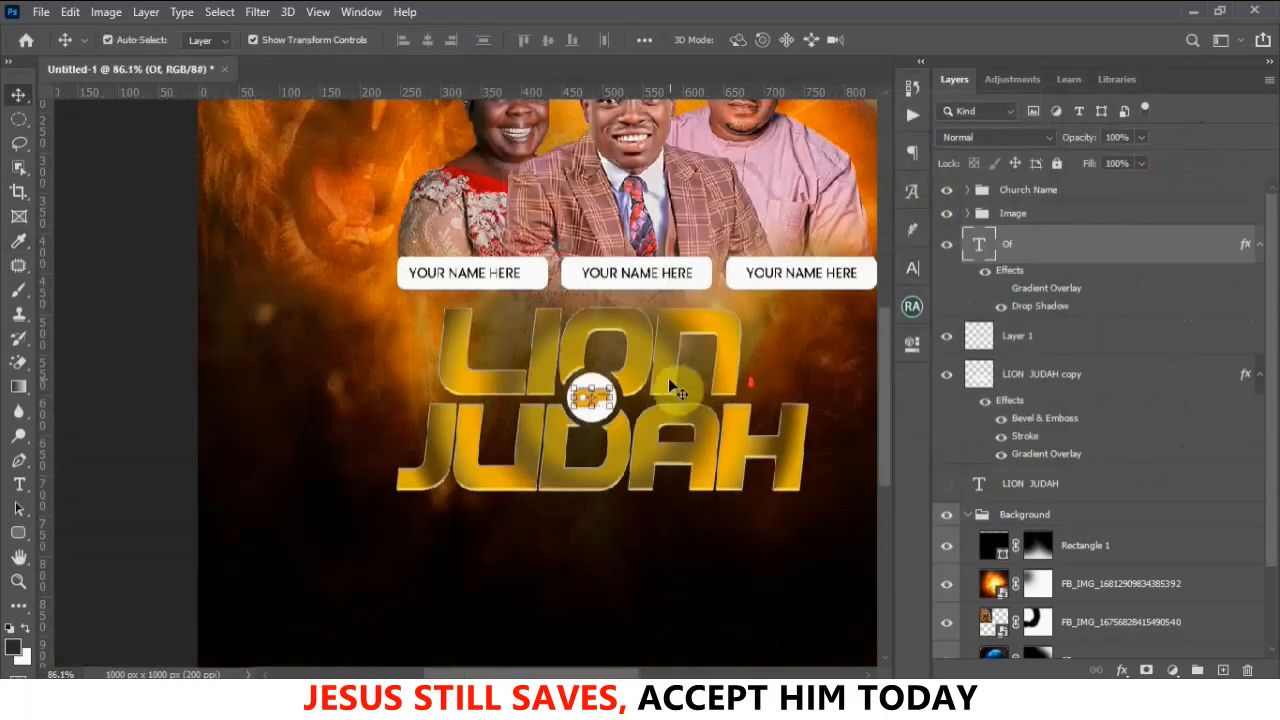
scroll(668, 380, "down", 3)
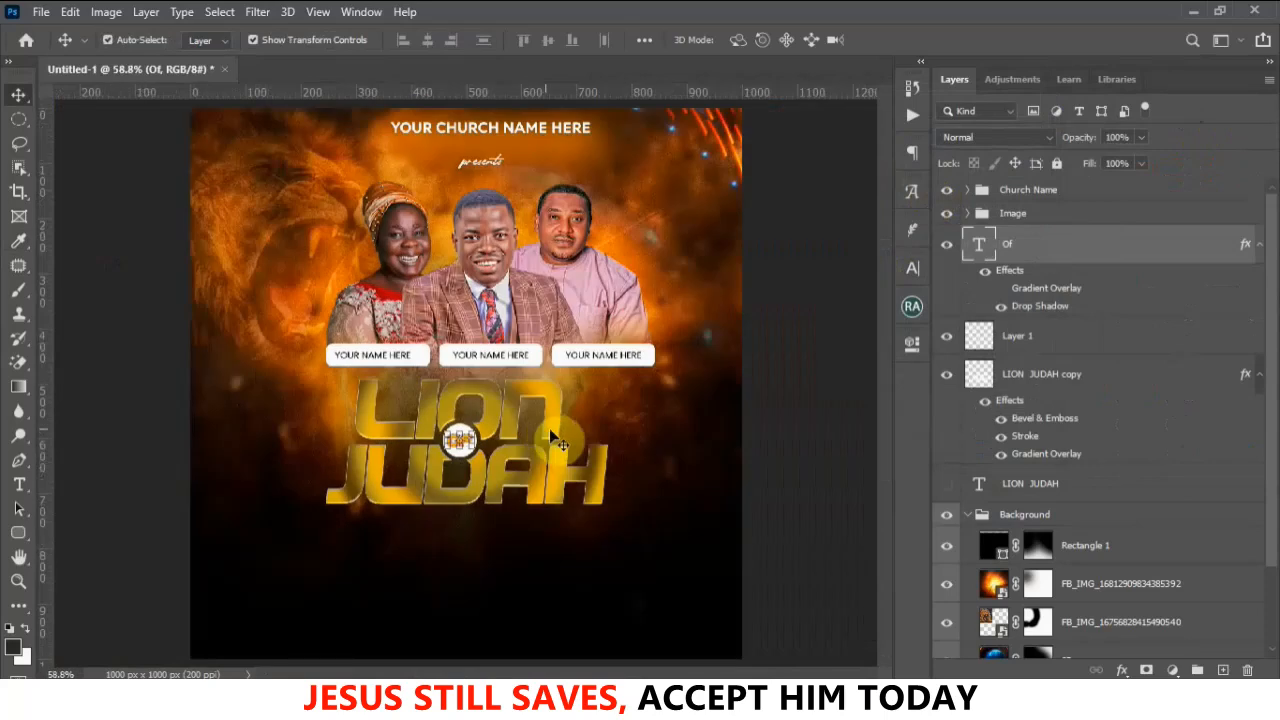
scroll(457, 515, "up", 3)
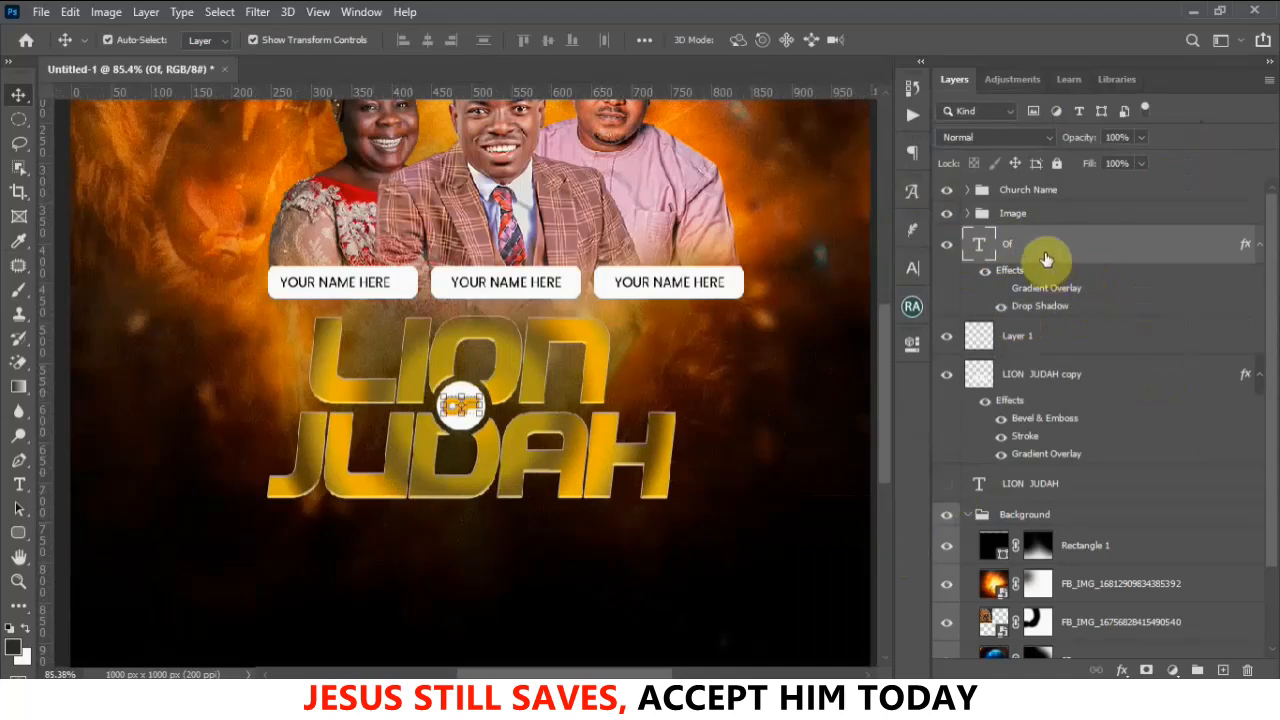
left_click(1030, 484, "shift")
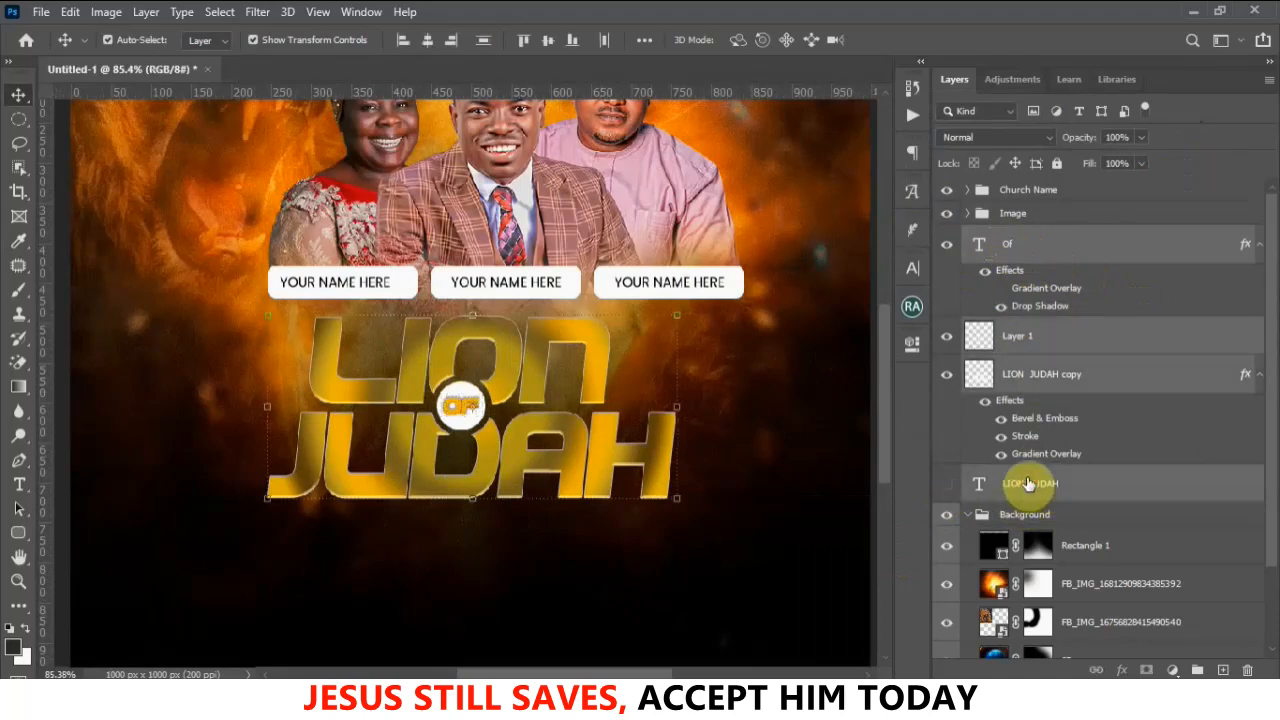
key("ctrl+g")
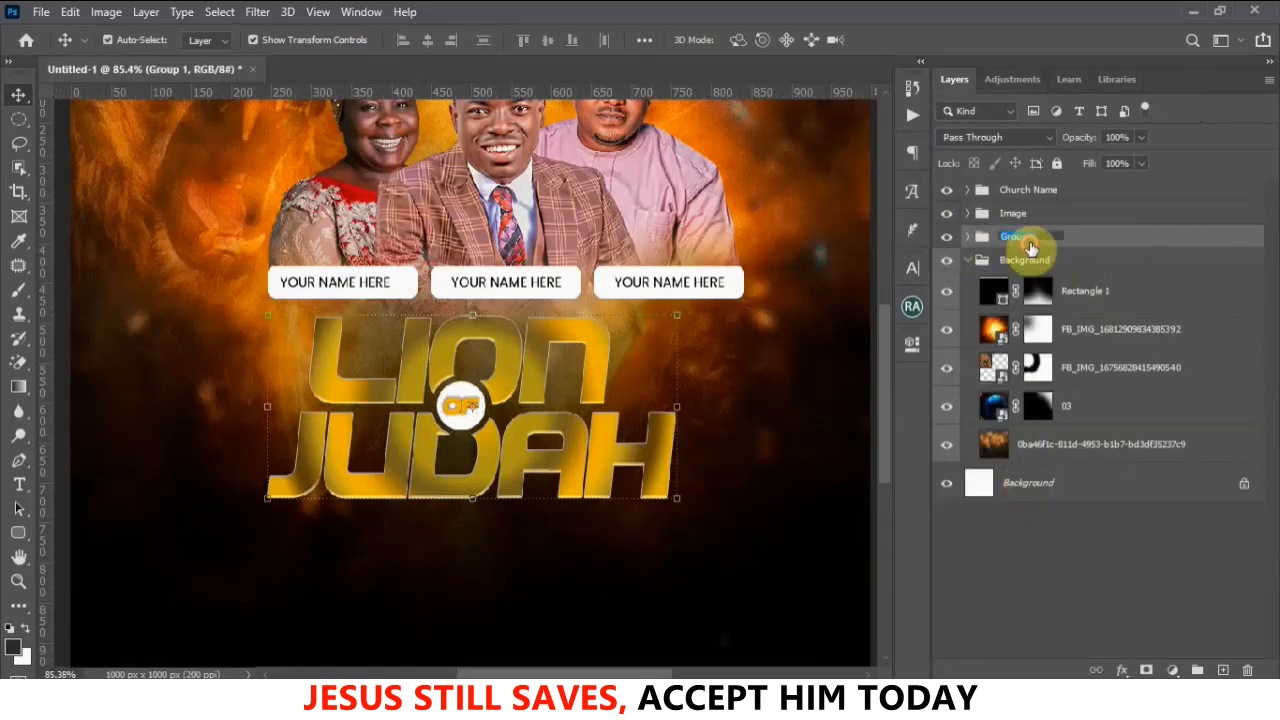
type("Theme")
key("Return")
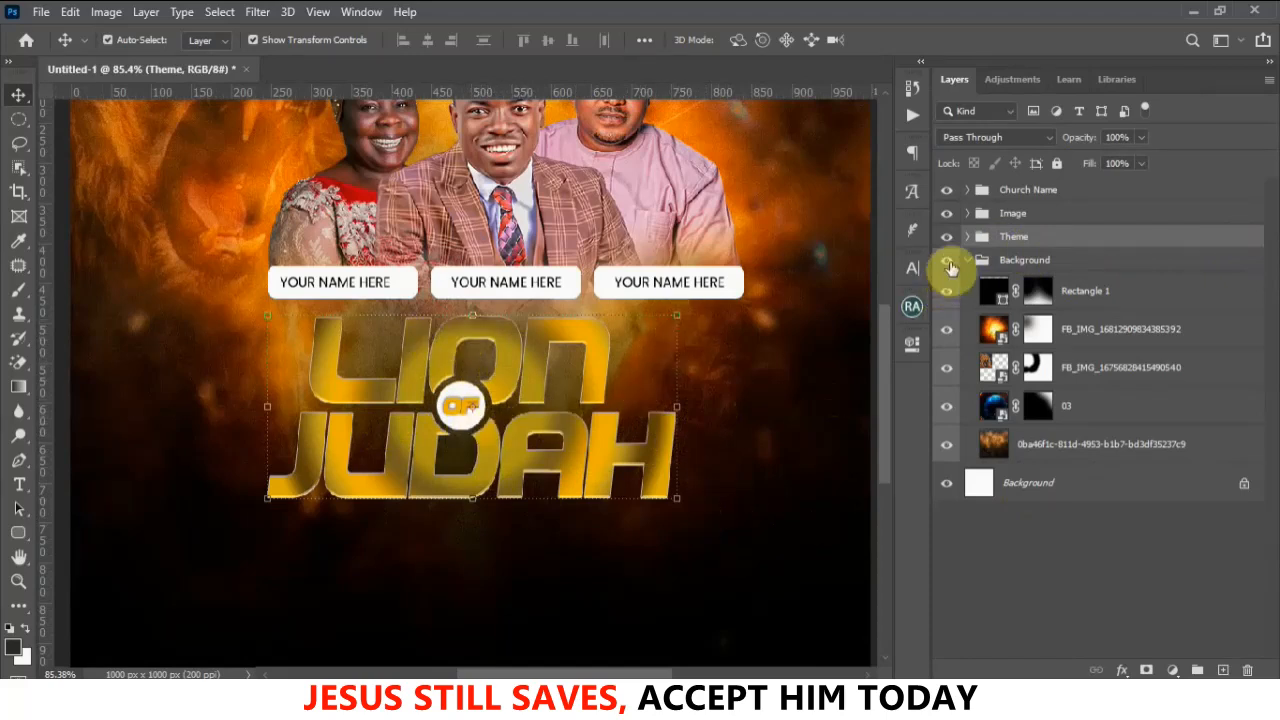
Enable a Drop Shadow in the layer style of the LION JUDAH copy layer
left_click(678, 432)
left_click(670, 440)
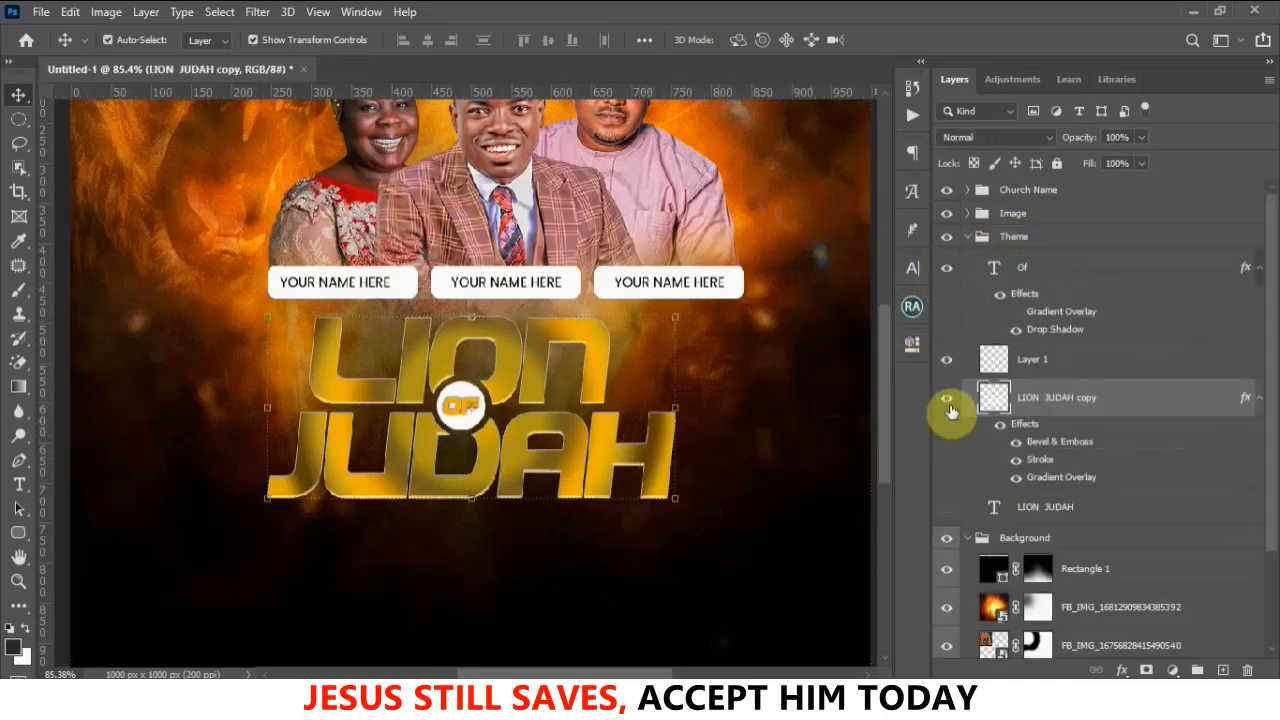
left_click(1118, 670)
left_click(1115, 672)
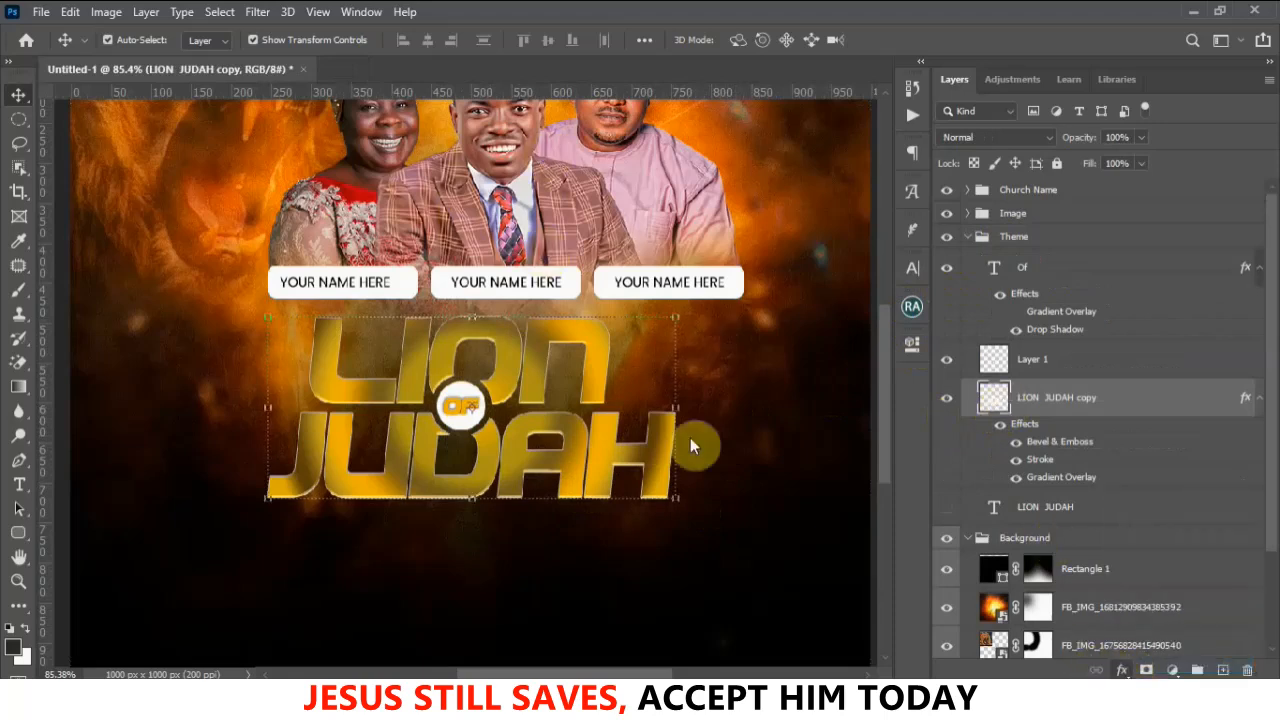
left_click_drag(669, 104, 866, 97)
left_click(749, 475)
left_click(746, 471)
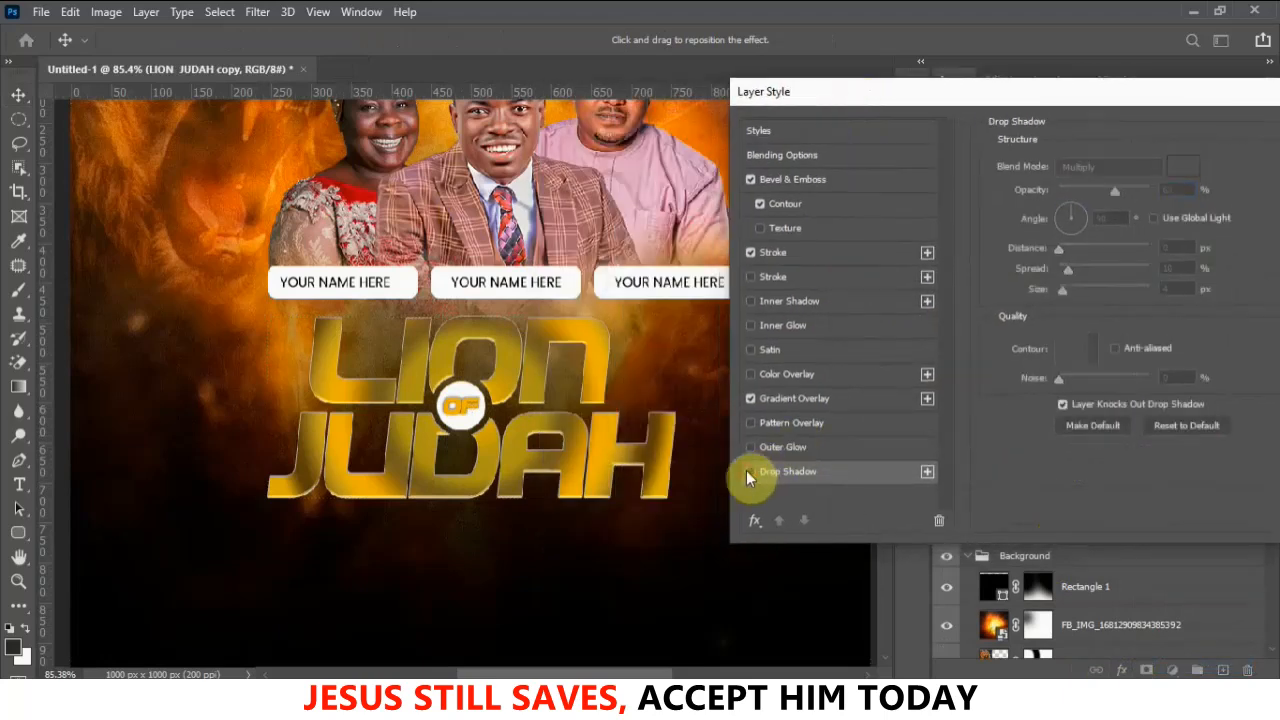
Set the LION JUDAH lettering's drop shadow to 100% opacity, 17% spread and 9 px size
left_click(1067, 291)
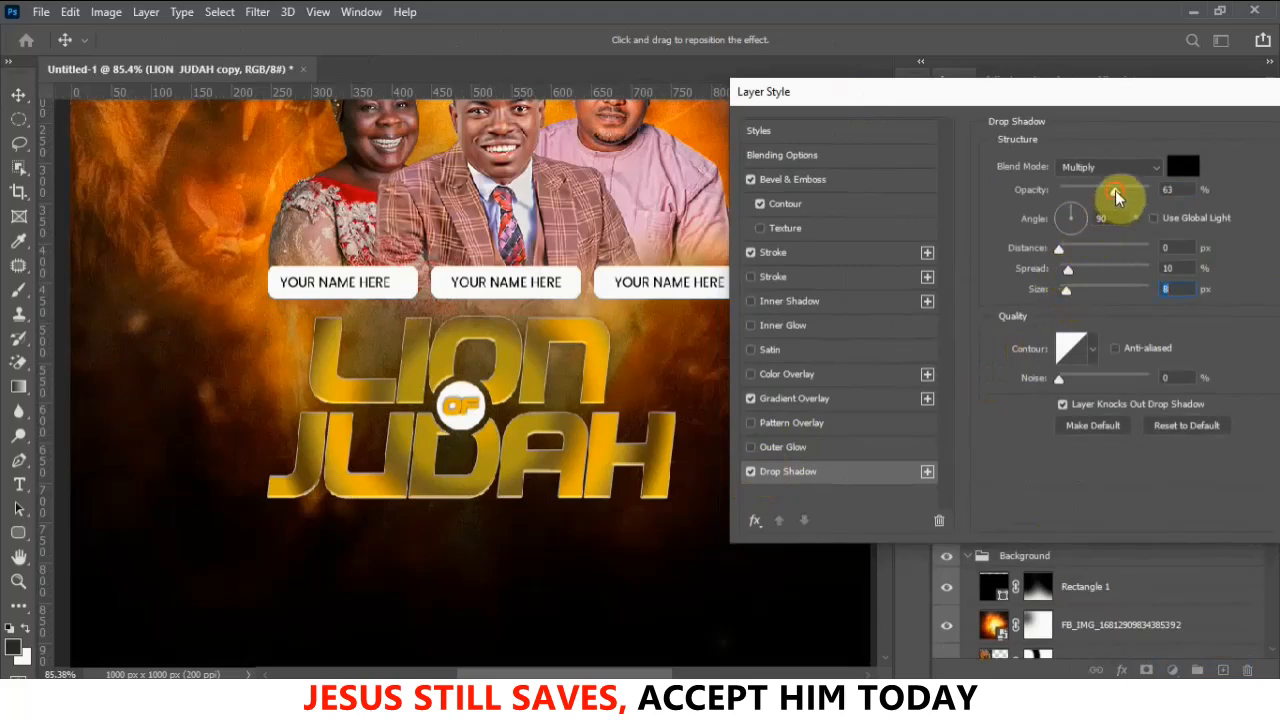
left_click_drag(1146, 192, 1157, 190)
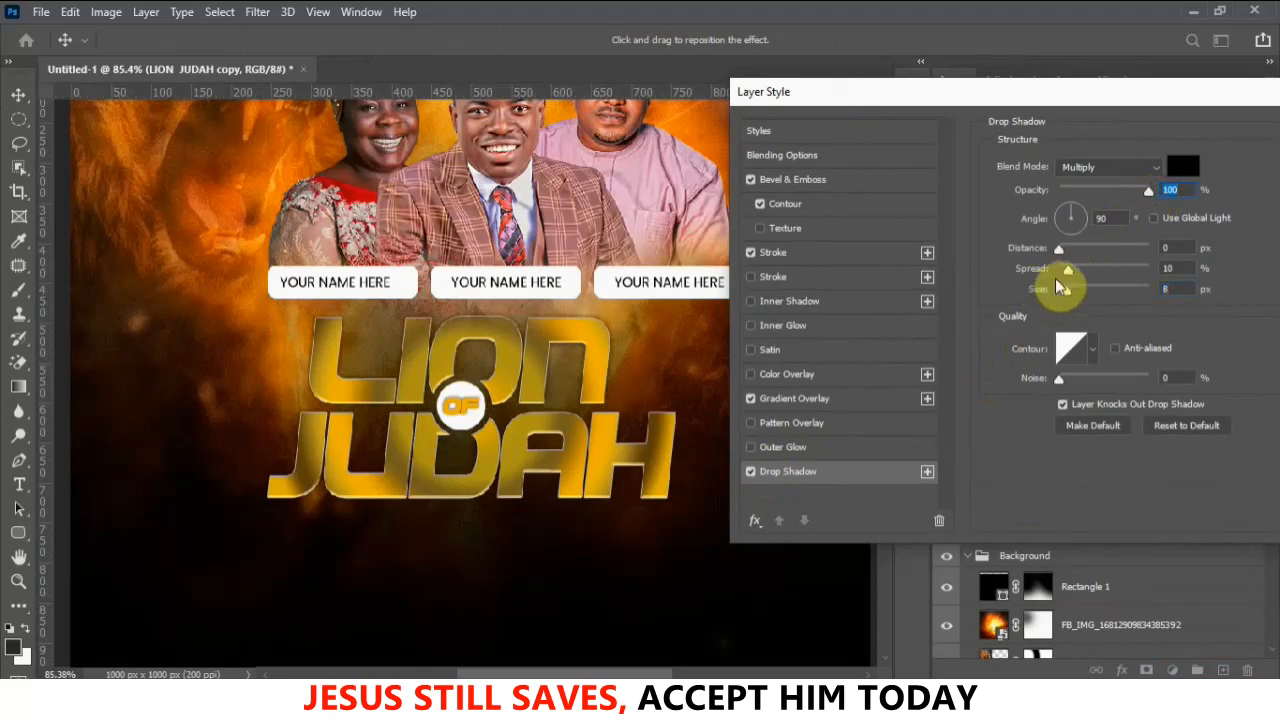
left_click(1082, 268)
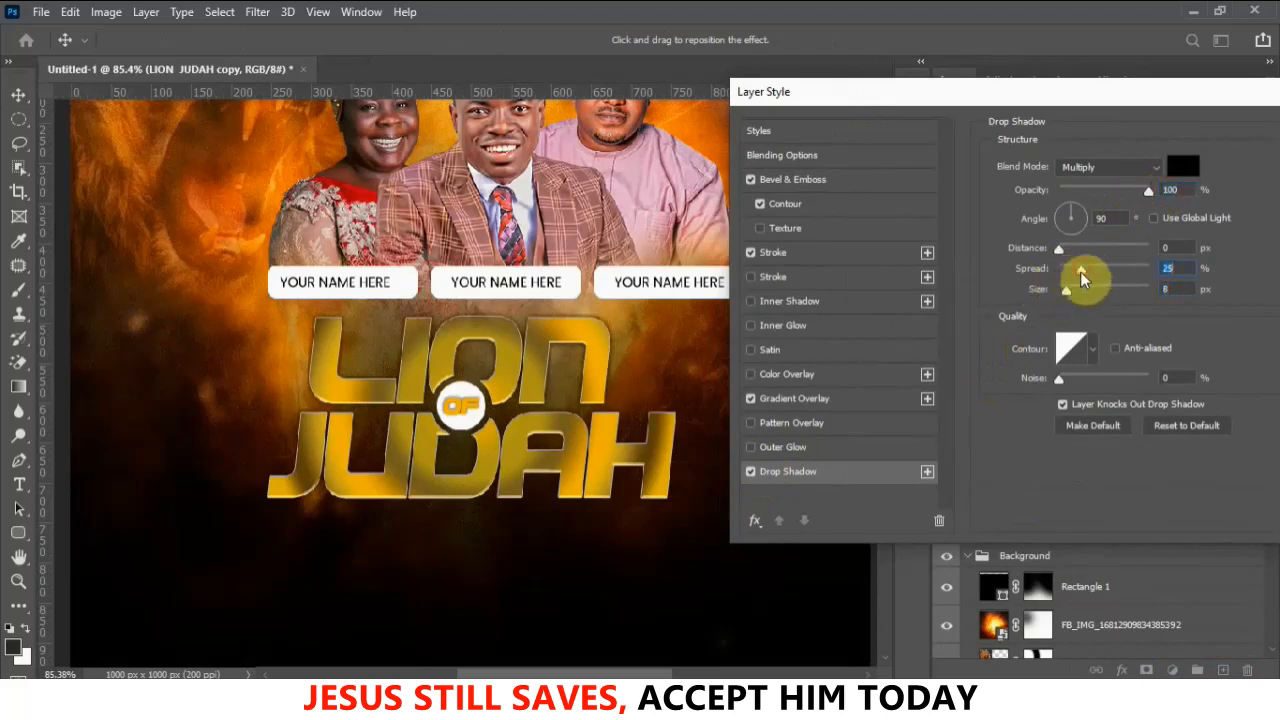
mouse_move(1069, 290)
left_mouse_down()
mouse_move(1083, 291)
mouse_move(1068, 297)
mouse_move(1074, 273)
left_mouse_up()
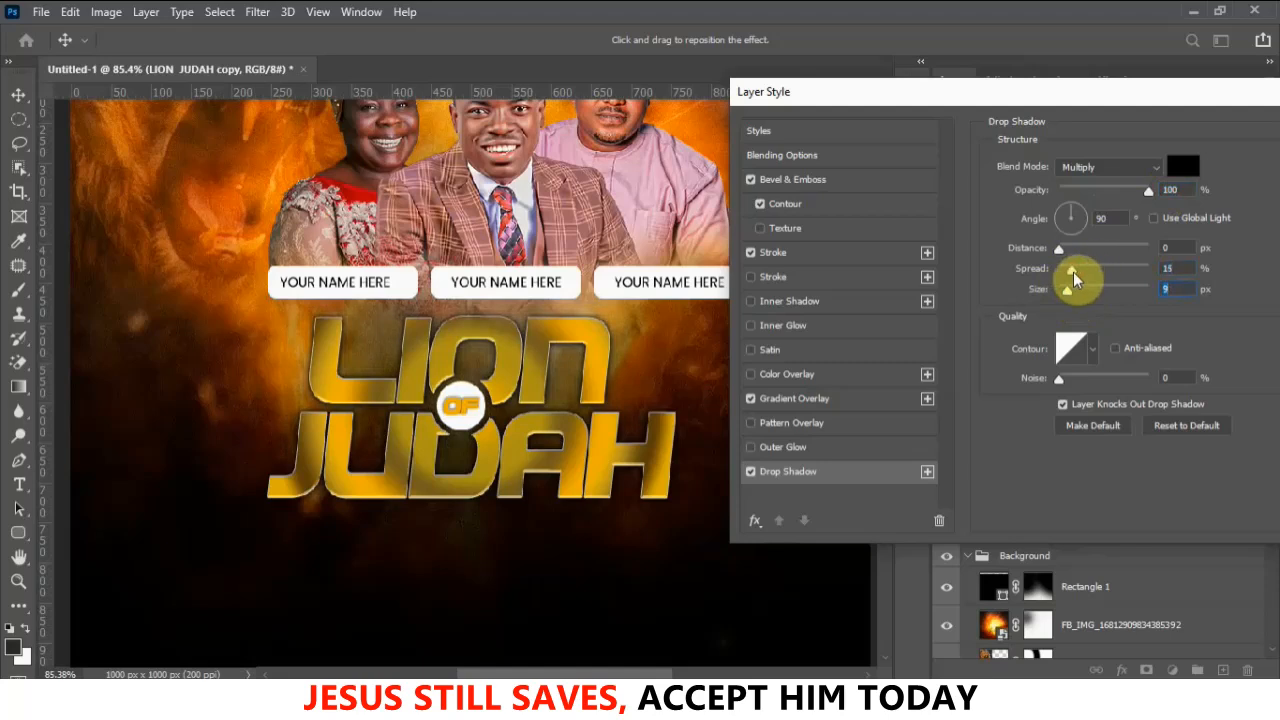
left_click(1075, 273)
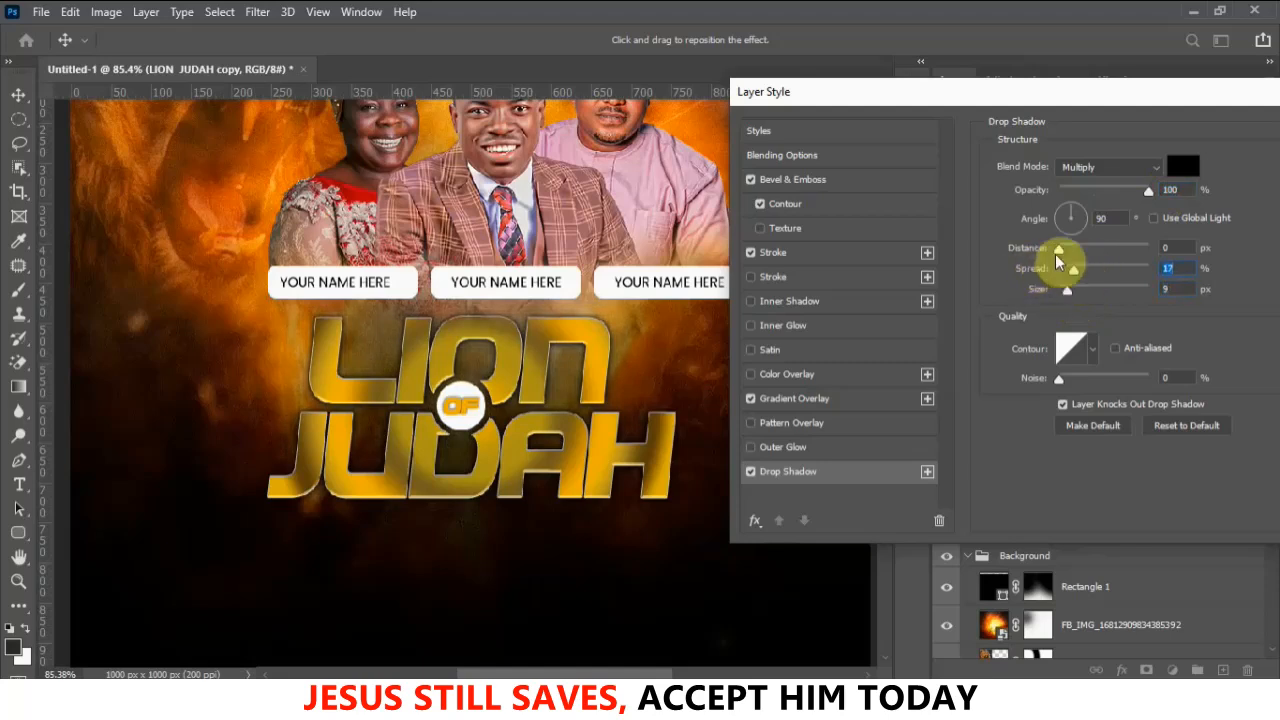
Set the lettering's drop shadow distance to 13 px and its angle to -156 degrees
left_click_drag(1063, 254, 1072, 254)
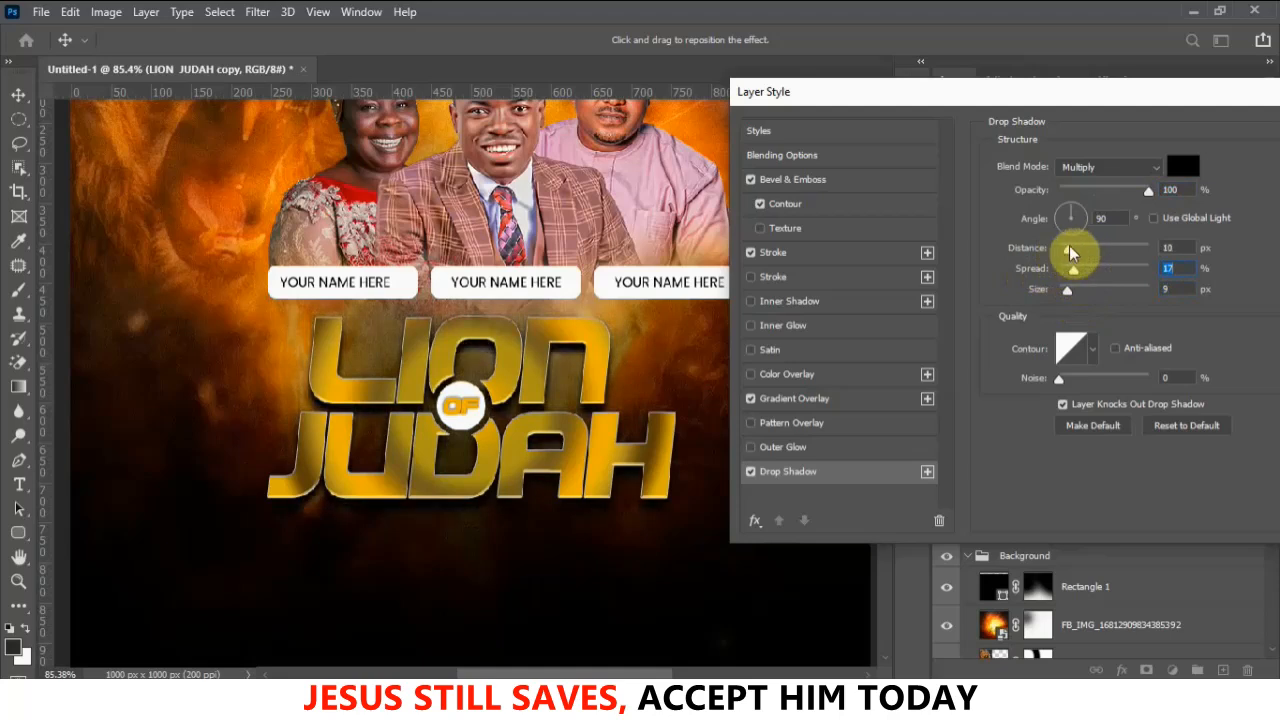
left_click(1072, 250)
left_click(1082, 222)
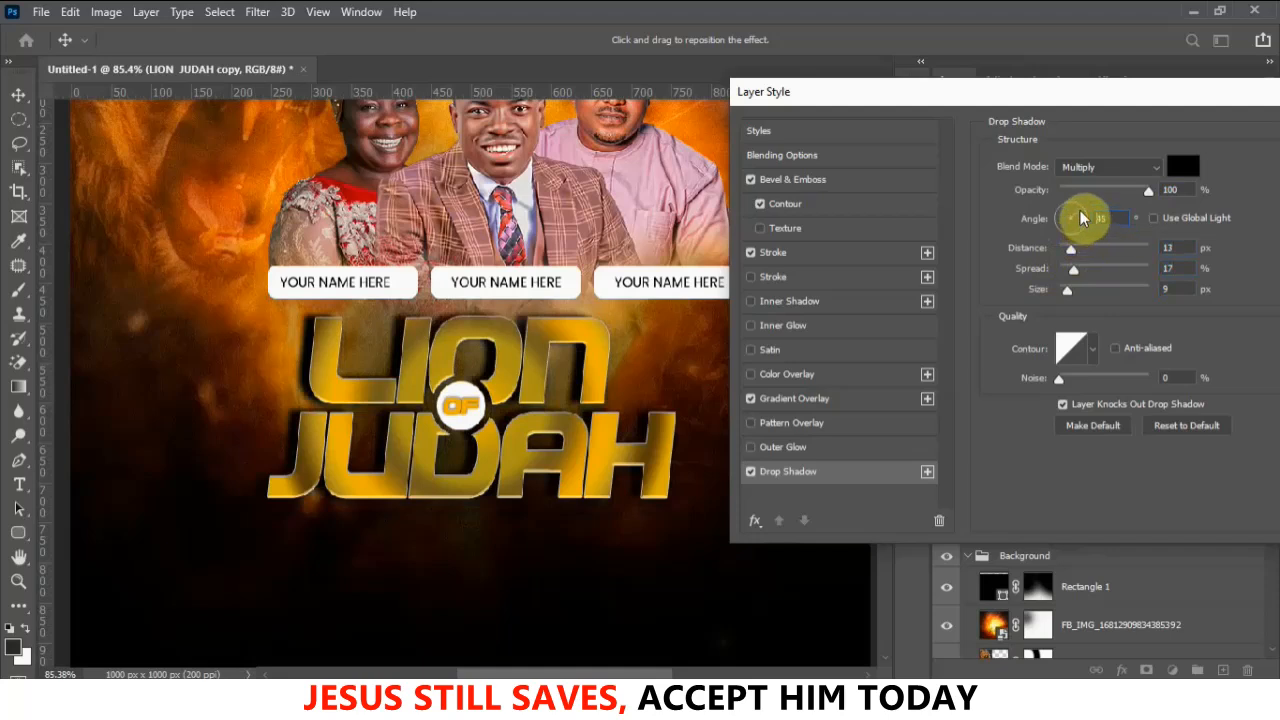
left_click(1081, 218)
left_click_drag(1075, 215, 1061, 220)
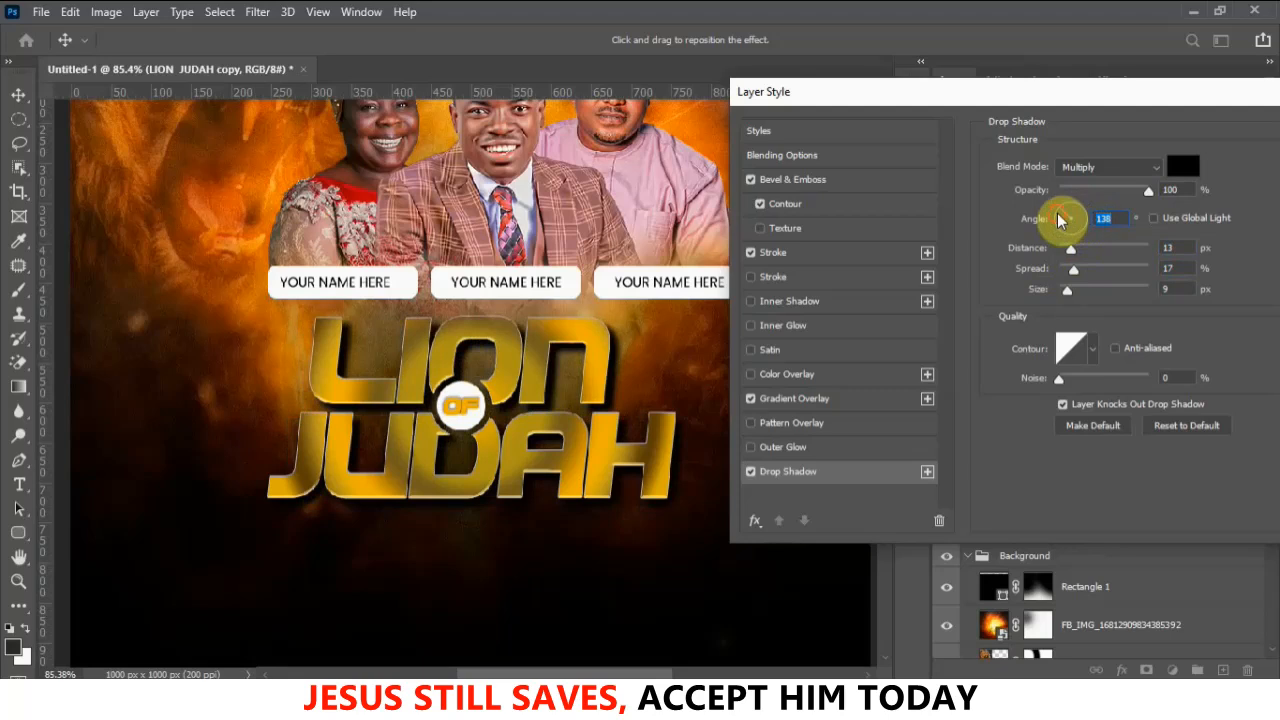
left_click_drag(1062, 224, 1062, 232)
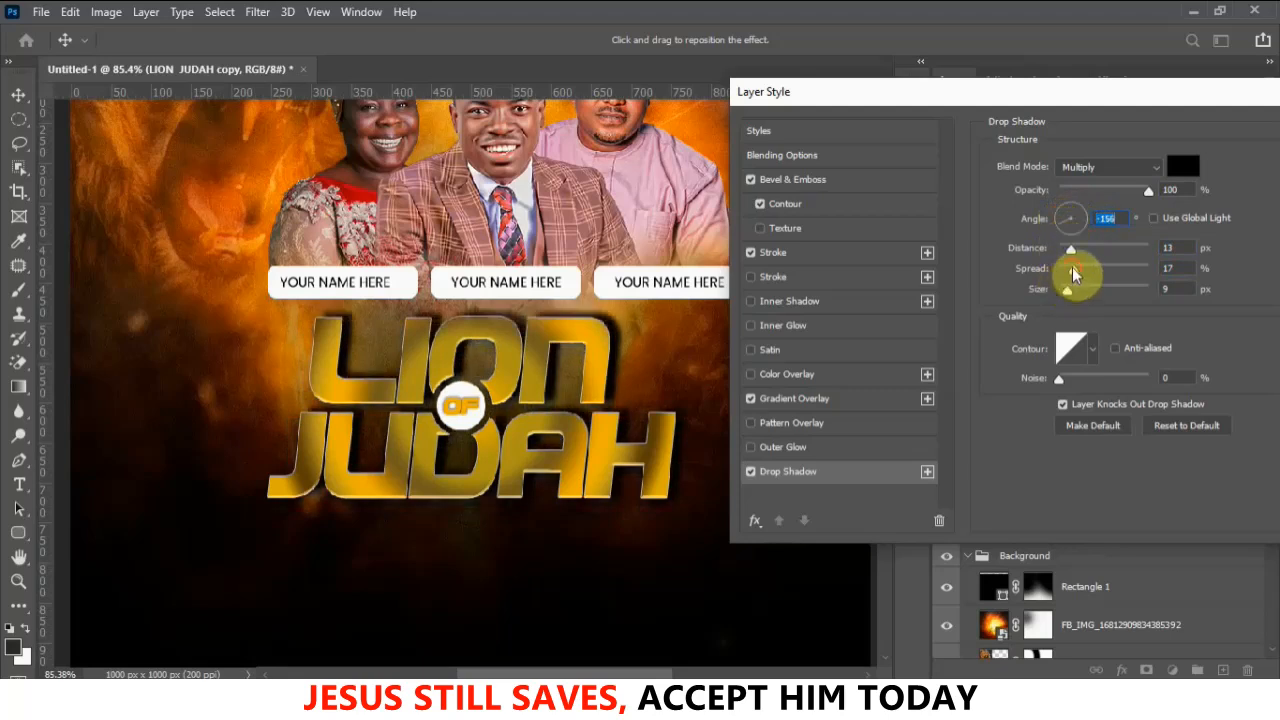
Reduce the drop shadow's spread to 4% and apply the layer style to the LION JUDAH lettering
left_click_drag(1071, 275, 1066, 279)
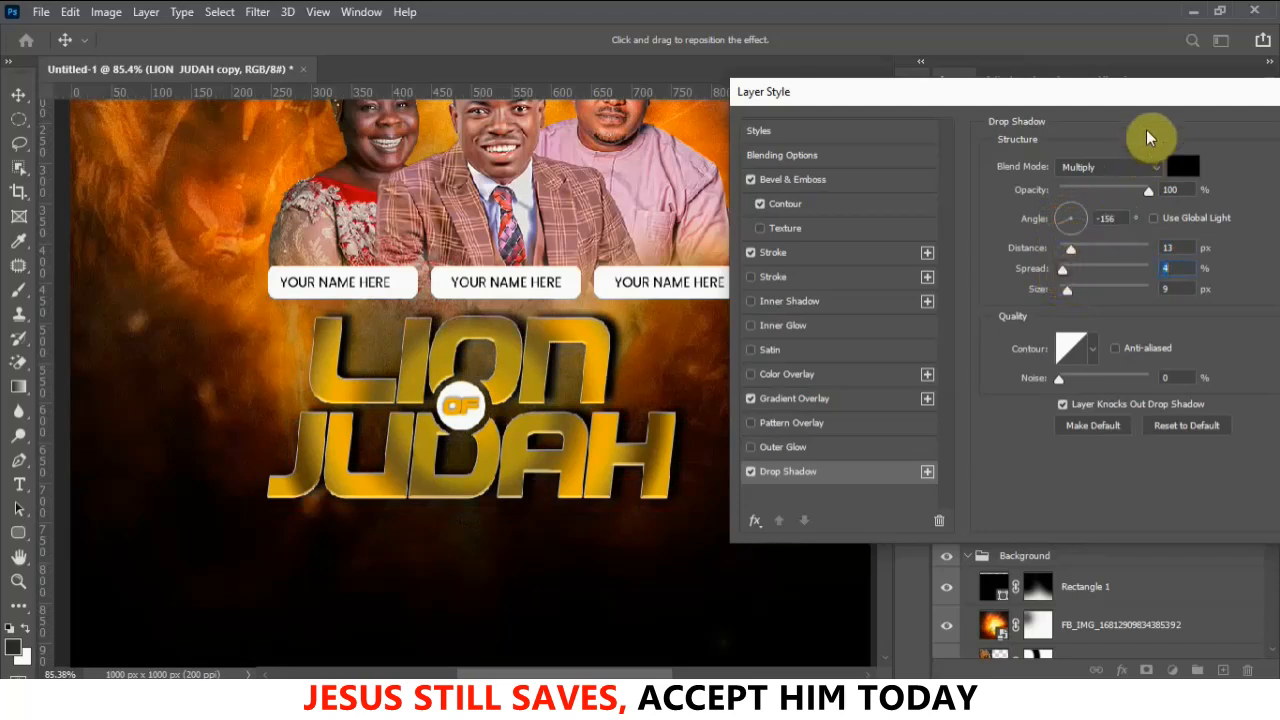
left_click_drag(1173, 100, 863, 66)
left_click(1075, 96)
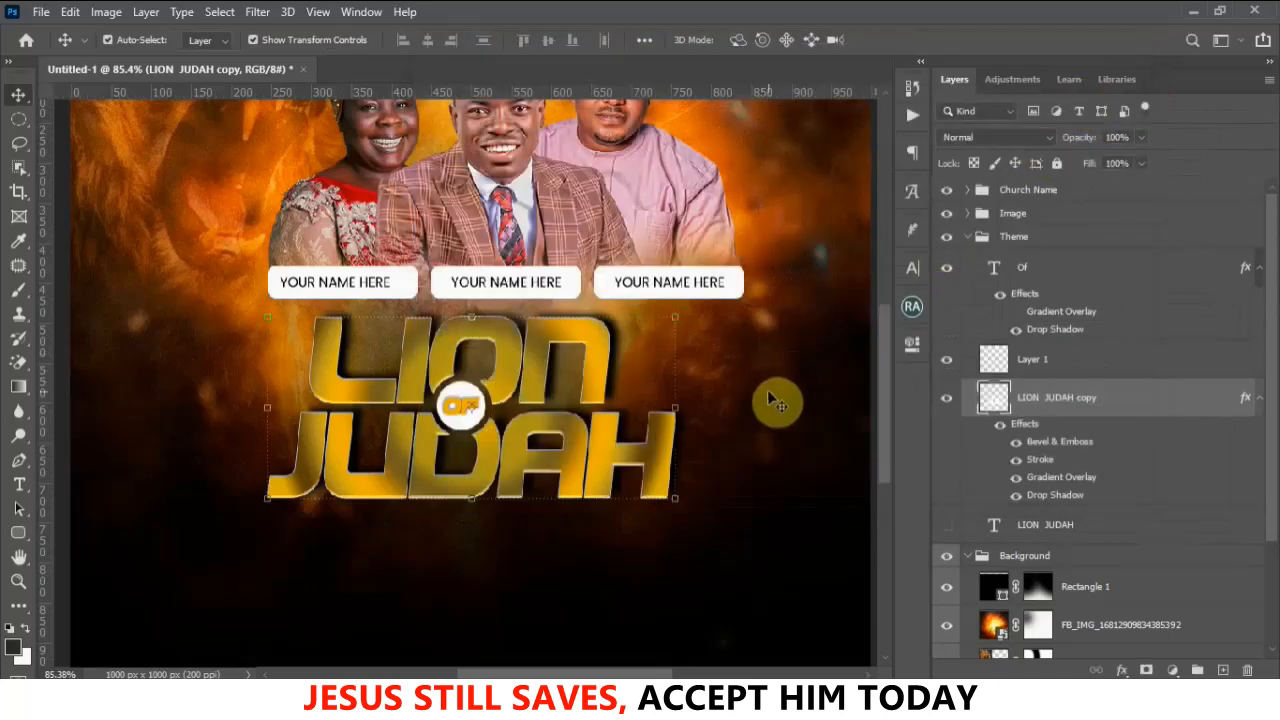
left_click(785, 400)
scroll(528, 303, "down", 4)
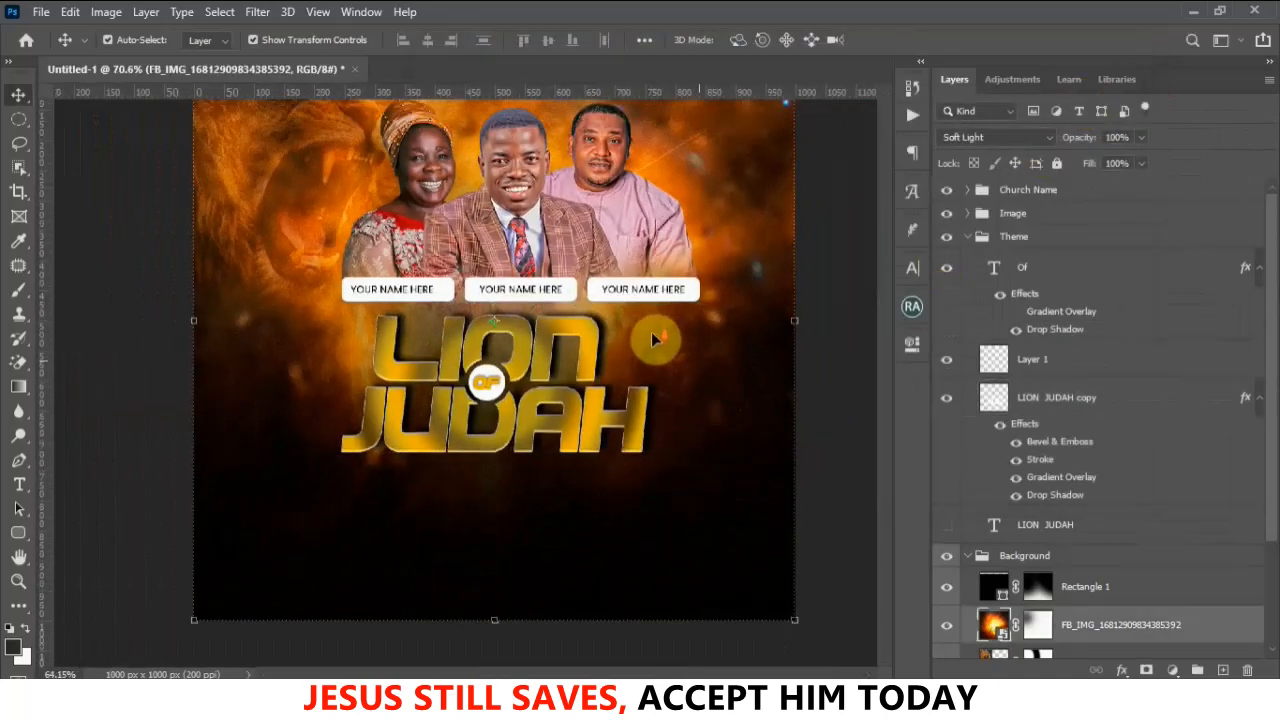
Add a Revelation text line in the empty dark area below the LION JUDAH lettering
scroll(566, 400, "down", 2)
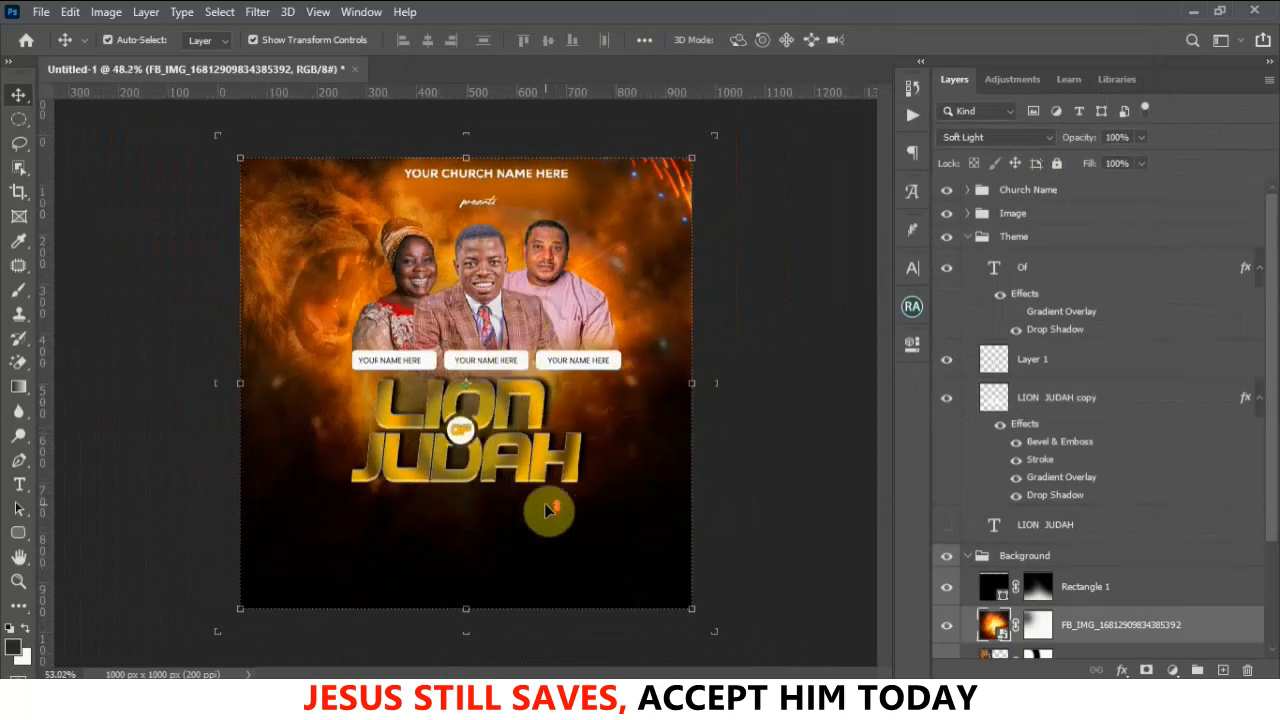
scroll(550, 505, "up", 3)
left_click(608, 458)
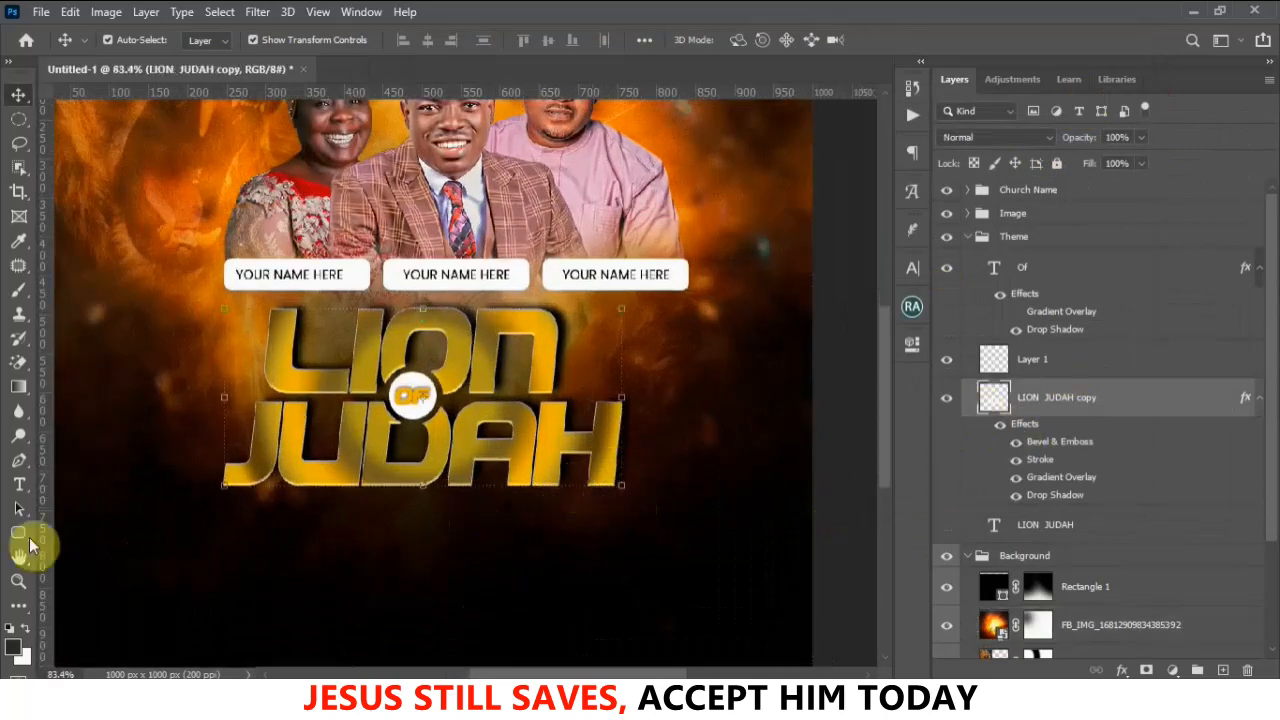
left_click(28, 490)
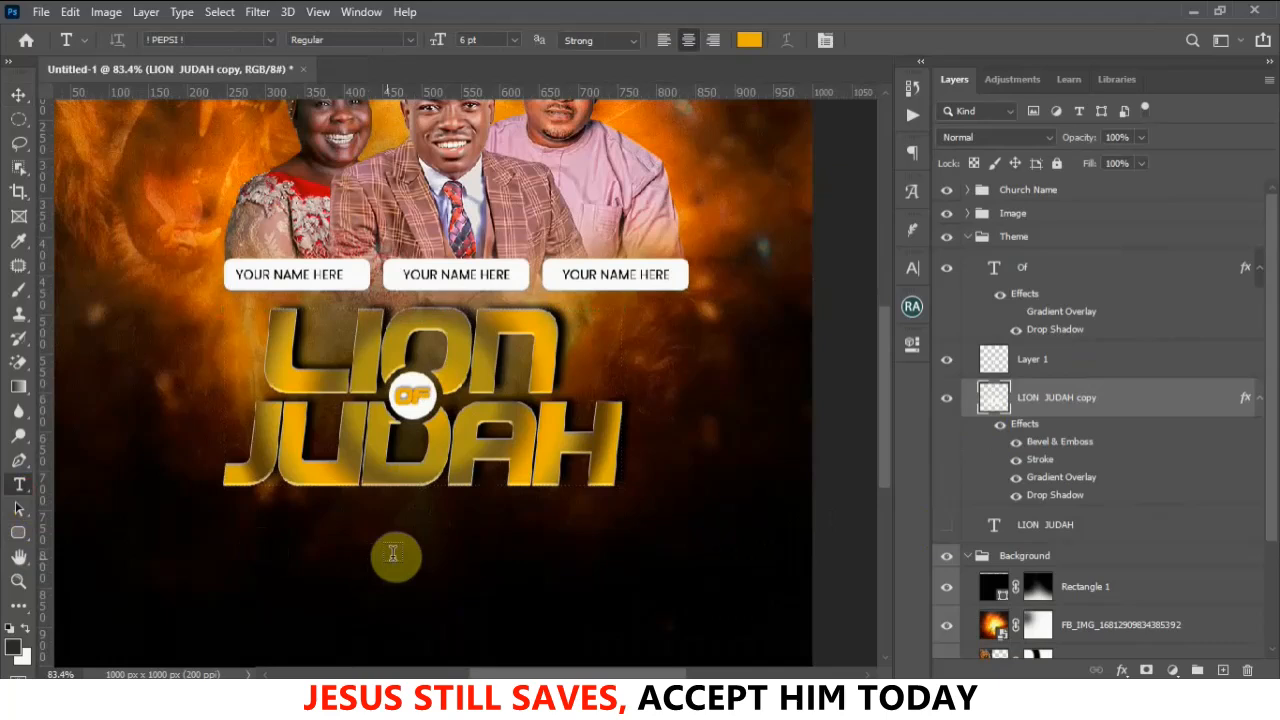
left_click(453, 537)
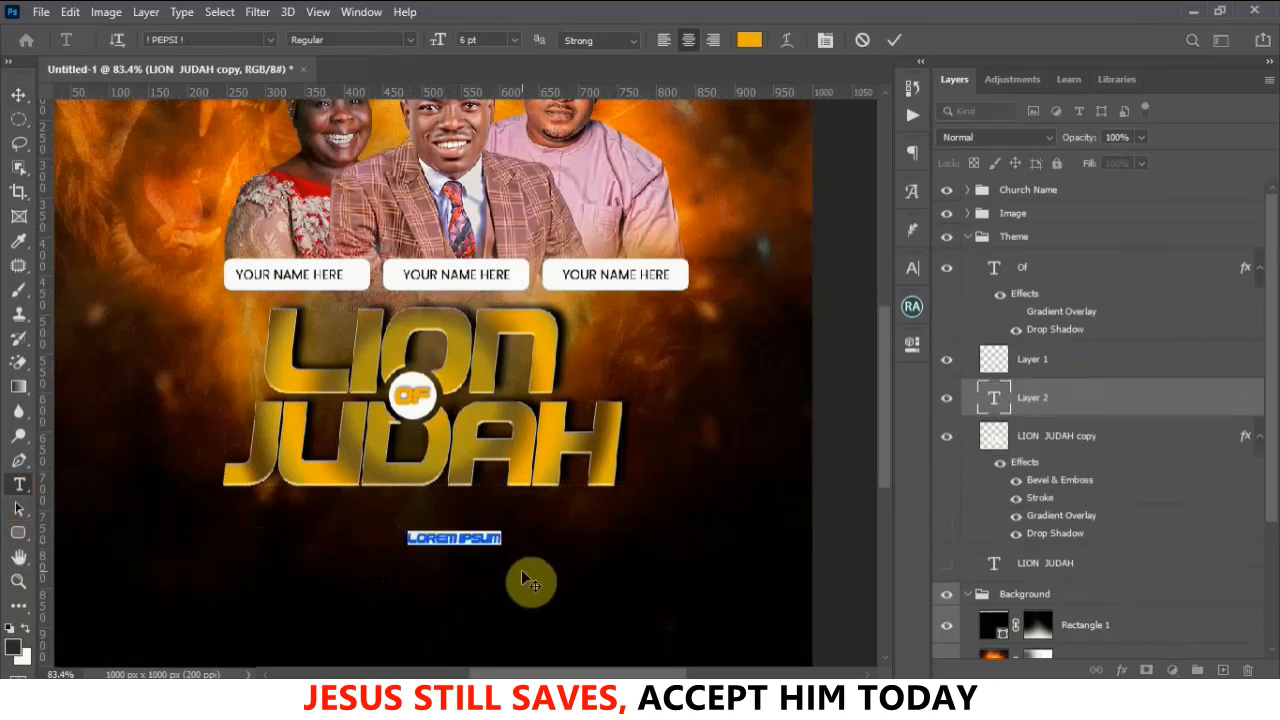
type("REVELATION")
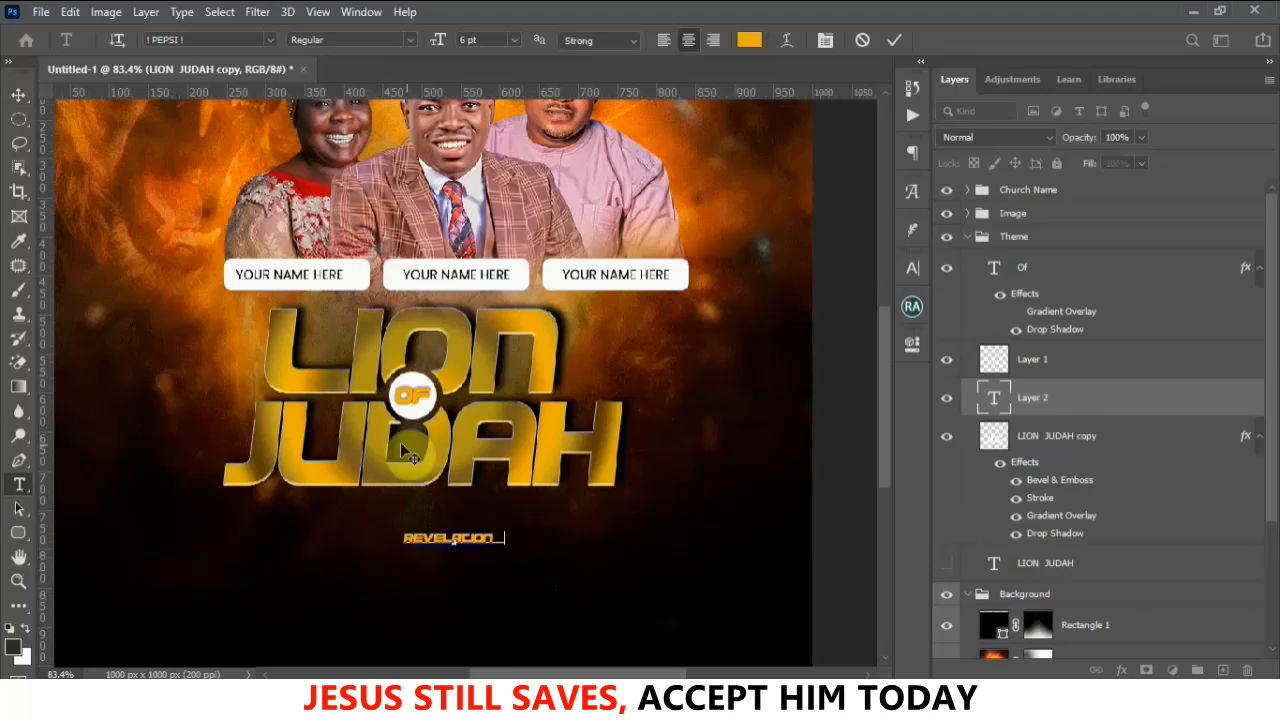
left_click(894, 40)
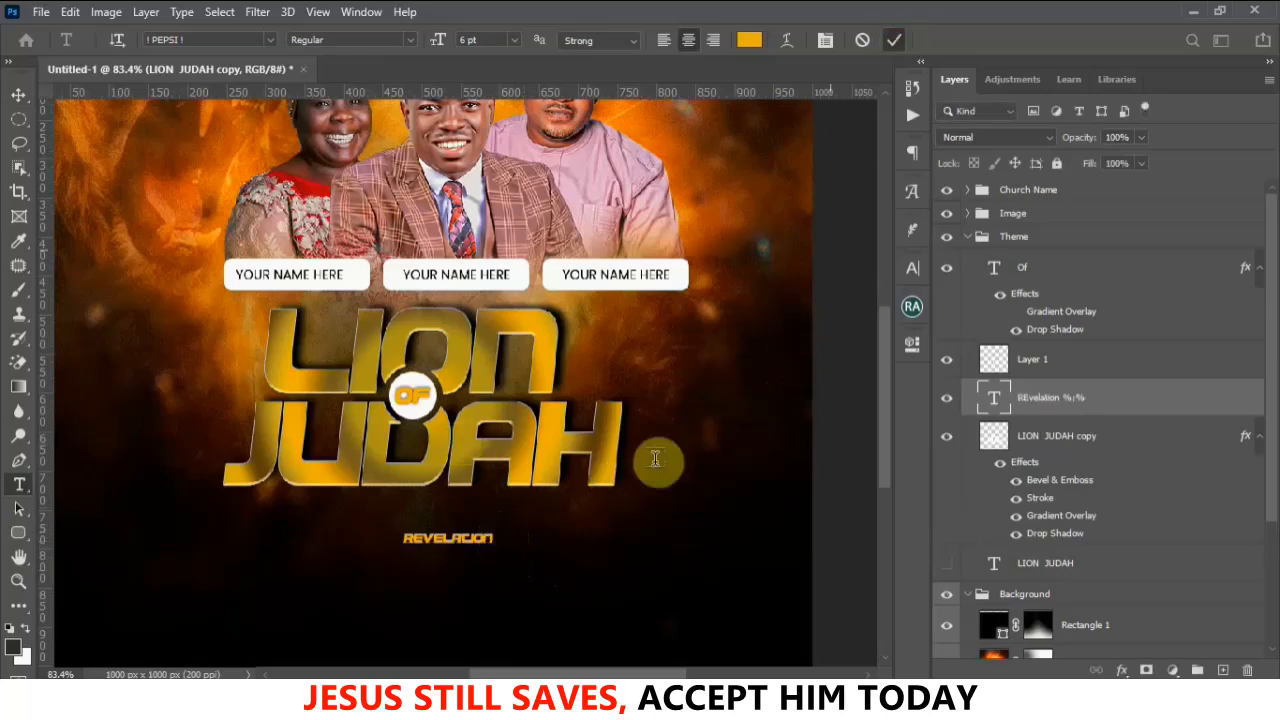
Correct the new scripture line so that it reads Revelation 5:5
left_click(18, 94)
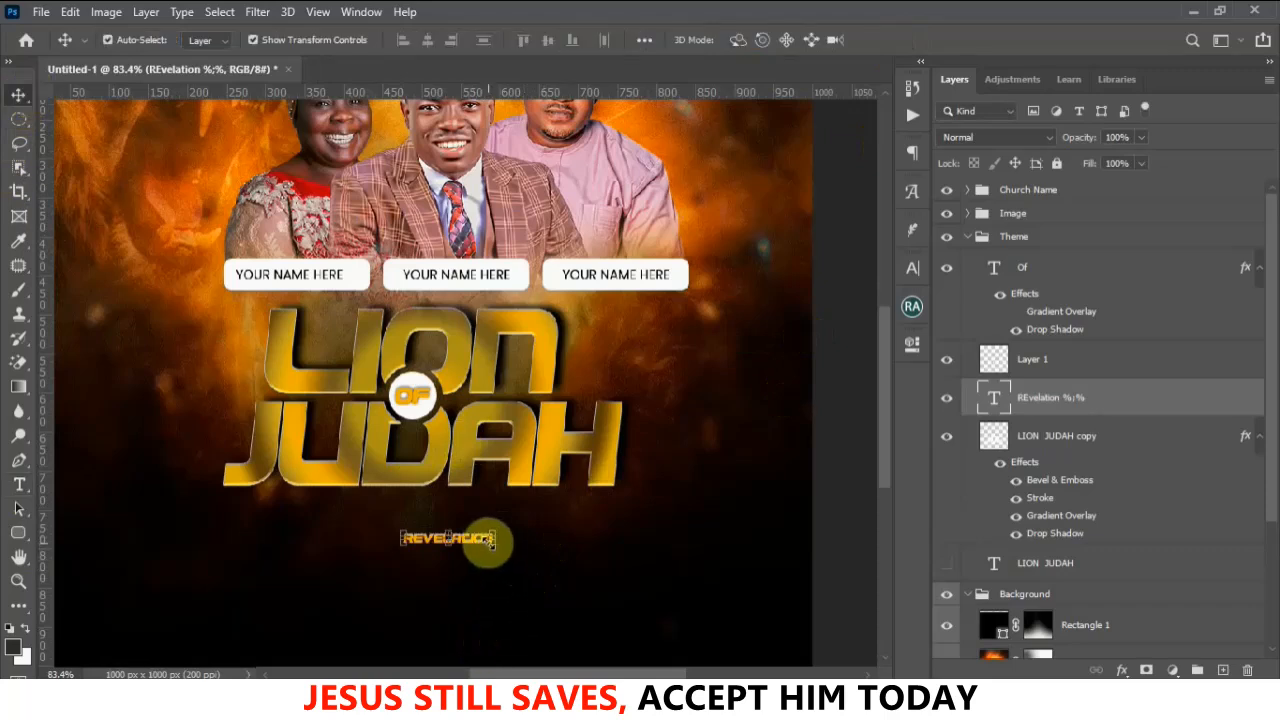
double_click(485, 540)
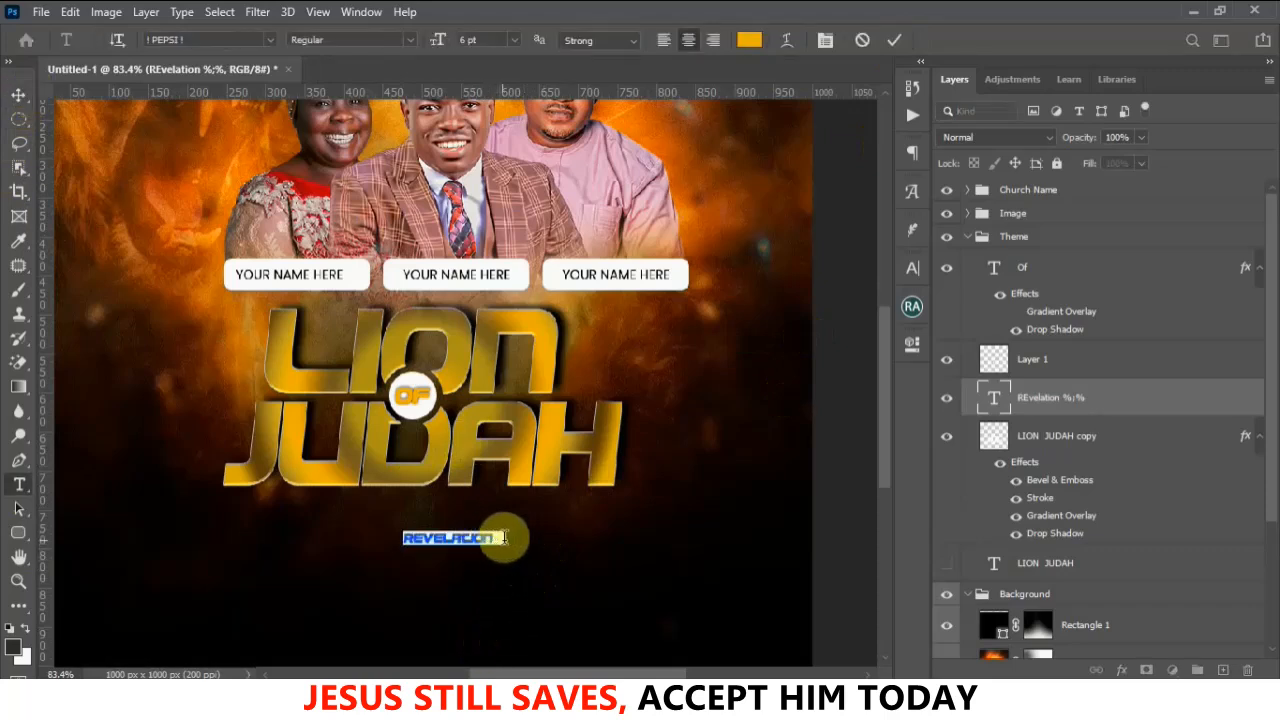
left_click(504, 537)
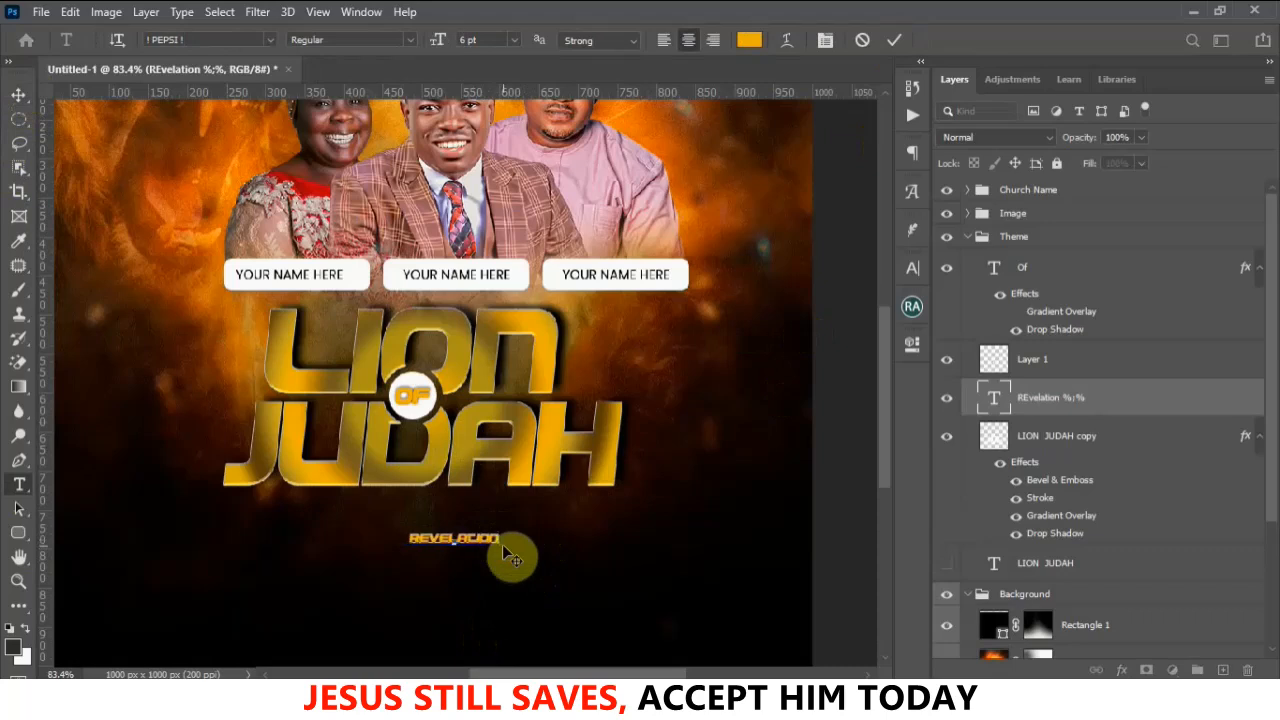
type("S")
type("'")
type(":5")
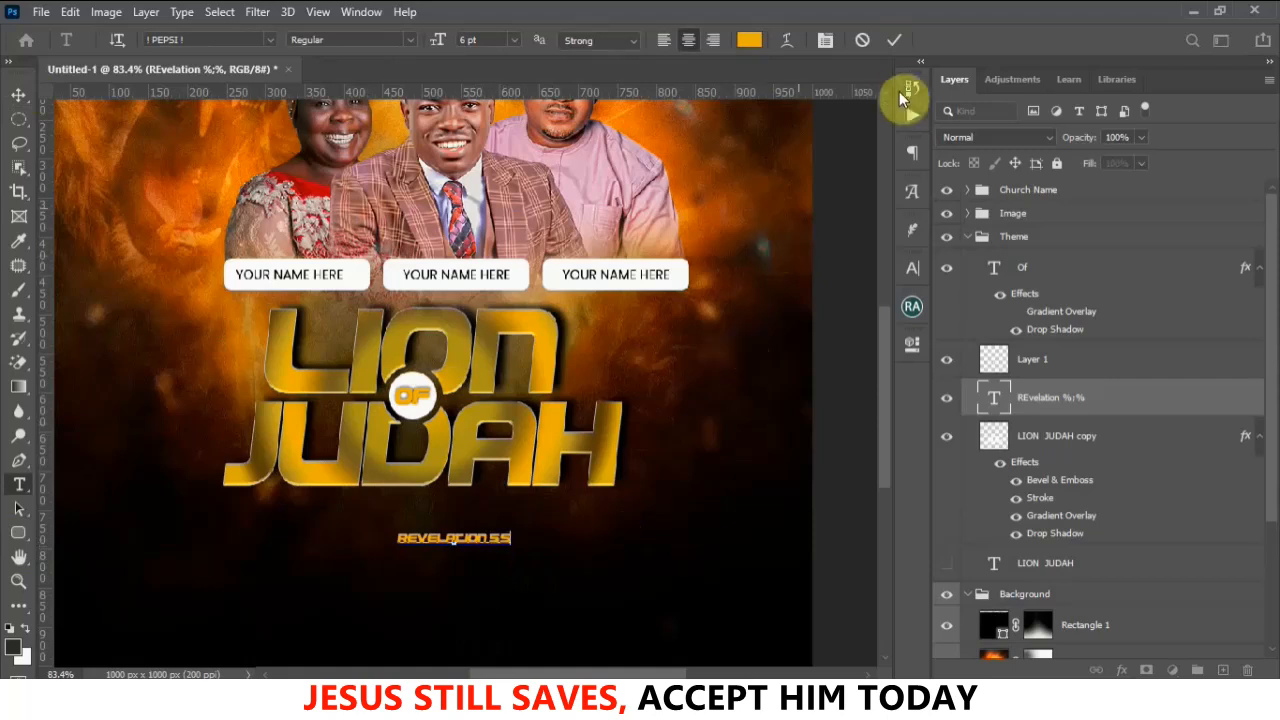
left_click(893, 40)
key("v")
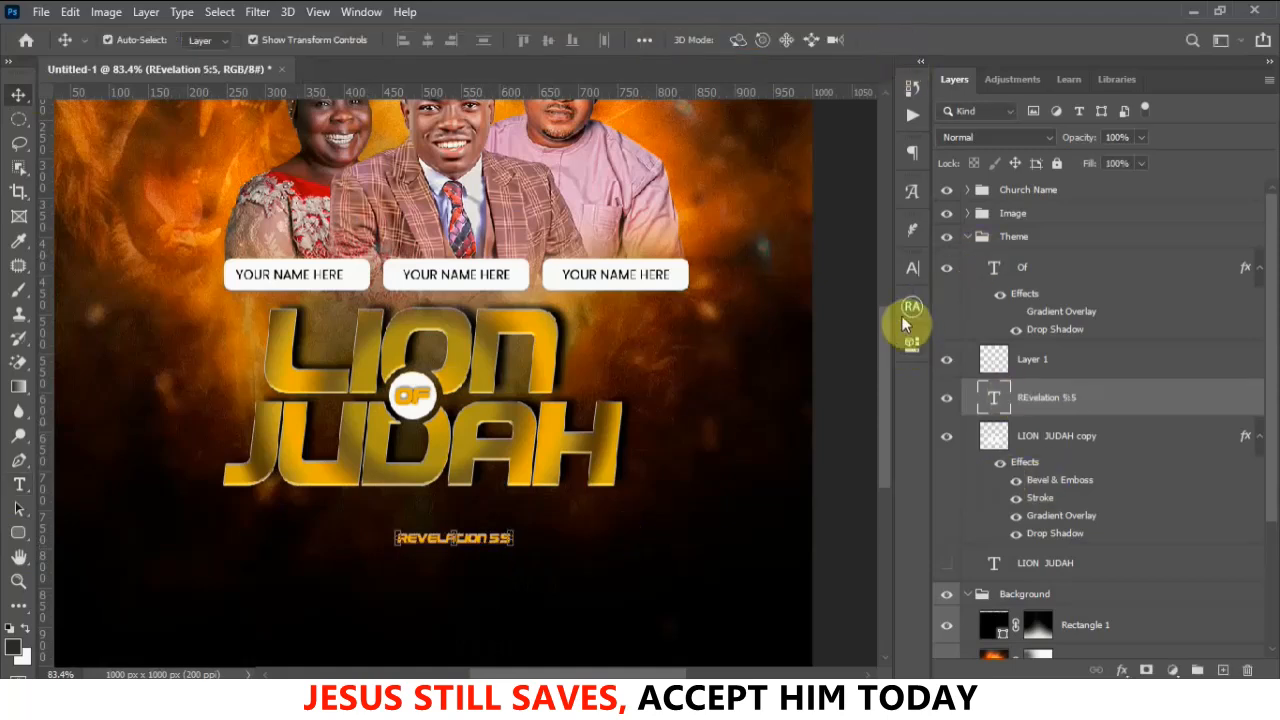
Change the Revelation 5:5 text colour to white (ffffff)
left_click(916, 270)
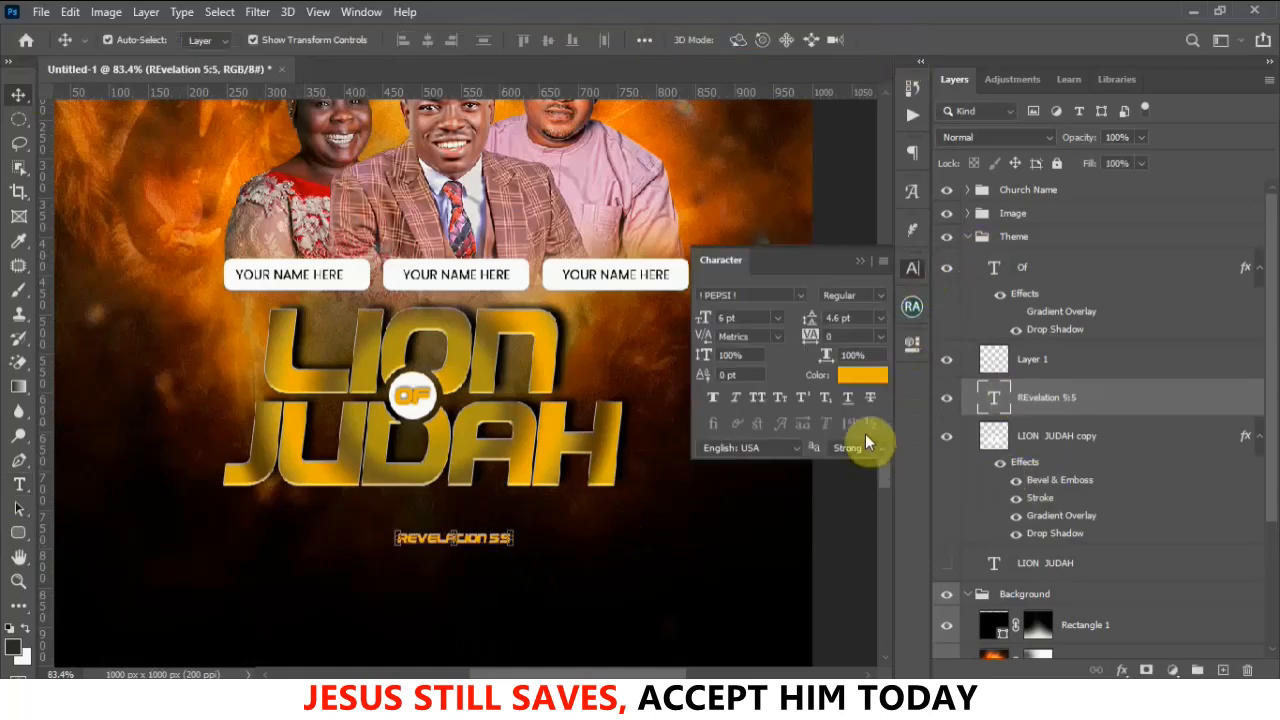
left_click(850, 366)
left_click_drag(711, 223, 343, 9)
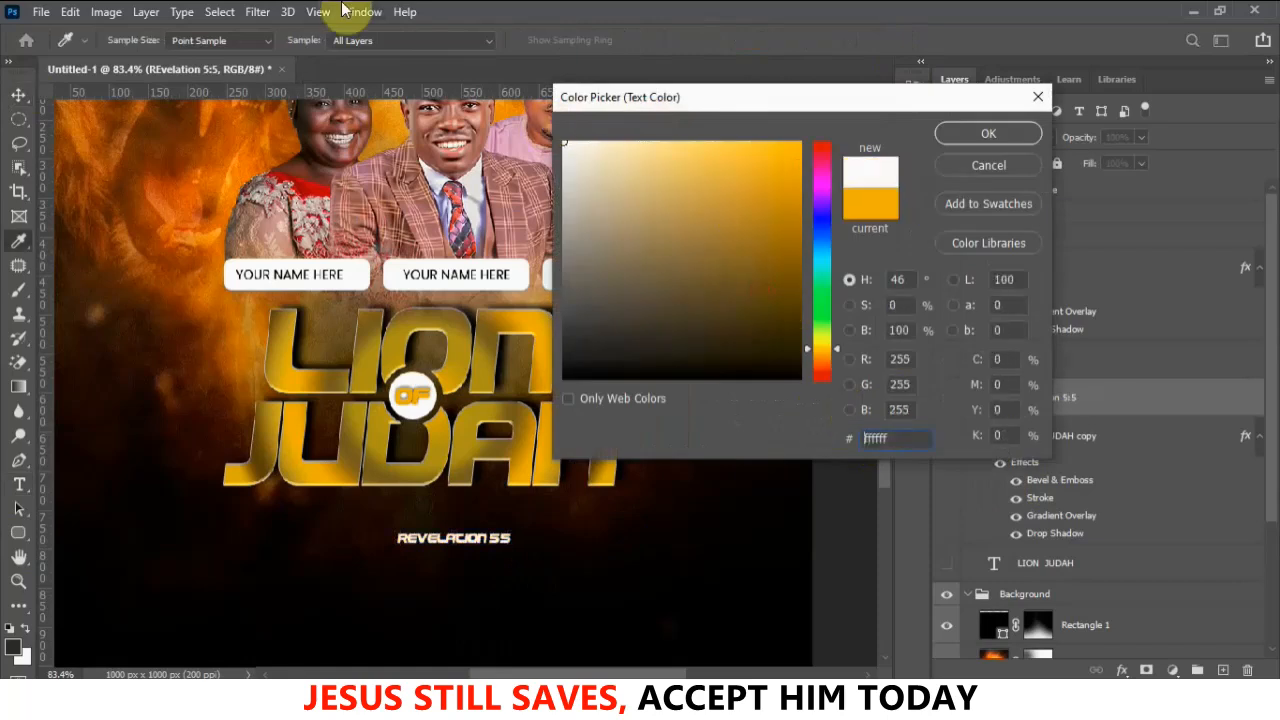
left_click(988, 133)
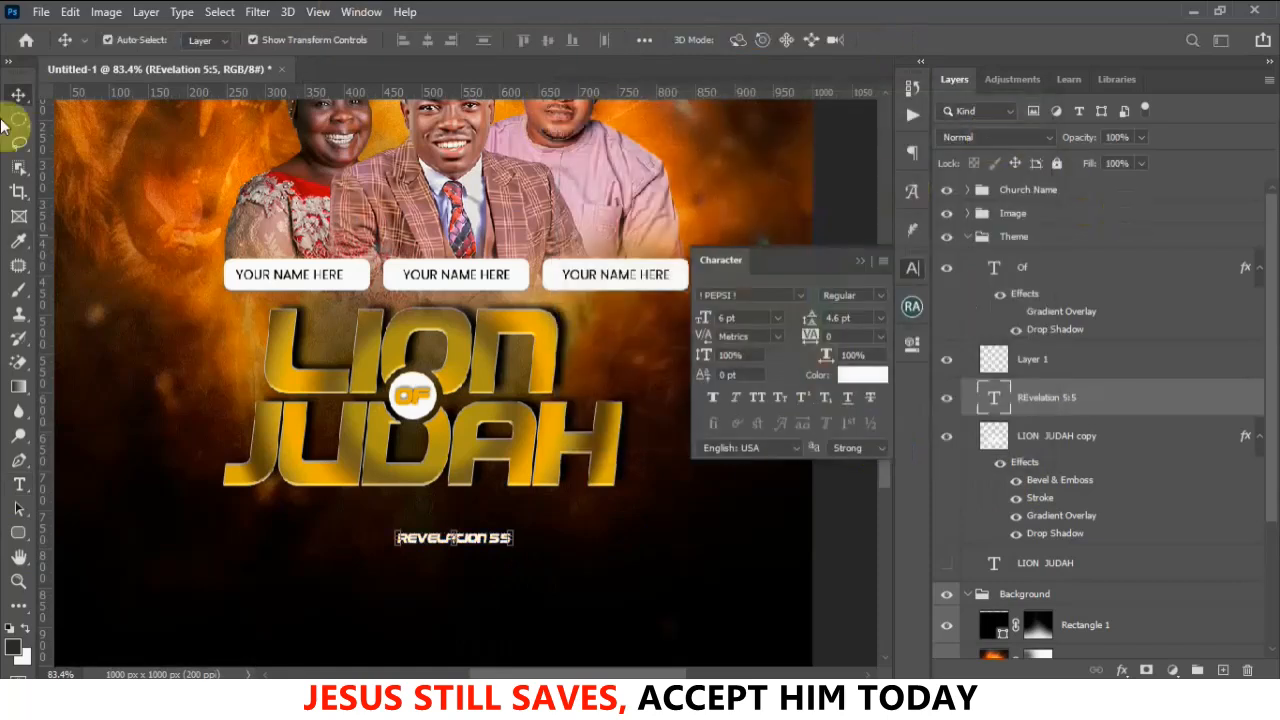
left_click(860, 261)
Place the Revelation 5:5 text just beneath the right end of JUDAH and scale it to about 108%
left_click_drag(505, 539, 602, 505)
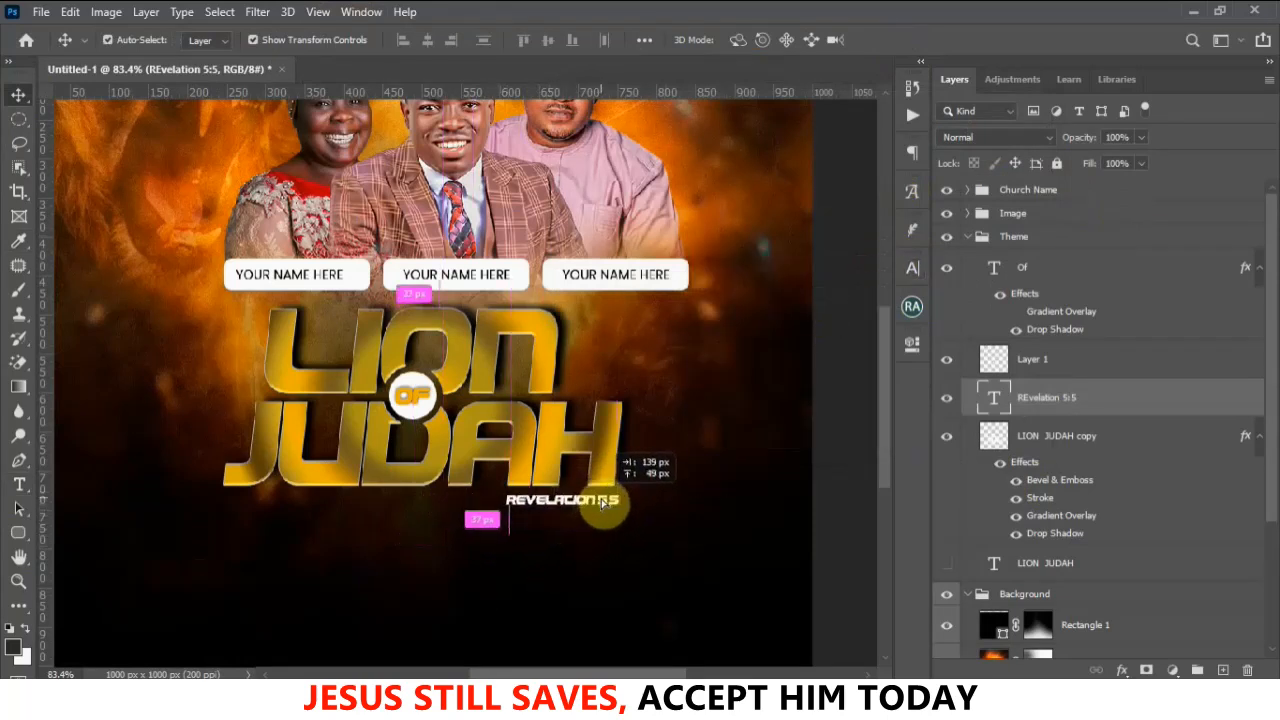
left_click_drag(602, 505, 598, 501)
scroll(598, 501, "up", 4)
scroll(598, 503, "up", 3)
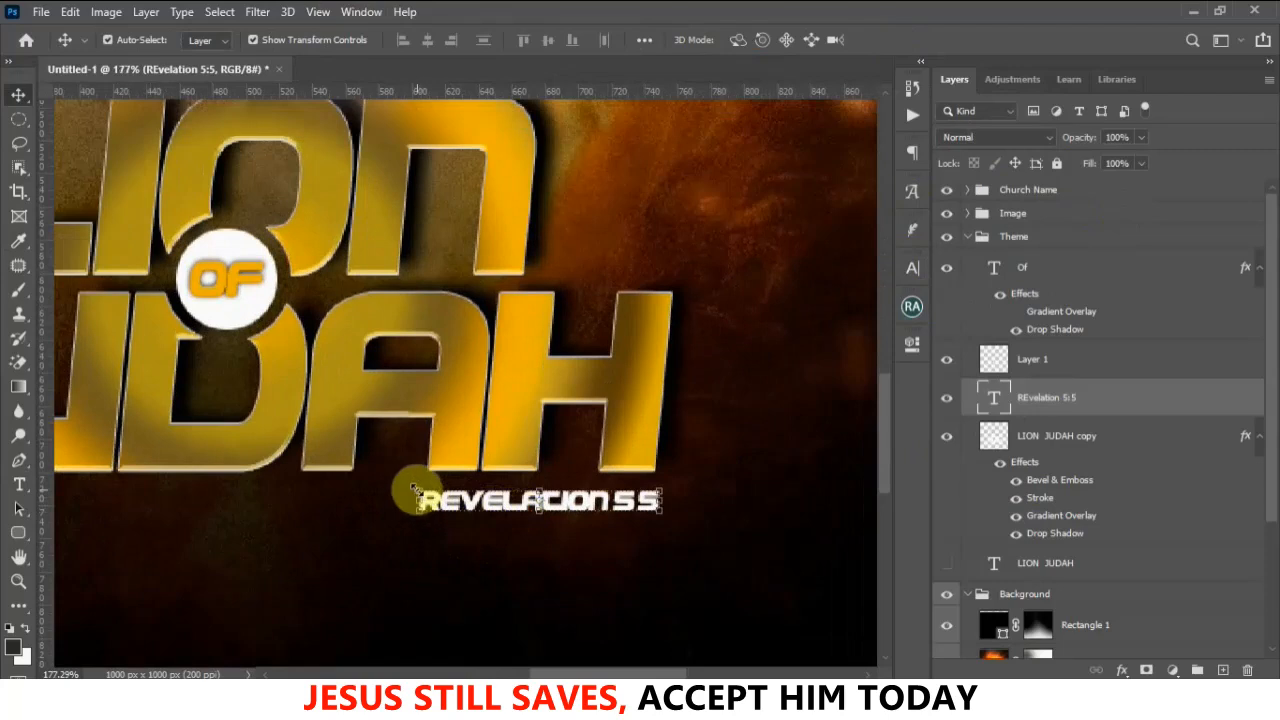
key("ctrl+t")
left_click_drag(414, 489, 414, 489)
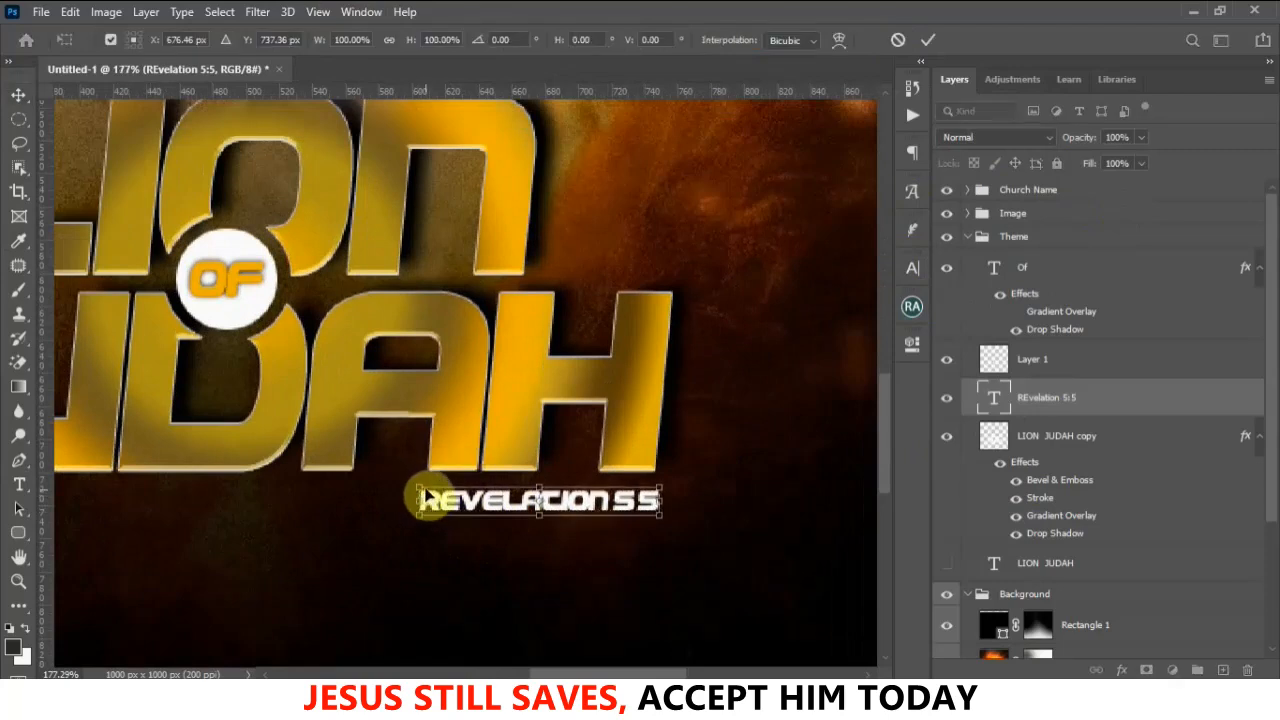
left_click_drag(408, 478, 391, 463)
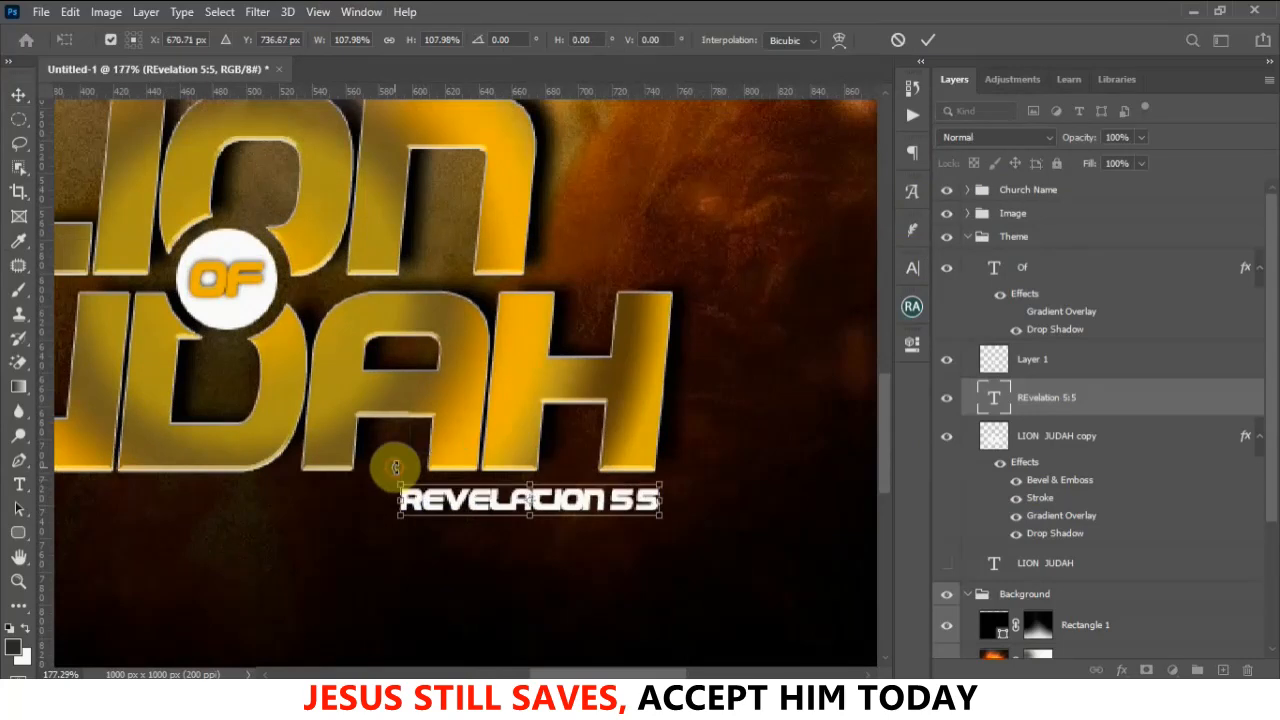
left_click(931, 43)
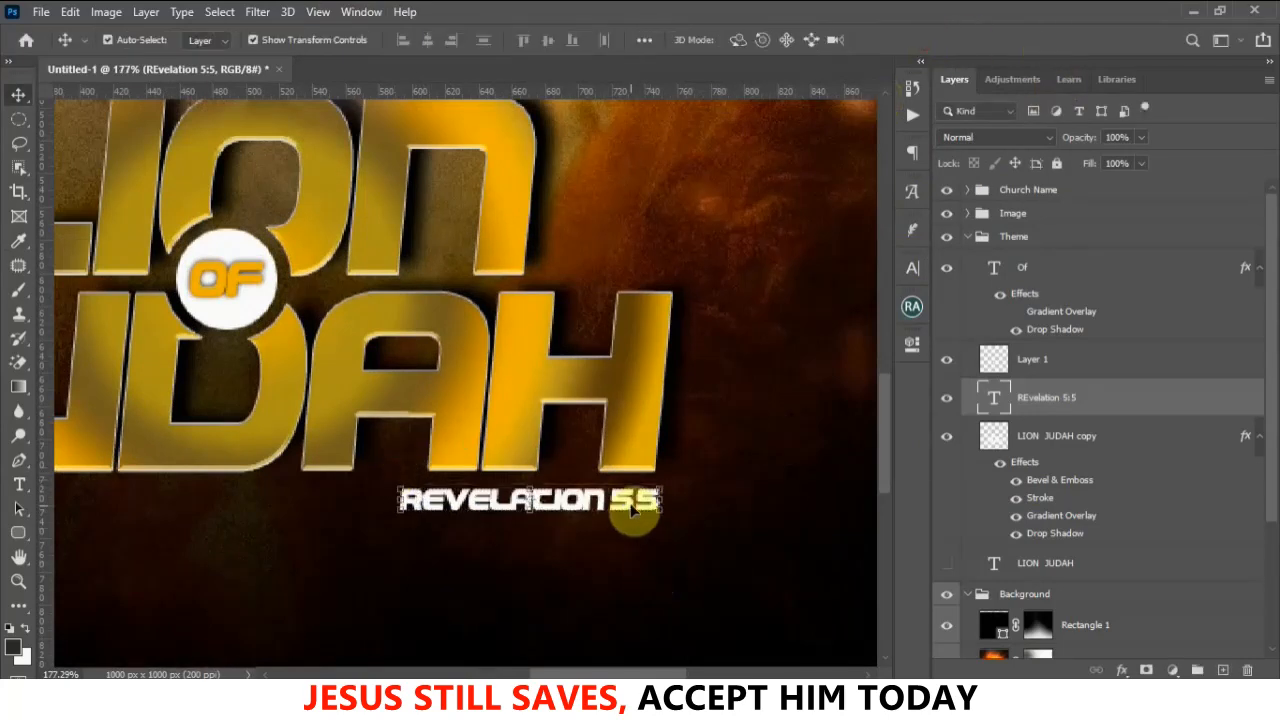
left_click_drag(634, 514, 628, 505)
Check the character settings of the middle YOUR NAME HERE text and review the whole flyer
scroll(677, 471, "down", 6)
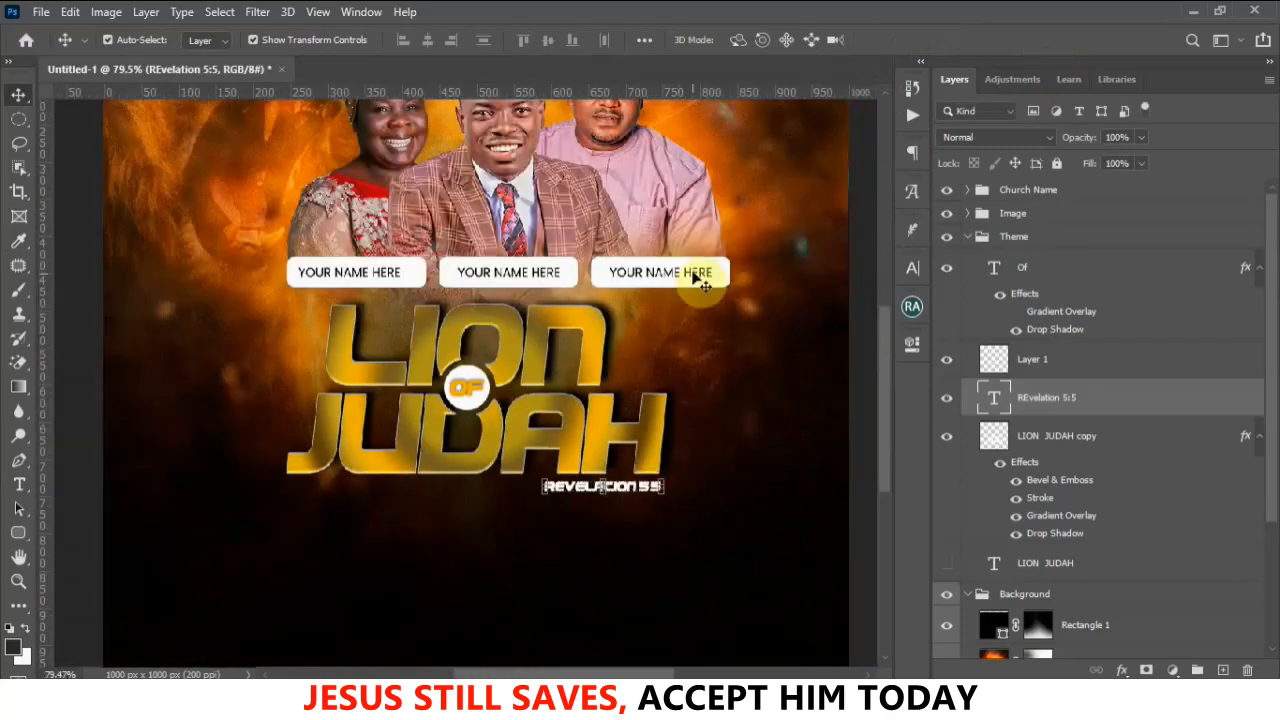
left_click(553, 285)
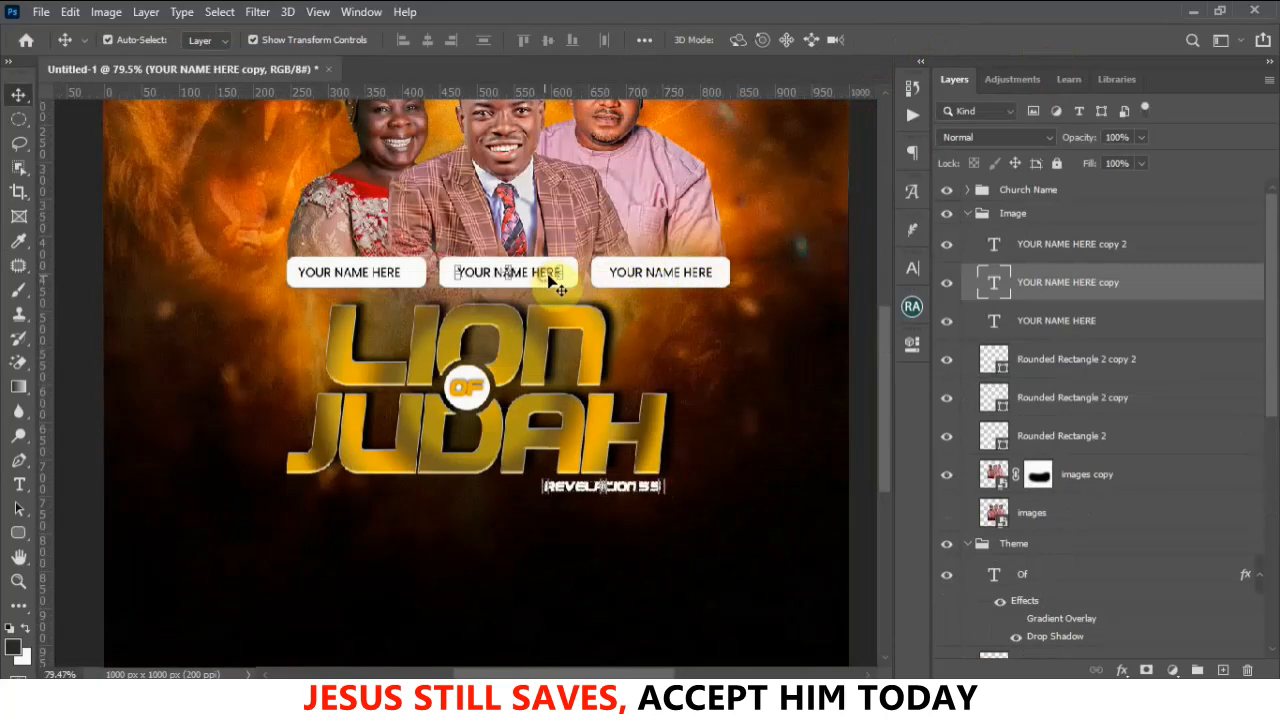
left_click(910, 346)
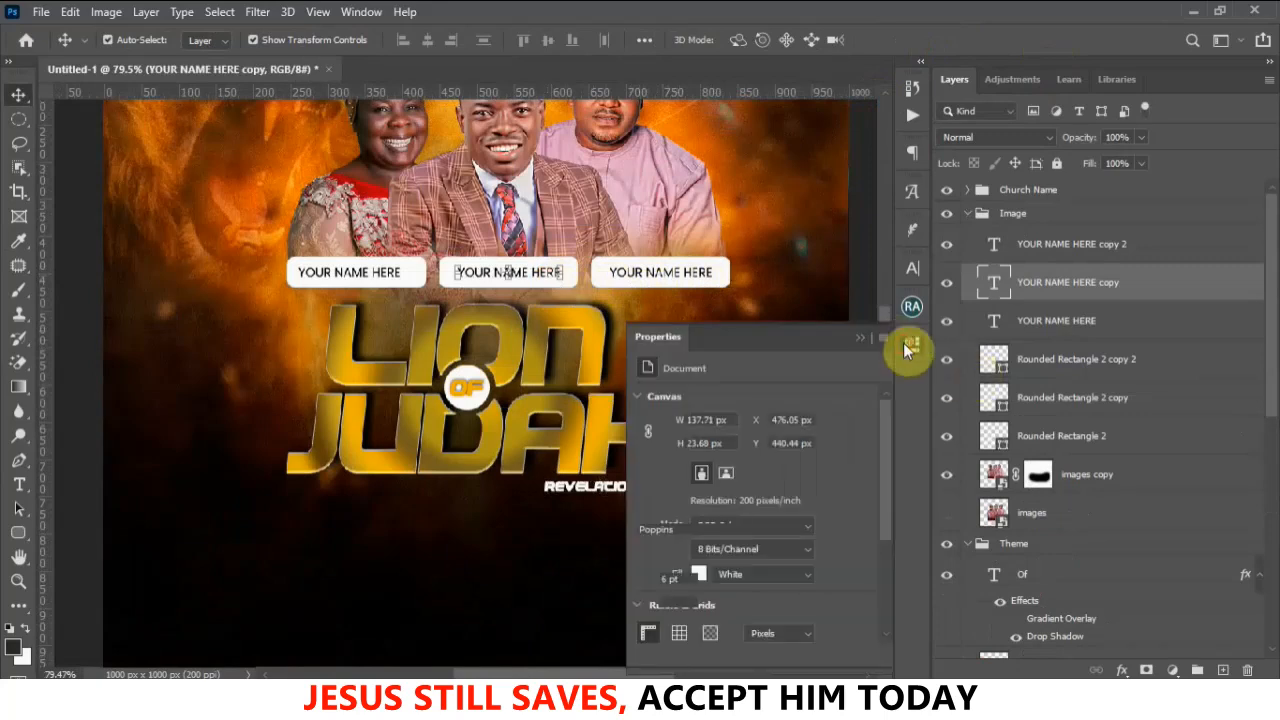
left_click(906, 346)
left_click(913, 267)
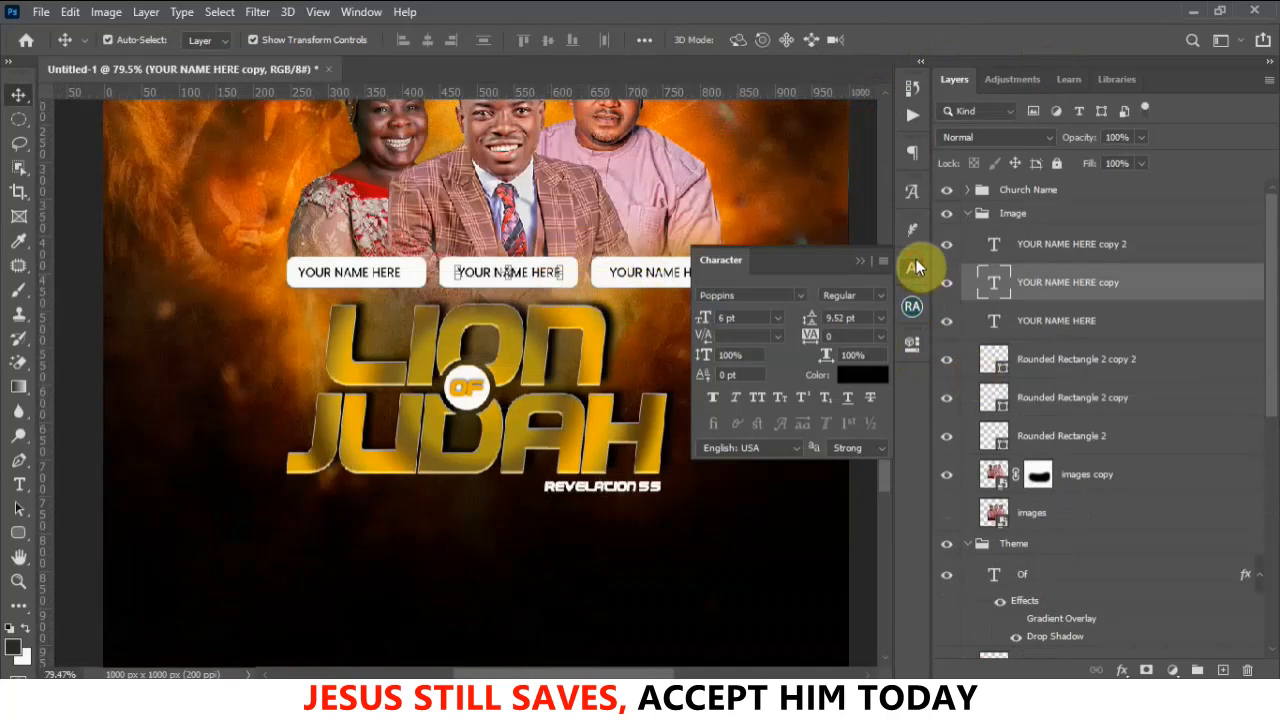
left_click(857, 258)
scroll(703, 390, "down", 5)
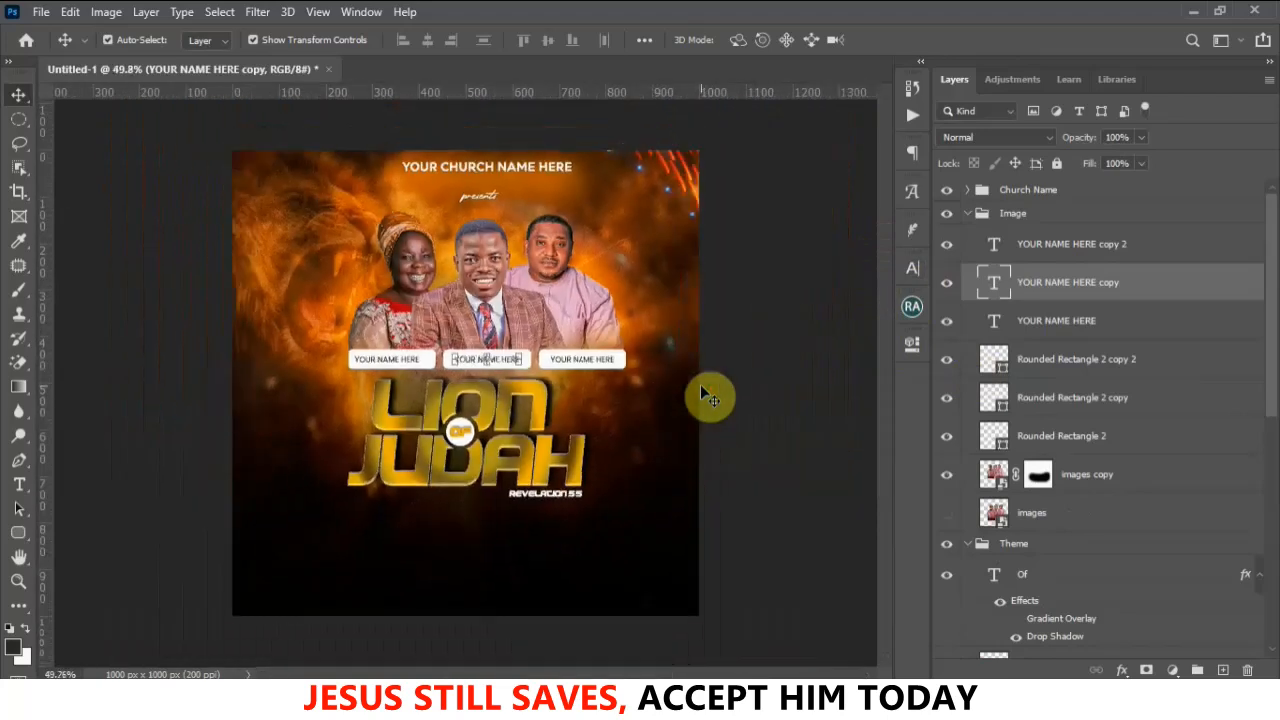
scroll(517, 520, "up", 1)
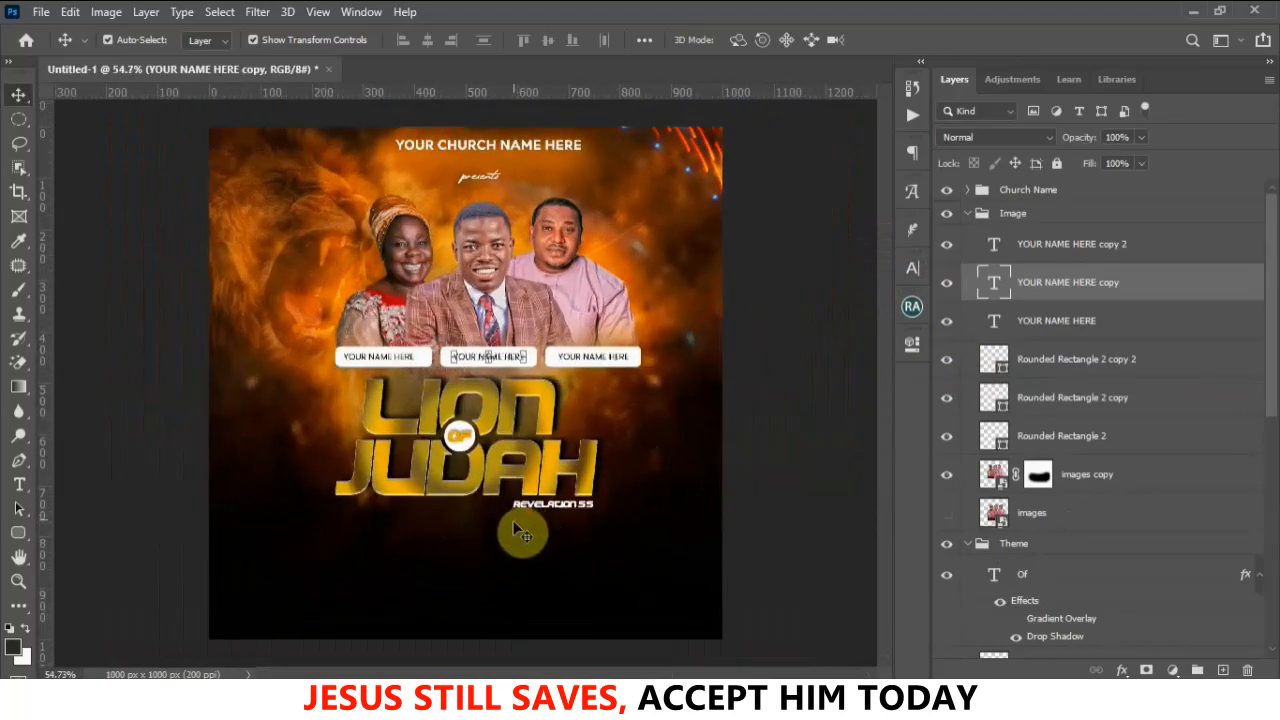
scroll(524, 495, "down", 3)
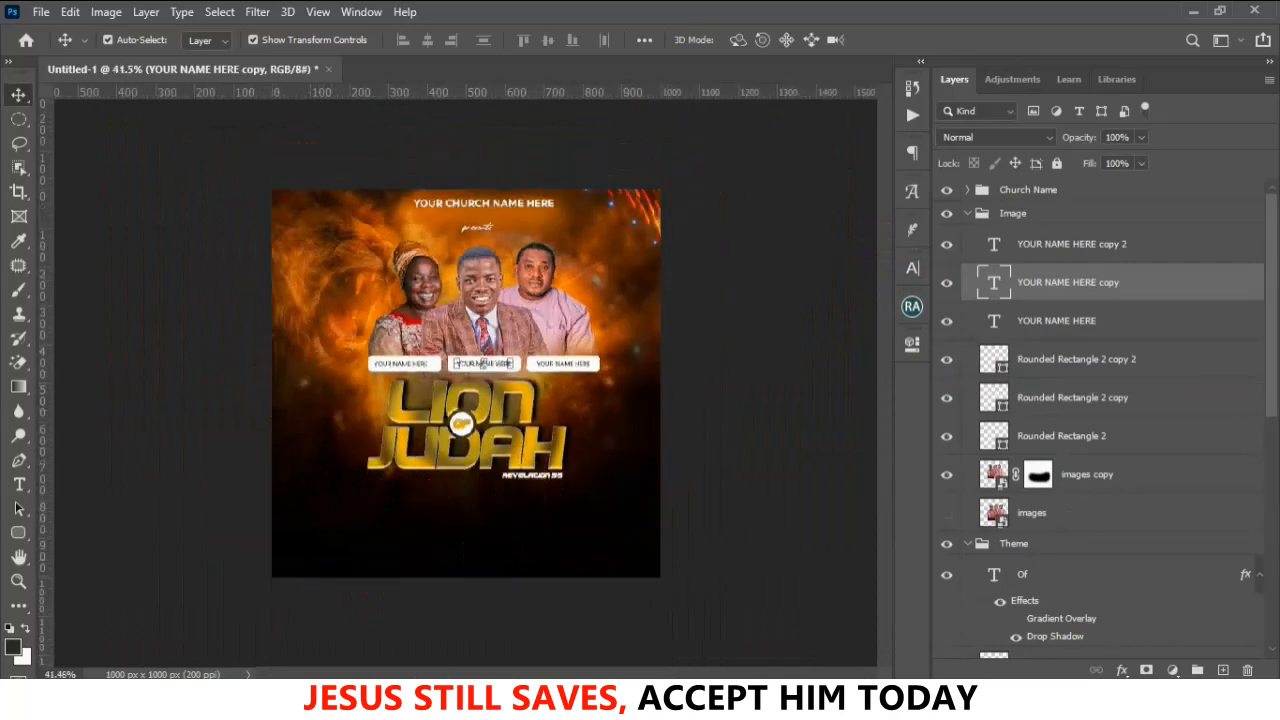
Collapse the Image, Theme and Background layer groups, checking the Theme group's contents by toggling its visibility
left_click(972, 214)
left_click(967, 214)
left_click(967, 236)
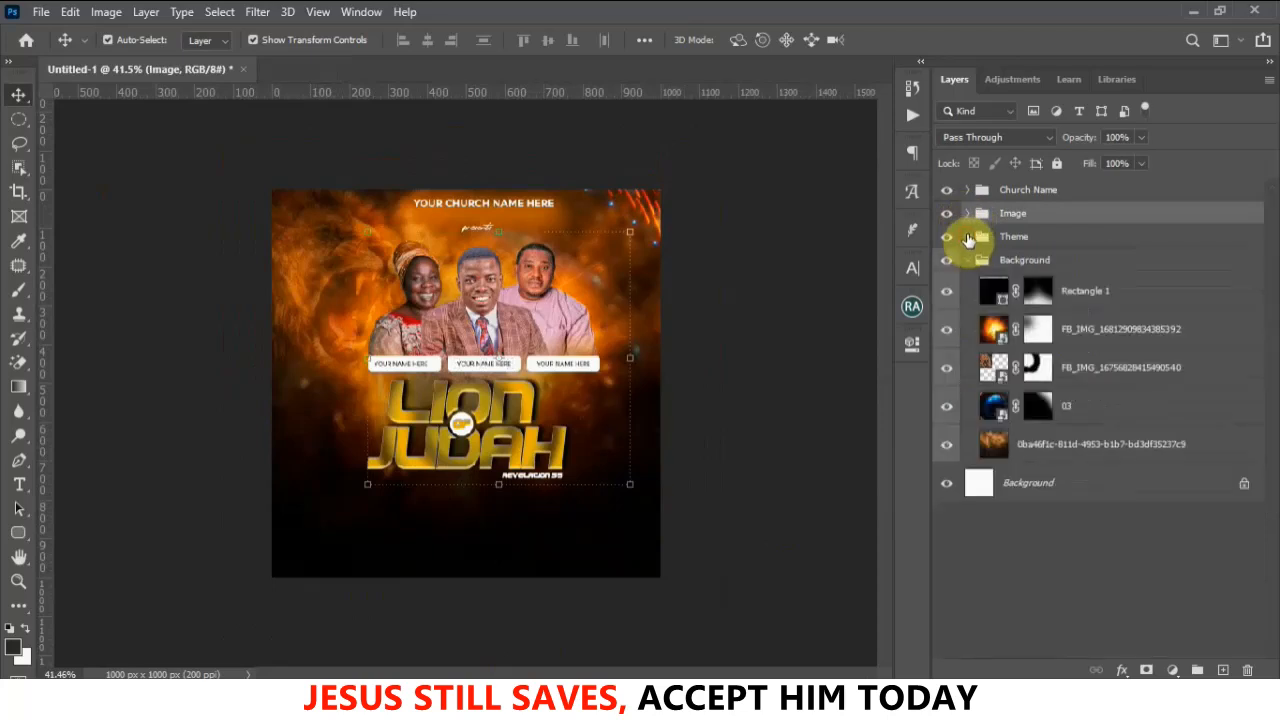
left_click(948, 237)
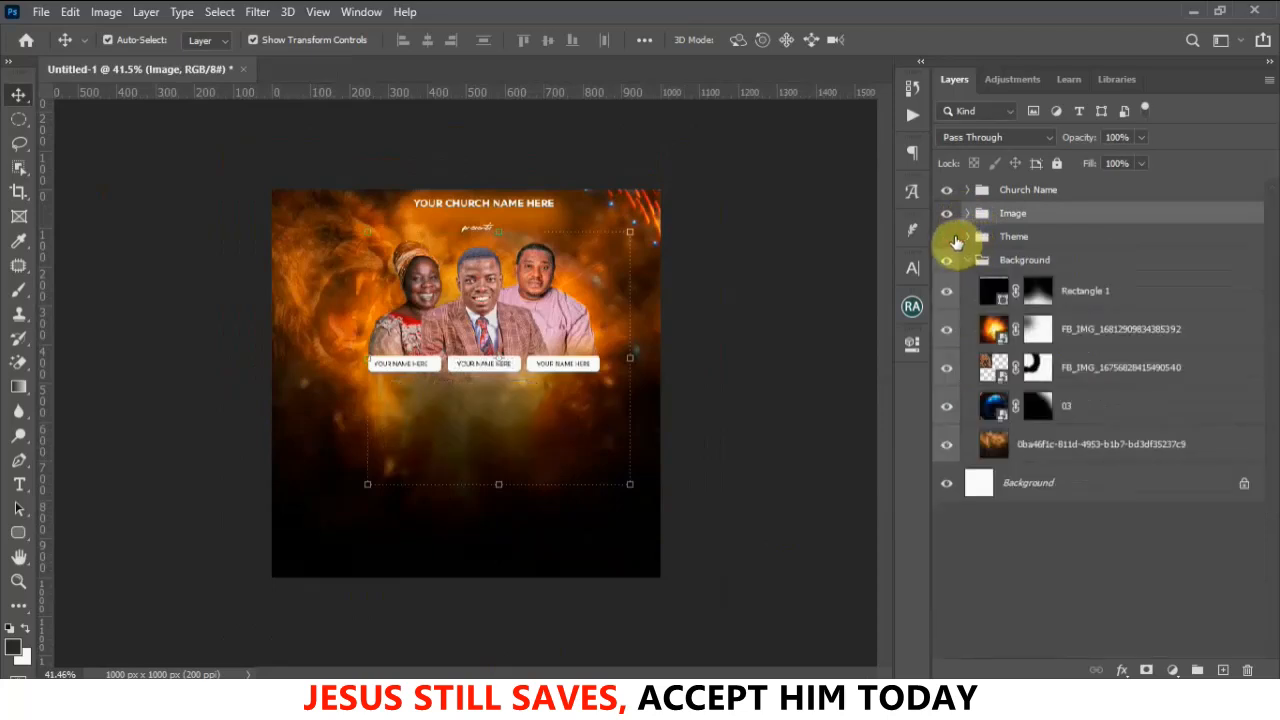
left_click(948, 238)
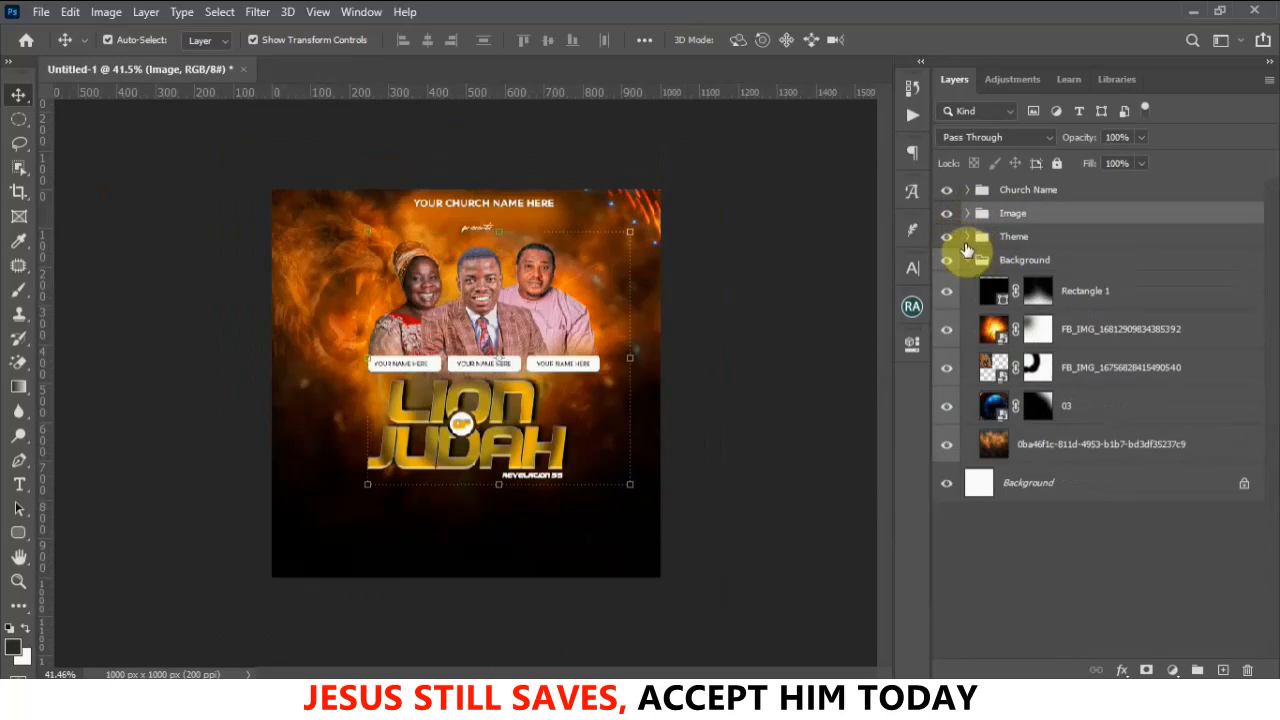
left_click(967, 260)
Colour-label the layer groups yellow for Theme, green for Image and violet for Church Name, leaving no layer selected
right_click(948, 250)
left_click(952, 236)
right_click(950, 229)
left_click(982, 314)
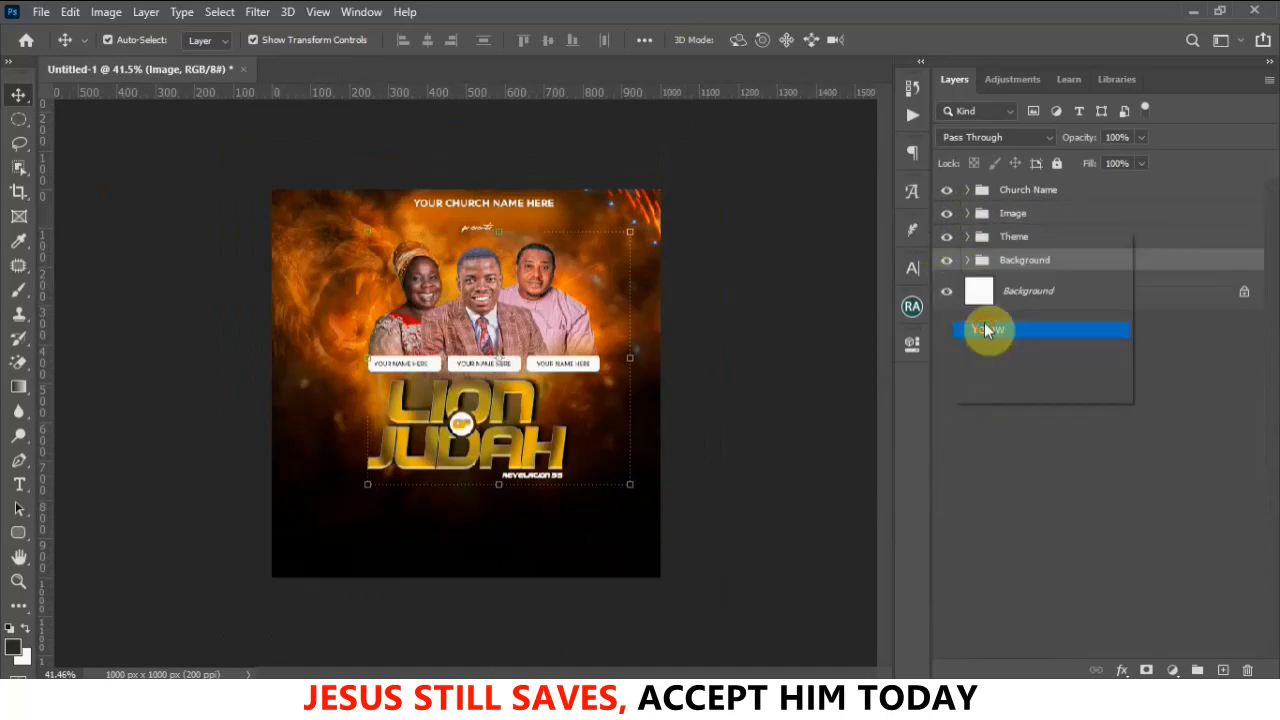
left_click(942, 226)
right_click(944, 224)
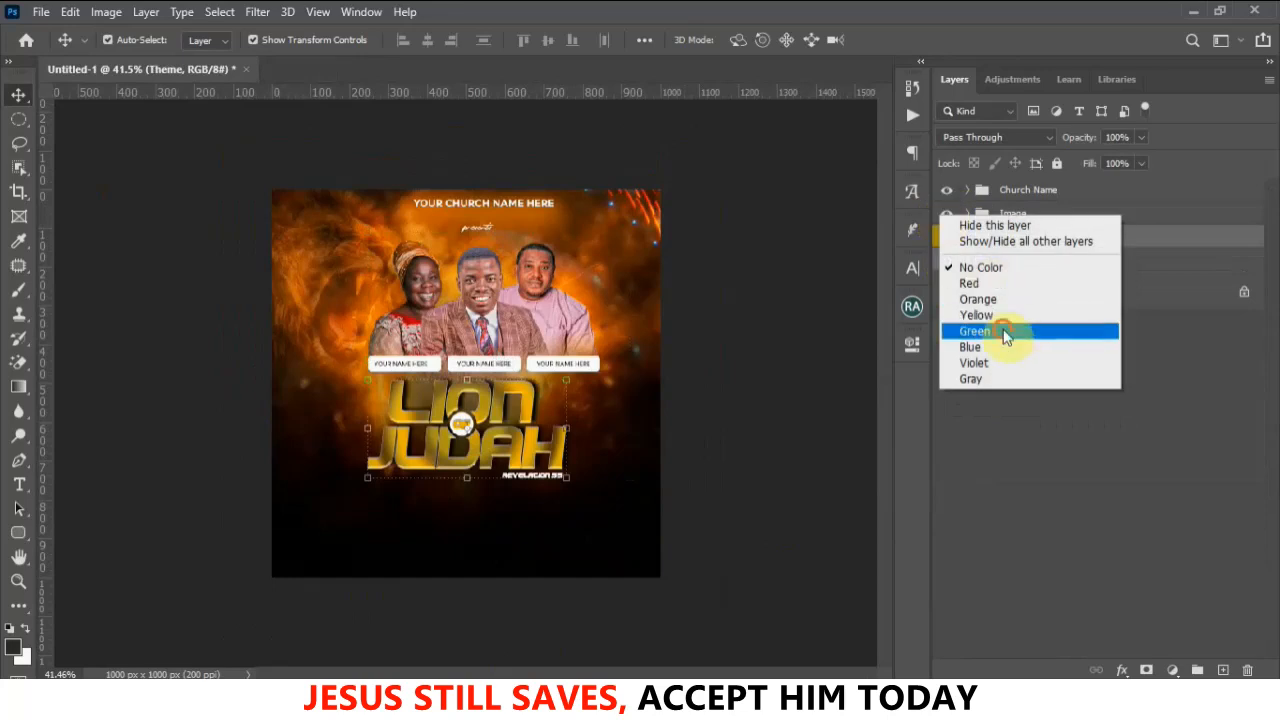
left_click(975, 331)
left_click(944, 215)
right_click(948, 192)
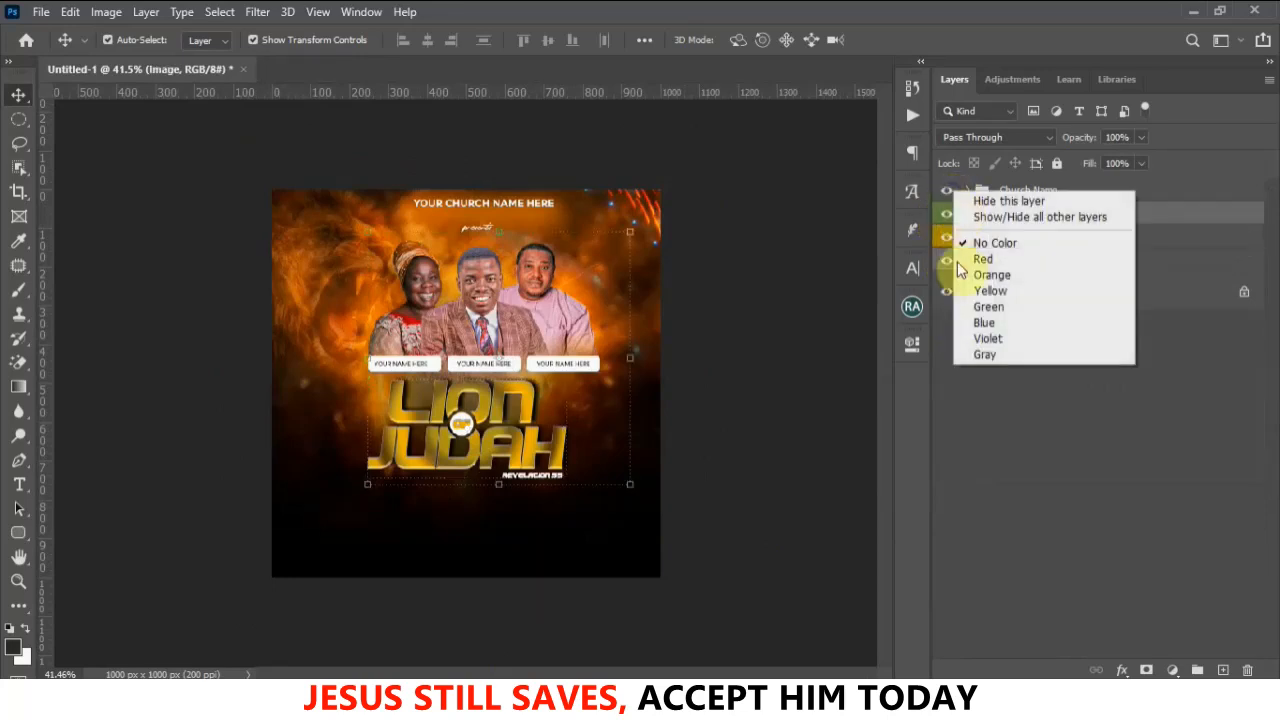
left_click(982, 338)
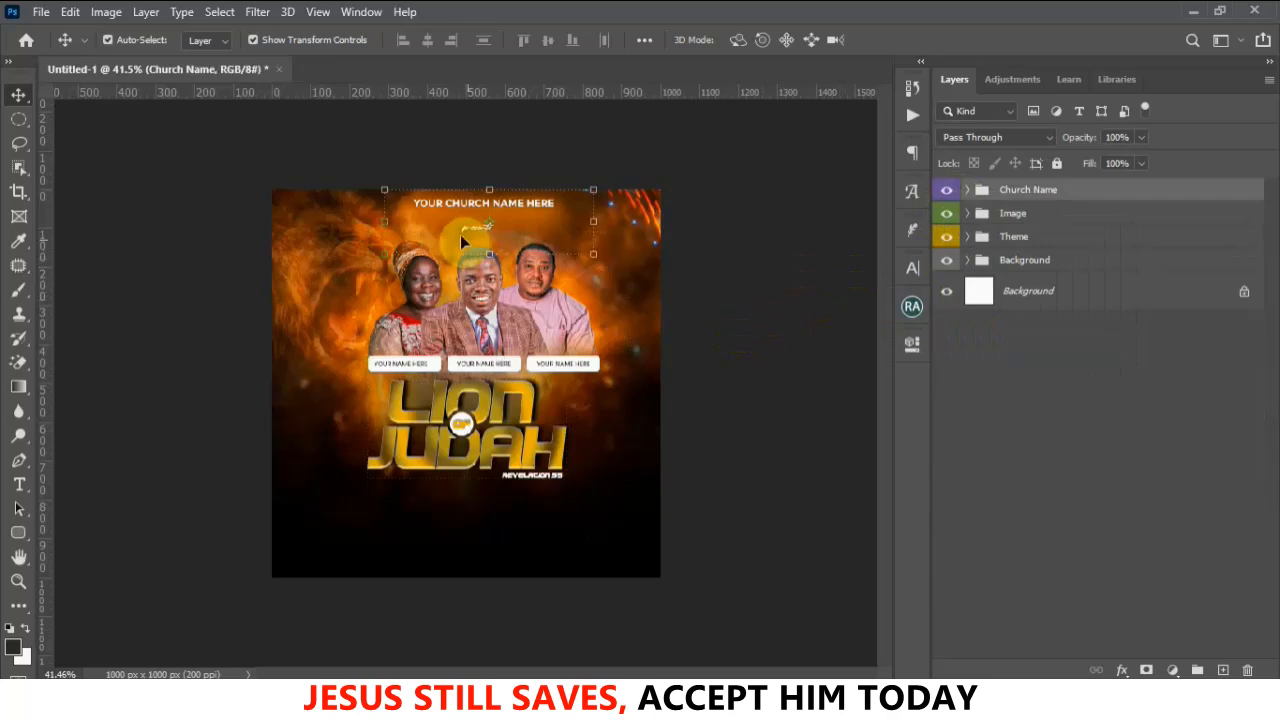
left_click(714, 344)
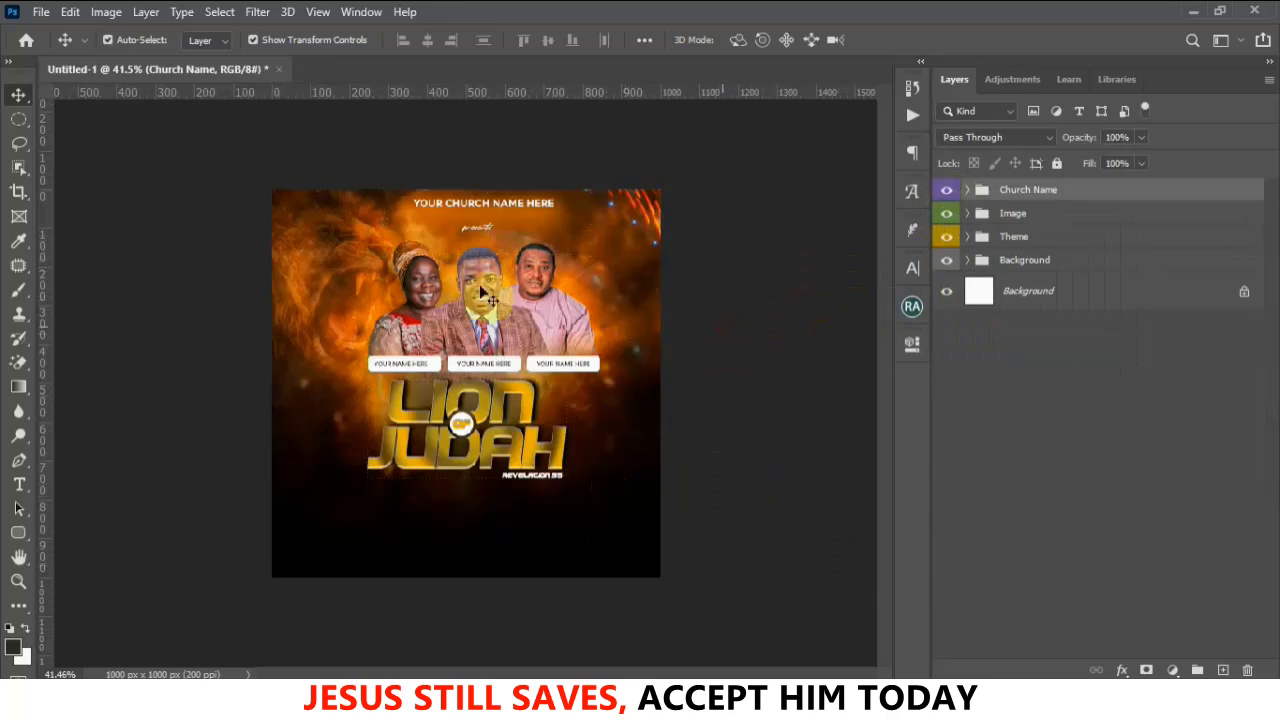
scroll(531, 487, "up", 1)
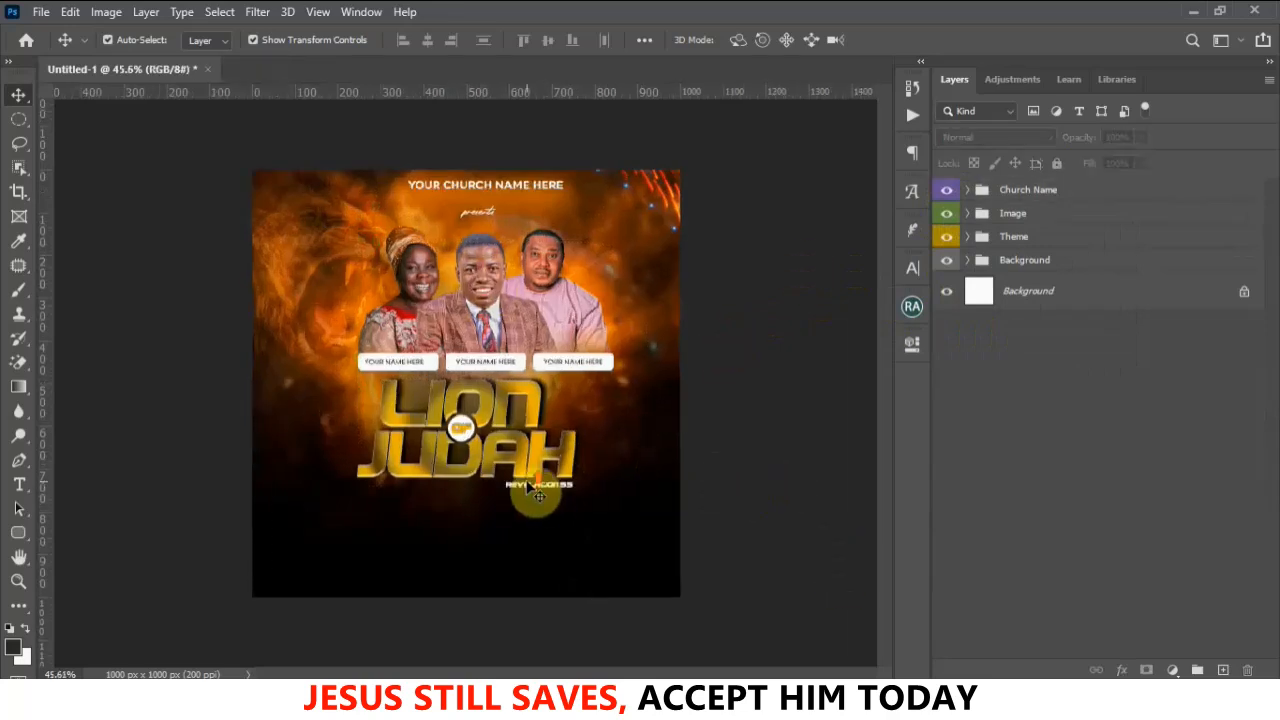
Place the red curtain room image from the New Items folder, shift it about 83 px left, and rasterize its layer
mouse_move(574, 700)
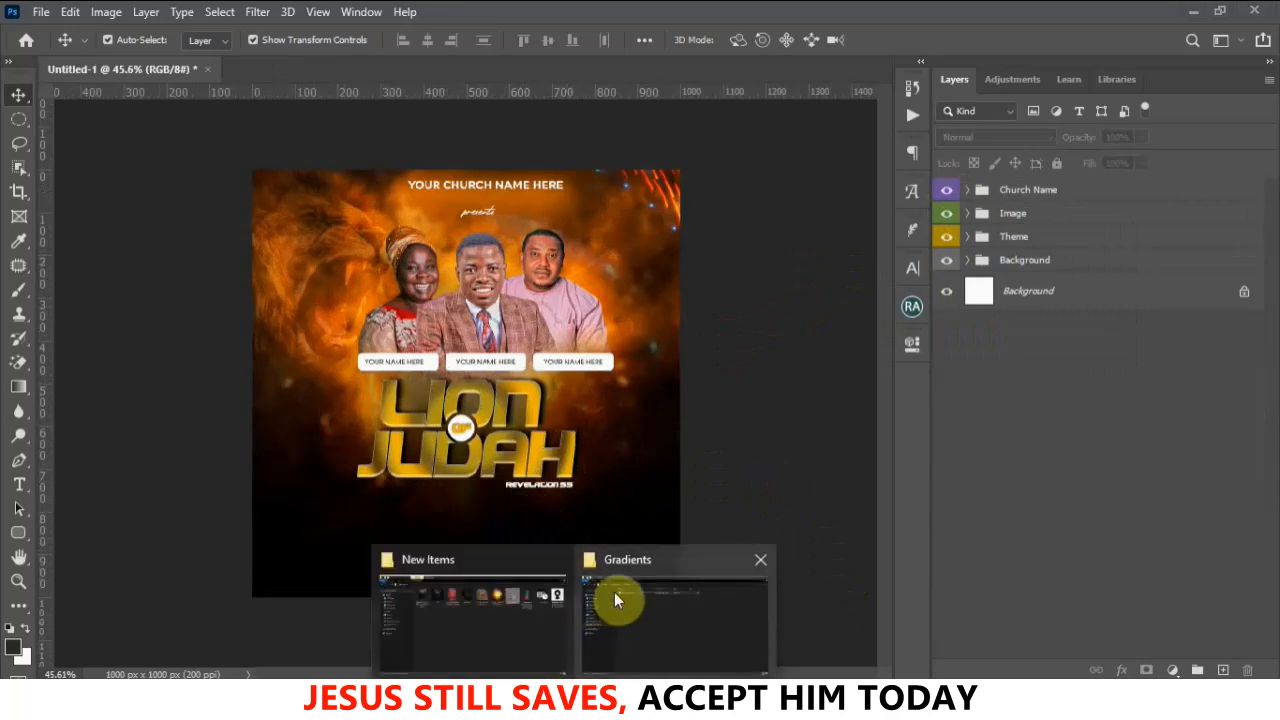
left_click(516, 614)
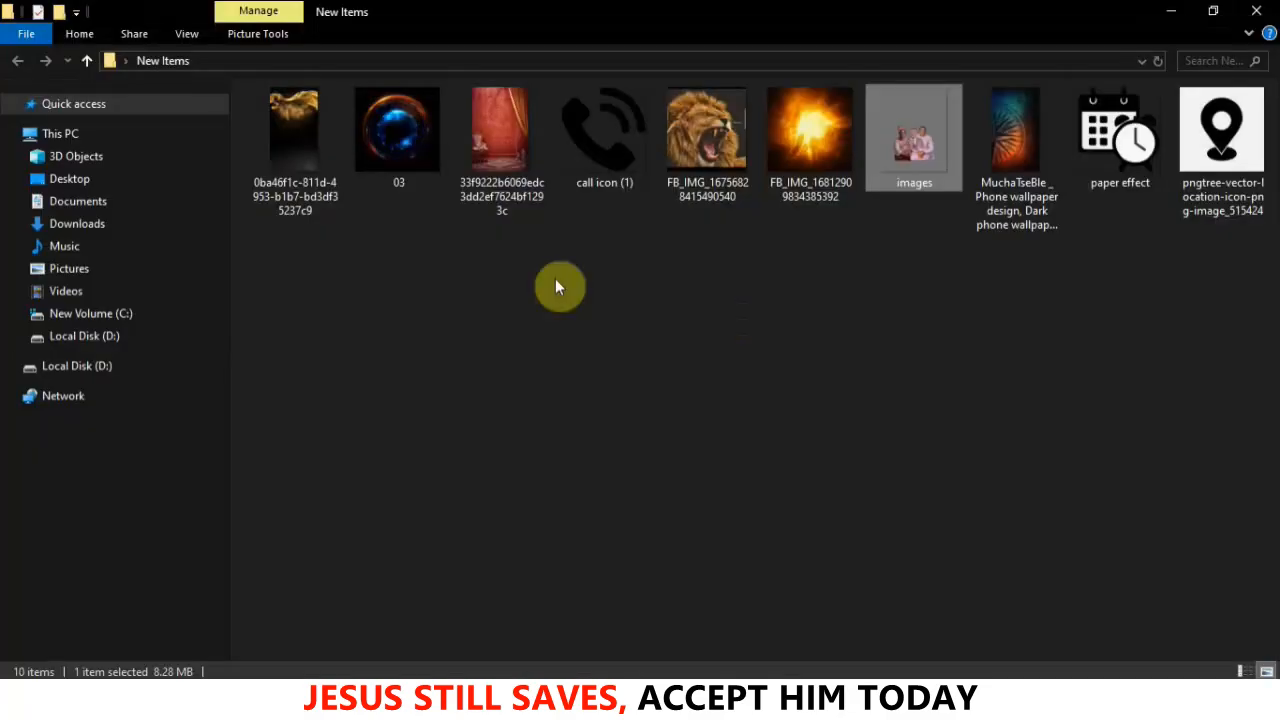
left_click_drag(515, 111, 331, 421)
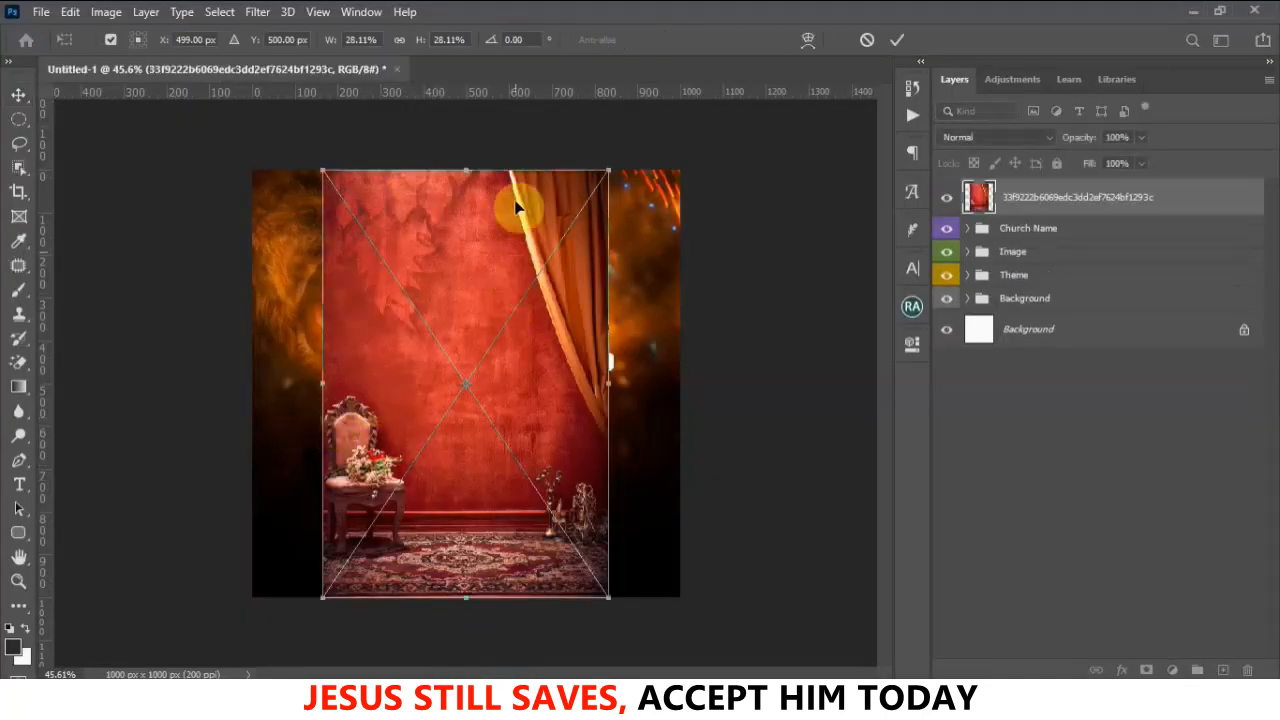
left_click_drag(533, 321, 496, 324)
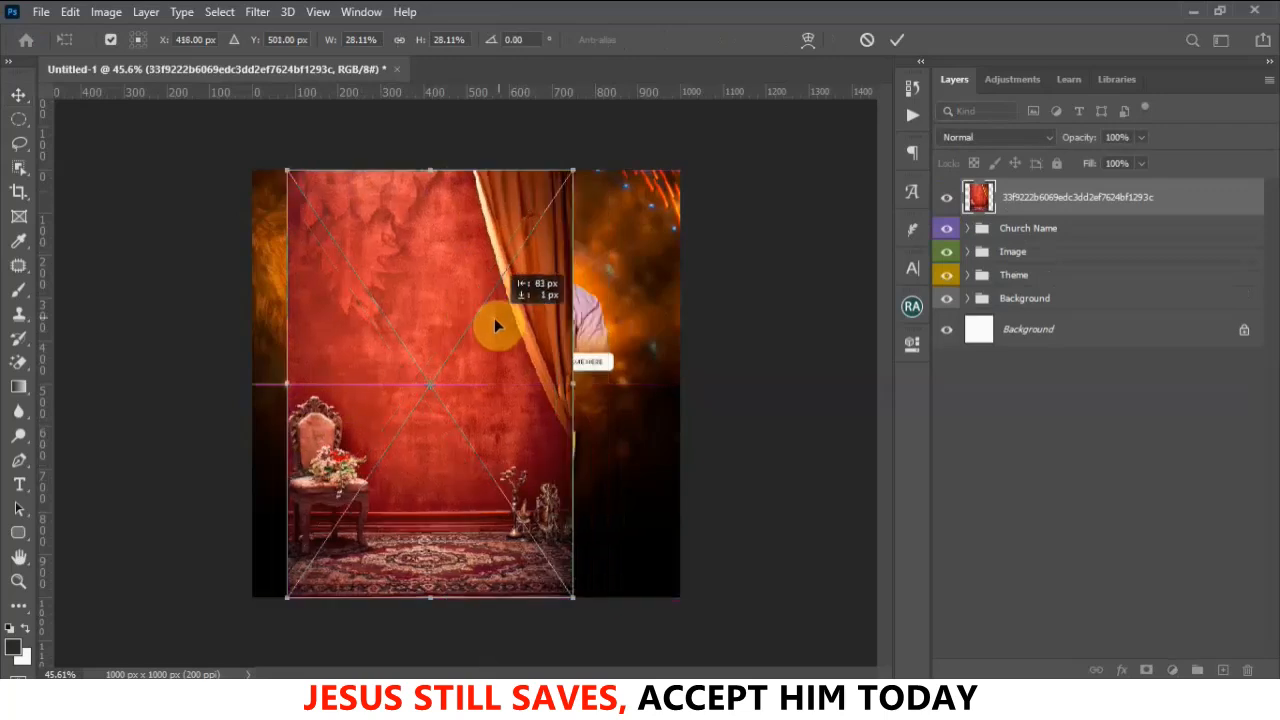
left_click(899, 39)
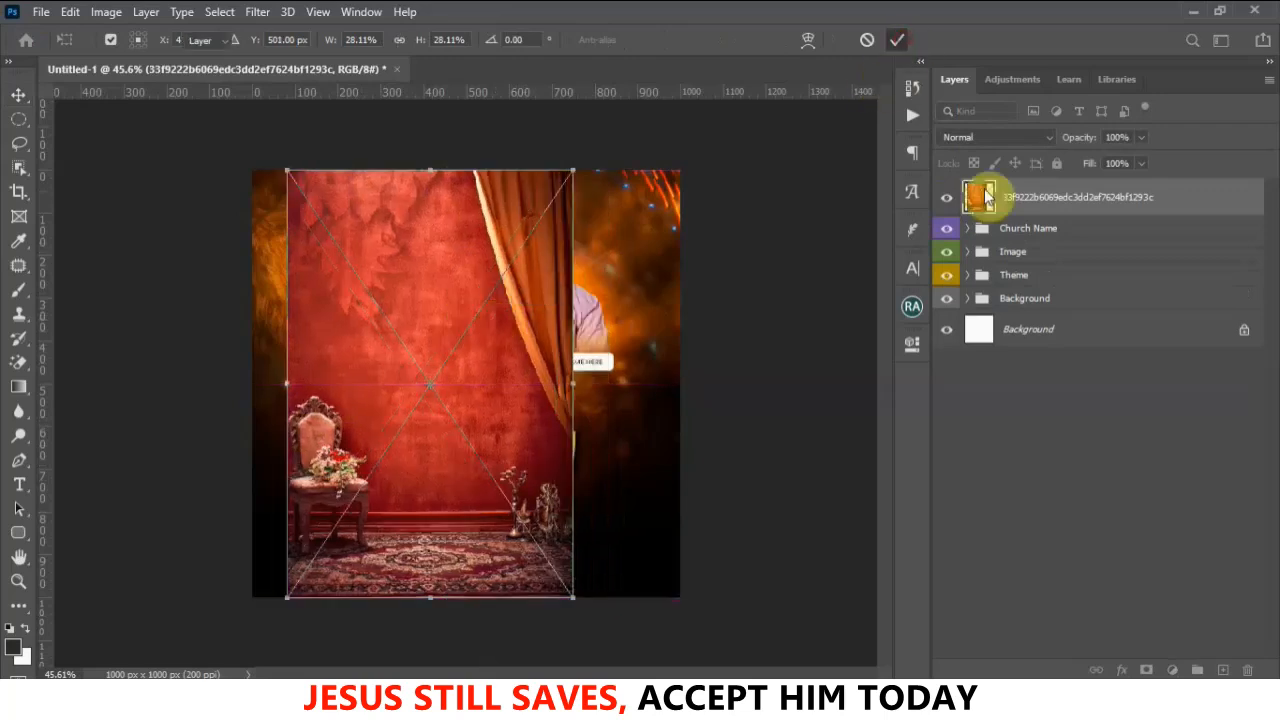
right_click(1035, 201)
left_click(864, 352)
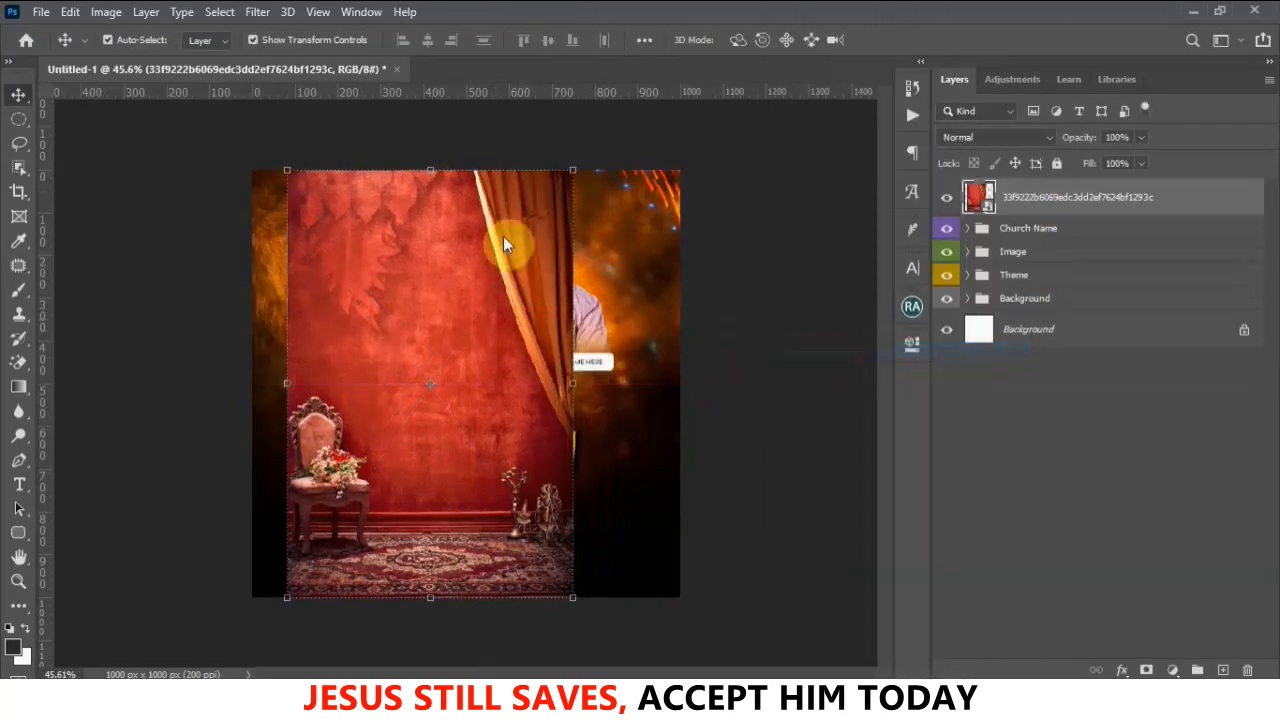
Trace a closed Pen tool path around the orange curtain in the placed red room photo
right_click(19, 462)
scroll(523, 270, "up", 2)
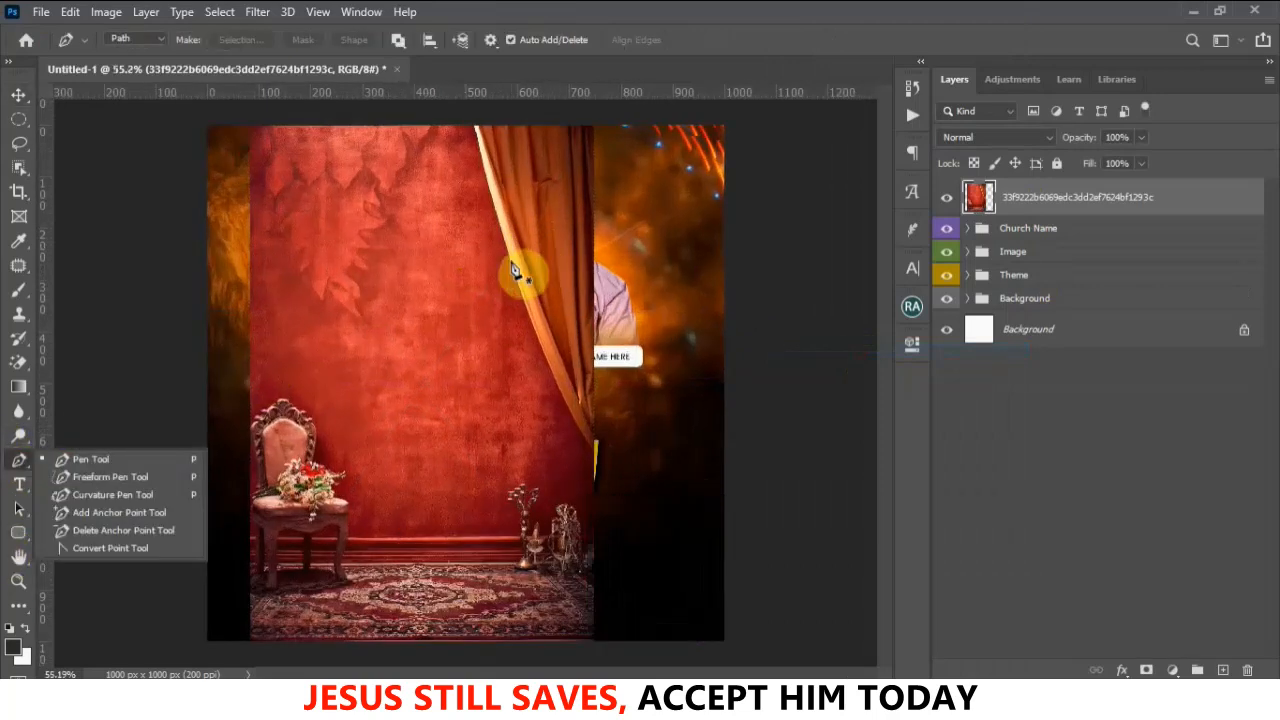
left_click(514, 232)
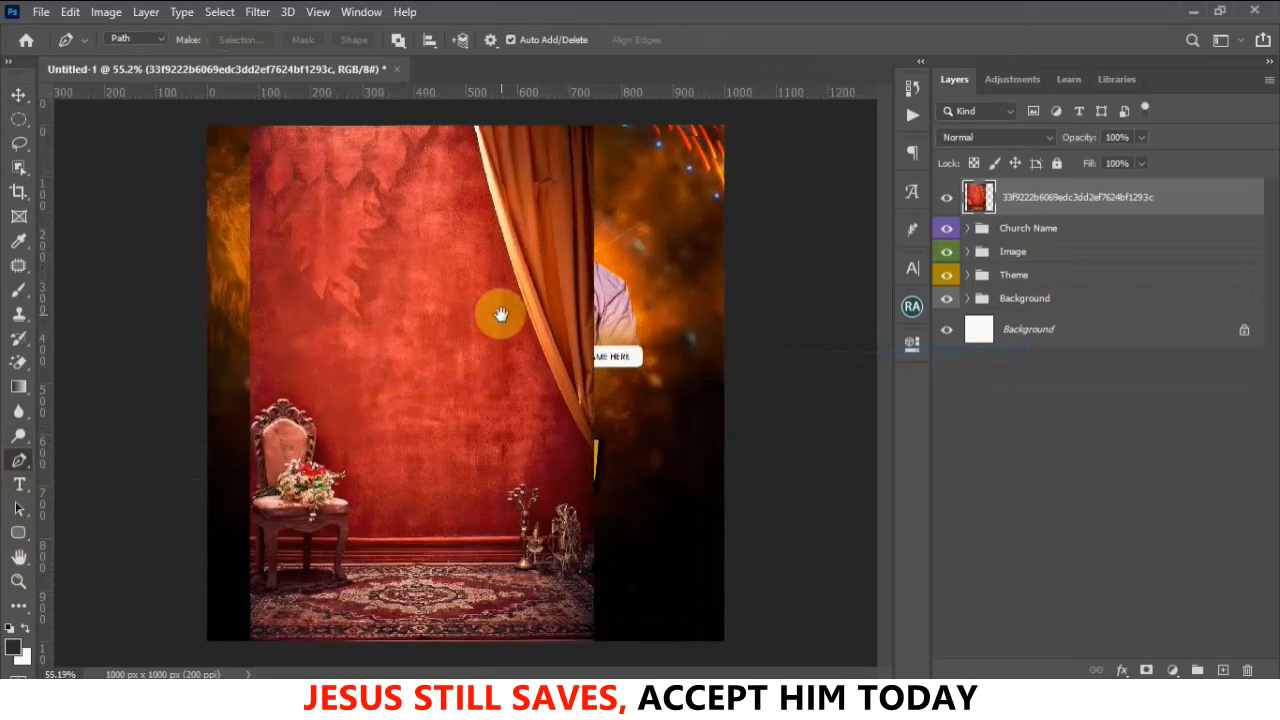
left_click(475, 125)
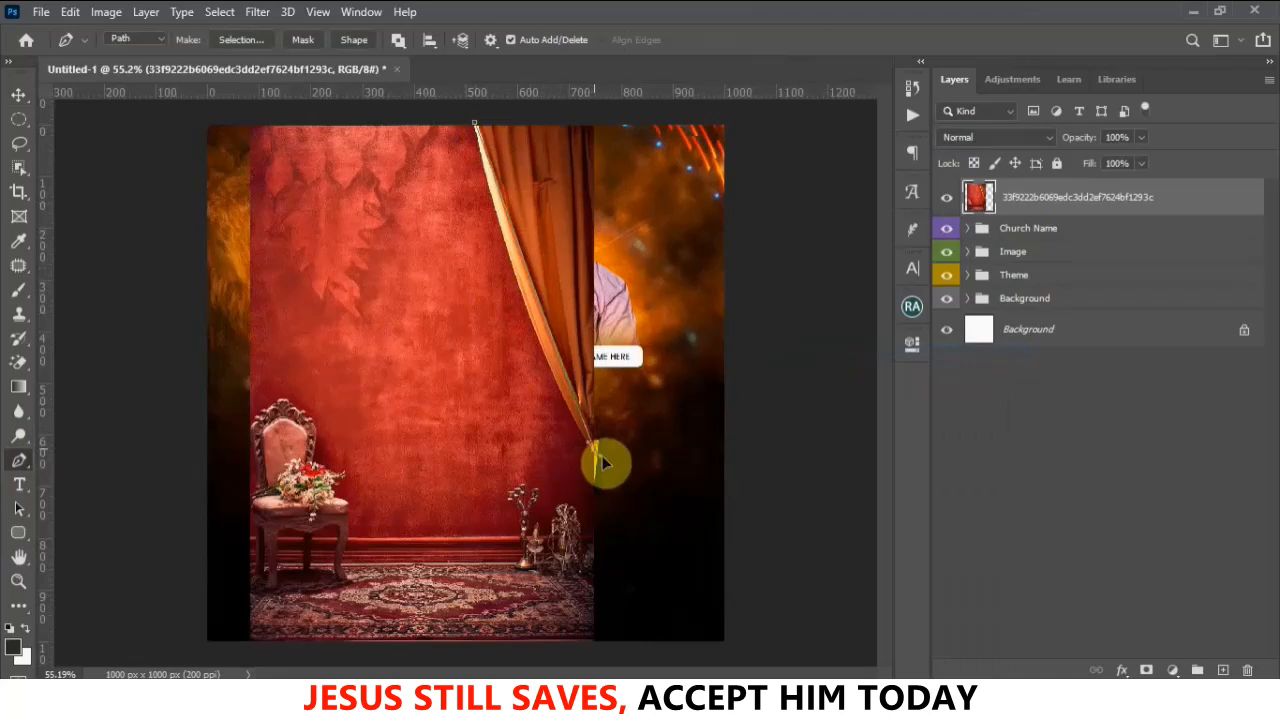
left_click_drag(595, 453, 573, 428)
left_click(514, 322)
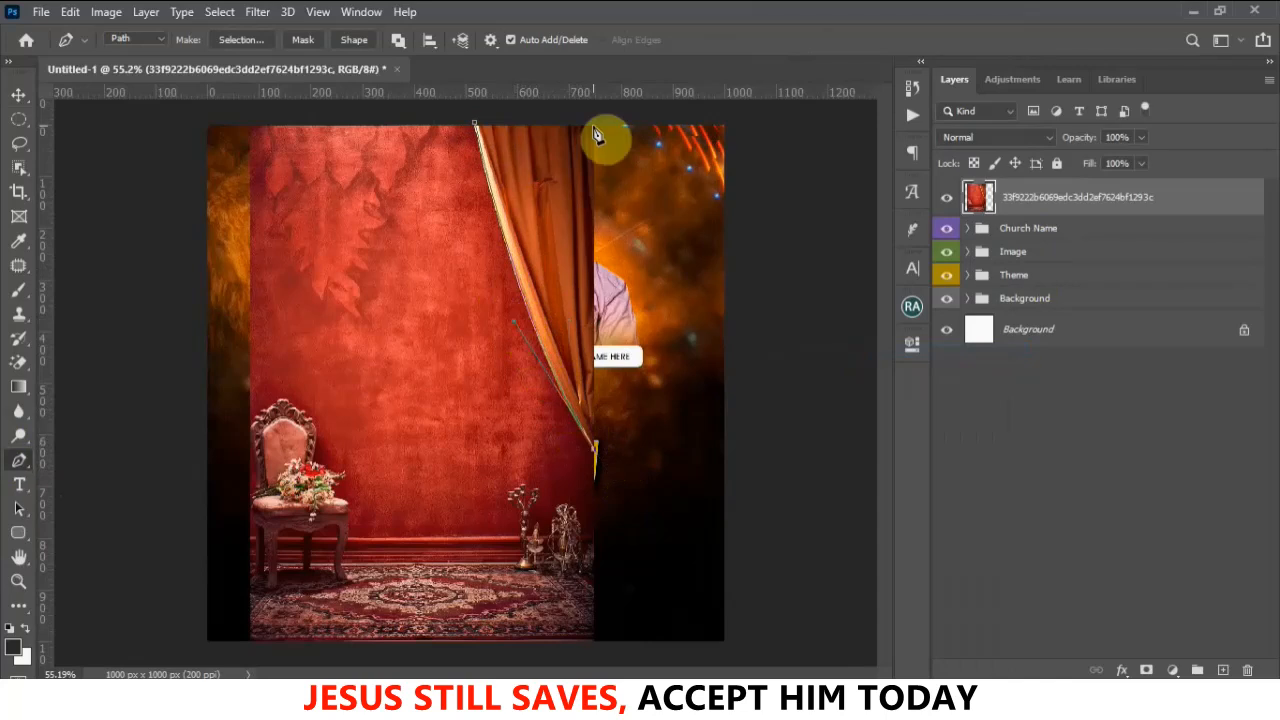
left_click(594, 130)
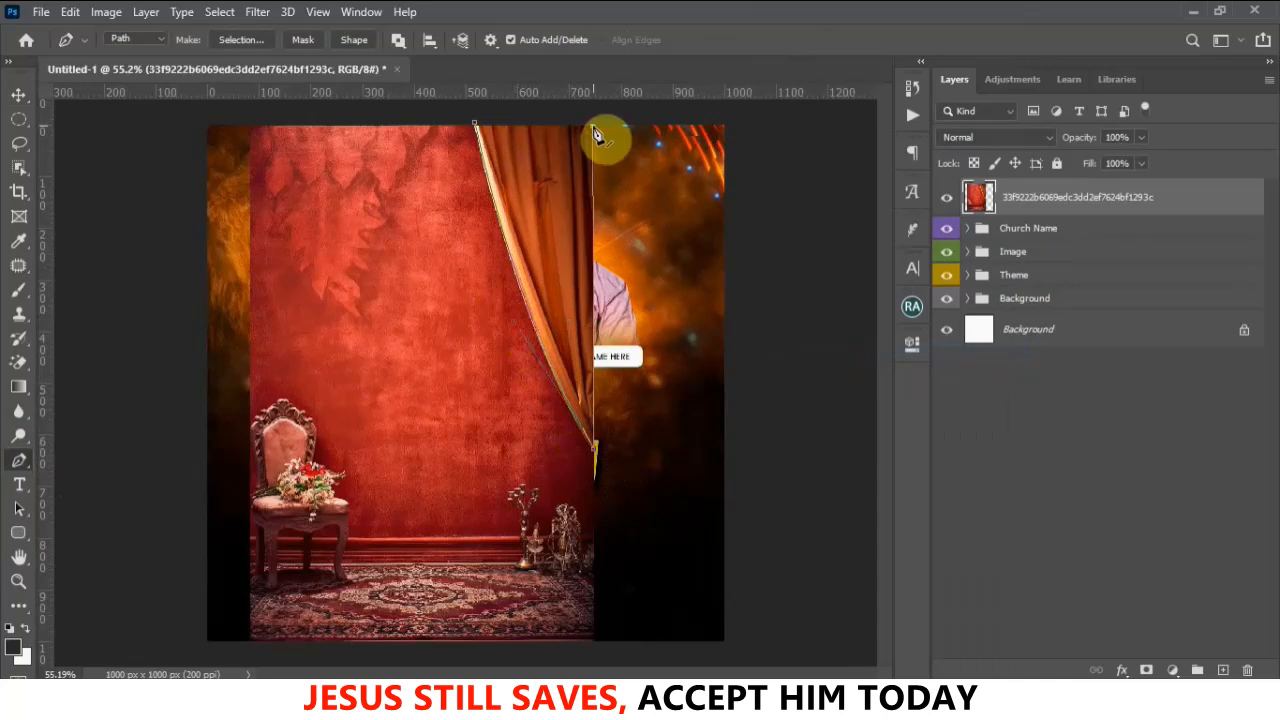
left_click(476, 130)
Convert the closed path around the orange curtain into a selection
left_click(18, 94)
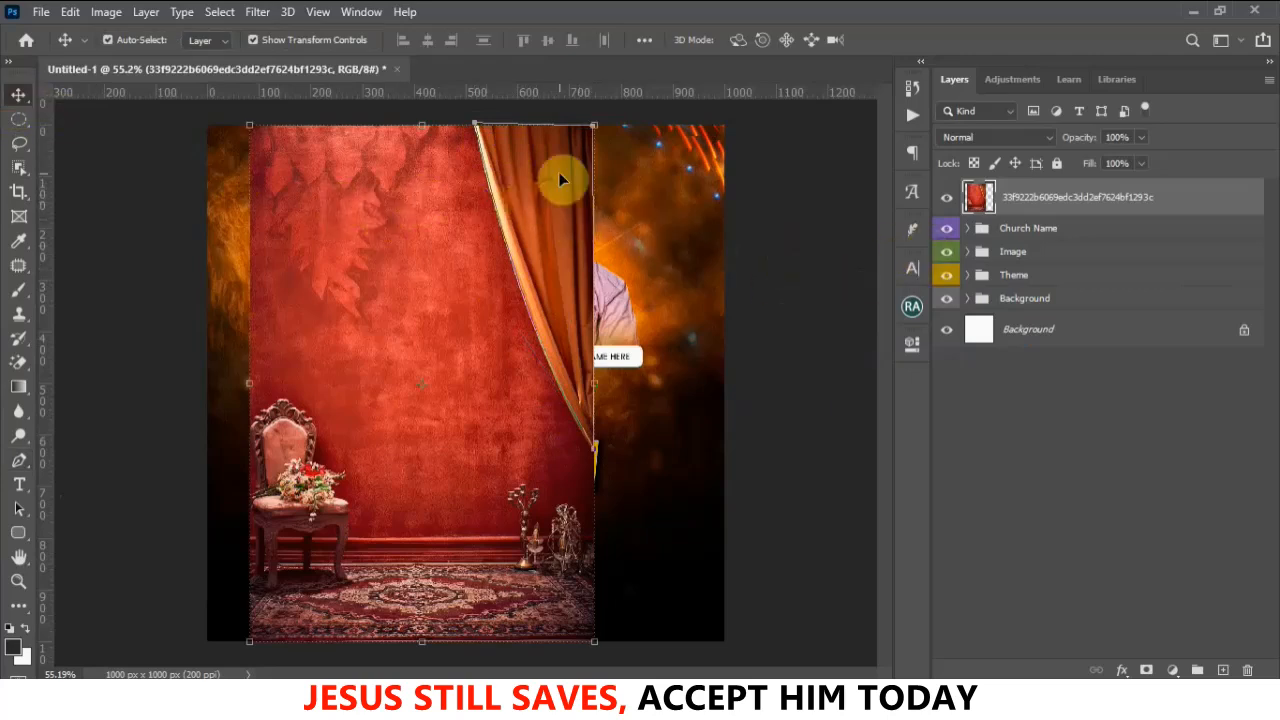
scroll(558, 171, "up", 2)
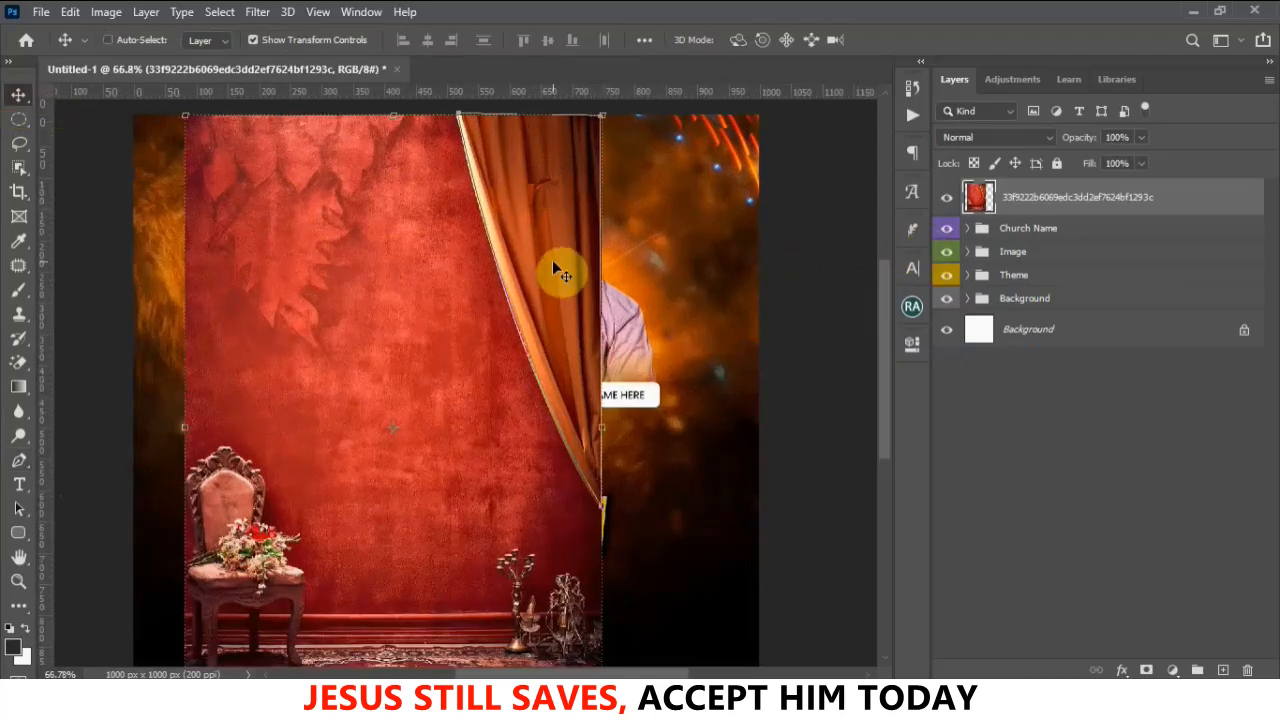
scroll(551, 248, "down", 2)
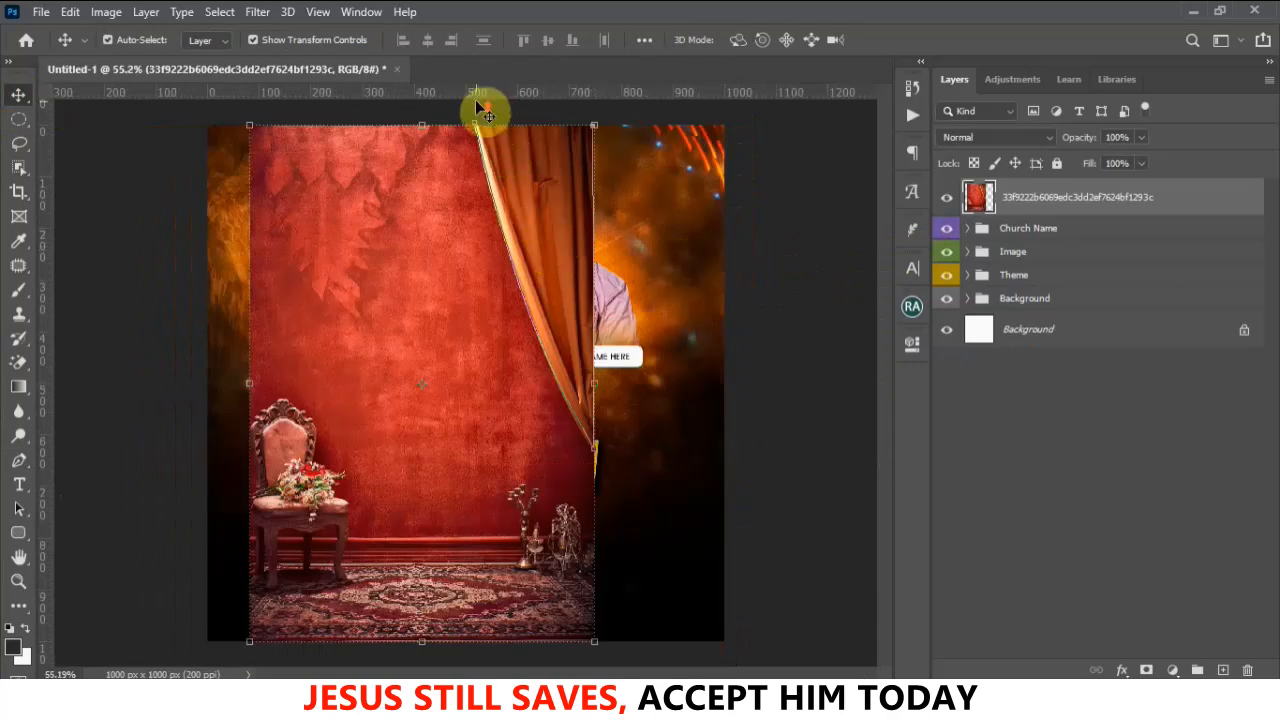
scroll(484, 112, "up", 2)
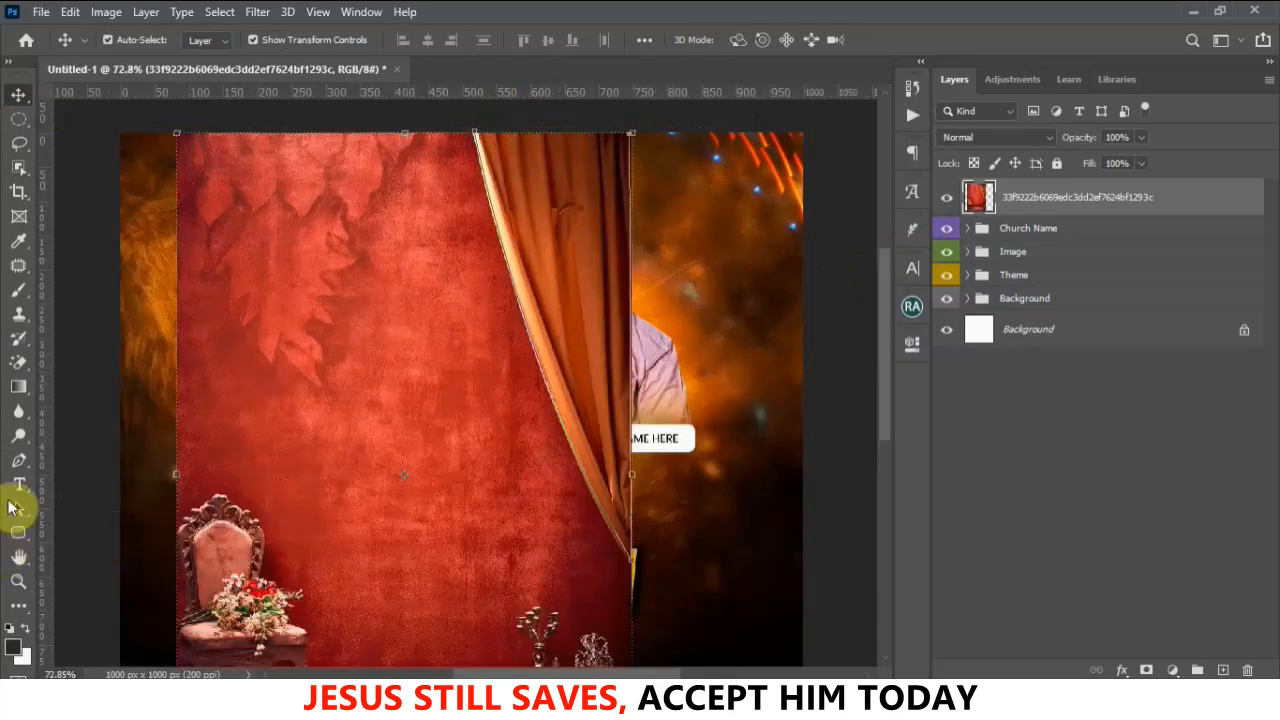
left_click(18, 460)
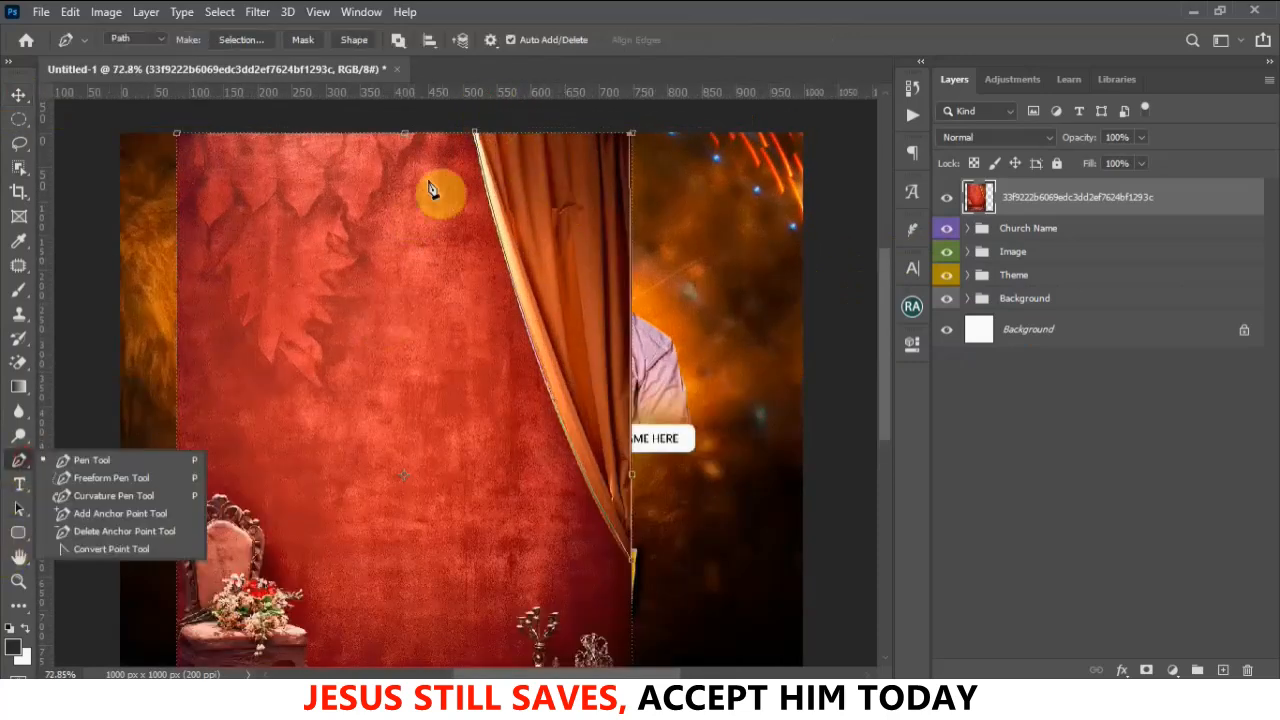
left_click(479, 143)
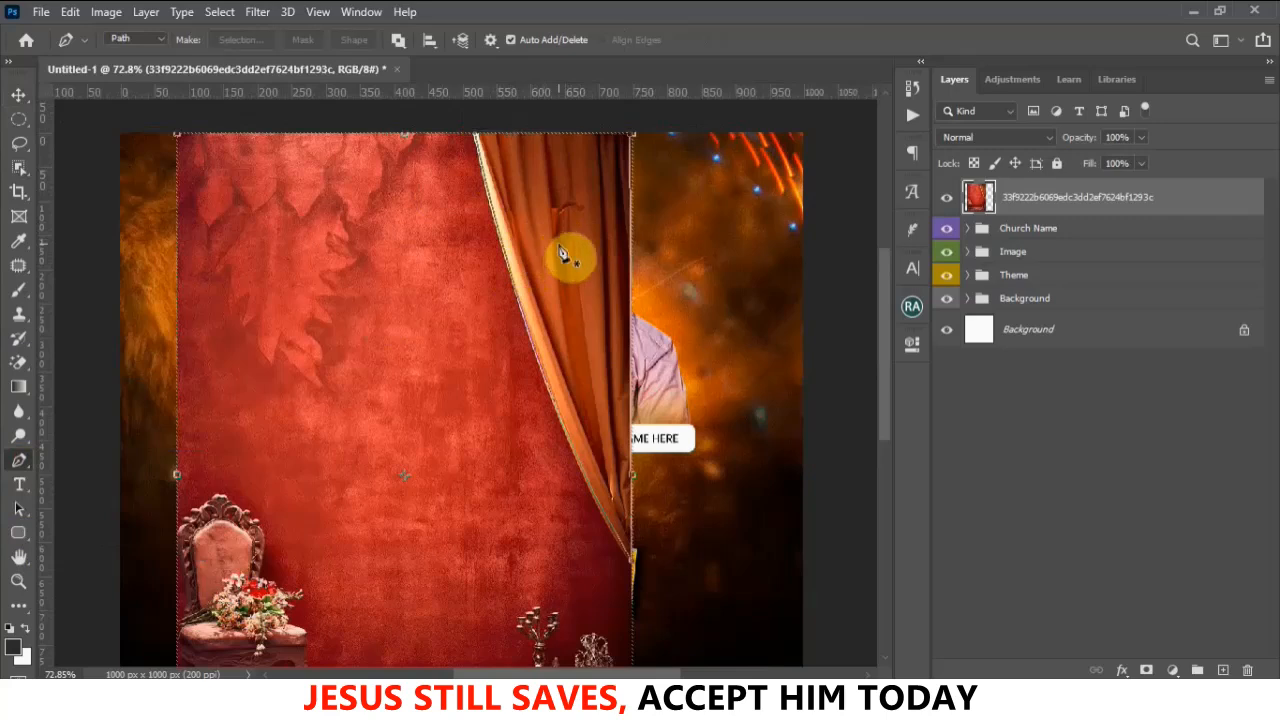
scroll(563, 256, "down", 2)
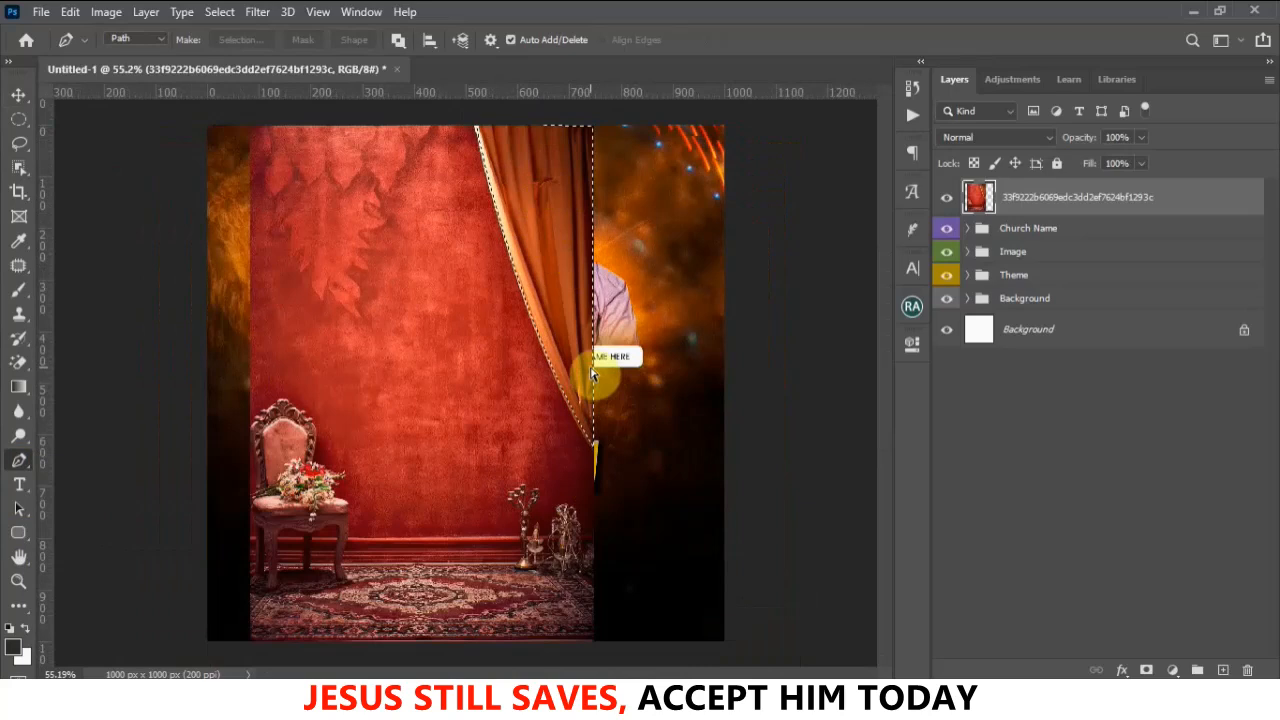
Copy the selected curtain onto its own layer and delete the source photo layer
key("ctrl+j")
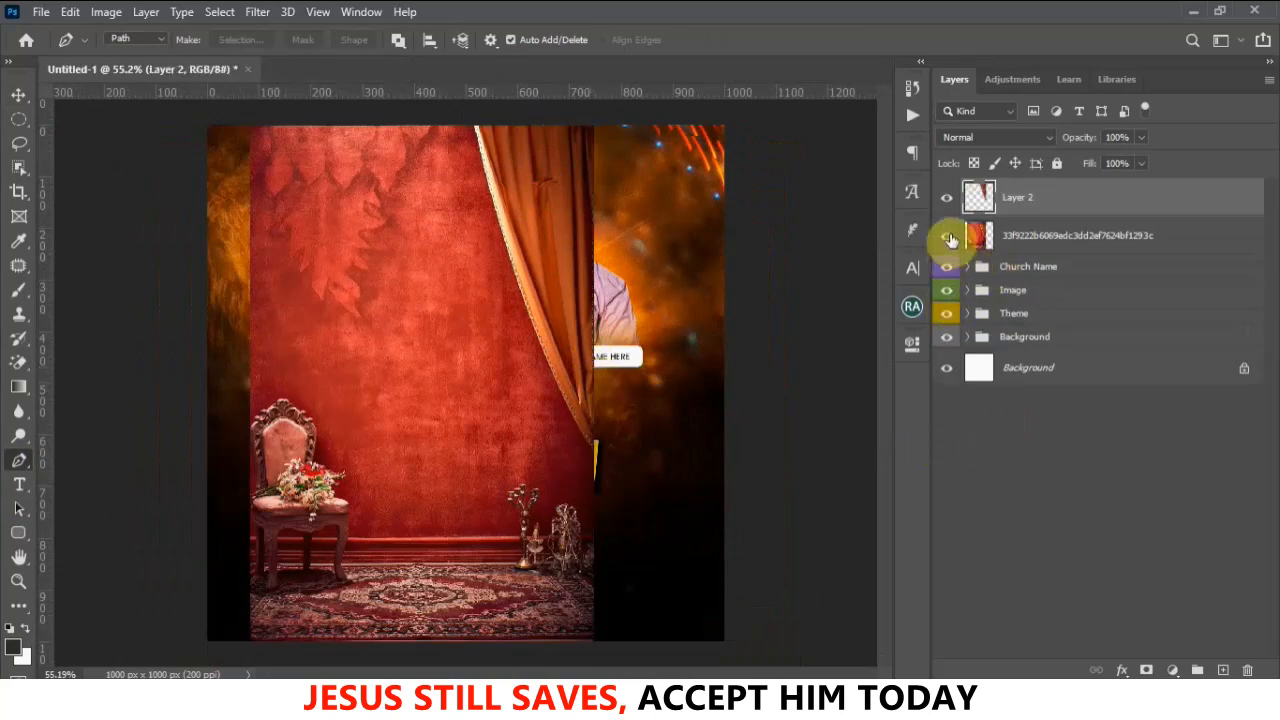
left_click(1035, 238)
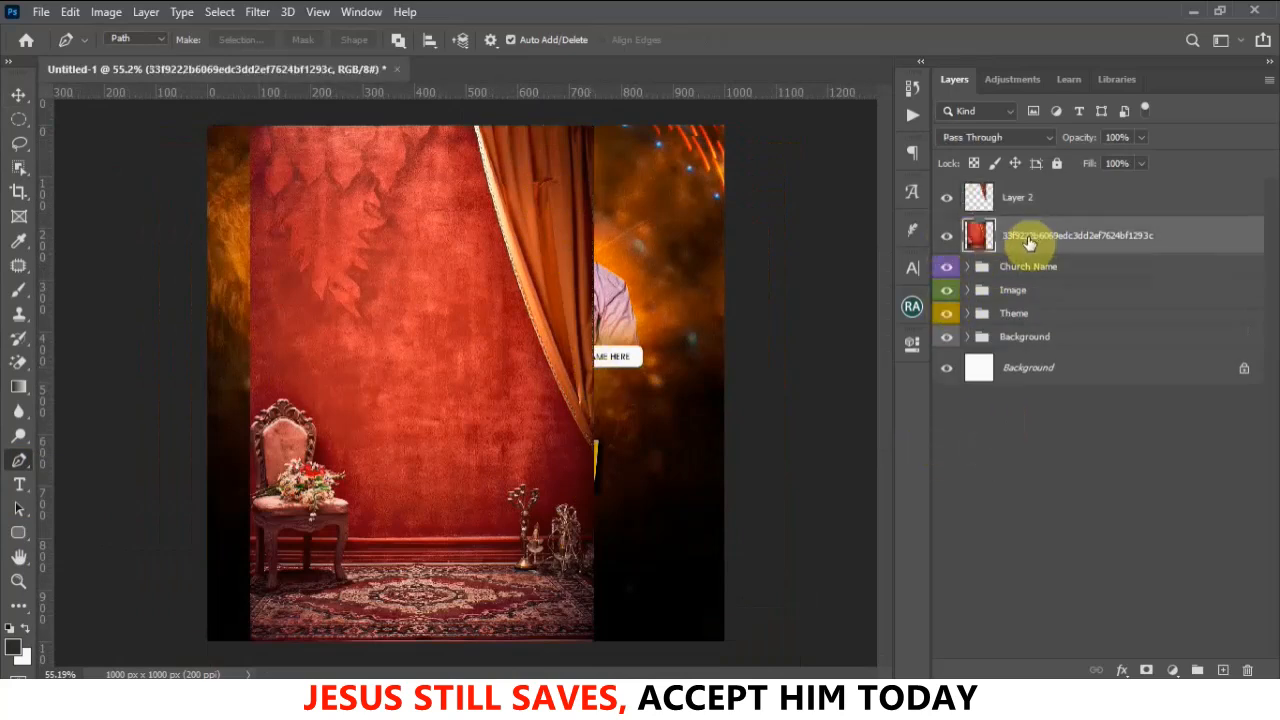
key("Delete")
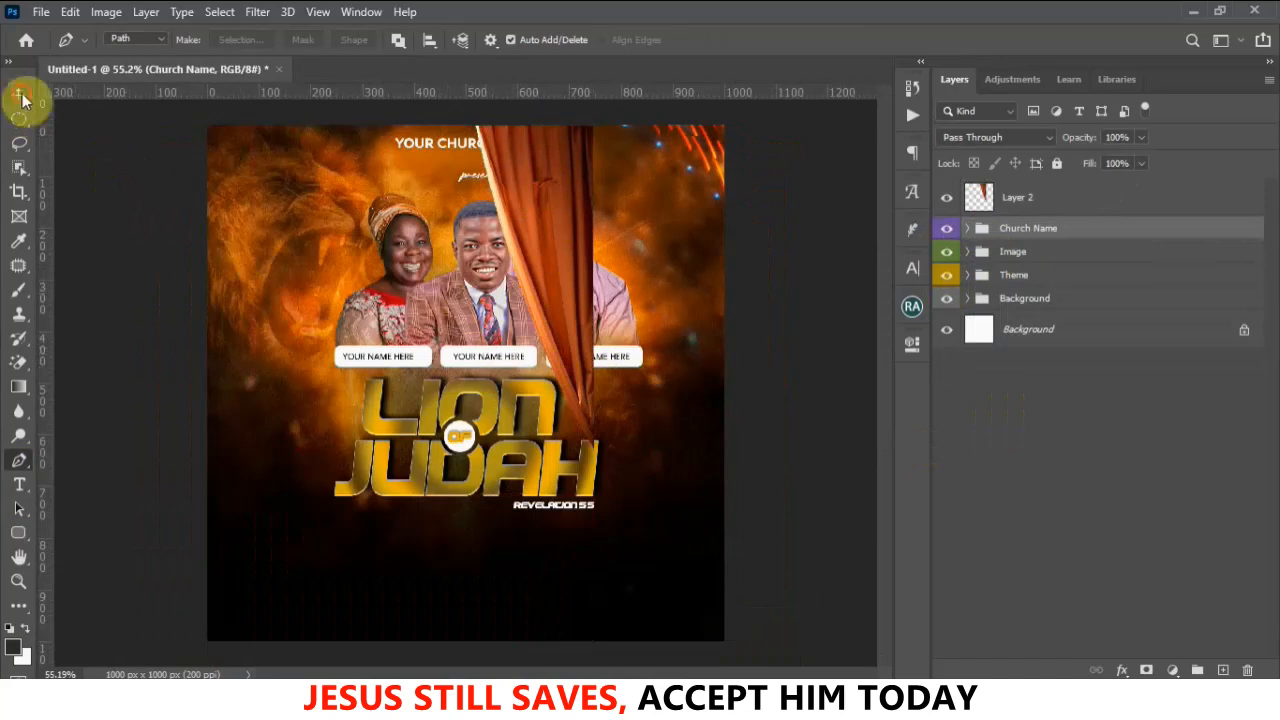
Flip the curtain vertically, rotate it about -3.5°, and position it along the flyer's lower right edge
left_click(20, 95)
left_click_drag(567, 244, 673, 481)
key("ctrl+t")
right_click(676, 452)
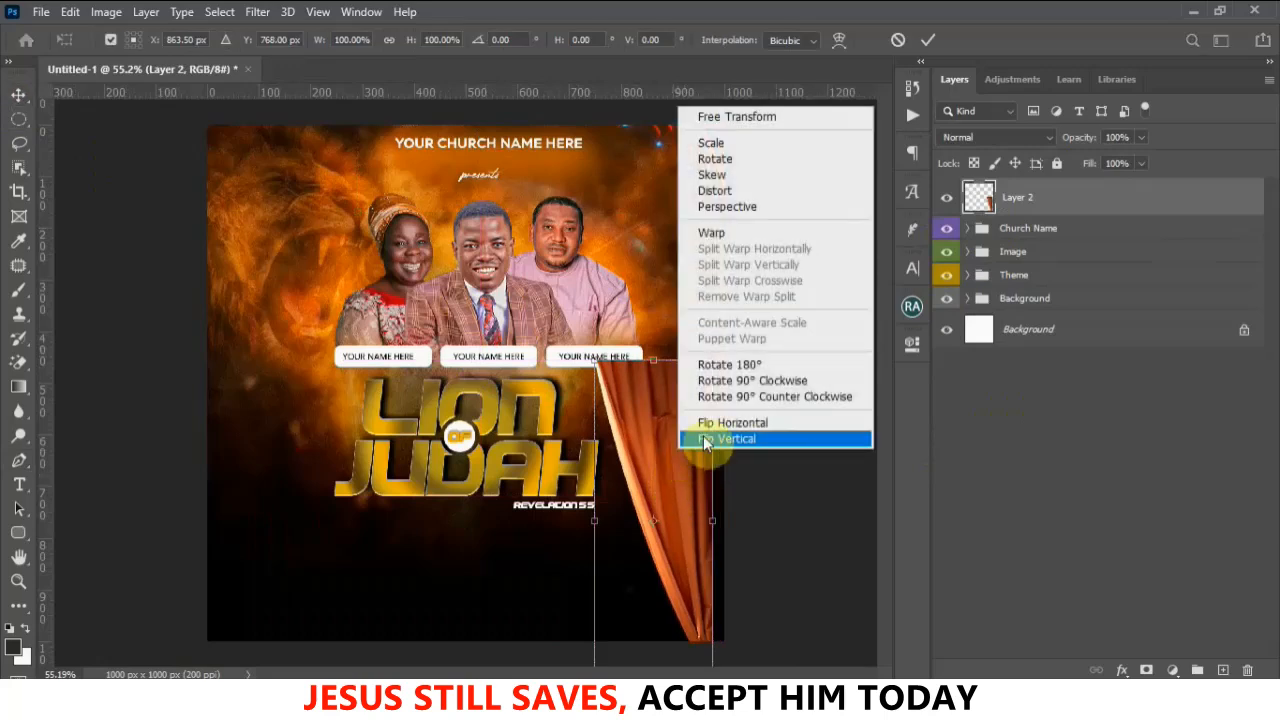
left_click(703, 446)
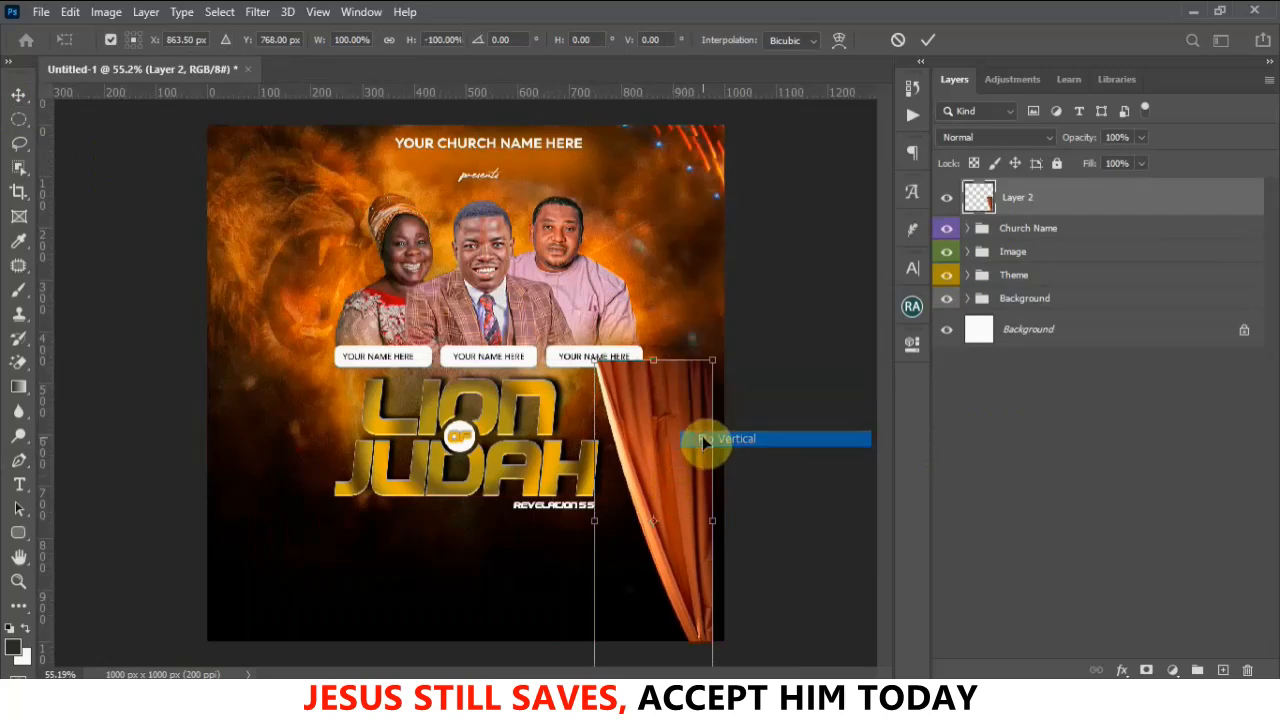
left_click_drag(746, 360, 737, 357)
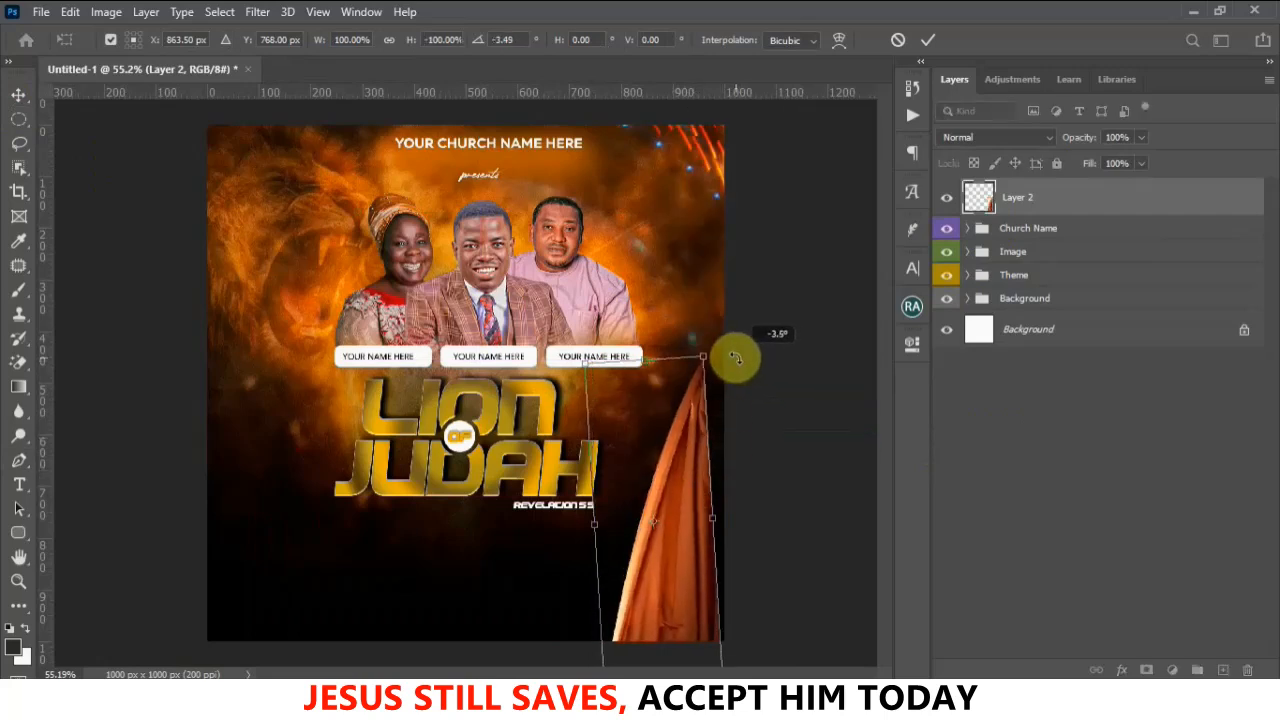
left_click(929, 40)
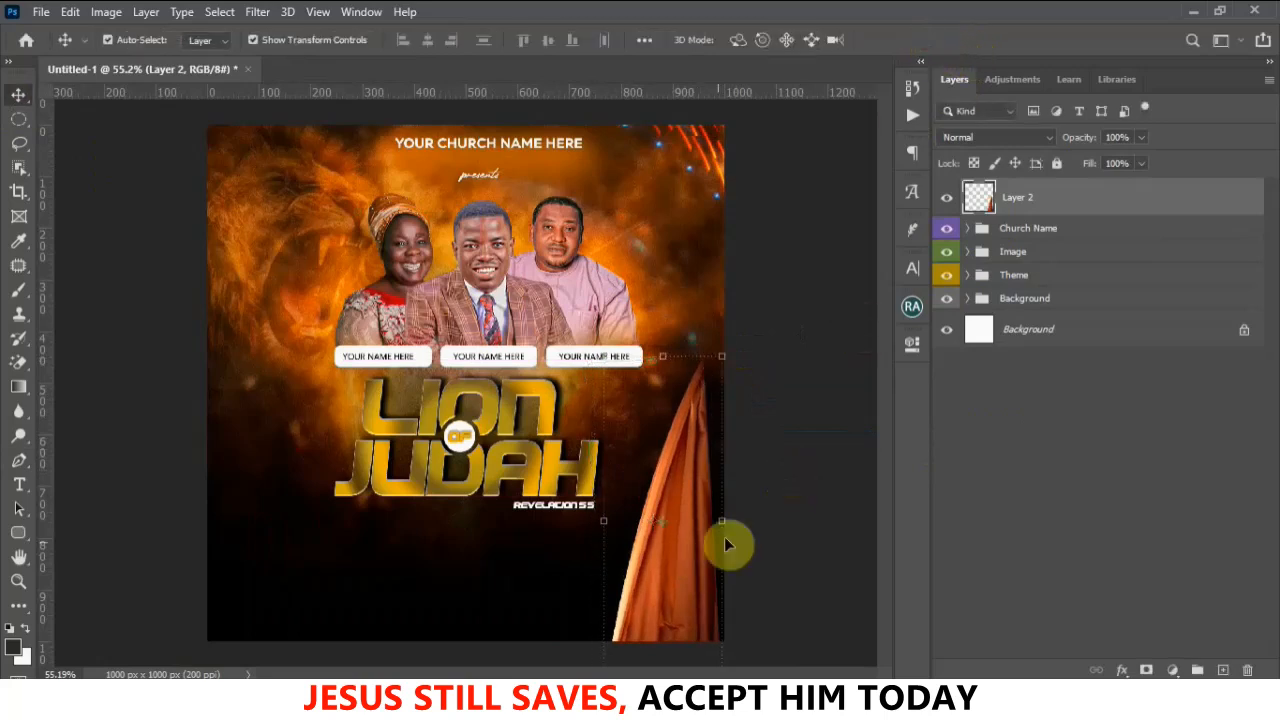
left_click_drag(689, 518, 719, 518)
Duplicate the curtain, move the copy to the flyer's lower left edge, and flip it horizontally to mirror the original
key("ctrl")
key("ctrl+j")
left_click_drag(714, 520, 262, 515)
key("ctrl+t")
right_click(250, 544)
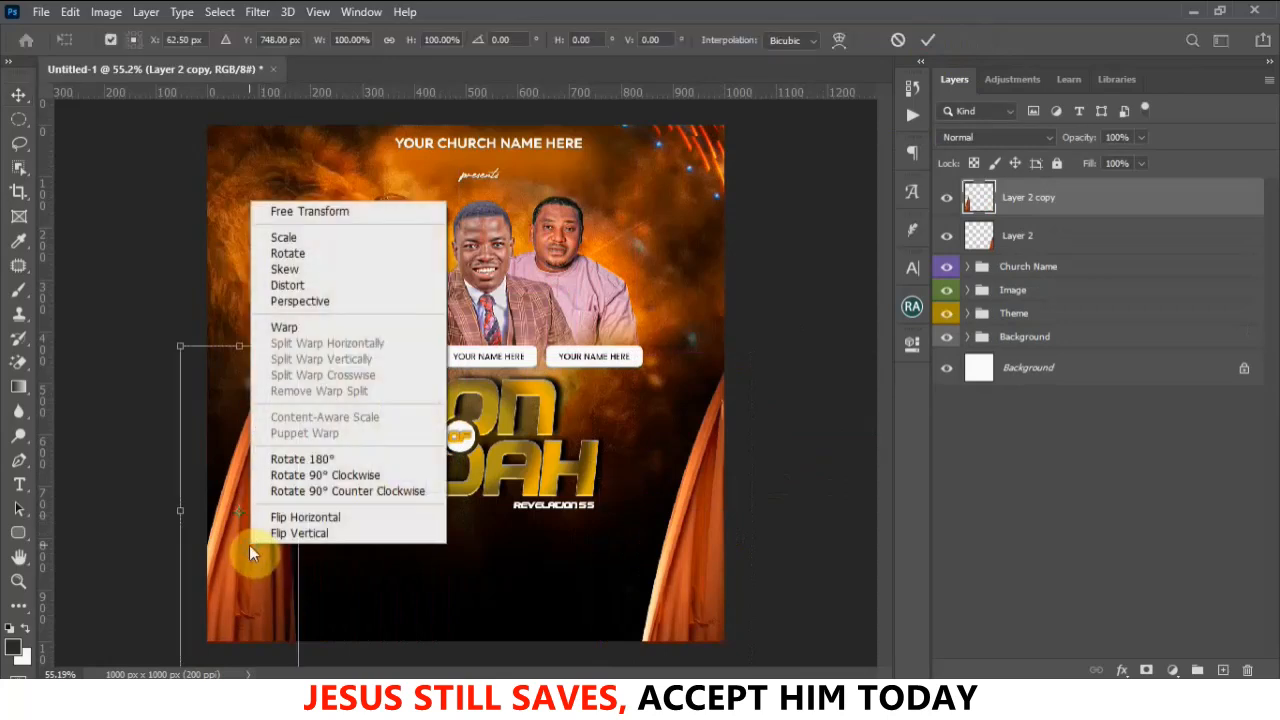
left_click(283, 517)
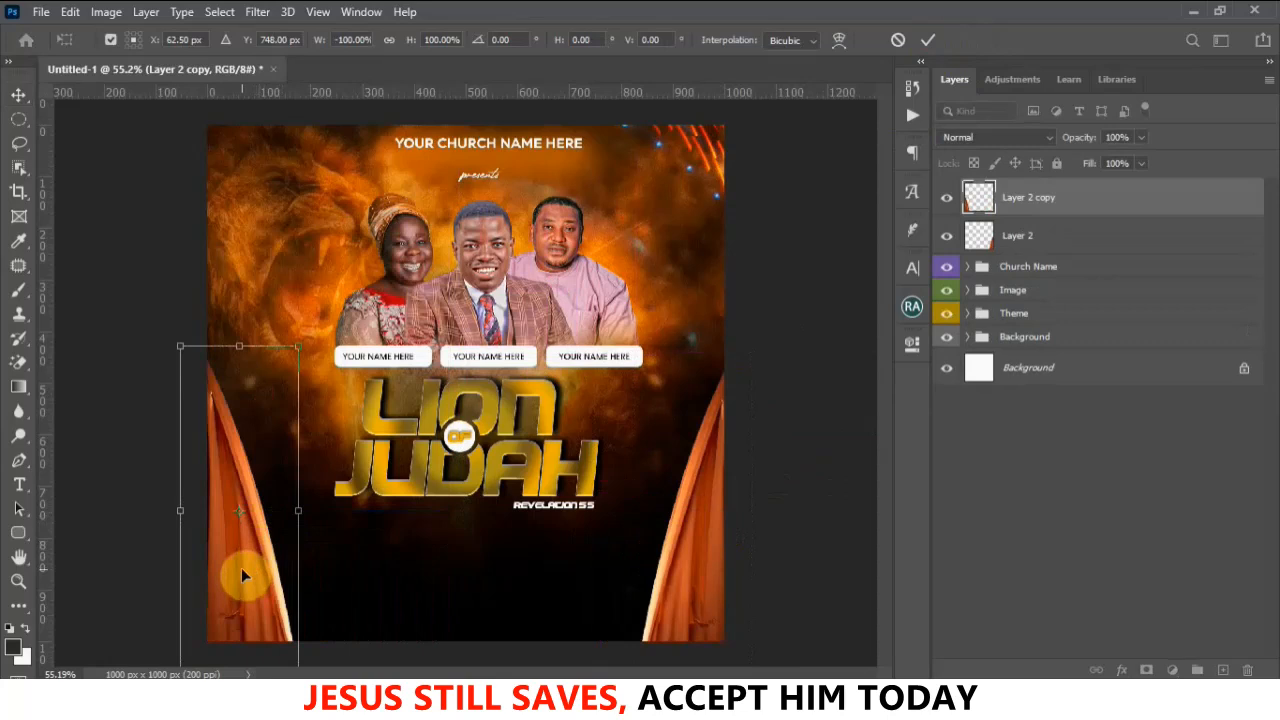
key("Left")
key("Left")
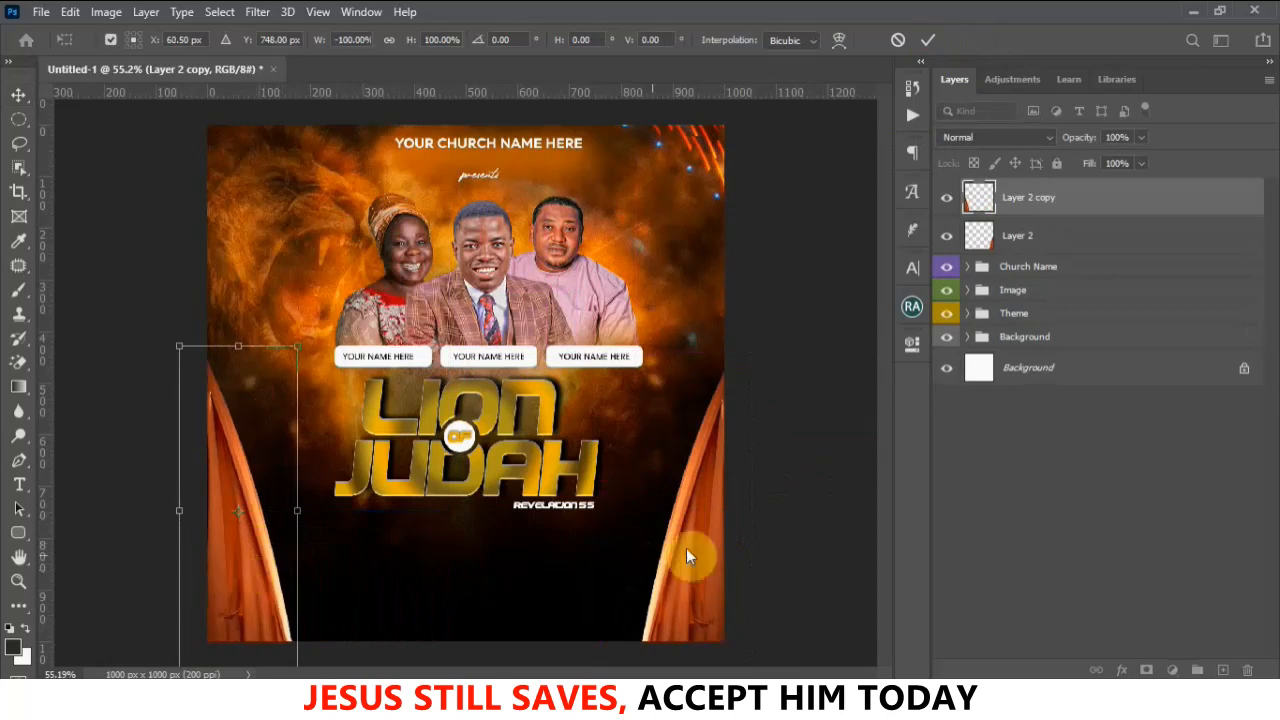
left_click(832, 507)
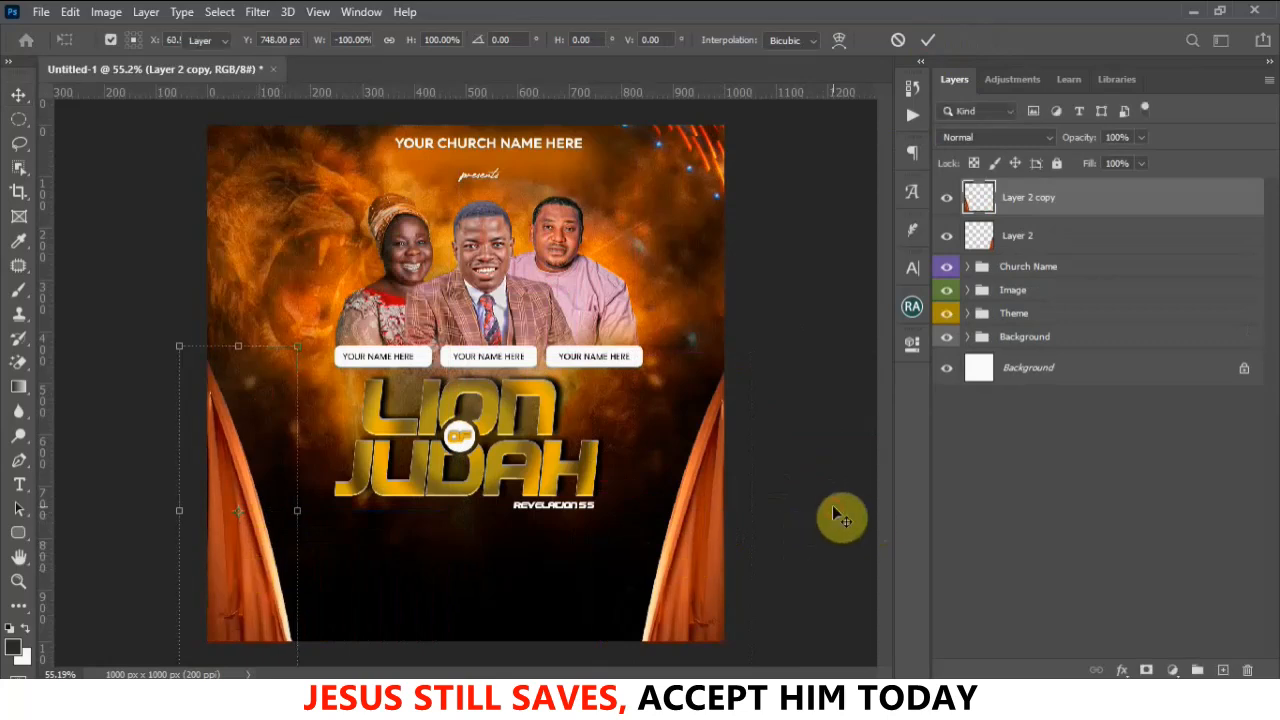
left_click(774, 466)
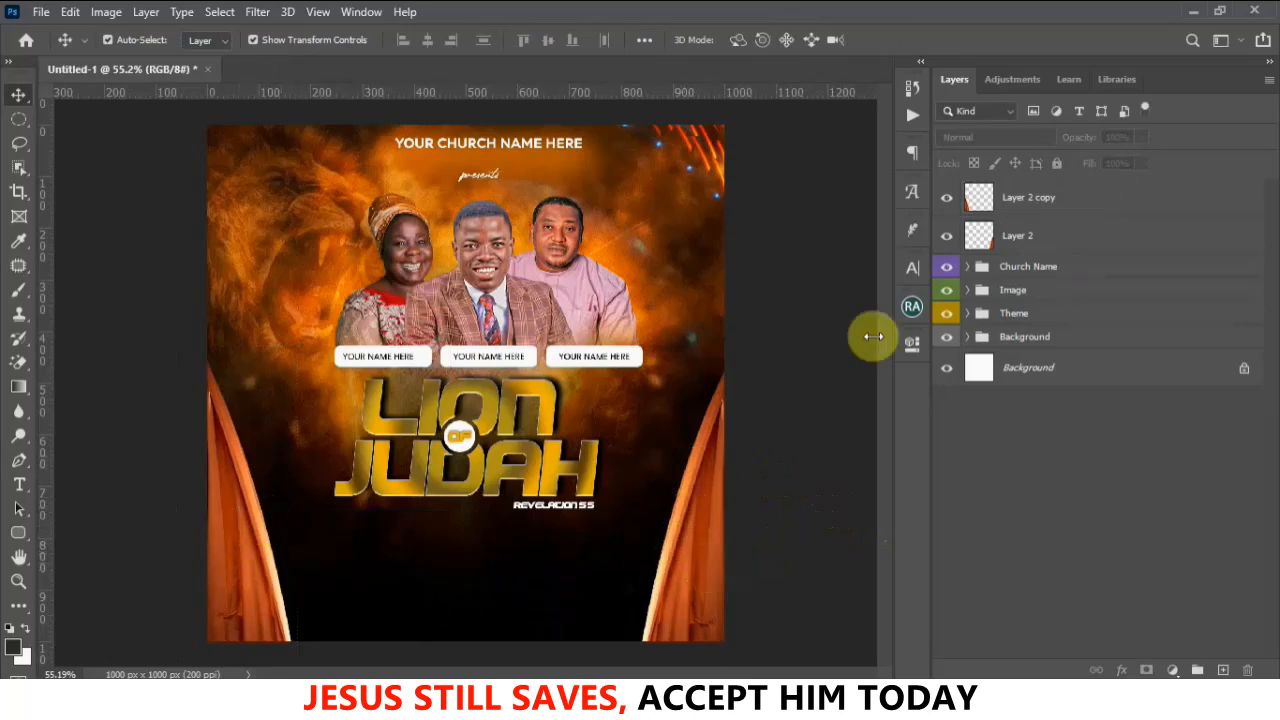
Group the two curtain layers, Layer 2 and Layer 2 copy
left_click(1060, 203)
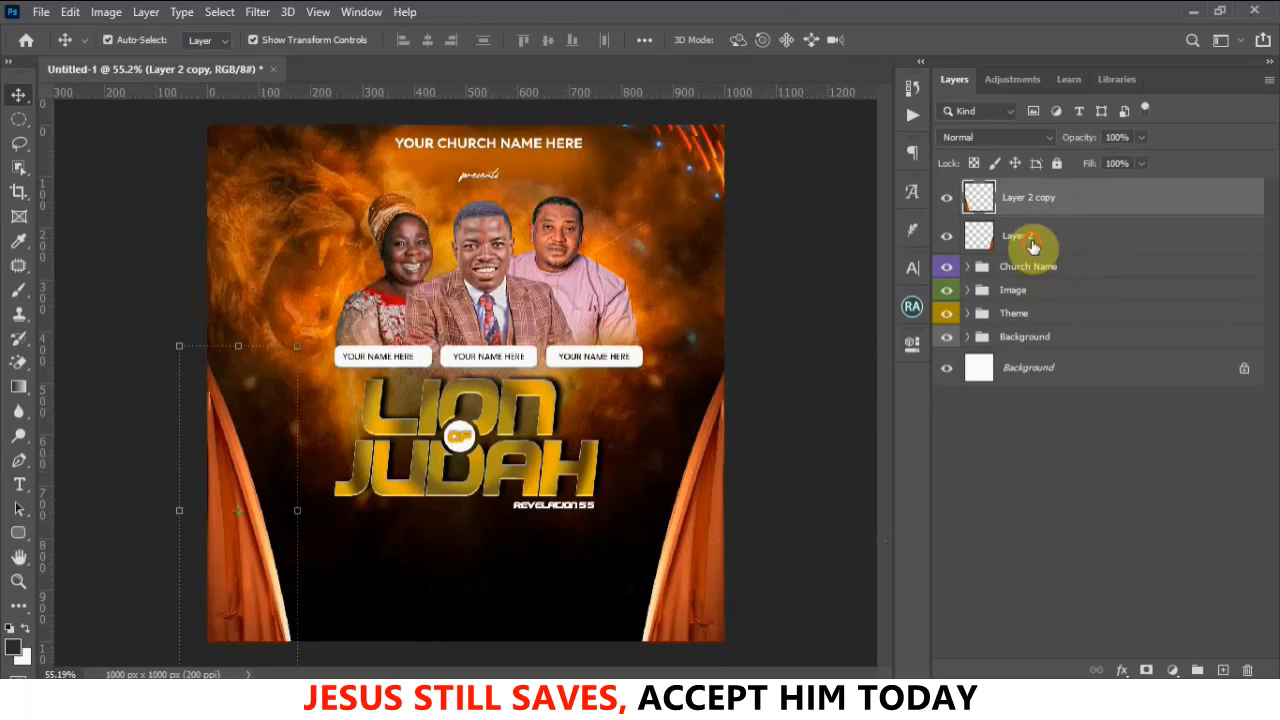
left_click(1032, 244, "shift")
key("ctrl+g")
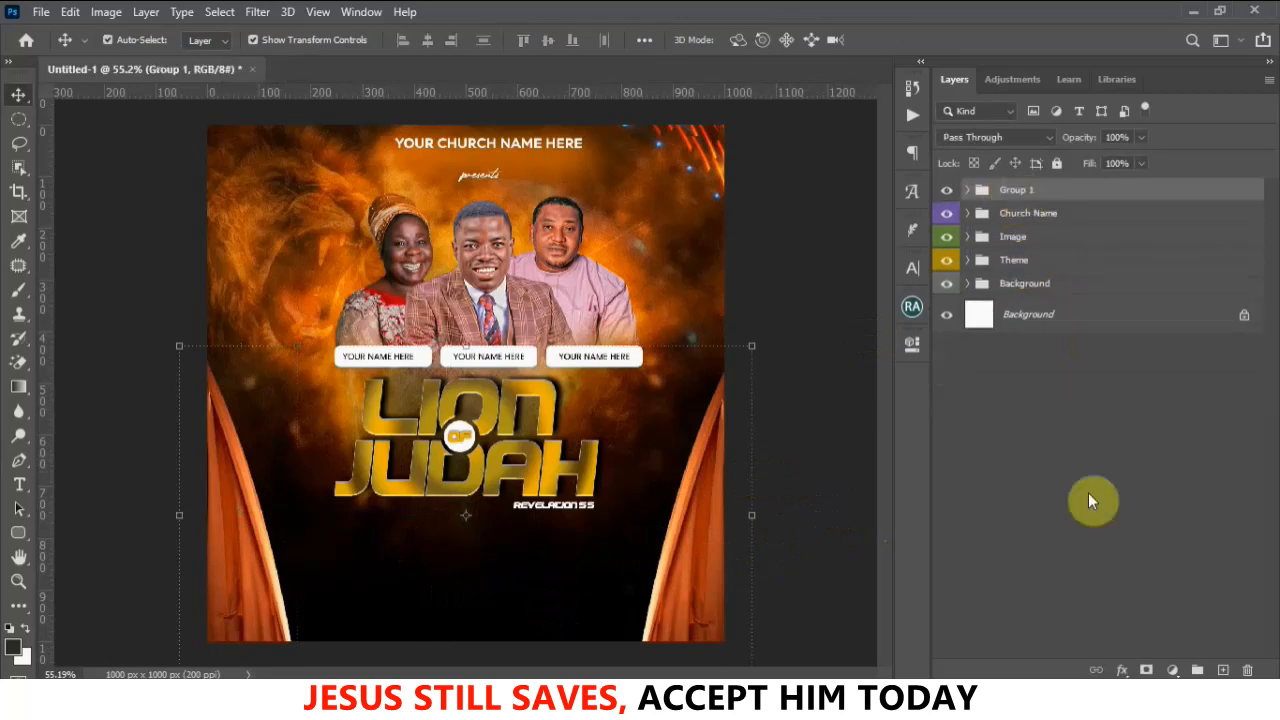
Add a Hue/Saturation adjustment layer above the curtain group and move its properties clear of the flyer
left_click(1168, 670)
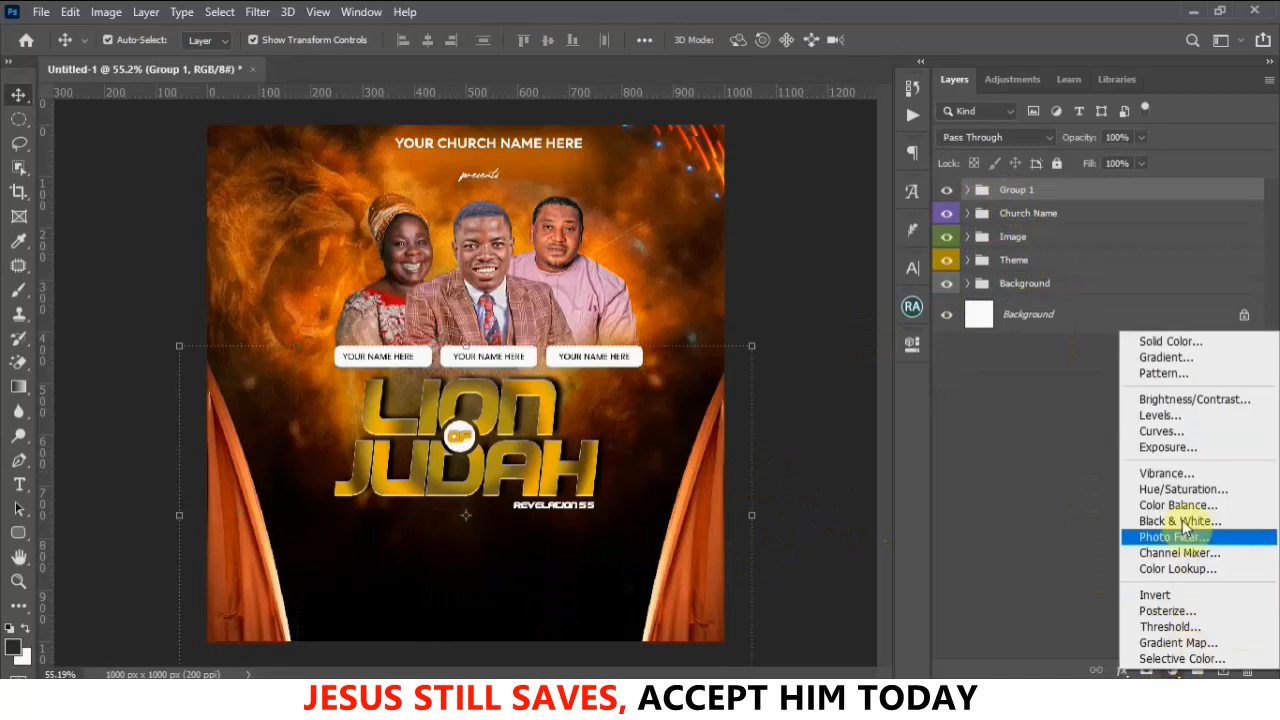
left_click(1180, 489)
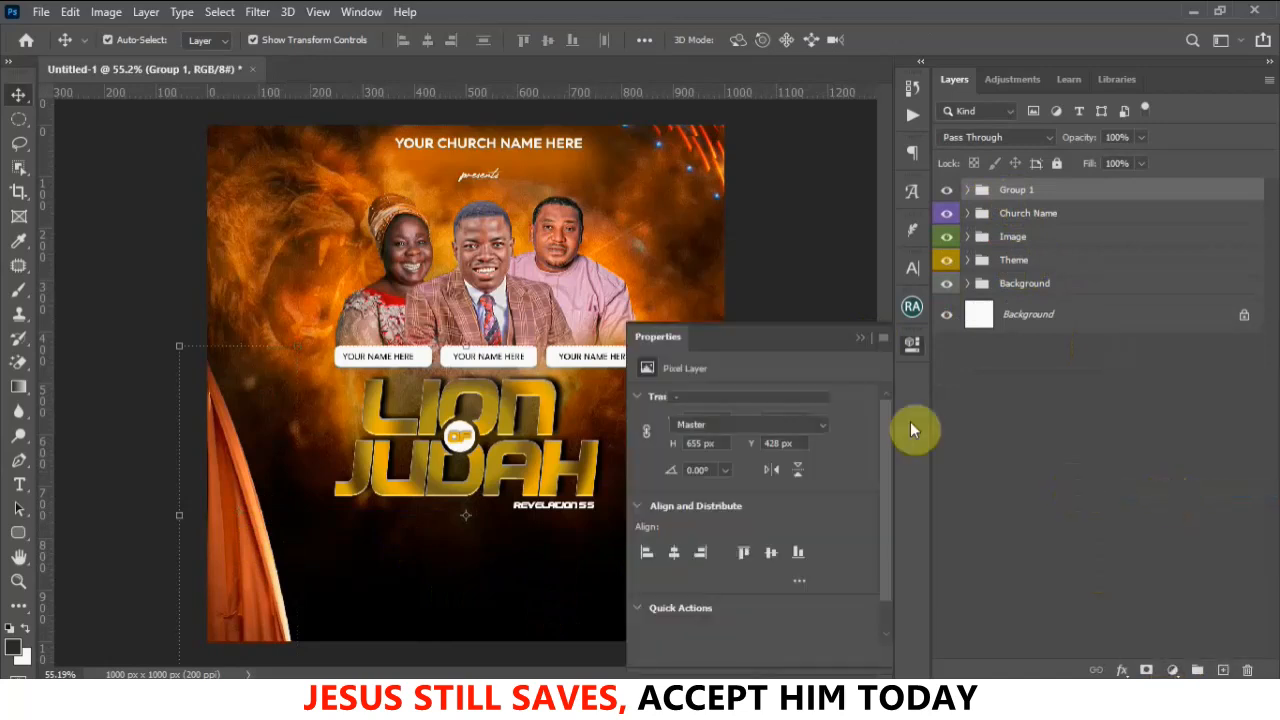
left_click_drag(756, 343, 1077, 430)
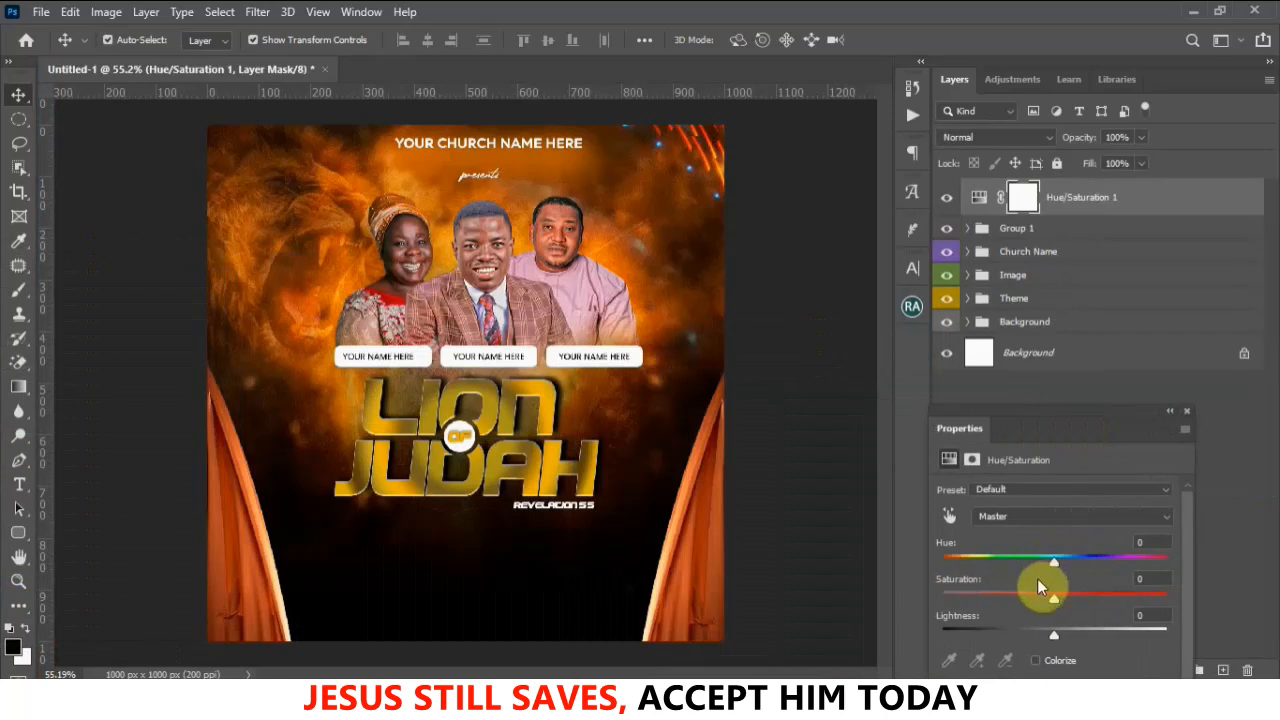
Clip the Hue/Saturation adjustment to the curtain group so it affects only Group 1, keeping its properties clear of the flyer
left_click_drag(1056, 566, 1072, 561)
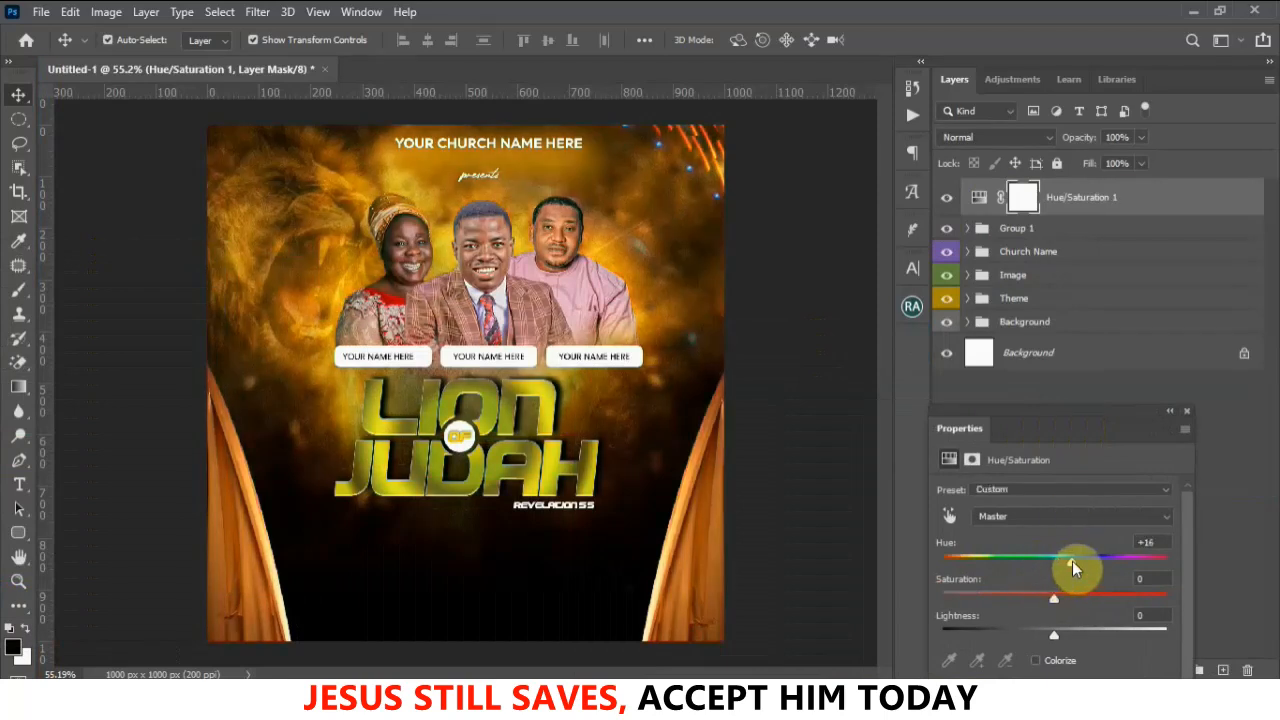
key("ctrl+z")
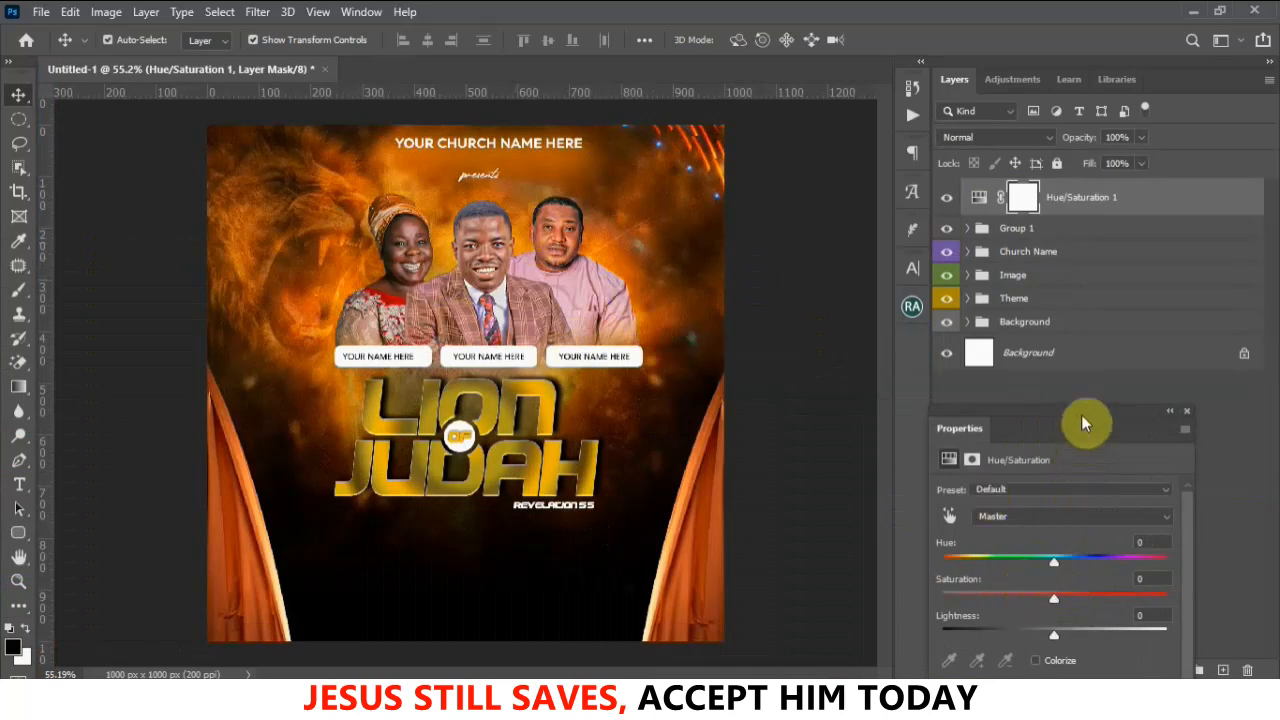
left_click_drag(1065, 425, 739, 229)
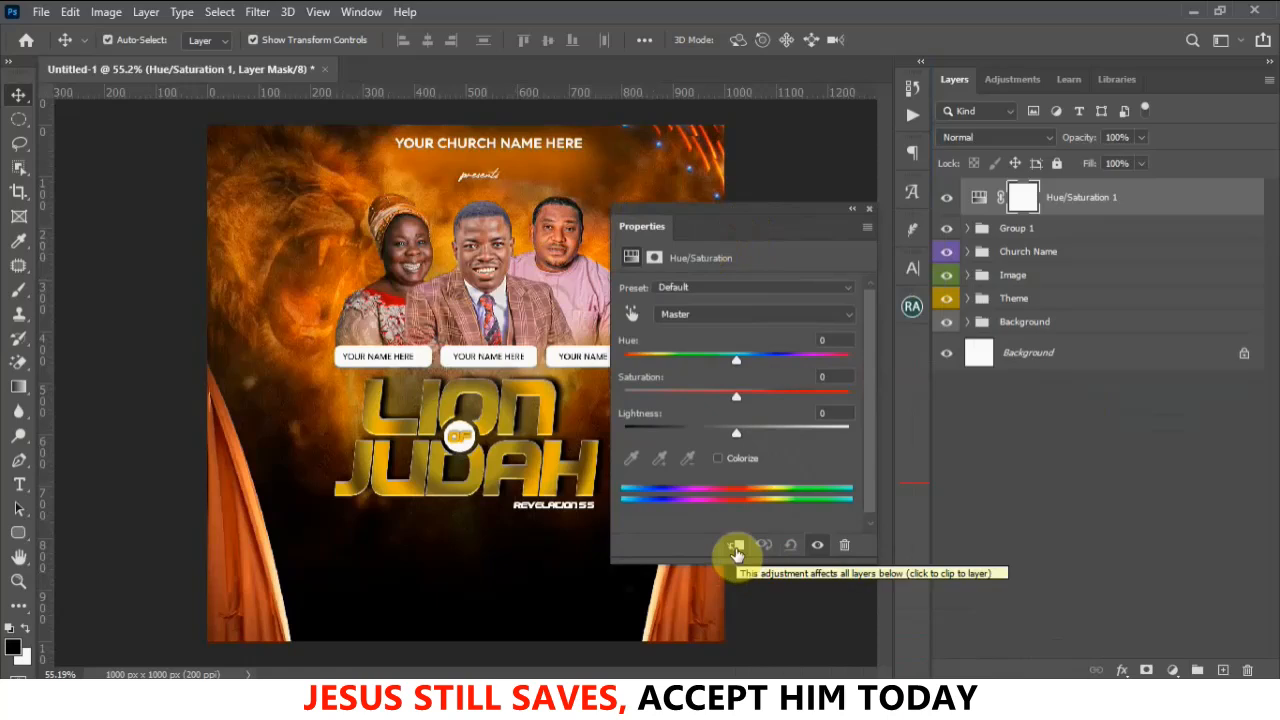
left_click(736, 548)
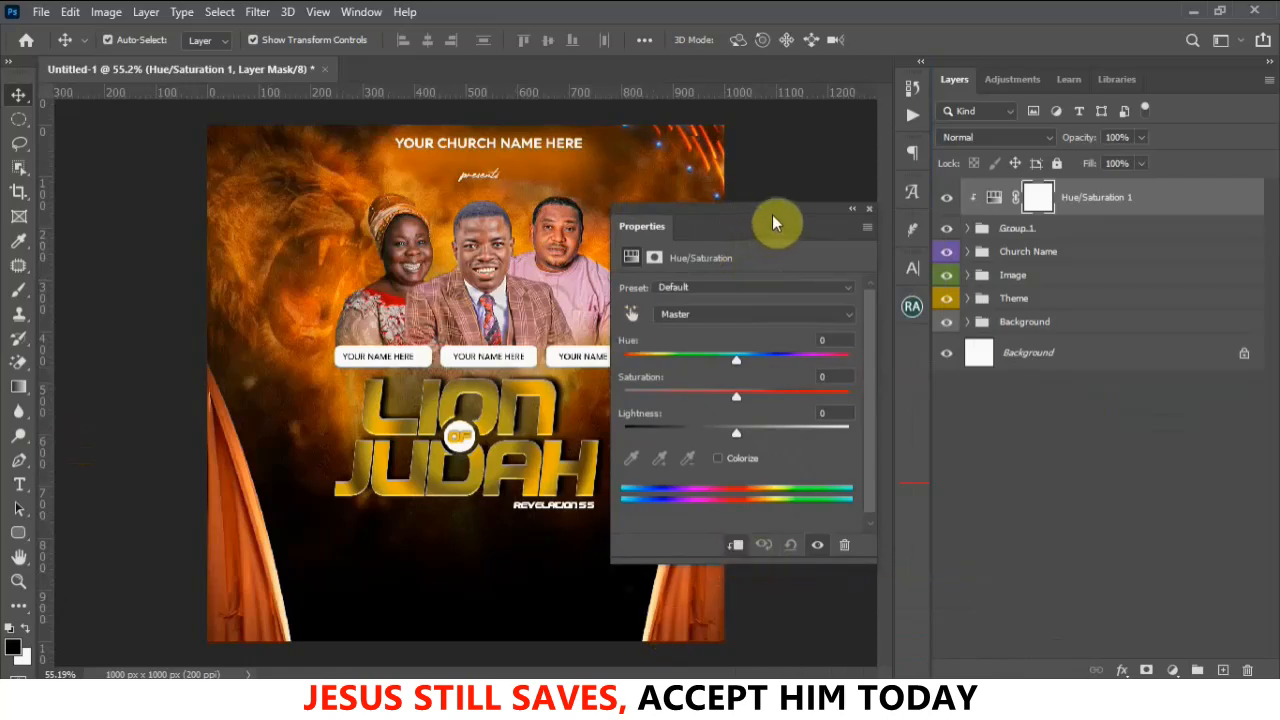
left_click_drag(770, 220, 1030, 408)
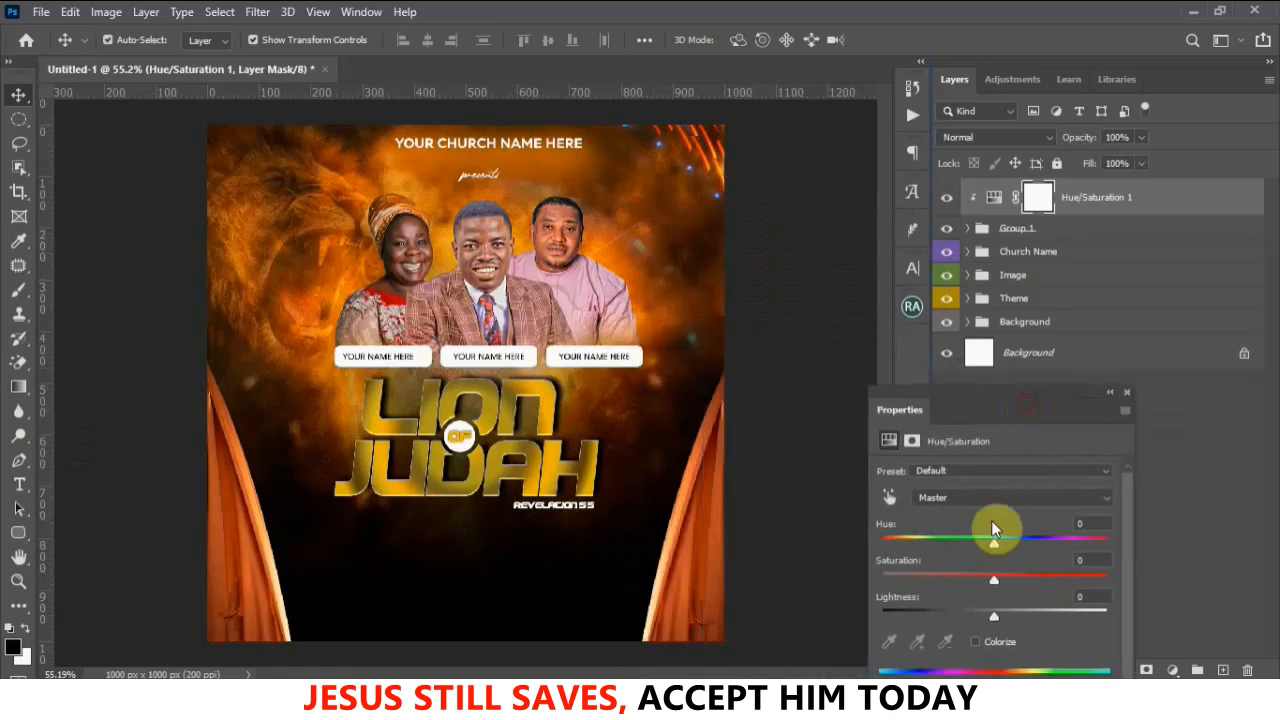
Recolour the curtains gold with Hue +32, Saturation +22 and Lightness -14, and put the adjustment's properties away
left_click_drag(993, 544, 1027, 539)
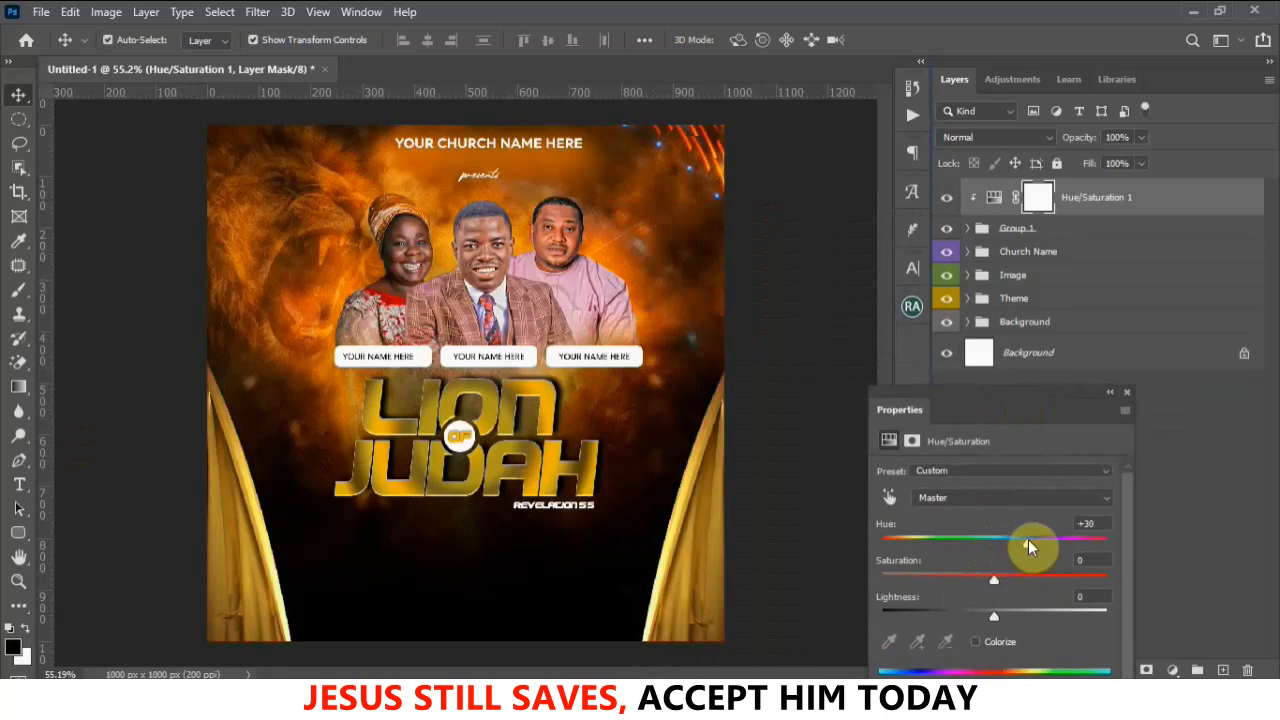
left_click_drag(1035, 541, 1023, 541)
left_click_drag(995, 580, 1028, 581)
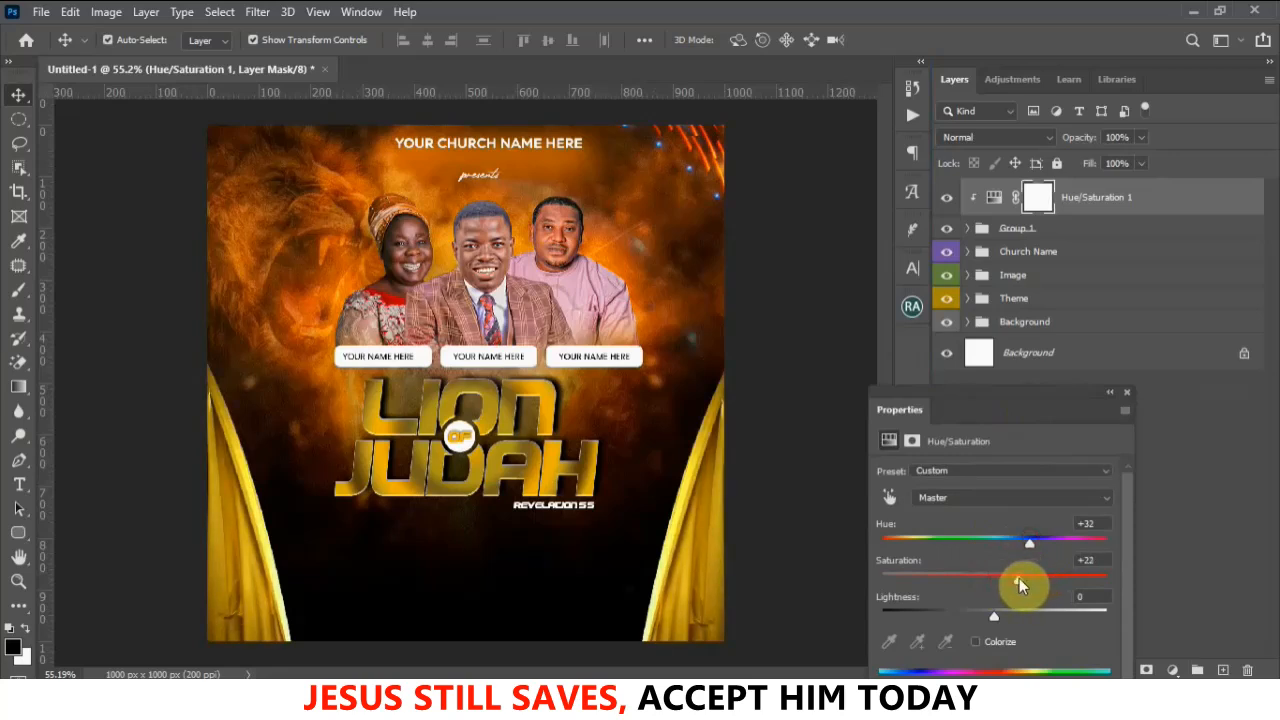
left_click_drag(994, 616, 978, 616)
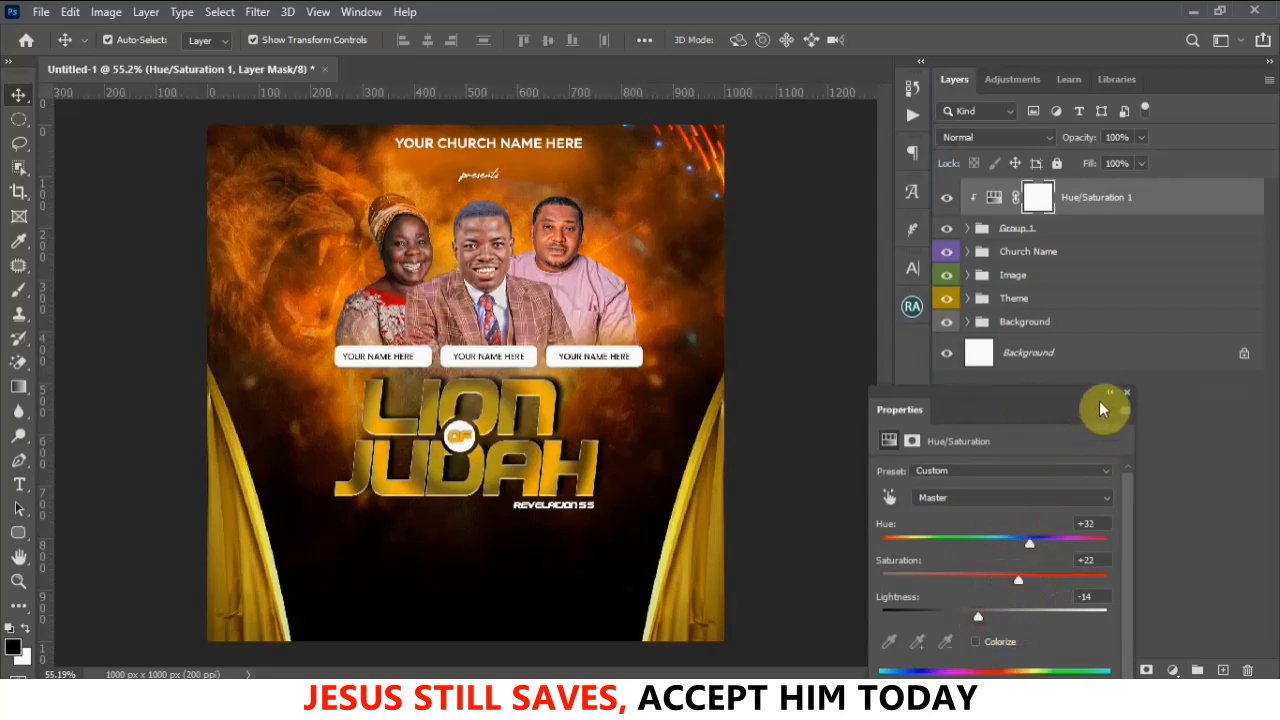
left_click_drag(1097, 403, 899, 350)
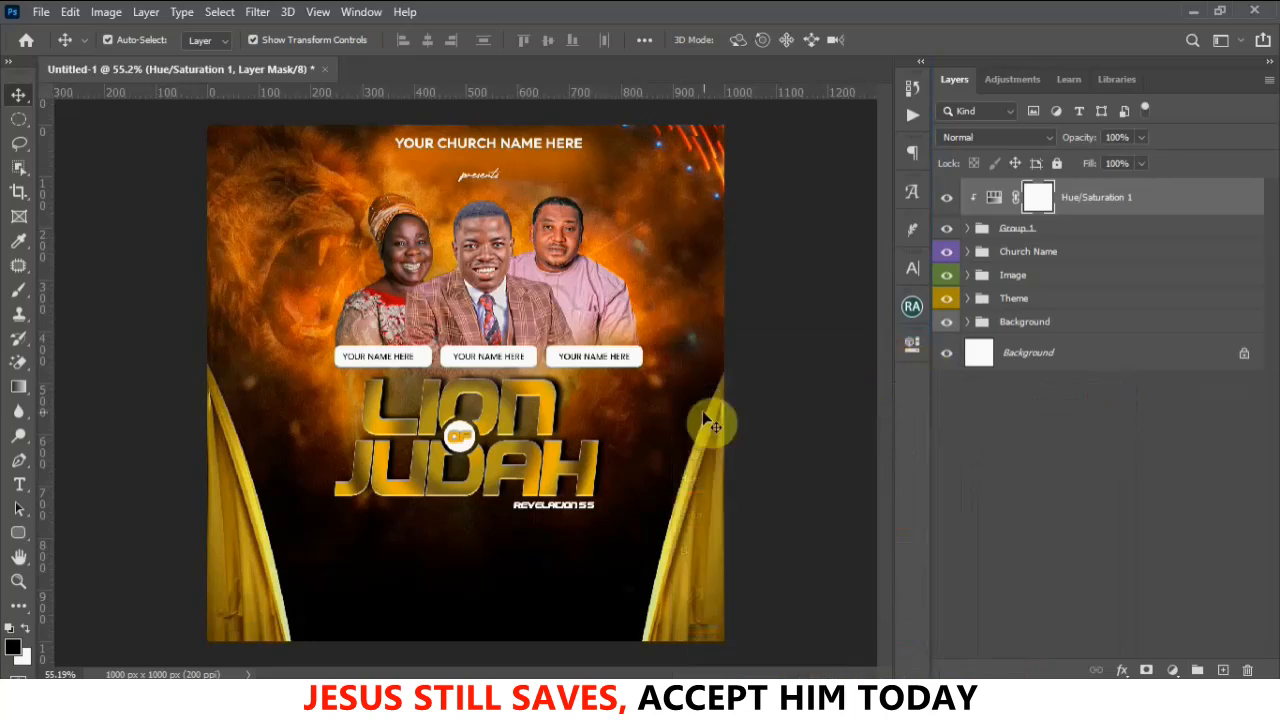
scroll(708, 422, "down", 2)
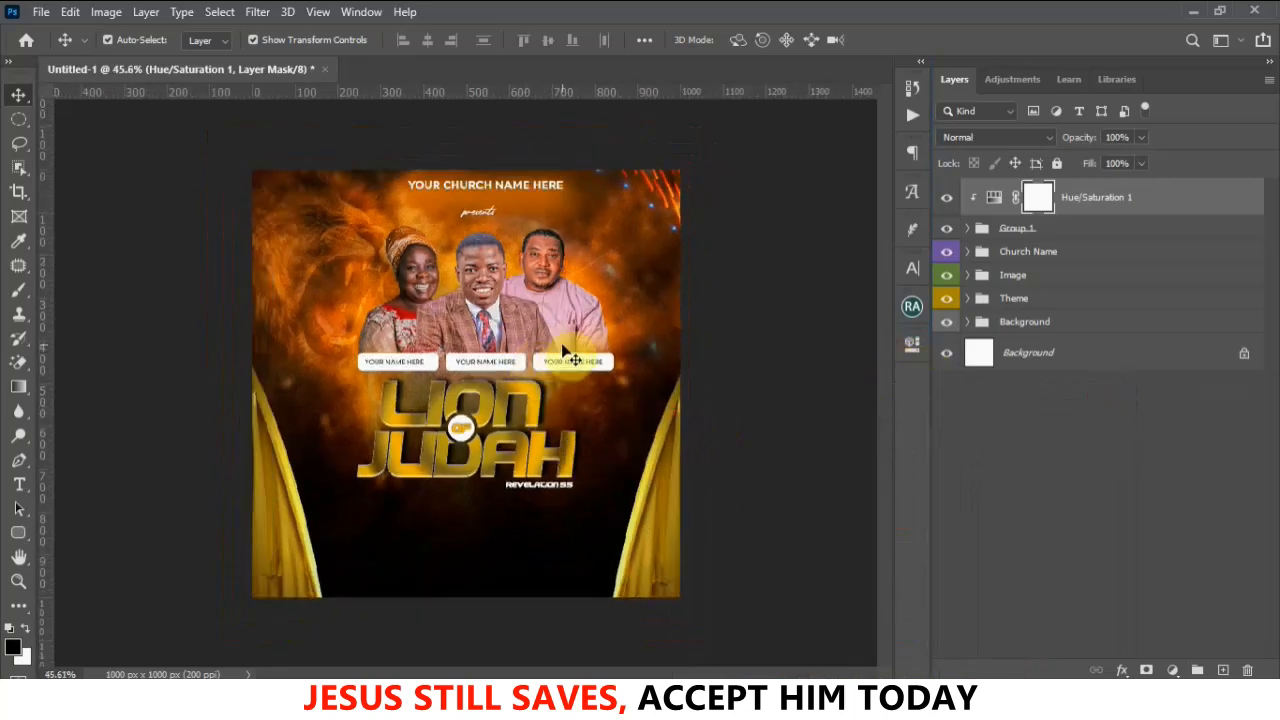
scroll(492, 527, "up", 2)
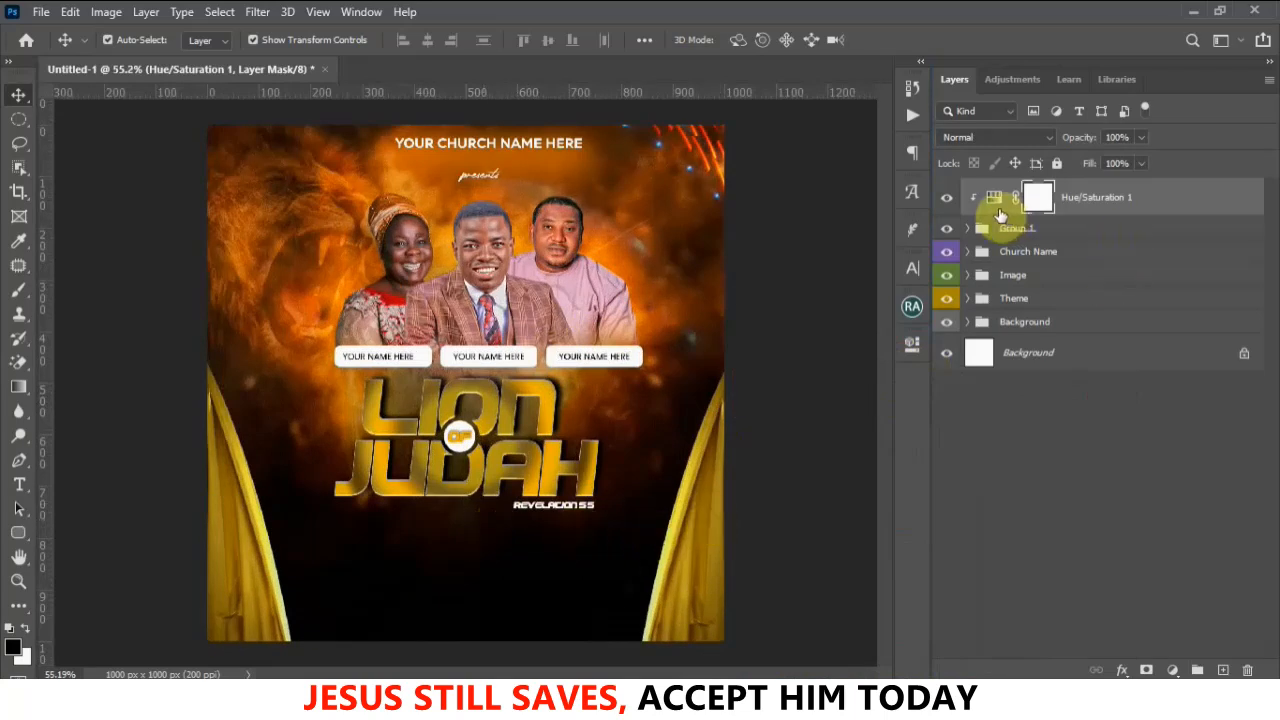
Draw a rounded rectangle about 617 by 153 px below the scripture line and fill it with white, ffffff
left_click_drag(24, 543, 62, 551)
left_click_drag(314, 520, 634, 598)
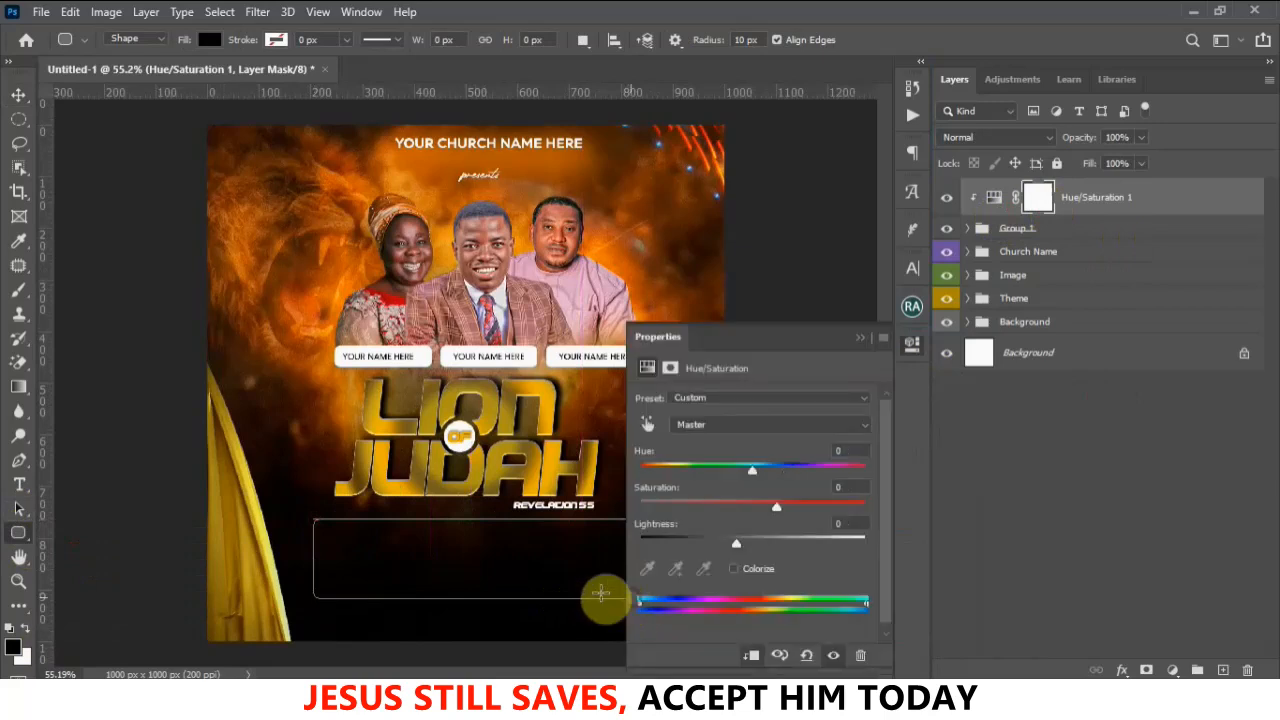
left_click(858, 340)
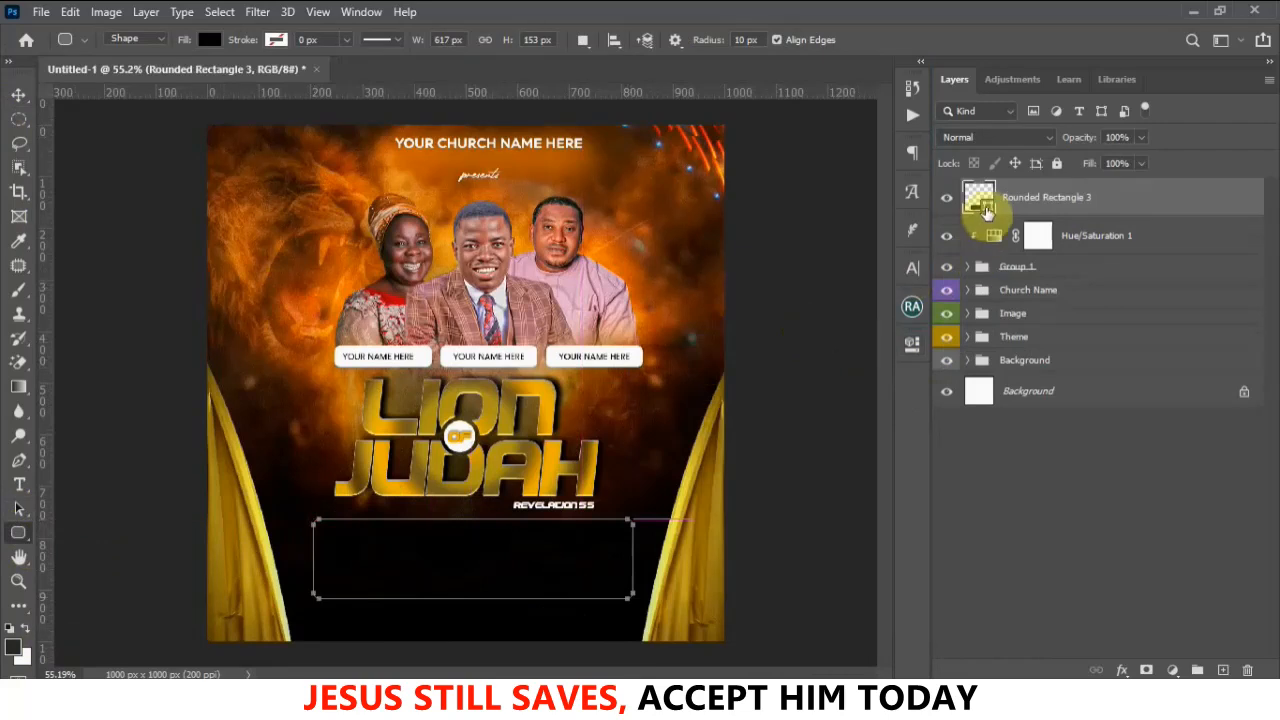
double_click(987, 210)
type("ffffff")
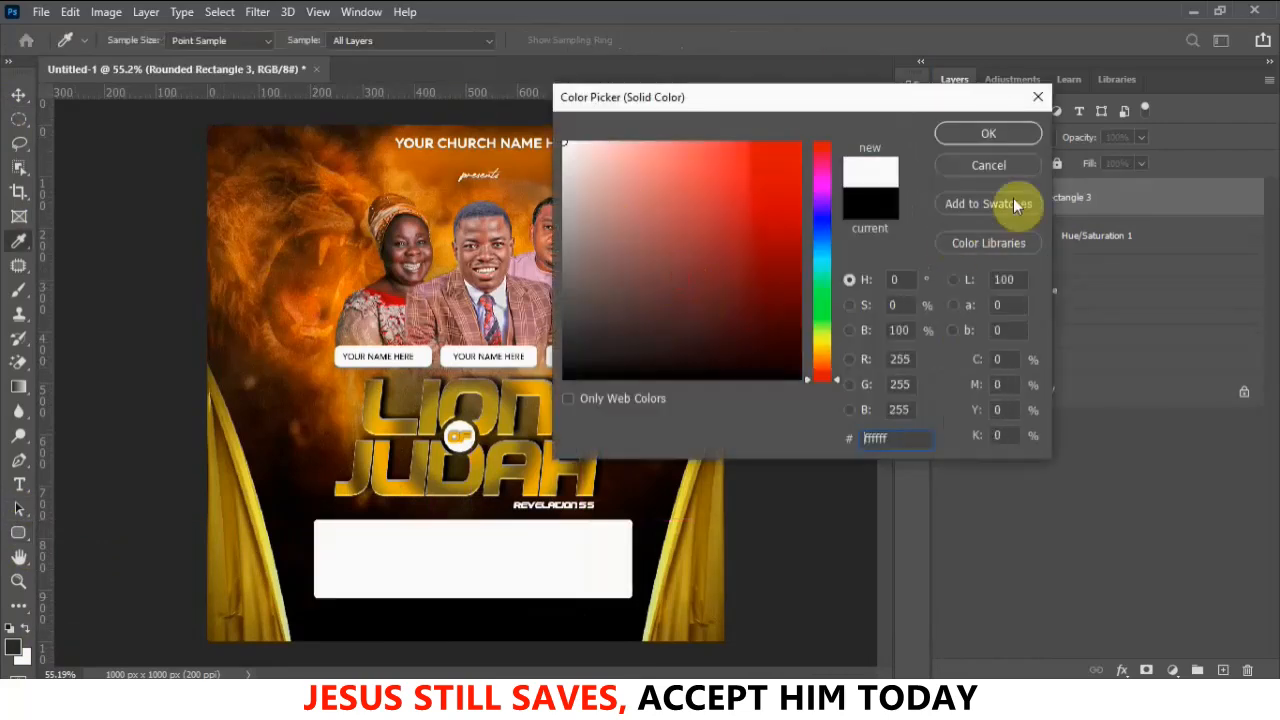
left_click(983, 137)
Move the white rectangle slightly down between the curtains and set all four of its corner radii to 30 px
left_click(18, 94)
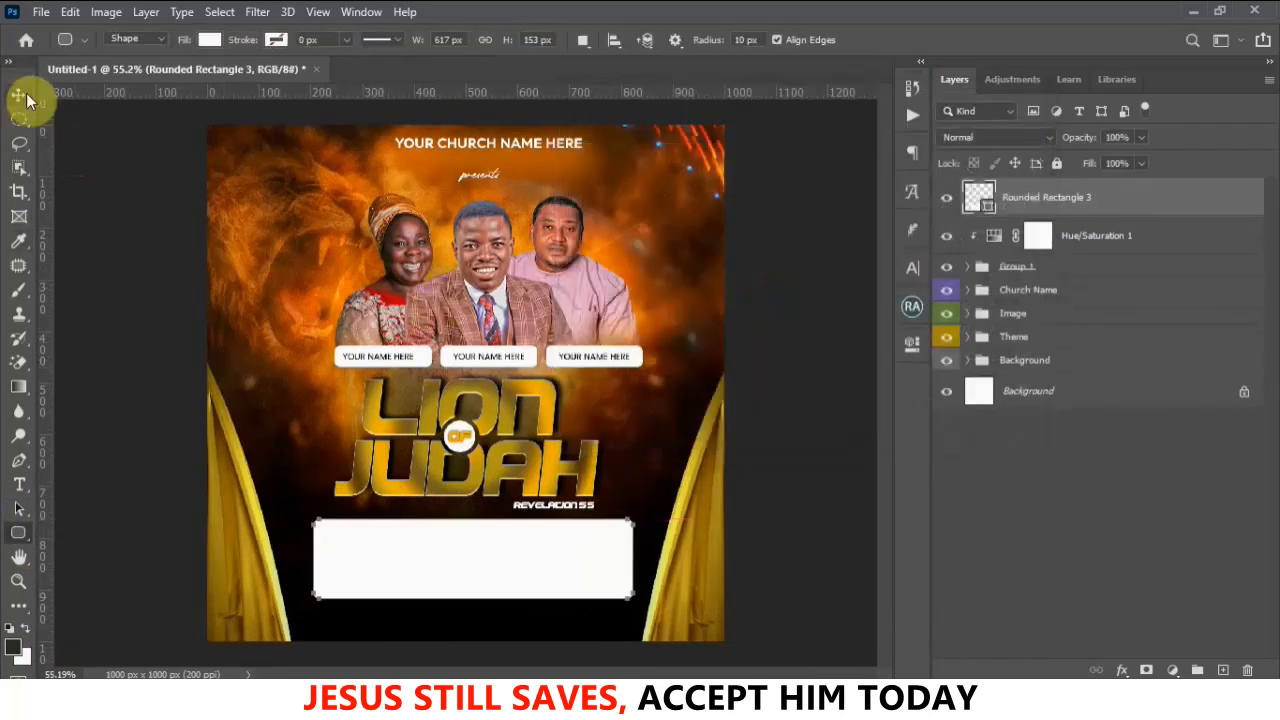
left_click_drag(466, 543, 461, 550)
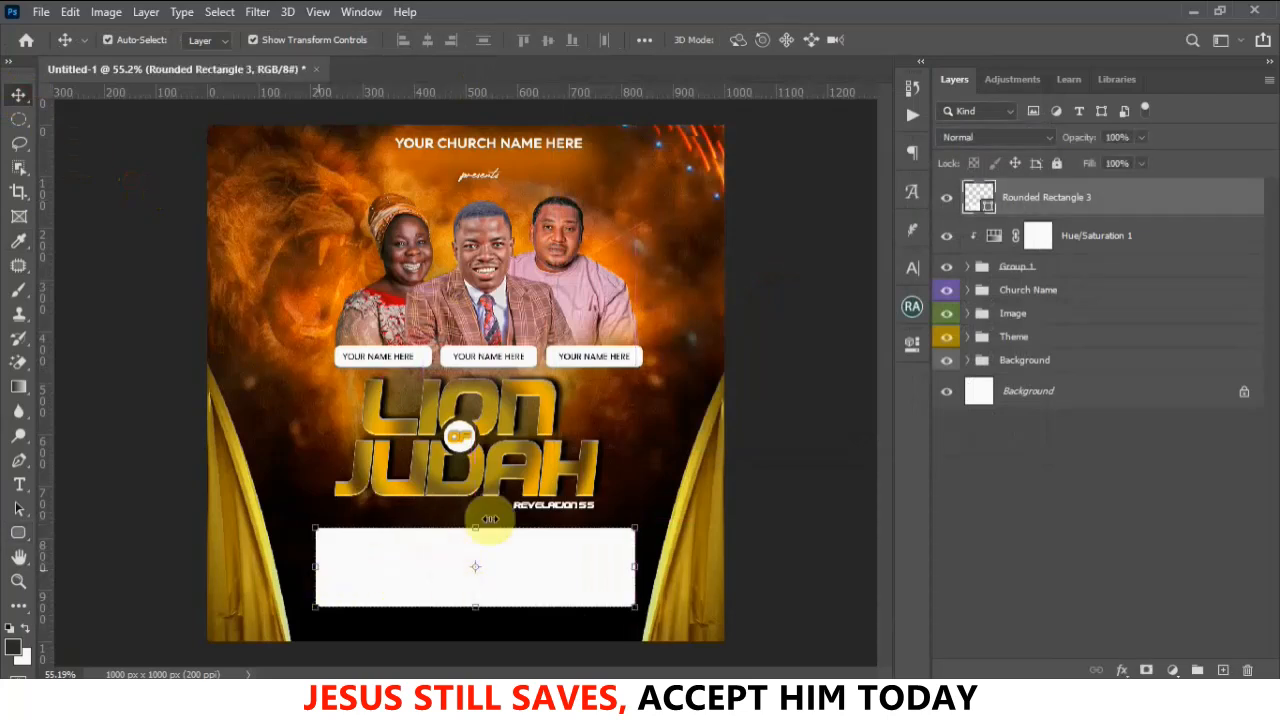
left_click(912, 343)
left_click(670, 525)
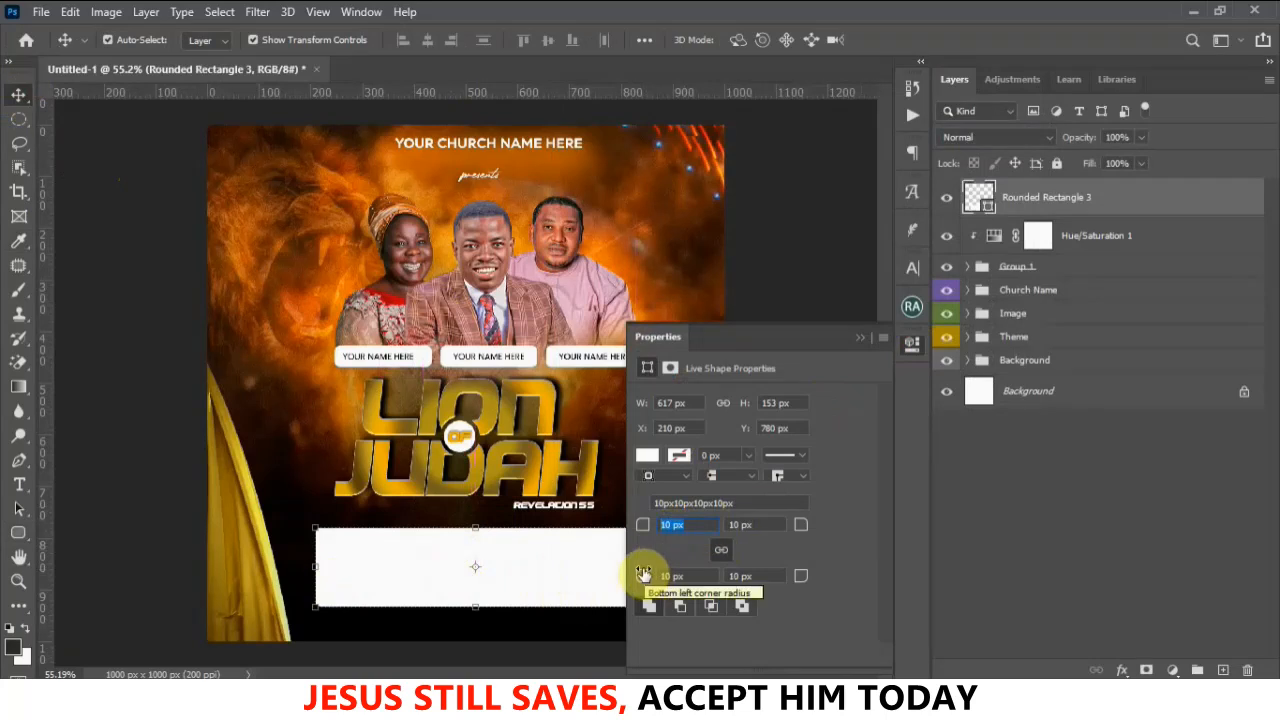
type("40")
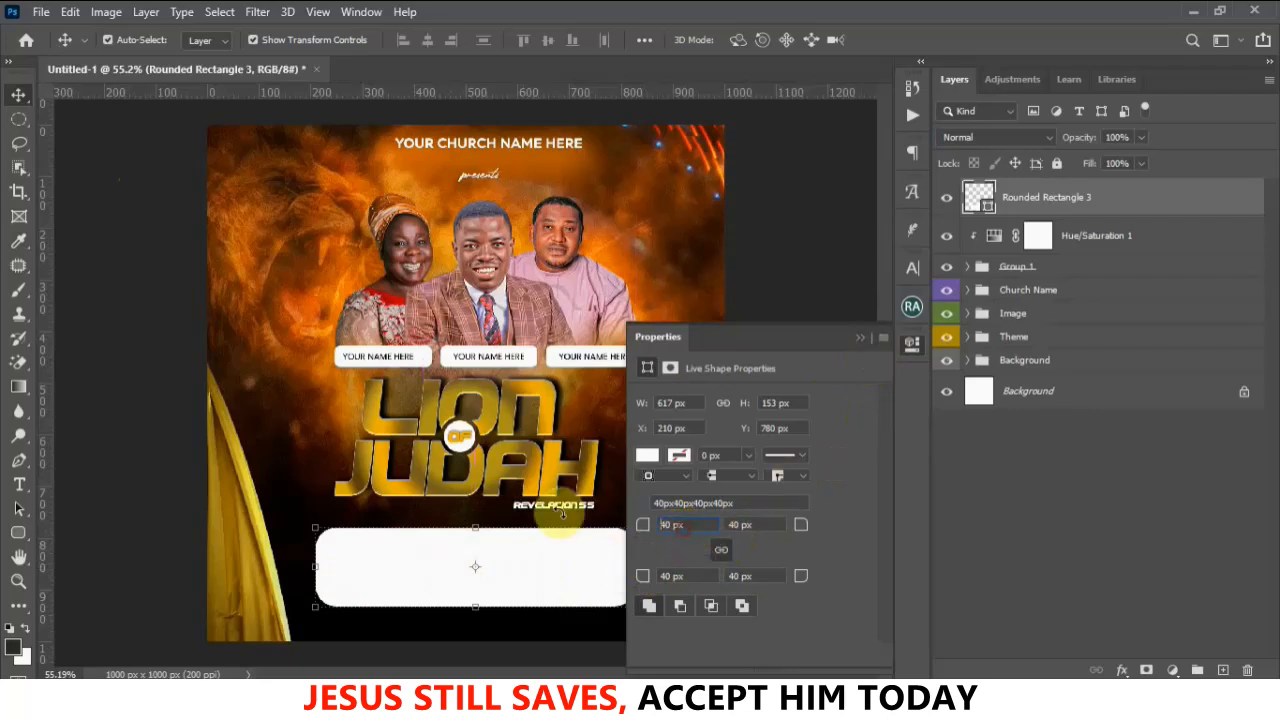
left_click(666, 524)
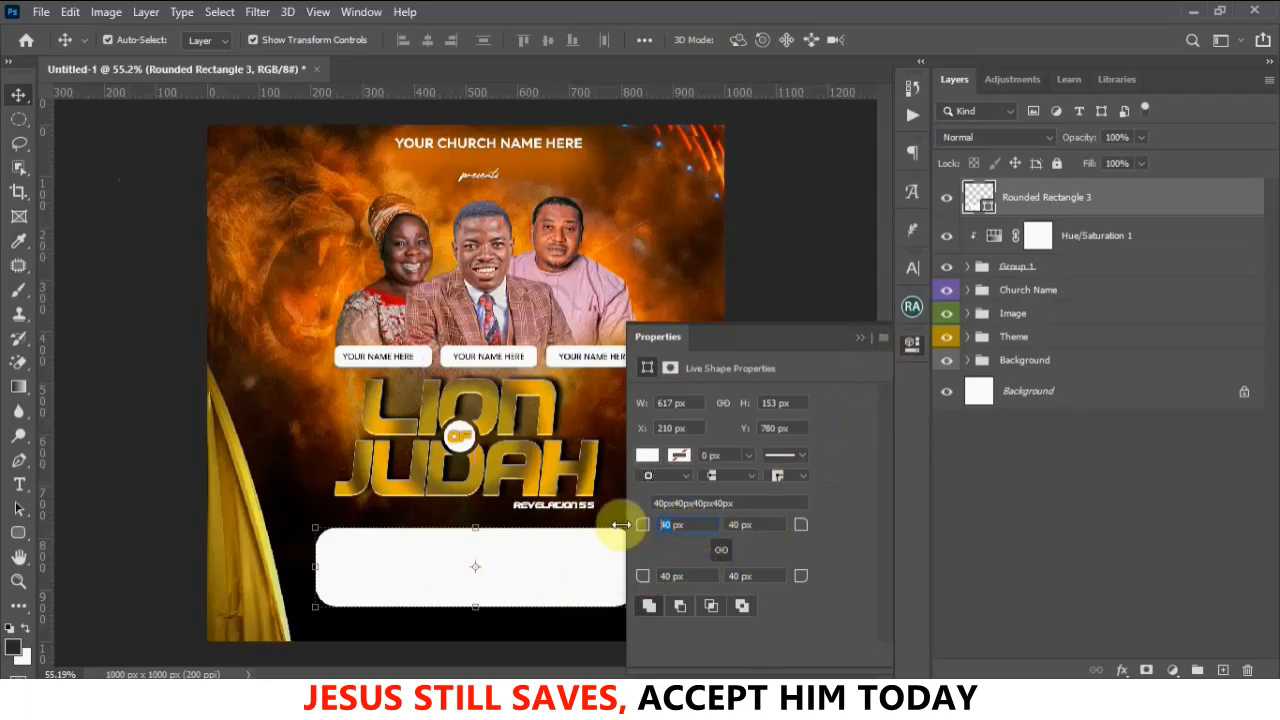
type("3")
key("Return")
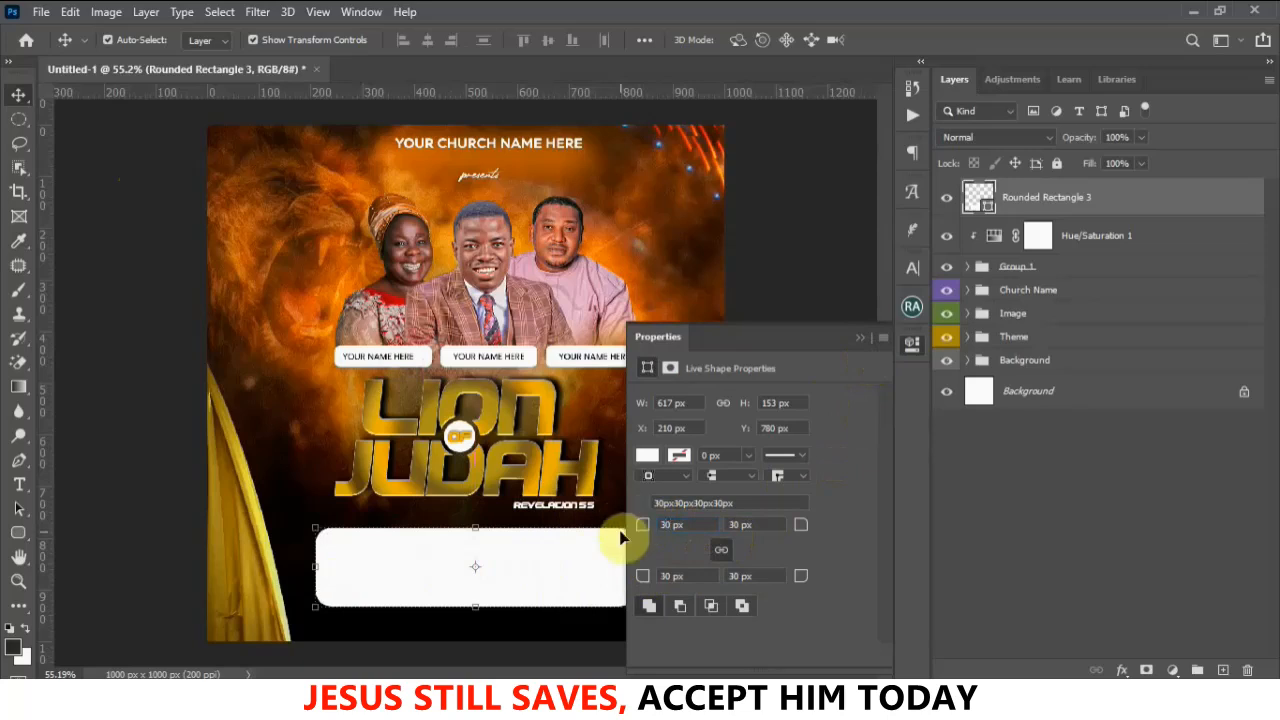
left_click(862, 338)
Place the MuchaTseBle compass wallpaper from the New Items folder directly above the hidden images layer in the Image group
left_click(138, 418)
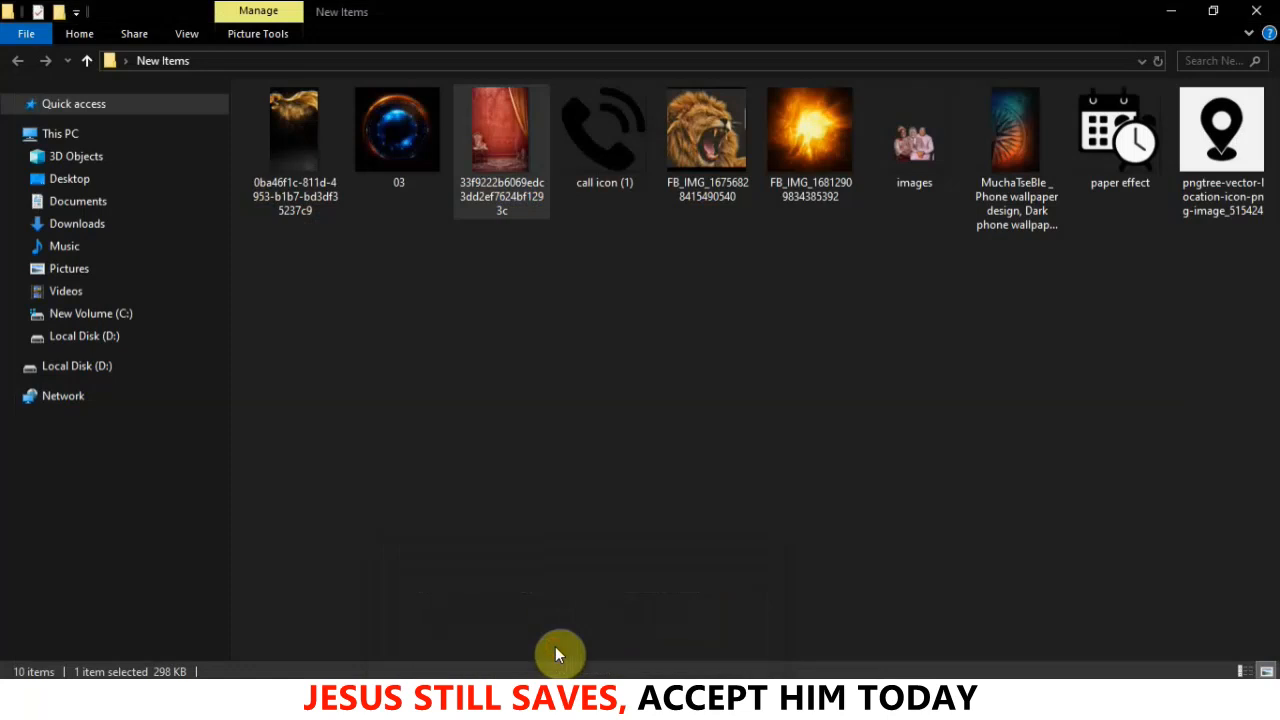
left_click(555, 646)
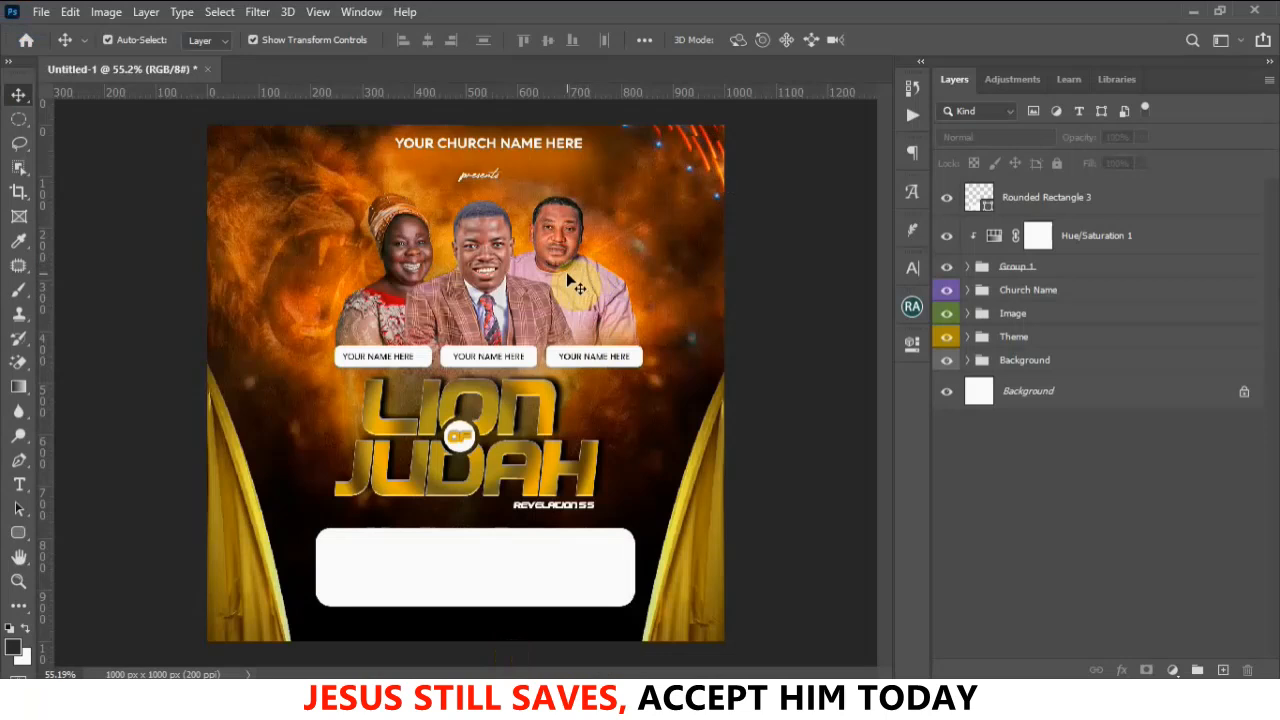
left_click(567, 279)
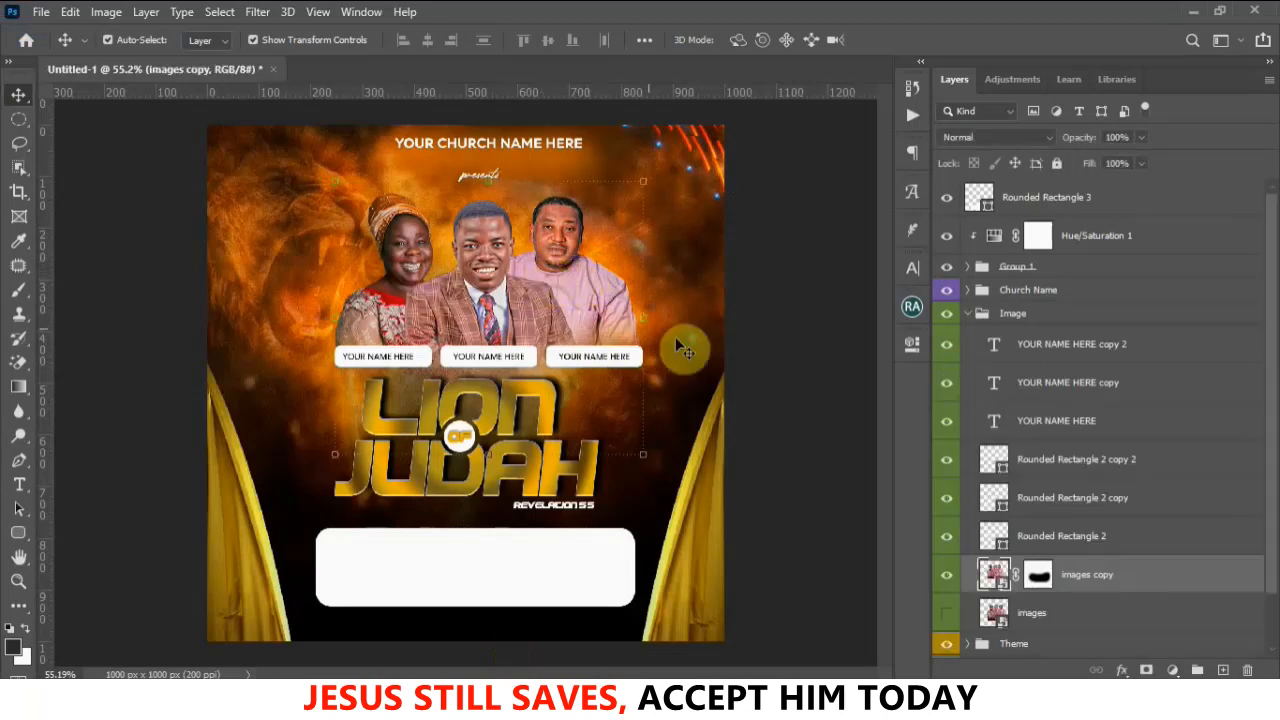
left_click(1024, 613)
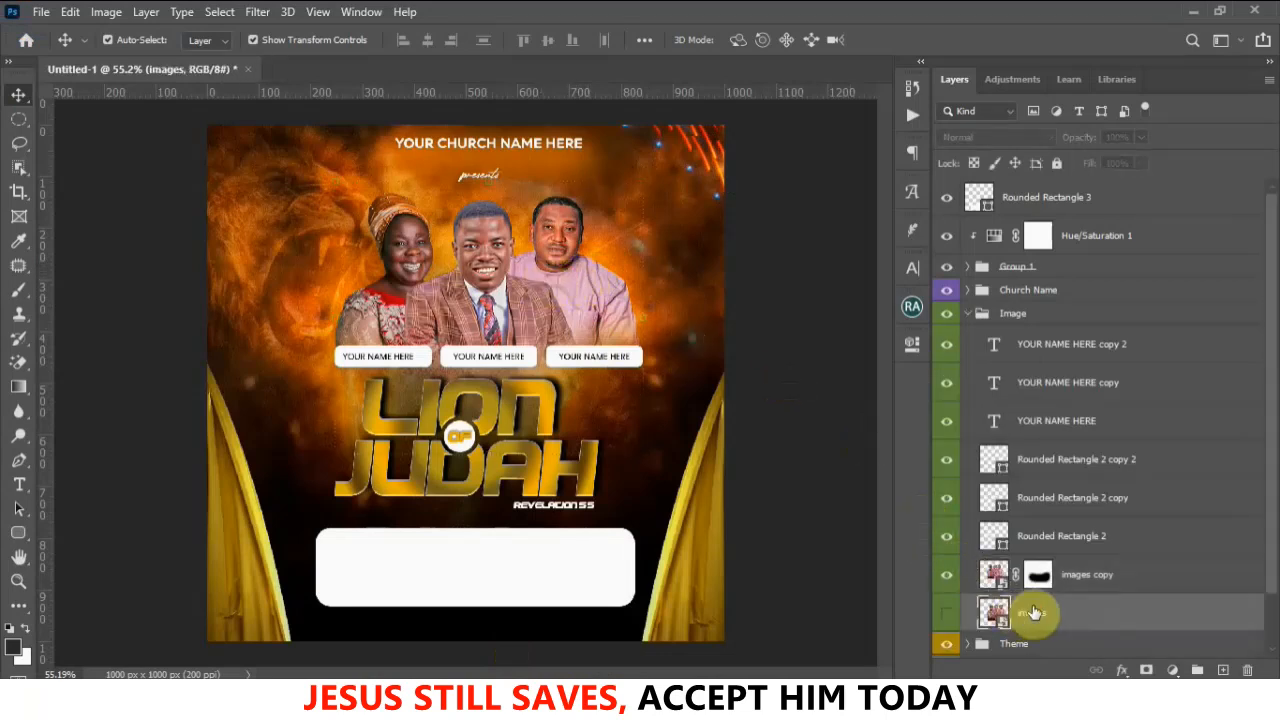
left_click(1195, 14)
left_click_drag(1010, 125, 613, 312)
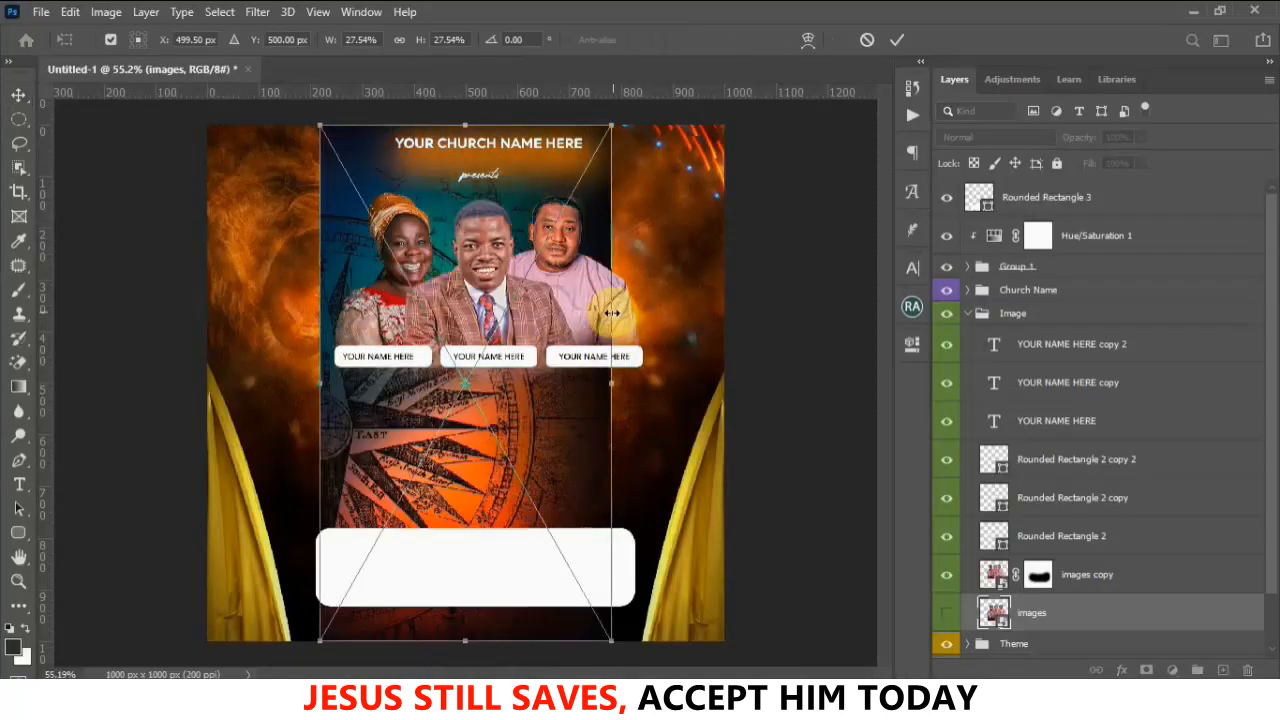
Scale the compass wallpaper to about 20.2% and position it behind the speakers along the flyer's upper right side
left_click_drag(613, 124, 483, 358)
left_click_drag(432, 478, 631, 258)
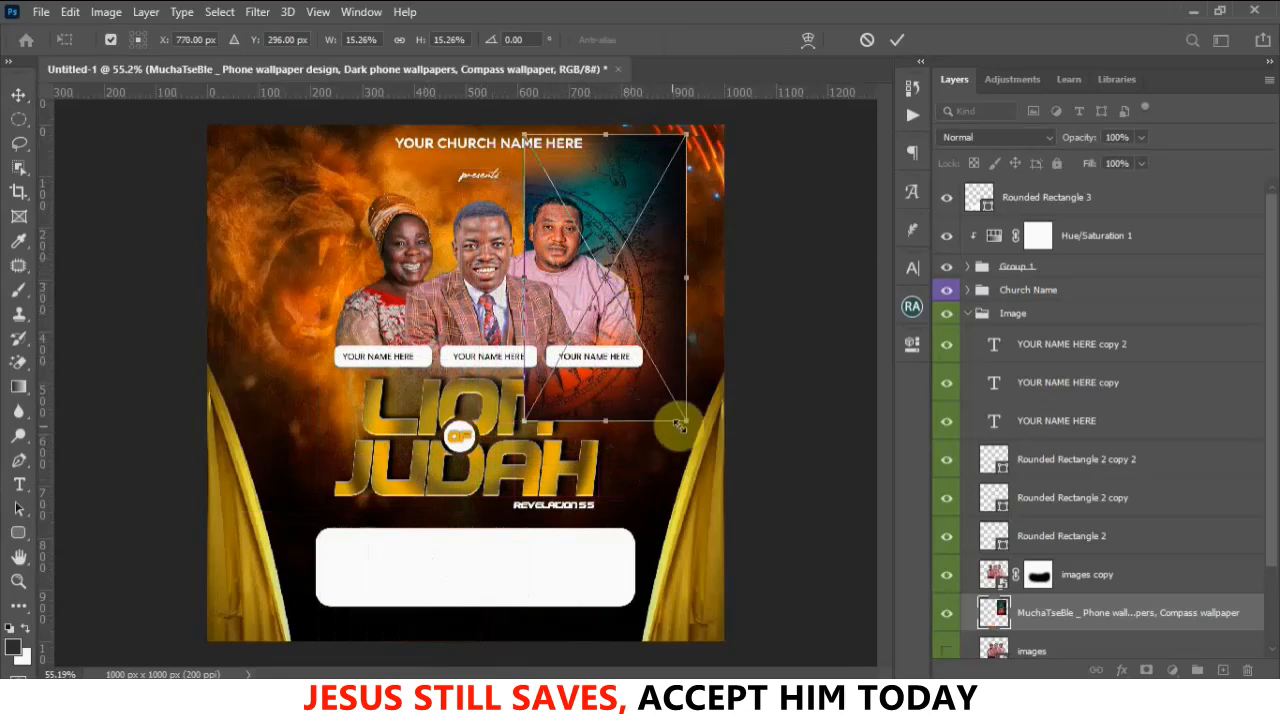
left_click_drag(679, 426, 738, 513)
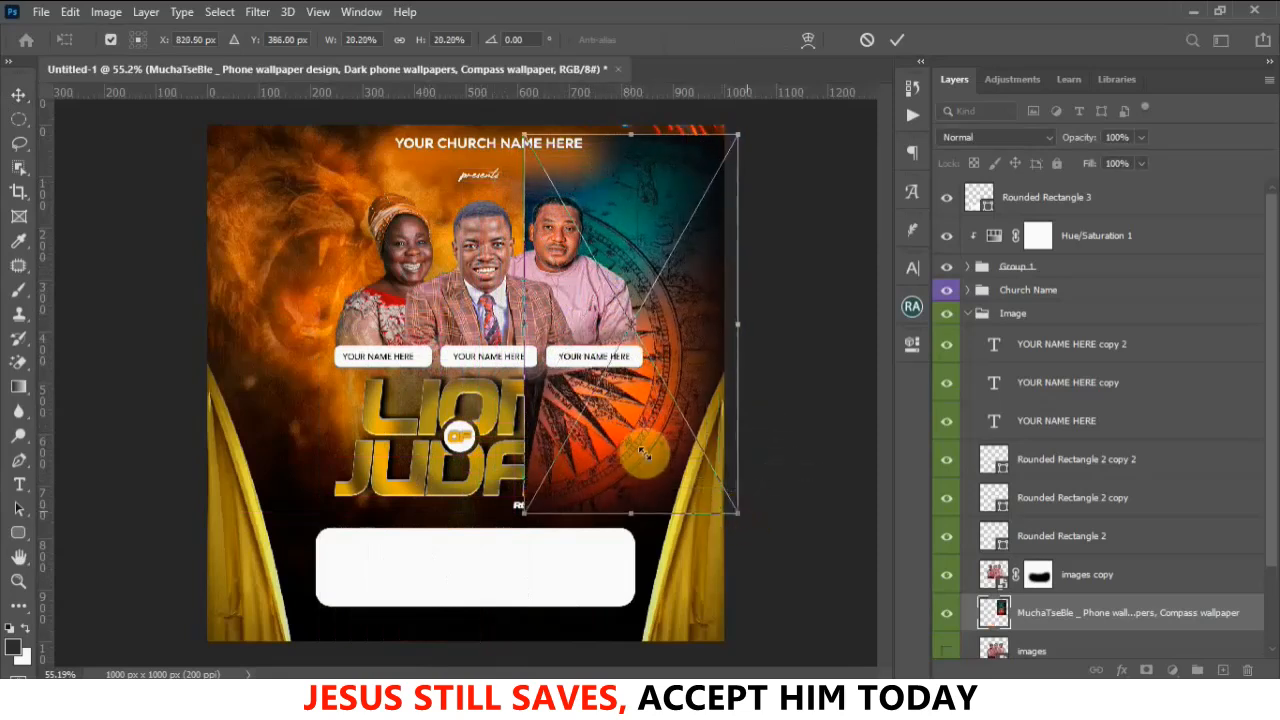
left_click_drag(643, 436, 633, 410)
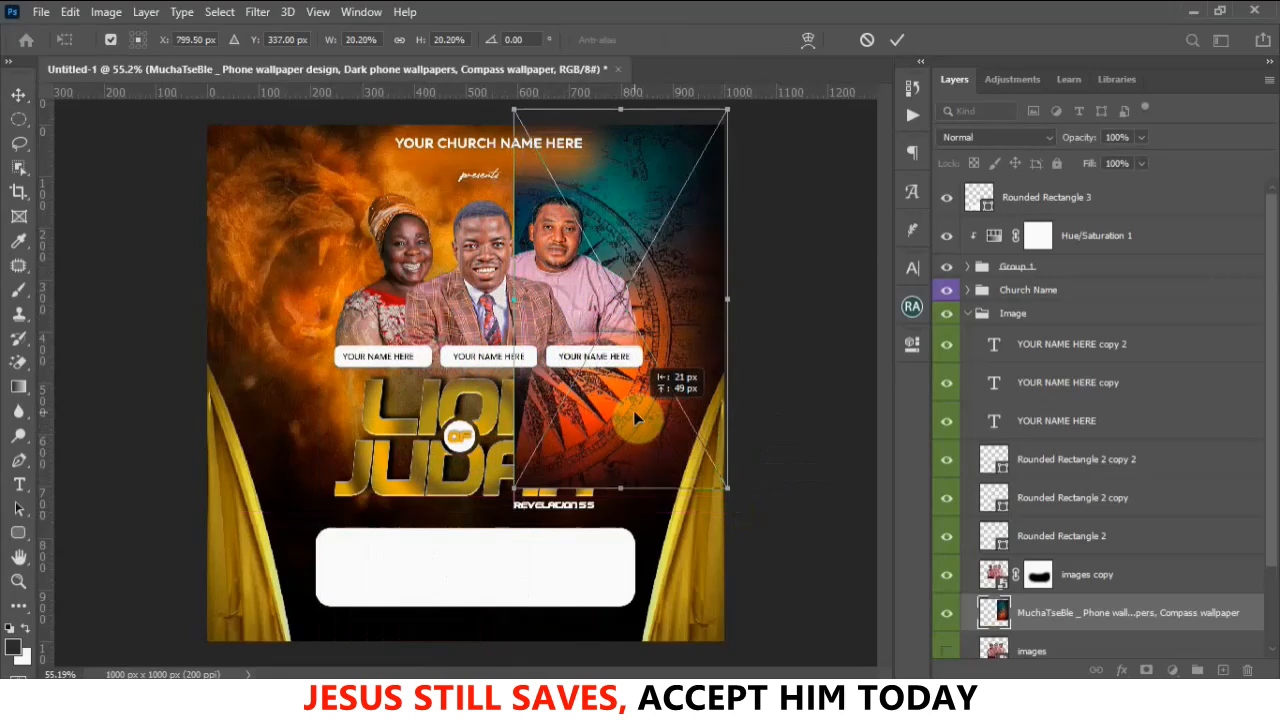
left_click(897, 42)
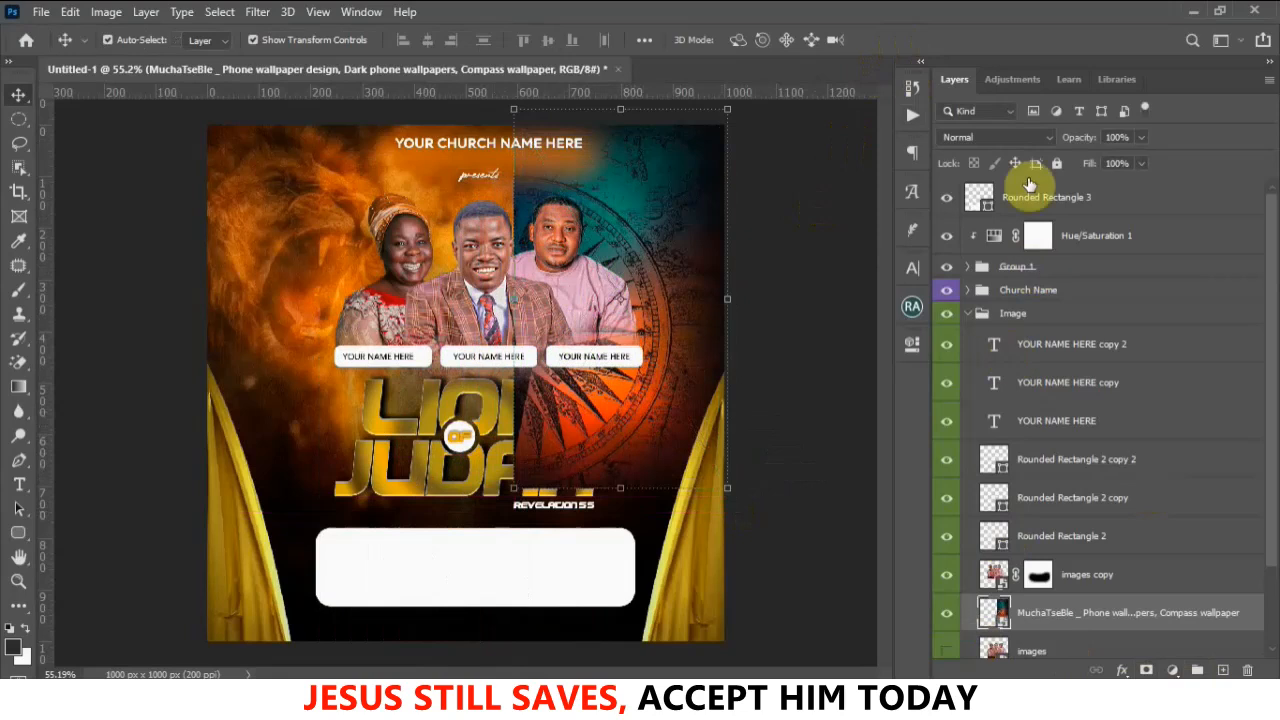
Set the compass wallpaper's blend mode to Soft Light and add a layer mask to it
left_click(1009, 136)
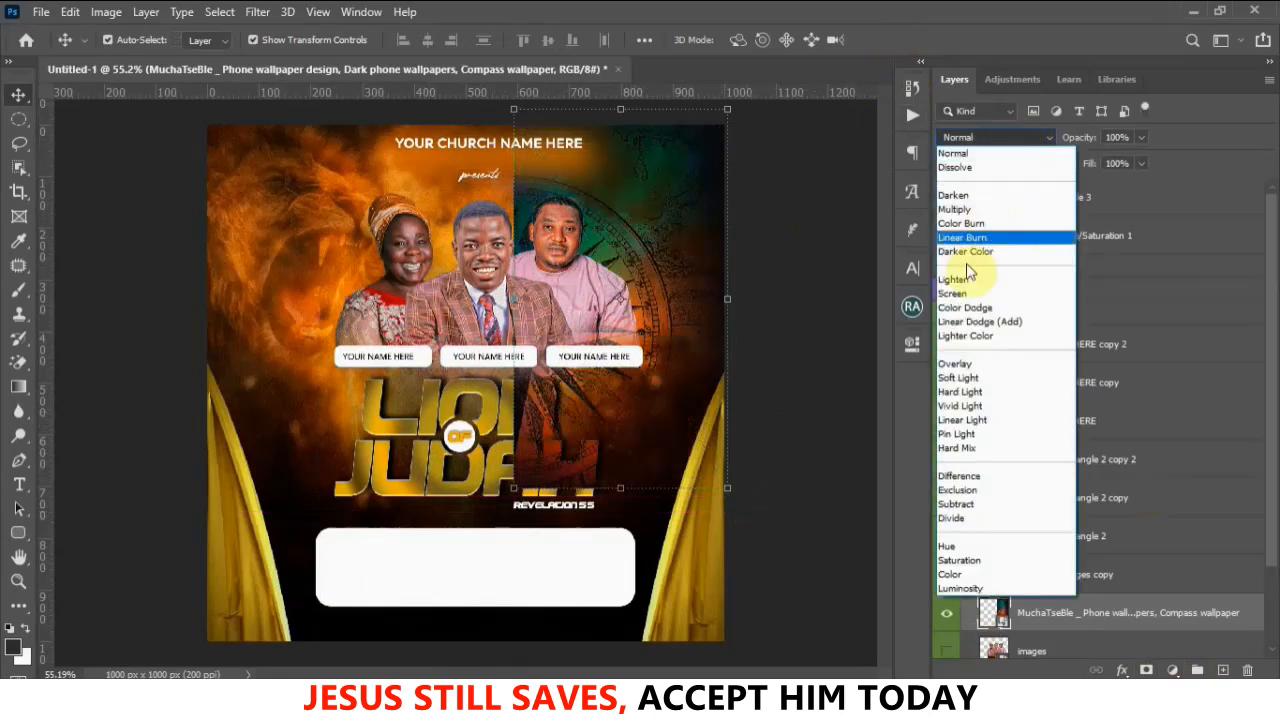
left_click(963, 379)
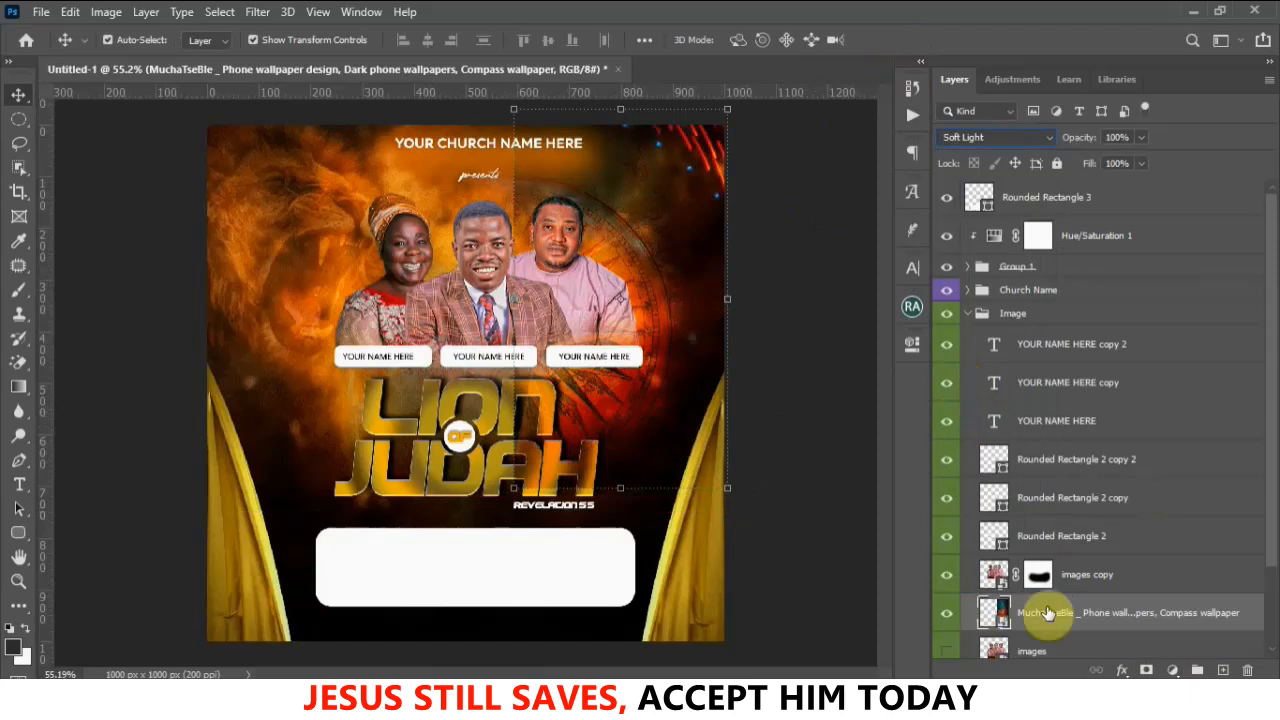
left_click(1146, 670)
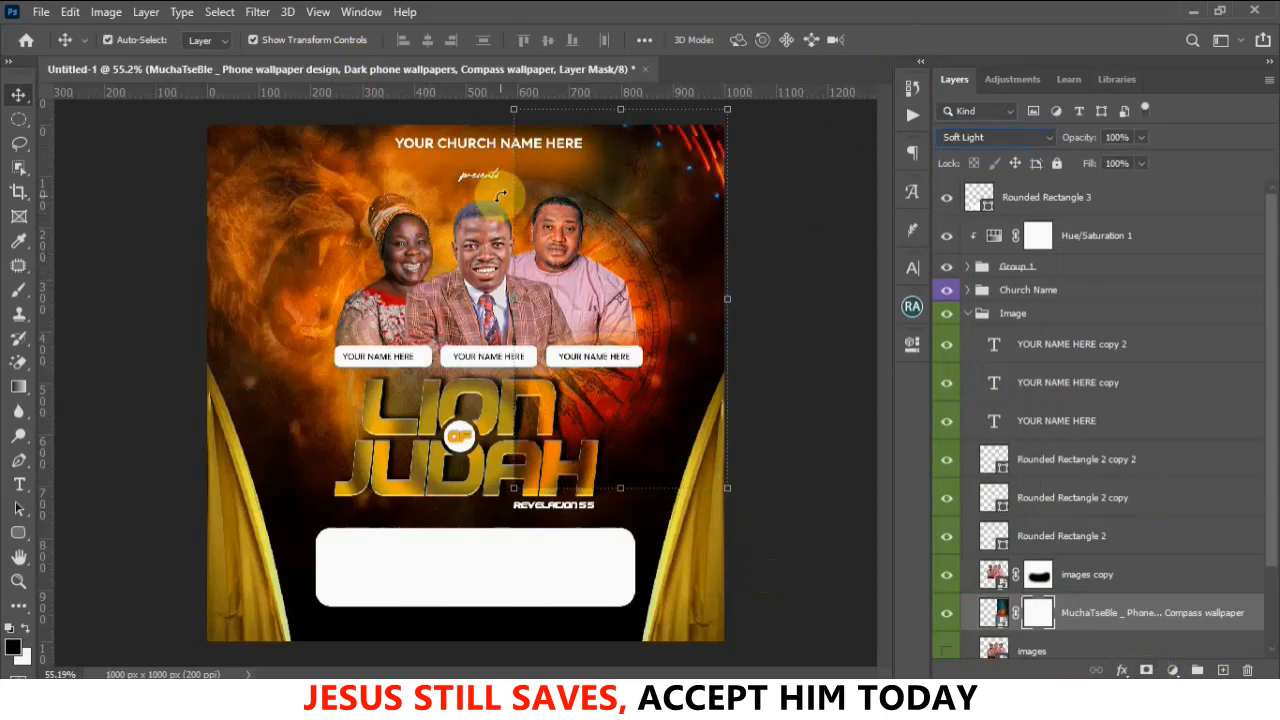
Paint black on the compass wallpaper's mask with a large soft brush to fade its hard left, lower and right edges
left_click(17, 289)
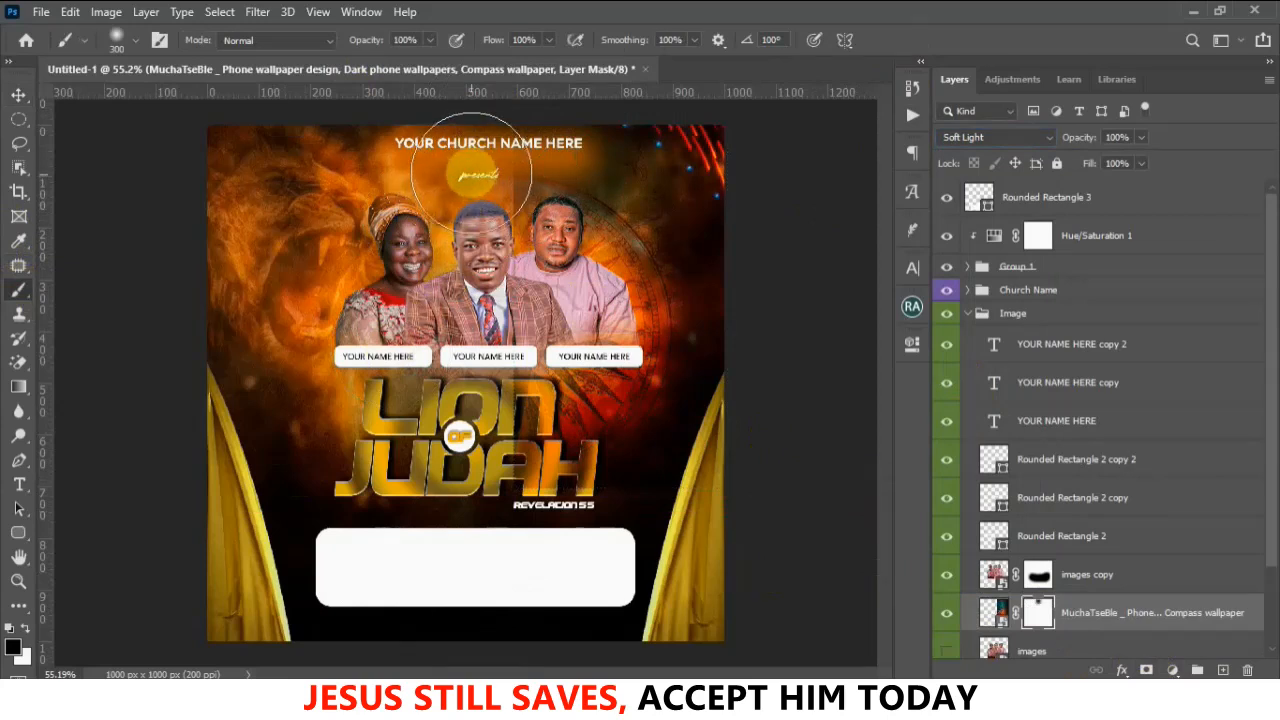
key("[")
key("[")
key("[")
mouse_move(488, 150)
left_mouse_down()
mouse_move(492, 212)
mouse_move(443, 591)
left_mouse_up()
mouse_move(522, 462)
left_mouse_down()
mouse_move(497, 392)
mouse_move(474, 572)
mouse_move(473, 482)
left_mouse_up()
key("]")
key("]")
key("]")
key("]")
mouse_move(630, 552)
left_mouse_down()
mouse_move(666, 543)
mouse_move(789, 271)
mouse_move(789, 246)
mouse_move(718, 130)
left_mouse_up()
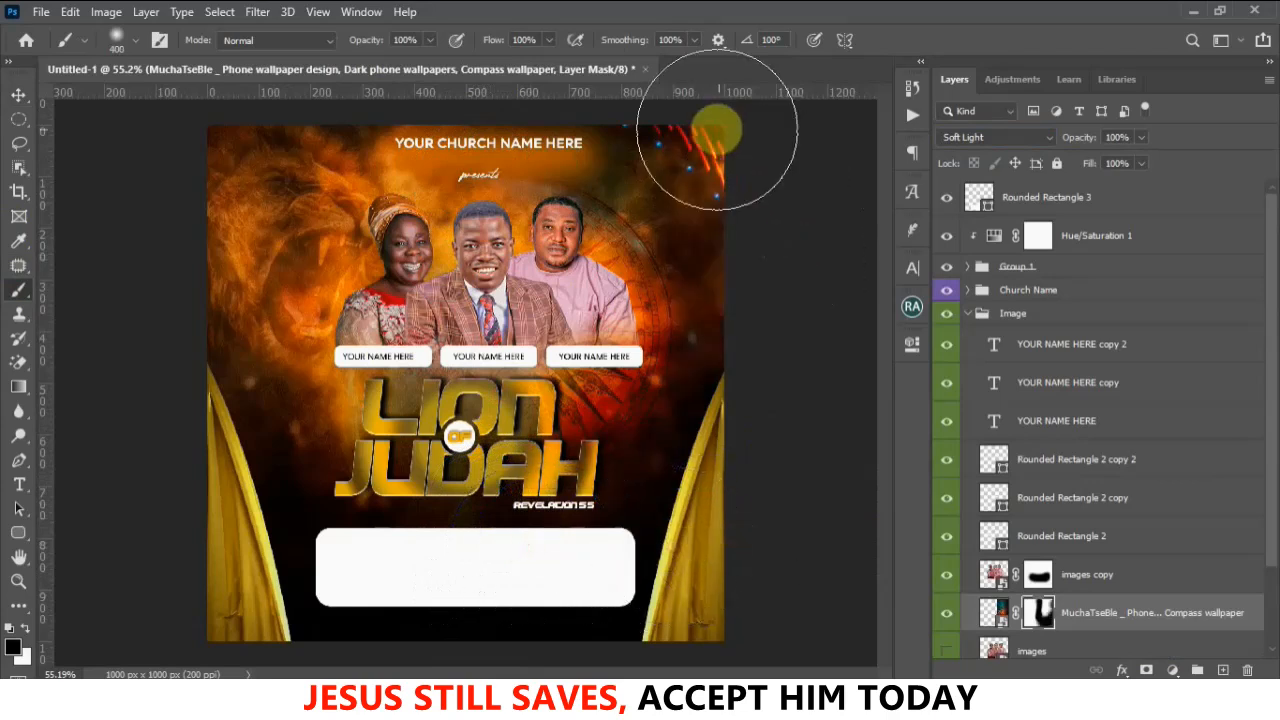
left_click_drag(574, 74, 713, 127)
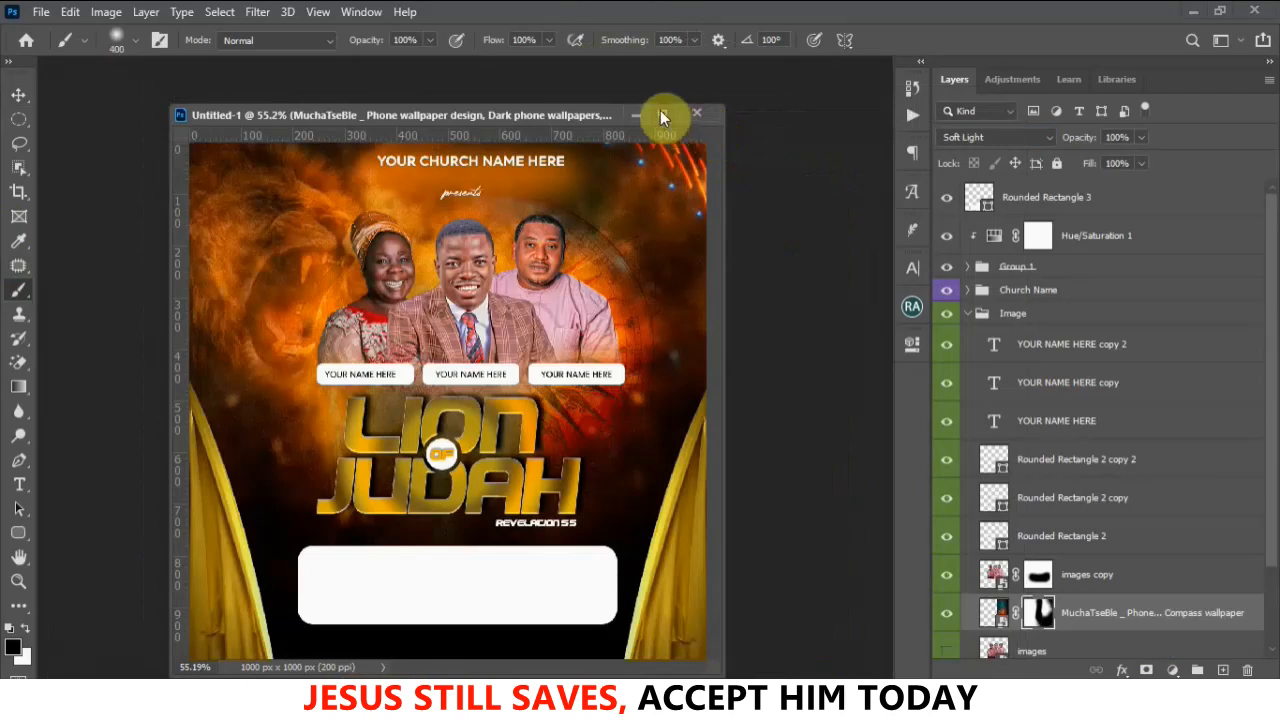
Dock the floating flyer document into the workspace and reduce the brush size to 175
left_click_drag(625, 115, 596, 66)
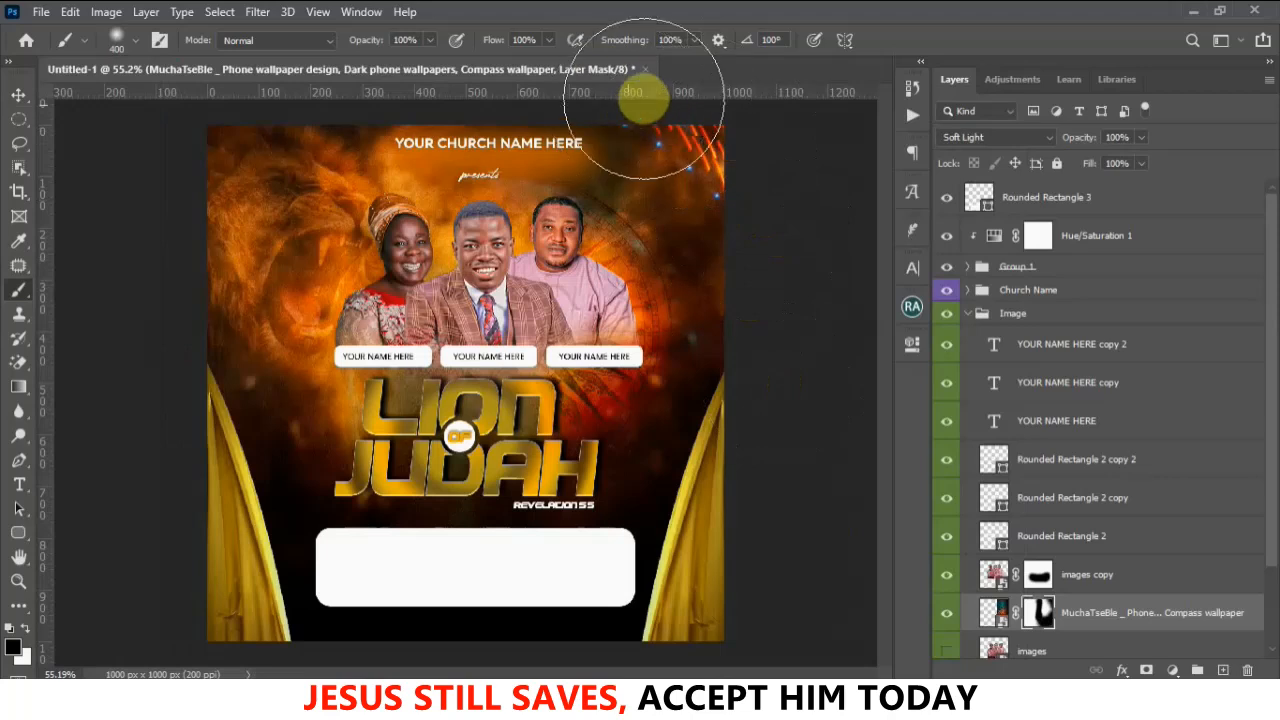
key("bracketleft")
key("bracketleft")
key("bracketleft")
key("bracketleft")
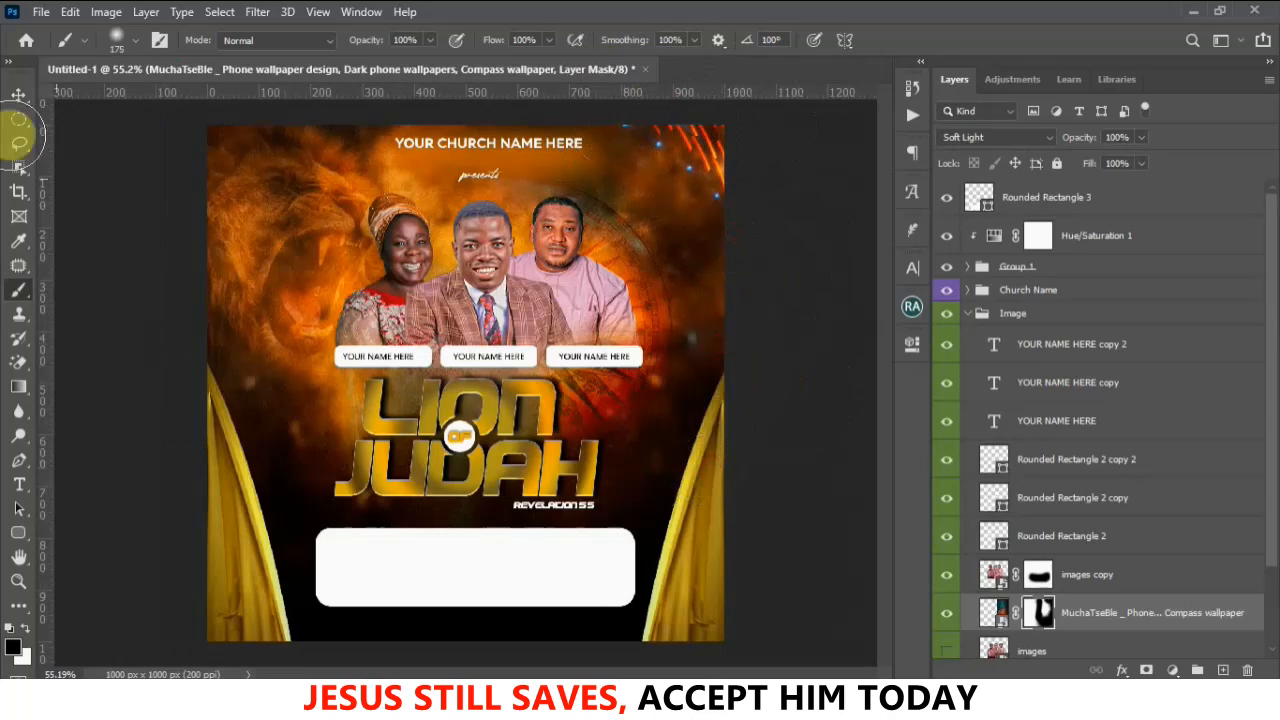
Duplicate the compass wallpaper layer with its mask and shift the copy left behind the central speaker
left_click(18, 94)
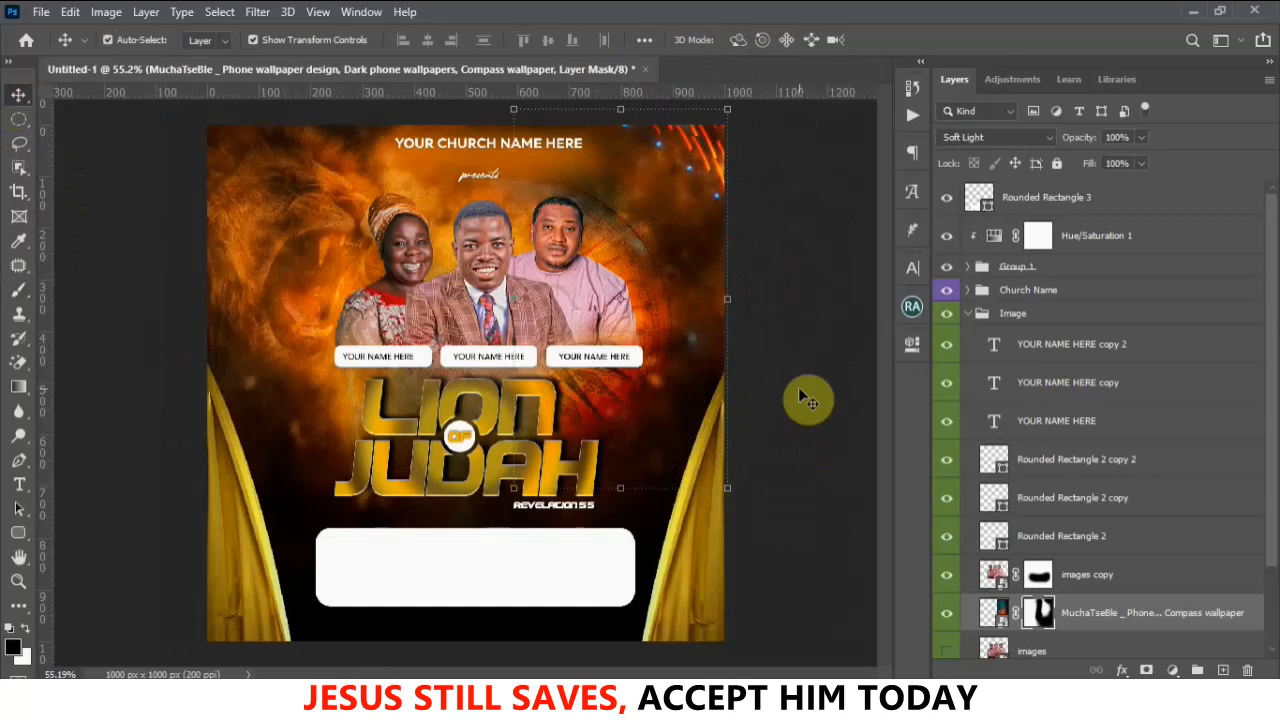
left_click(668, 325)
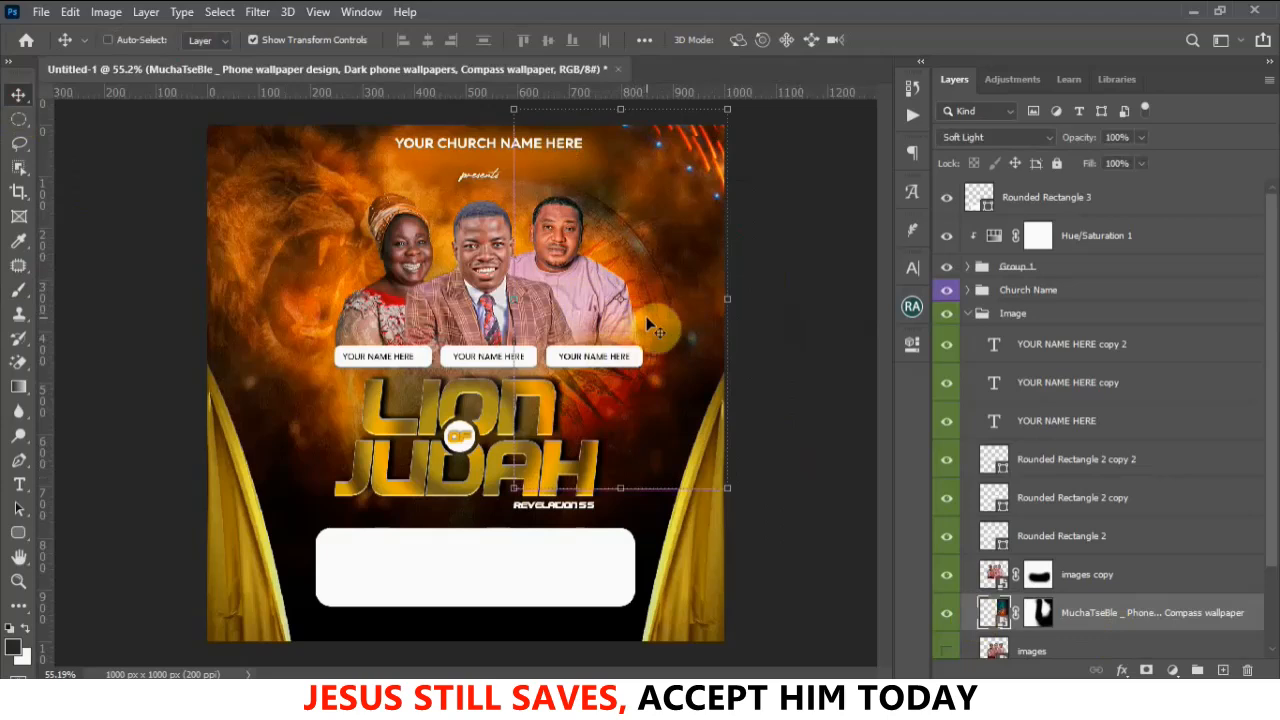
key("ctrl+j")
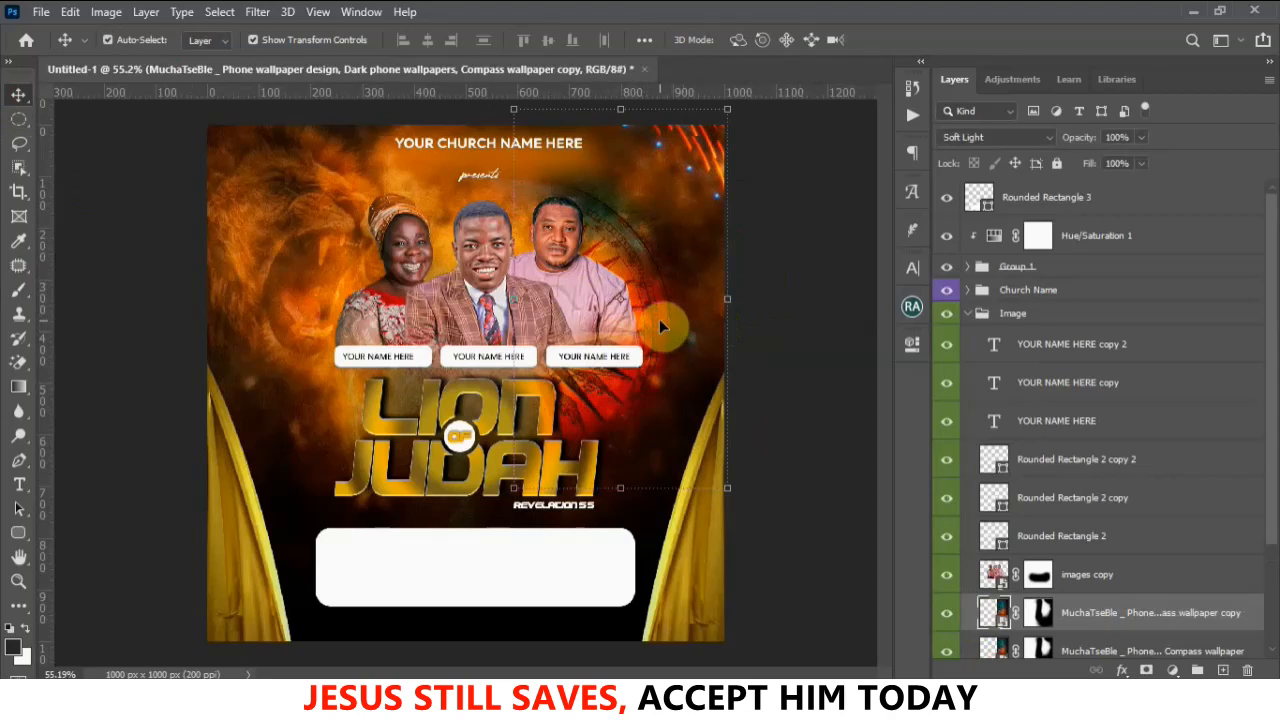
left_click_drag(660, 321, 502, 303)
Flip the compass wallpaper copy horizontally and position it behind the woman to mirror the original on the other side
key("ctrl+t")
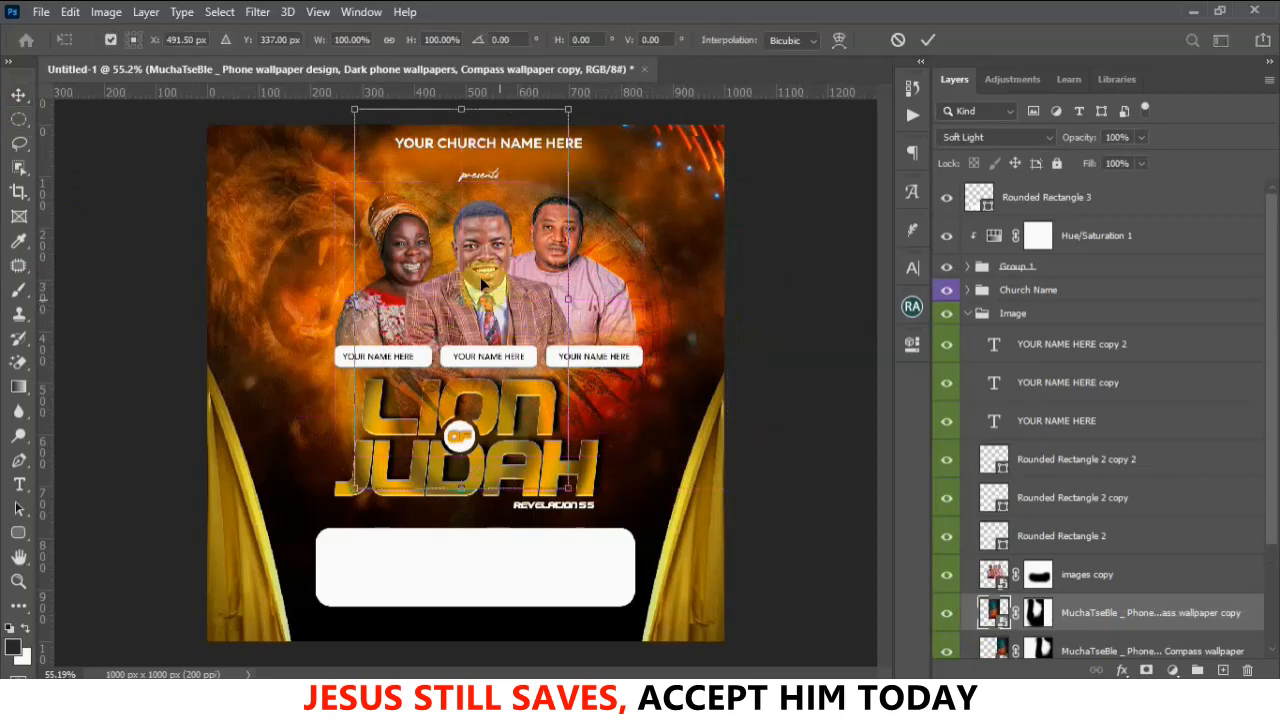
right_click(453, 245)
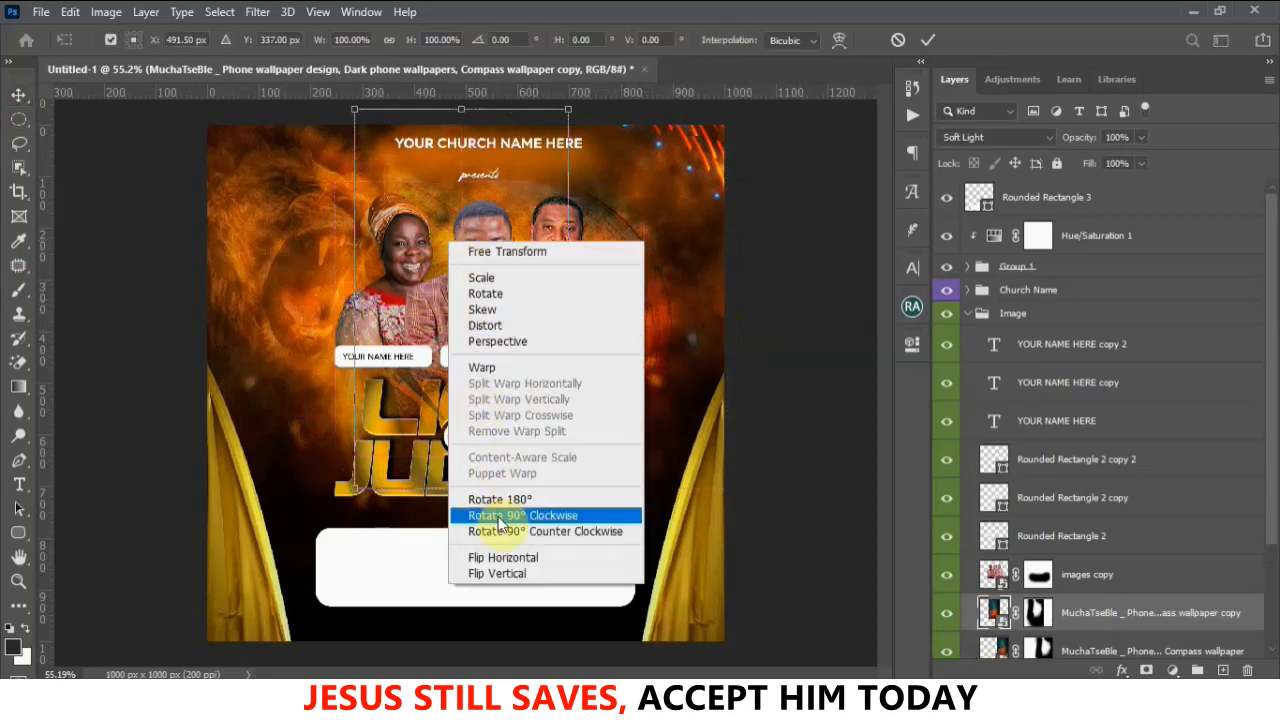
left_click(502, 563)
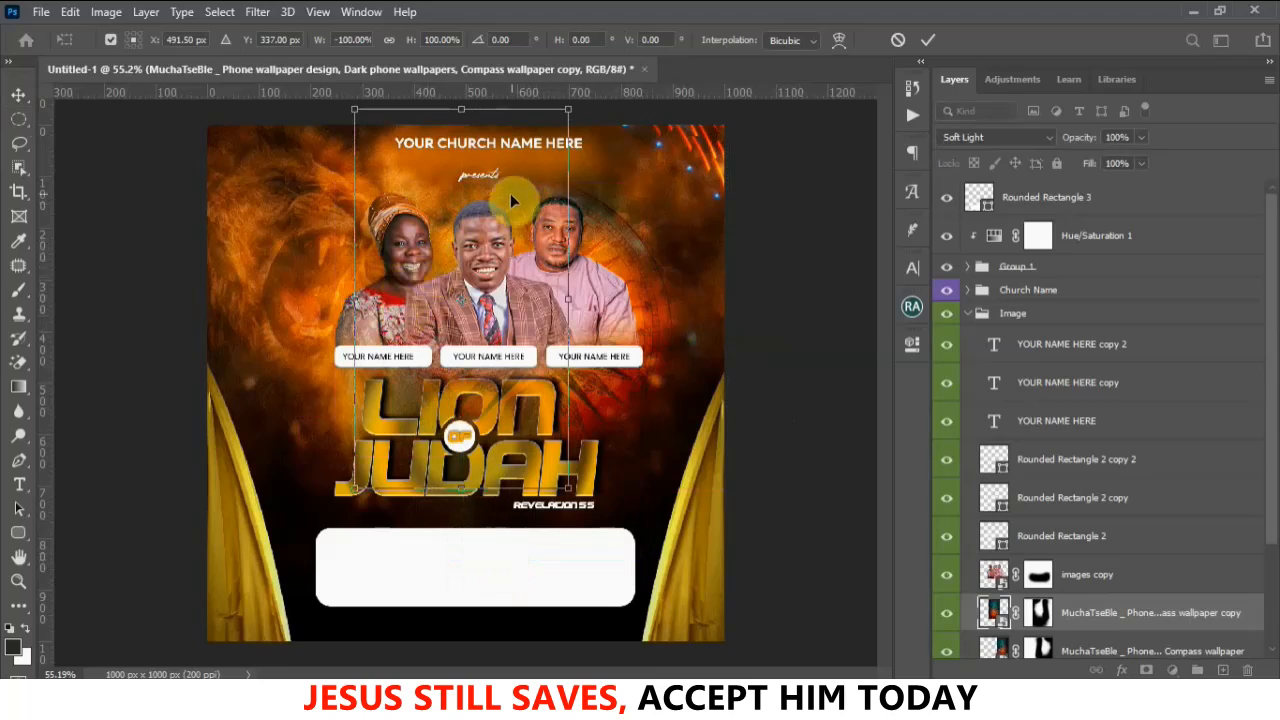
left_click_drag(508, 197, 431, 199)
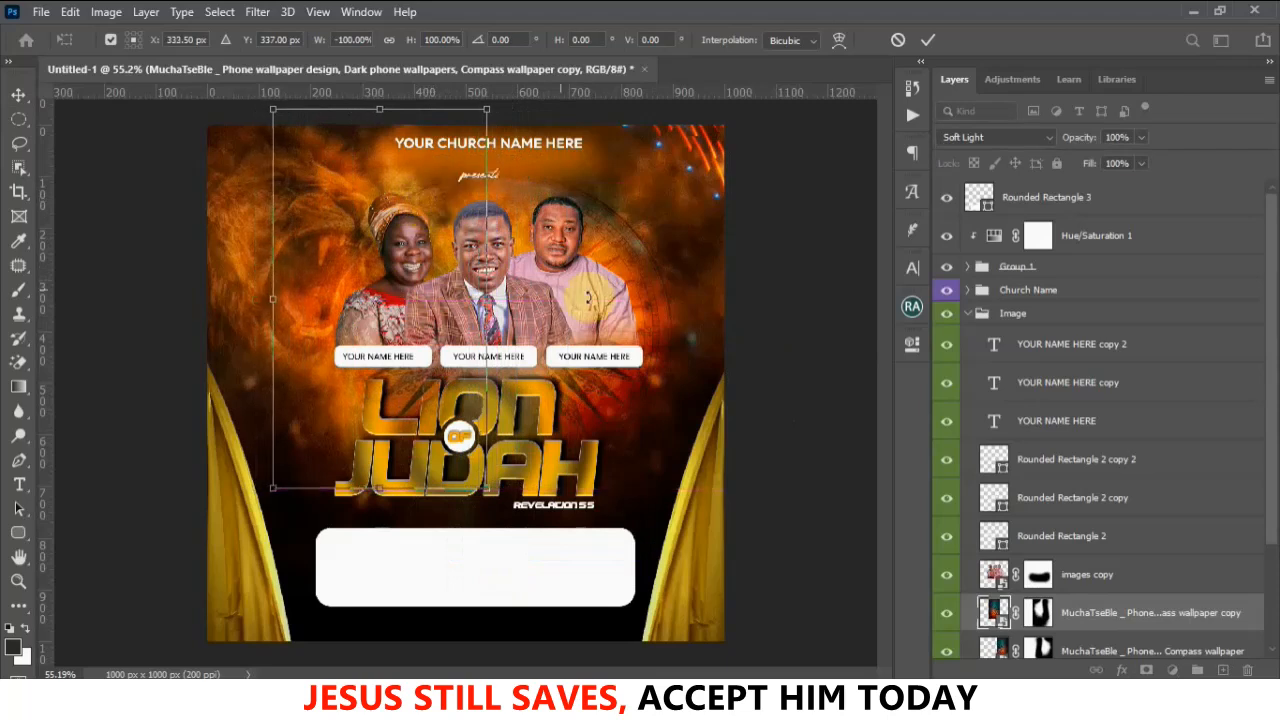
left_click(925, 42)
left_click(567, 316)
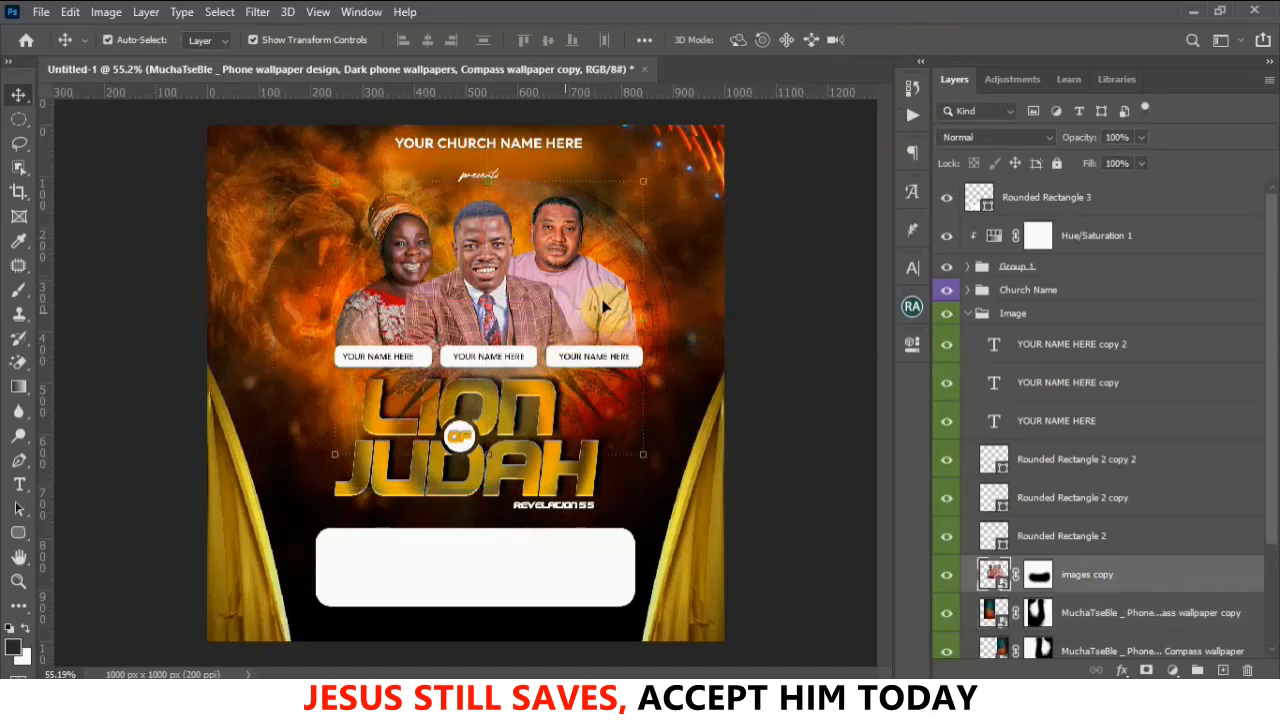
left_click_drag(669, 306, 658, 313)
left_click(766, 357)
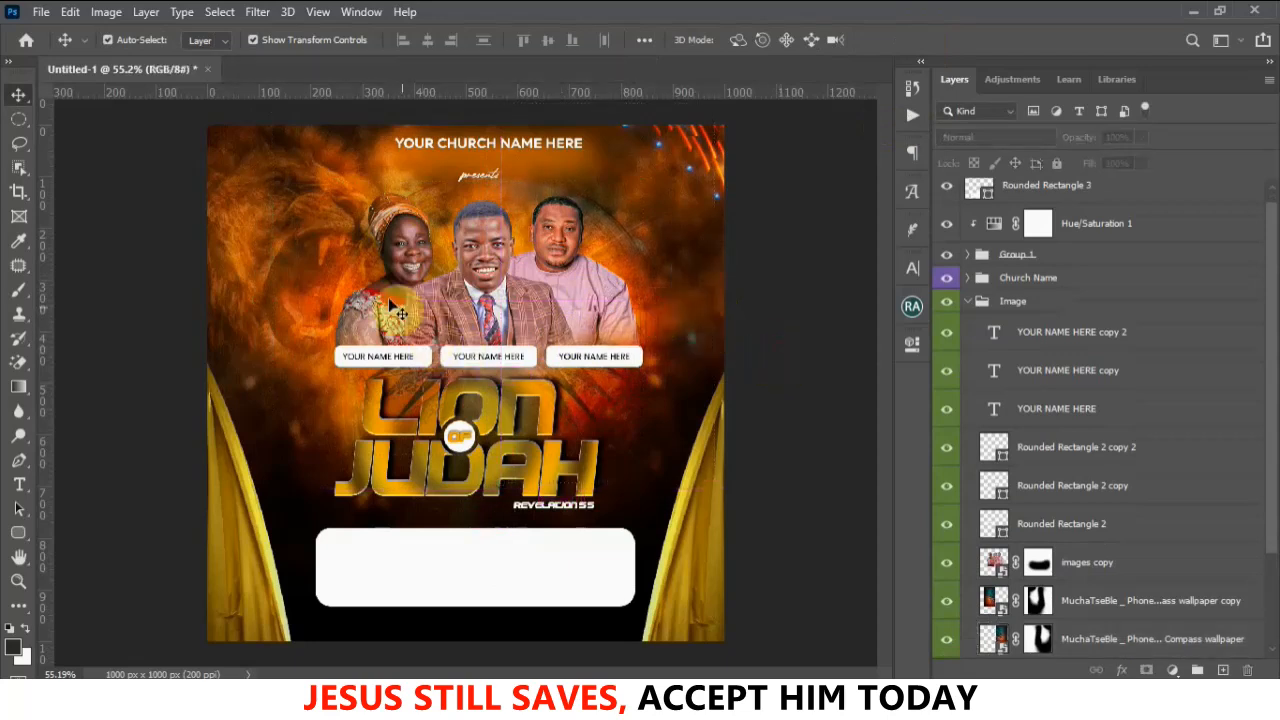
Scale the lion image in the Background group to about 75.6% and position it in the flyer's upper left, beside the woman
left_click(308, 266)
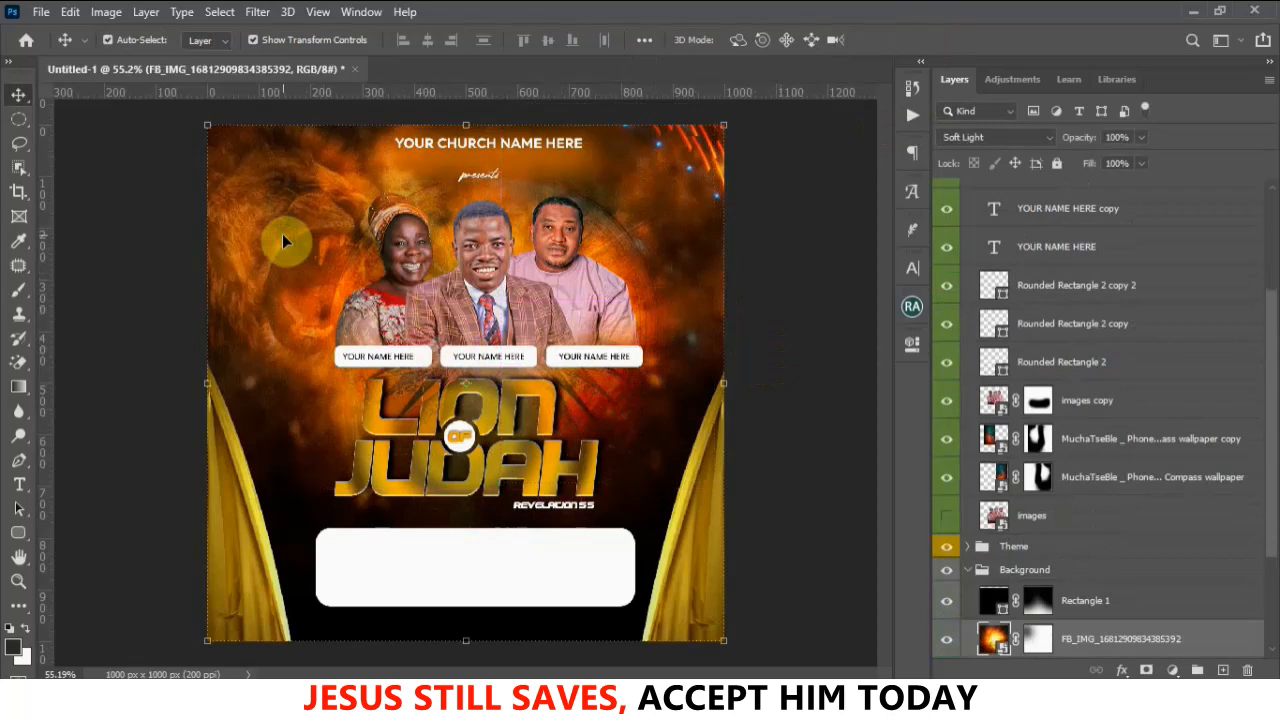
scroll(1010, 585, "down", 1)
left_click(1024, 641)
left_click_drag(293, 239, 254, 176)
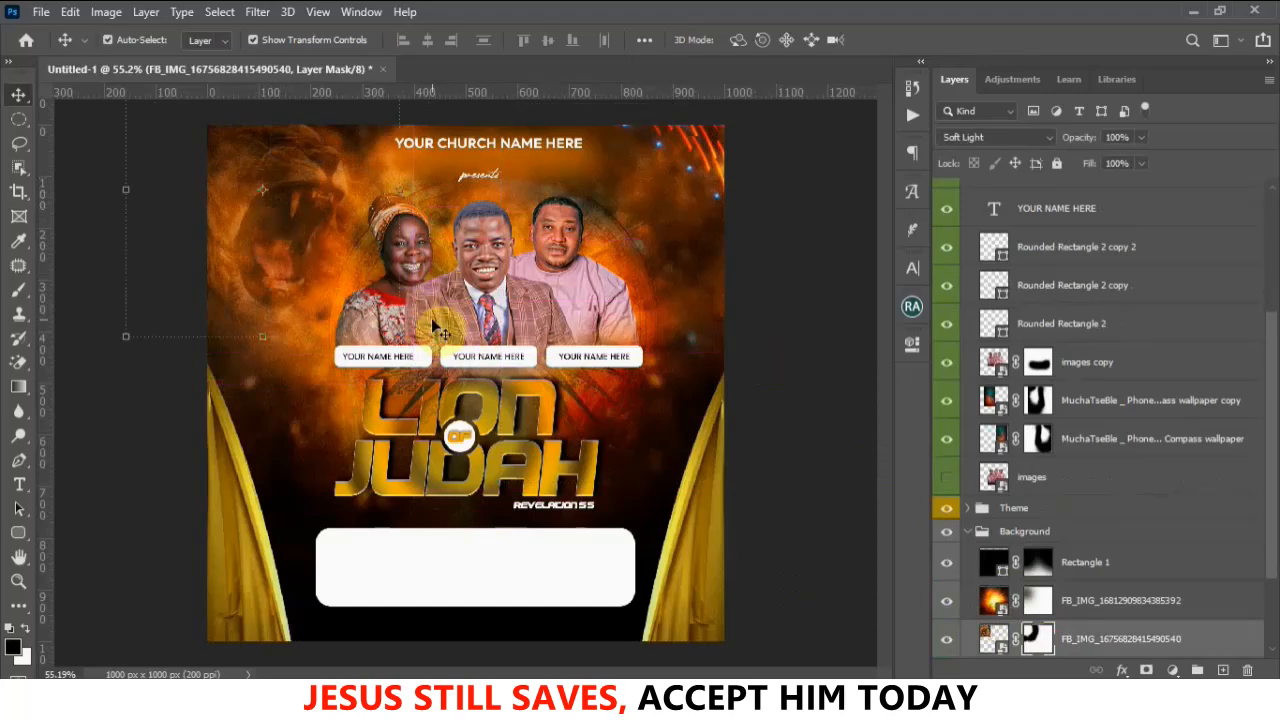
left_click_drag(400, 338, 348, 257)
left_click_drag(247, 175, 294, 263)
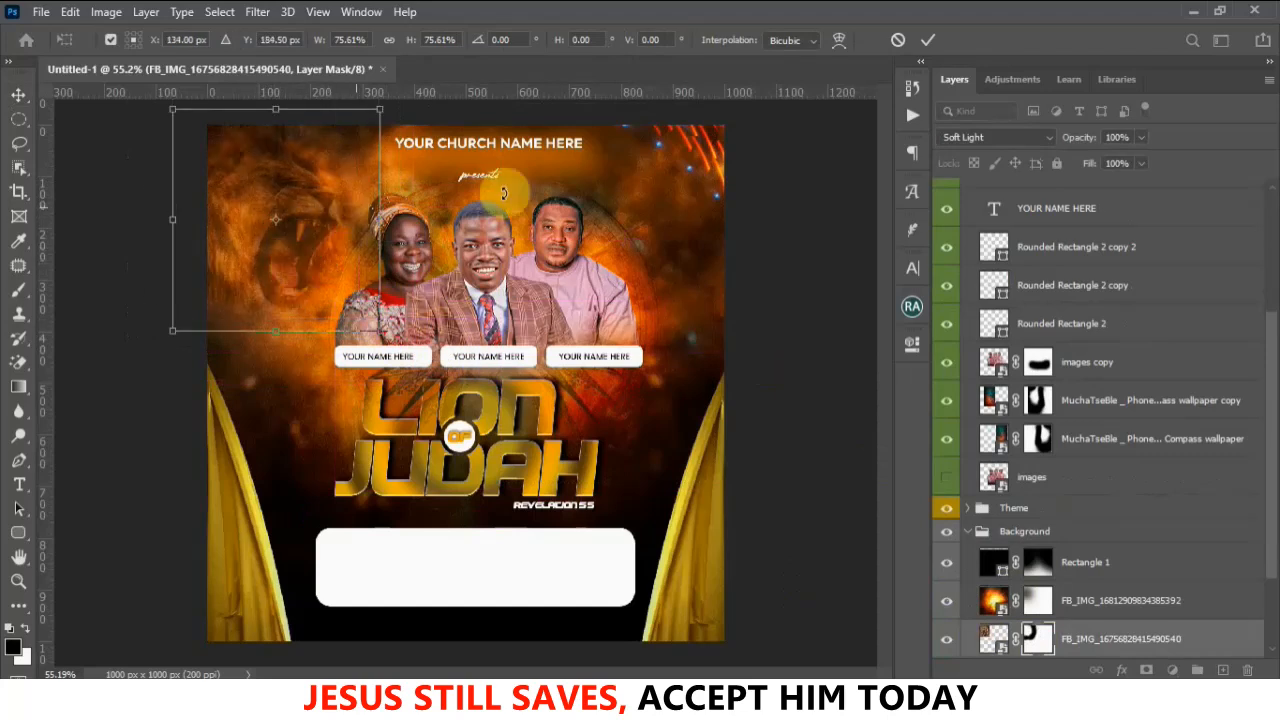
left_click(928, 40)
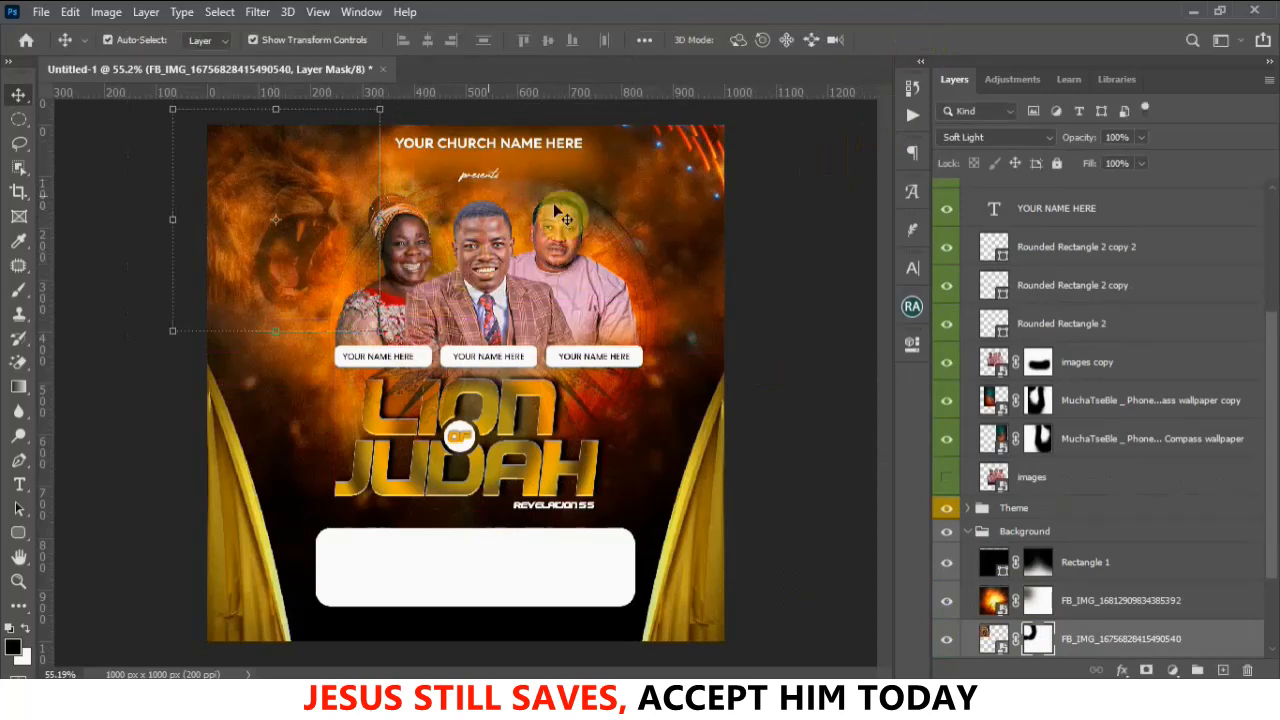
left_click(777, 414)
Nudge the compass wallpaper copy slightly further left behind the speakers
left_click(357, 271)
key("Left")
key("Left")
key("Left")
key("Left")
key("Left")
key("Left")
key("Left")
key("Left")
key("Left")
key("Left")
key("Left")
key("Left")
key("Left")
key("Left")
key("Left")
key("Left")
key("Left")
key("Left")
key("Left")
key("Left")
key("Left")
key("Left")
key("Left")
key("Left")
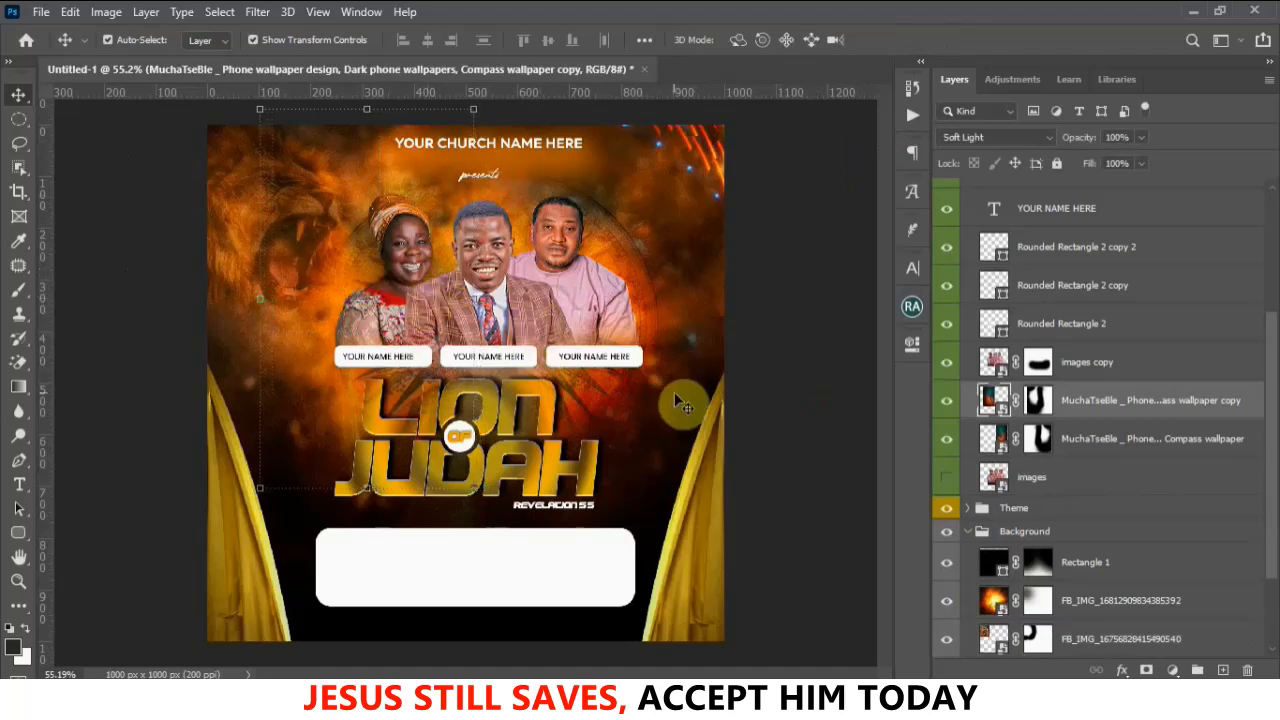
left_click(835, 420)
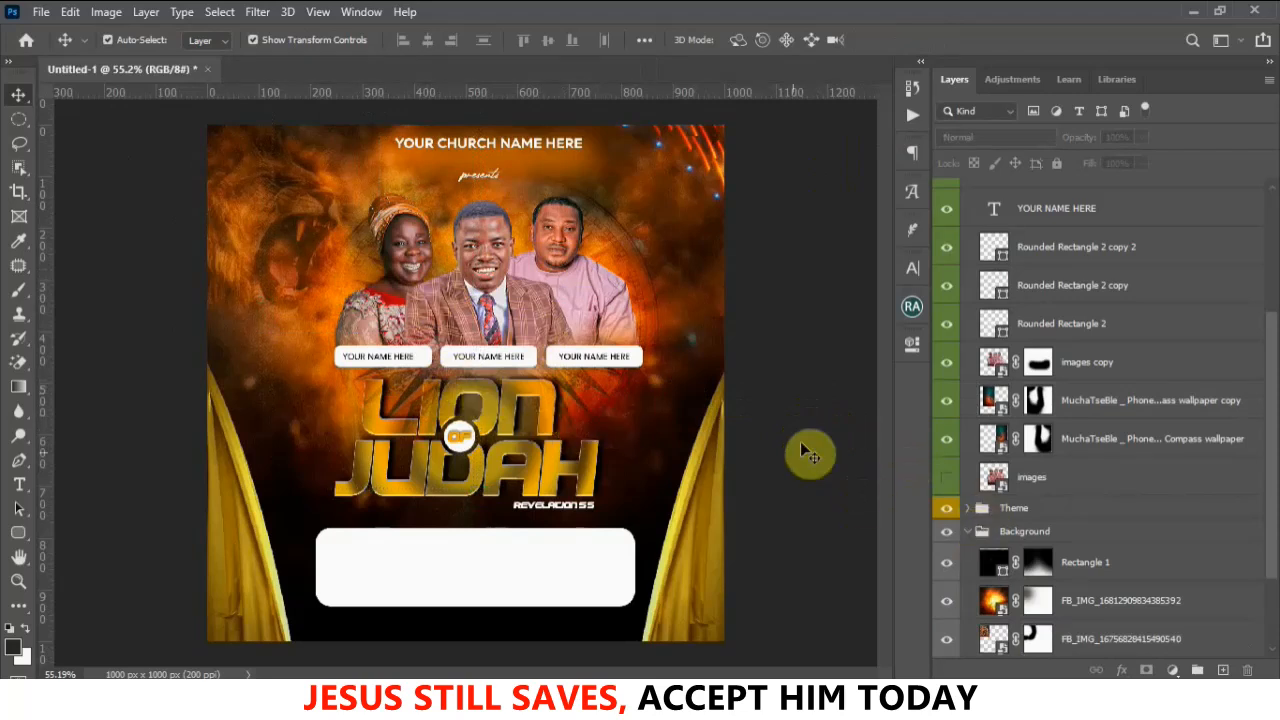
Collapse the Background and Image layer groups
scroll(1010, 465, "down", 1)
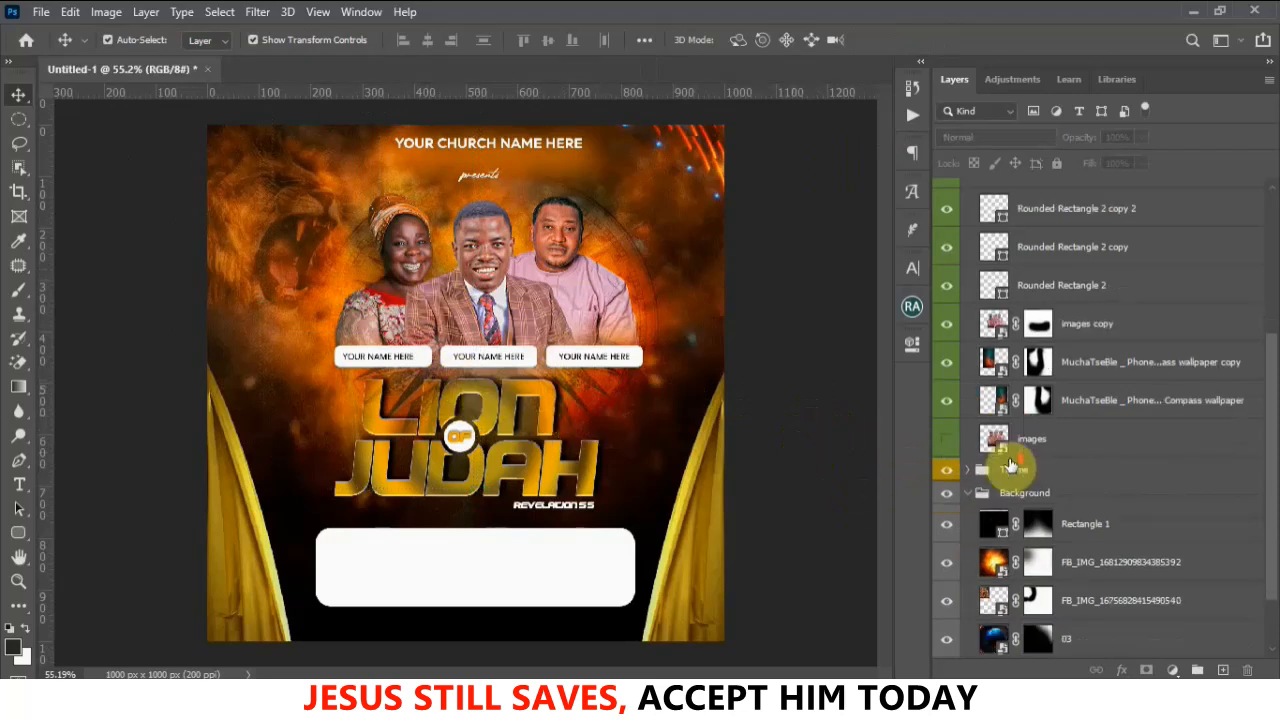
left_click(966, 492)
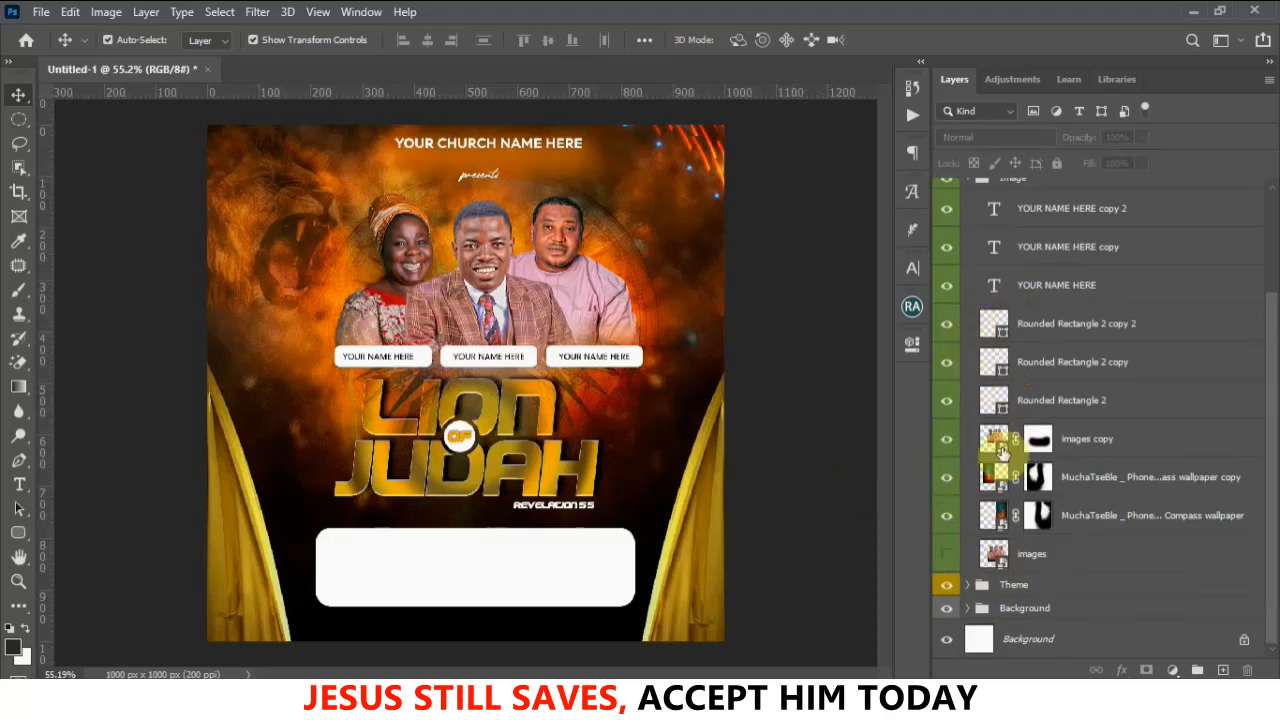
scroll(995, 460, "up", 2)
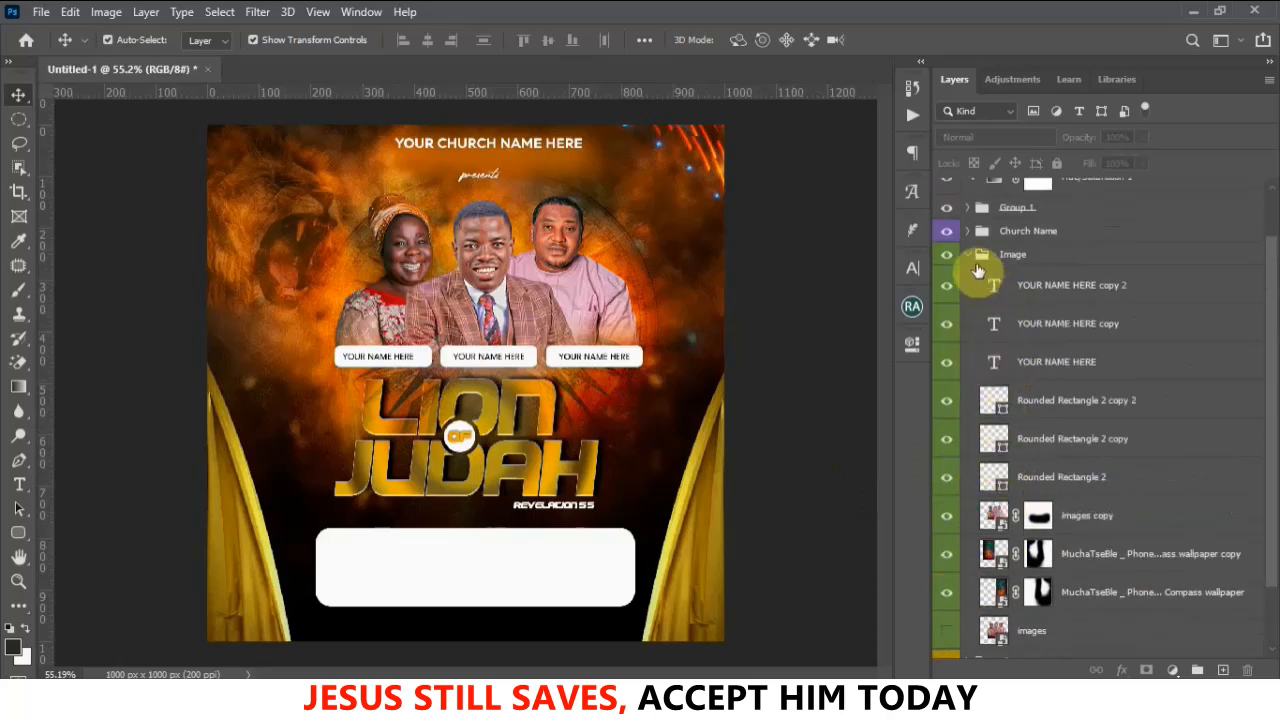
left_click(970, 255)
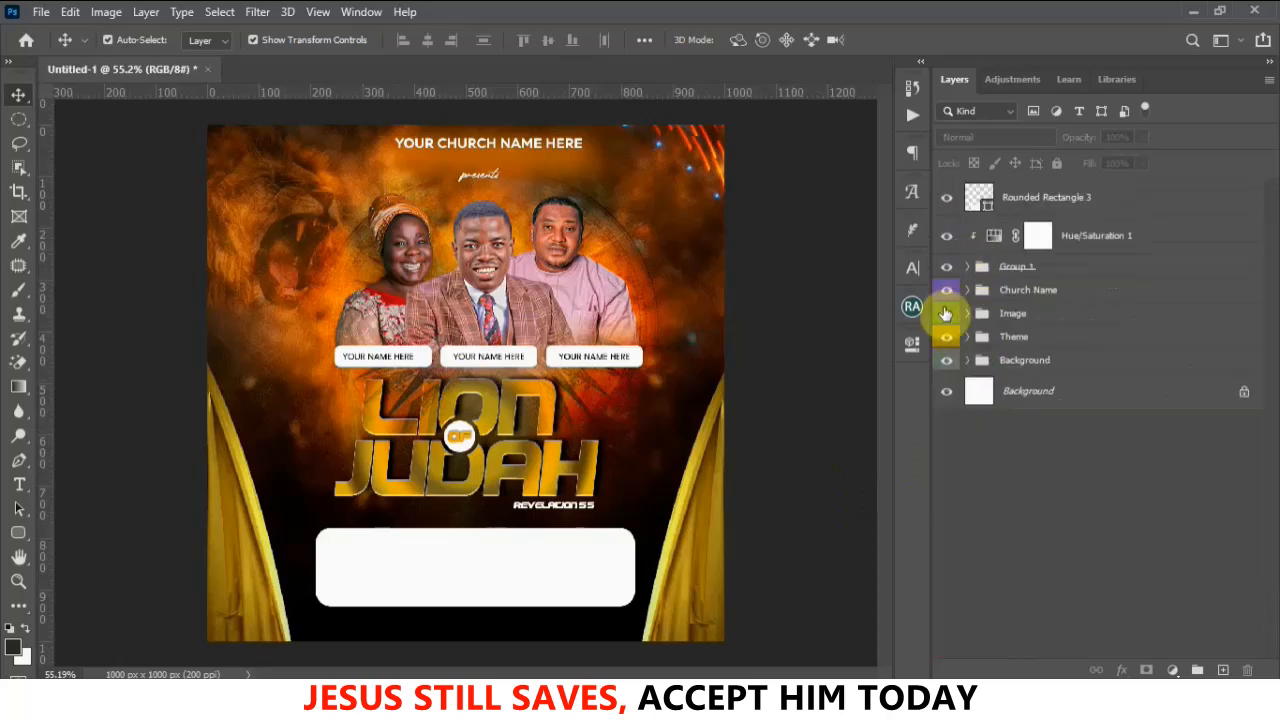
Toggle the Image group's visibility several times to compare the flyer with and without the speakers and compass texture
left_click(945, 315)
left_click(945, 315)
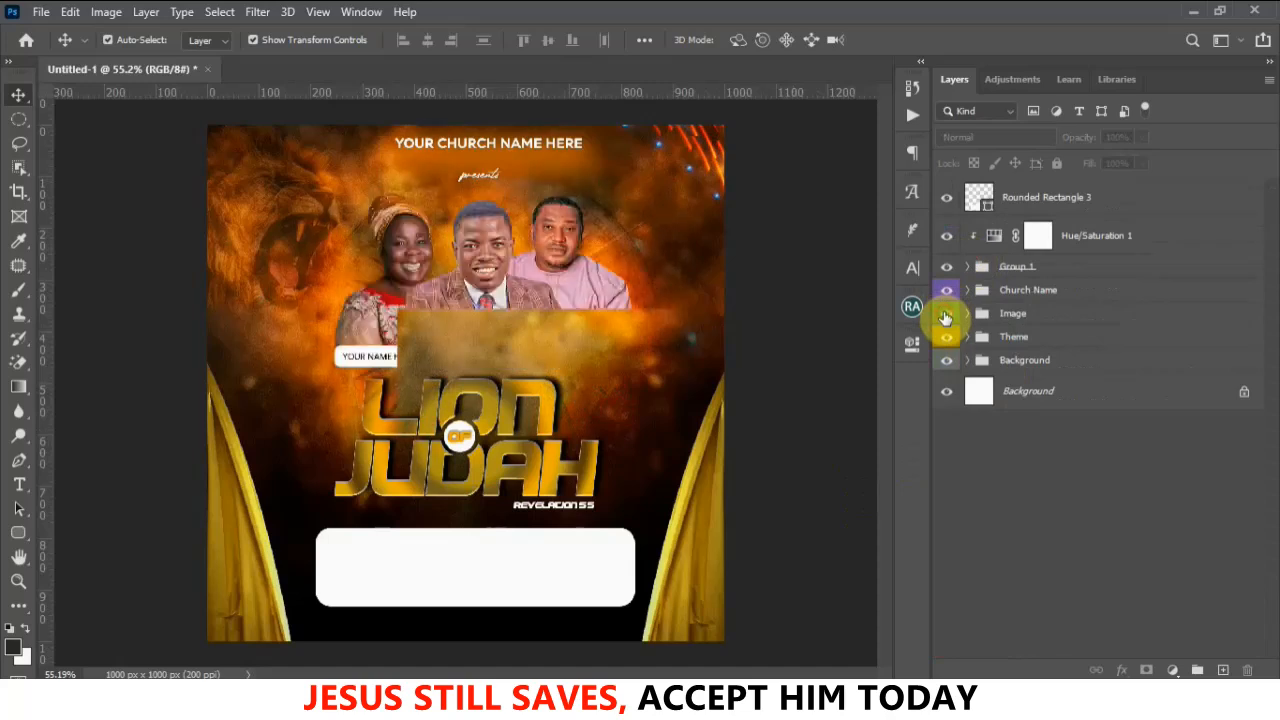
left_click(945, 315)
left_click(945, 315)
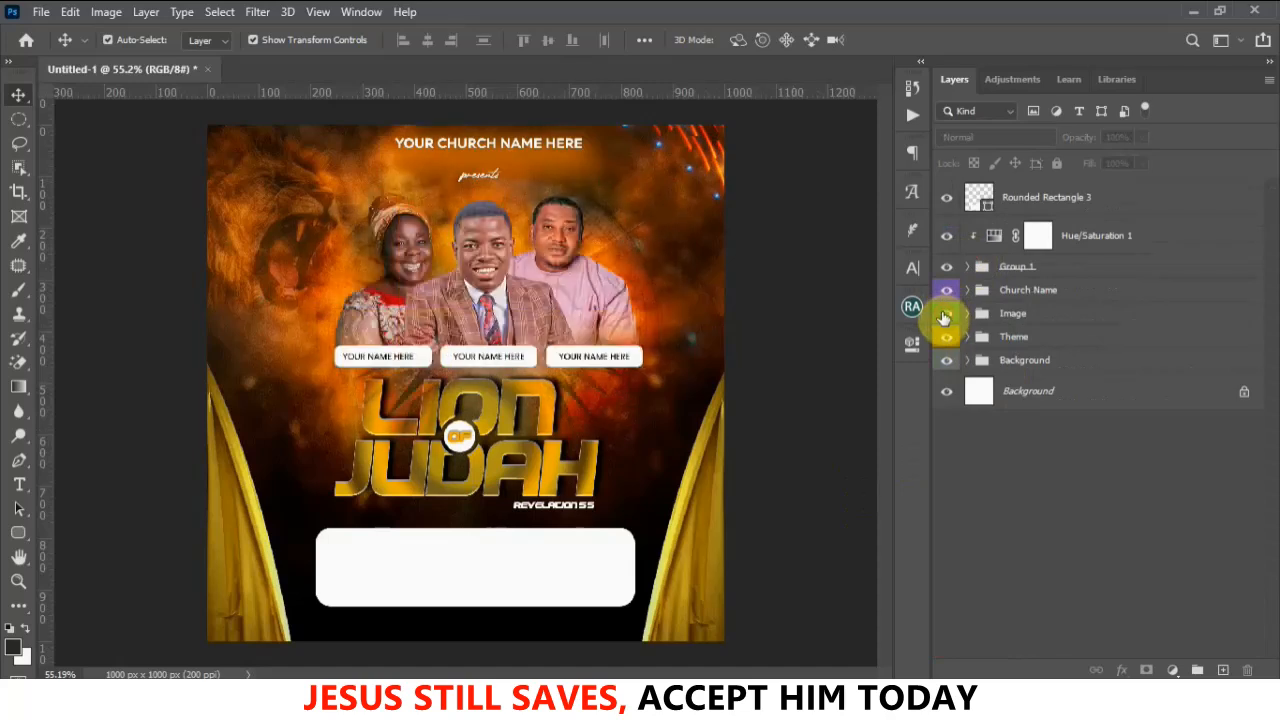
left_click(945, 315)
left_click(945, 315)
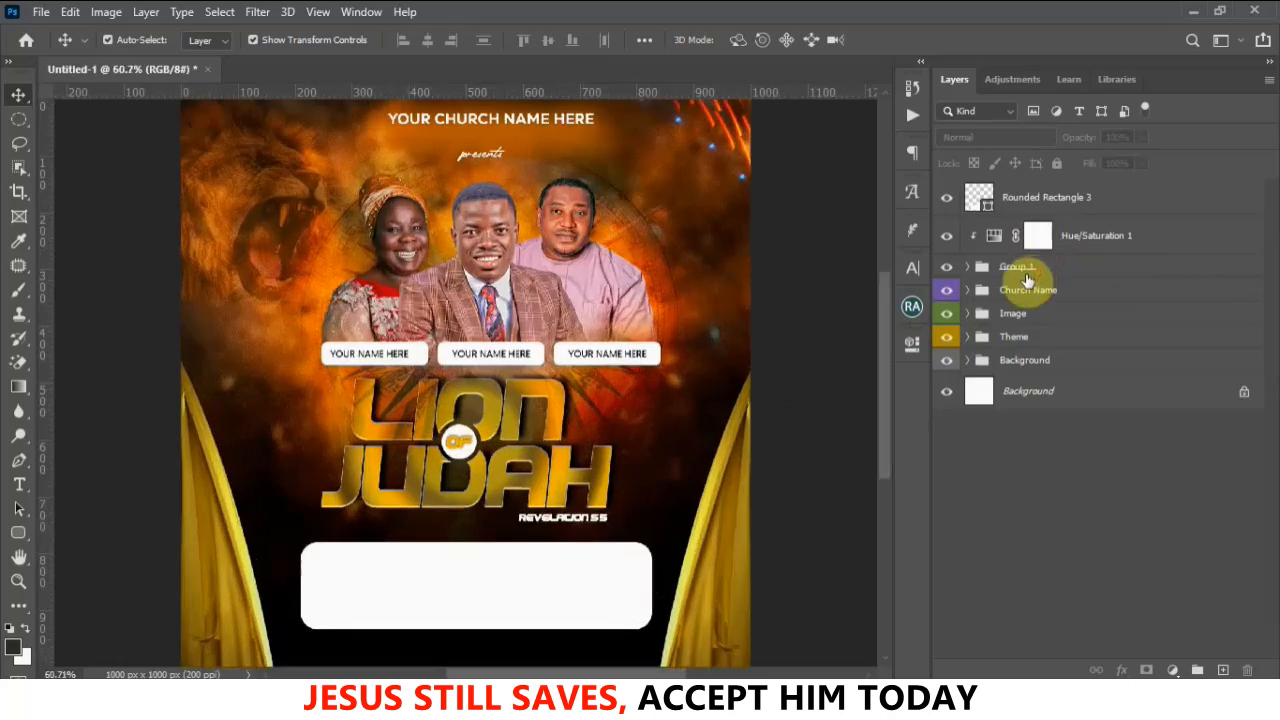
scroll(664, 394, "down", 1)
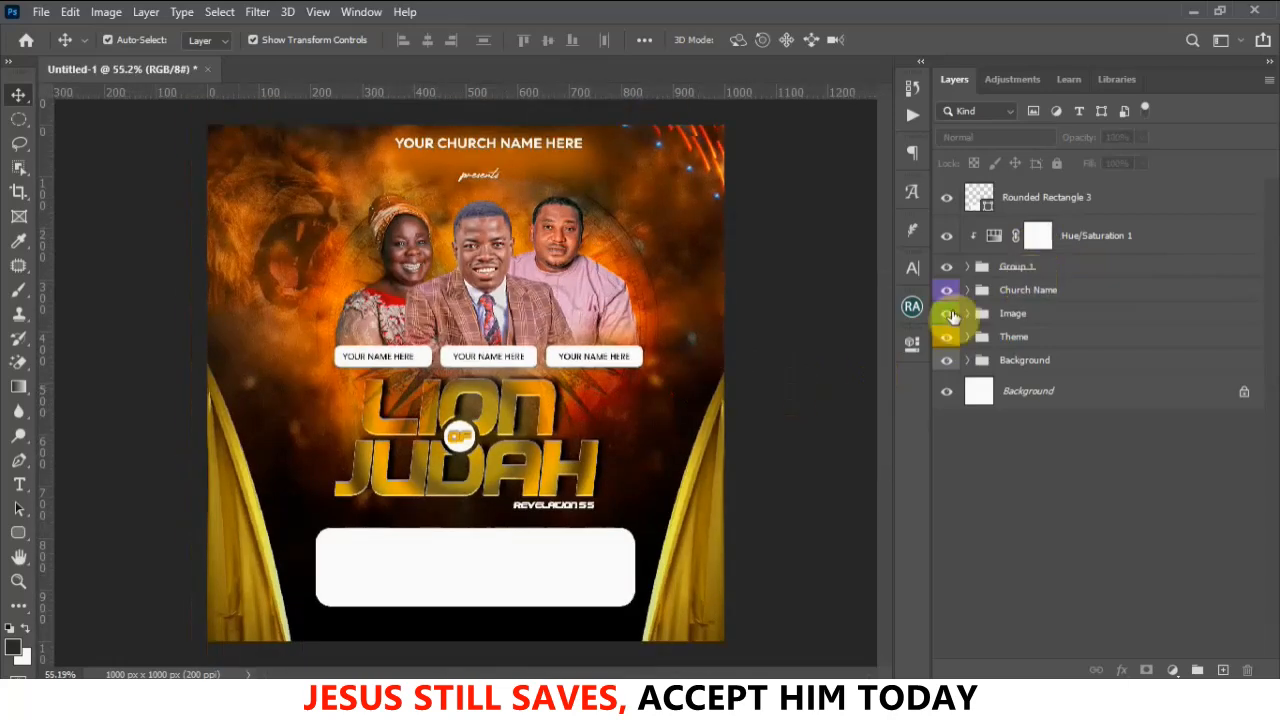
Move the Theme group into the Image group and expand the Image group
left_click_drag(1005, 341, 1004, 316)
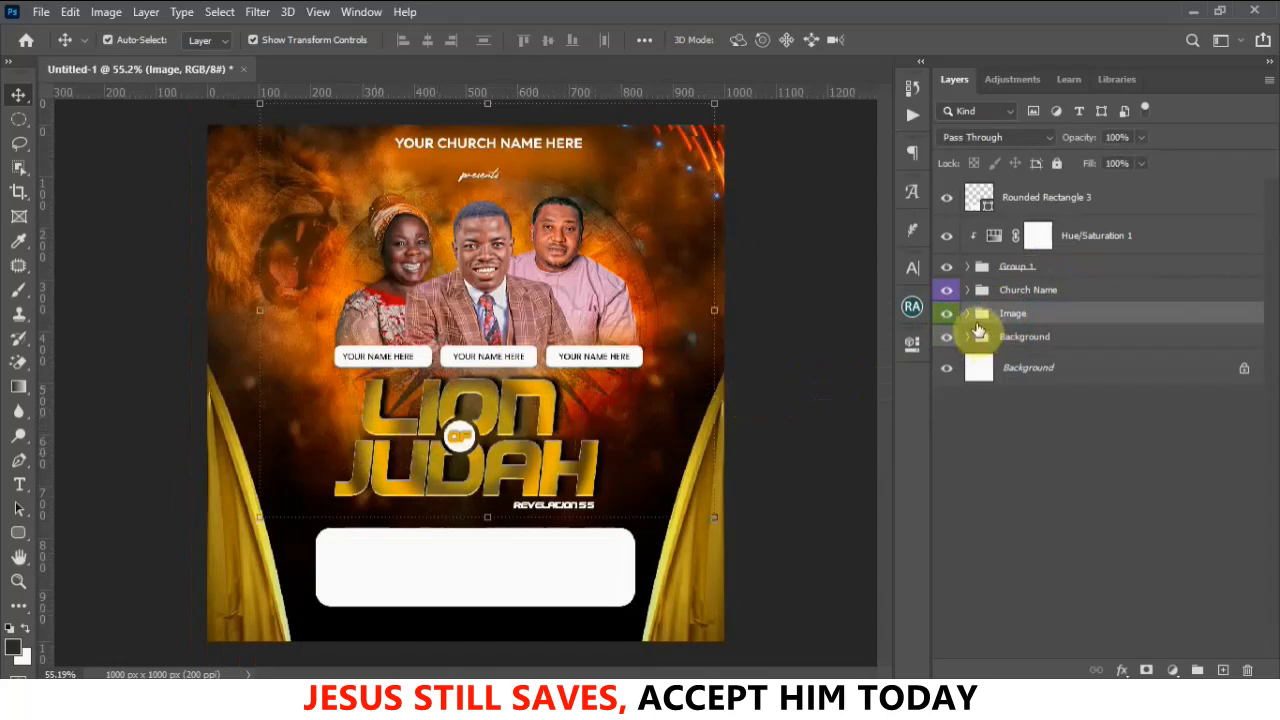
left_click(968, 314)
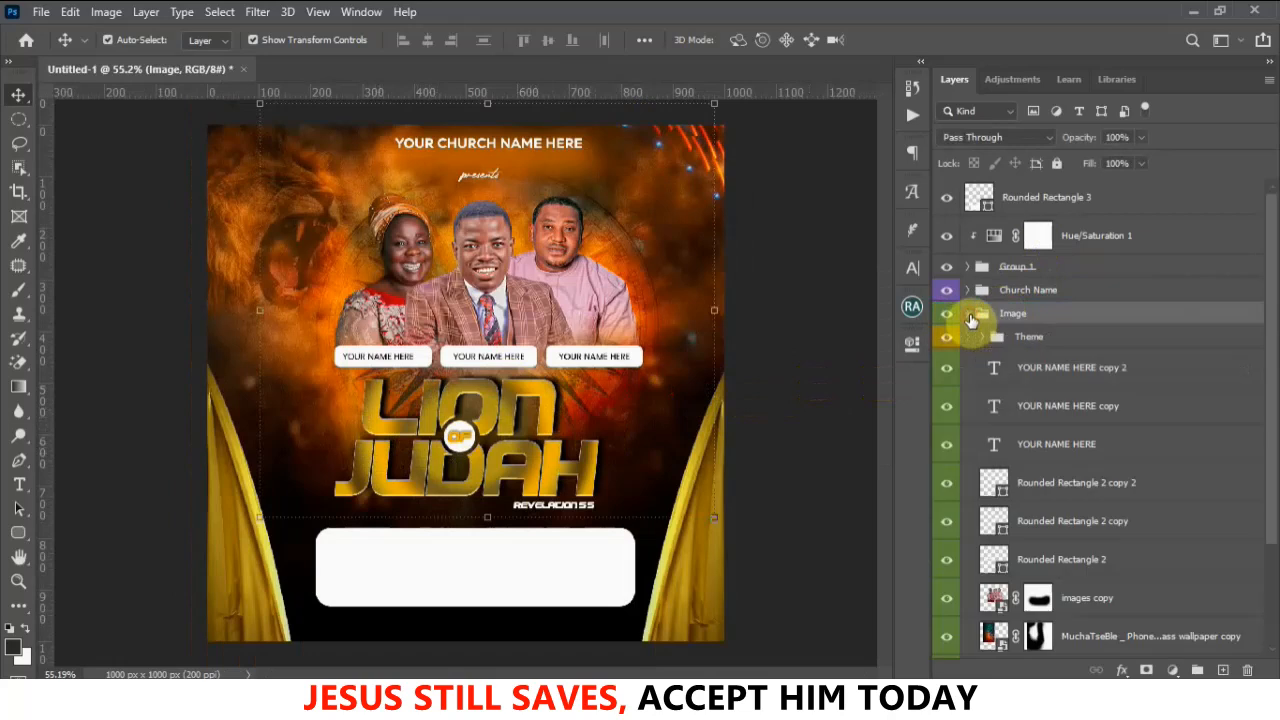
Paint black on the compass wallpaper copy's mask with a soft brush of up to 250 px, fading the texture around LION
left_click(1038, 633)
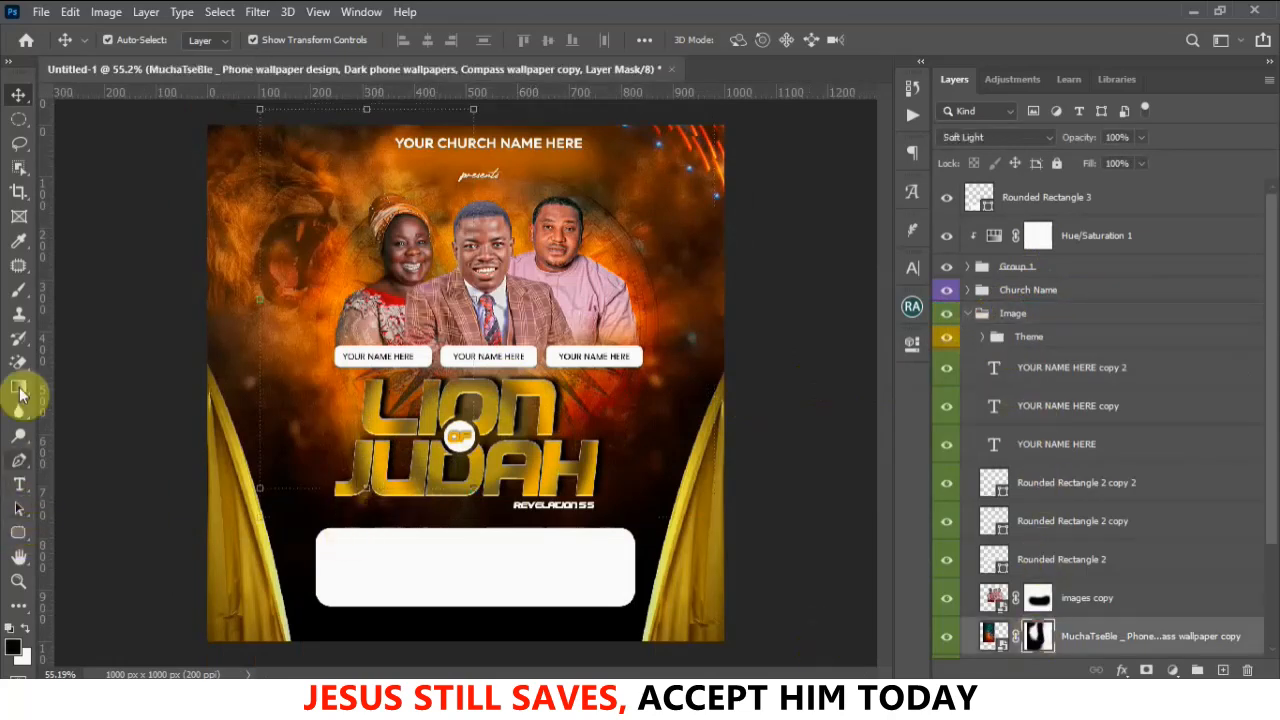
left_click(18, 290)
mouse_move(400, 430)
left_mouse_down()
mouse_move(446, 425)
mouse_move(394, 410)
mouse_move(414, 419)
mouse_move(392, 425)
mouse_move(391, 457)
mouse_move(383, 410)
left_mouse_up()
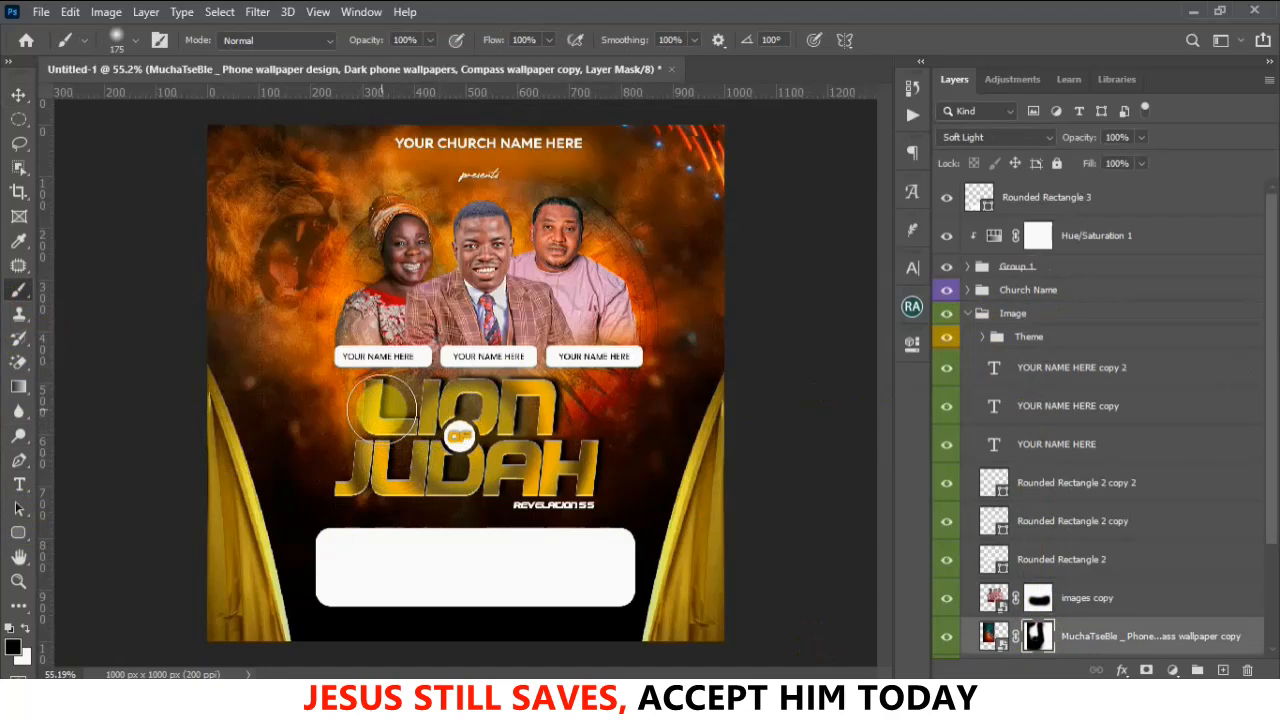
key("]")
key("]")
left_click(410, 372)
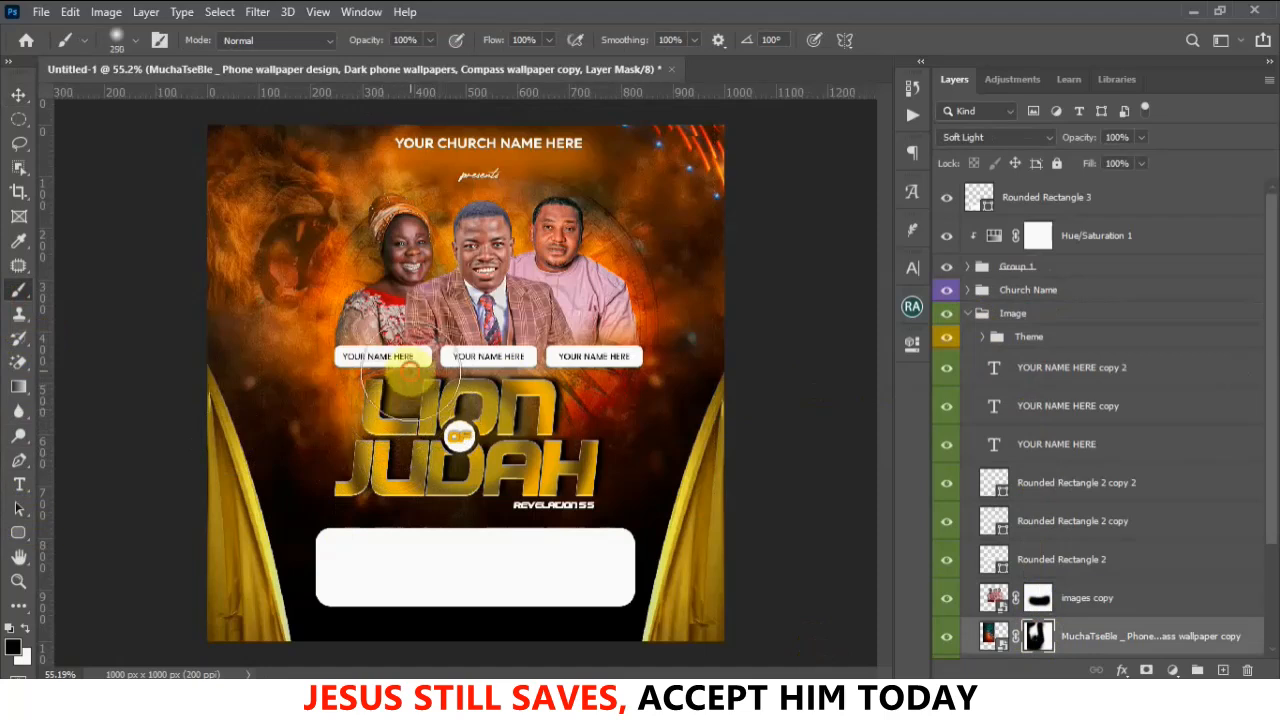
Paint black on the original compass wallpaper's mask to fade the texture beside the title's right side, and deselect the layer
scroll(1045, 612, "down", 1)
left_click(1038, 638)
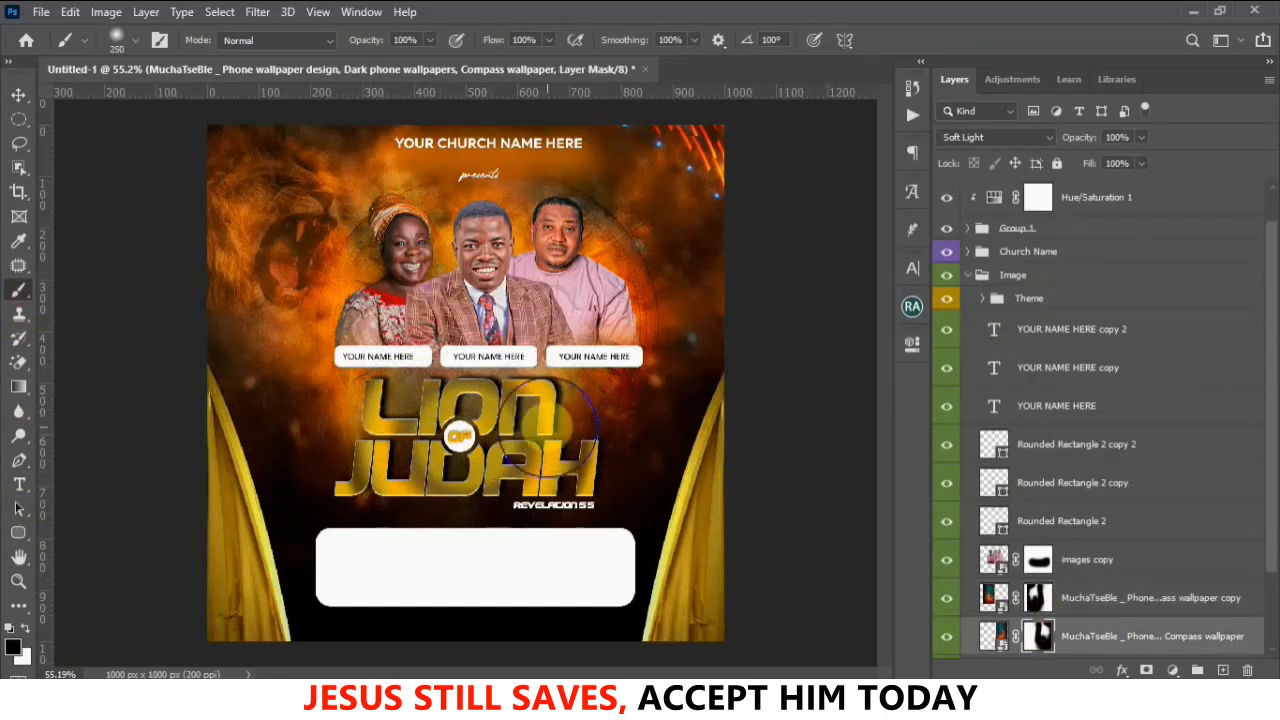
left_click(18, 94)
left_click(149, 306)
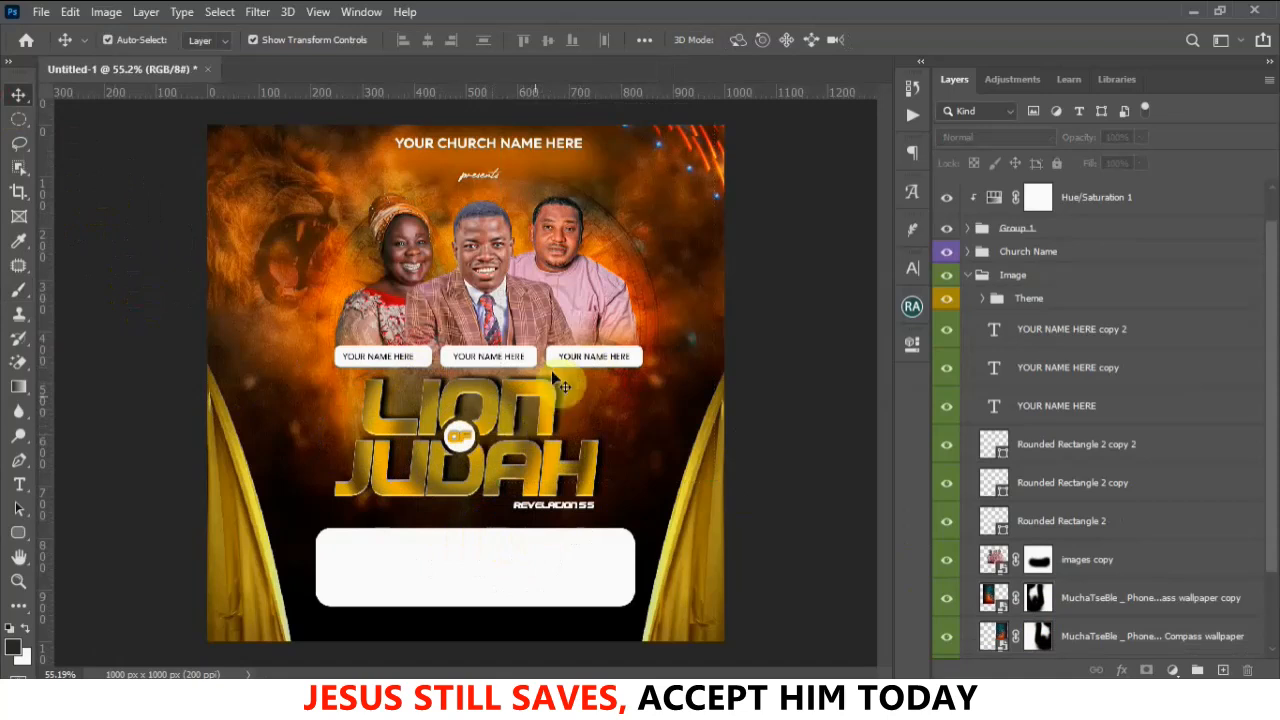
Select the white rounded details box below the title and collapse the Image group
left_click(555, 578)
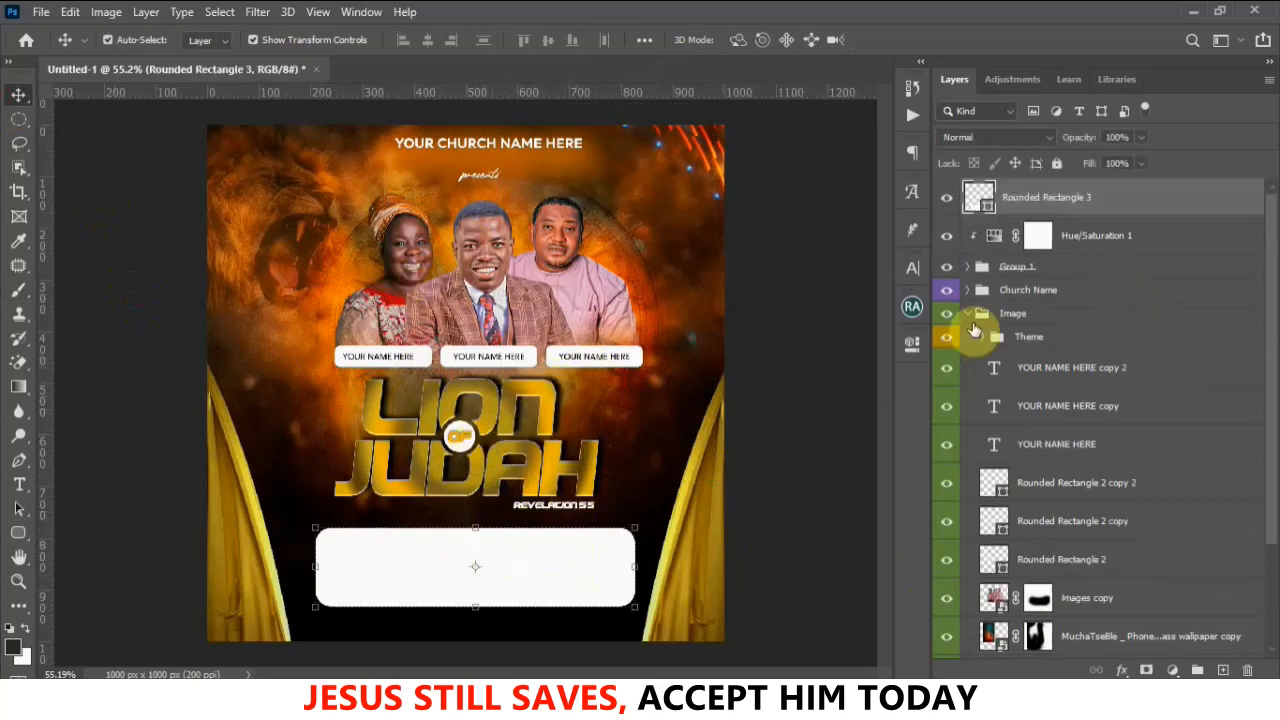
left_click(966, 314)
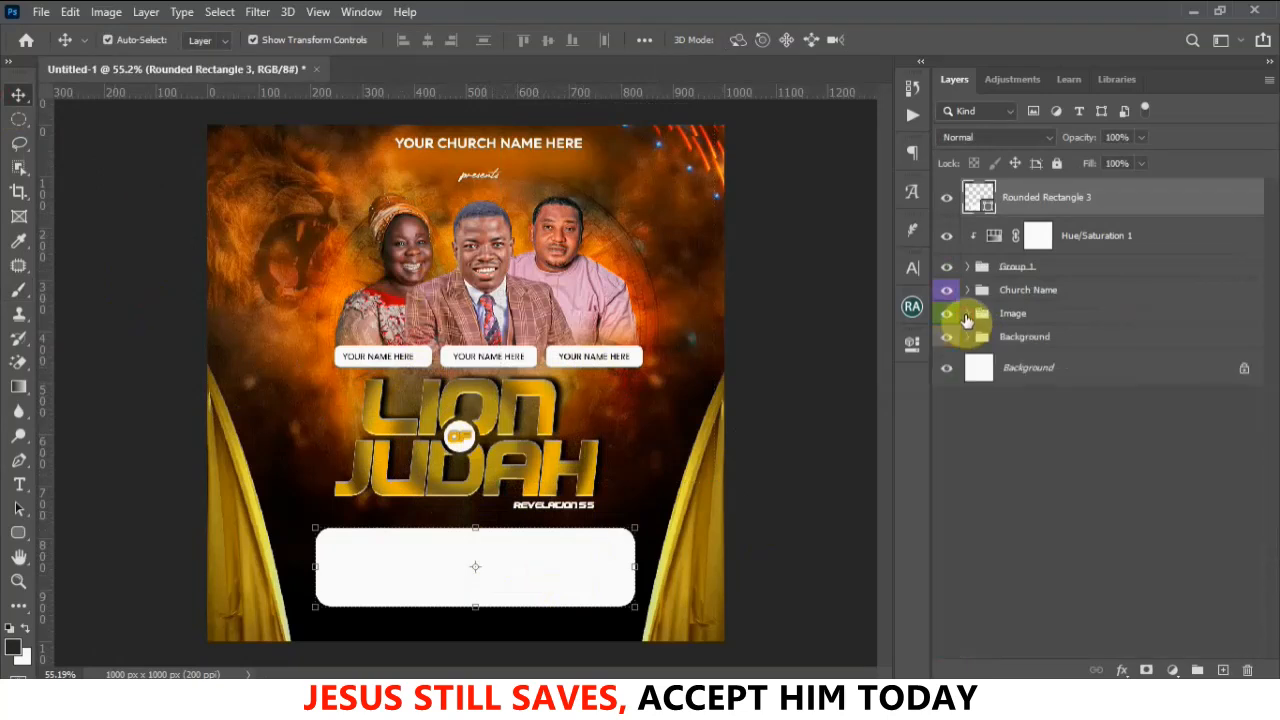
scroll(1012, 200, "up", 1)
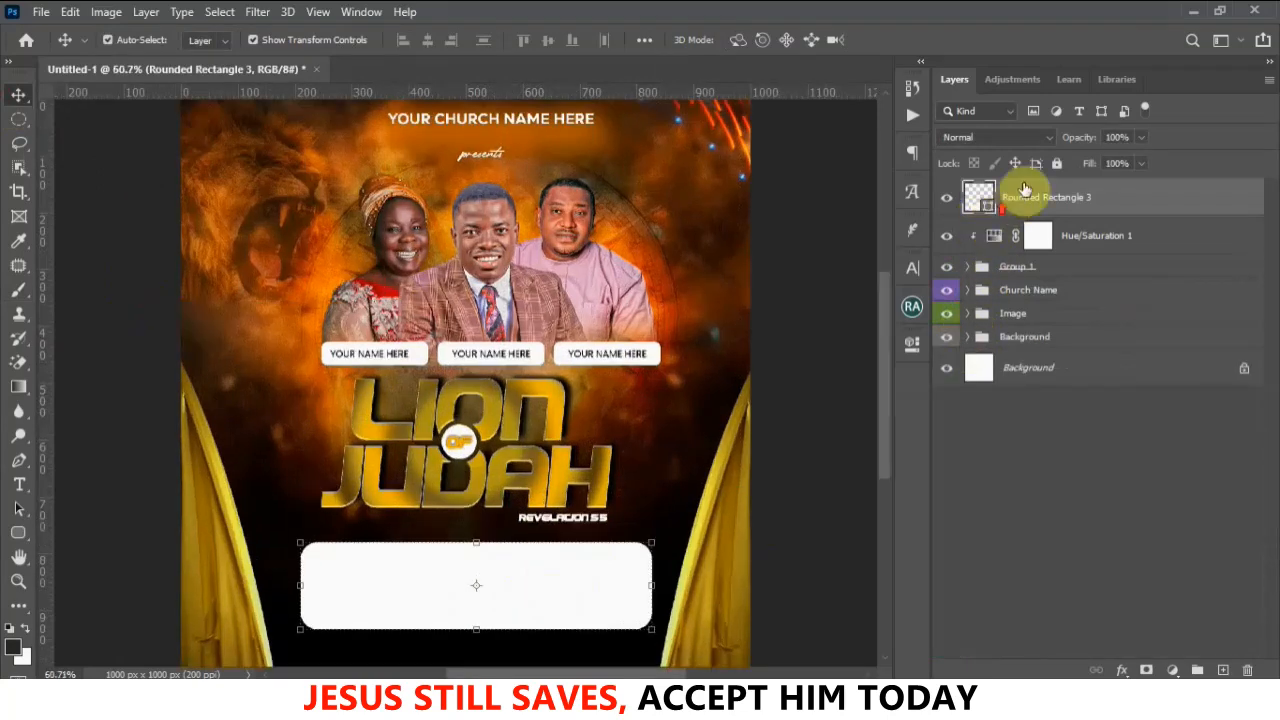
Place the paper effect calendar-and-clock icon from the New Items folder into the flyer
left_click(945, 200)
left_click(945, 200)
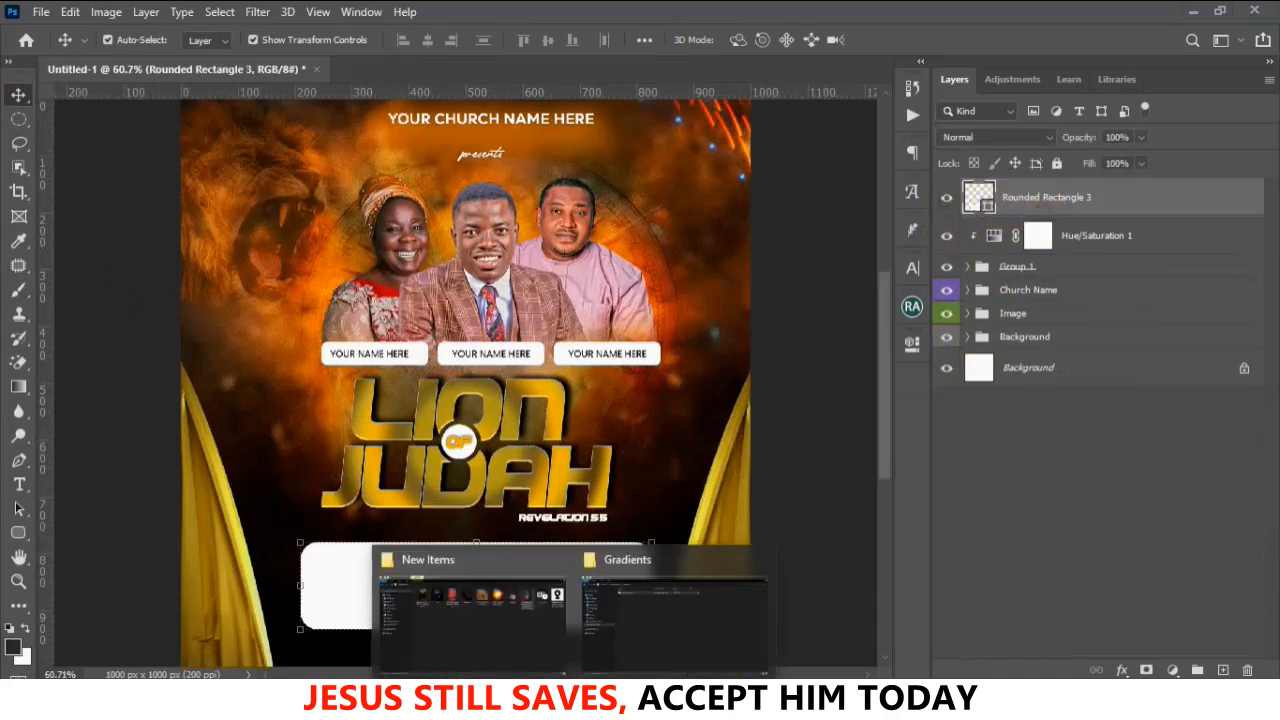
left_click(522, 623)
left_click(1080, 293)
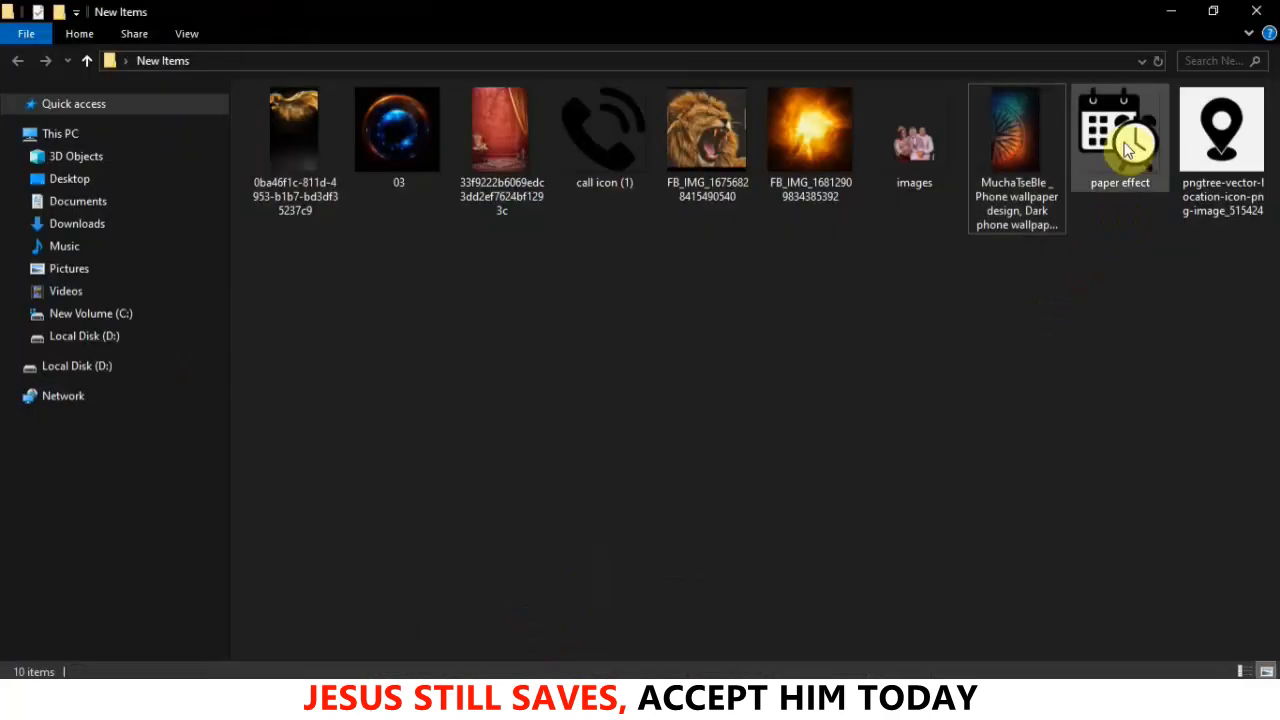
left_click_drag(1125, 140, 426, 586)
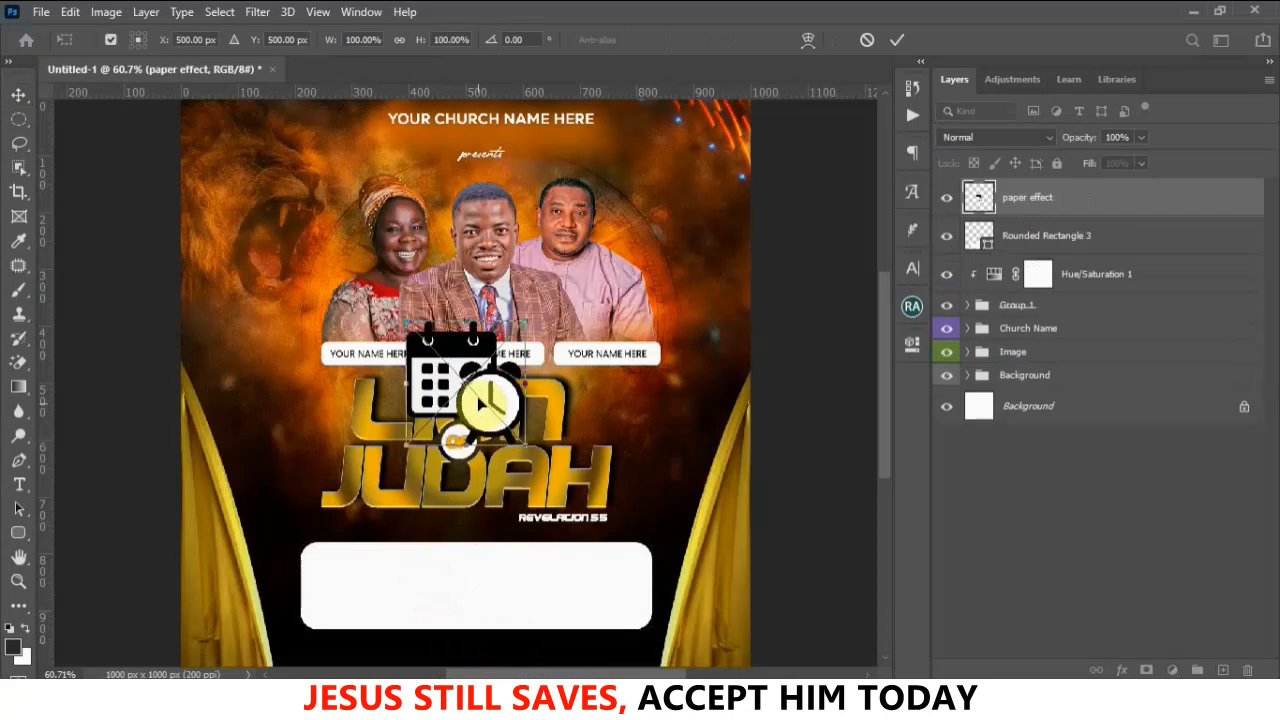
Shrink the placed calendar icon to about 21% and position it below the left end of JUDAH
left_click_drag(482, 403, 418, 586)
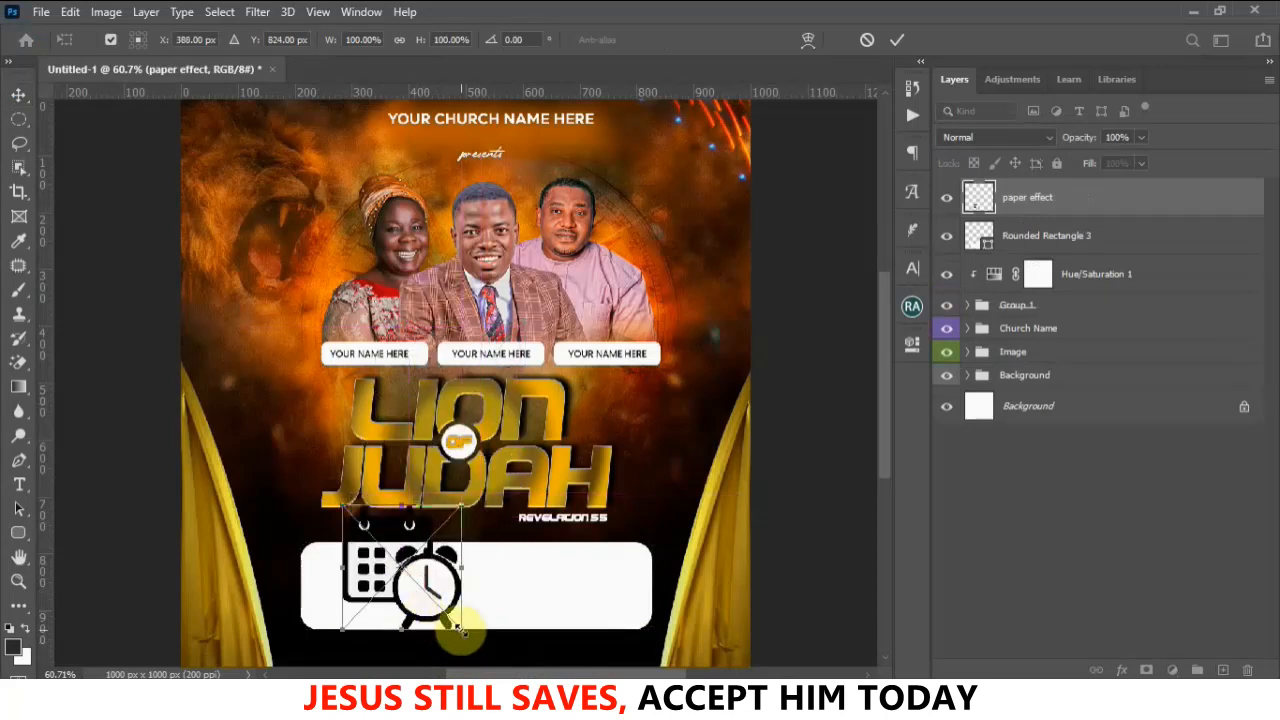
left_click_drag(462, 627, 328, 572)
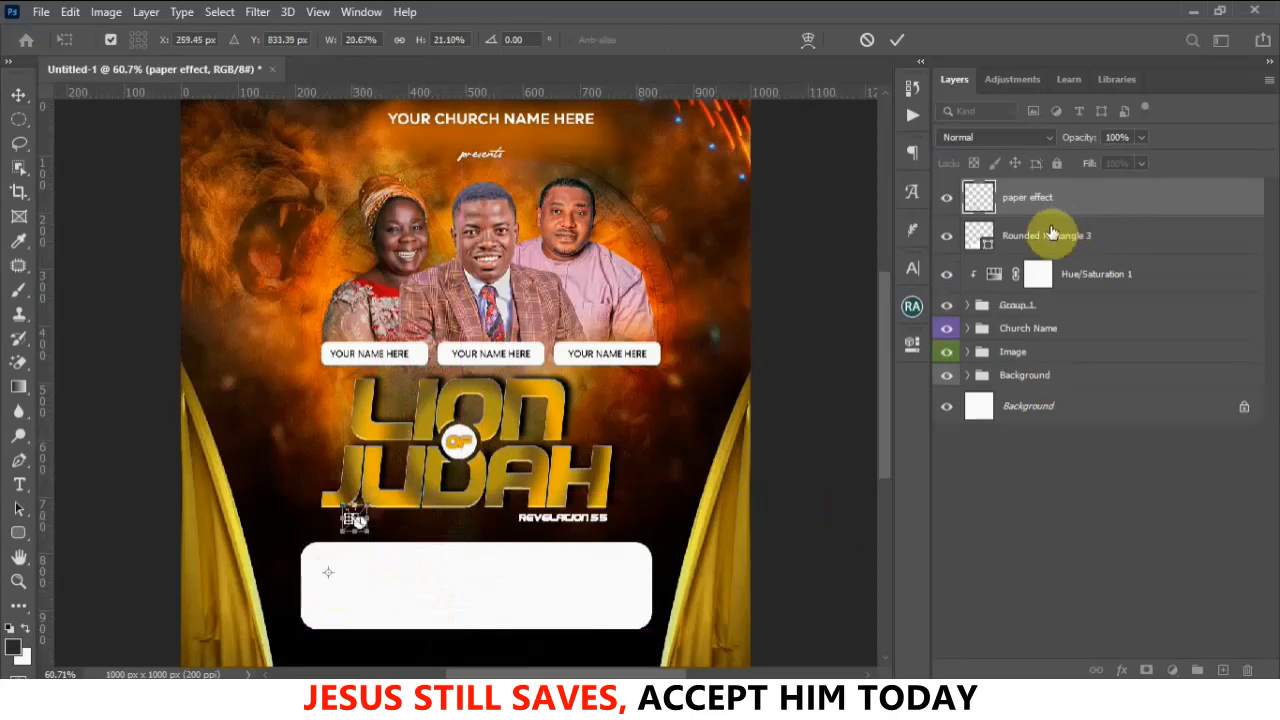
left_click(896, 46)
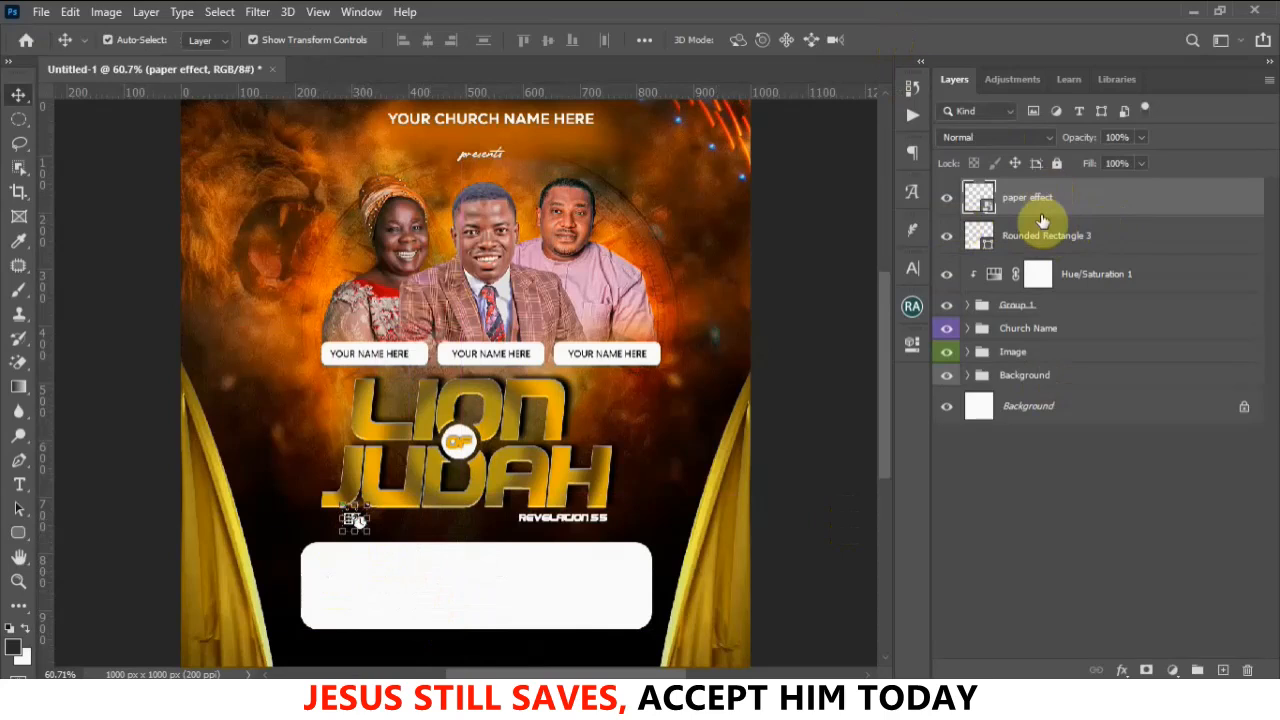
Move the calendar icon into the white details box near its left end and enlarge it to about 27%
scroll(356, 523, "up", 4)
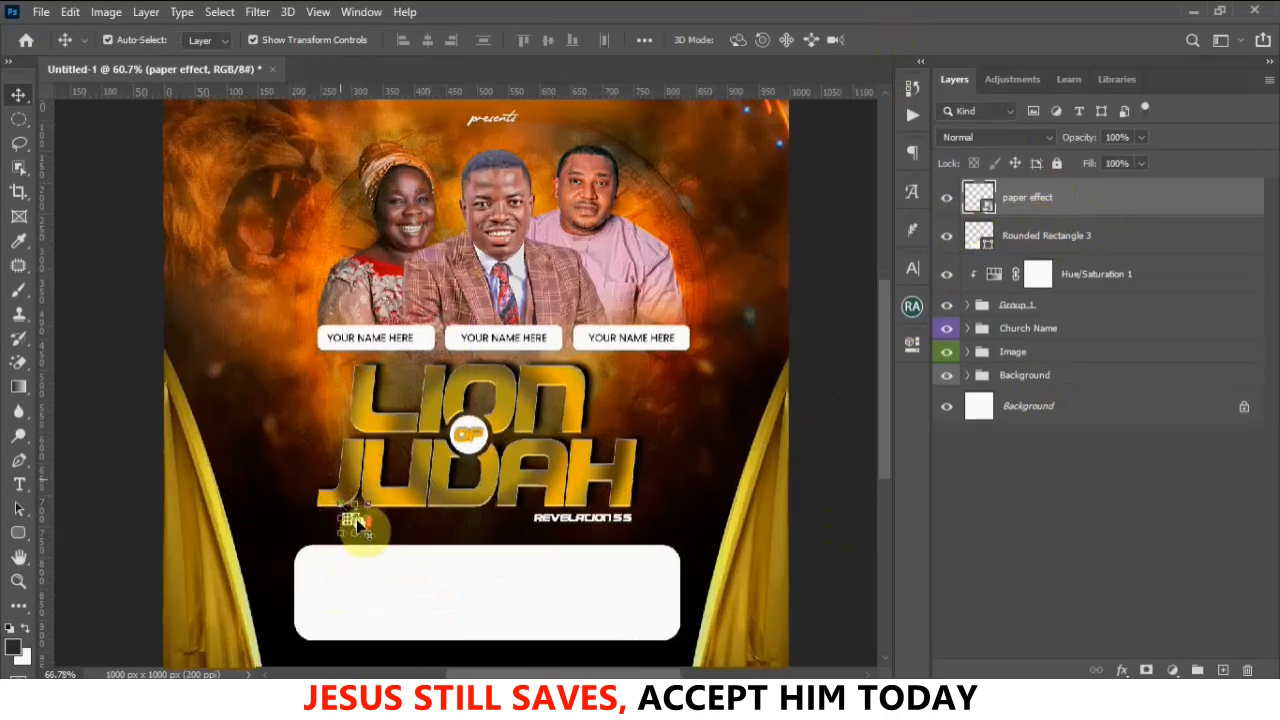
key("ctrl+t")
left_click_drag(349, 563, 337, 608)
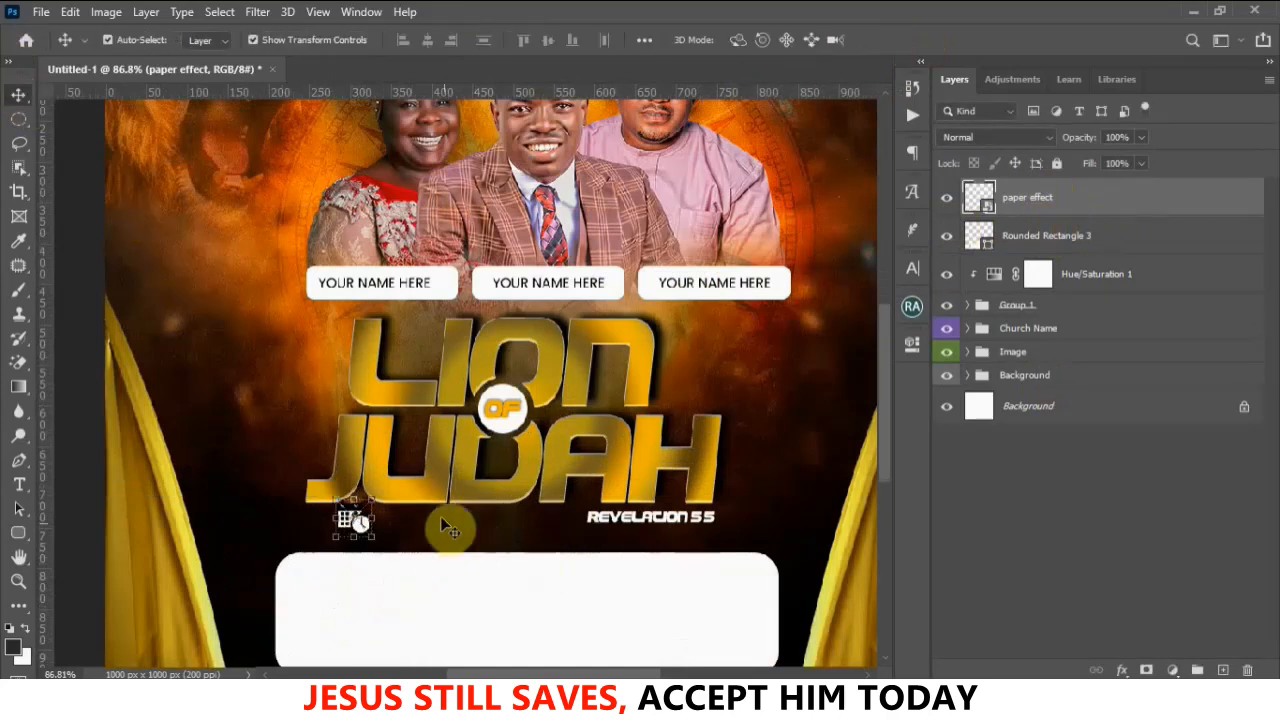
left_click(446, 518)
left_click(349, 519)
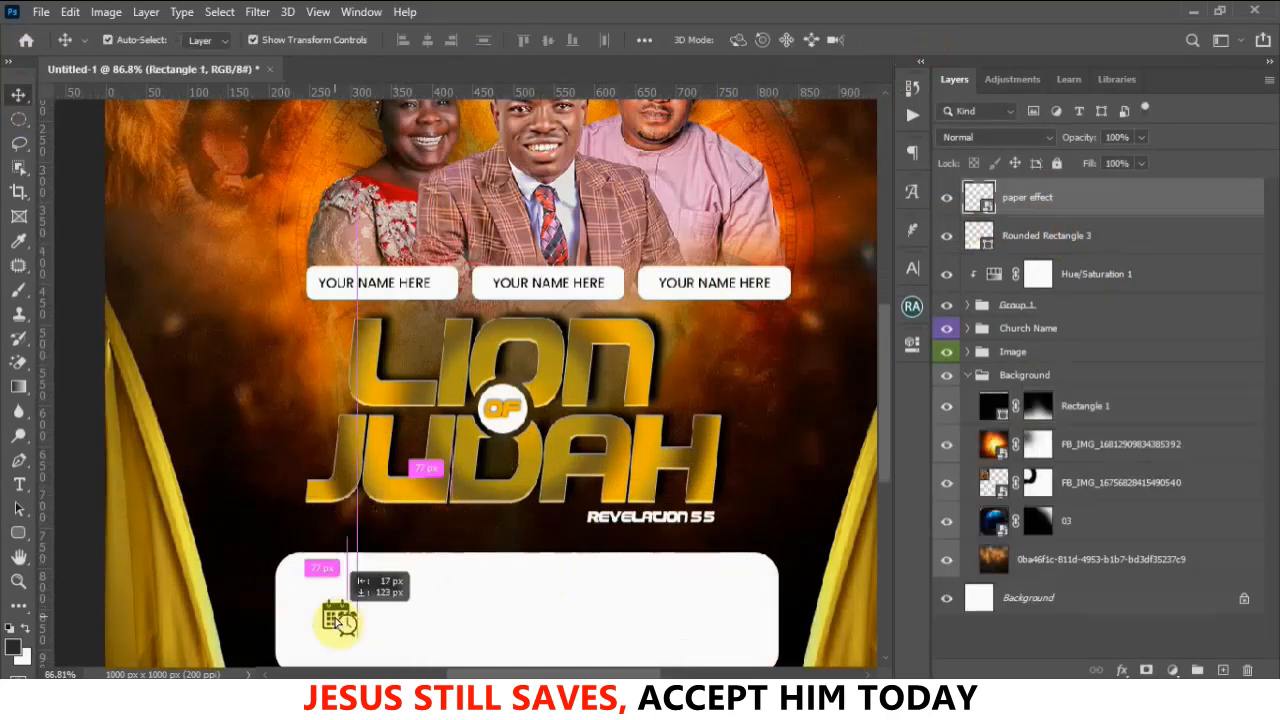
scroll(370, 605, "down", 1)
left_click_drag(359, 597, 367, 585)
left_click(899, 40)
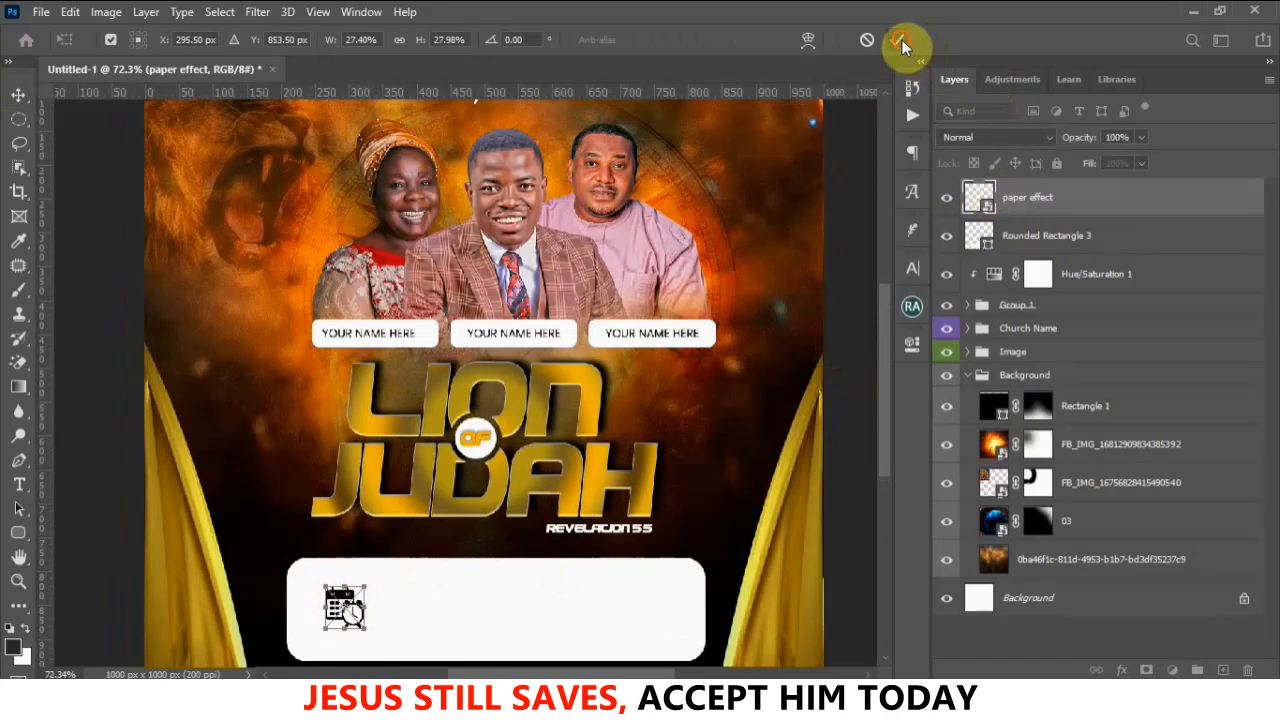
scroll(612, 400, "down", 1)
scroll(400, 614, "down", 1)
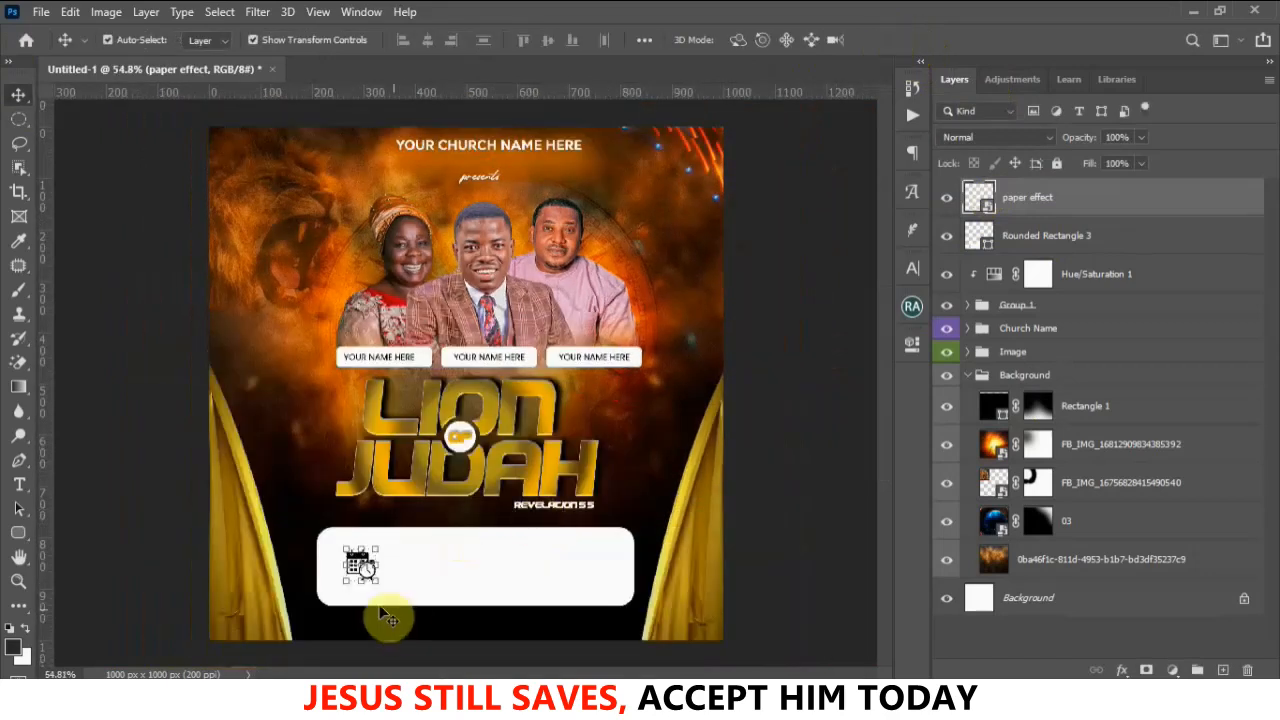
scroll(408, 608, "up", 2)
left_click_drag(886, 380, 891, 434)
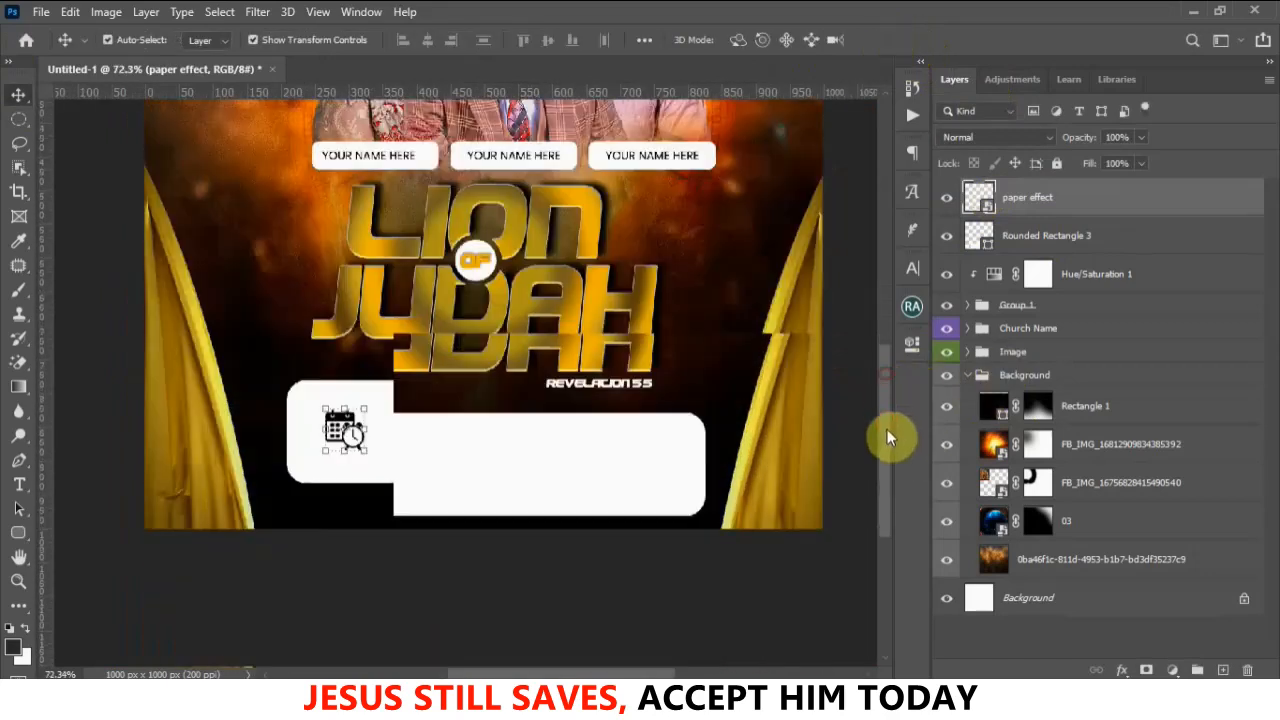
key("ctrl+t")
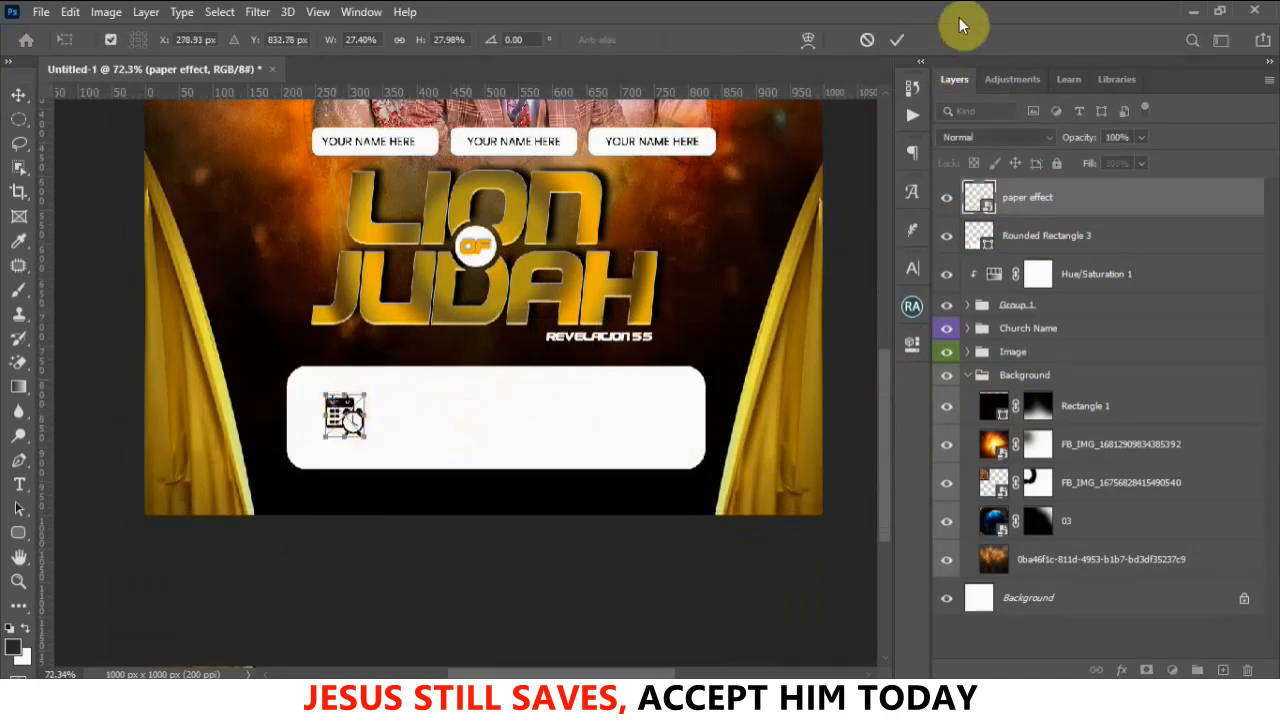
left_click(897, 40)
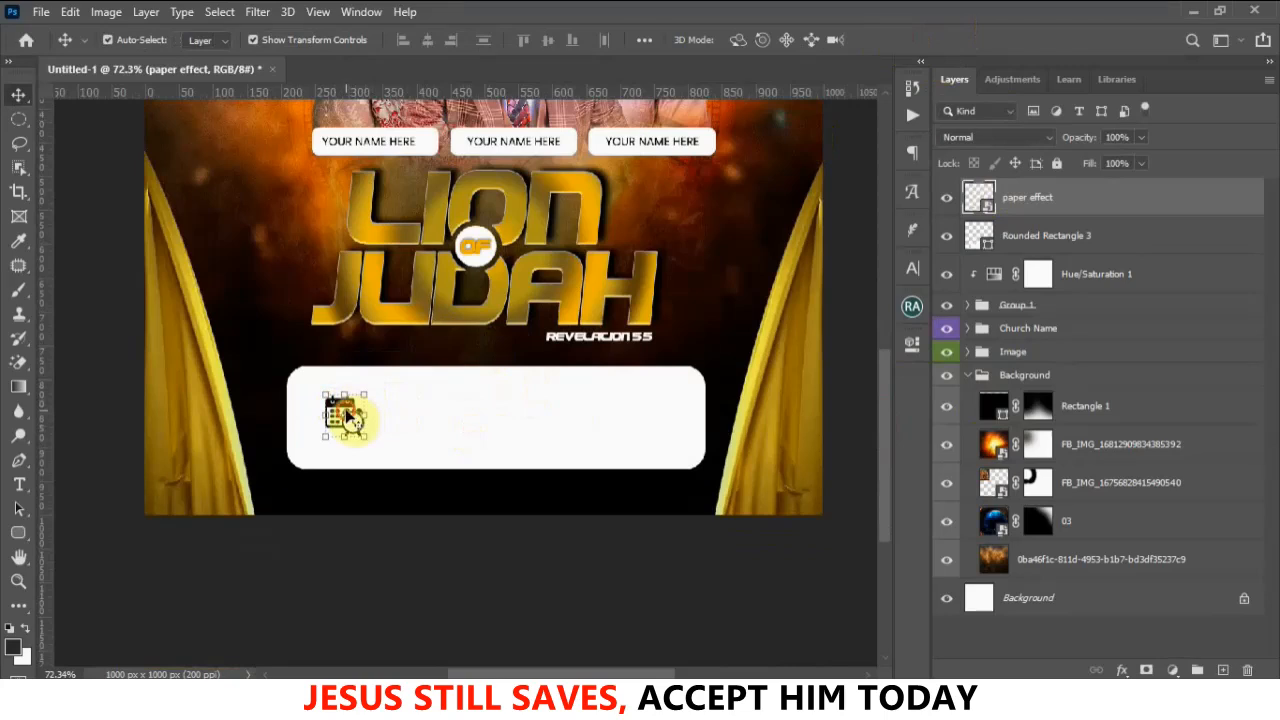
key("ctrl+t")
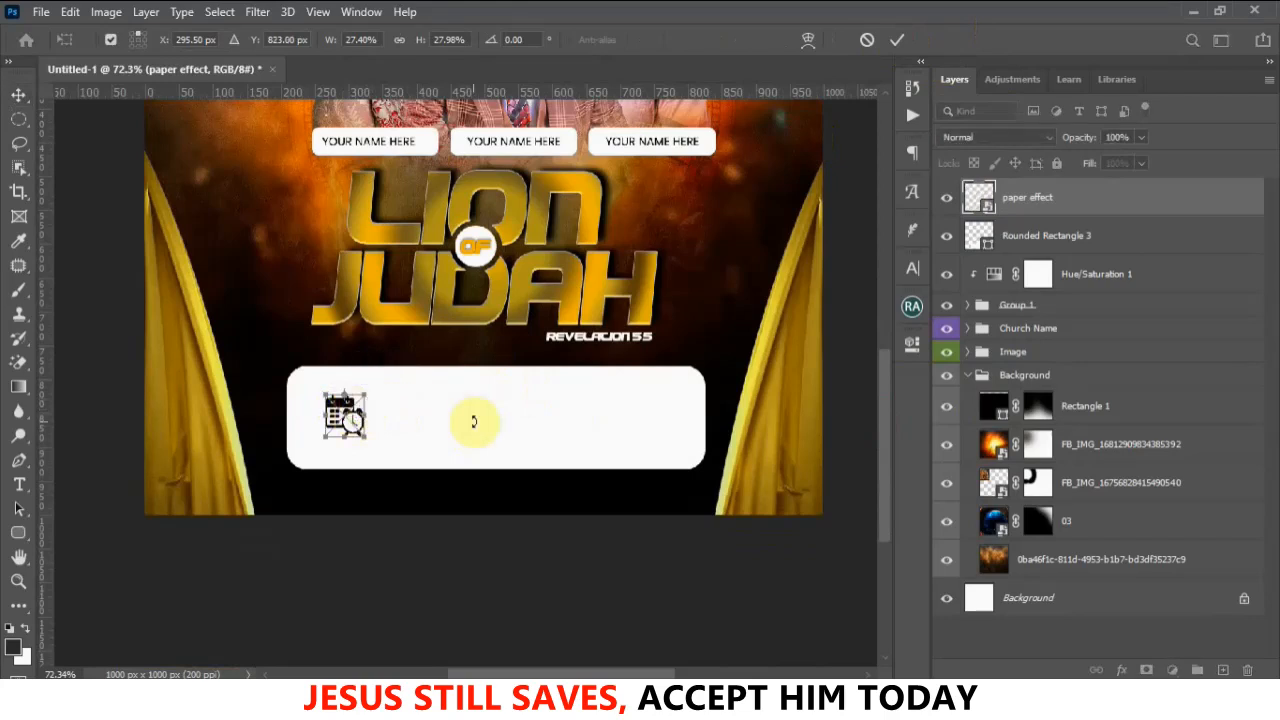
left_click(897, 40)
Shorten the white details box from its bottom edge and position the calendar icon at its left end, vertically centred
left_click(402, 397)
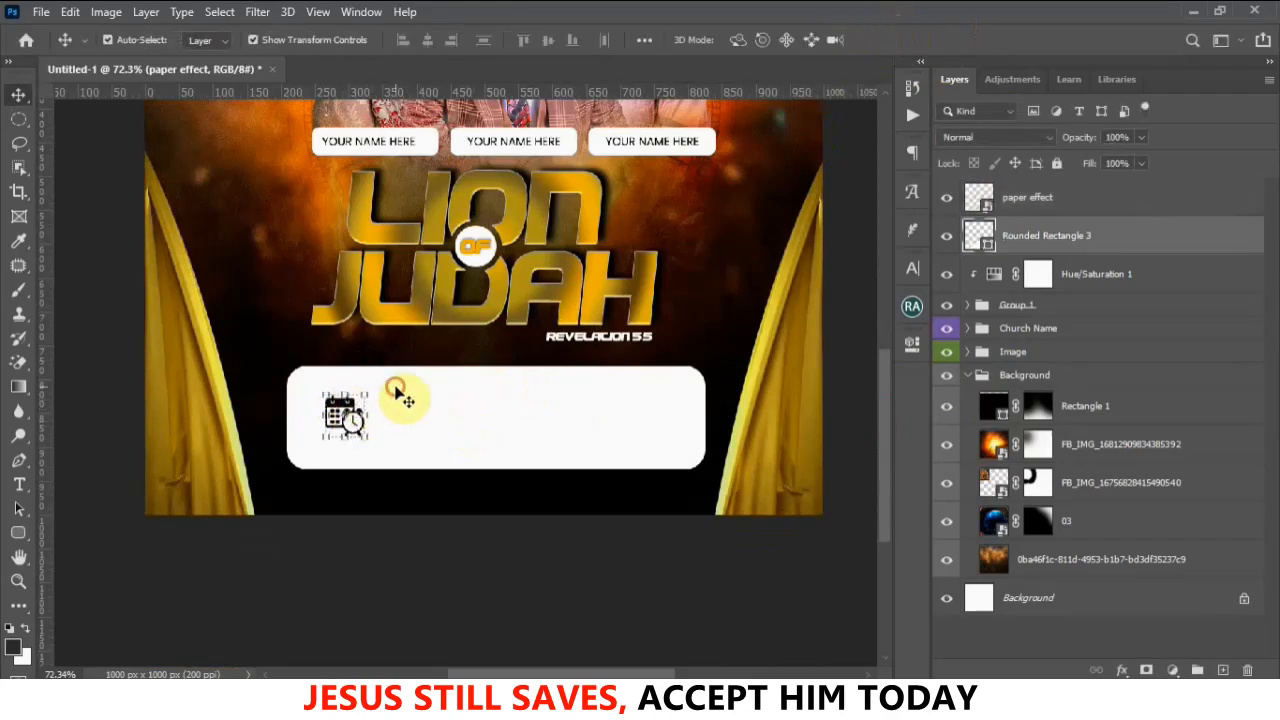
left_click_drag(340, 408, 322, 398)
left_click(449, 434)
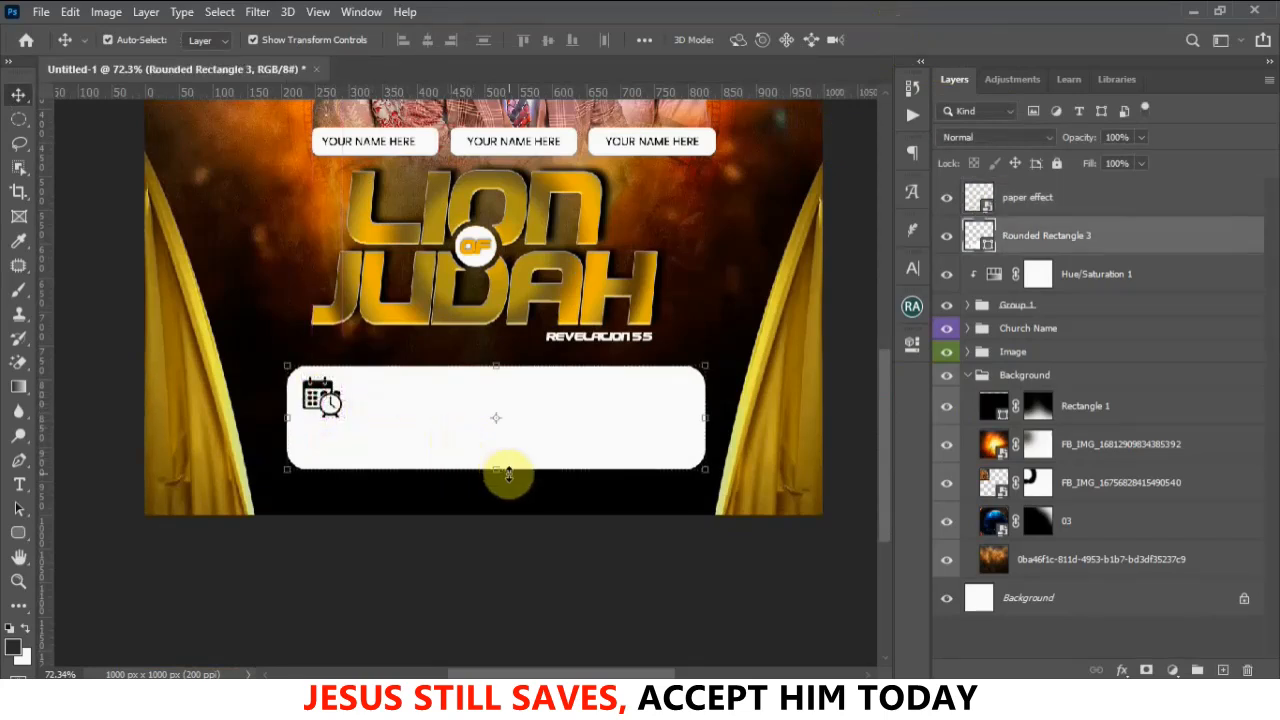
left_click_drag(497, 471, 497, 450)
left_click(931, 44)
left_click(320, 394)
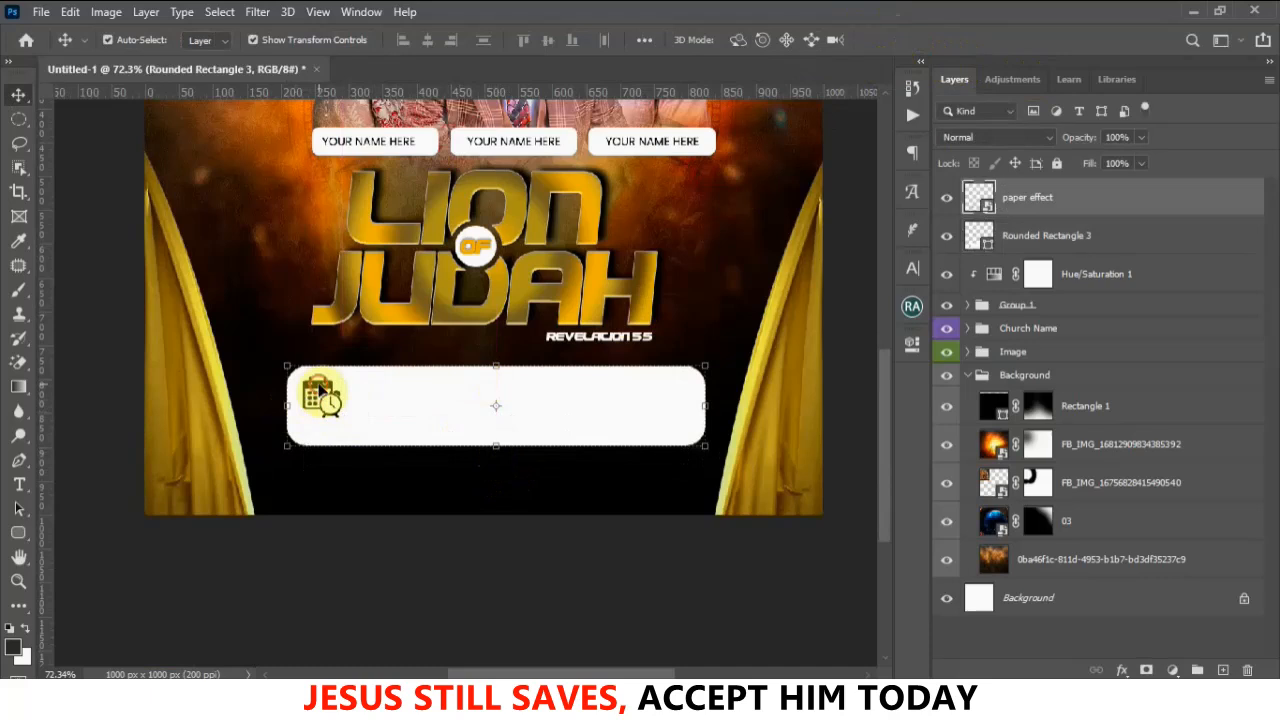
left_click_drag(316, 396, 322, 406)
Add the text "8TH MAY" on two lines in the white box beside the calendar icon
left_click(18, 488)
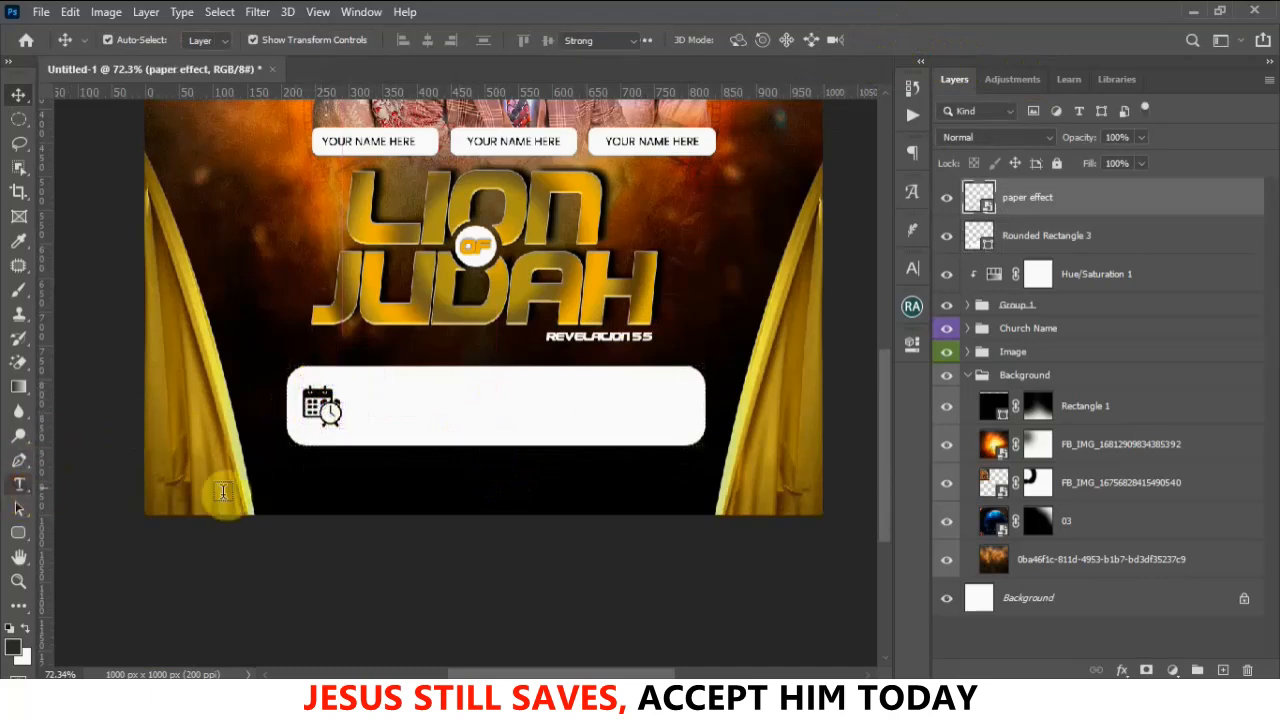
left_click(369, 418)
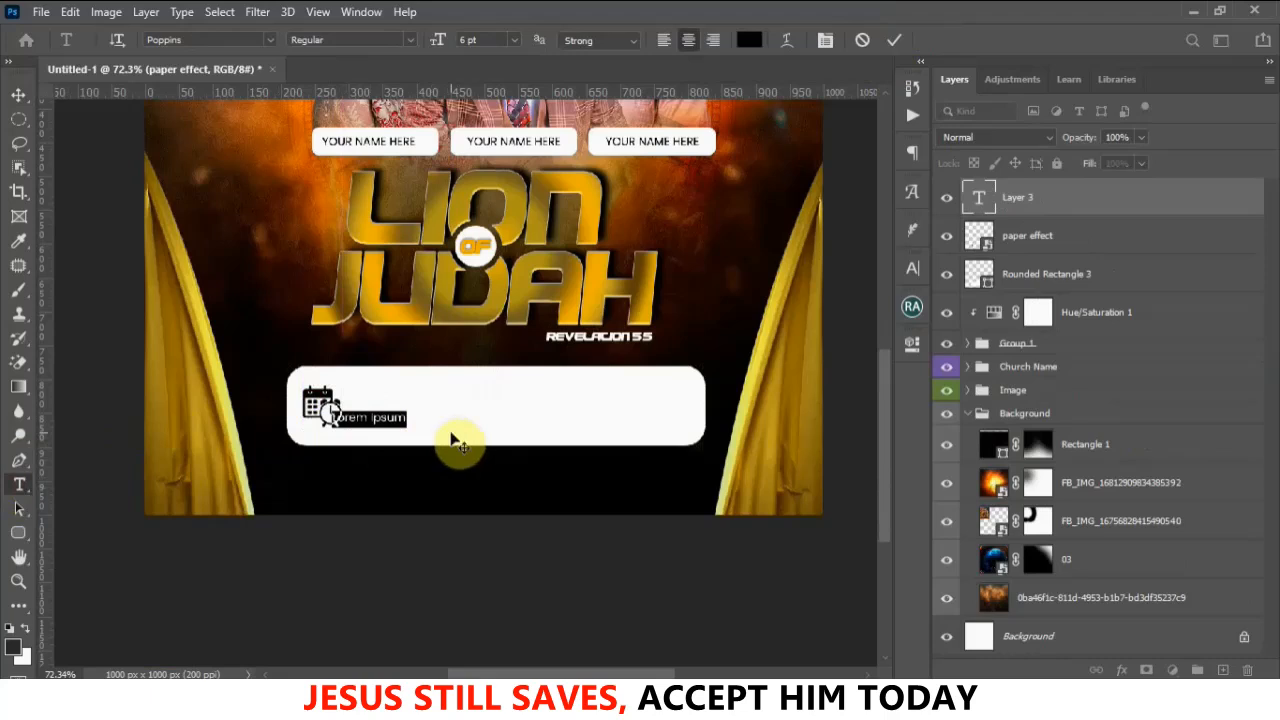
type("8TH")
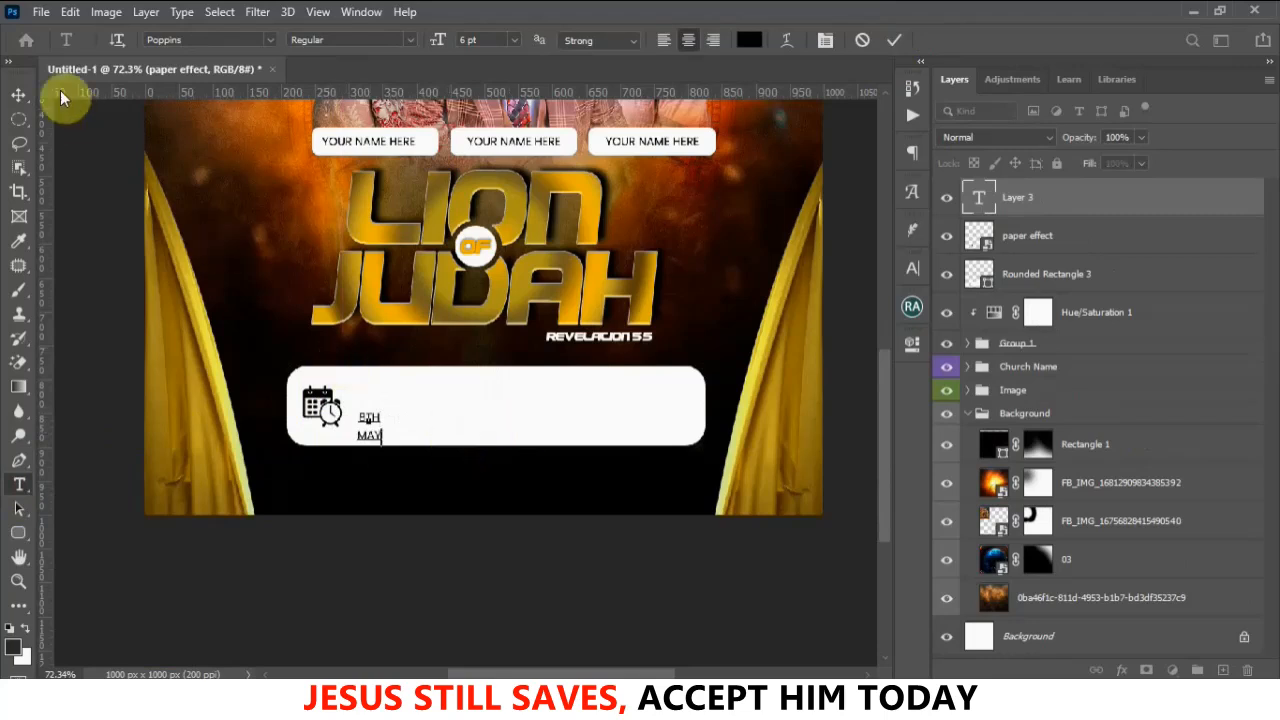
left_click(15, 97)
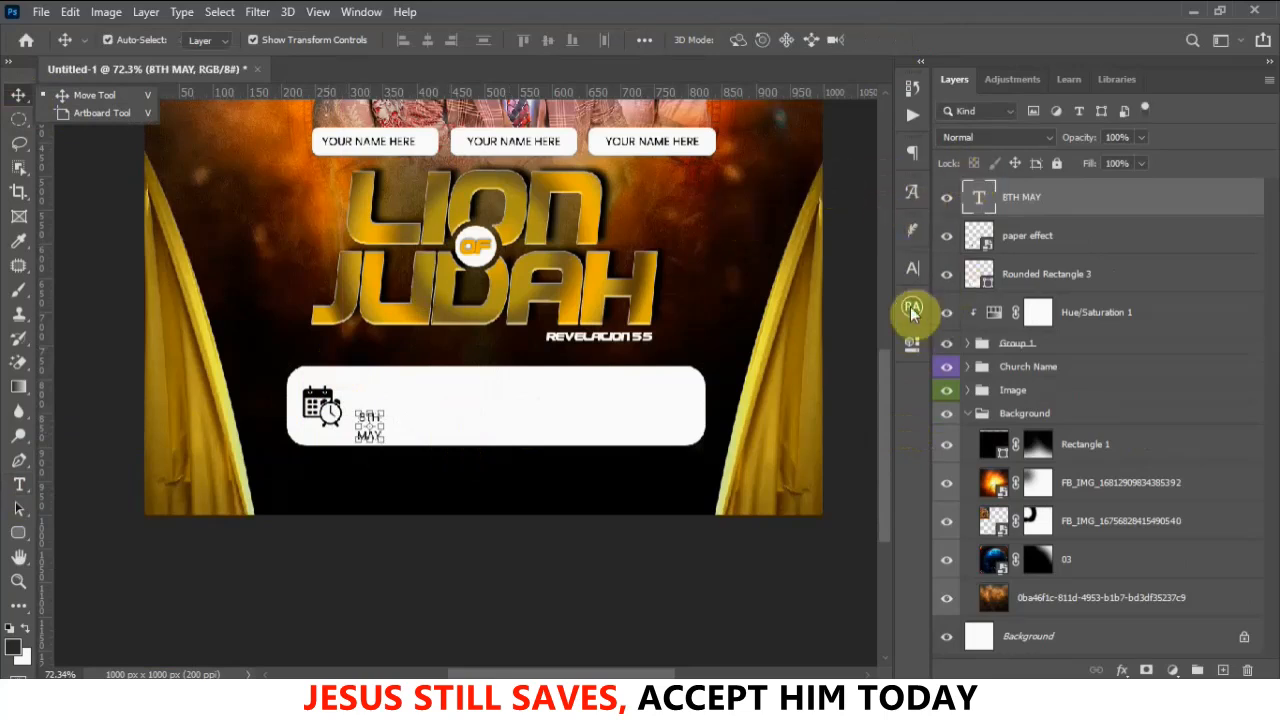
Set the 8TH MAY text's font to ! PEPSI ! and tighten the spacing between its two lines
left_click(910, 270)
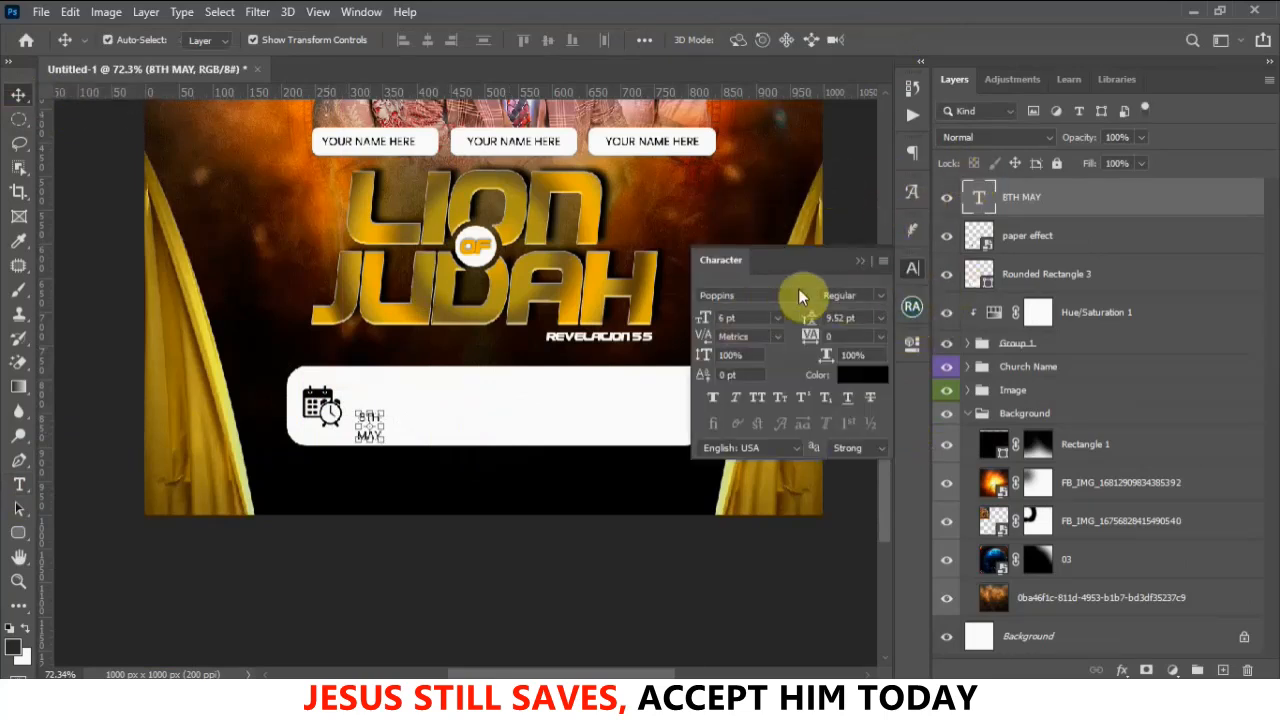
left_click(798, 292)
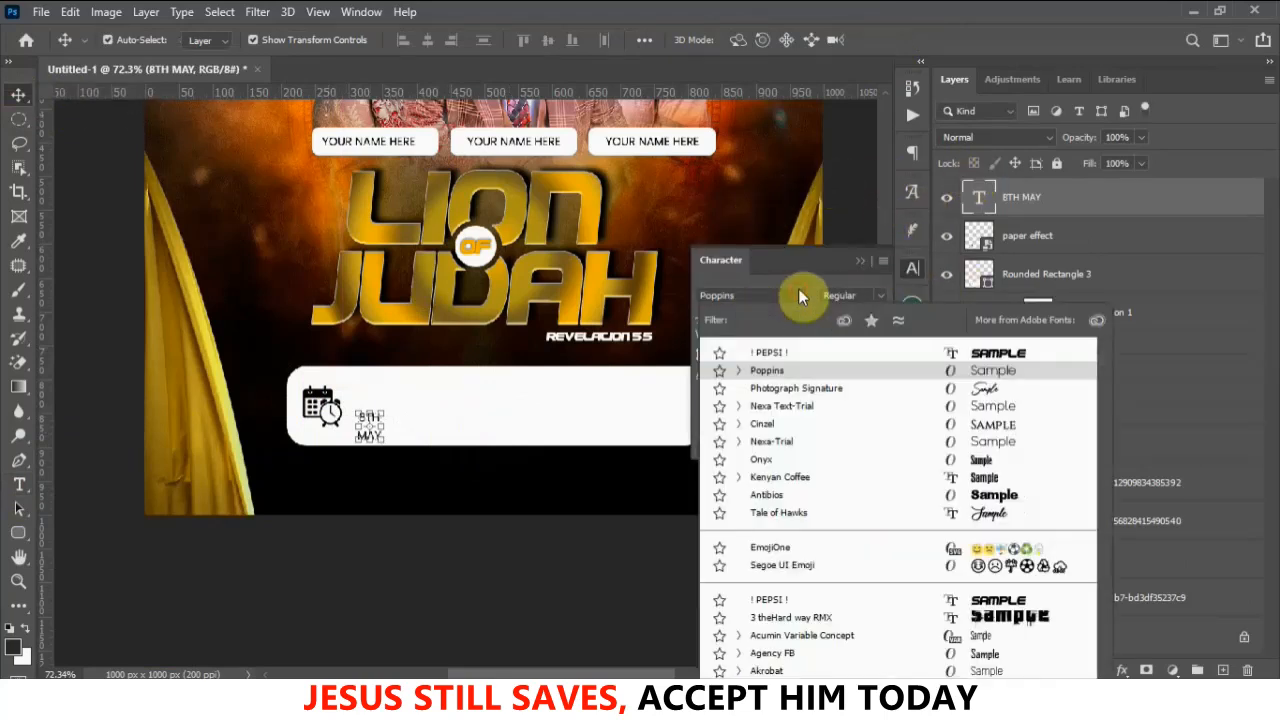
left_click(788, 355)
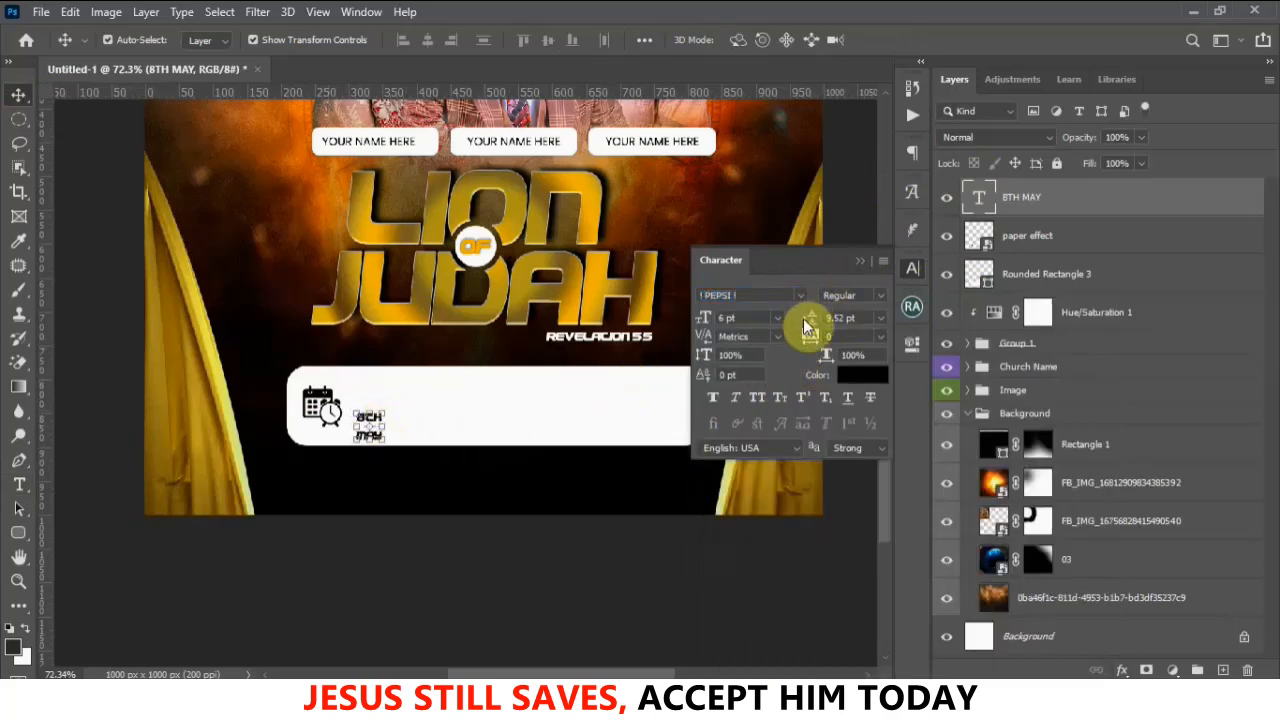
left_click_drag(806, 322, 802, 319)
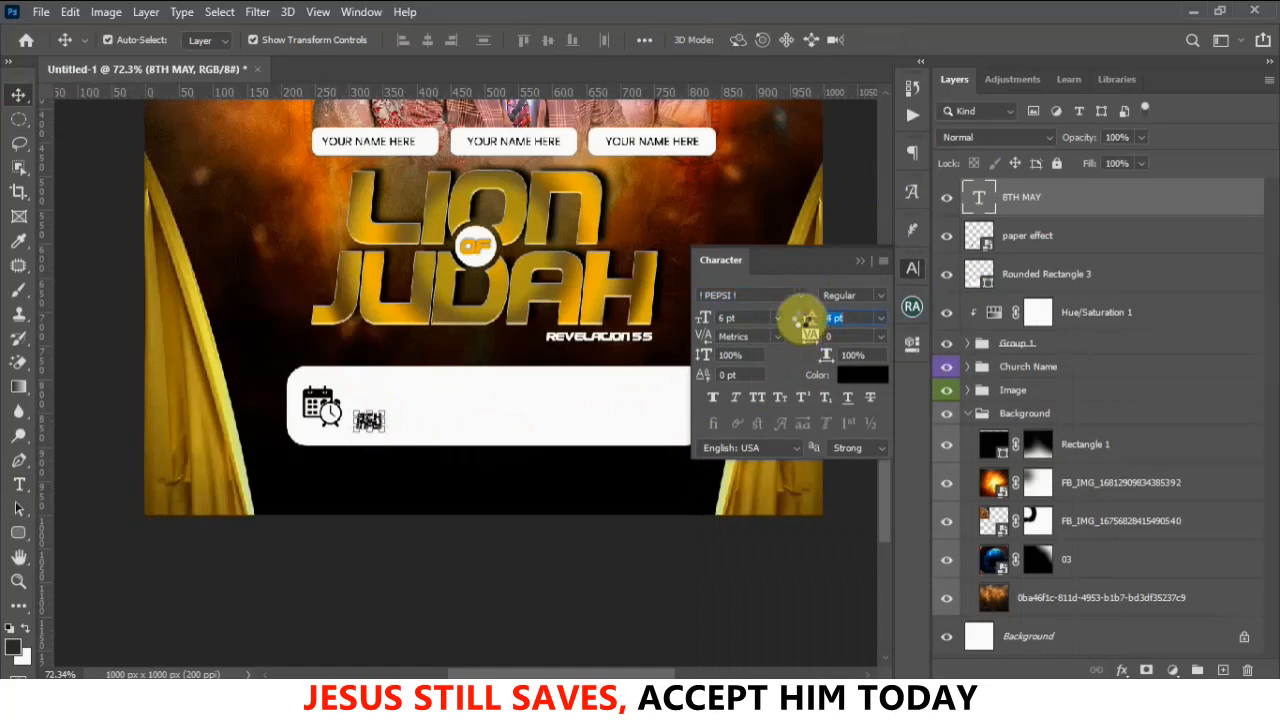
left_click(859, 260)
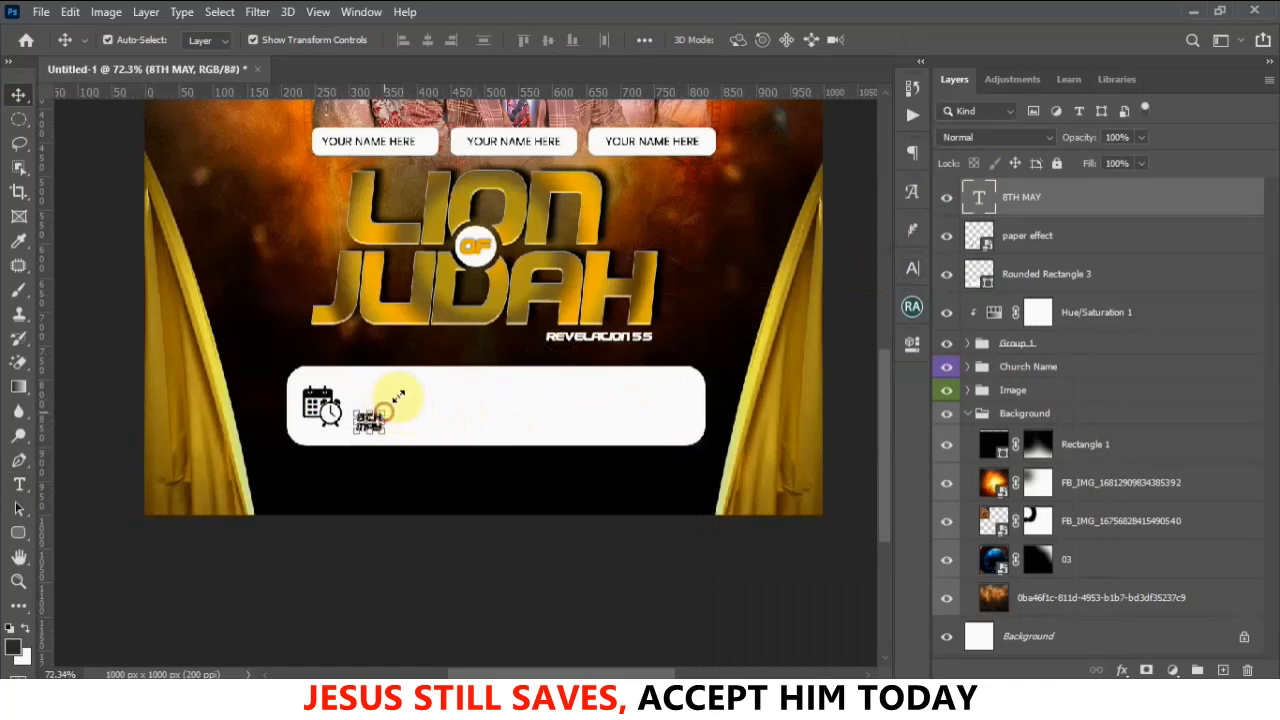
Scale the 8TH MAY text to about 176% width and 225% height beside the calendar icon
left_click_drag(398, 398, 406, 388)
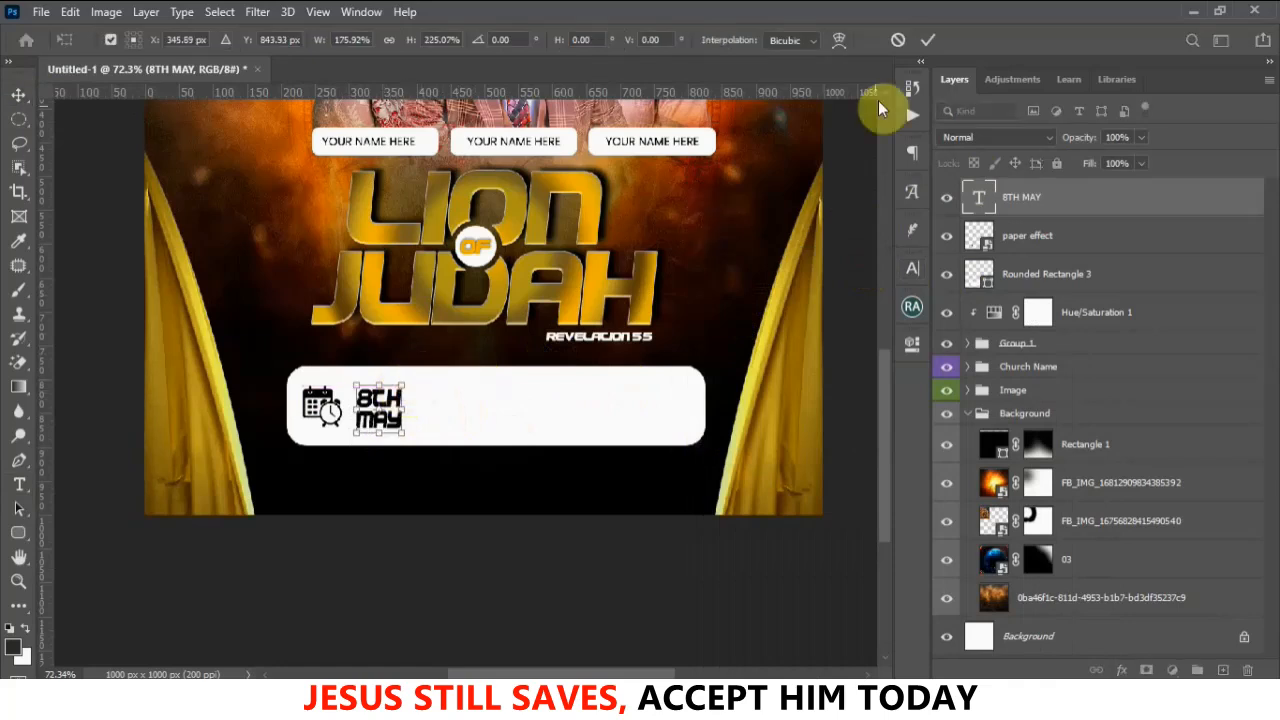
left_click(928, 40)
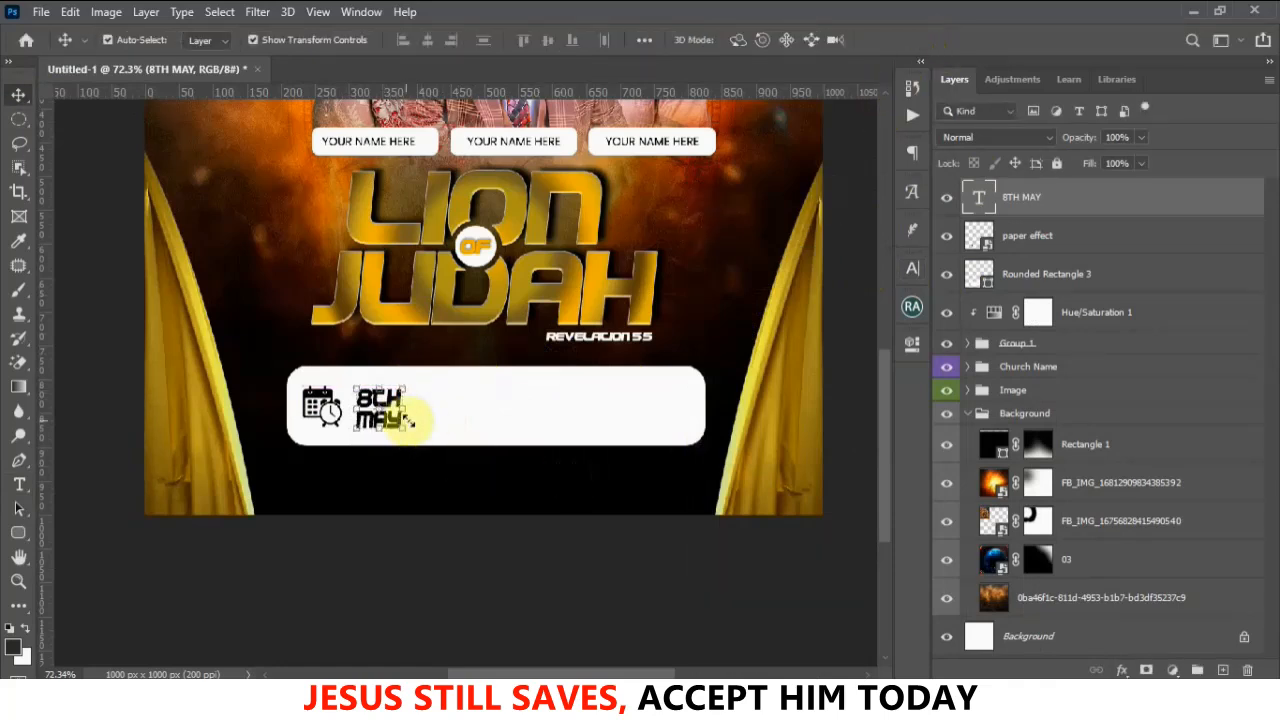
left_click(438, 430)
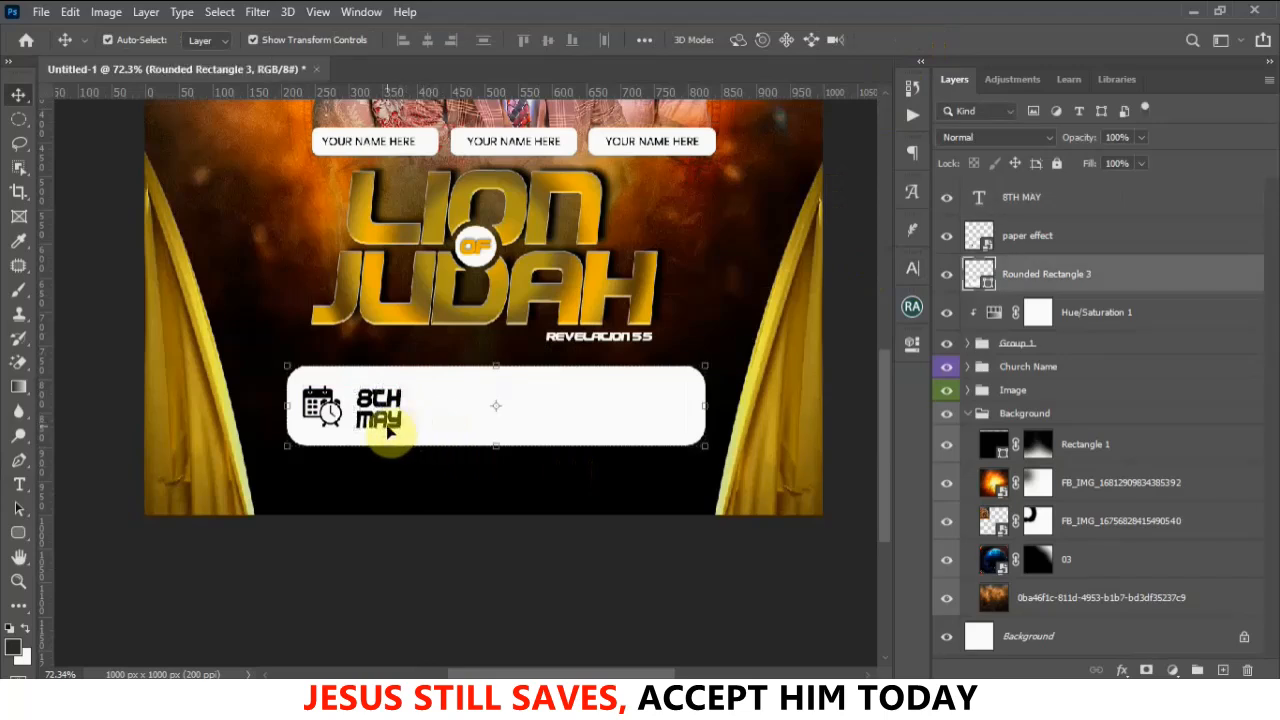
Shift 8TH MAY closer to the icon, duplicate it to the right, and change the copy to "20 23" on two lines
scroll(380, 432, "up", 4)
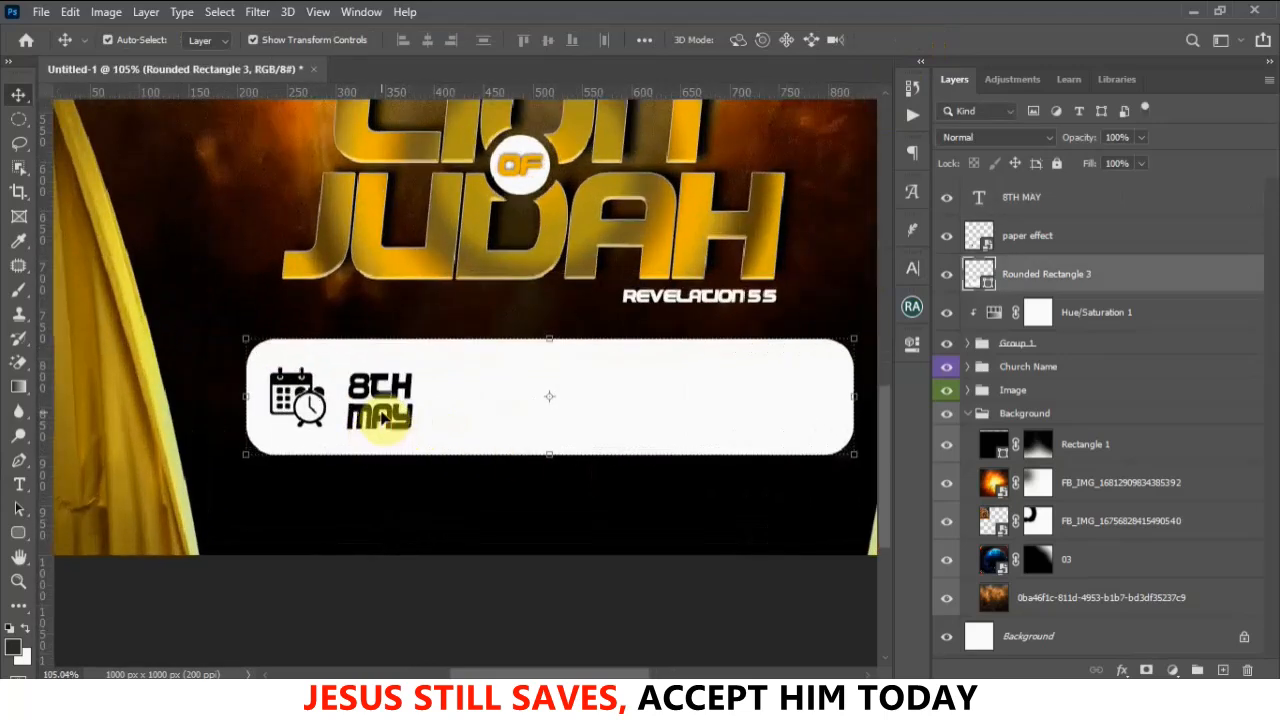
left_click_drag(376, 420, 432, 420)
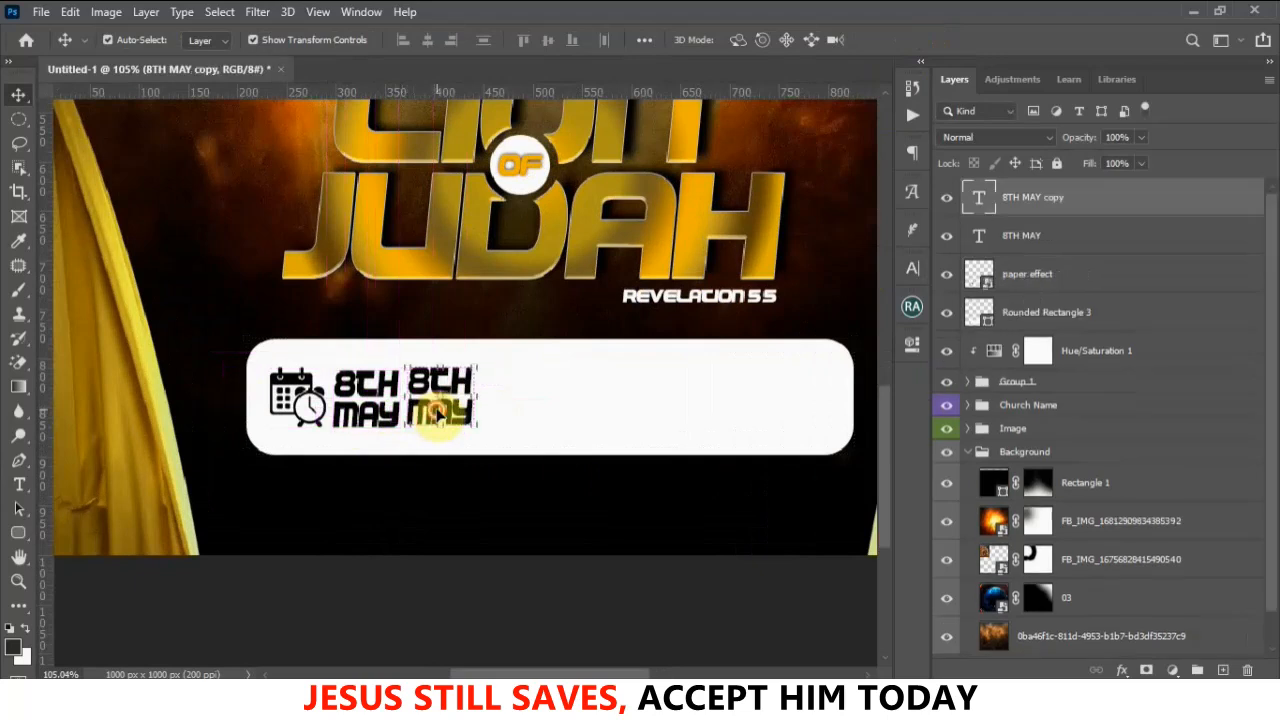
double_click(437, 414)
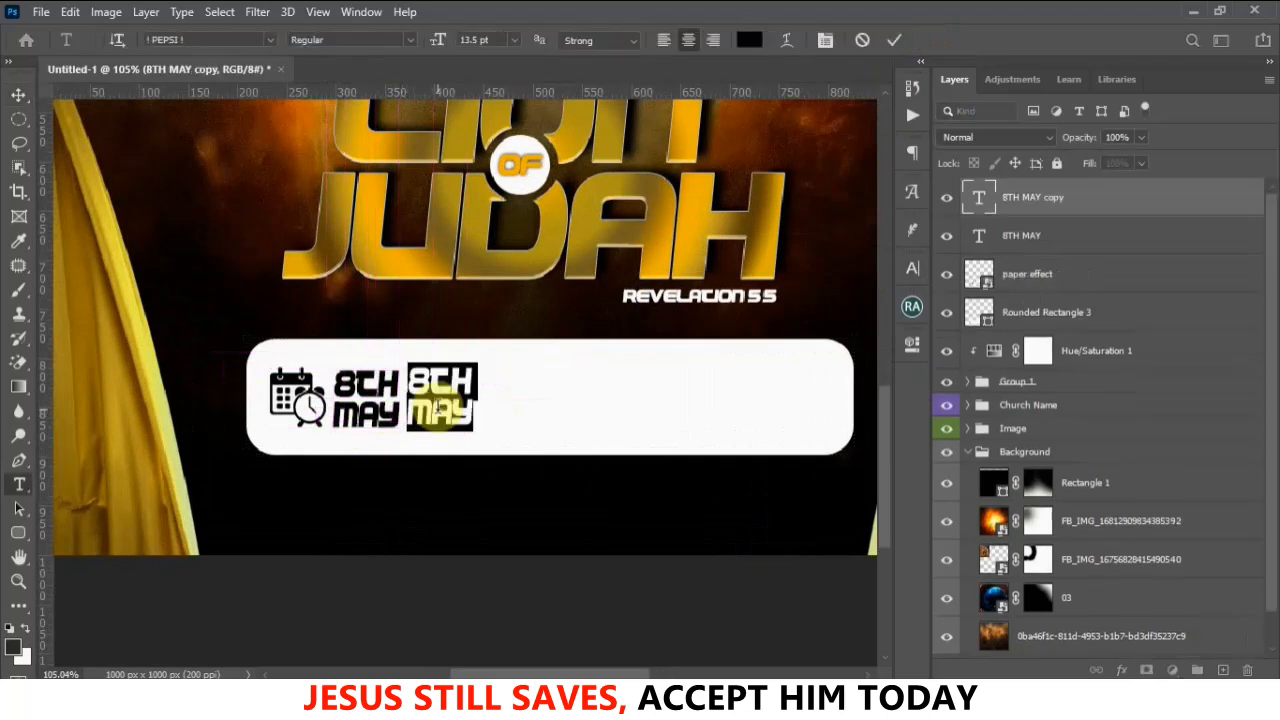
type("20")
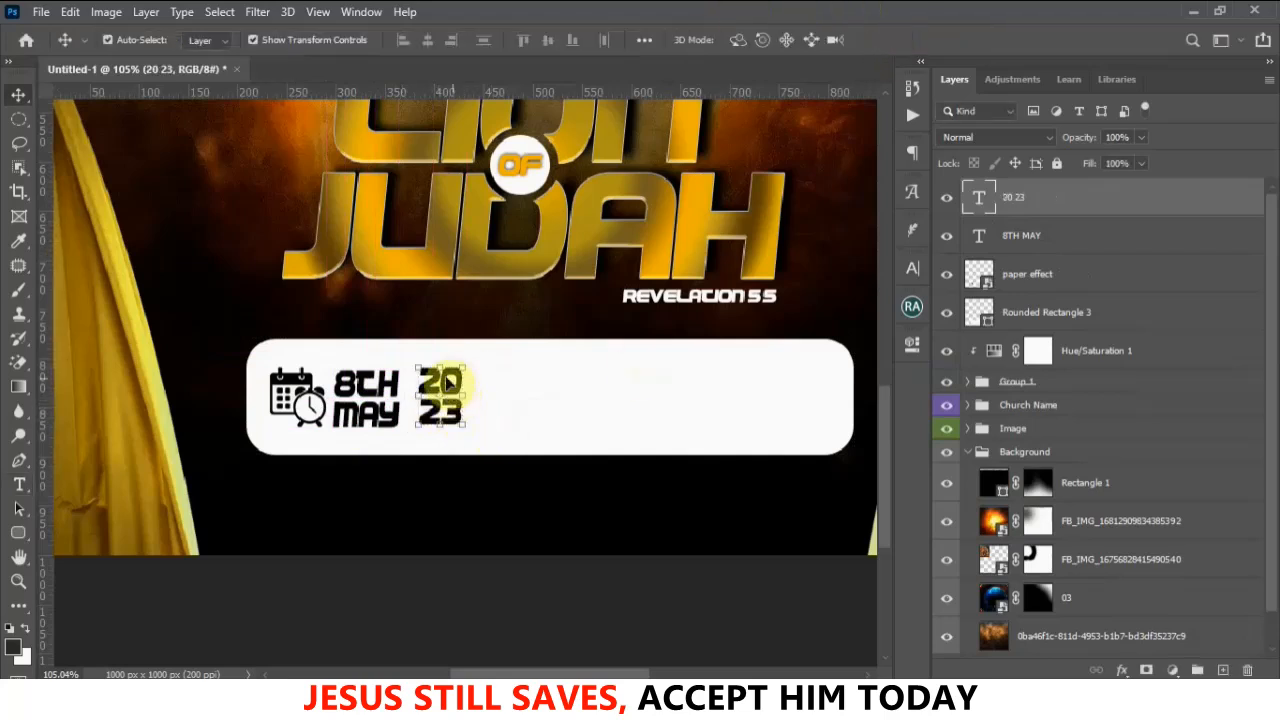
left_click_drag(447, 381, 436, 385)
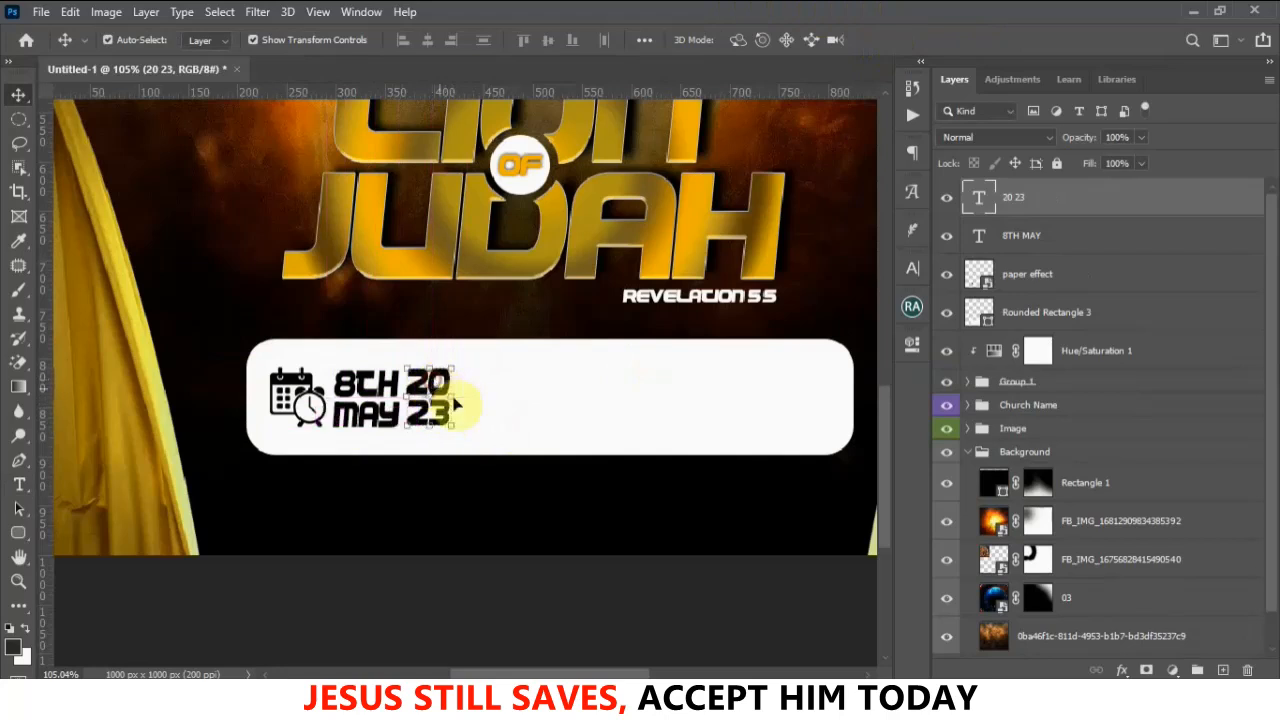
Draw a thin vertical rounded rectangle about 5 px wide and 51 px high just right of the 20 23 text
left_click(488, 306)
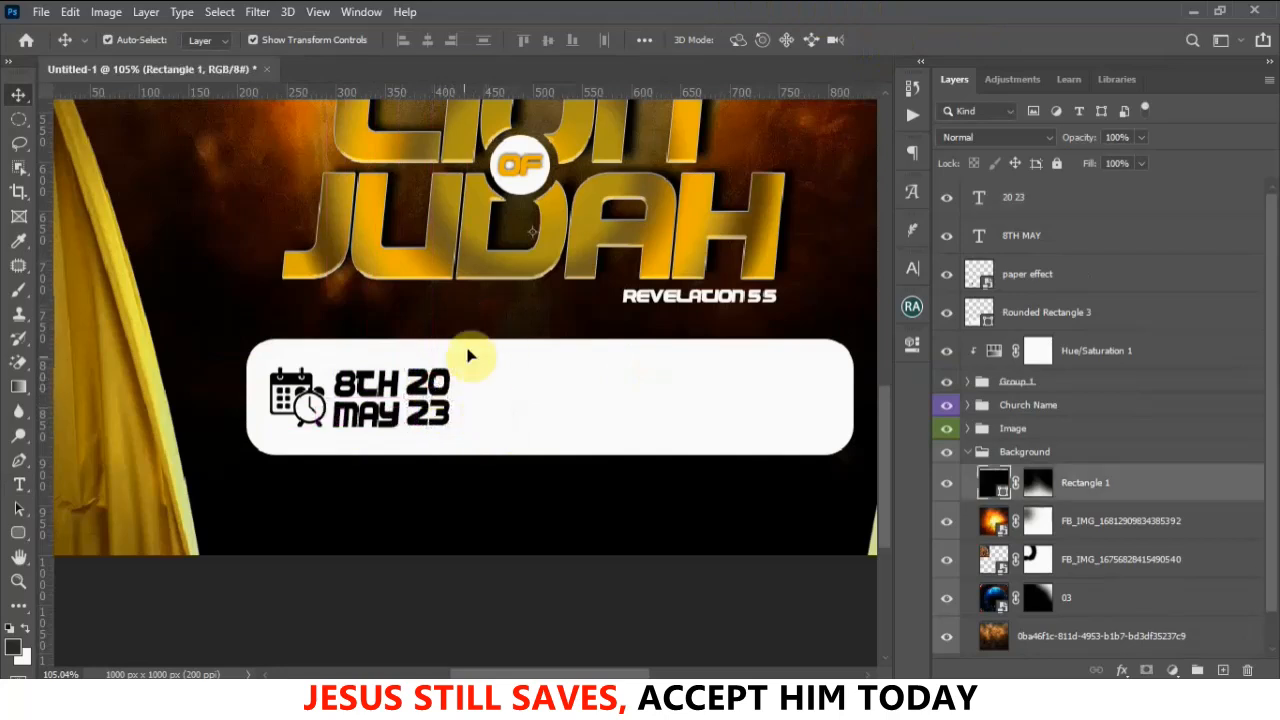
left_click(18, 532)
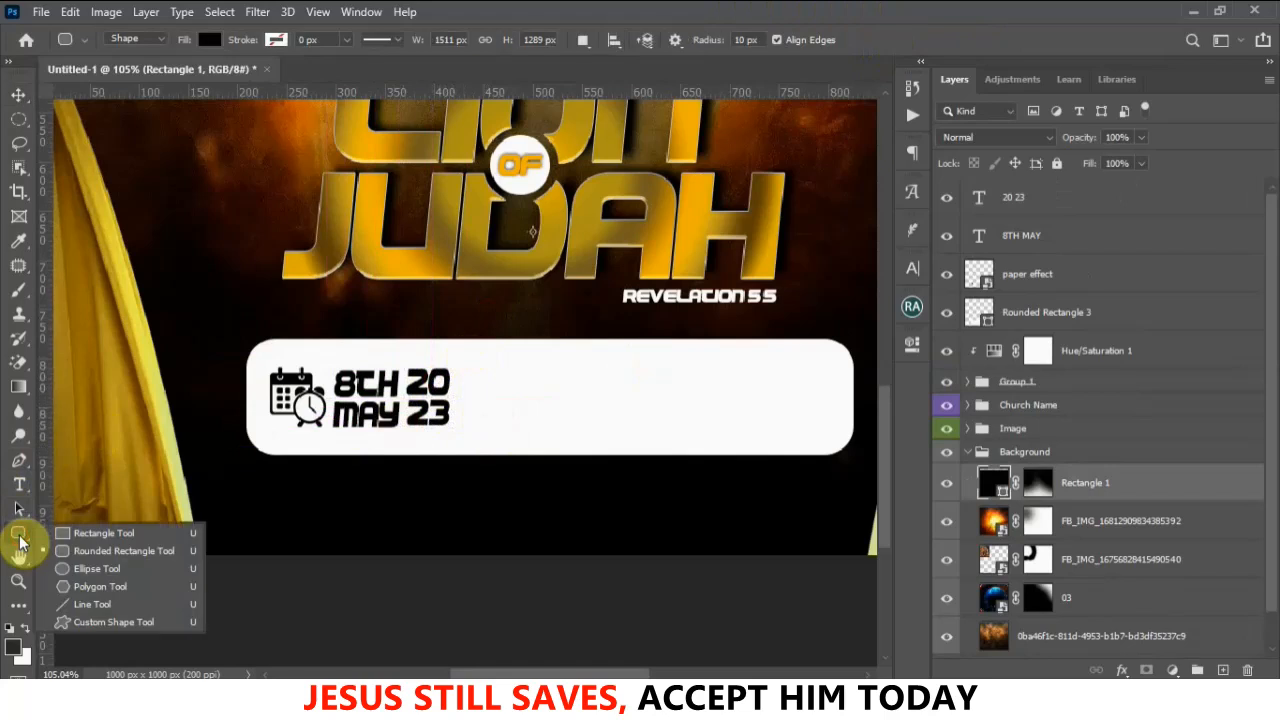
left_click(104, 556)
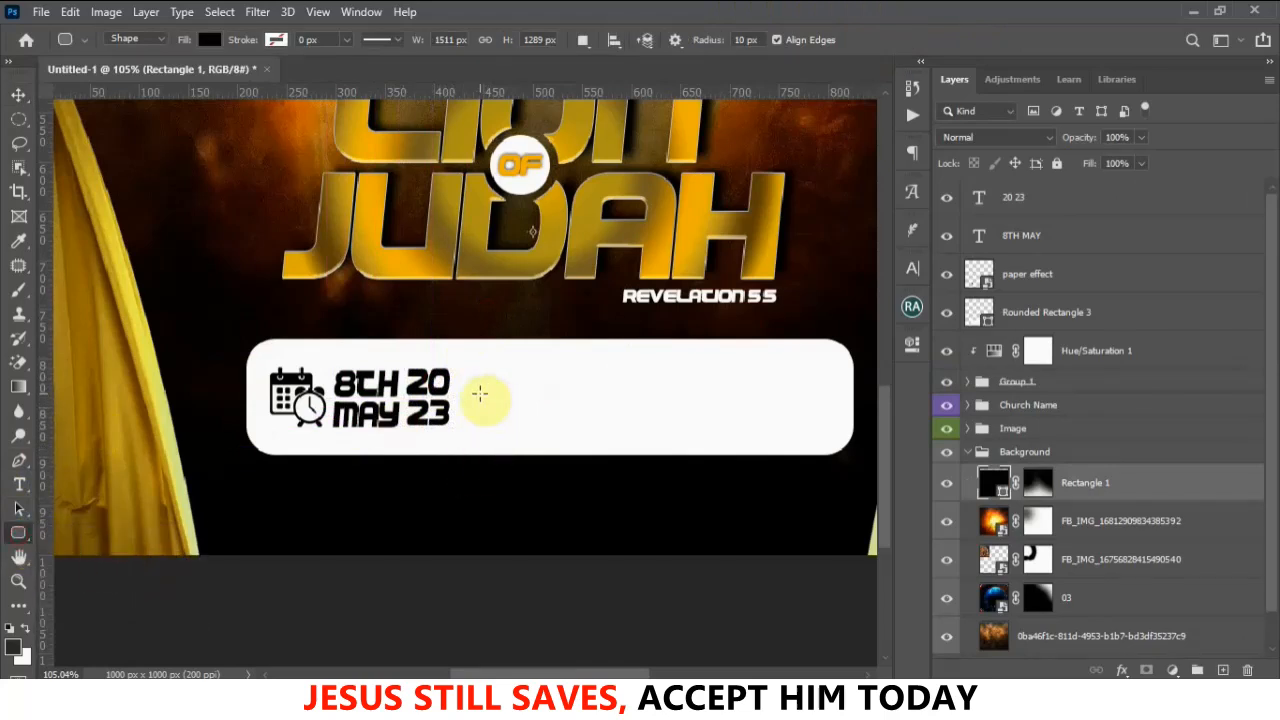
left_click_drag(463, 375, 458, 423)
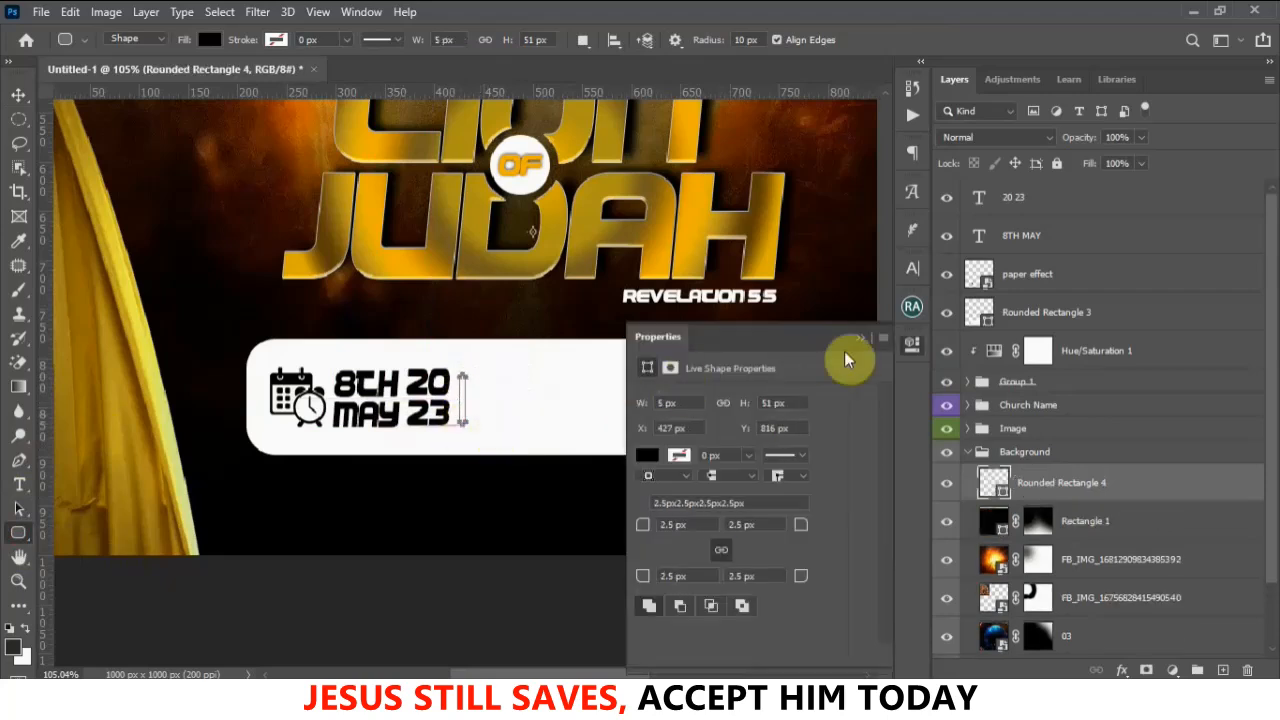
Move the thin divider's layer out of the Background group to the top of the layer stack
left_click(645, 458)
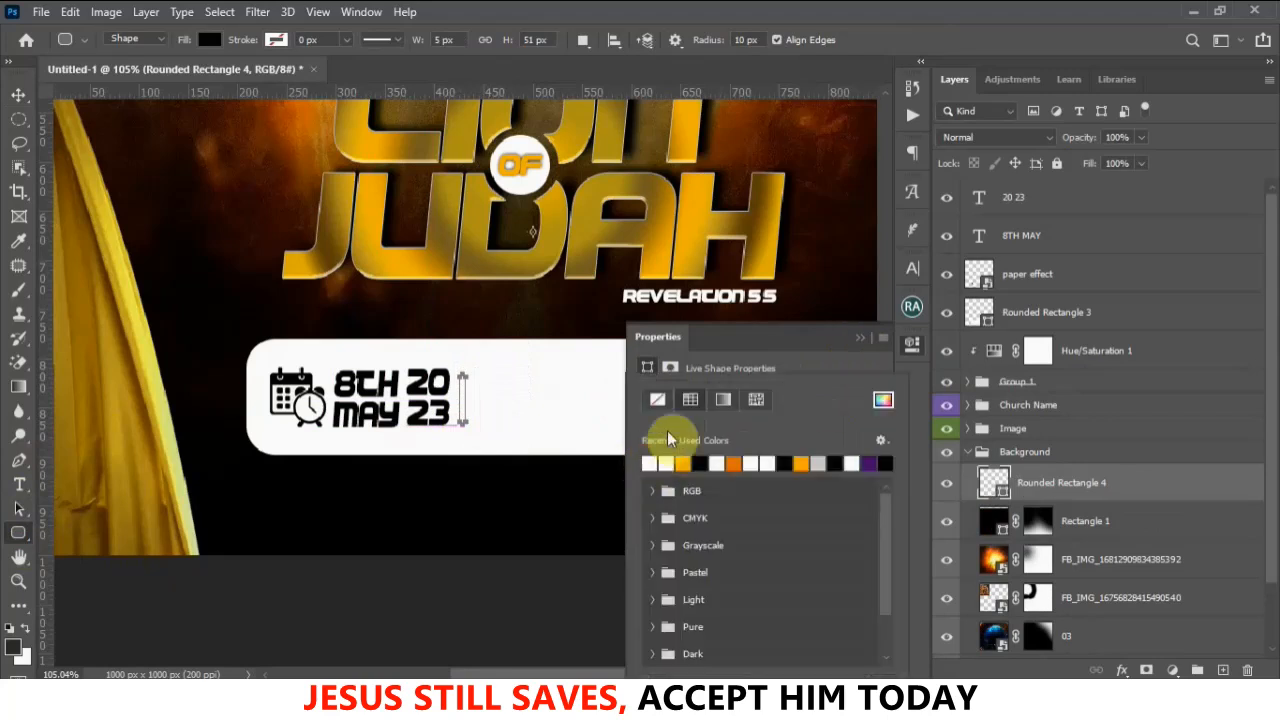
left_click(863, 338)
left_click(910, 345)
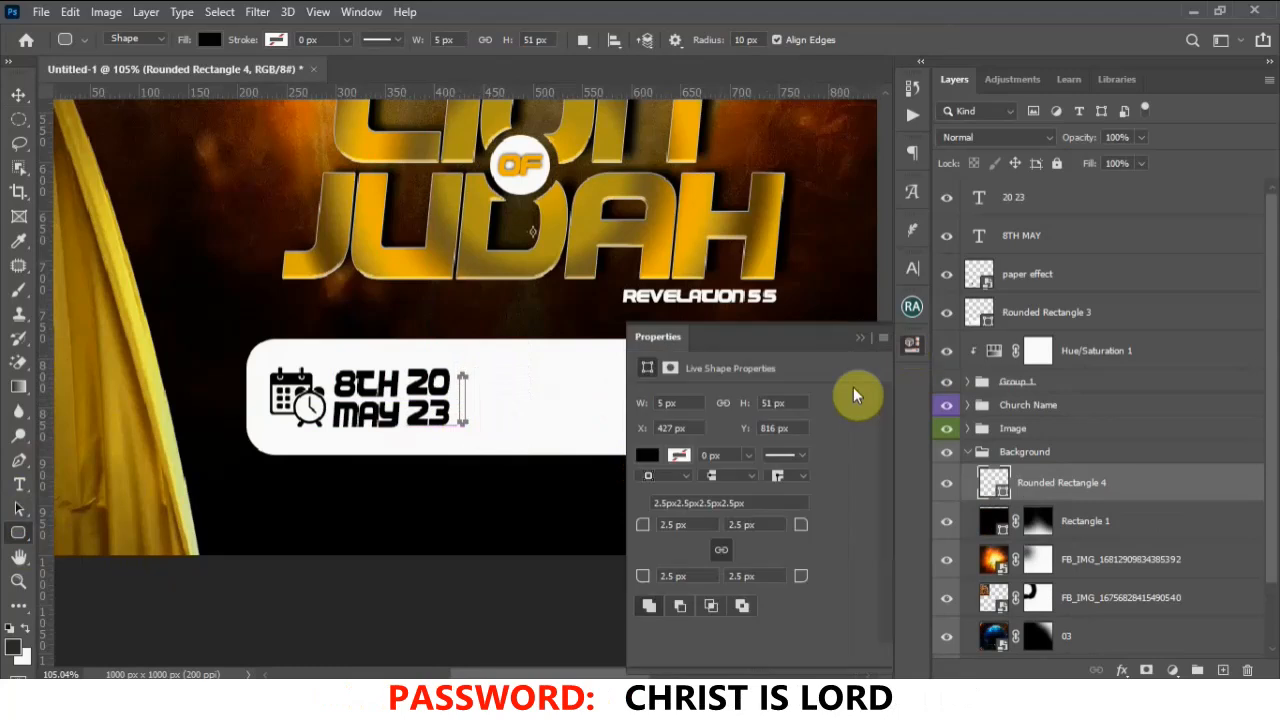
left_click(881, 338)
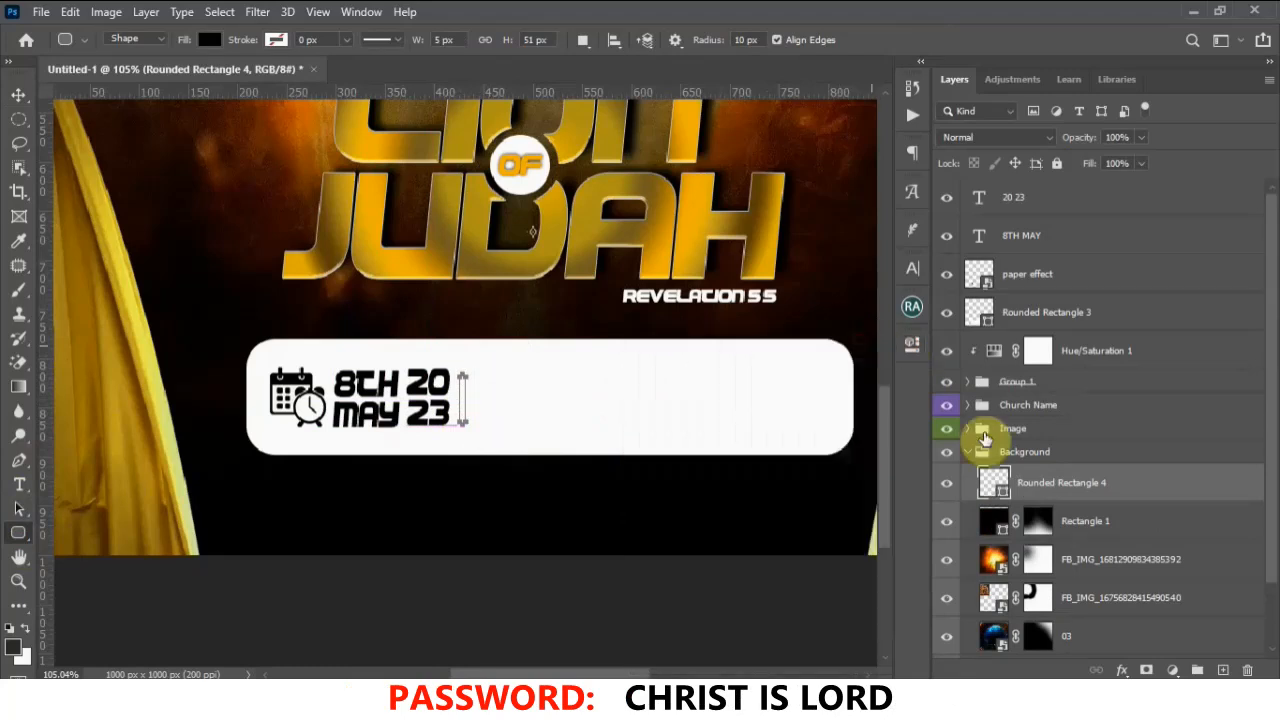
left_click_drag(1086, 486, 1093, 195)
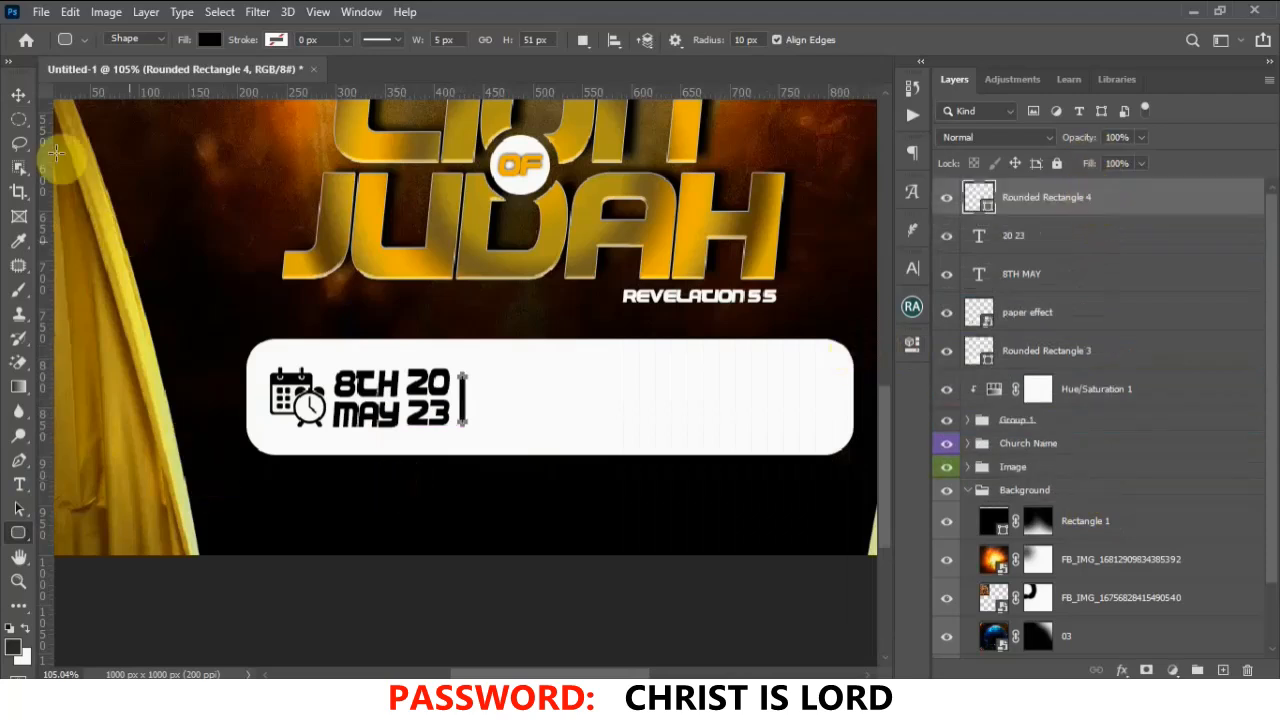
Duplicate the 20 23 text to the right of the divider and change the copy to "8:30 PM" on two lines
left_click(18, 93)
left_click(429, 414)
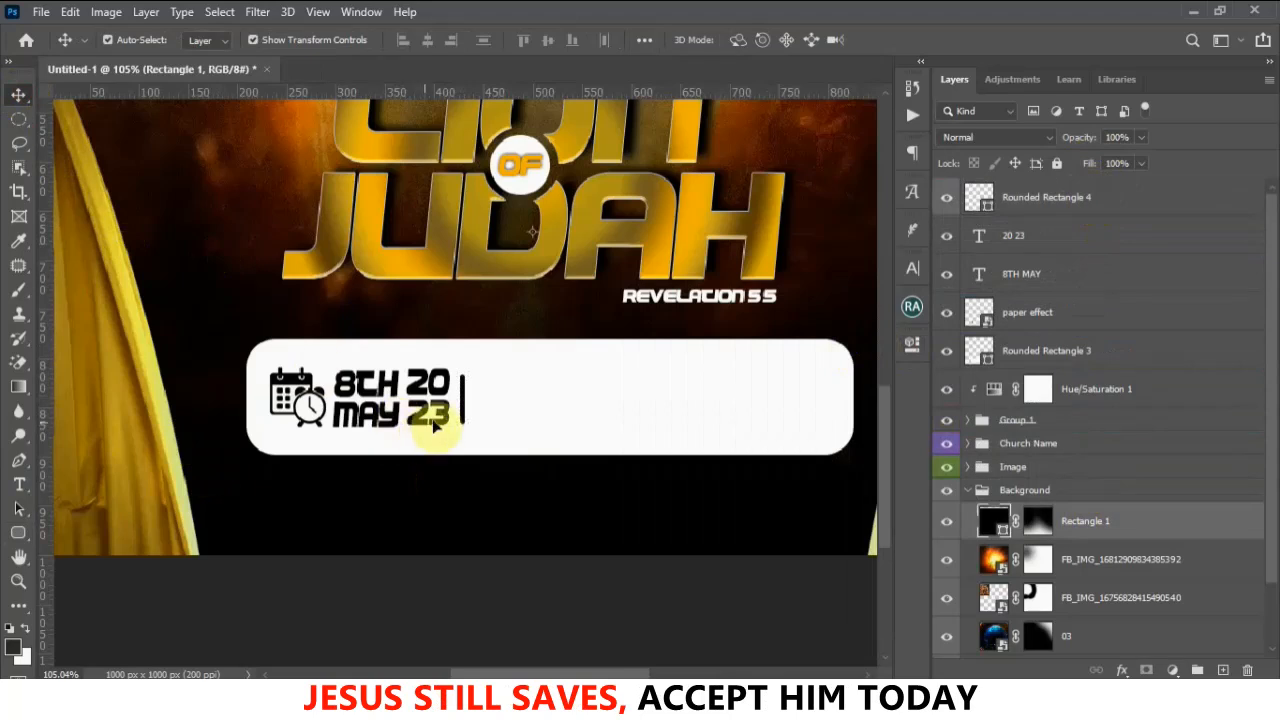
left_click_drag(447, 395, 510, 397)
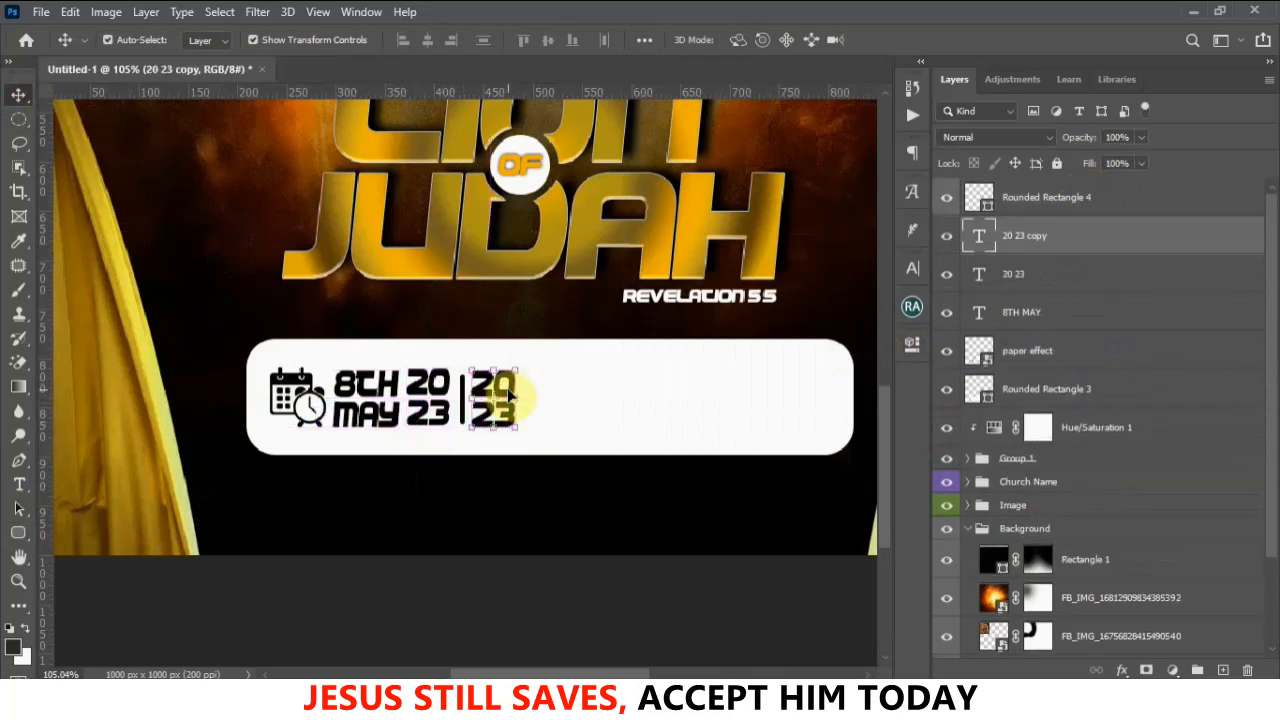
double_click(511, 393)
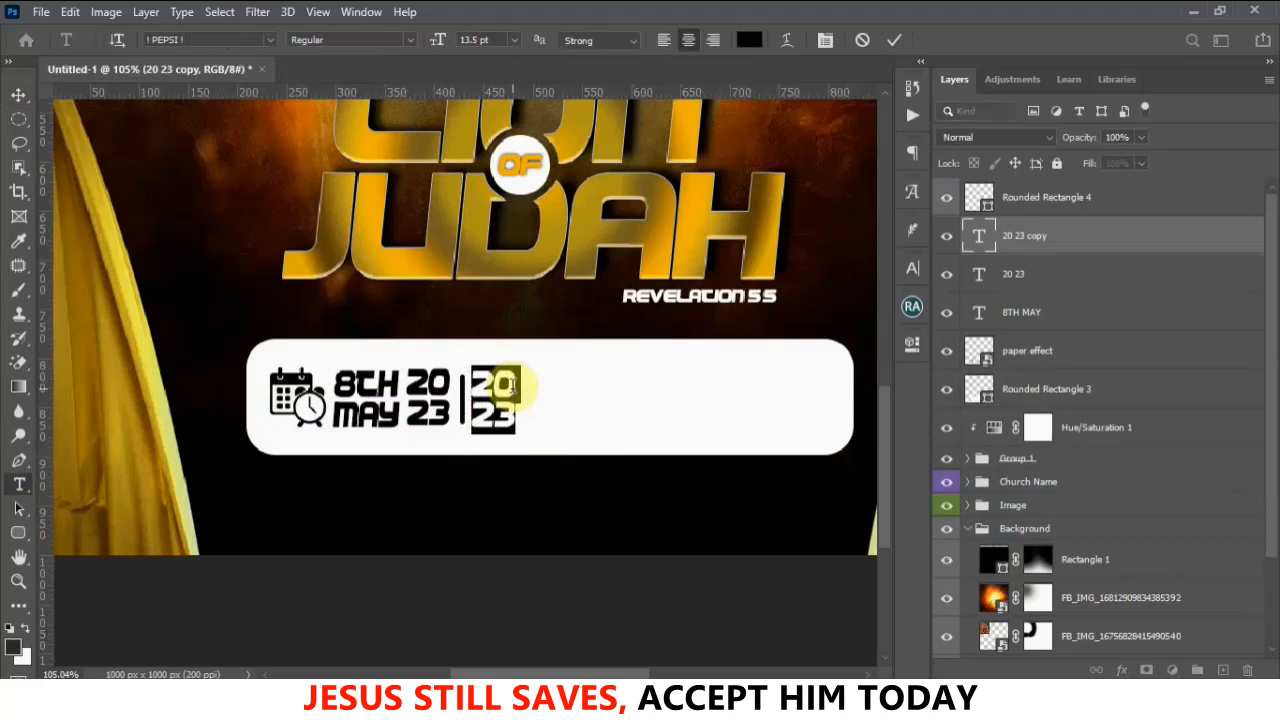
type("8")
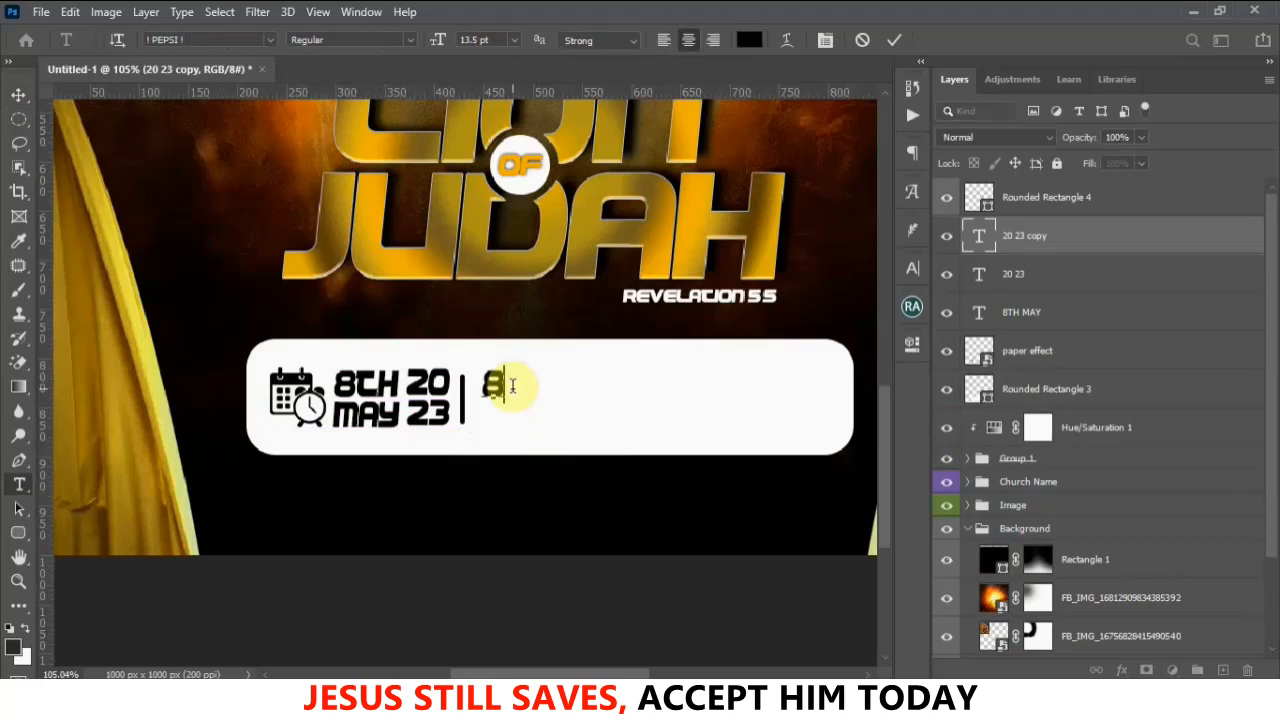
type(".2")
type("0")
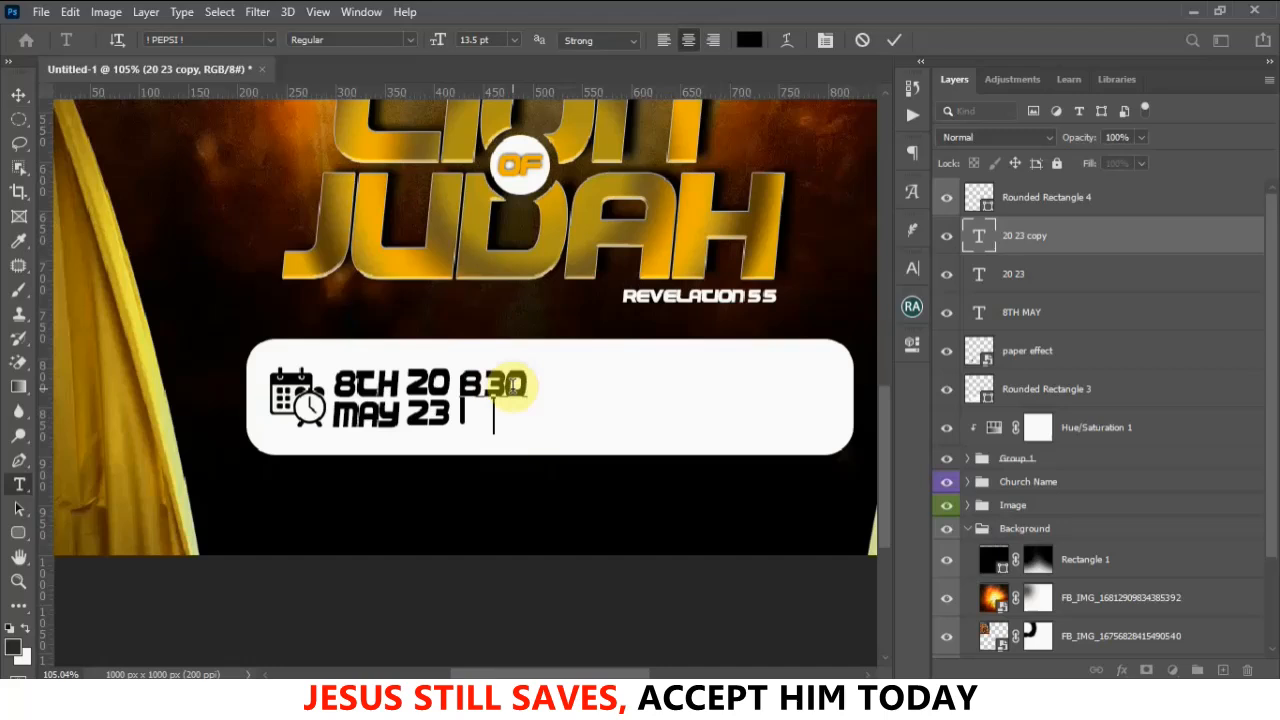
type("PM")
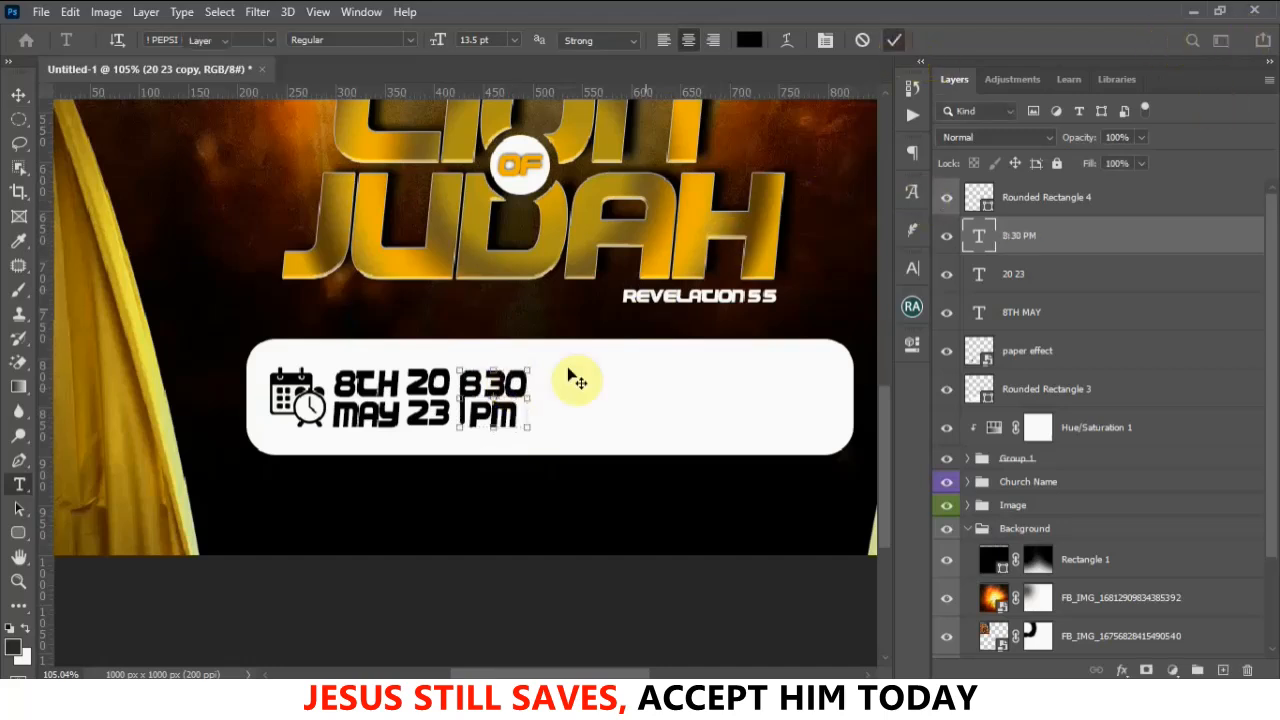
left_click(18, 94)
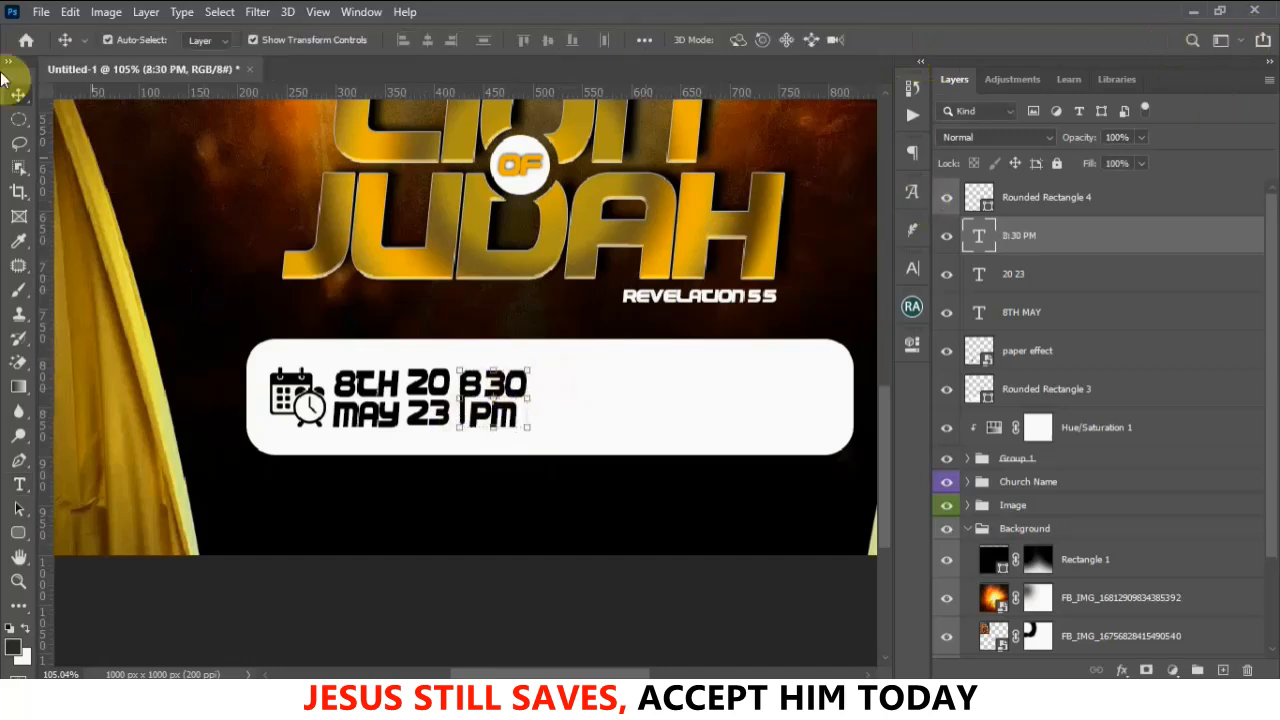
Shorten the time text to "8: PM" on two lines and nudge it slightly up beside the divider
double_click(500, 388)
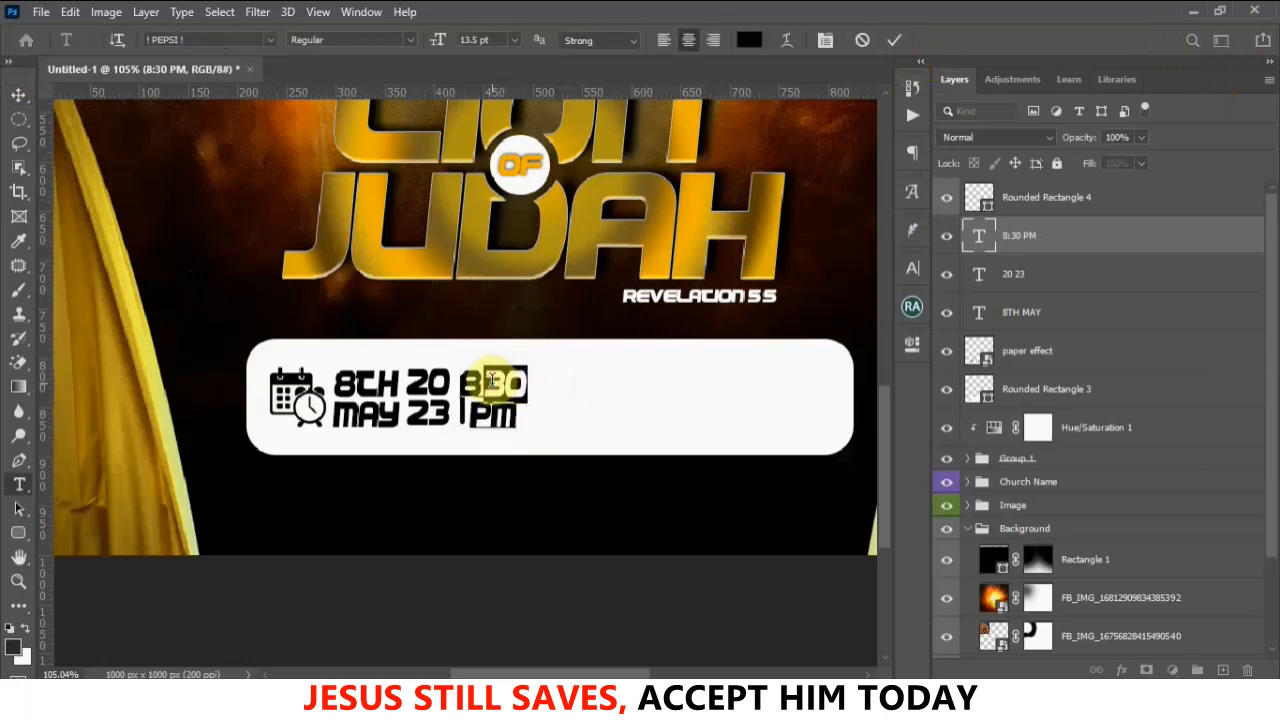
type("8")
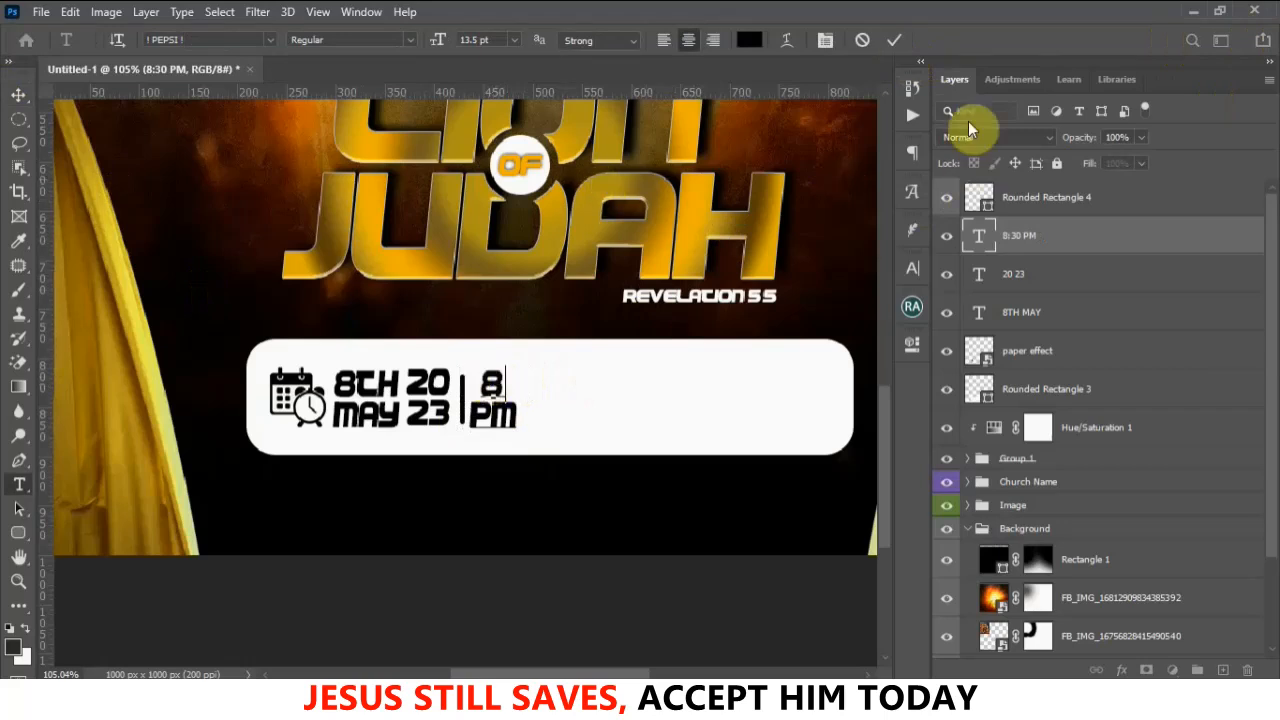
left_click(895, 42)
key("v")
left_click(463, 509)
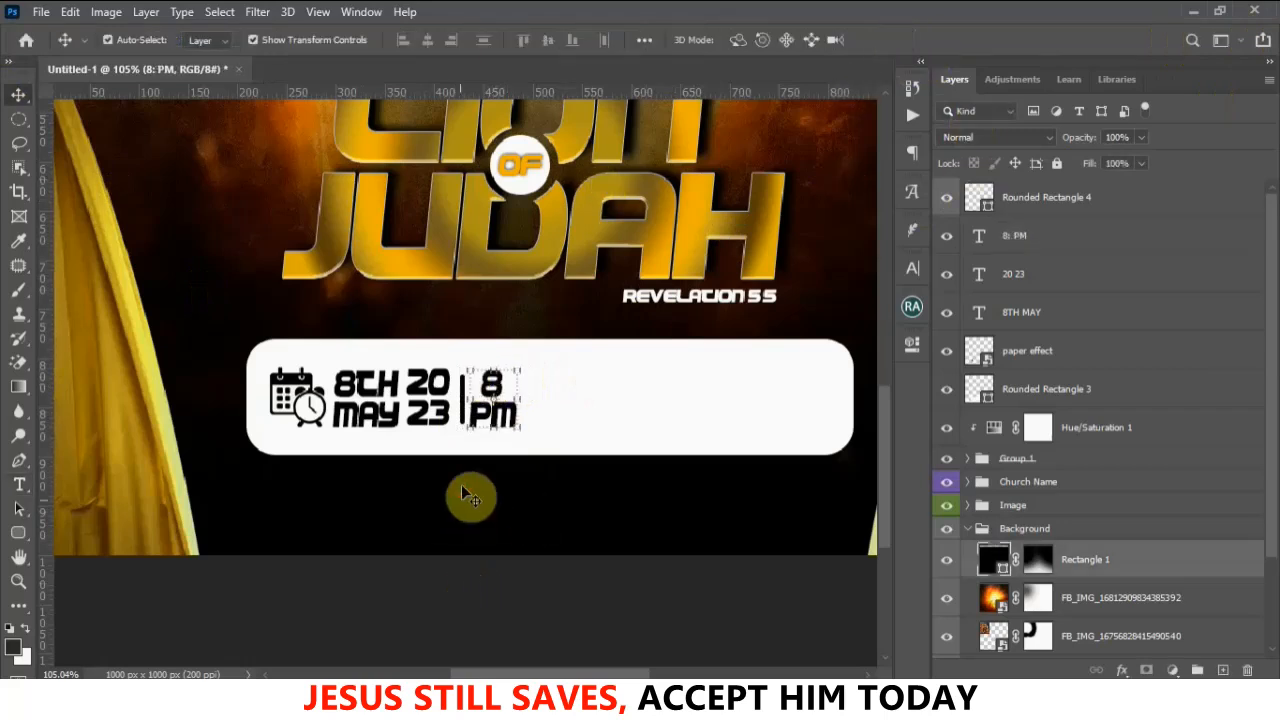
left_click_drag(493, 419, 494, 419)
left_click(517, 490)
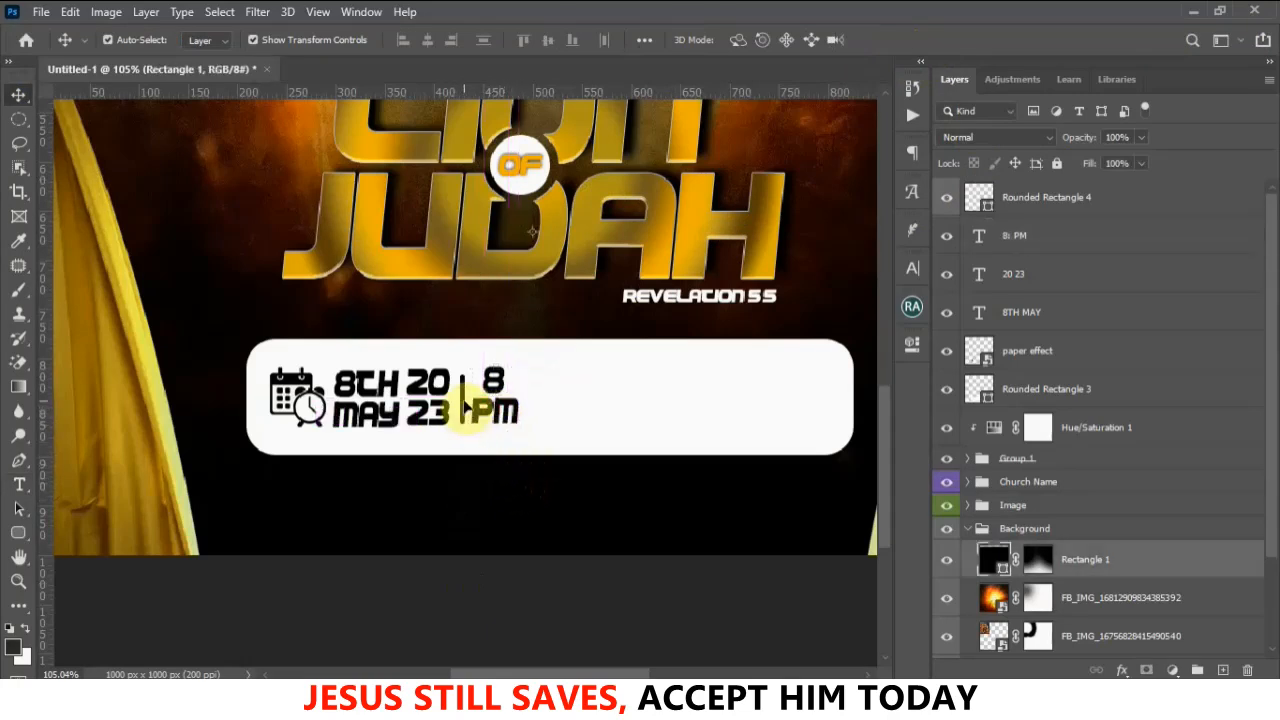
Duplicate the divider to the right of the time text, stretch it to about 212% height and centre it vertically in the white box
left_click_drag(465, 400, 545, 398)
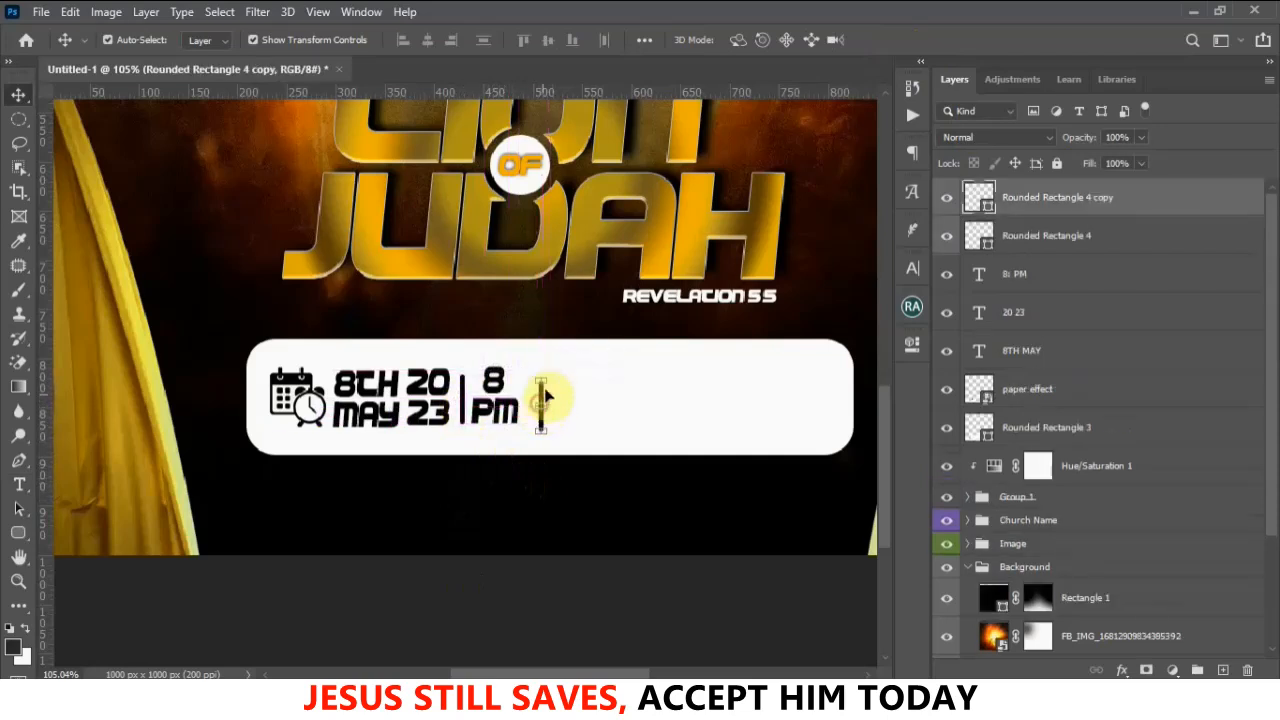
left_click_drag(540, 374, 541, 340)
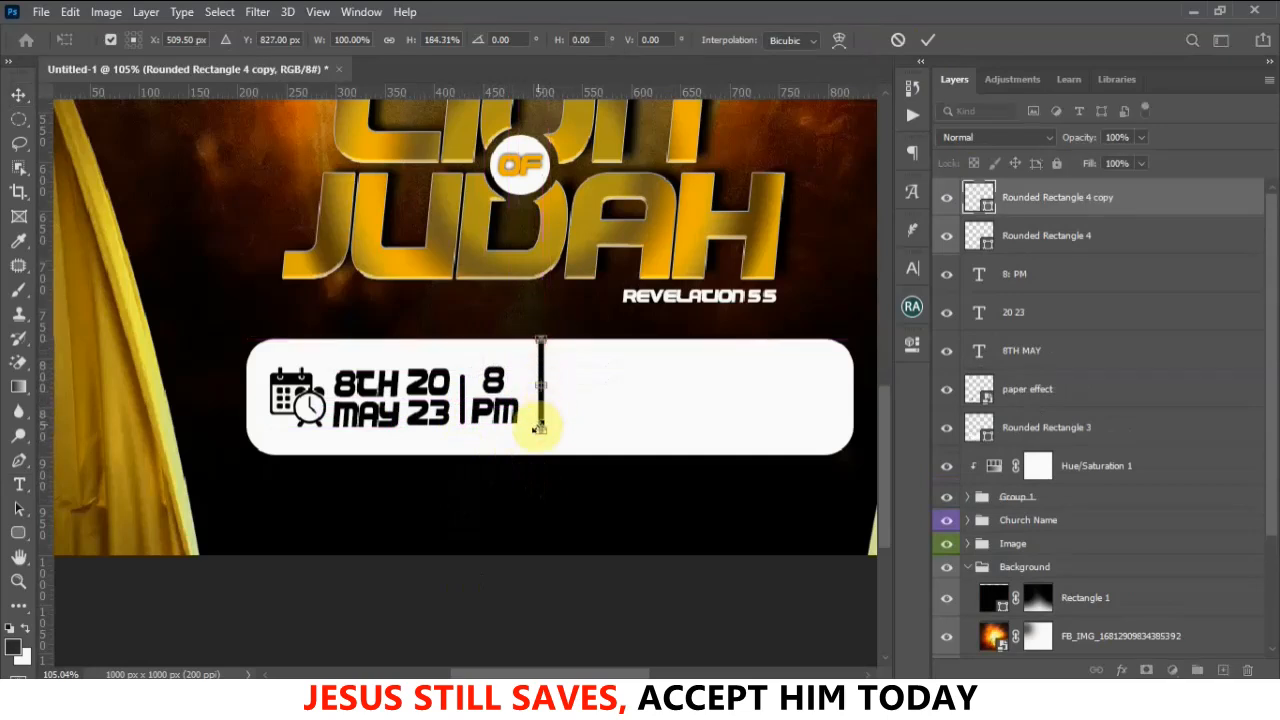
left_click_drag(540, 434, 538, 449)
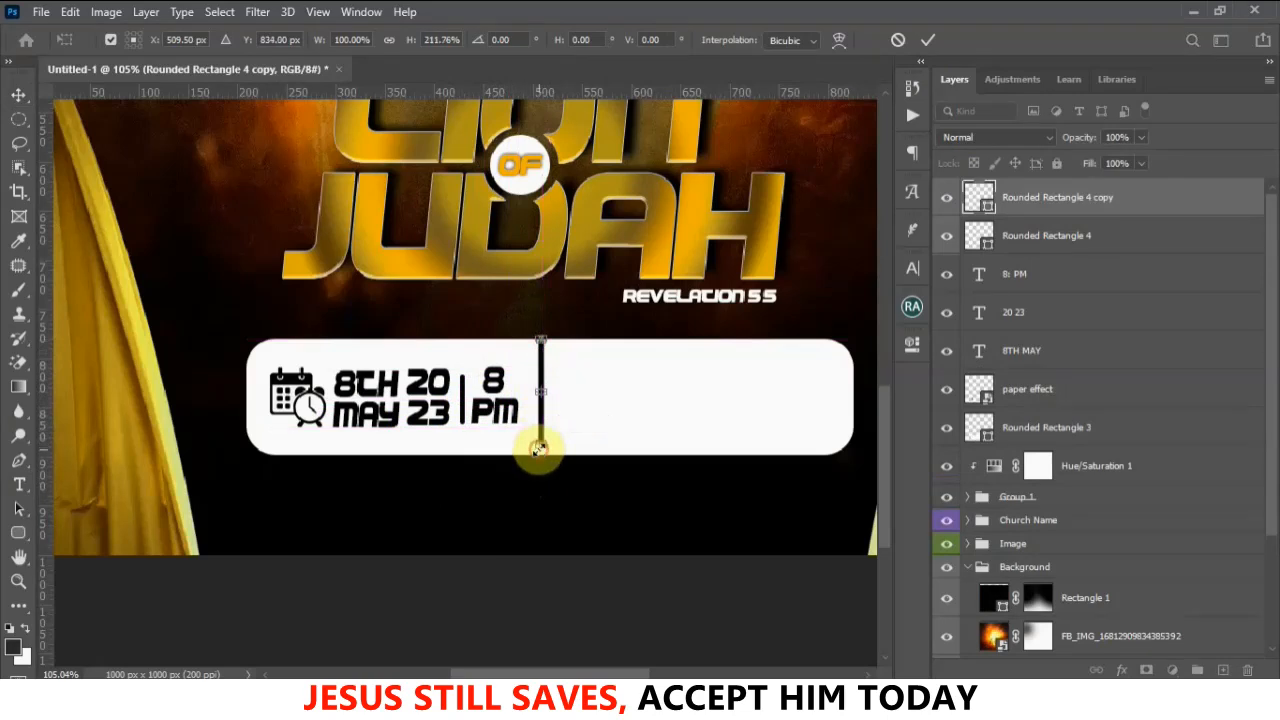
left_click(931, 39)
left_click(762, 316)
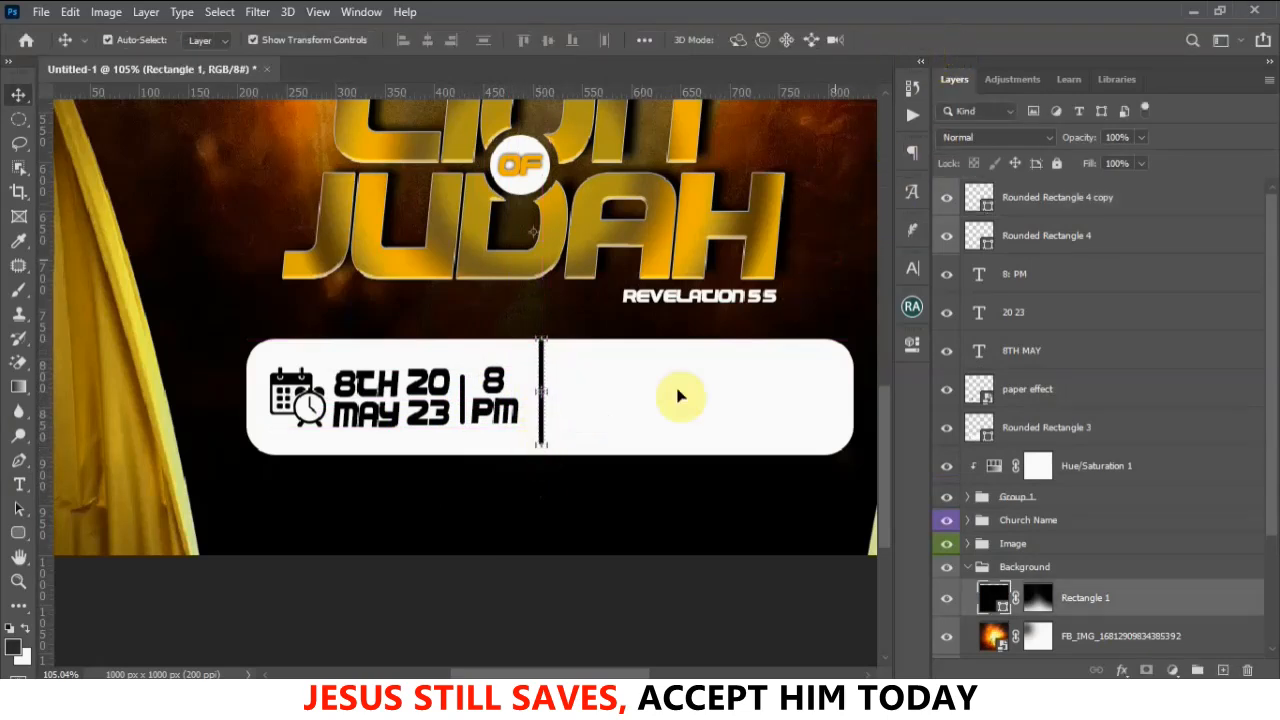
left_click_drag(542, 417, 540, 425)
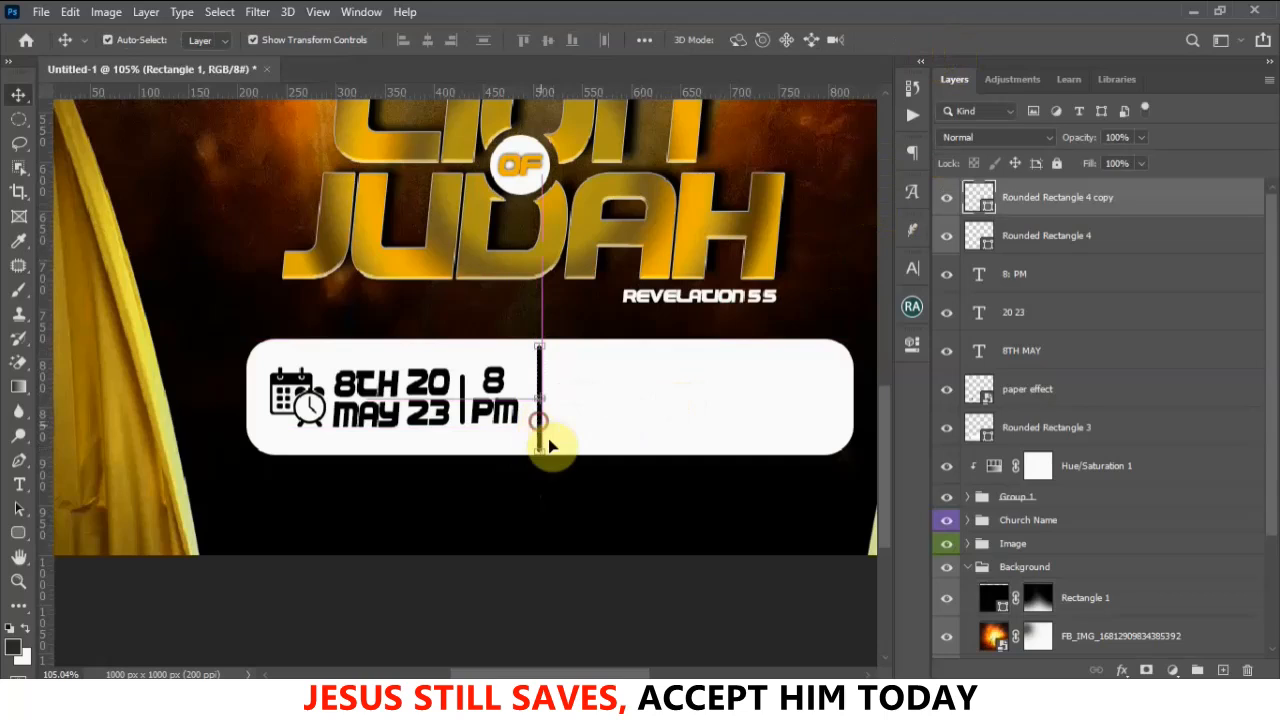
Place the location pin image from the New Items folder into the flyer and scale it down to about 7.93%
mouse_move(585, 657)
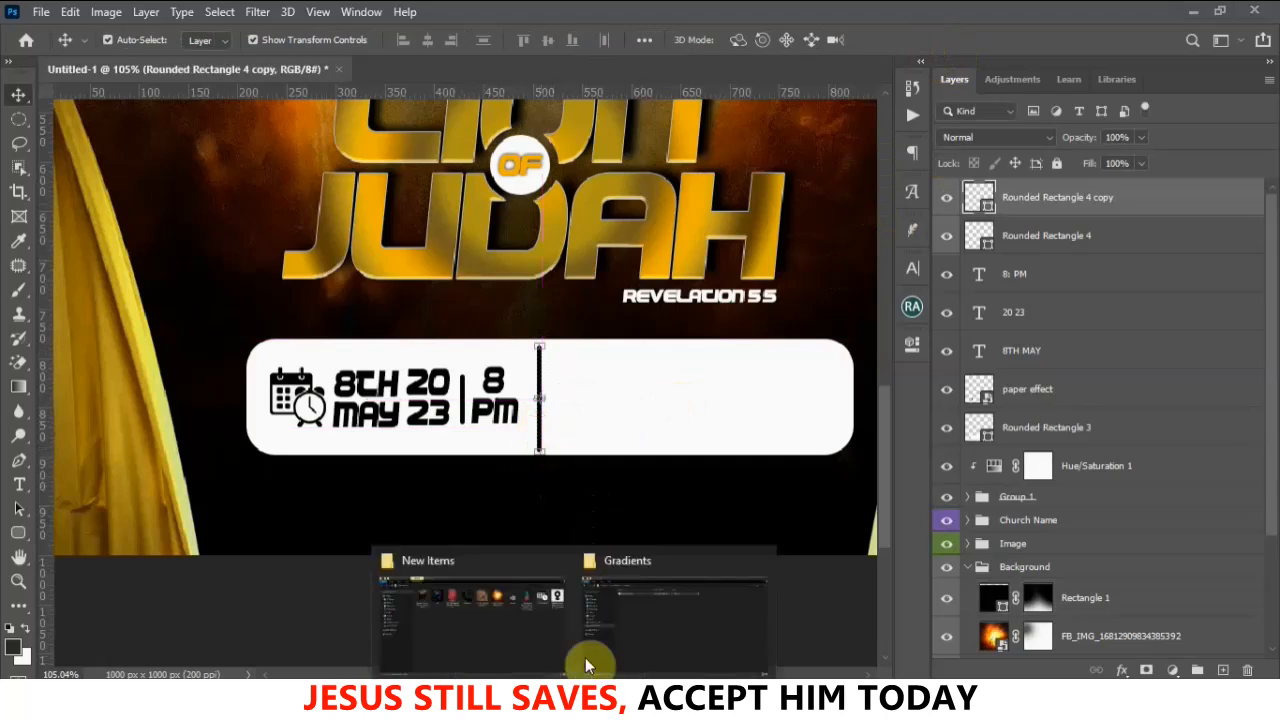
left_click(543, 616)
left_click_drag(1262, 133, 650, 436)
scroll(649, 435, "down", 5)
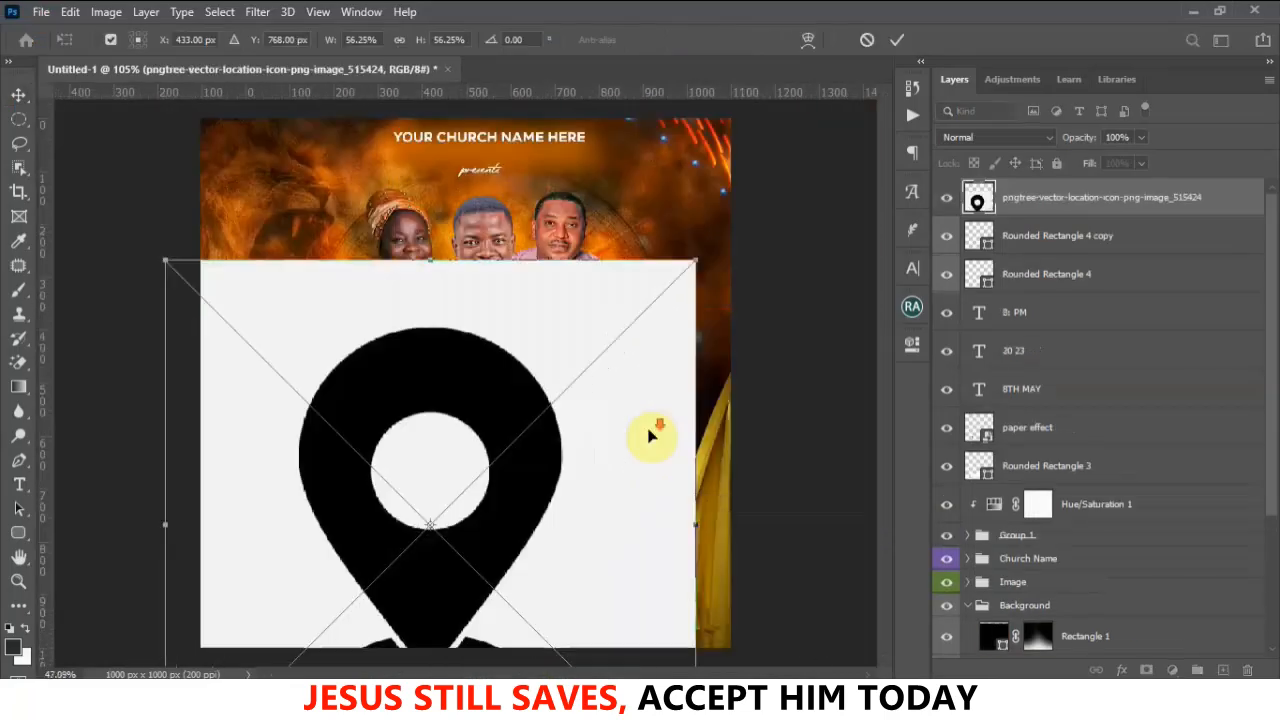
left_click_drag(270, 307, 407, 439)
left_click_drag(464, 476, 427, 376)
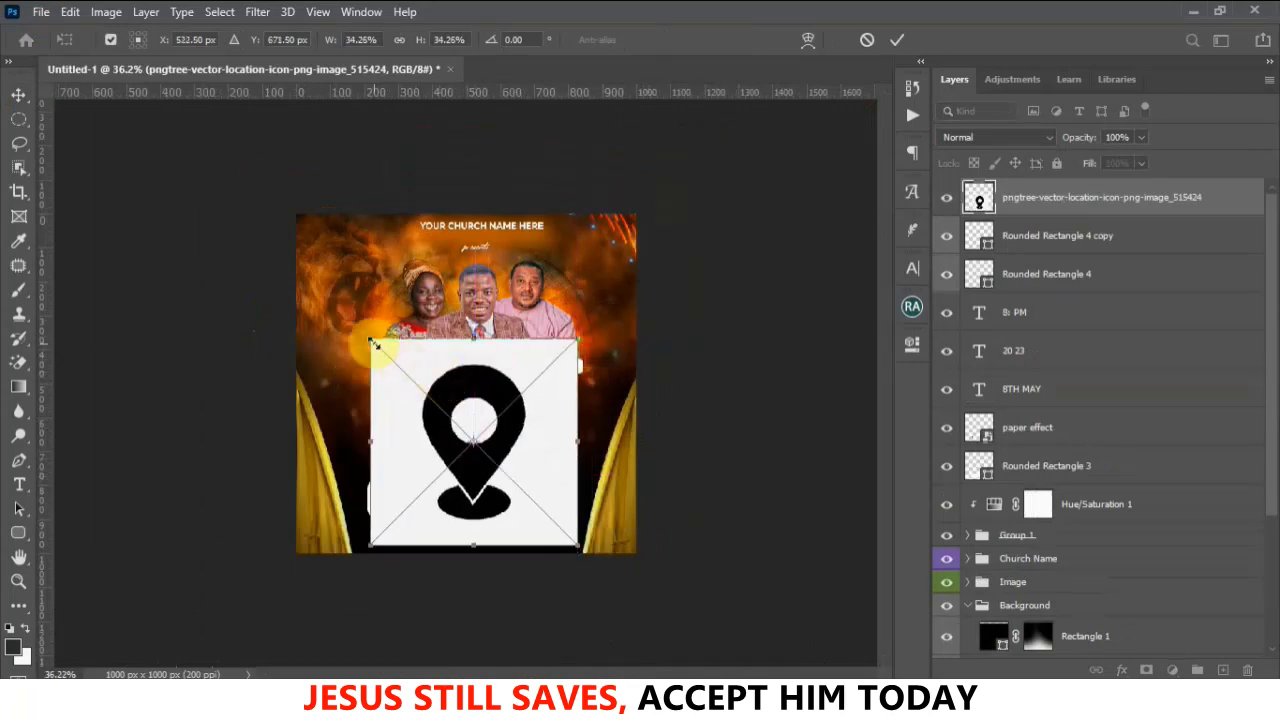
left_click_drag(371, 341, 504, 506)
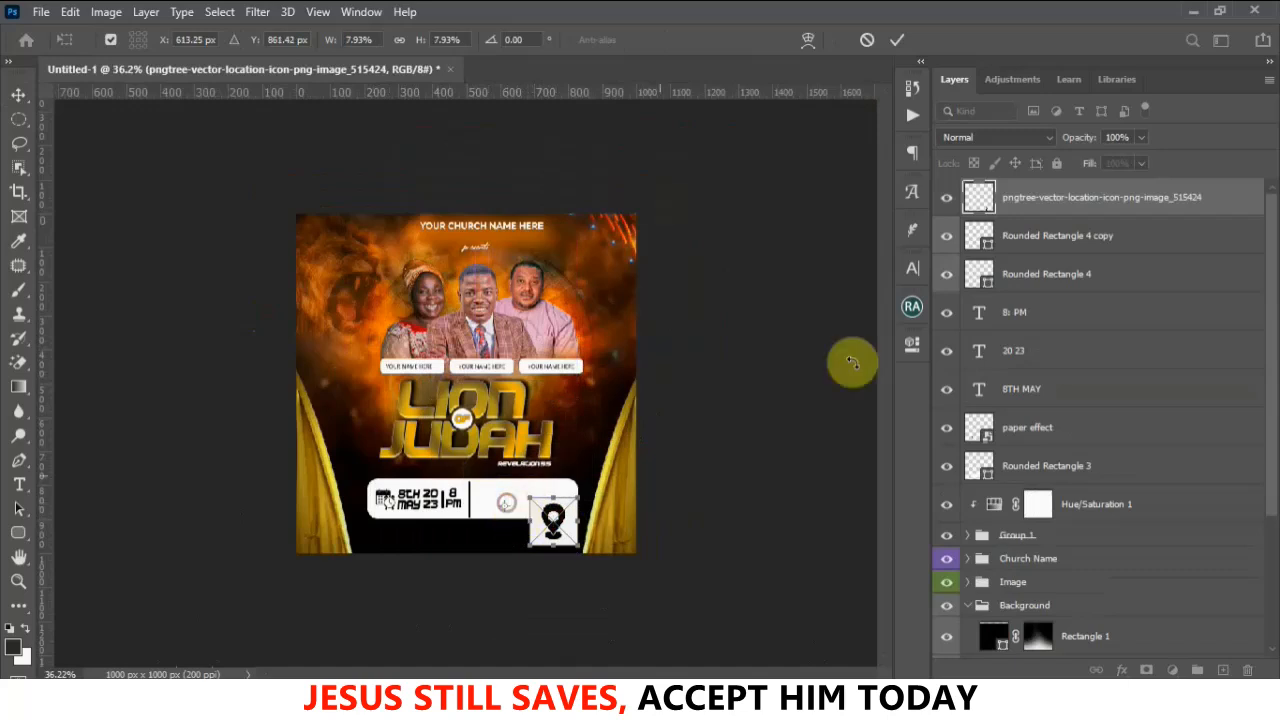
left_click(900, 46)
Move the location pin image onto the dark area right of the JUDAH title and rasterize its layer
left_click_drag(564, 522, 525, 509)
scroll(520, 514, "up", 4)
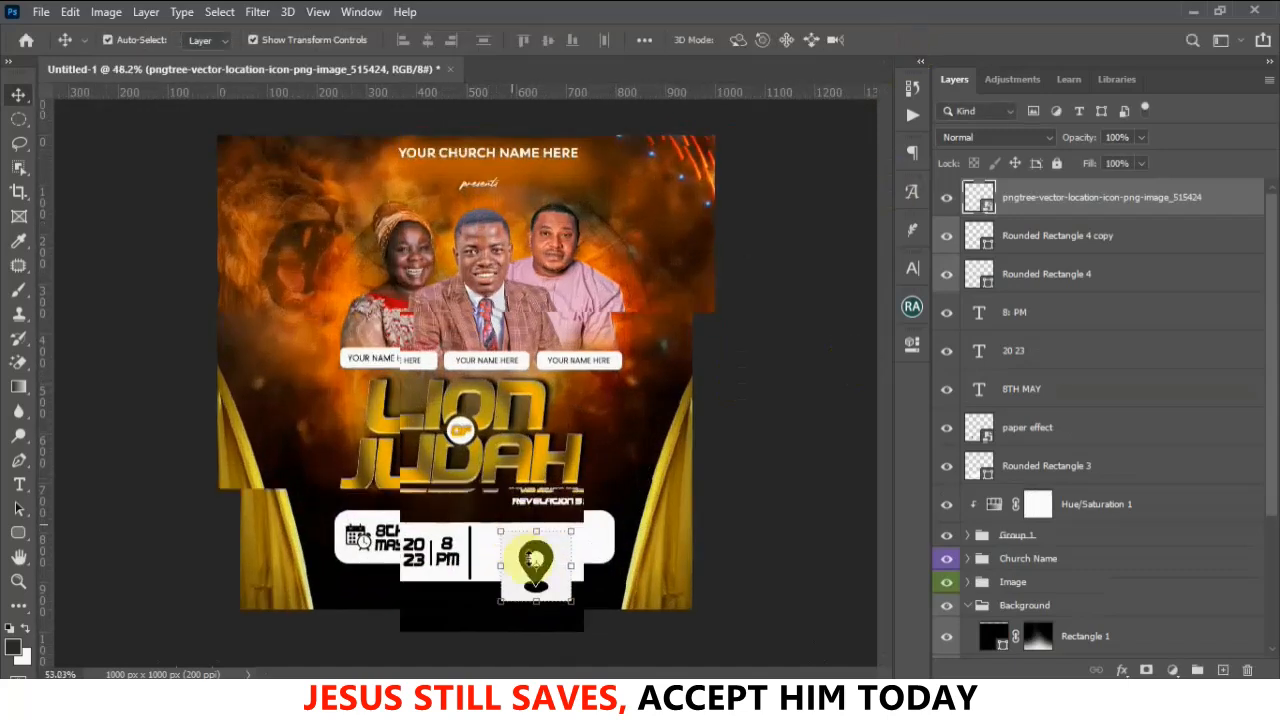
scroll(535, 560, "up", 1)
left_click_drag(567, 562, 670, 419)
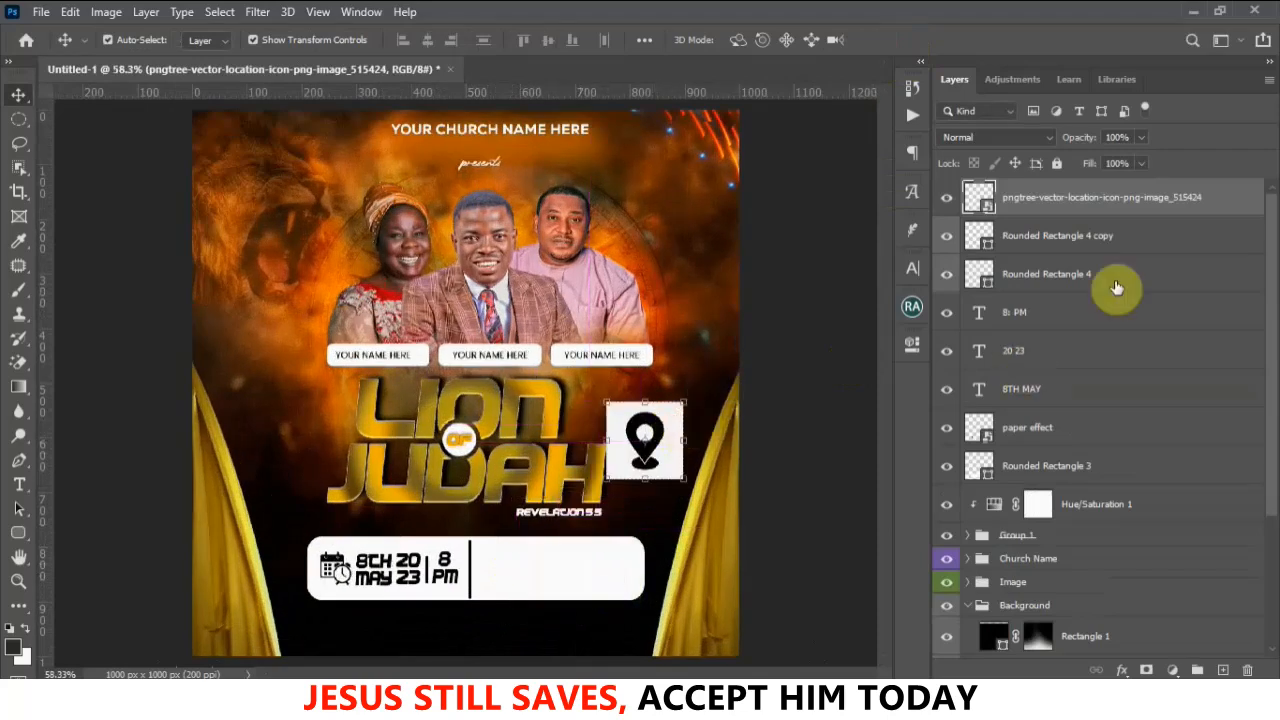
right_click(1060, 198)
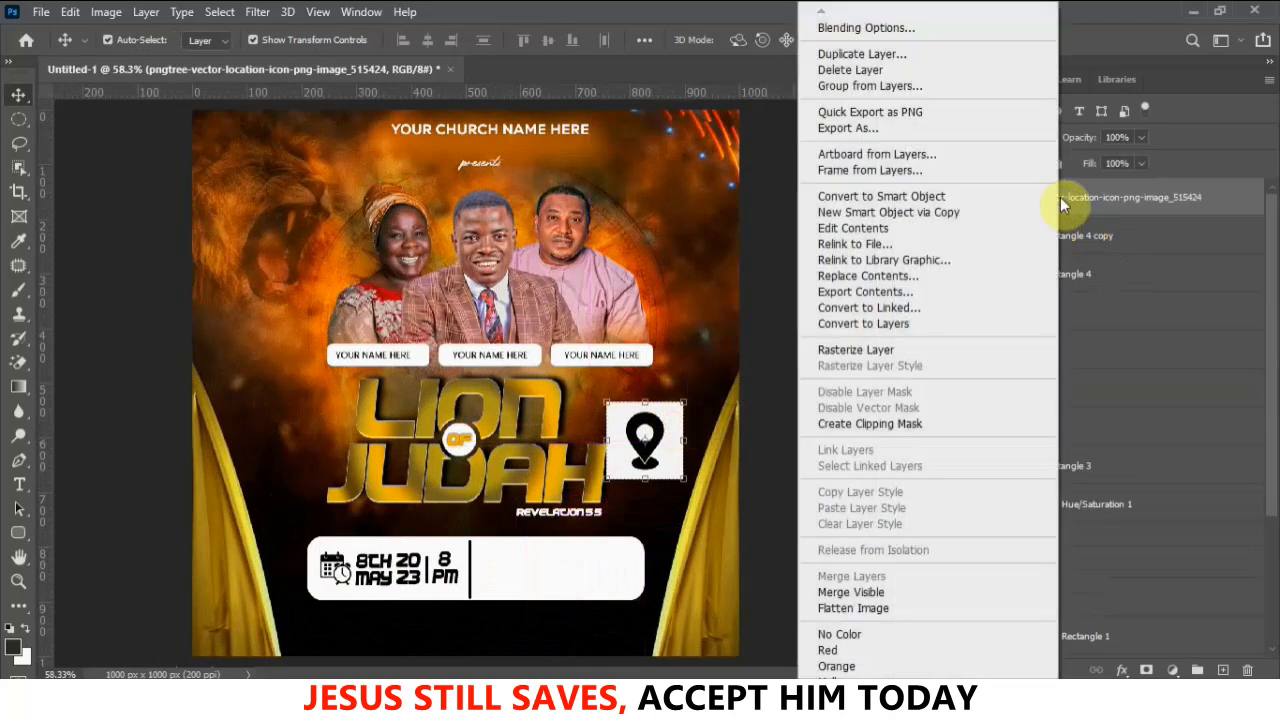
left_click(907, 349)
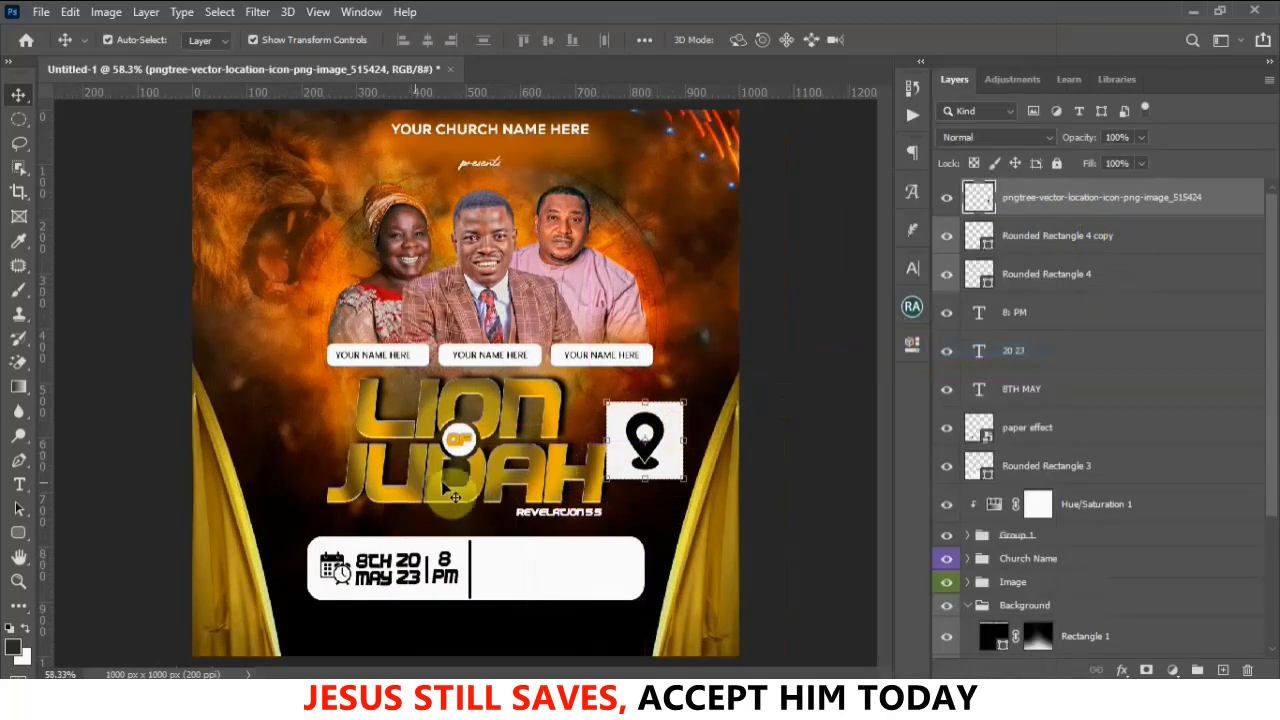
Erase the white background around the location pin and inside its circle with the Magic Eraser tool
left_click(19, 363)
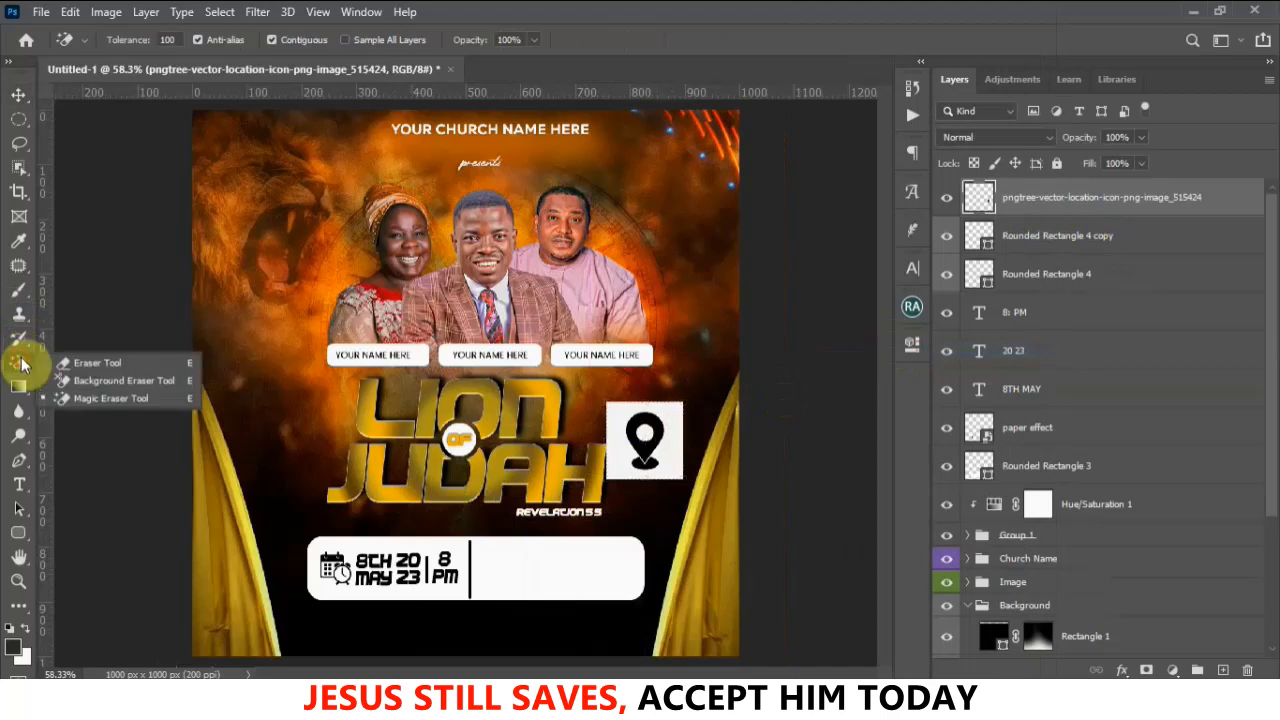
left_click(93, 398)
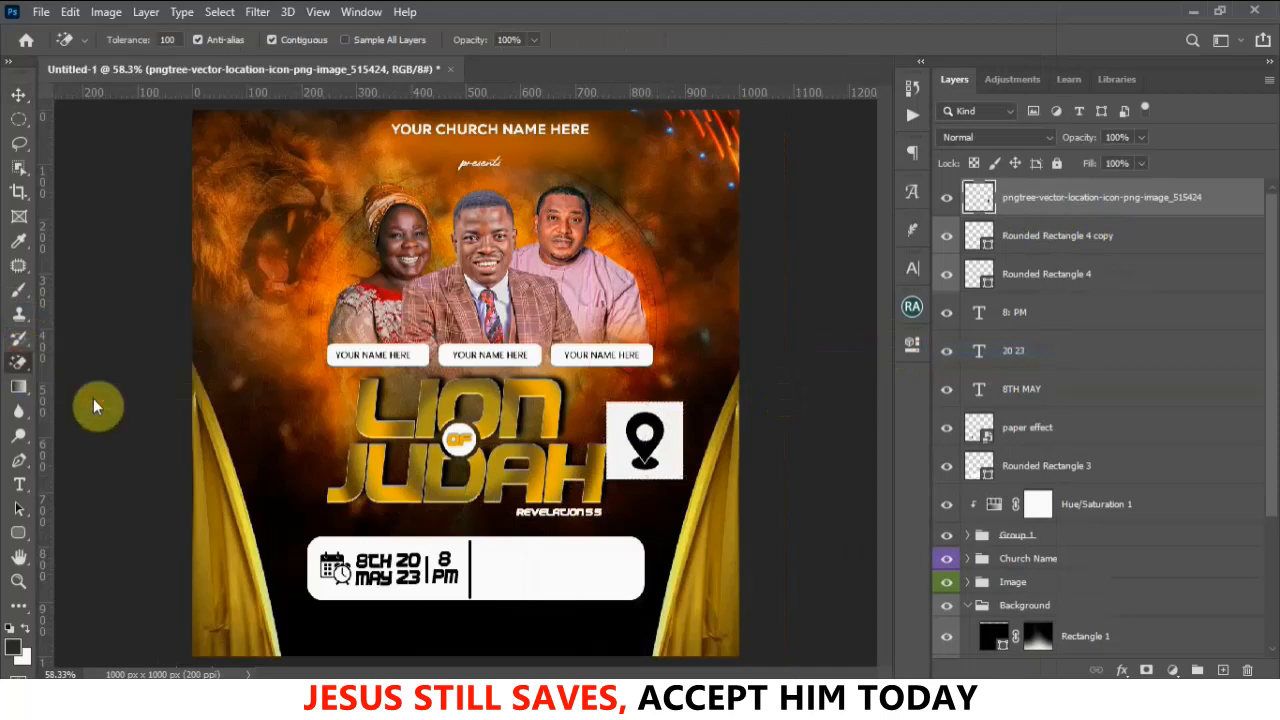
left_click(665, 455)
left_click(646, 430)
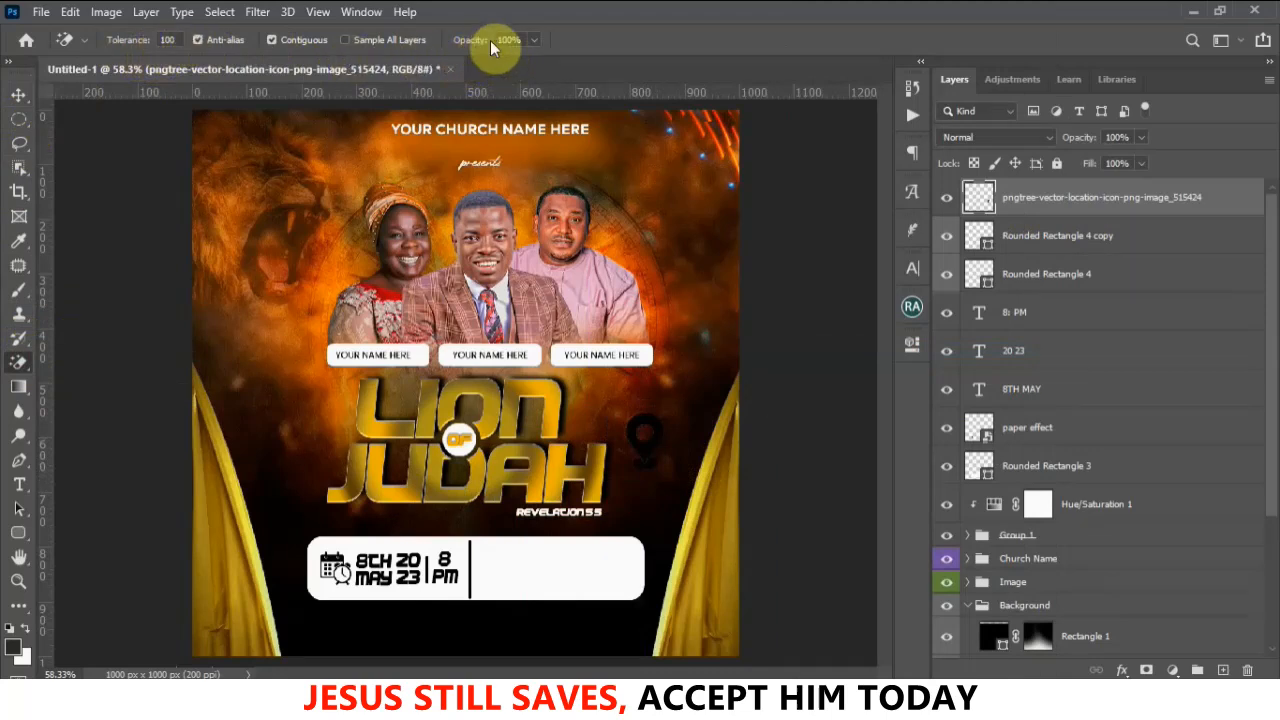
Scale the location pin right of the JUDAH title down to about 76%
left_click(19, 96)
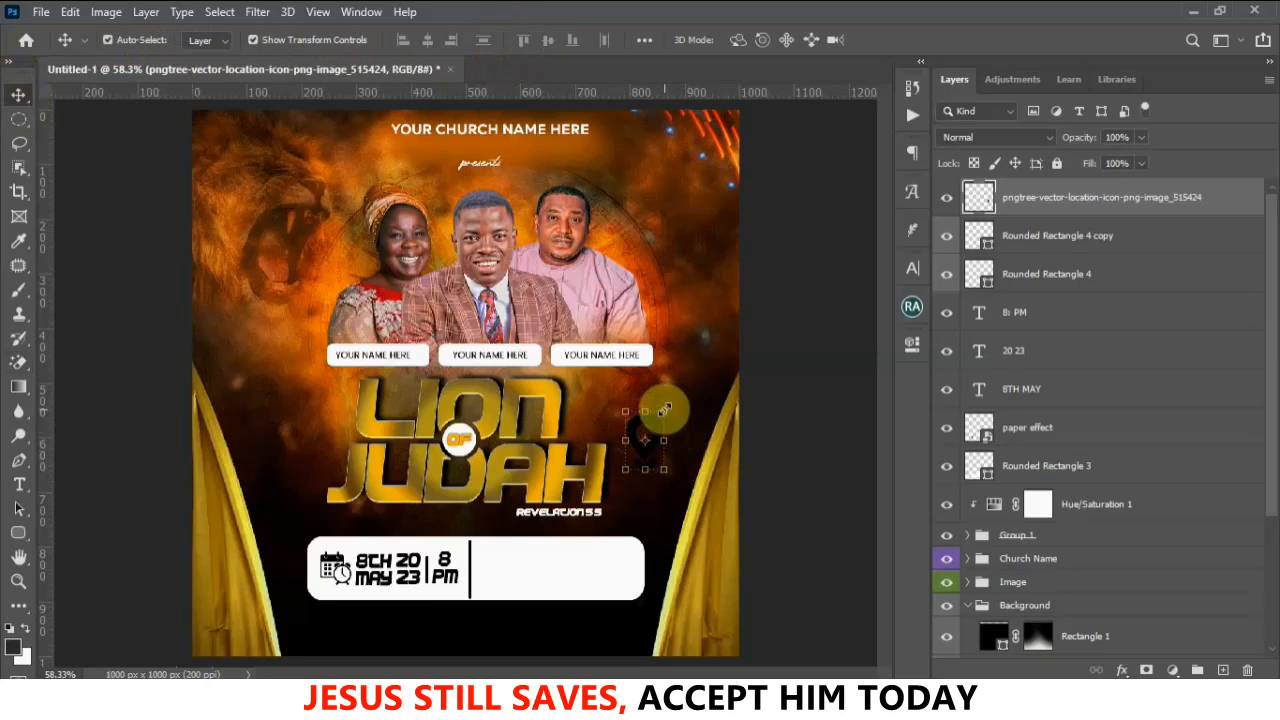
left_click_drag(664, 408, 657, 427)
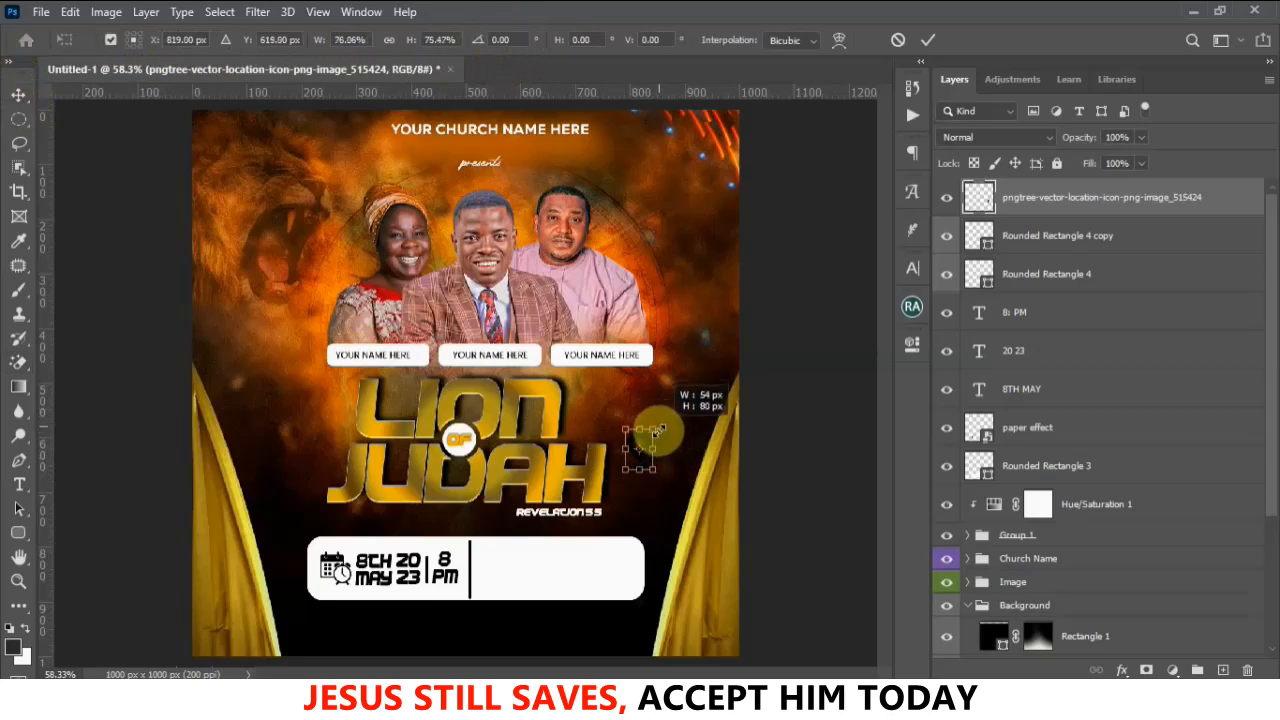
key("Return")
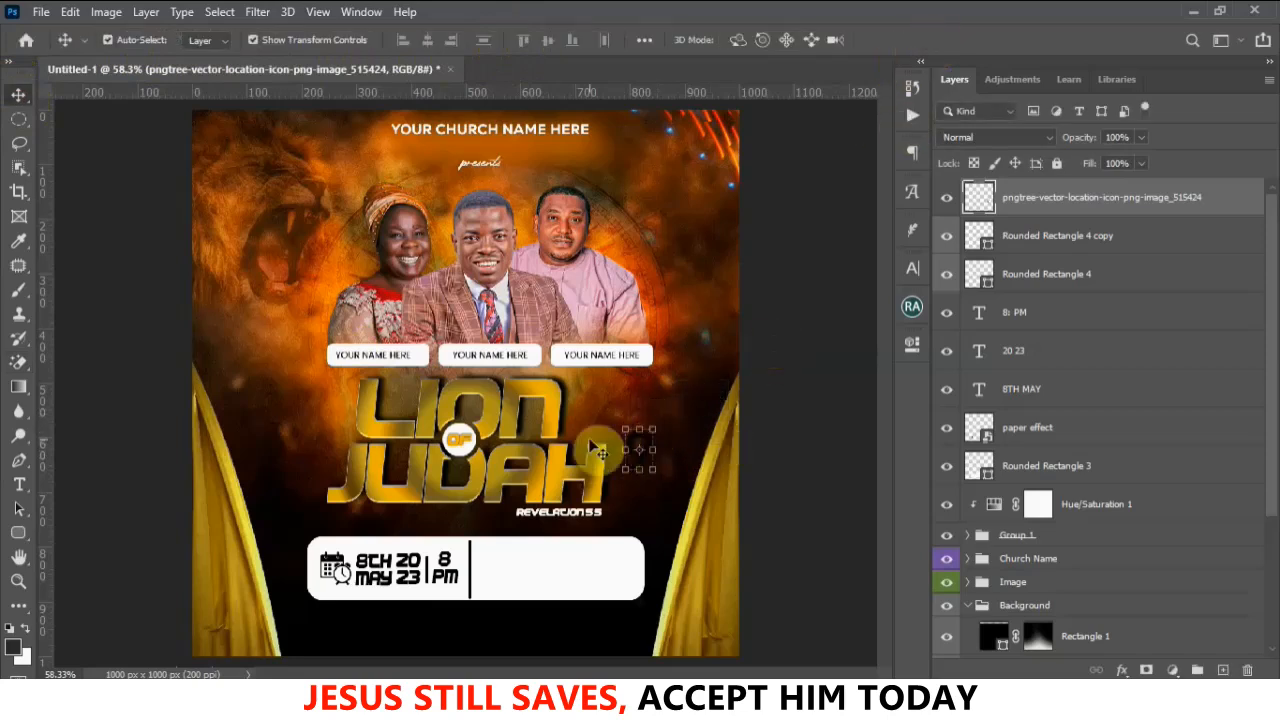
key("ctrl+t")
left_click_drag(639, 449, 615, 490)
left_click(922, 42)
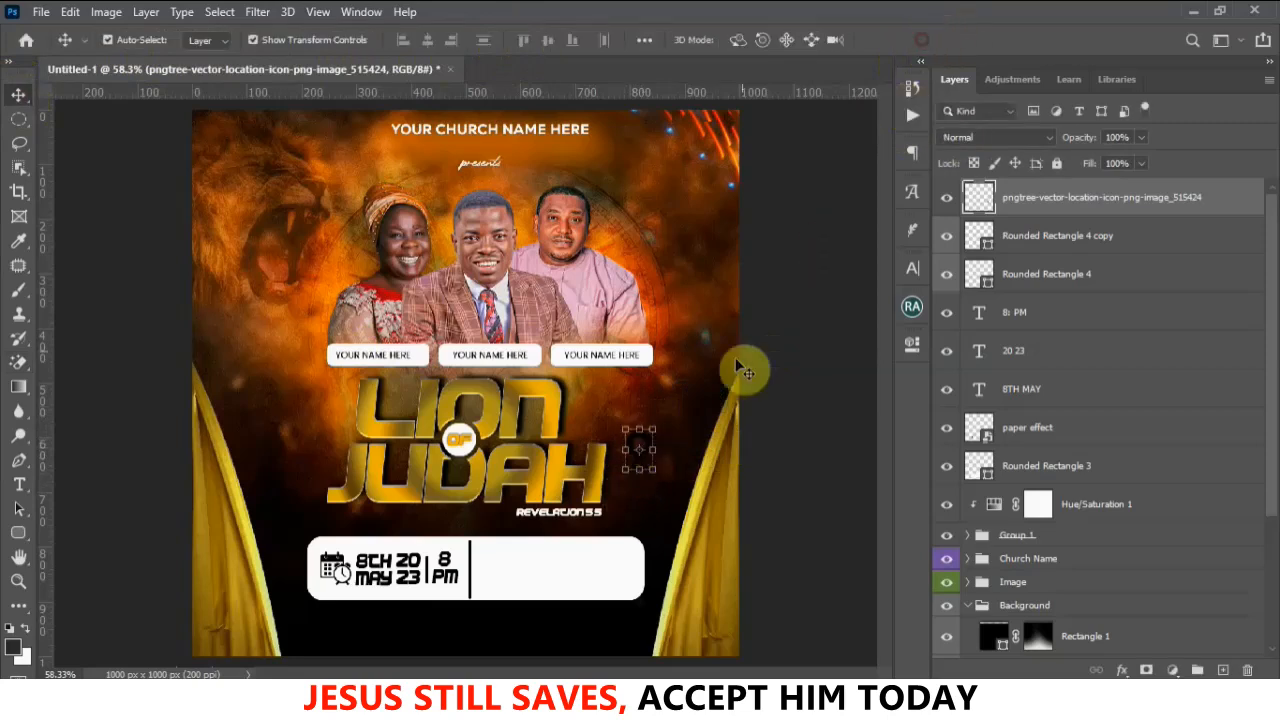
Move the location pin into the white box beside the tall divider and shrink it to about 76% width and 77% height
left_click(742, 402)
left_click_drag(647, 466, 503, 583)
scroll(502, 585, "up", 2)
scroll(500, 585, "up", 1)
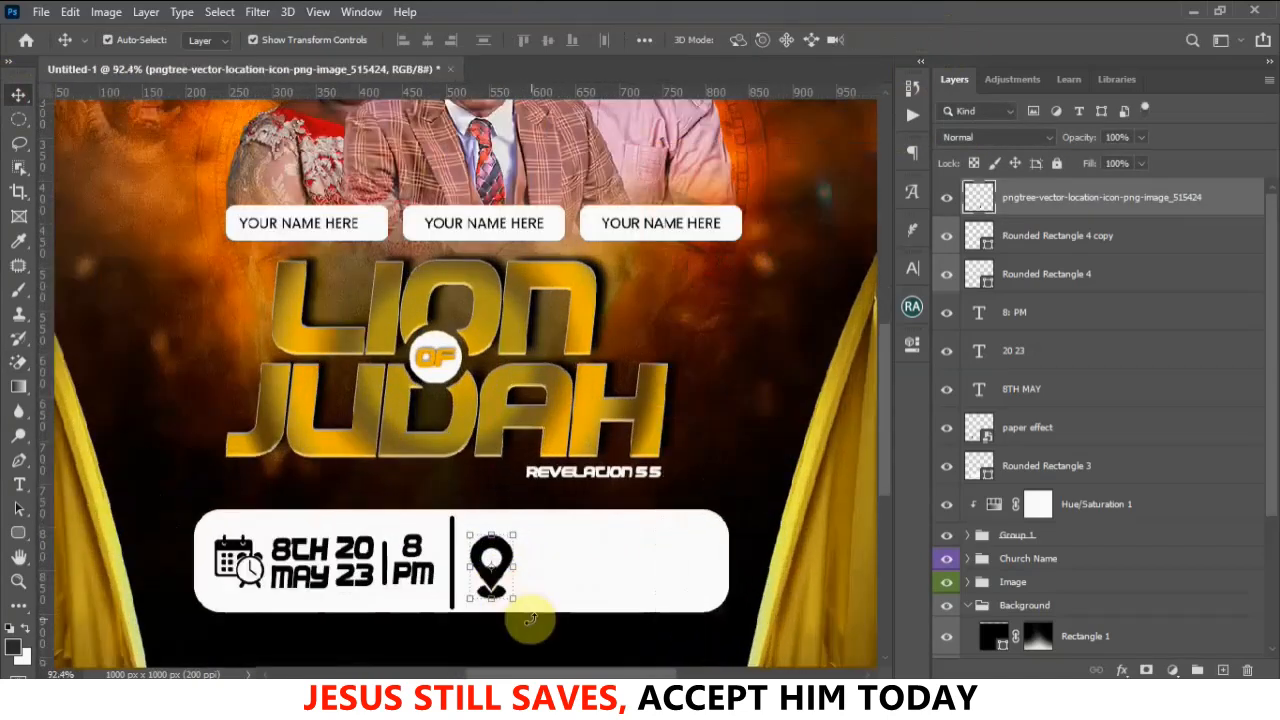
mouse_move(513, 599)
left_mouse_down()
mouse_move(493, 580)
mouse_move(503, 586)
left_mouse_up()
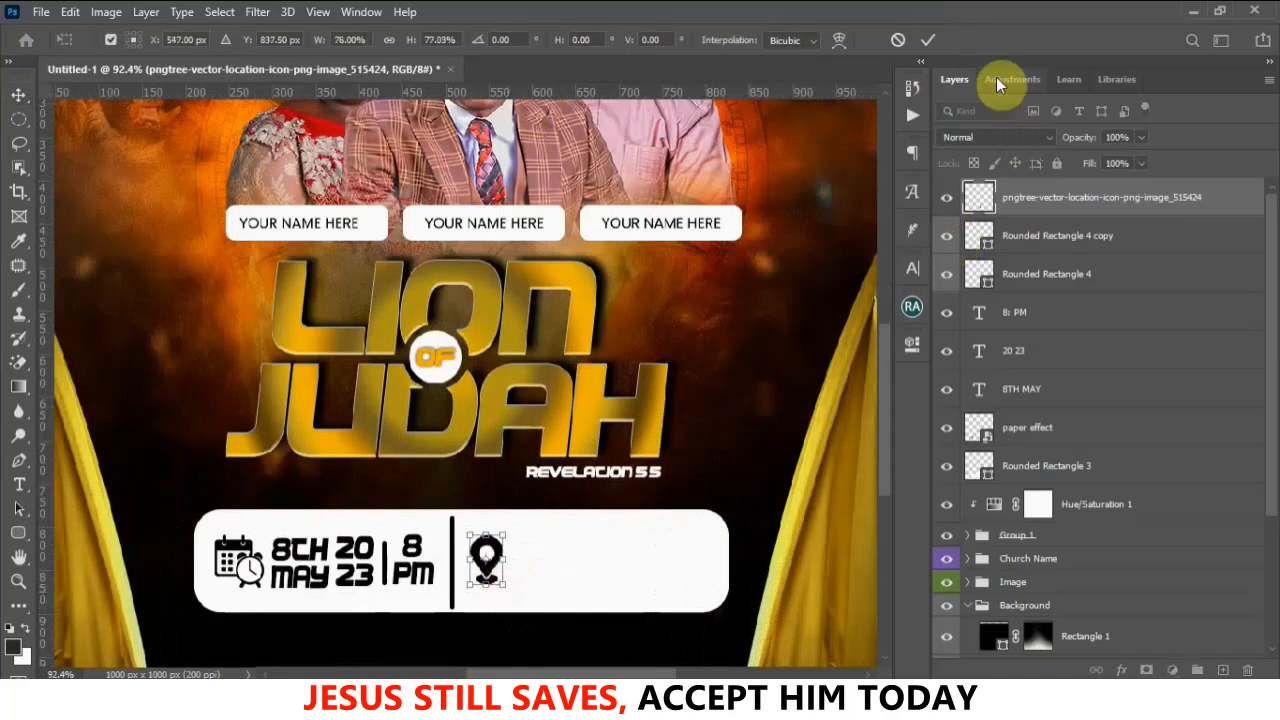
left_click(930, 43)
left_click(722, 476)
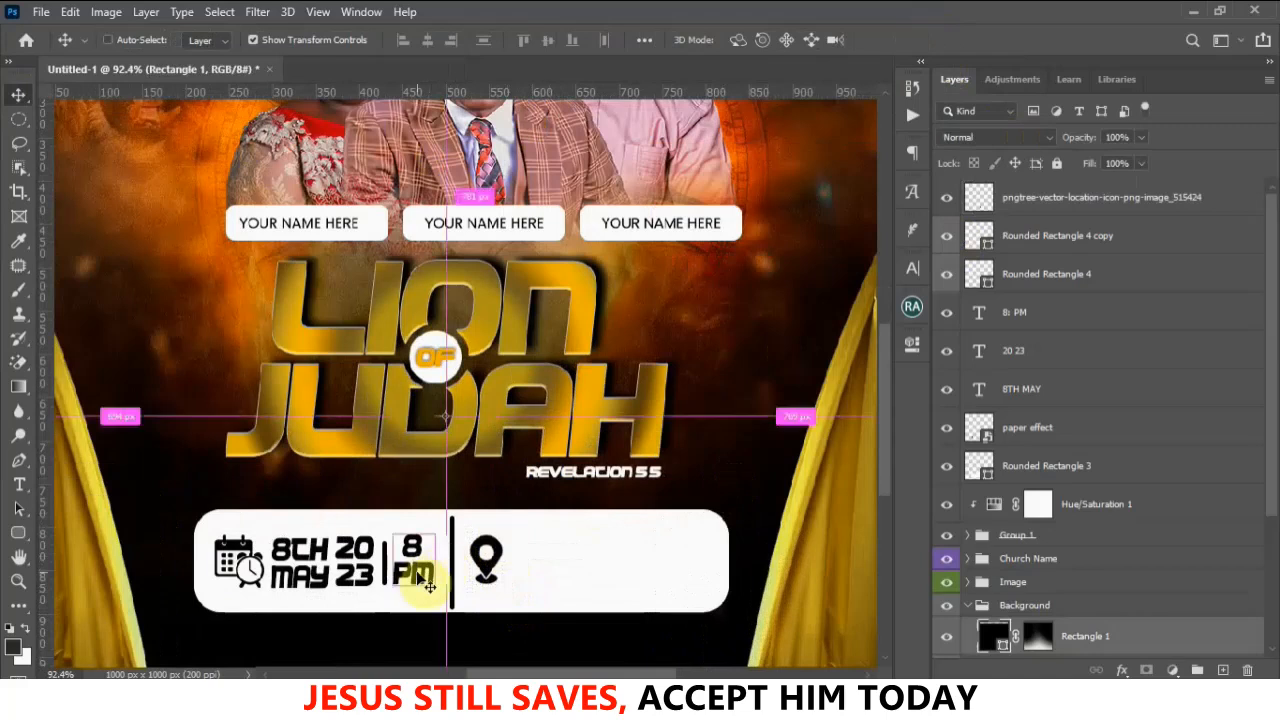
Duplicate the 8 PM text and place the copy to the right of the location pin
left_click_drag(418, 572, 556, 576)
key("ctrl+t")
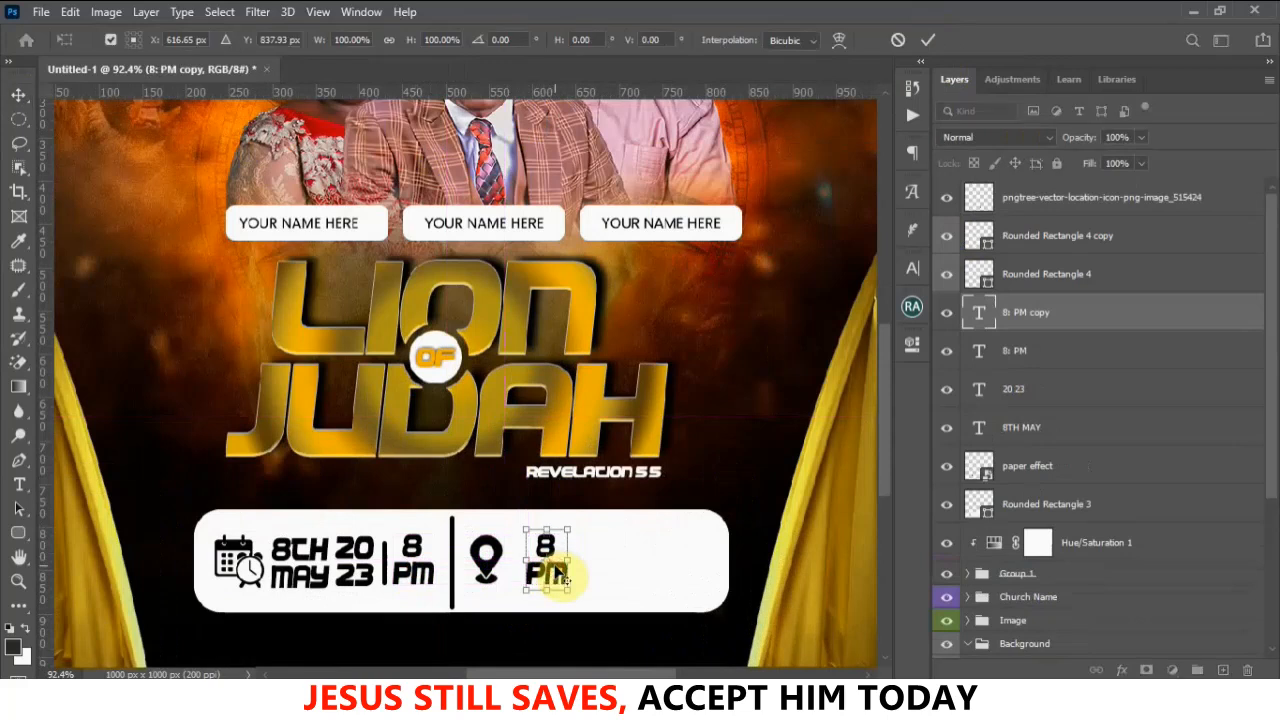
key("Return")
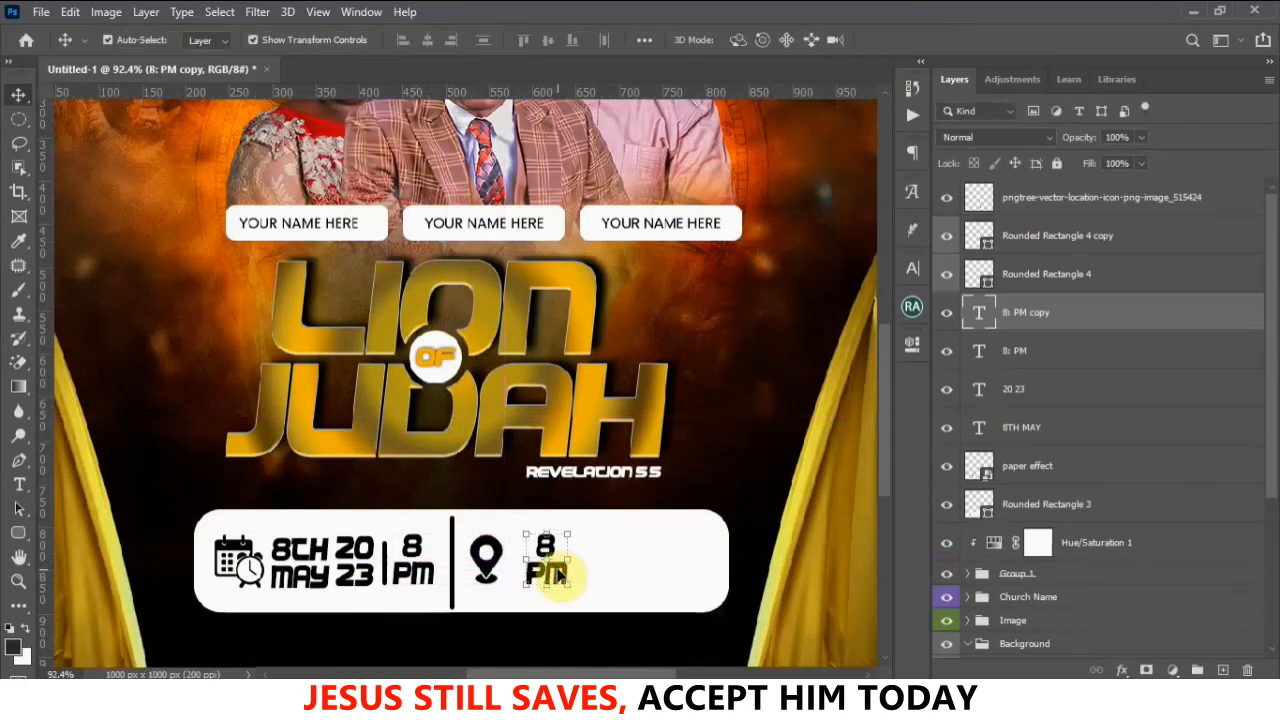
Replace the copied time text with ACCRA GHANA on two lines
left_click(18, 484)
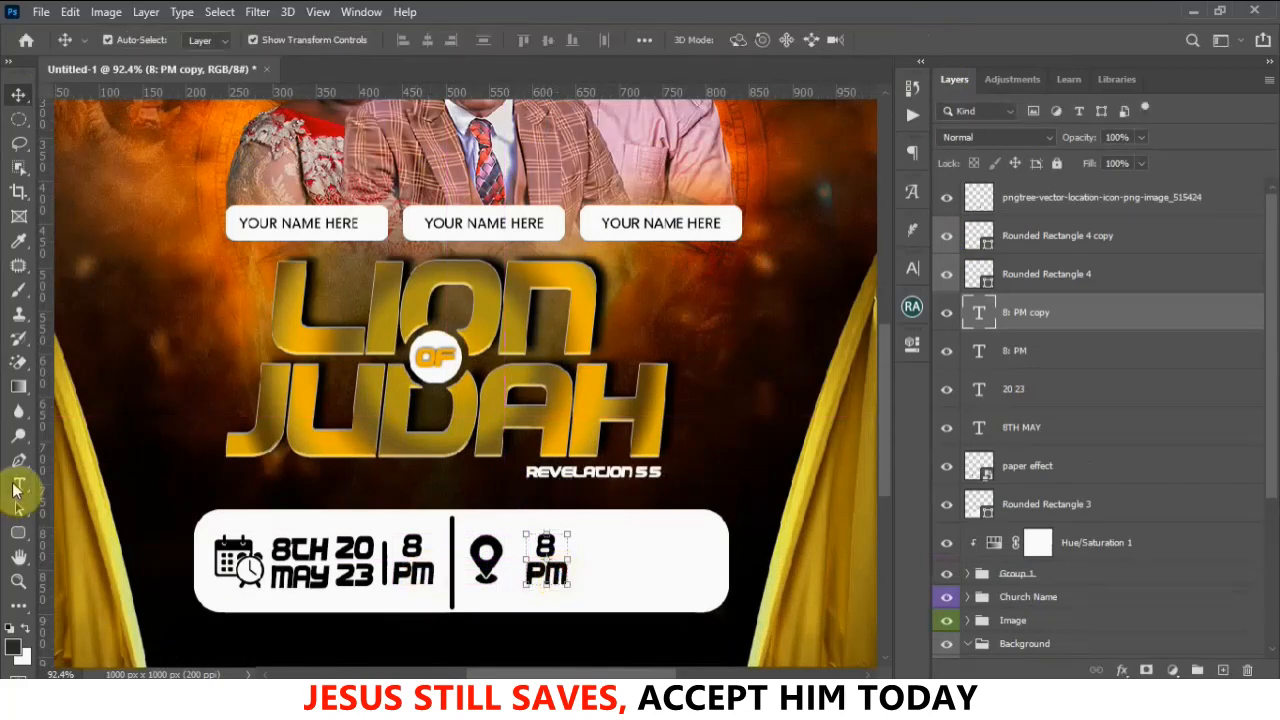
left_click(563, 574)
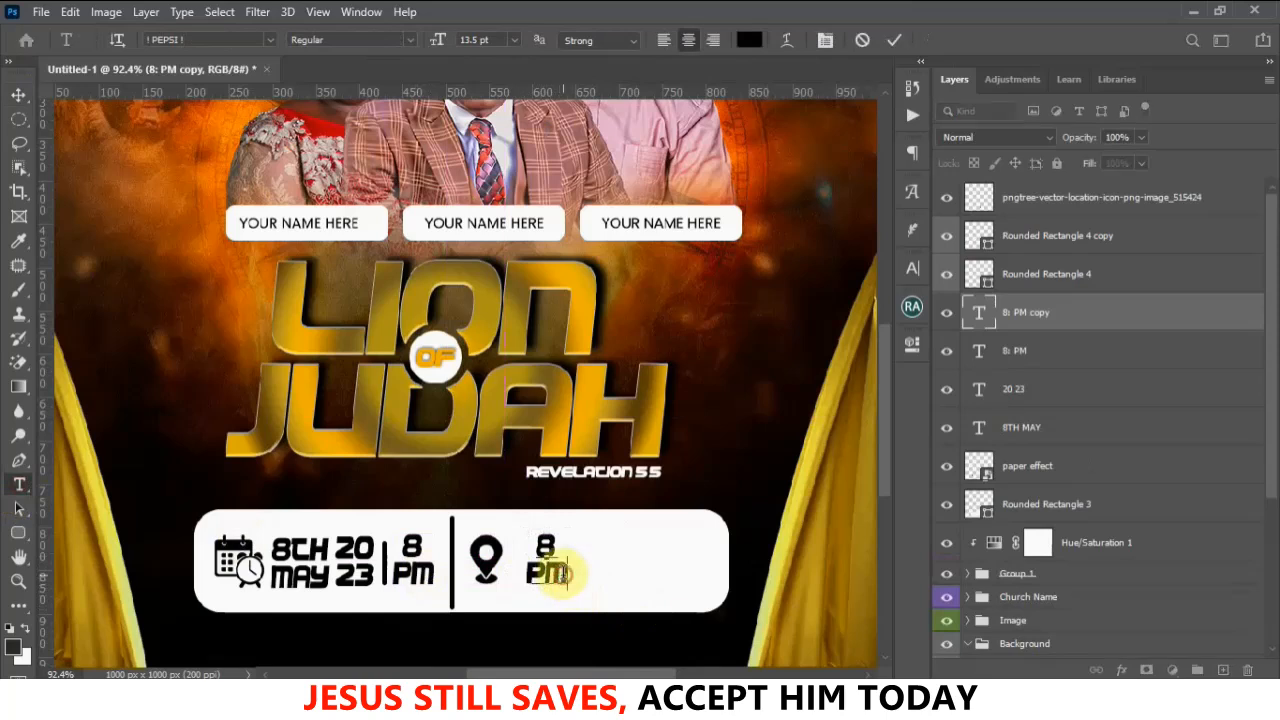
key("ctrl+a")
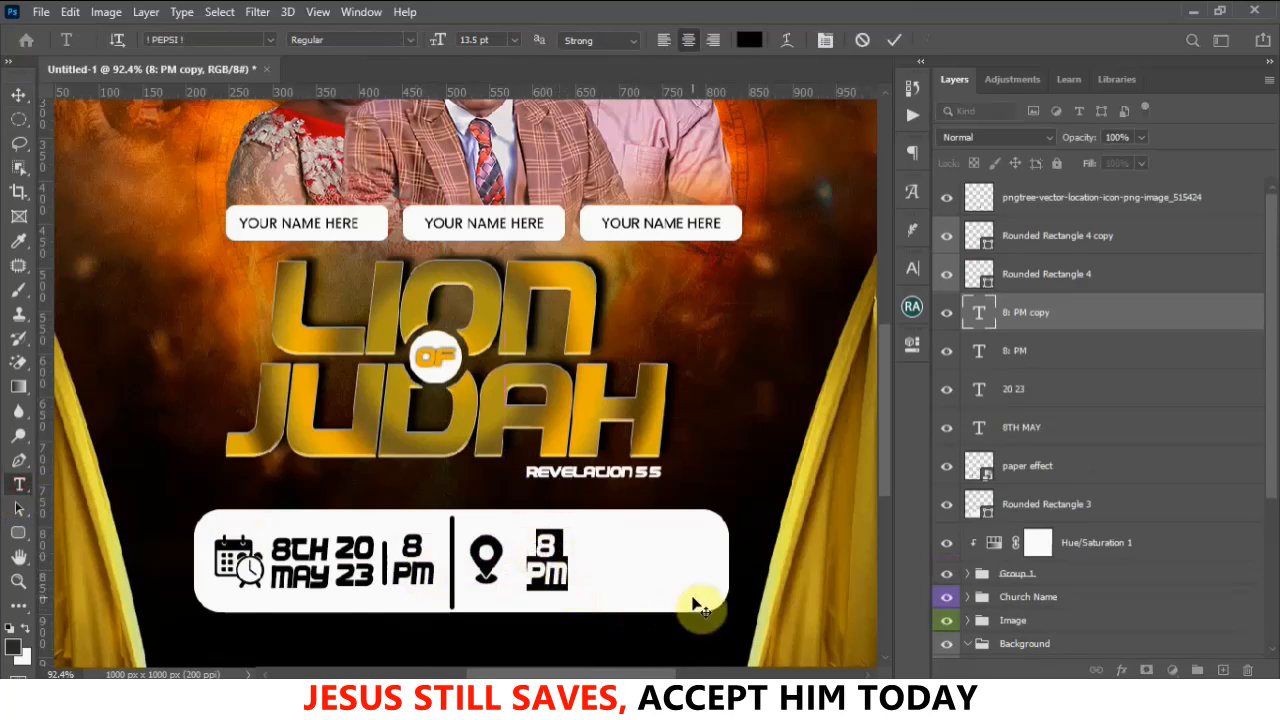
key("Up")
type("ACCRA ")
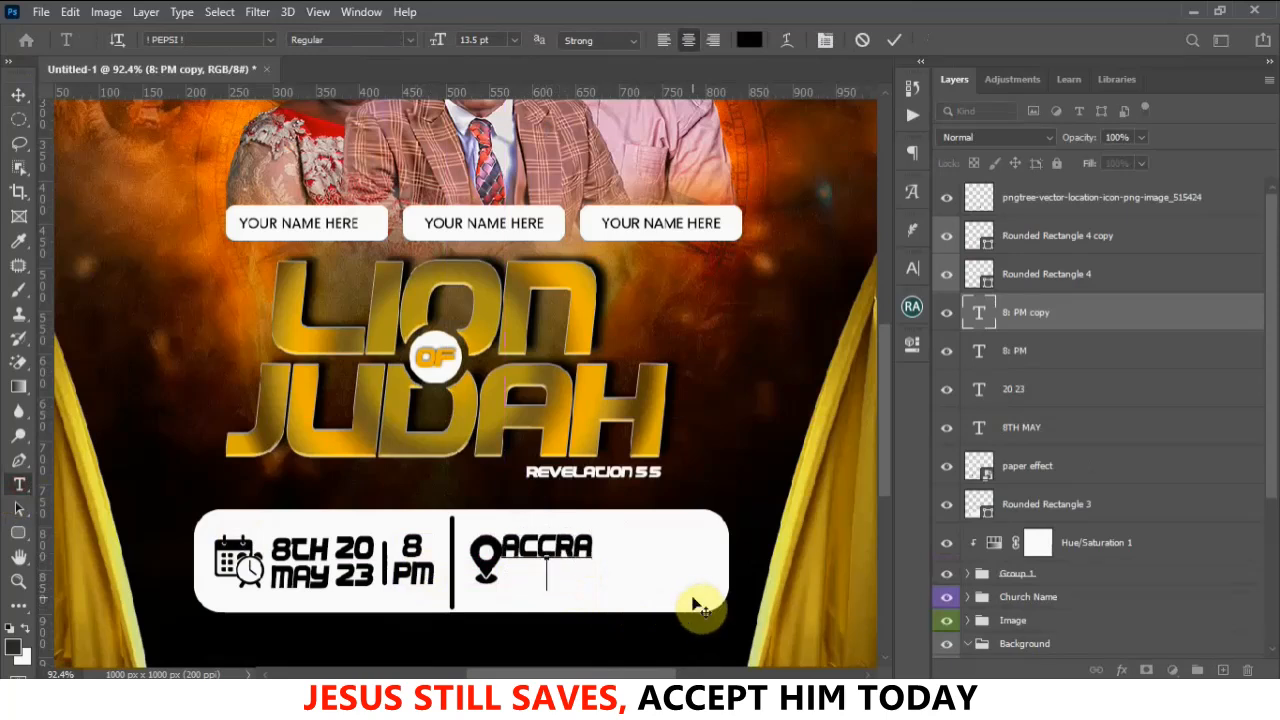
type("GHANA")
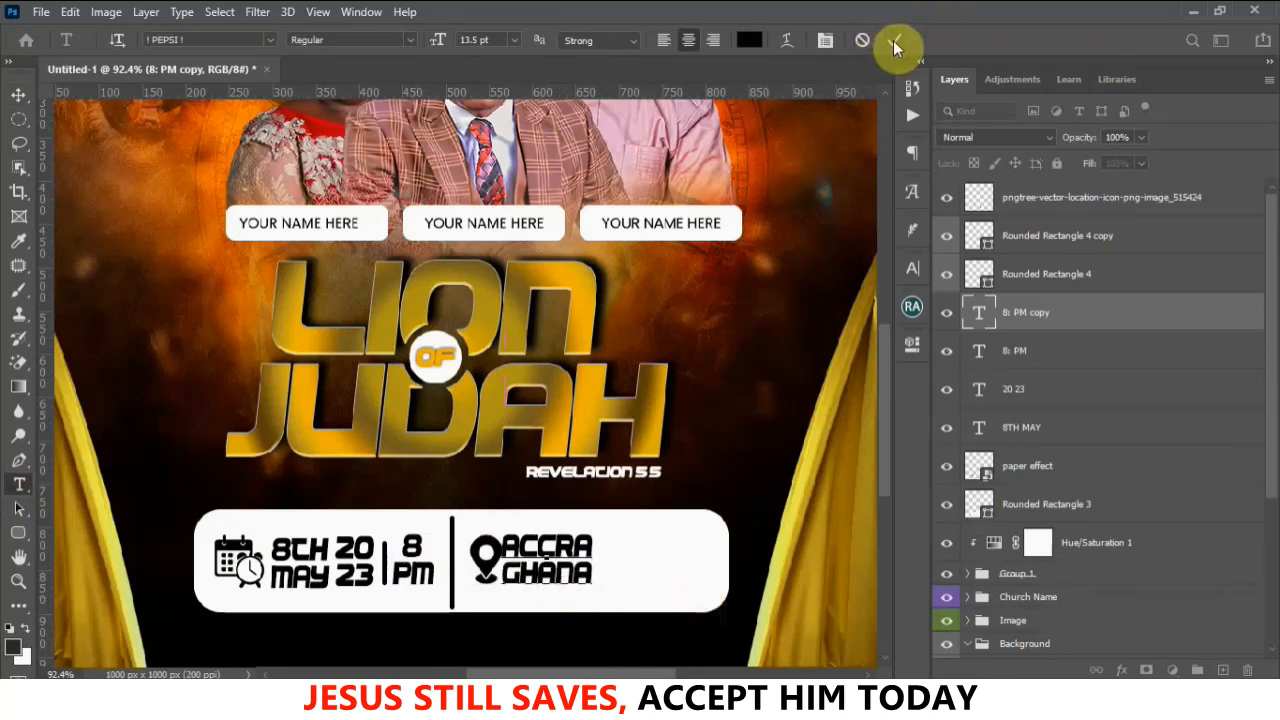
left_click(737, 447)
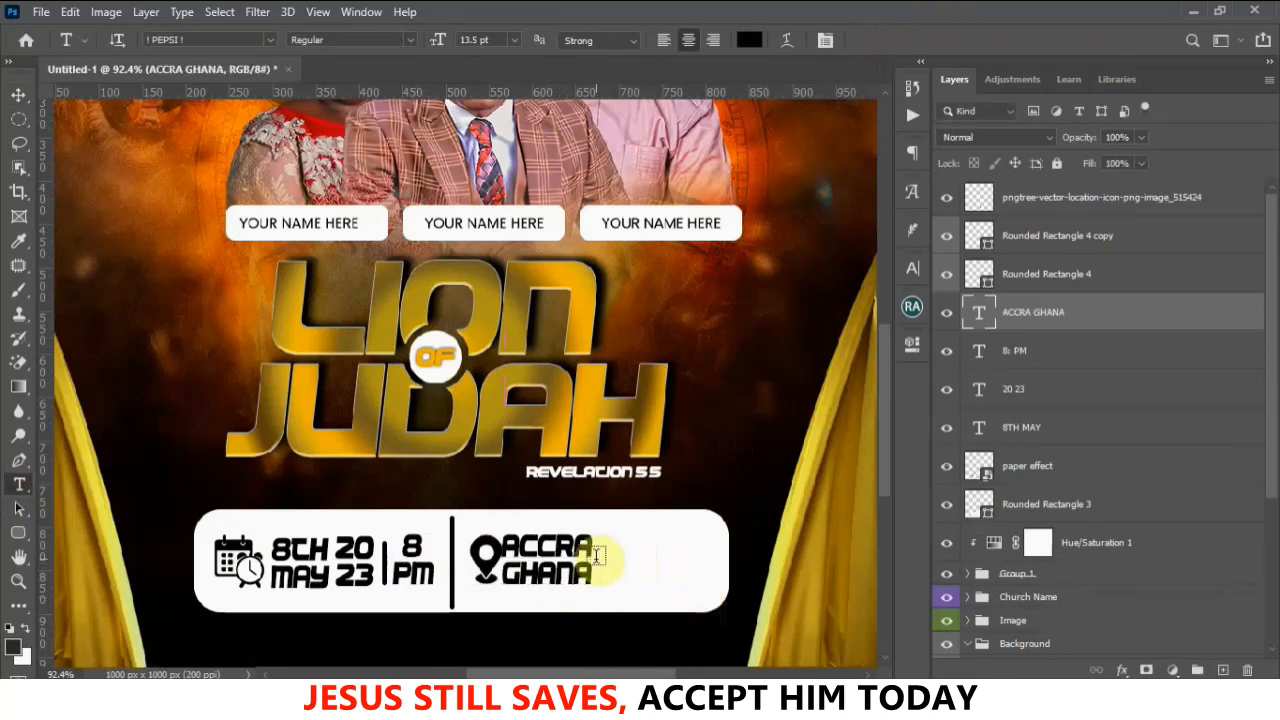
Move the ACCRA GHANA text off the location pin so it sits just to the pin's right
left_click(18, 94)
left_click_drag(566, 553, 621, 553)
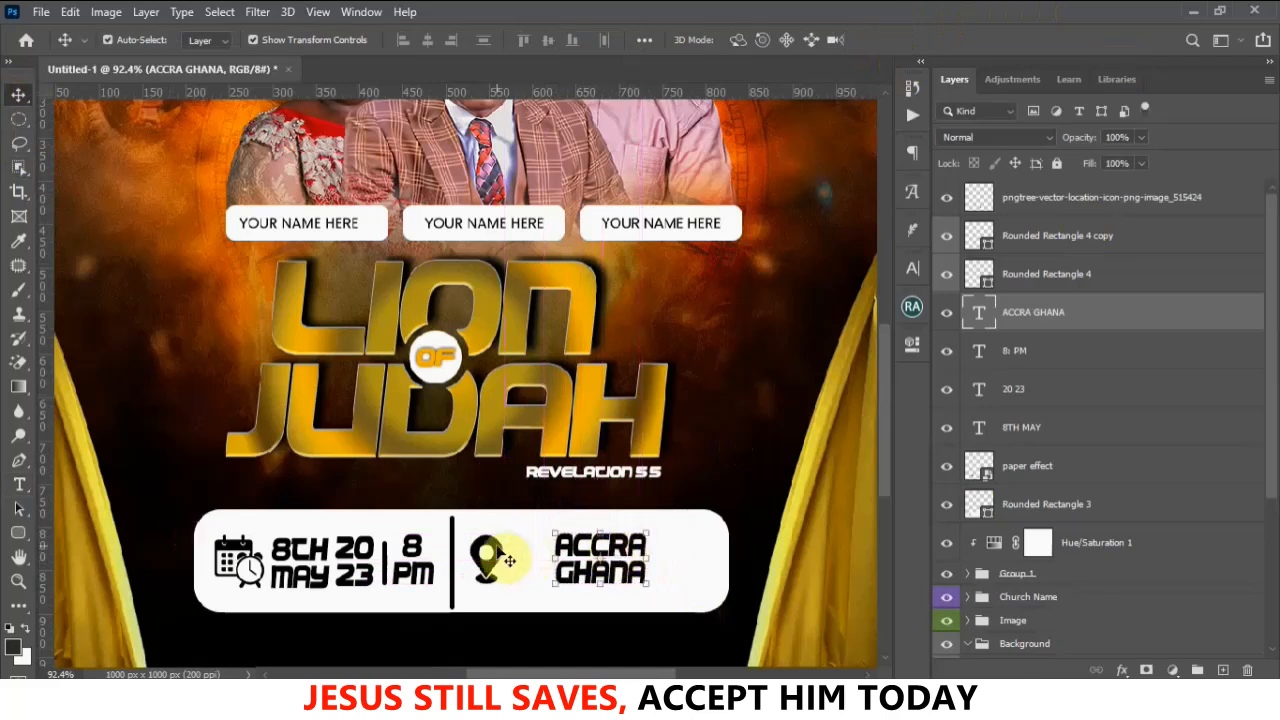
left_click_drag(511, 563, 540, 563)
Shift the 8TH MAY, 20 23 and 8 PM texts together with the short divider rightwards, away from the calendar icon
left_click_drag(465, 585, 386, 571)
scroll(335, 575, "up", 6)
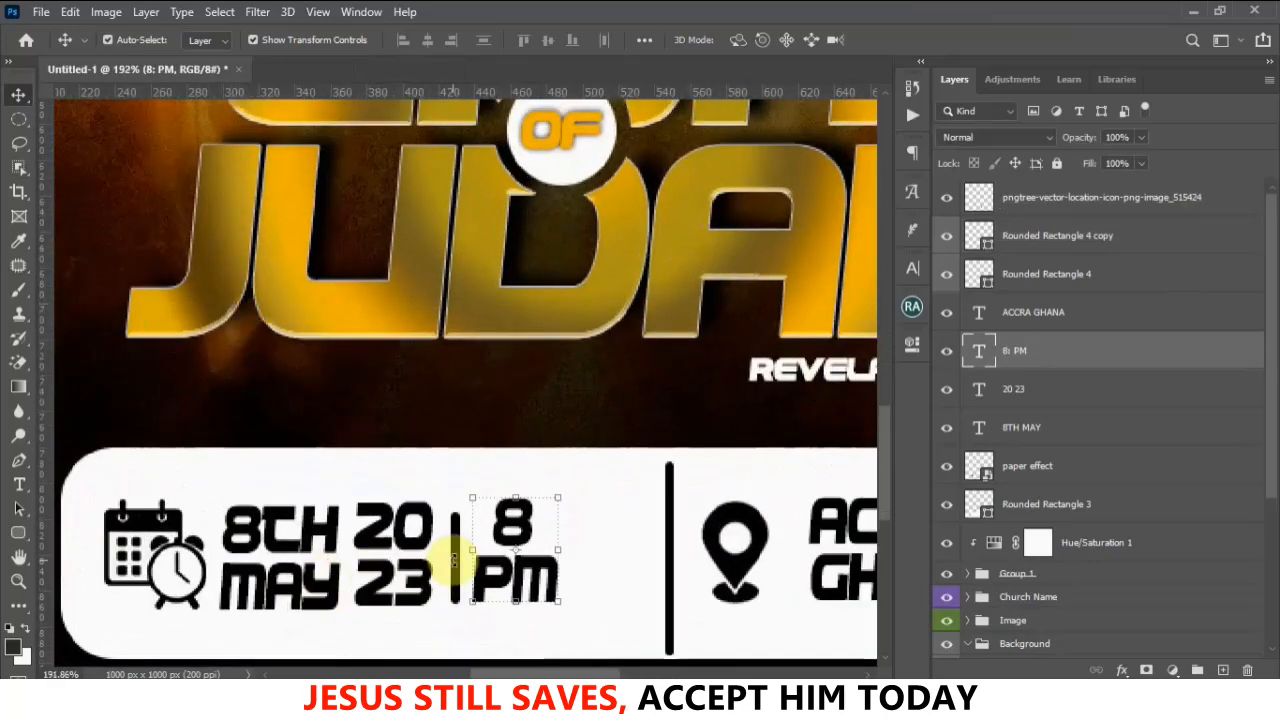
left_click(442, 553, "shift")
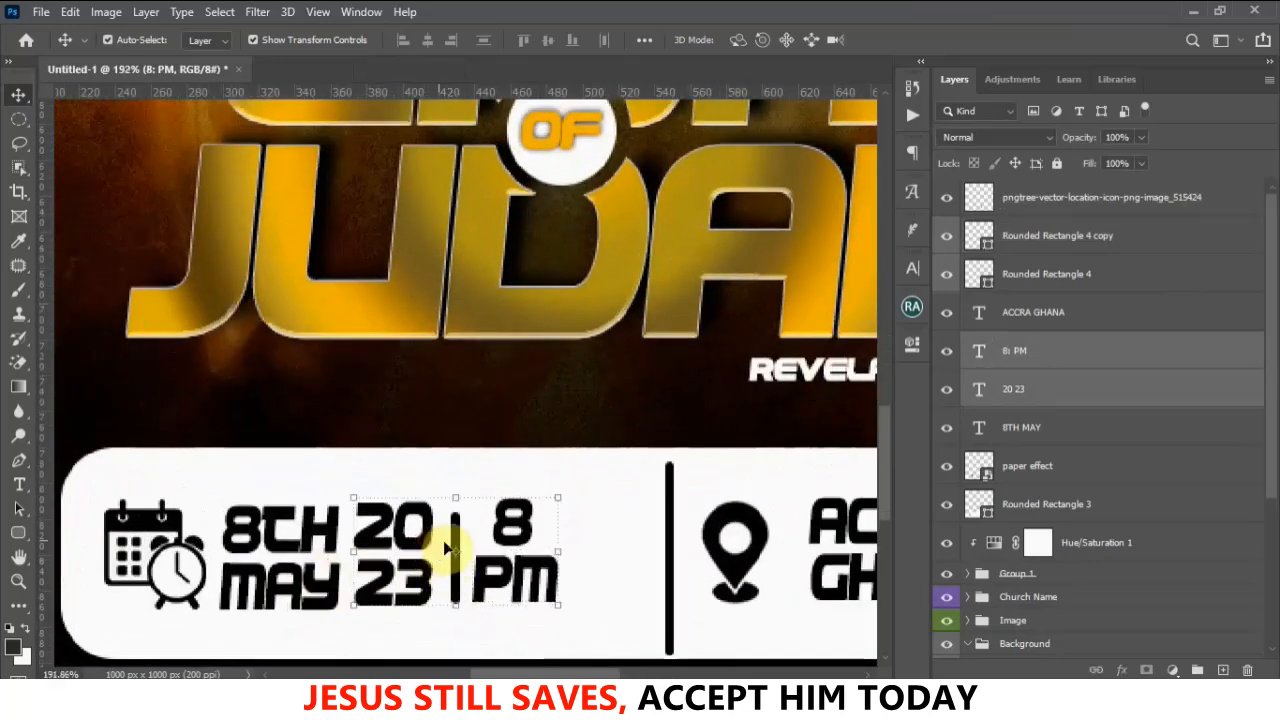
left_click(455, 540, "shift")
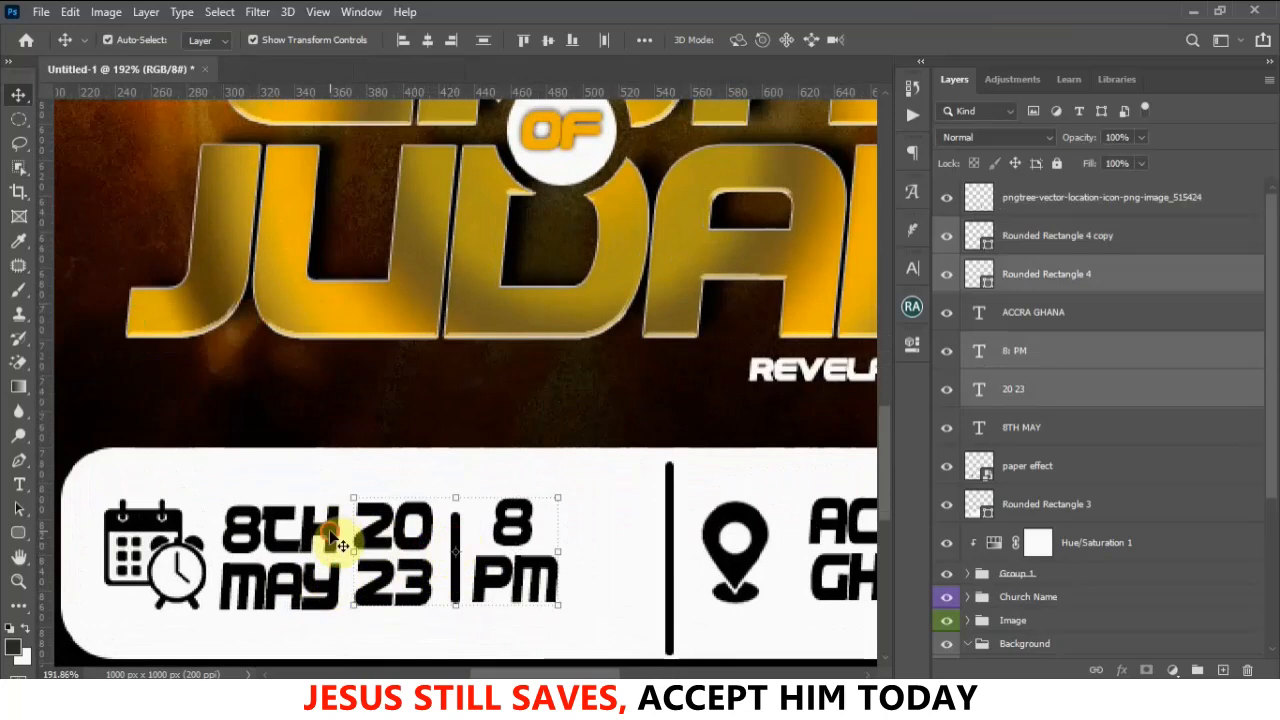
left_click(338, 541, "shift")
key("Right")
key("Right")
key("Right")
key("Right")
key("Right")
key("Right")
key("Right")
key("Right")
key("Right")
key("Right")
key("Right")
key("Right")
key("Right")
key("Right")
key("Right")
key("Right")
key("Right")
key("Right")
key("Right")
key("Right")
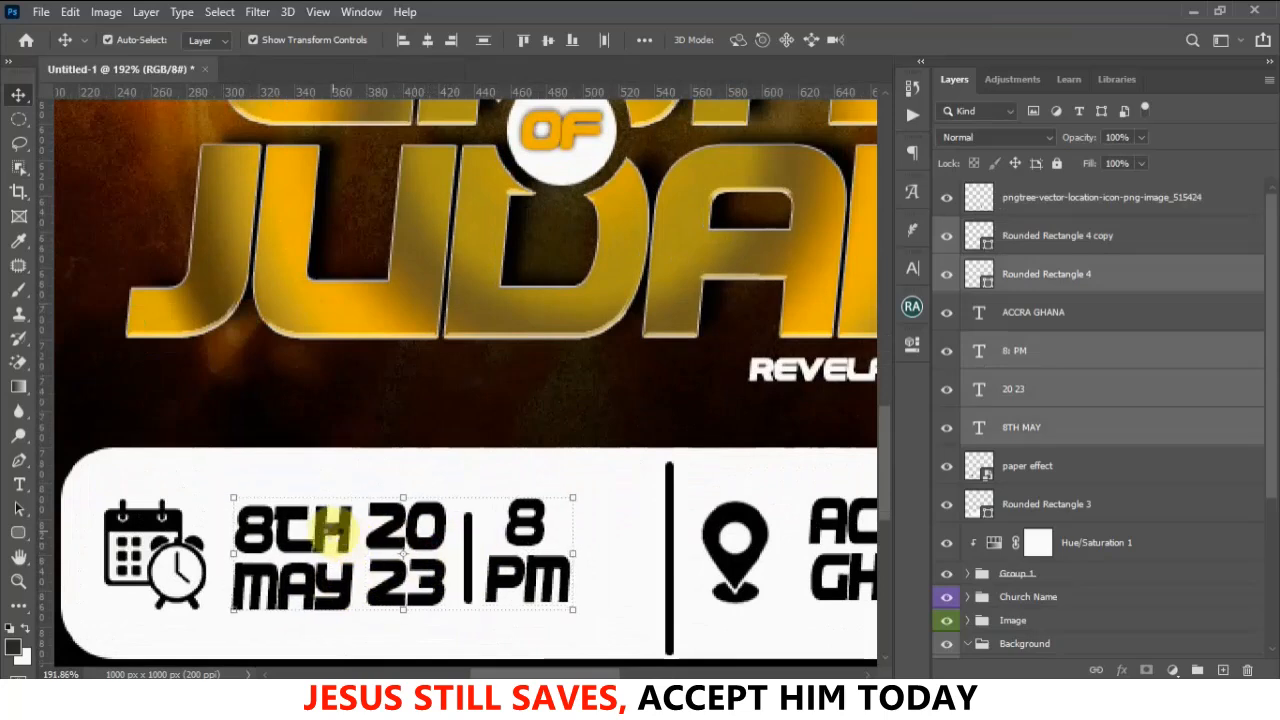
key("Right")
key("Right")
key("Right")
key("Right")
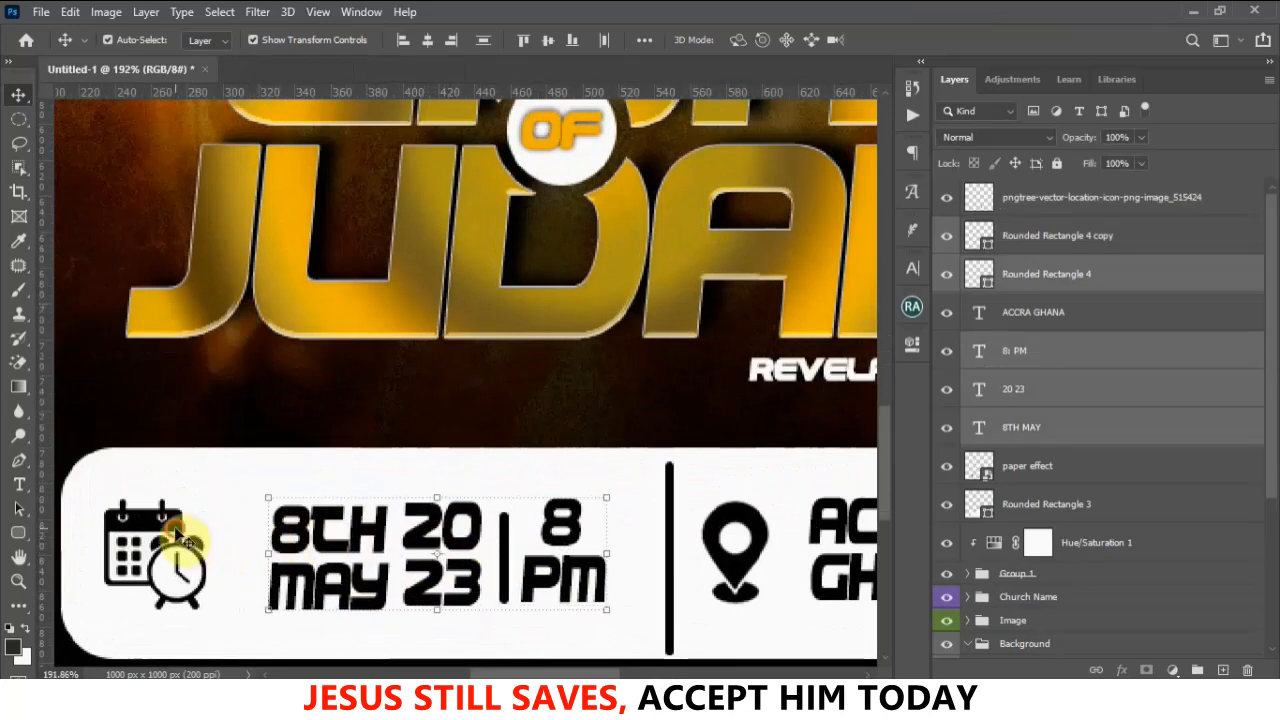
Nudge the calendar icon right, closer to the date text
left_click(186, 545)
key("Right")
key("Right")
key("Right")
key("Right")
key("Right")
scroll(305, 575, "down", 5)
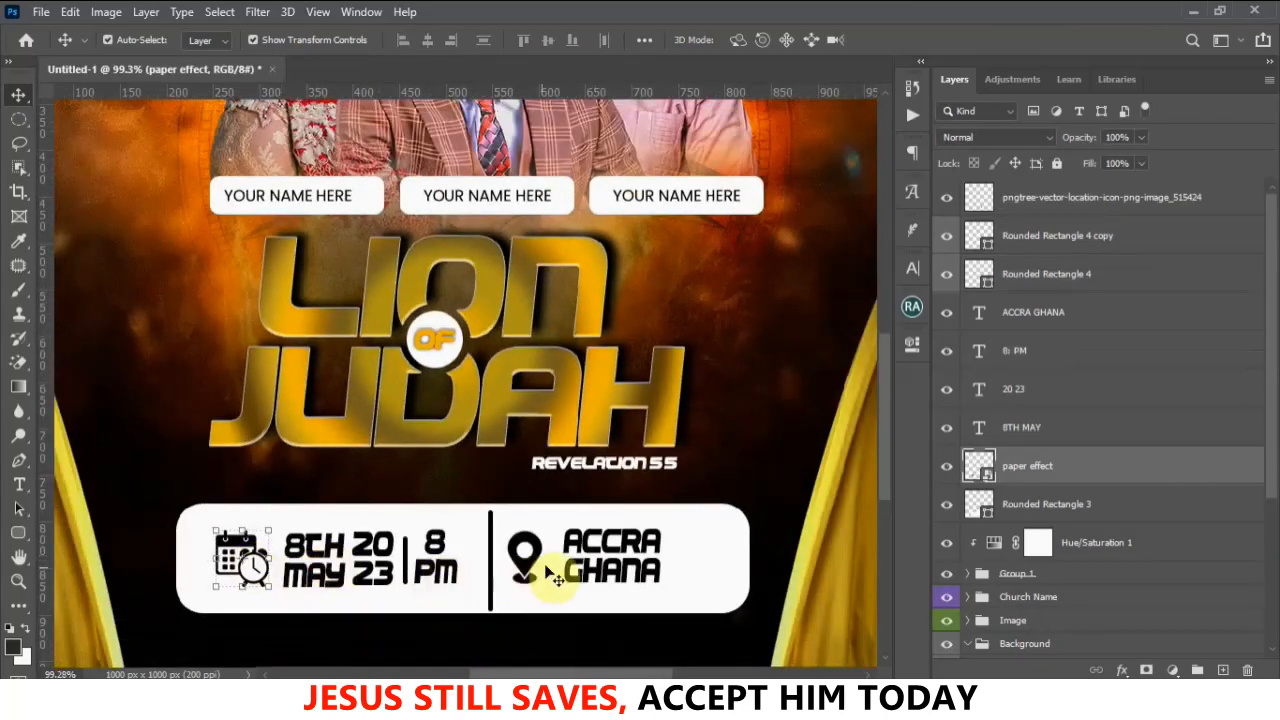
Nudge the ACCRA GHANA text further right inside the white box
left_click(607, 576)
key("Right")
key("Right")
key("Right")
key("Right")
key("Right")
key("Right")
key("Right")
key("Right")
key("Right")
key("Right")
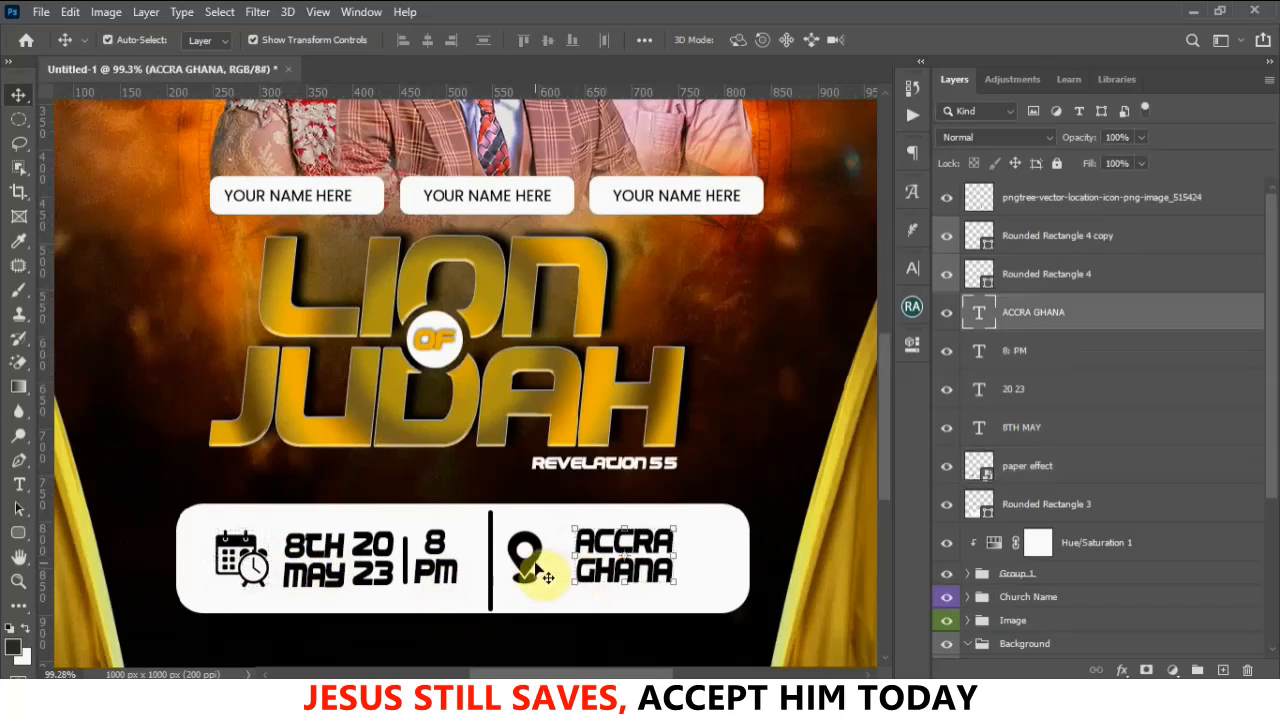
Shift the location pin right to close the gap to the ACCRA GHANA text
left_click(538, 567)
key("Right")
key("Right")
key("Right")
key("Right")
key("Right")
key("Right")
key("Right")
key("Right")
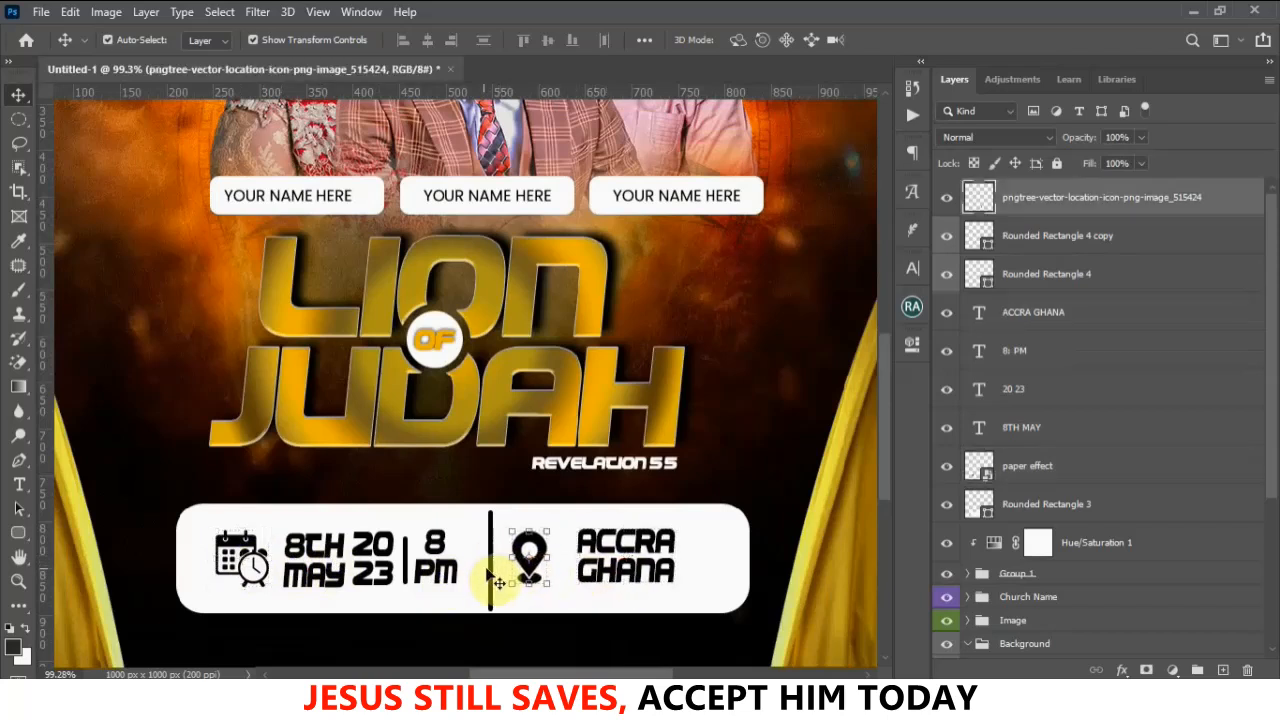
key("Right")
key("Right")
key("Right")
key("Right")
key("Right")
key("Right")
key("Right")
key("Right")
Move the tall divider right so it stands midway between the time text and the location pin
left_click(491, 570)
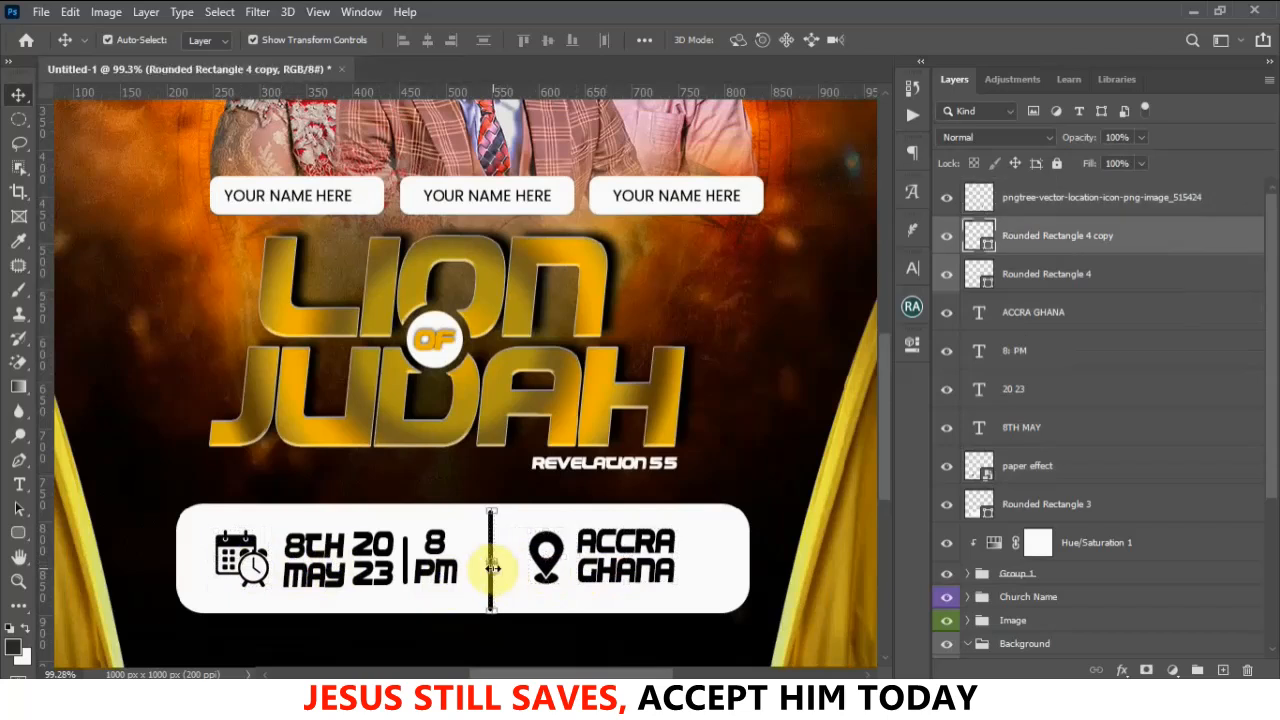
key("Right")
key("Right")
key("Right")
key("Right")
key("Right")
key("Right")
key("Right")
key("Right")
key("Right")
key("Right")
key("Right")
key("Right")
key("Right")
key("Right")
key("Right")
key("Right")
key("Right")
Nudge the location pin slightly further right towards the ACCRA GHANA text and deselect all layers
left_click(544, 572)
key("Right")
key("Right")
key("Right")
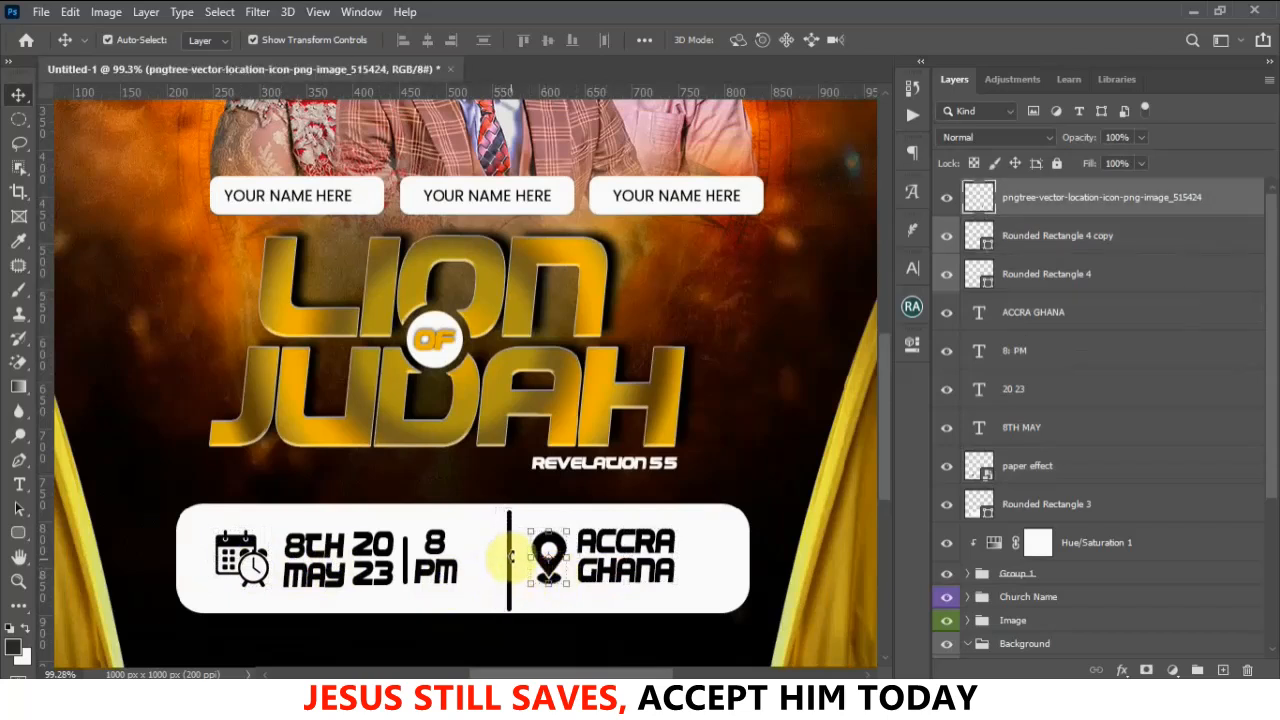
left_click(507, 552)
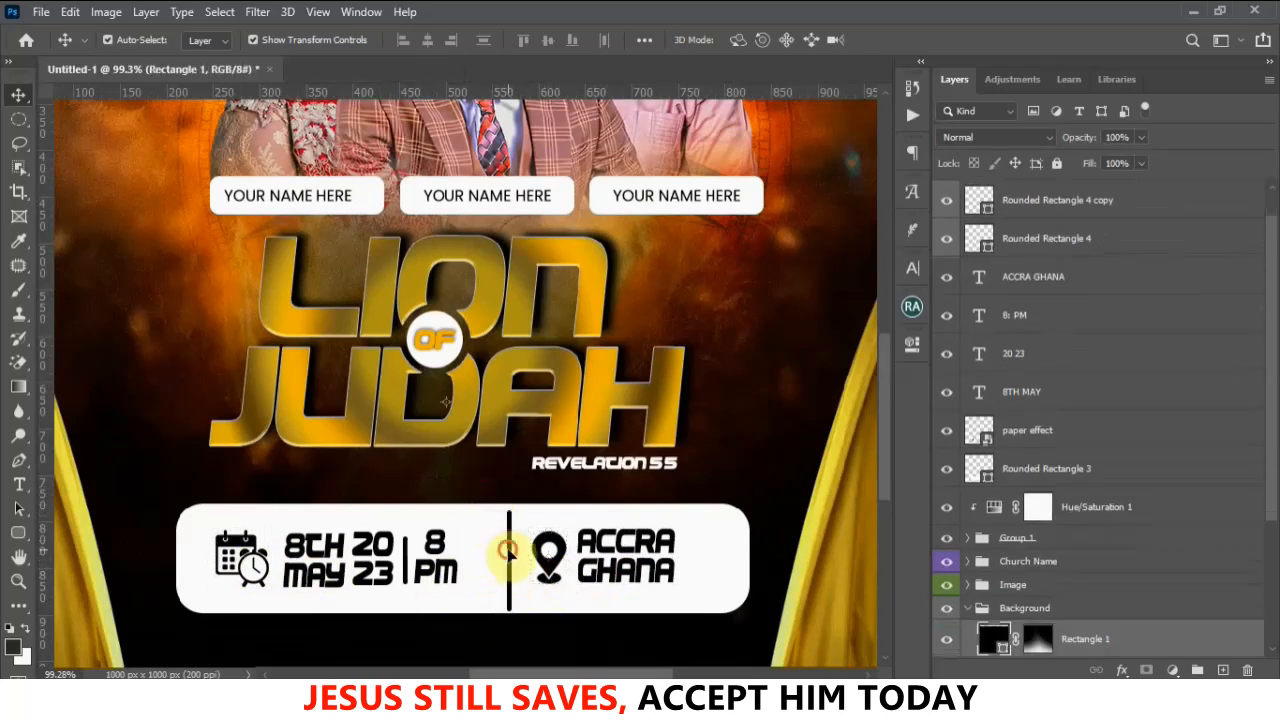
left_click(509, 556)
scroll(512, 560, "down", 4)
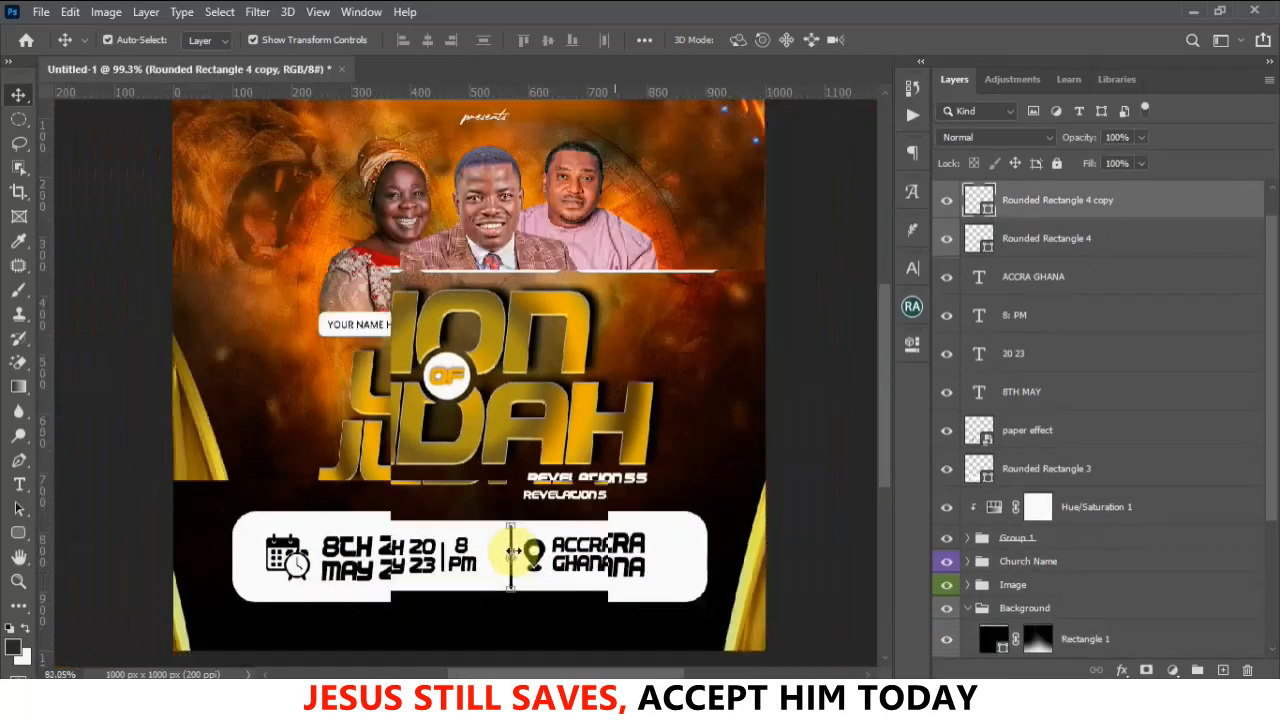
left_click(768, 447)
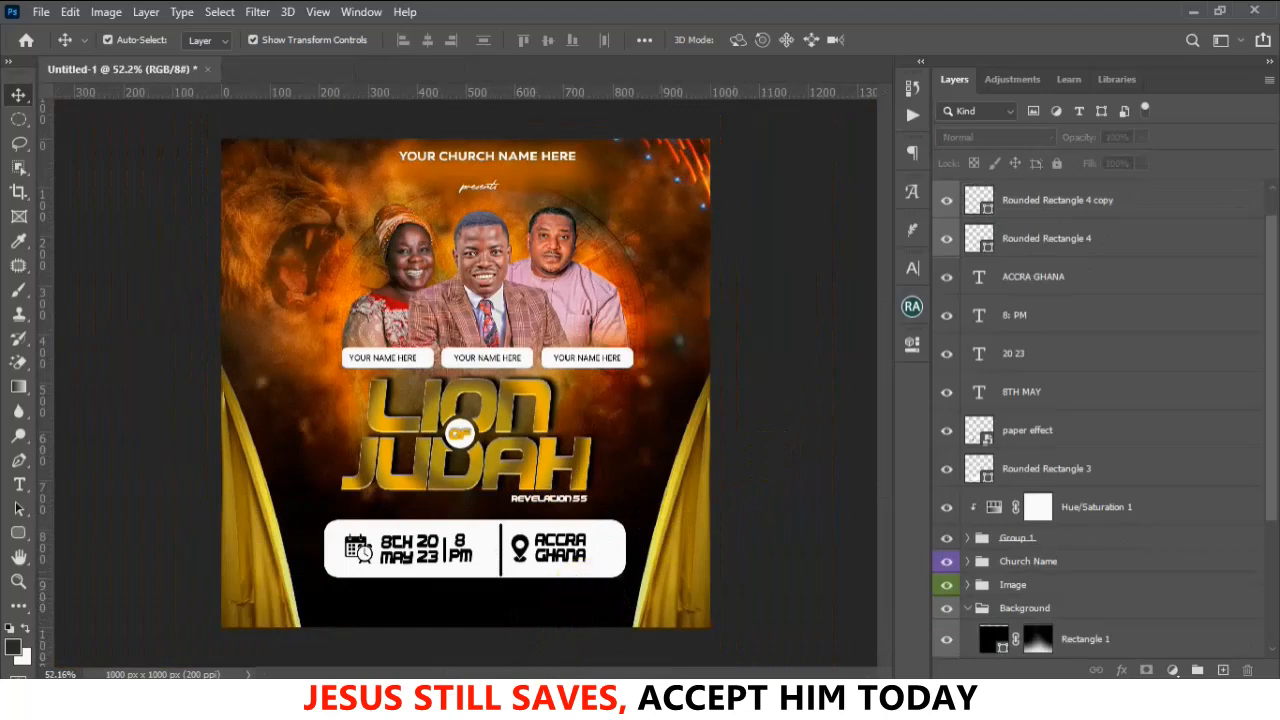
Place the call icon (1) image from the New Items folder and shrink it to a small icon below the white box's calendar icon
mouse_move(521, 700)
left_click(521, 656)
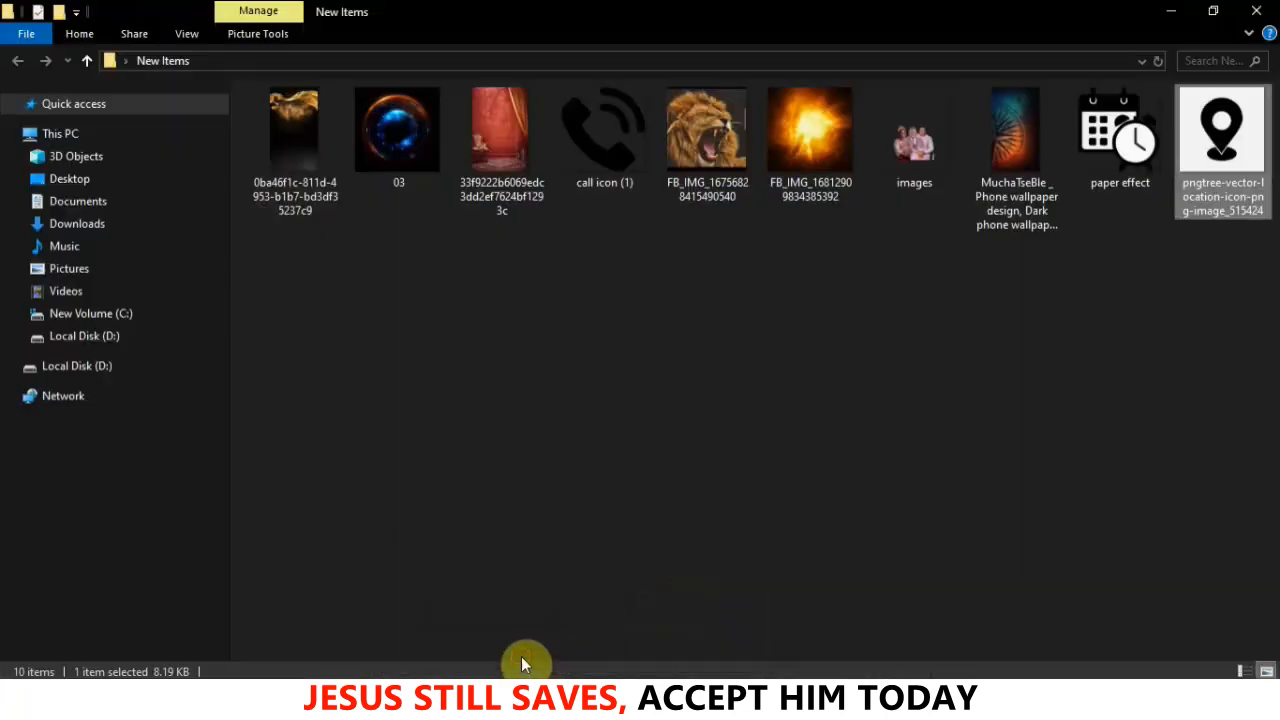
left_click(590, 545)
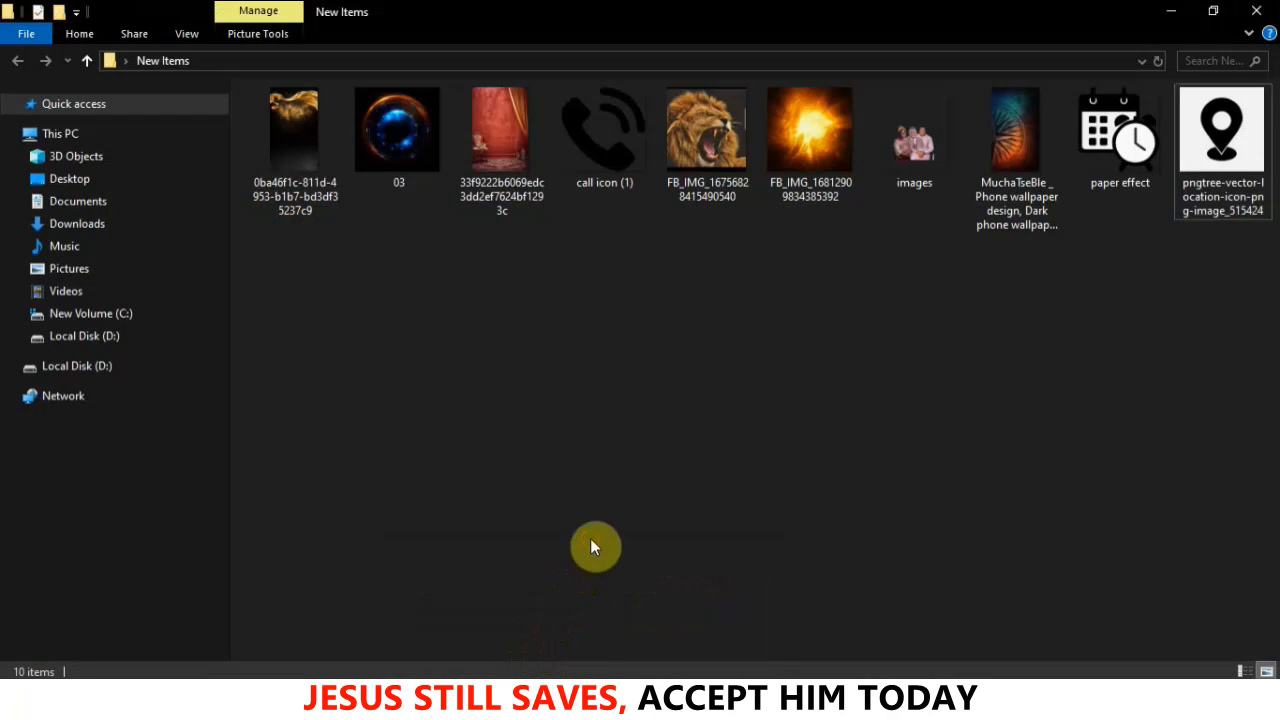
left_click_drag(603, 163, 452, 606)
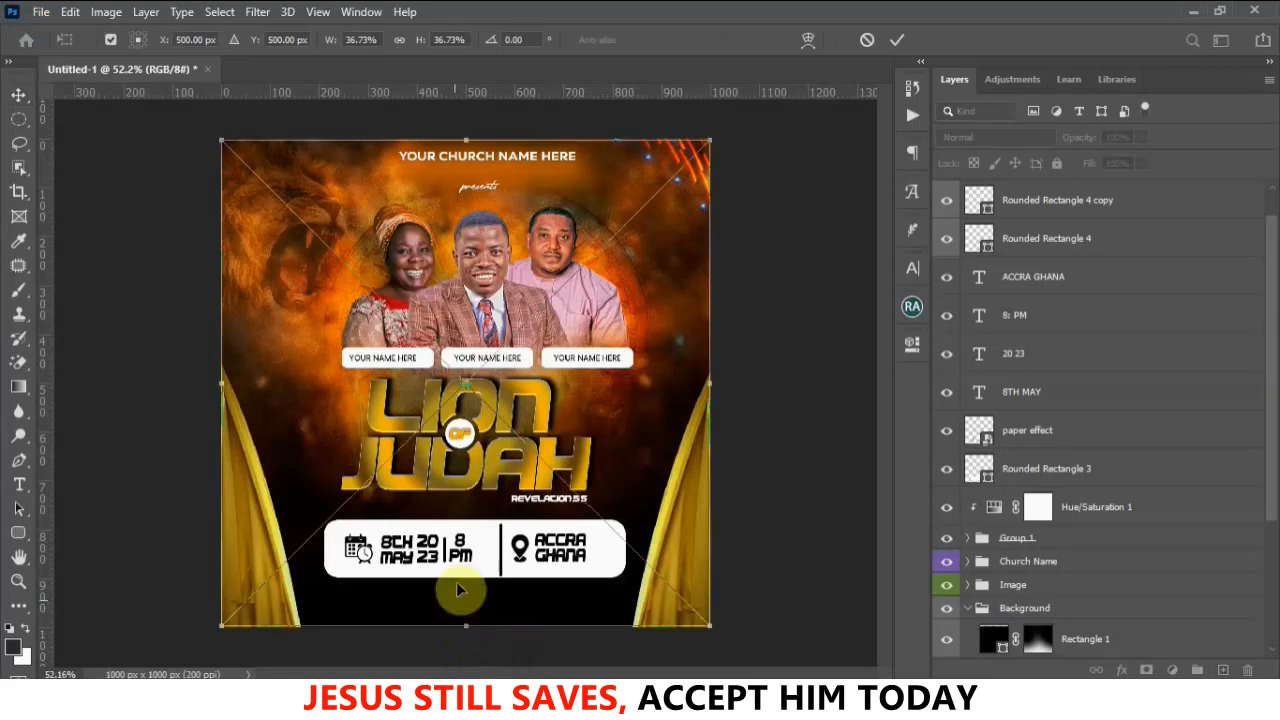
left_click_drag(713, 137, 364, 484)
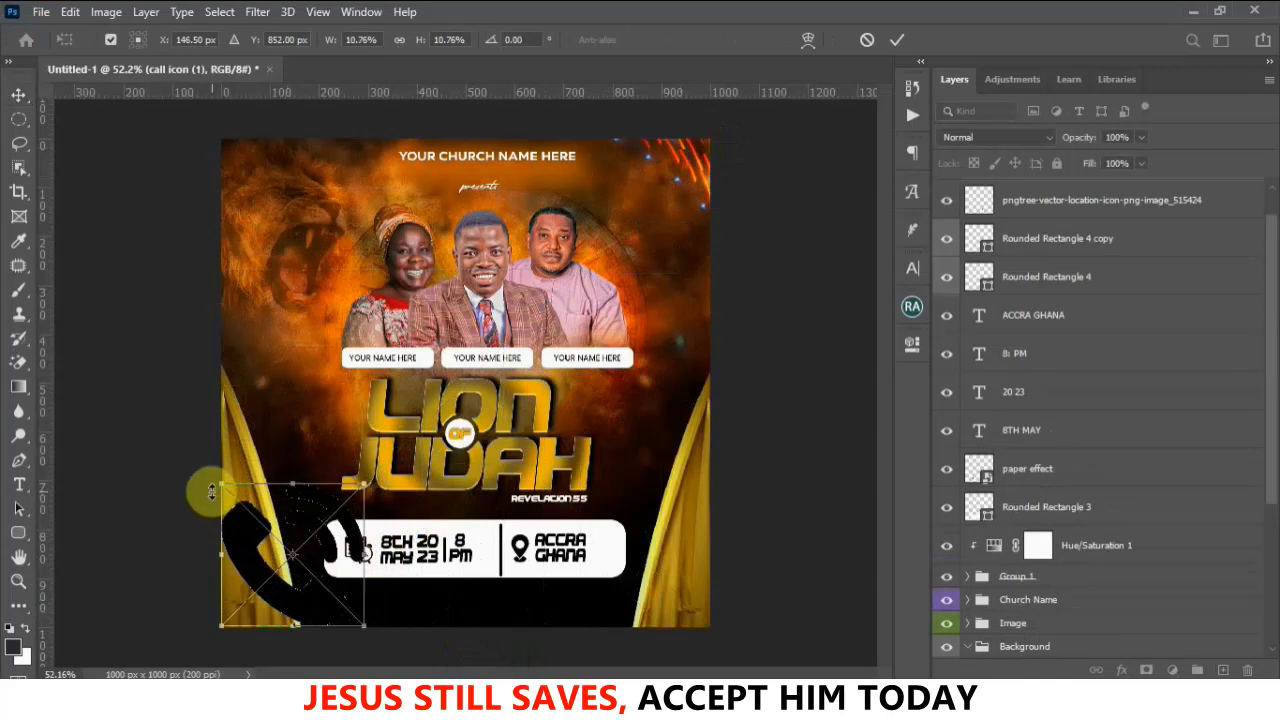
left_click_drag(221, 485, 342, 600)
left_click(899, 41)
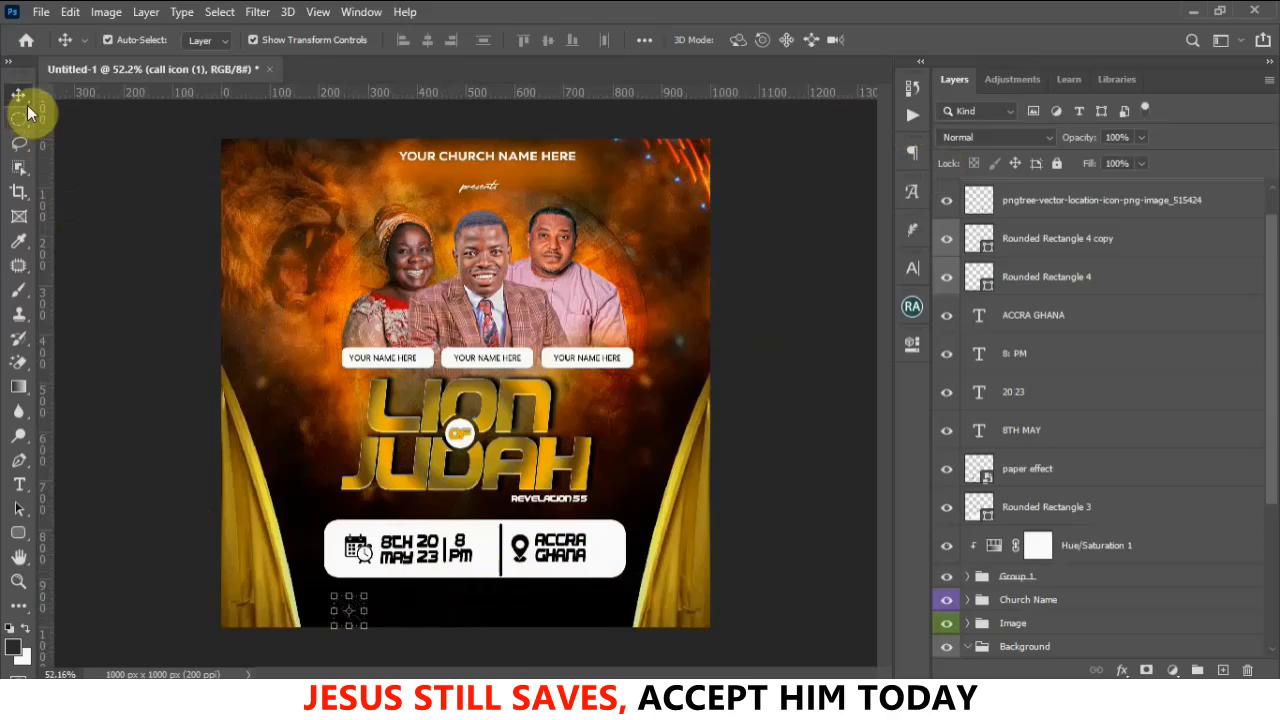
left_click(160, 238)
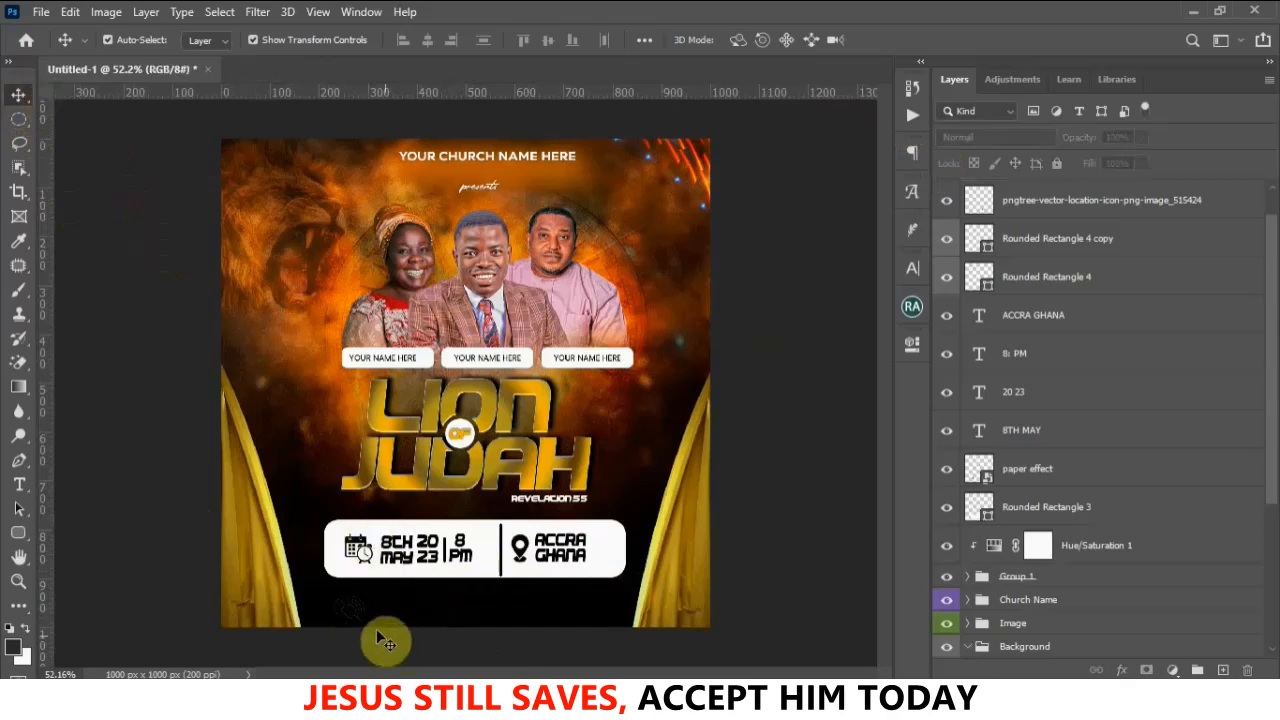
Apply a white (ffffff) Color Overlay to the call icon (1) layer below the white box
key("ctrl+v")
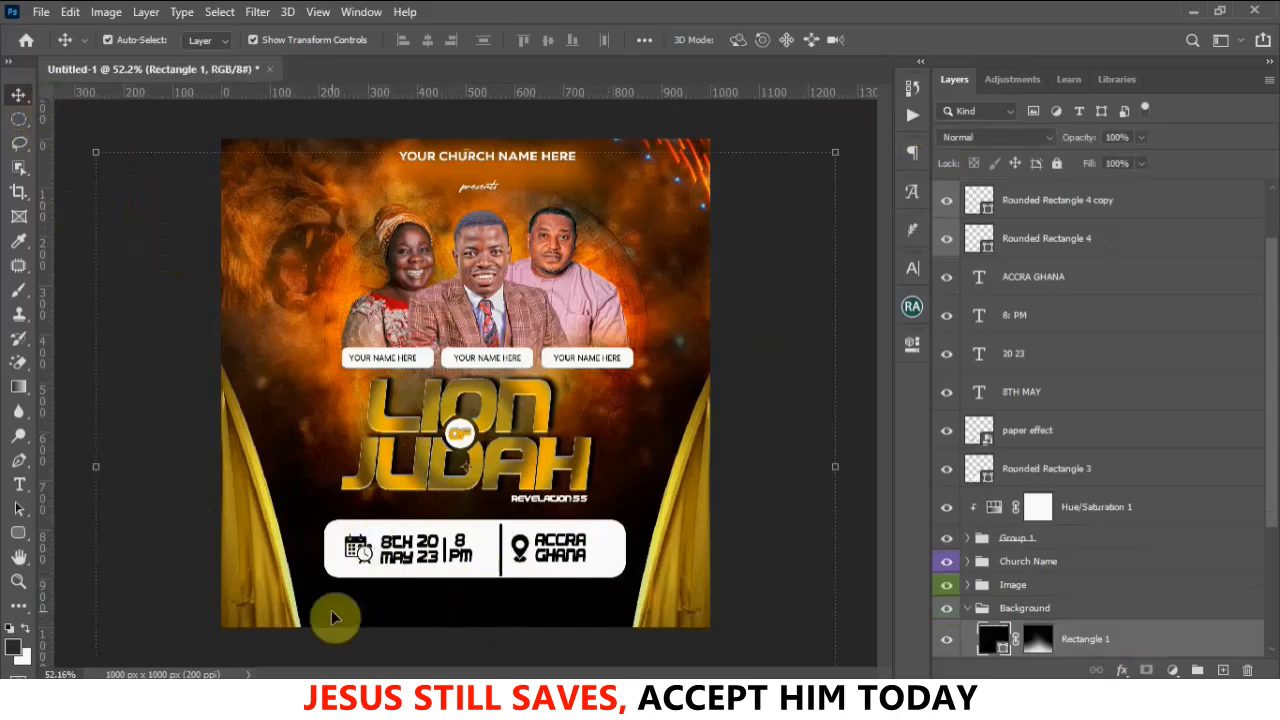
left_click(343, 621)
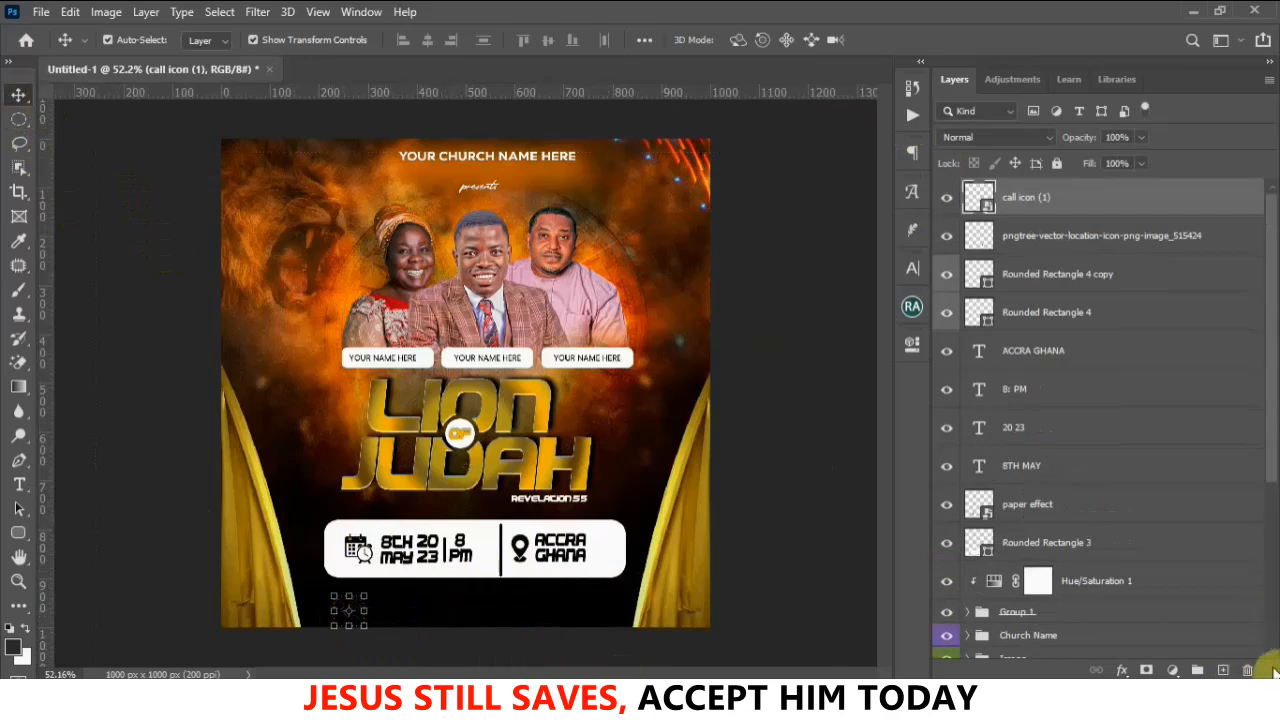
right_click(1060, 197)
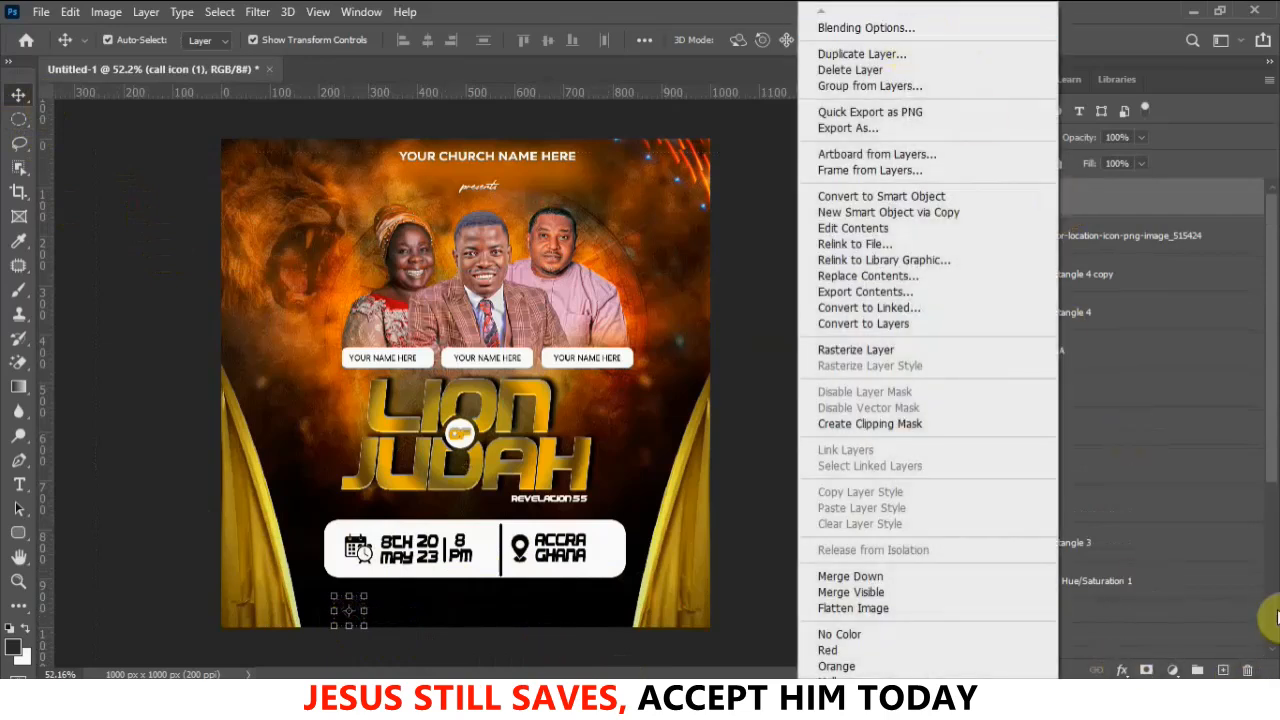
left_click(1122, 675)
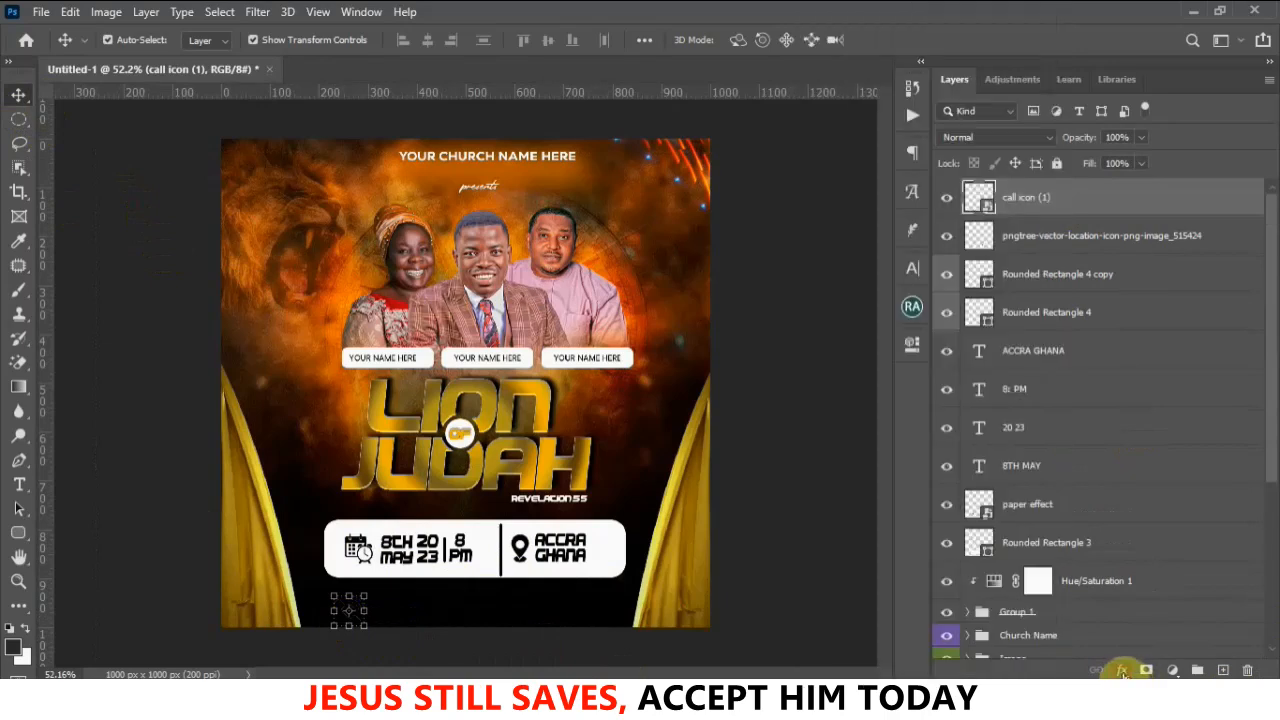
left_click(1122, 672)
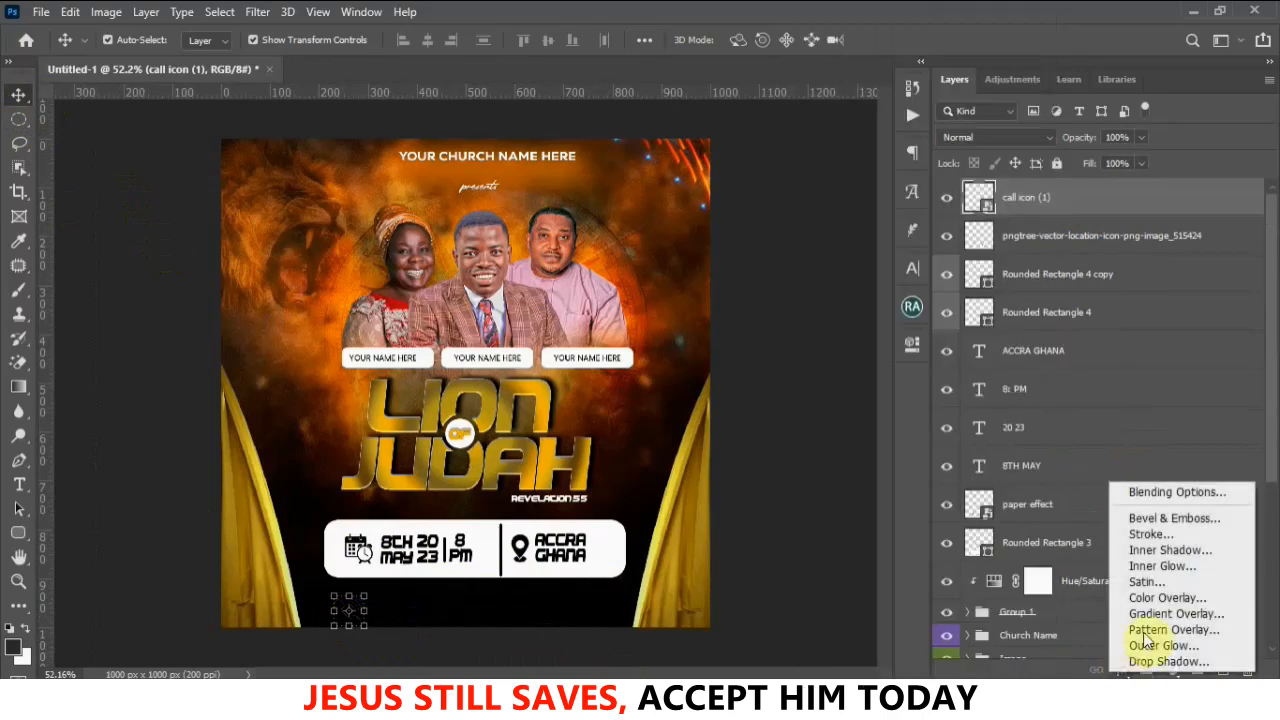
left_click(1172, 600)
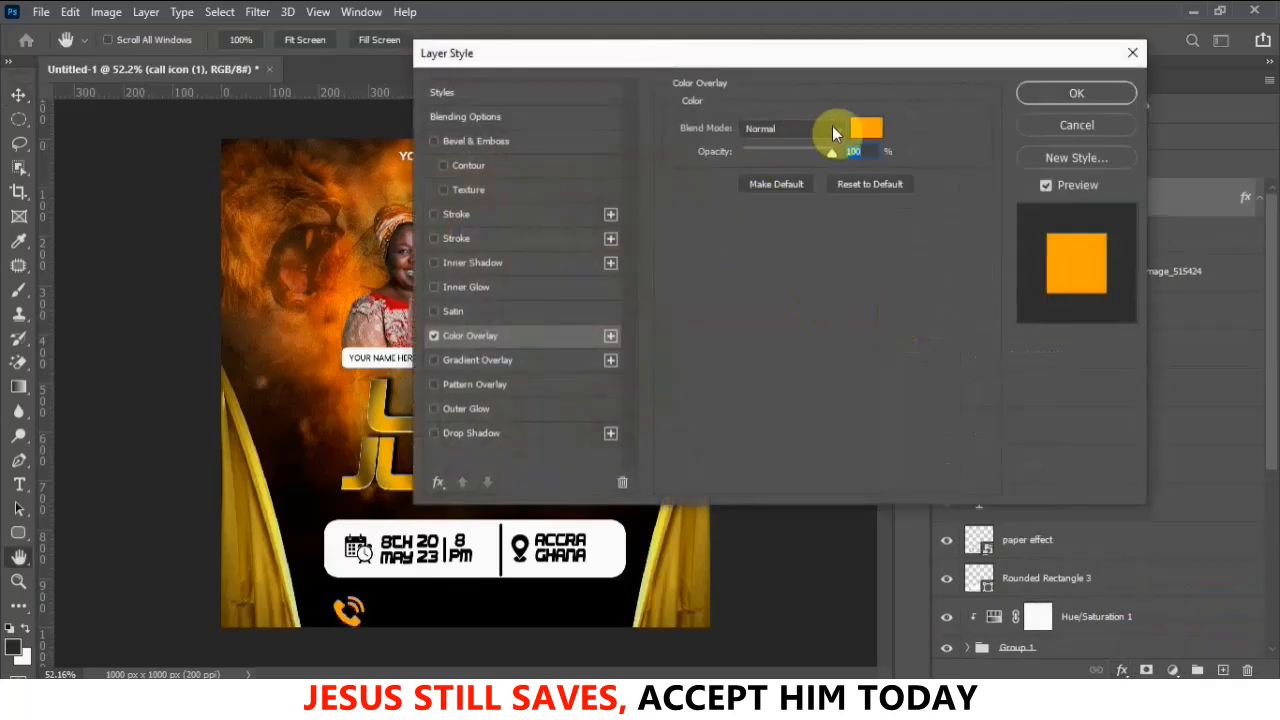
left_click(860, 128)
left_click(460, 50)
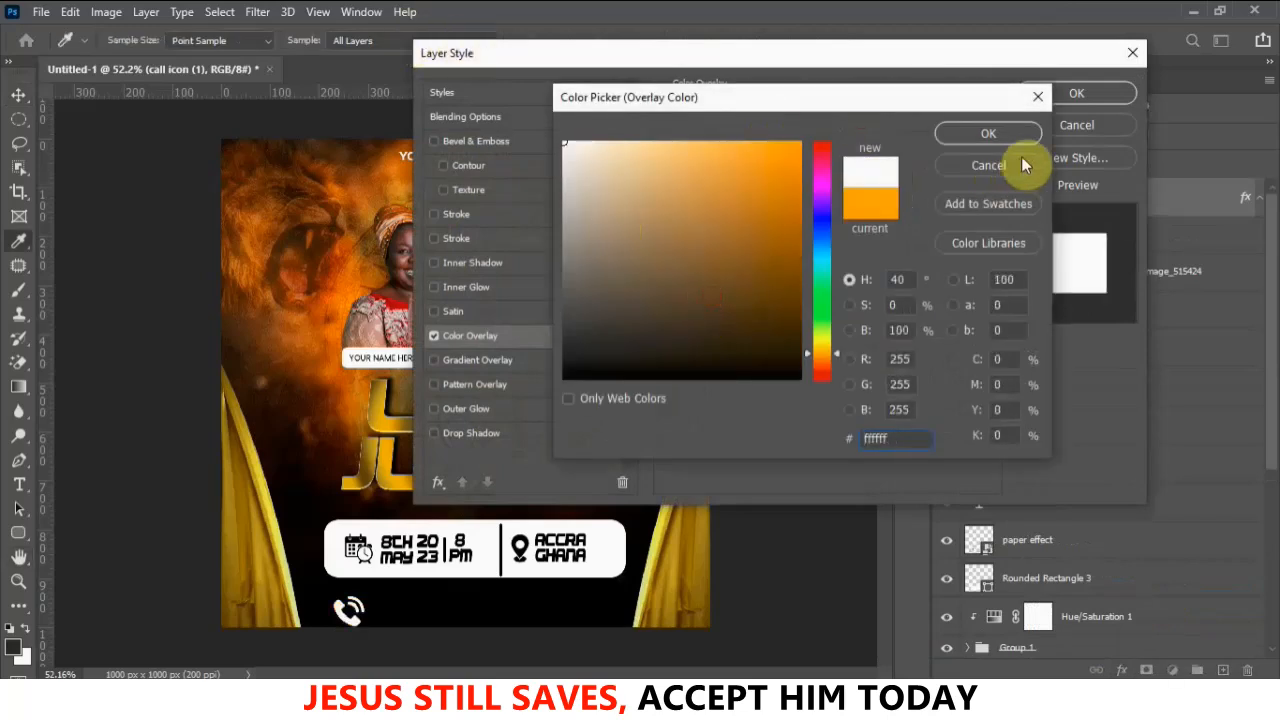
left_click(990, 134)
left_click(1067, 91)
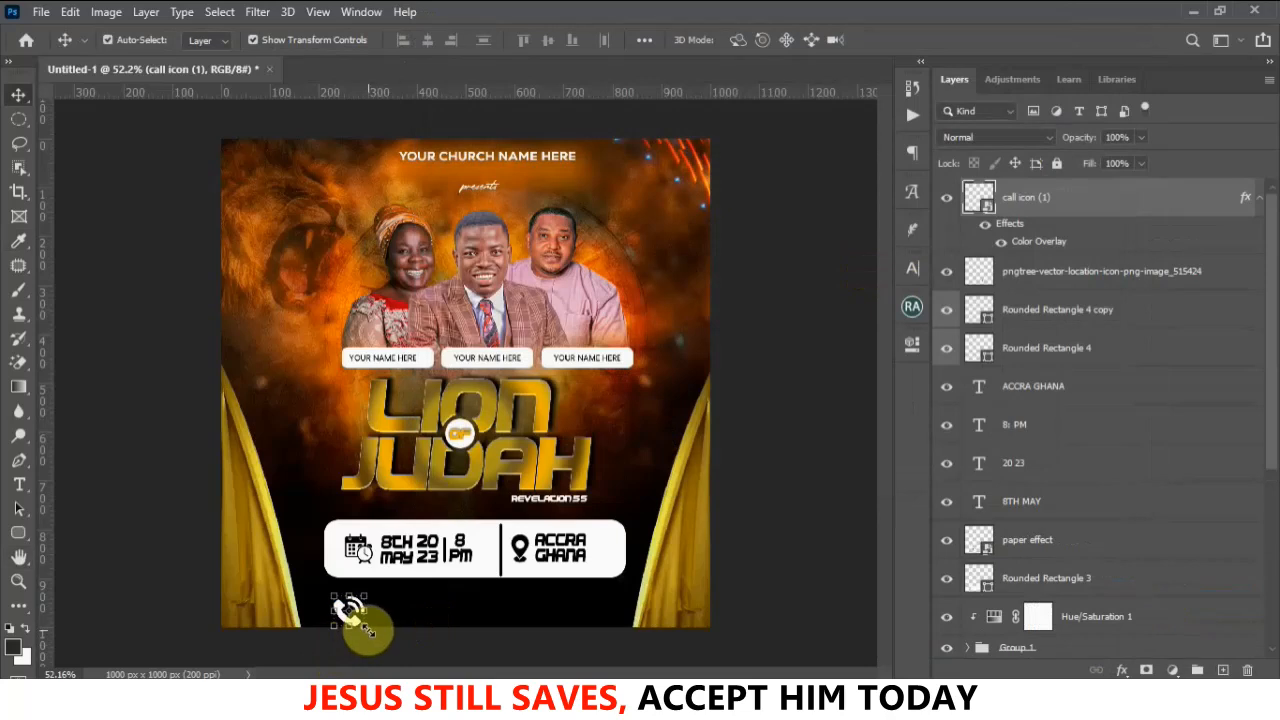
Scale the call icon down to about 1.40% and move it slightly right beneath the white box's calendar icon
scroll(368, 630, "up", 7)
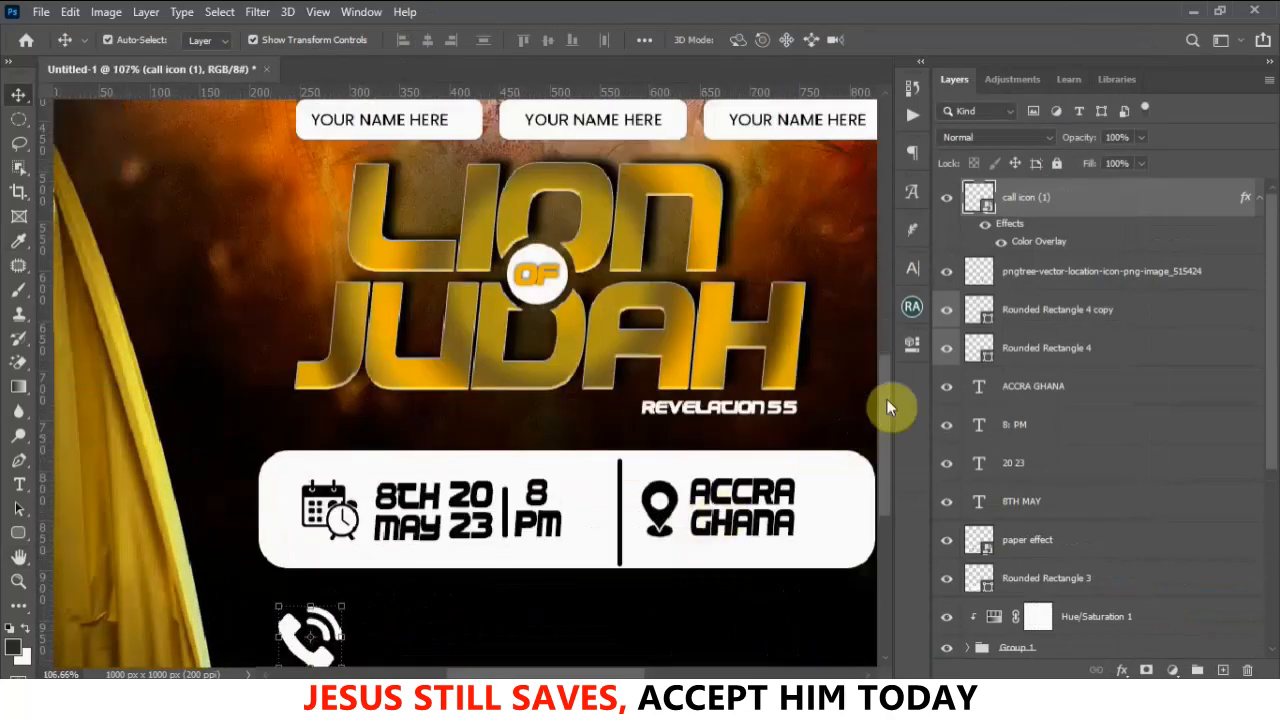
left_click_drag(887, 399, 884, 442)
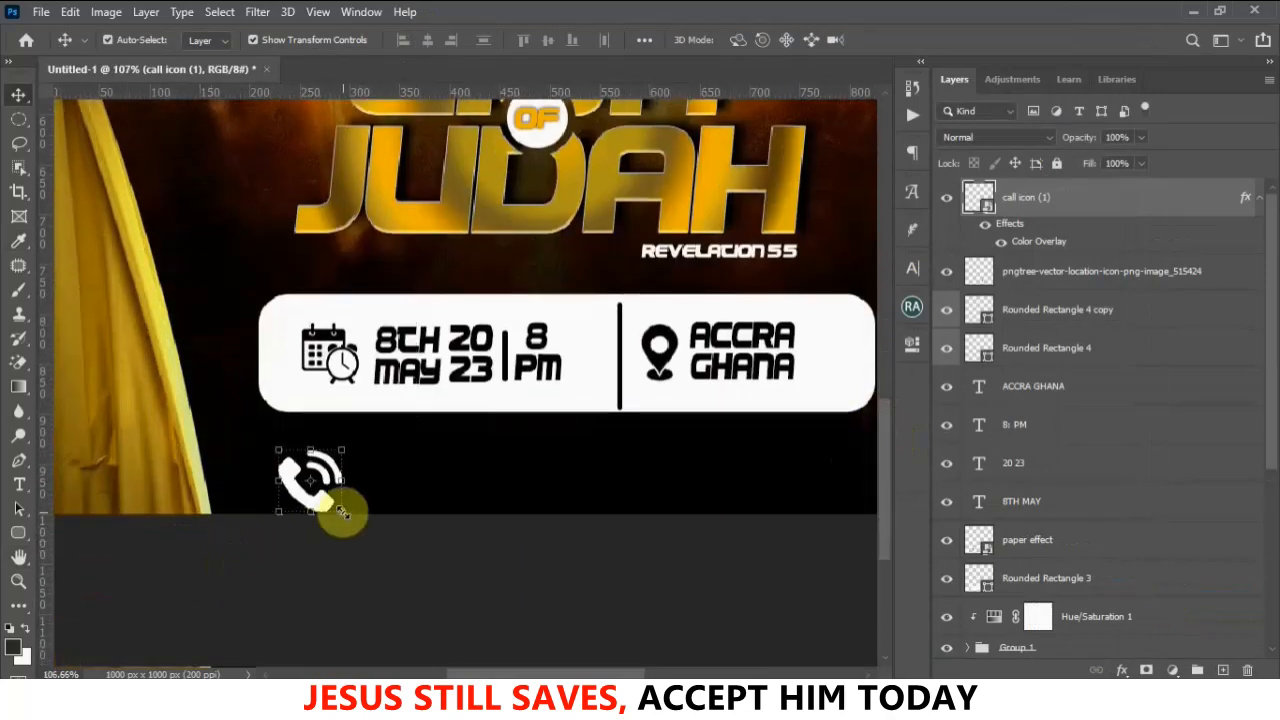
left_click_drag(342, 511, 309, 472)
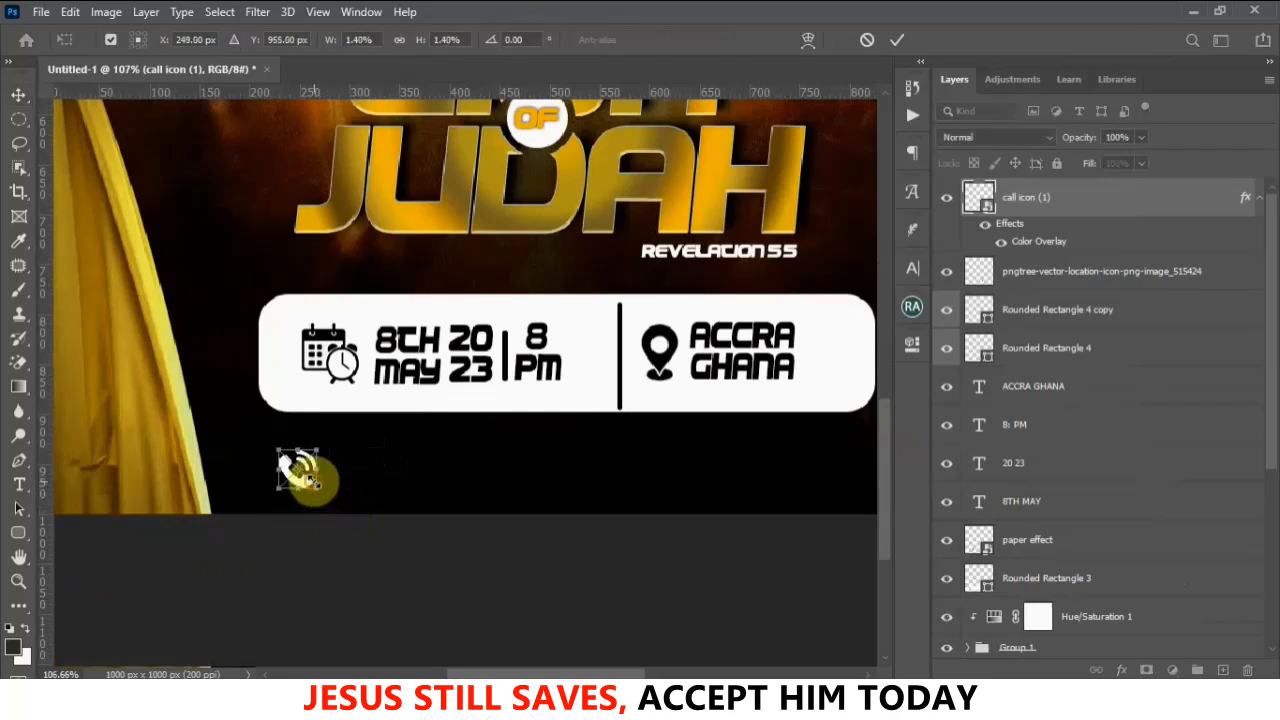
left_click(899, 45)
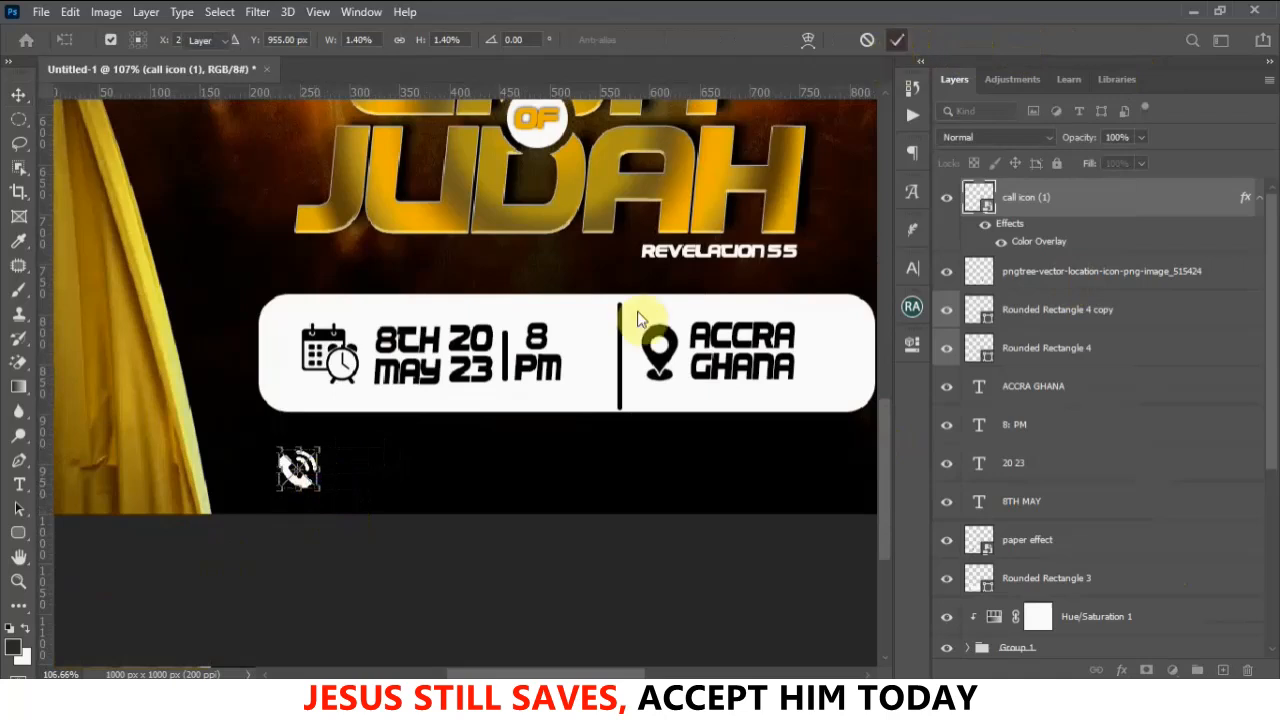
left_click(429, 457)
left_click_drag(306, 471, 348, 478)
scroll(346, 472, "down", 3)
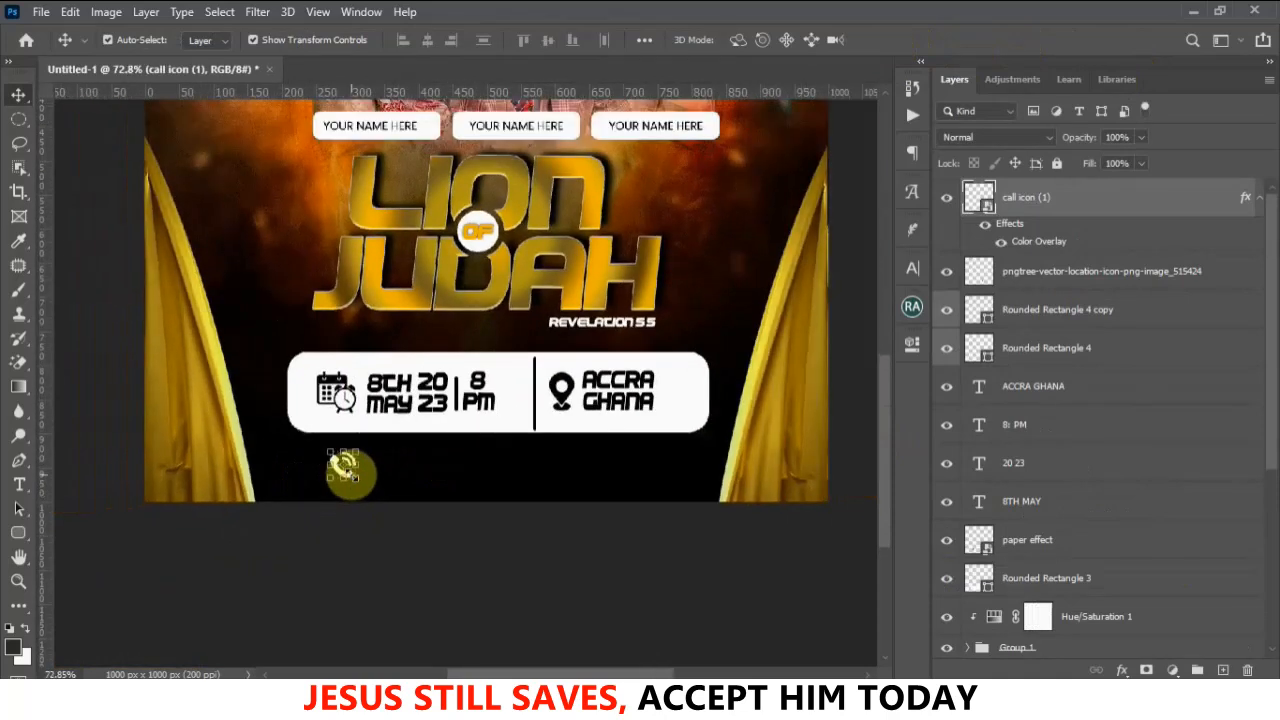
Add a white (ffffff) text line beside the call icon containing the contact phone number with its country code
left_click(19, 484)
left_click(408, 475)
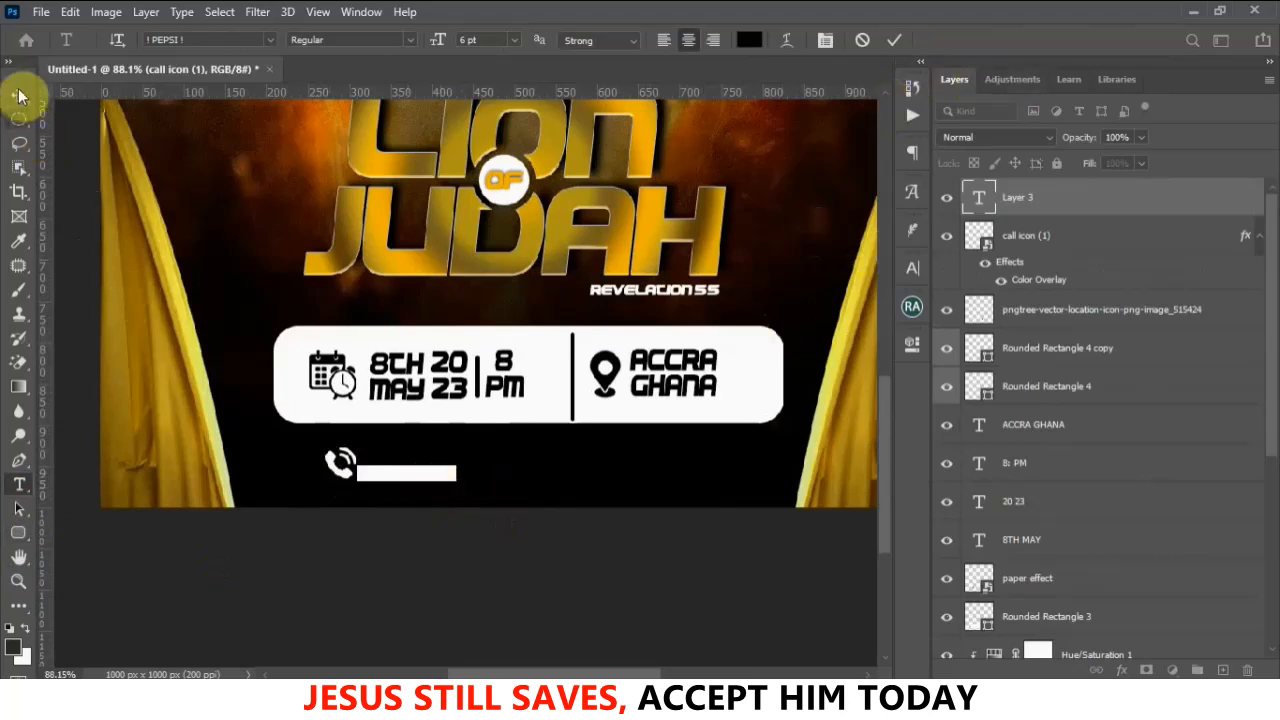
left_click(912, 268)
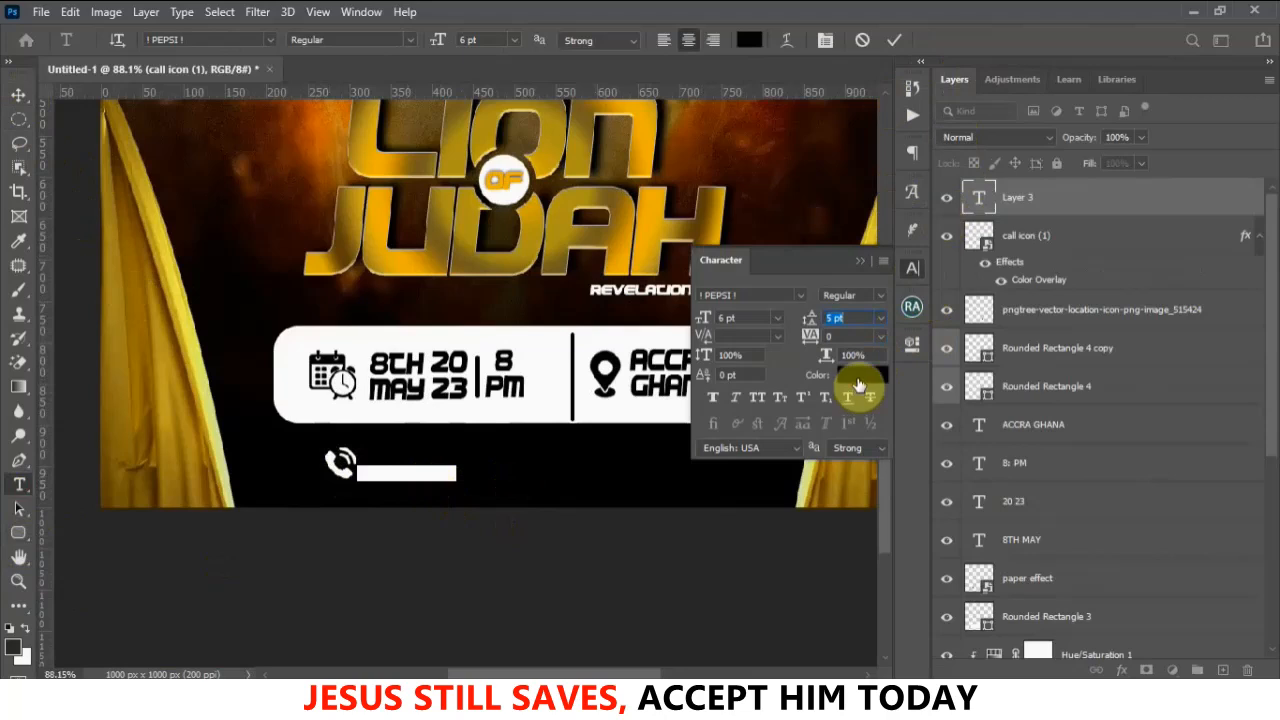
left_click(858, 378)
type("ffffff")
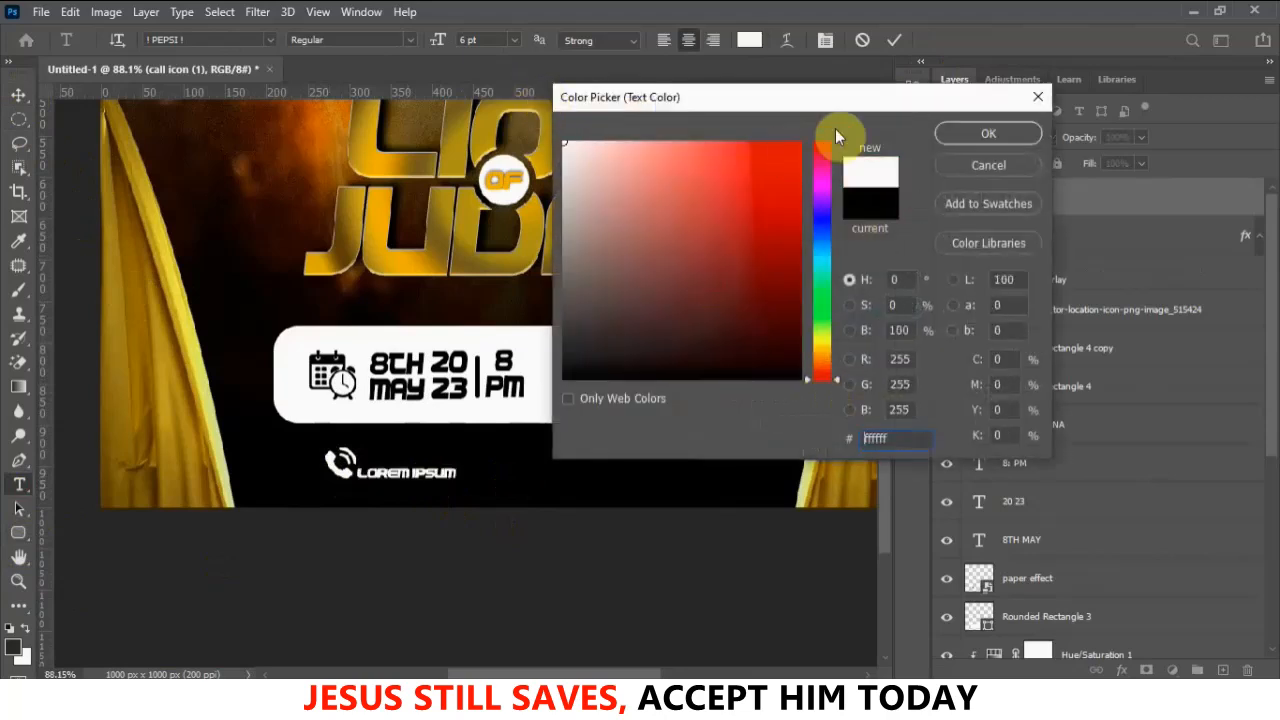
left_click(995, 130)
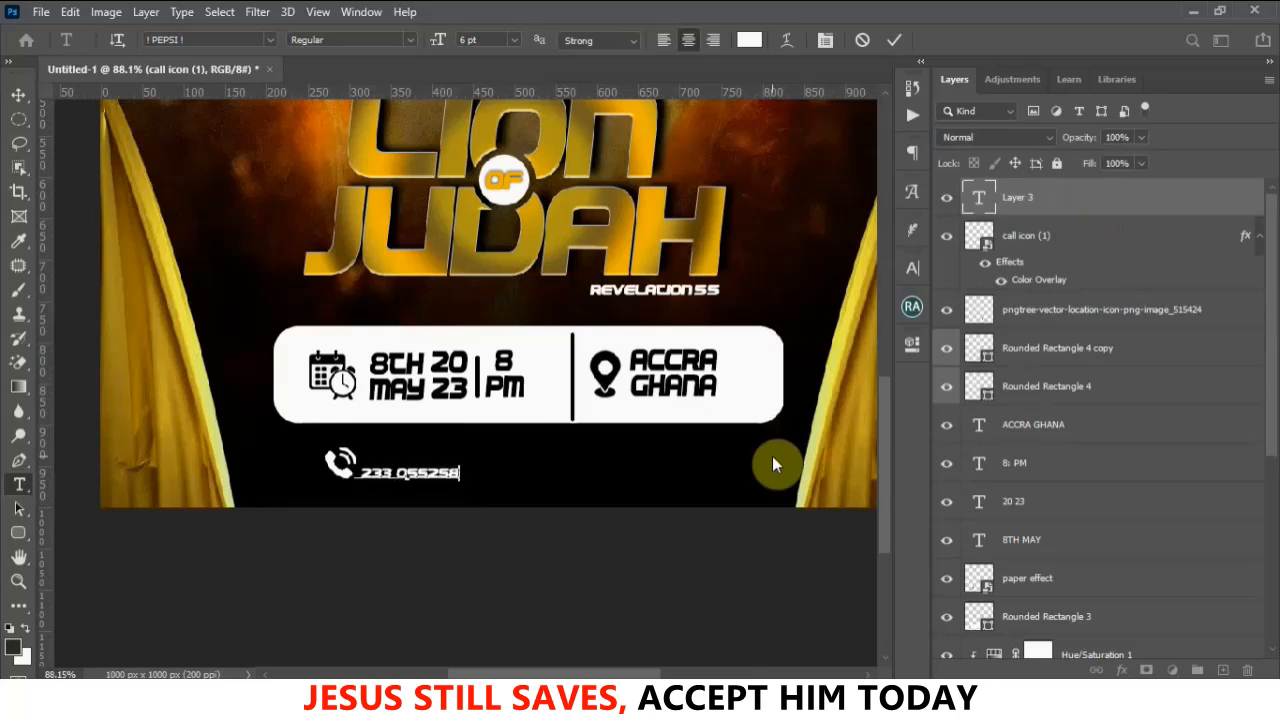
type("1434")
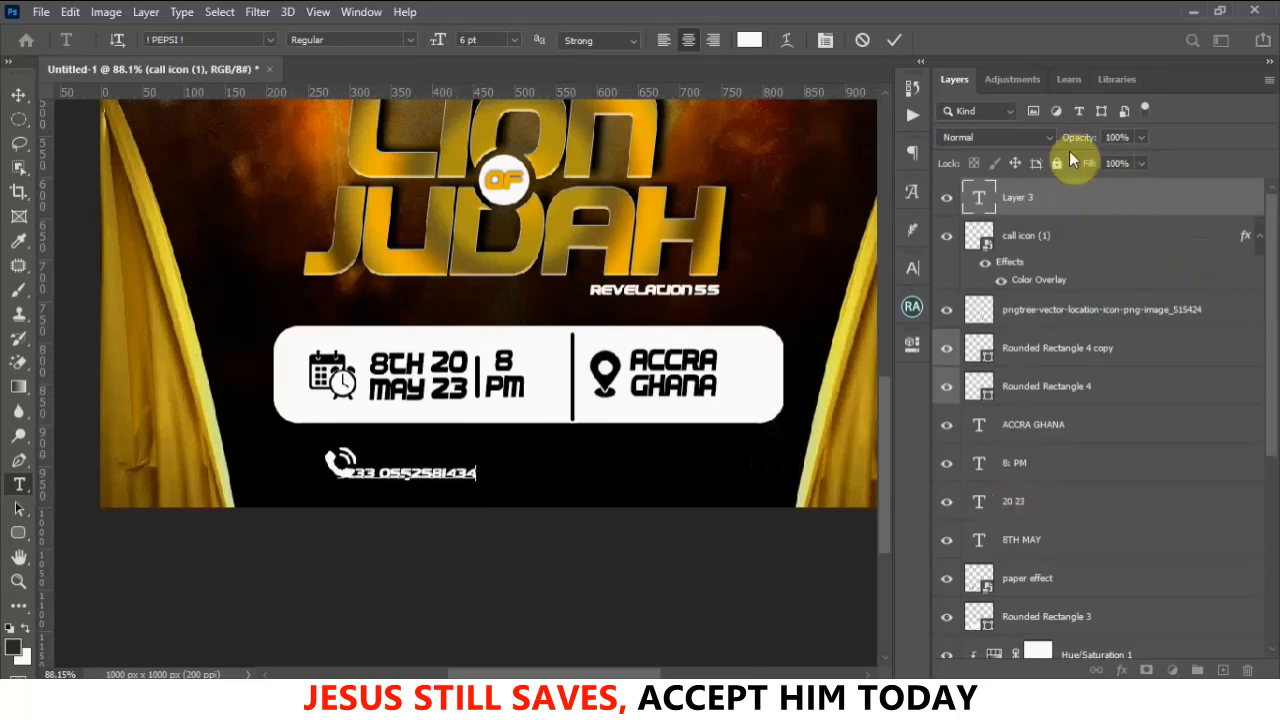
left_click(900, 39)
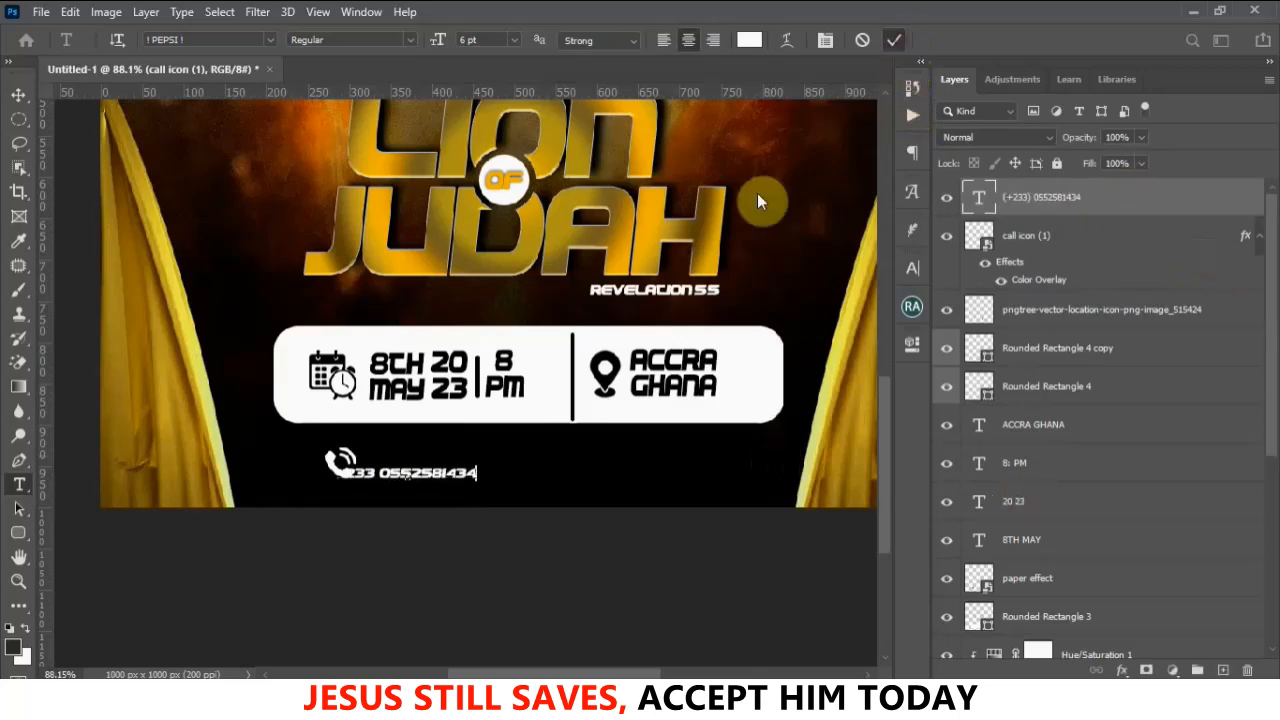
Move the phone number text right and slightly up so it sits clear of the call icon
left_click(18, 94)
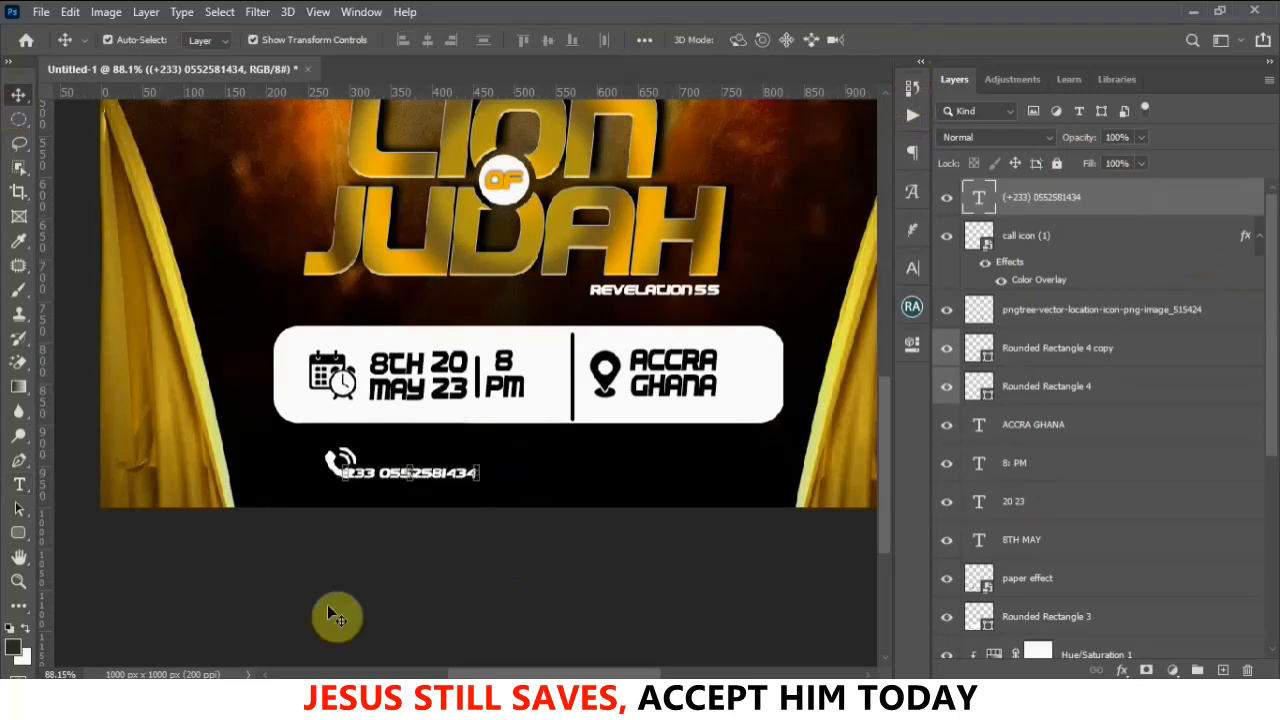
scroll(460, 468, "up", 1)
scroll(460, 470, "up", 2)
left_click_drag(447, 481, 495, 473)
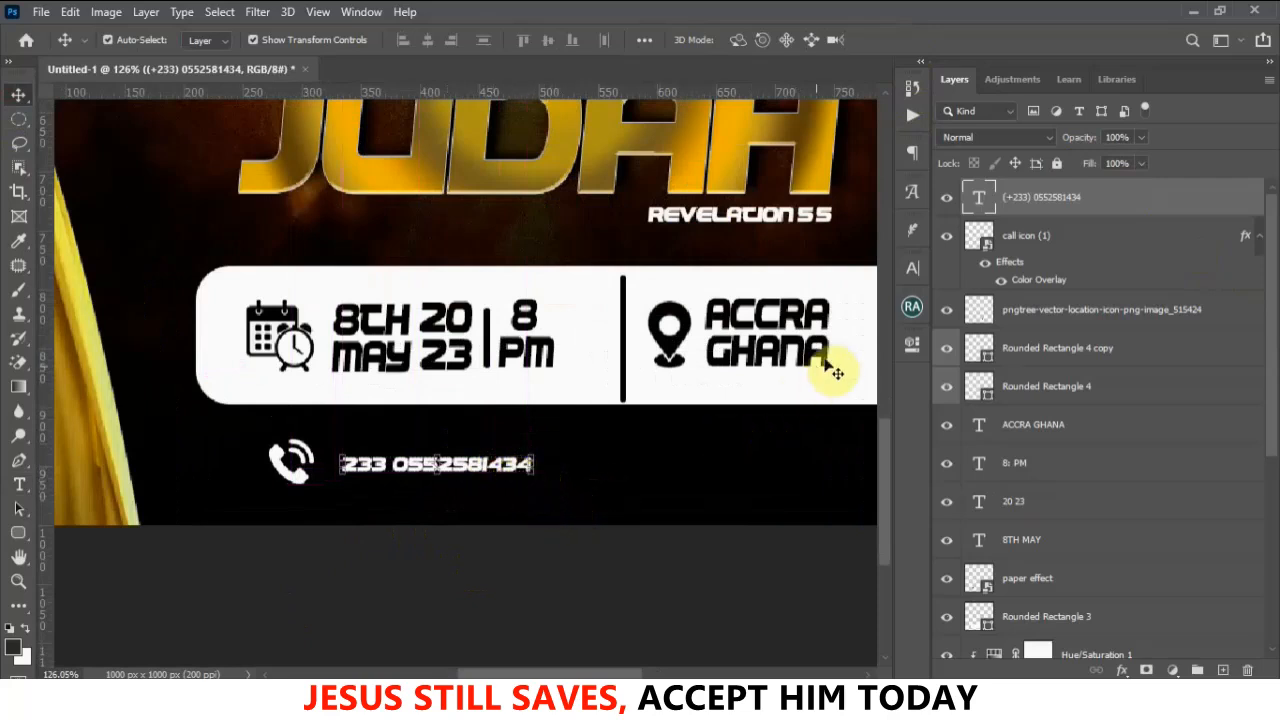
Change the phone number text's font to Poppins
left_click(910, 270)
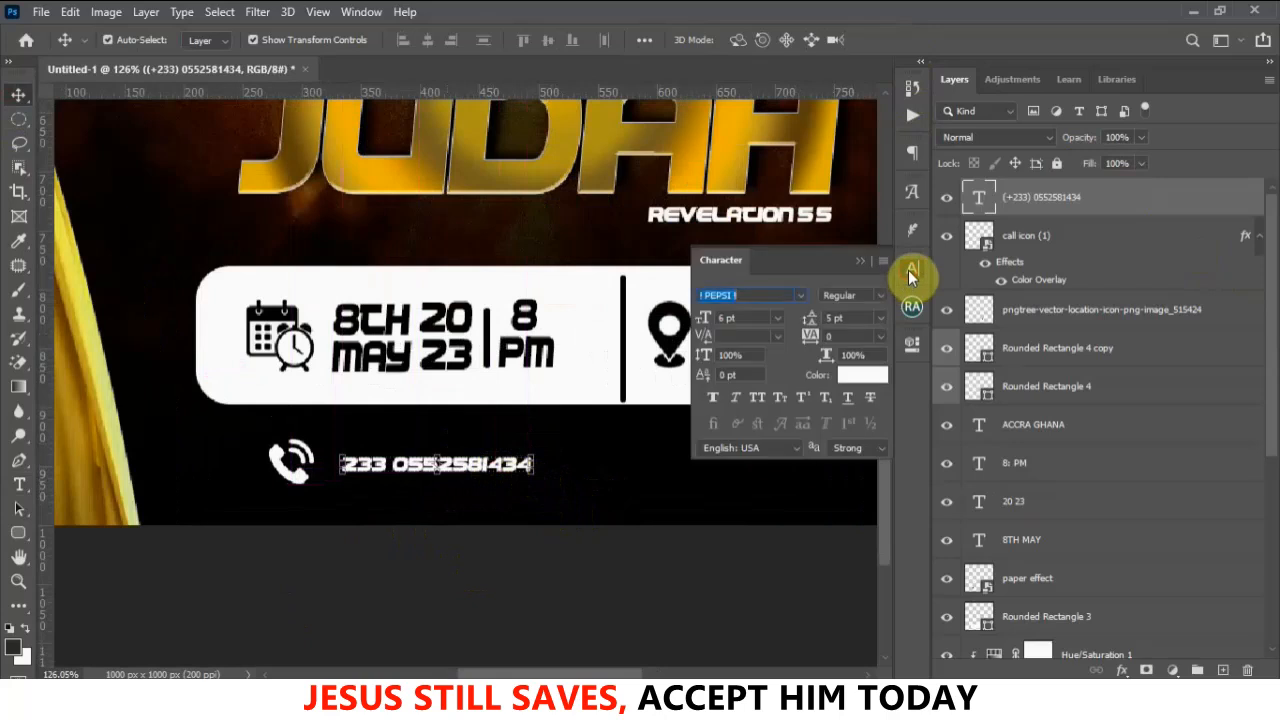
left_click(799, 294)
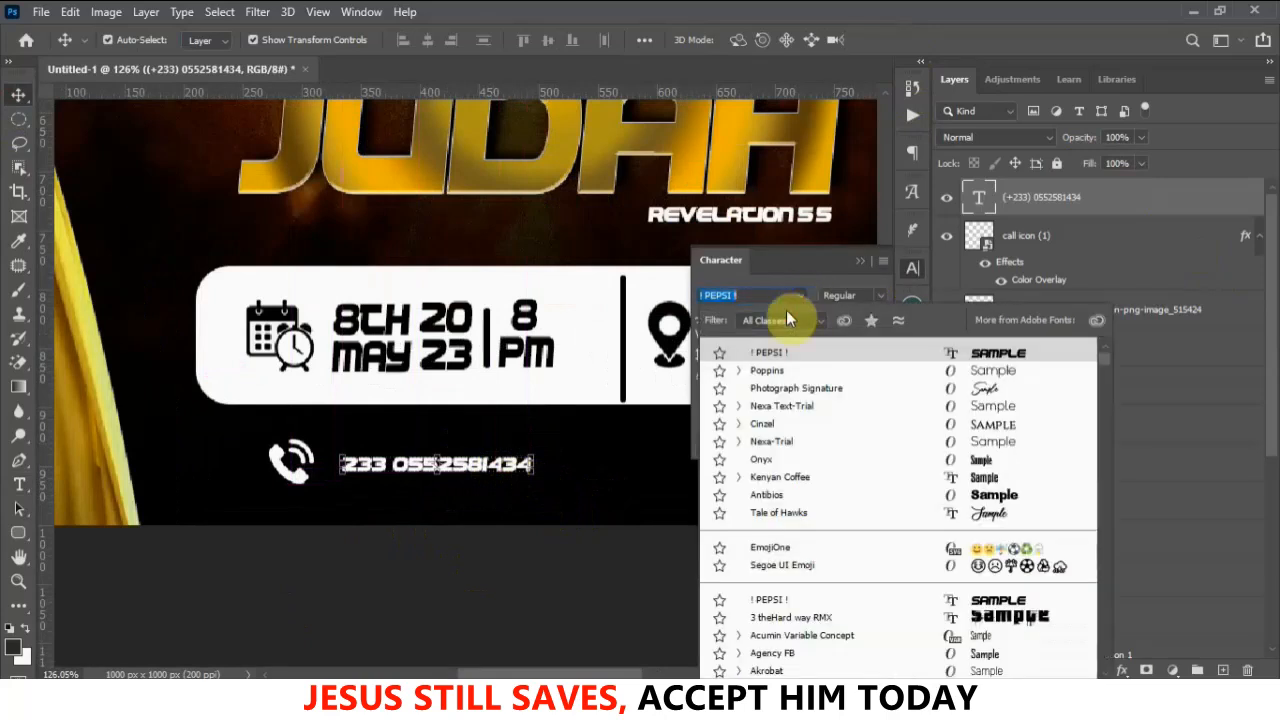
left_click(765, 373)
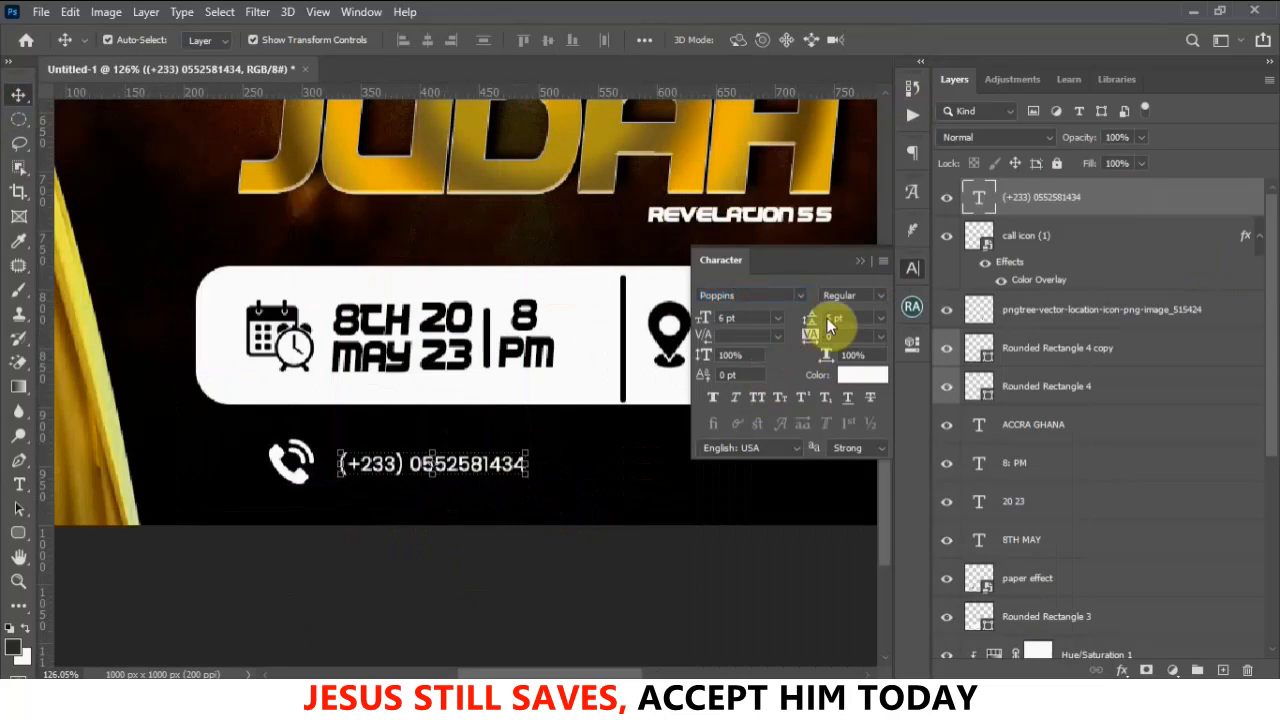
left_click(858, 262)
Enlarge the phone number text to about 170% of its size
key("ctrl+t")
left_click_drag(529, 478, 658, 503)
key("ctrl+z")
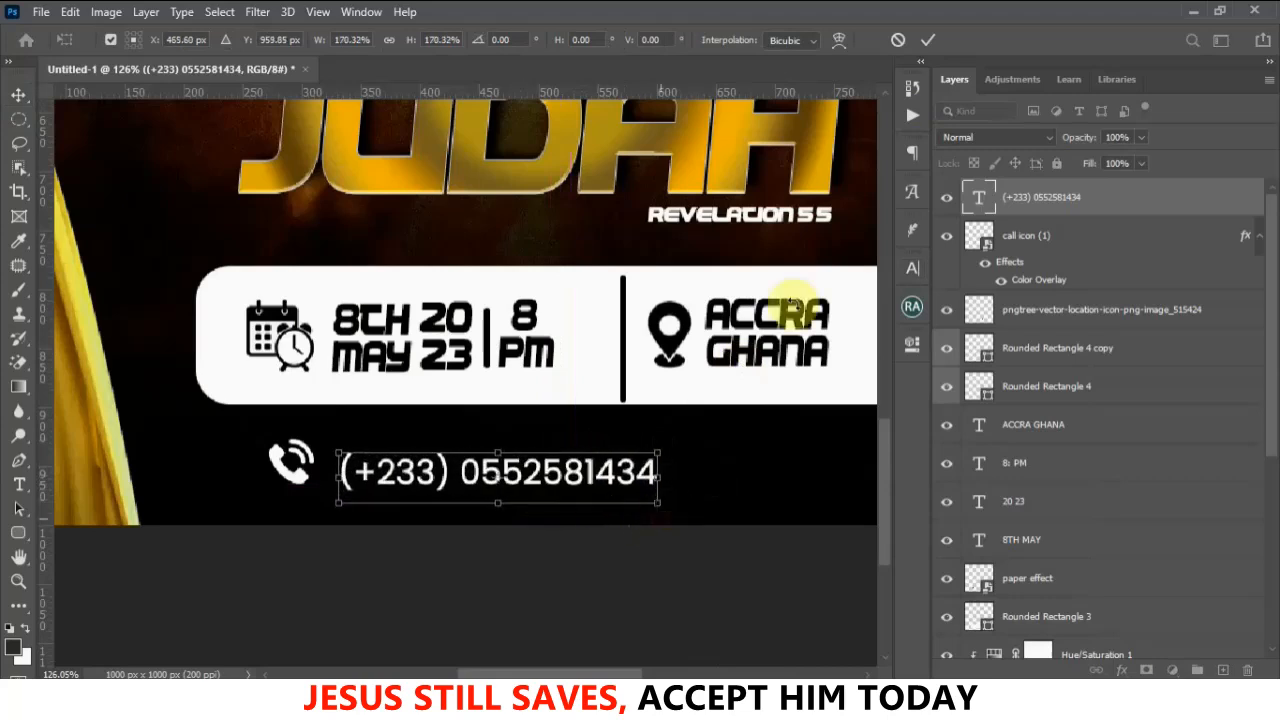
left_click(928, 40)
Move the phone number text and the call icon right to centre them beneath the white box, and deselect all layers
scroll(590, 337, "down", 2)
scroll(543, 423, "down", 1)
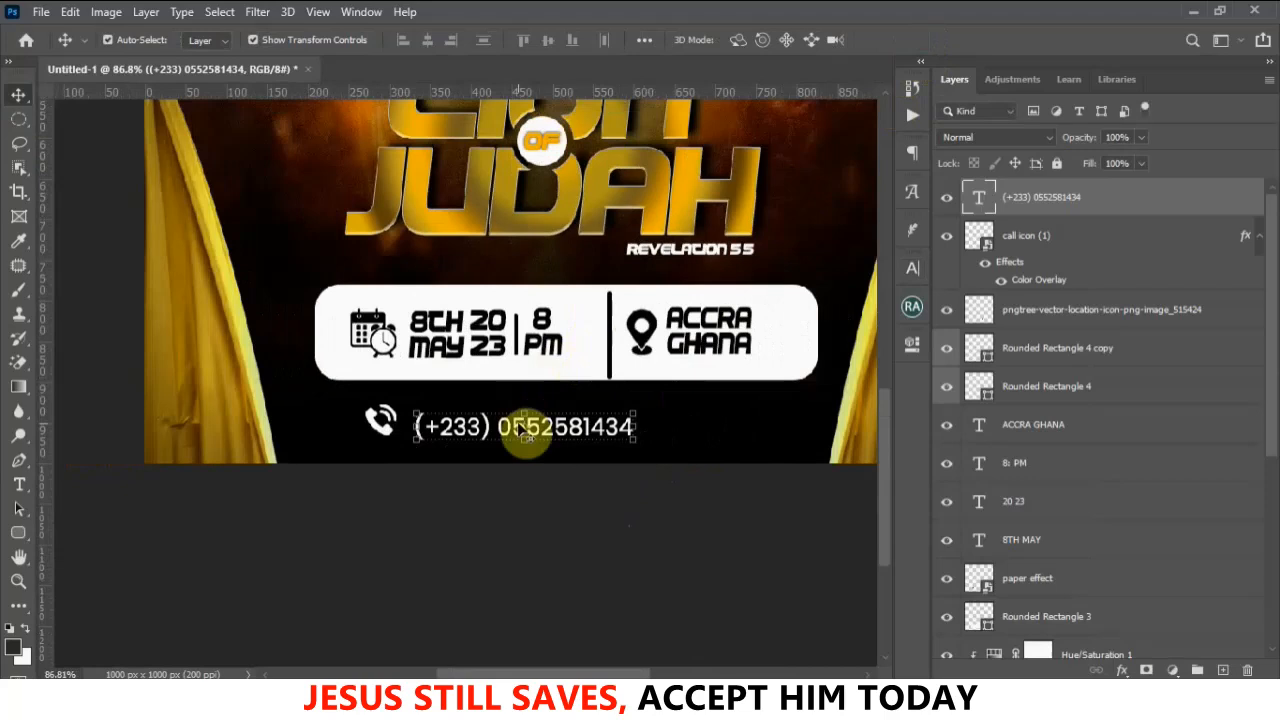
scroll(537, 432, "down", 1)
left_click_drag(537, 425, 581, 419)
left_click_drag(413, 427, 450, 420)
scroll(450, 420, "down", 3)
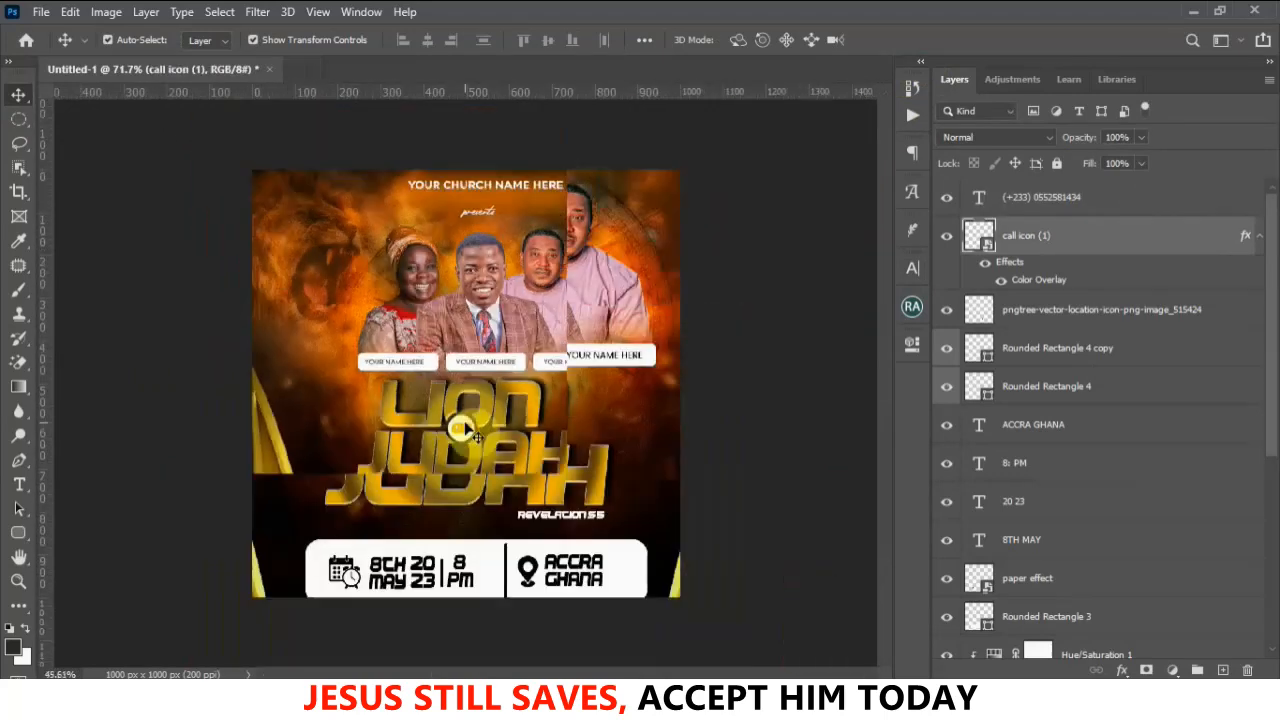
left_click(737, 545)
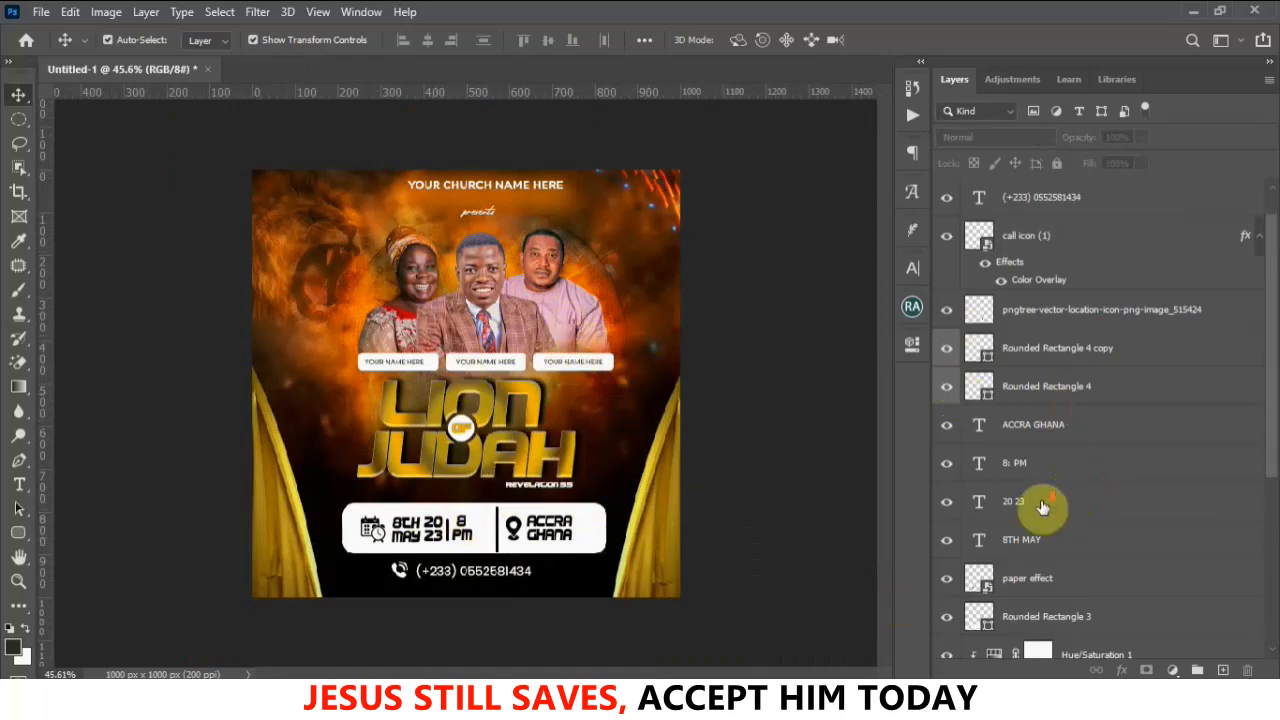
Group all layers from the phone number text down to Rounded Rectangle 3 and name the group The Info
scroll(1042, 507, "down", 3)
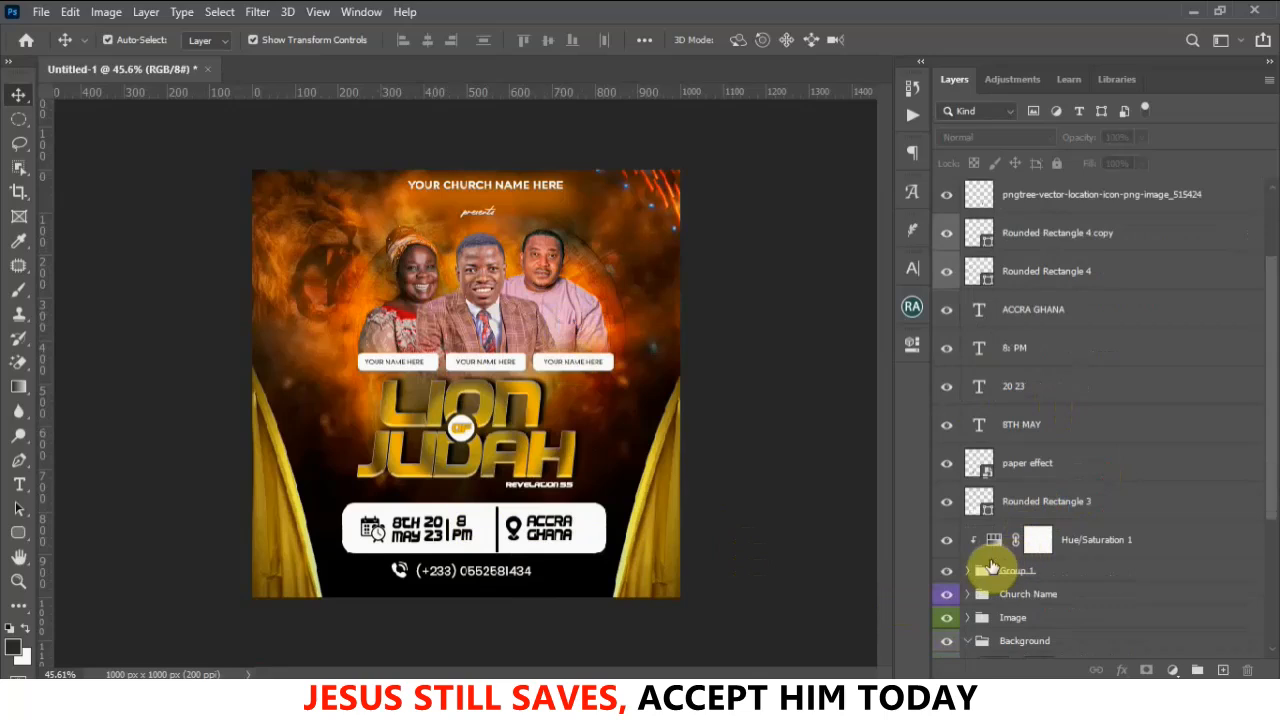
scroll(1026, 509, "up", 2)
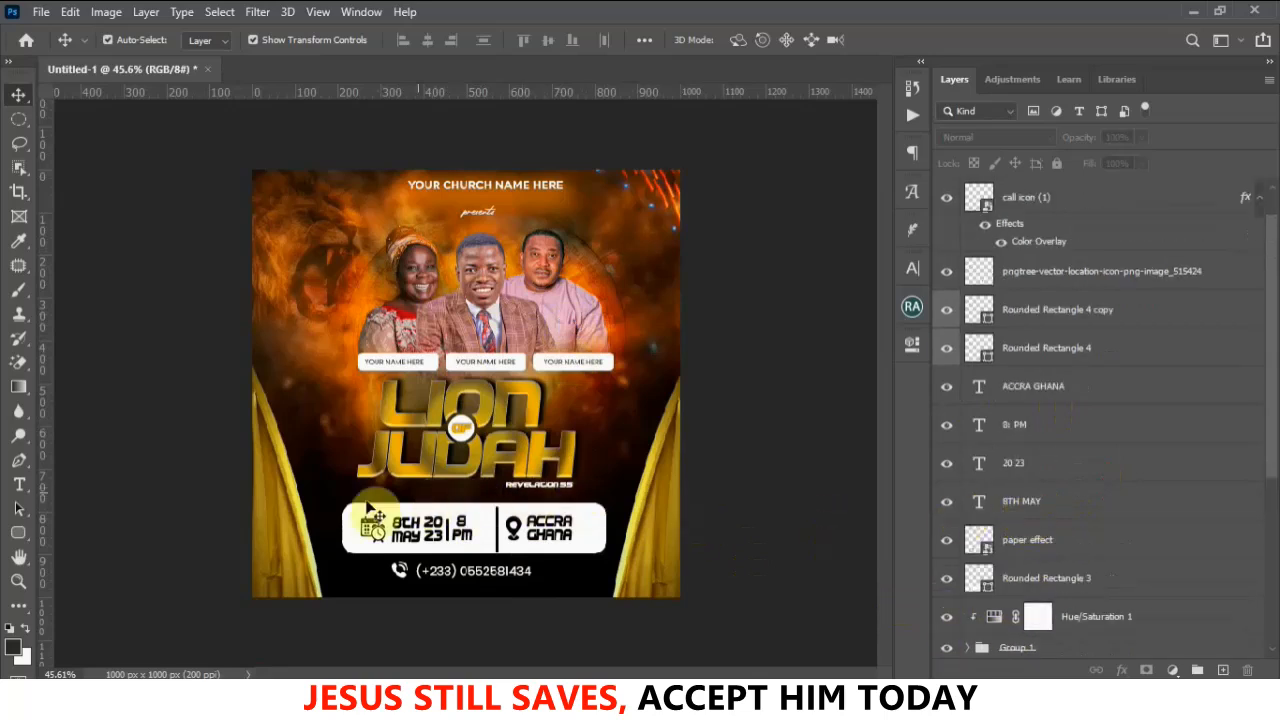
scroll(1089, 273, "up", 1)
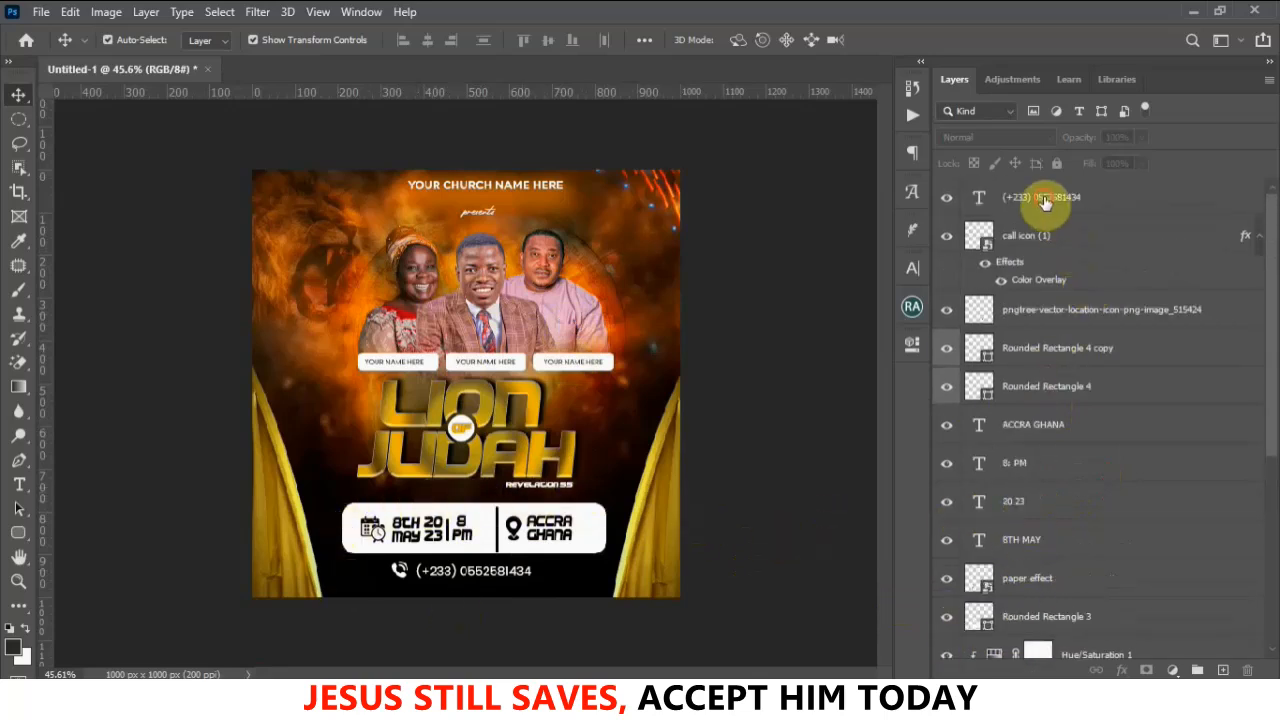
left_click(1046, 203)
scroll(1052, 340, "down", 3)
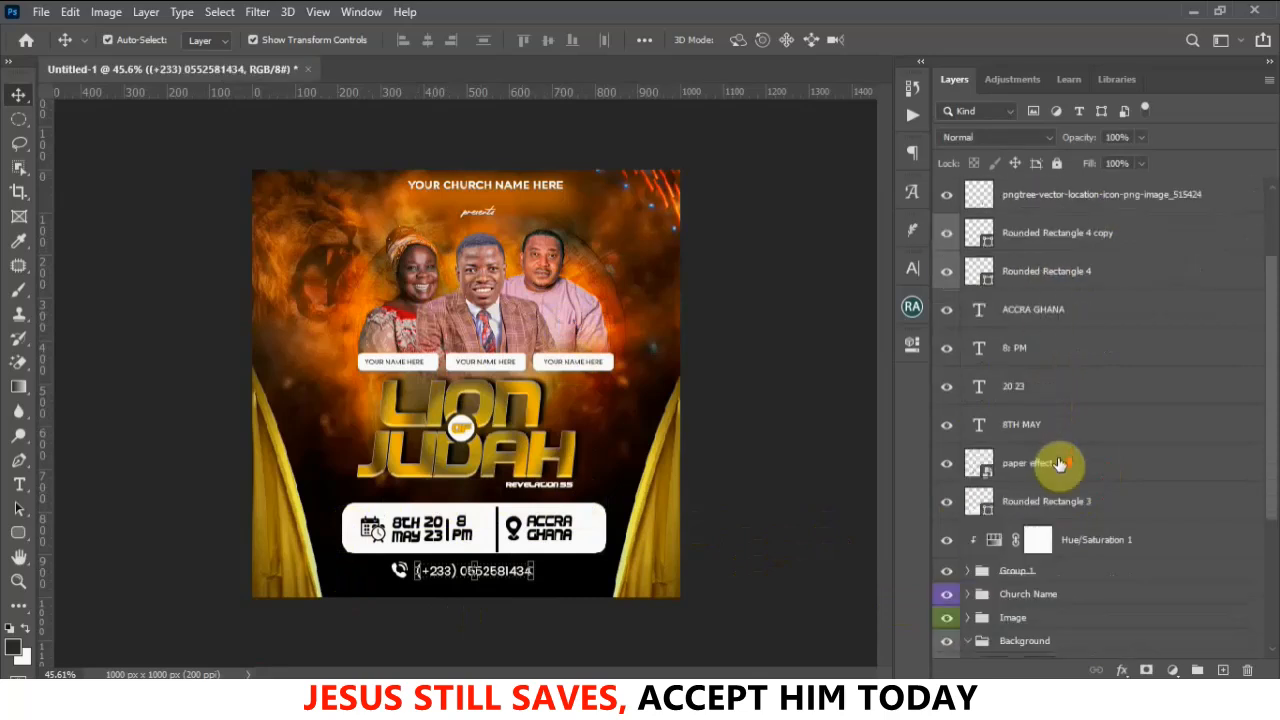
left_click(1062, 508, "shift")
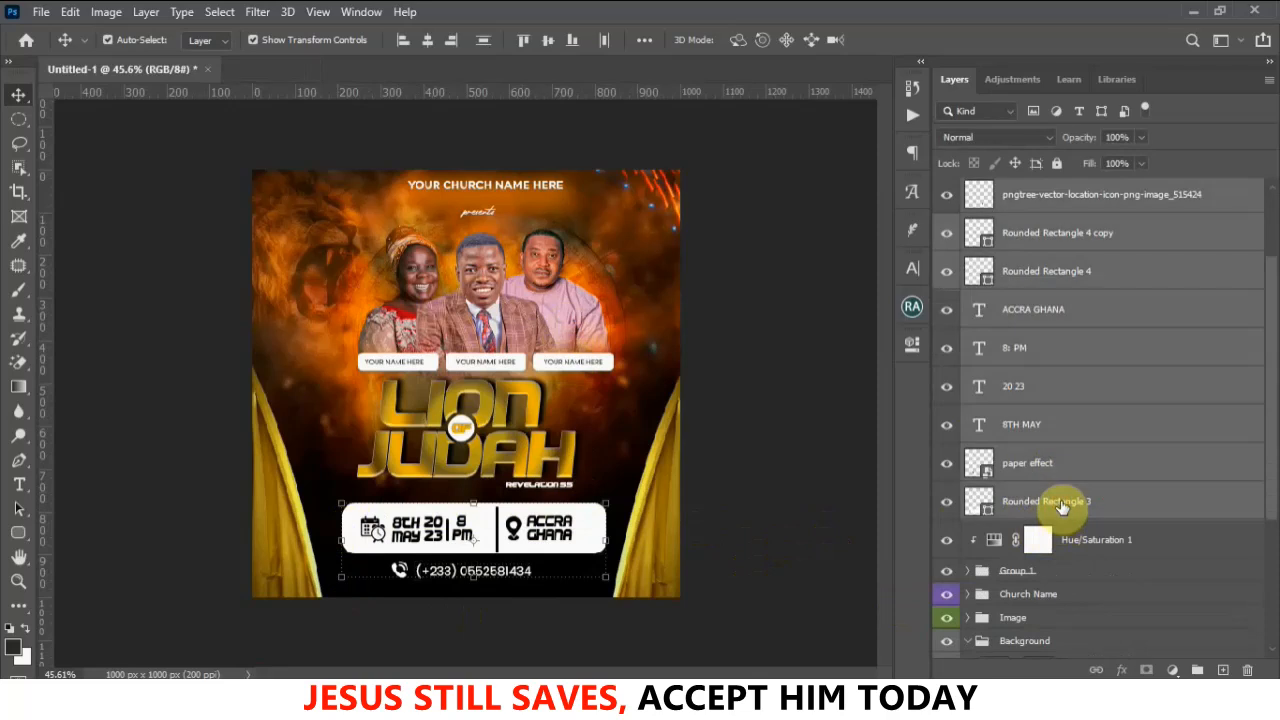
key("ctrl+g")
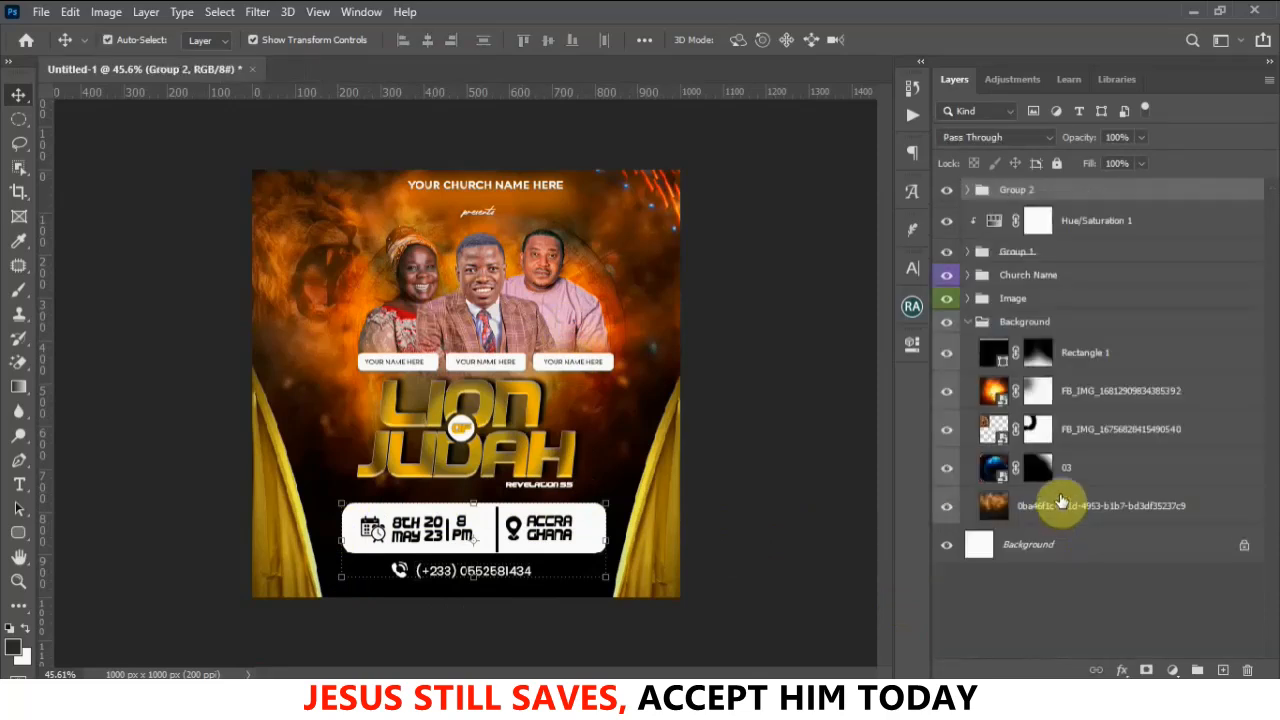
double_click(1034, 192)
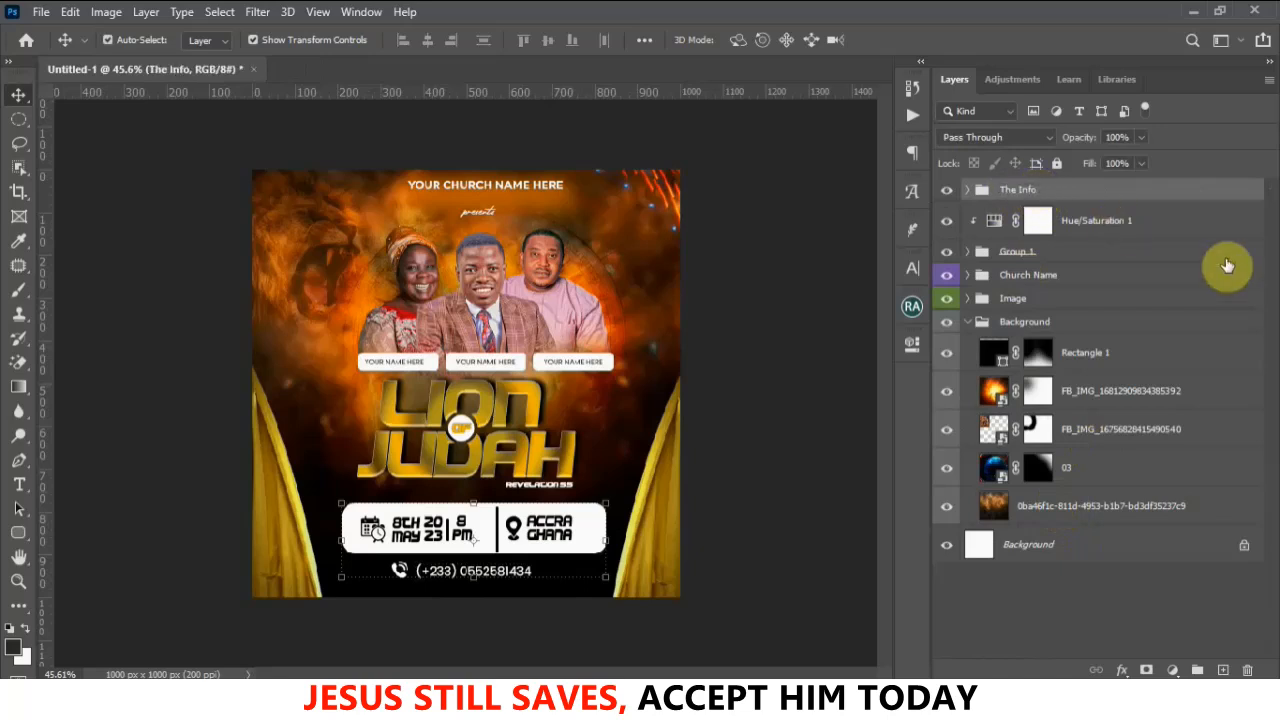
Toggle the visibility of The Info group off and on to check what it contains
left_click(948, 191)
left_click(948, 191)
Try a Hue/Saturation adjustment layer above Rectangle 1 in the Background group, with Hue set to +72
left_click(1080, 352)
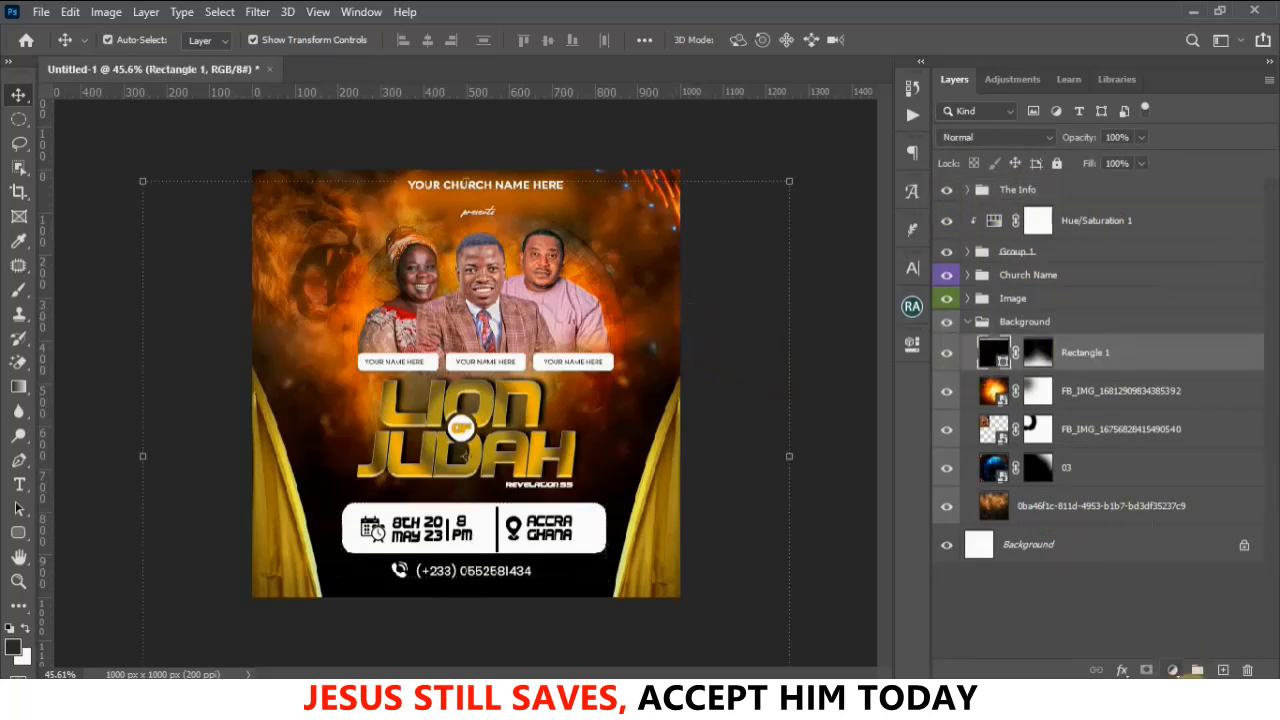
left_click(1177, 672)
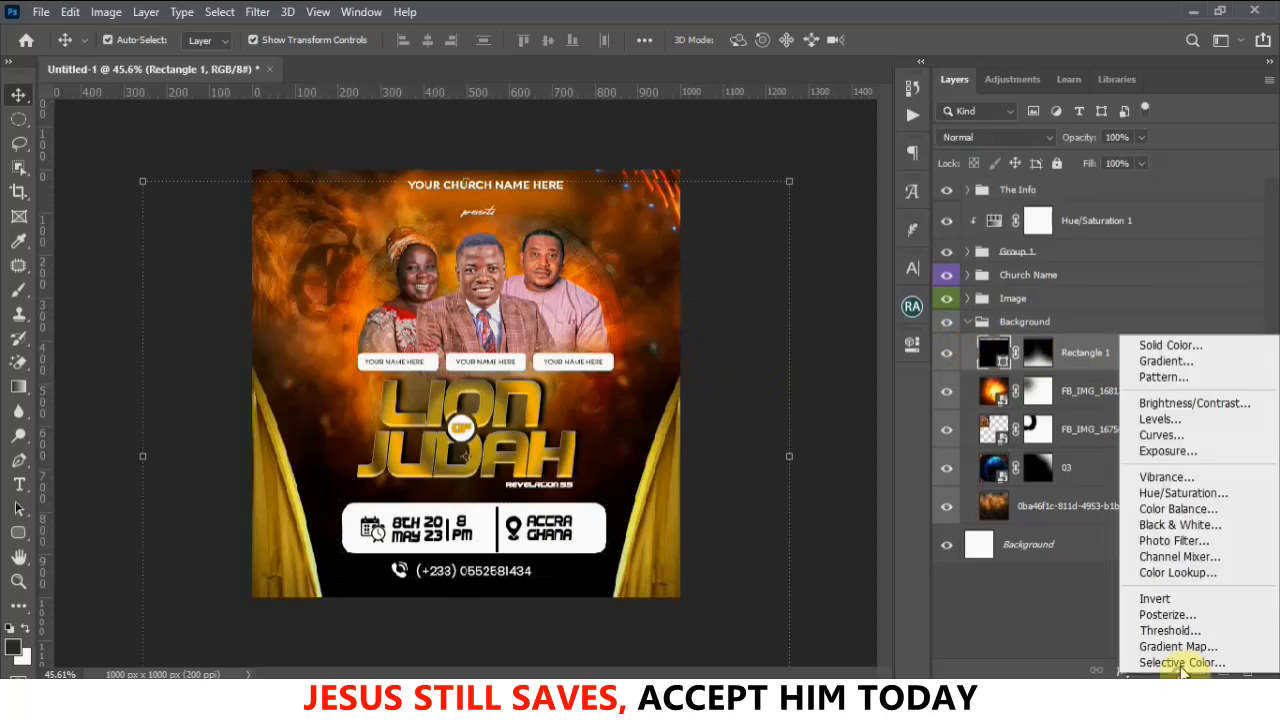
left_click(1181, 497)
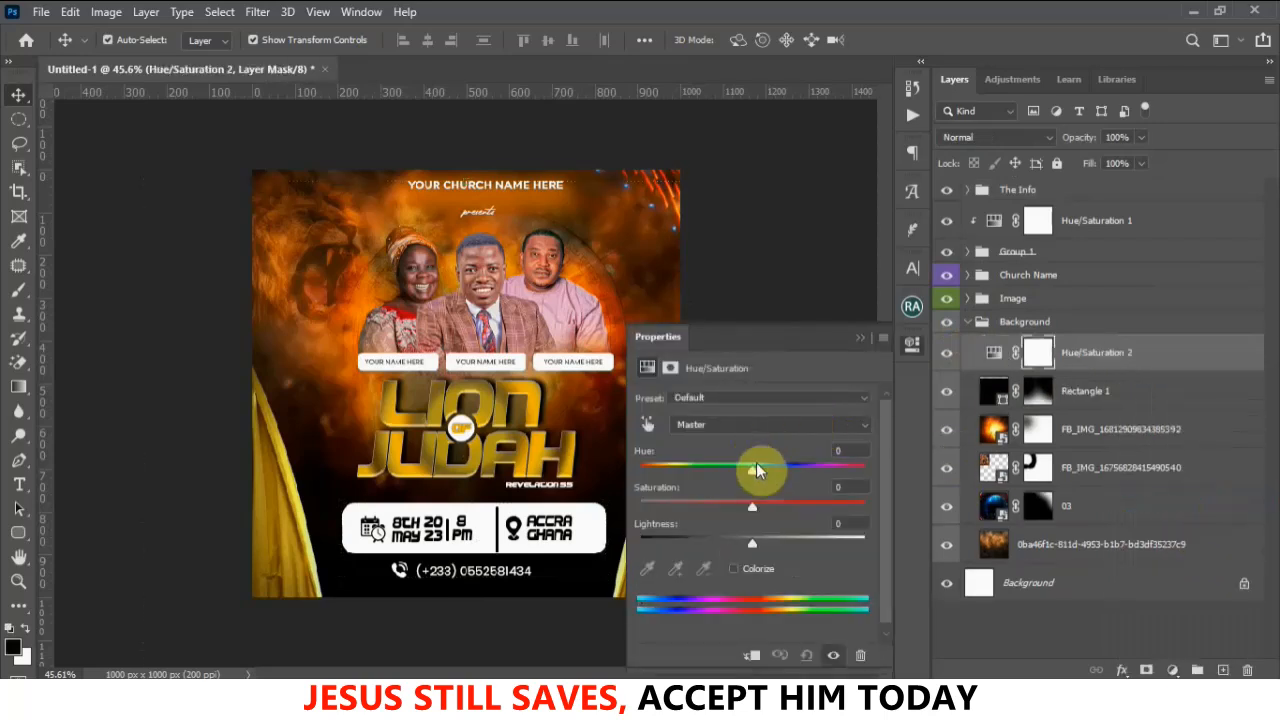
left_click_drag(756, 466, 838, 488)
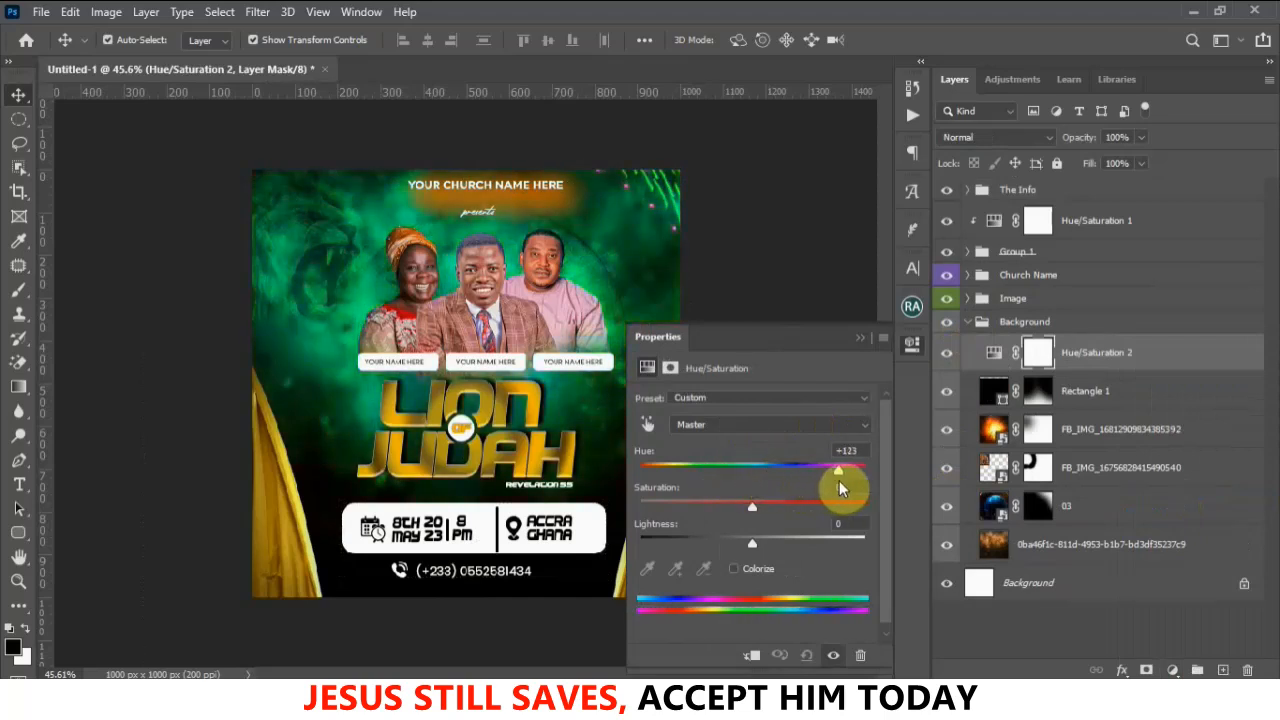
left_click_drag(839, 480, 795, 472)
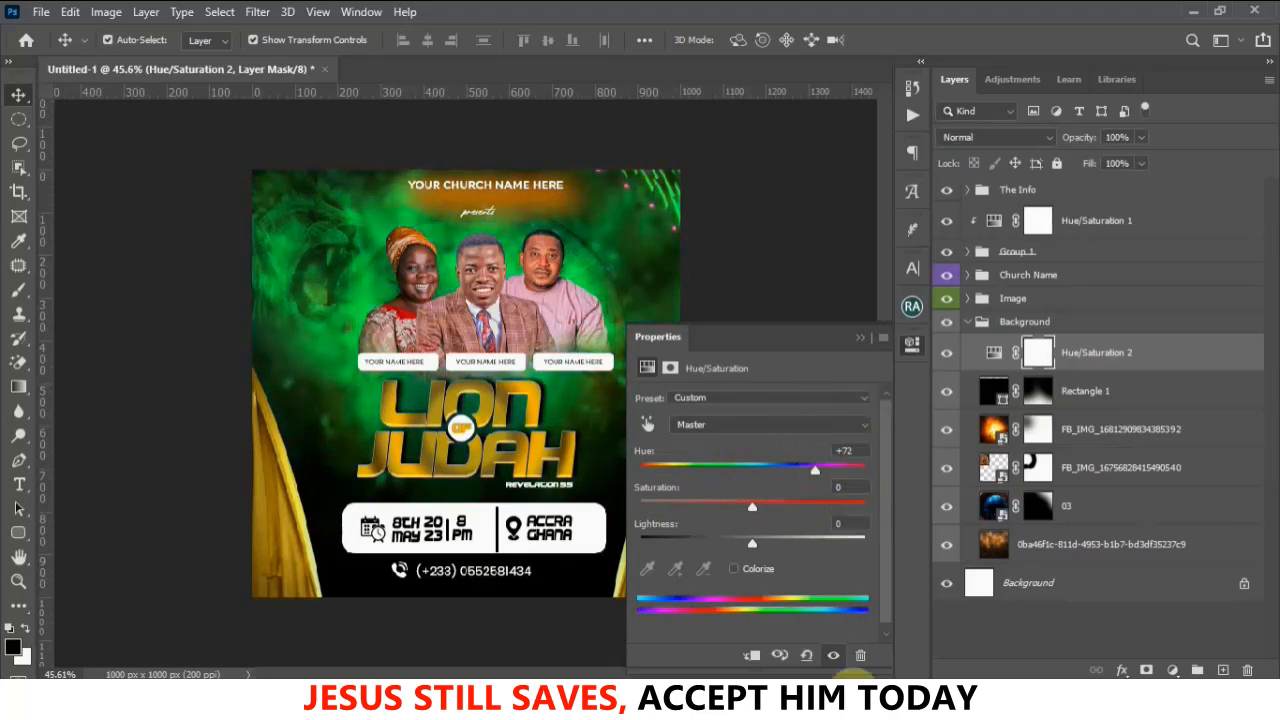
Delete the Hue/Saturation adjustment layer from the Background group and deselect all layers
left_click(860, 655)
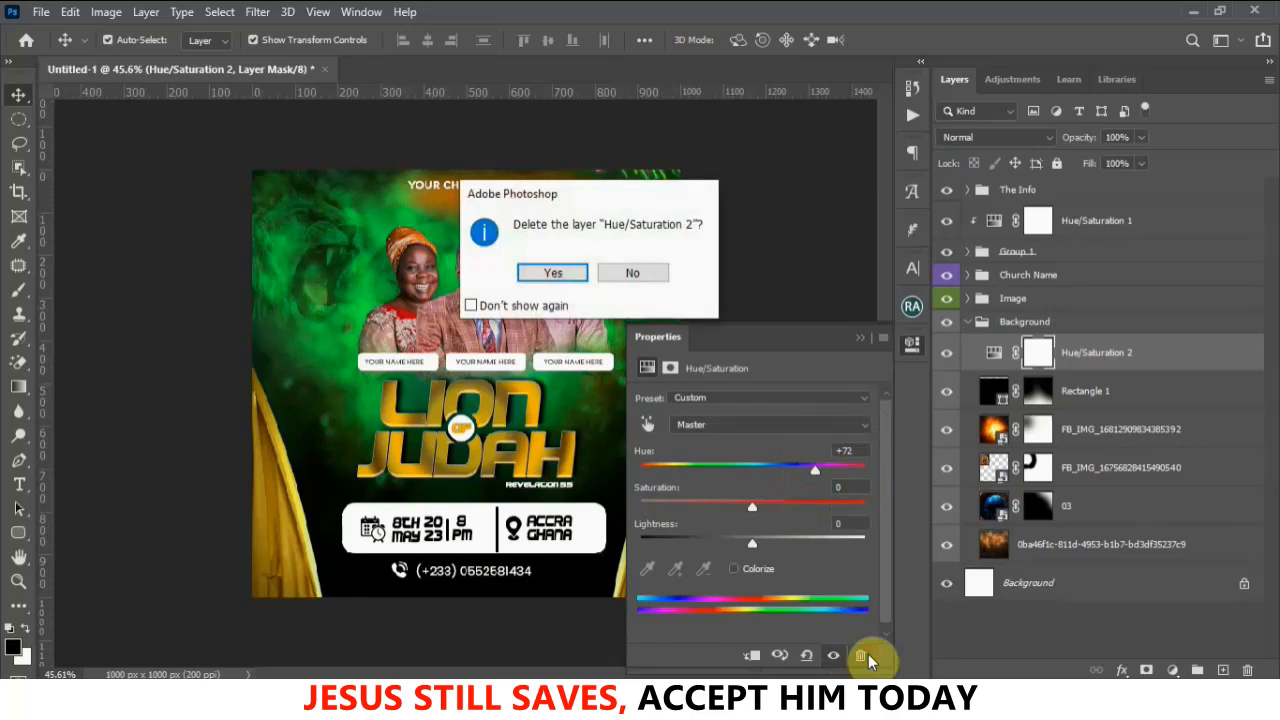
left_click(549, 278)
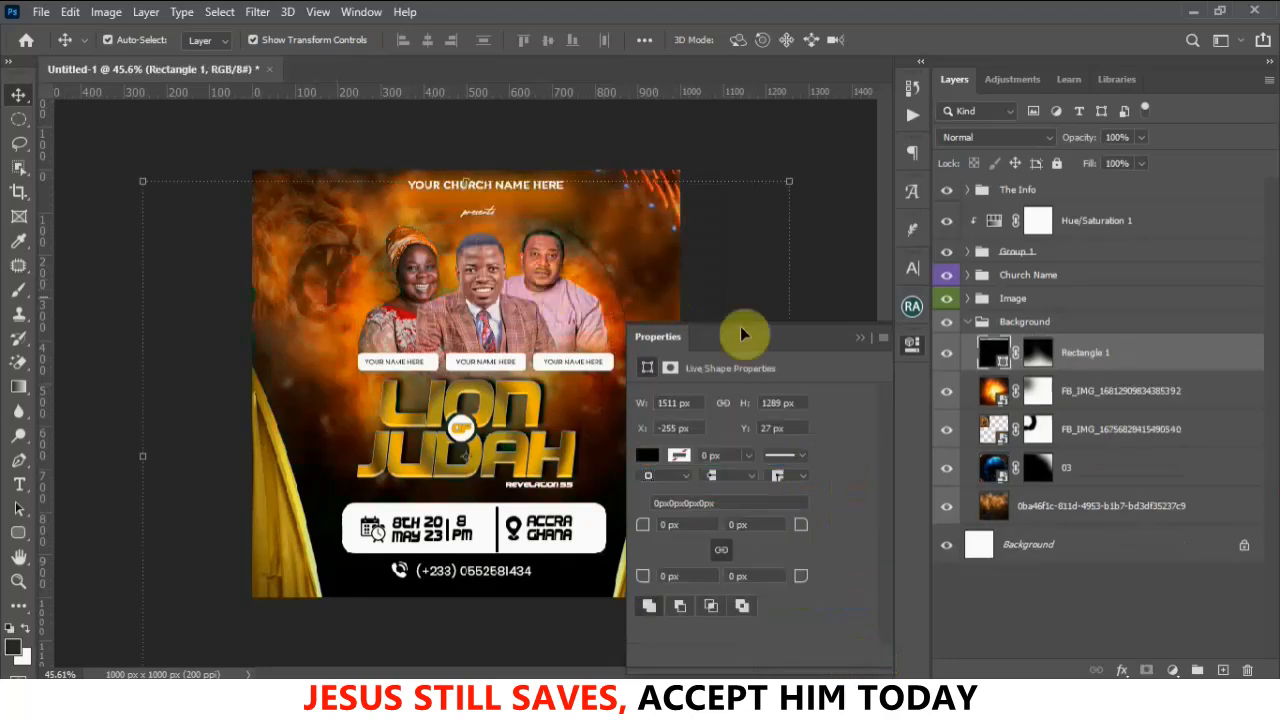
left_click(860, 337)
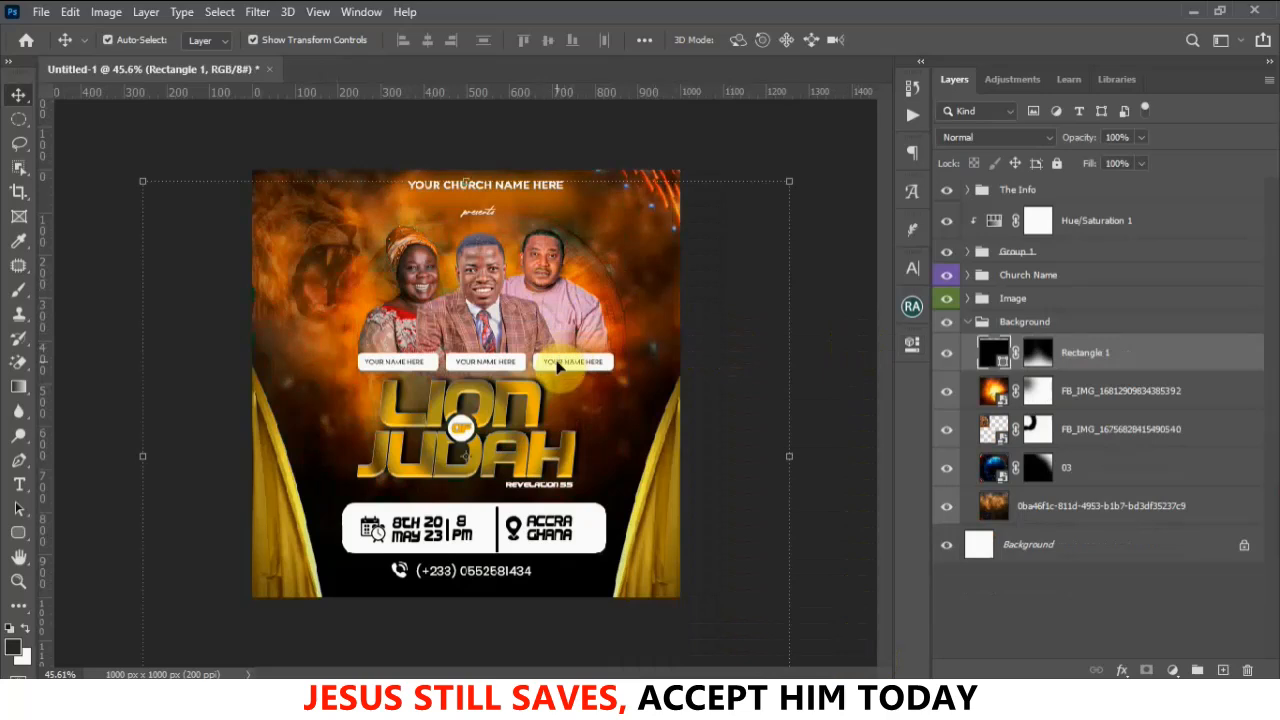
scroll(564, 364, "up", 1)
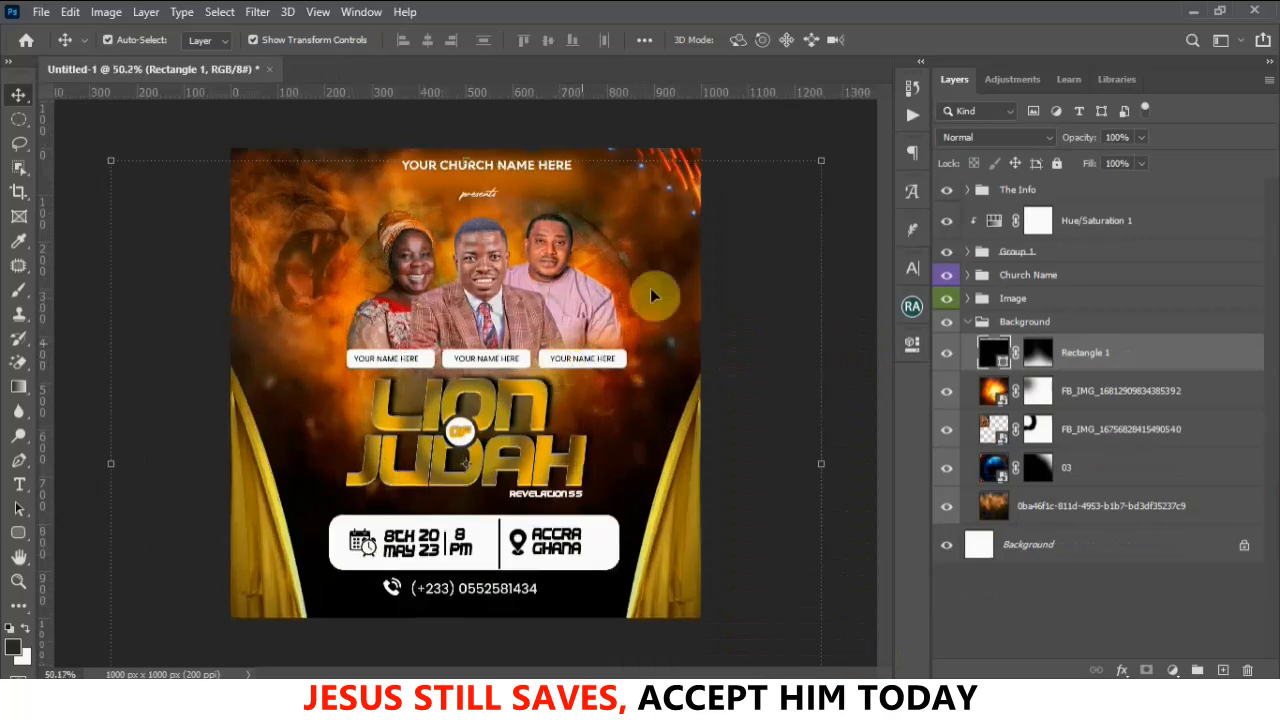
left_click(773, 131)
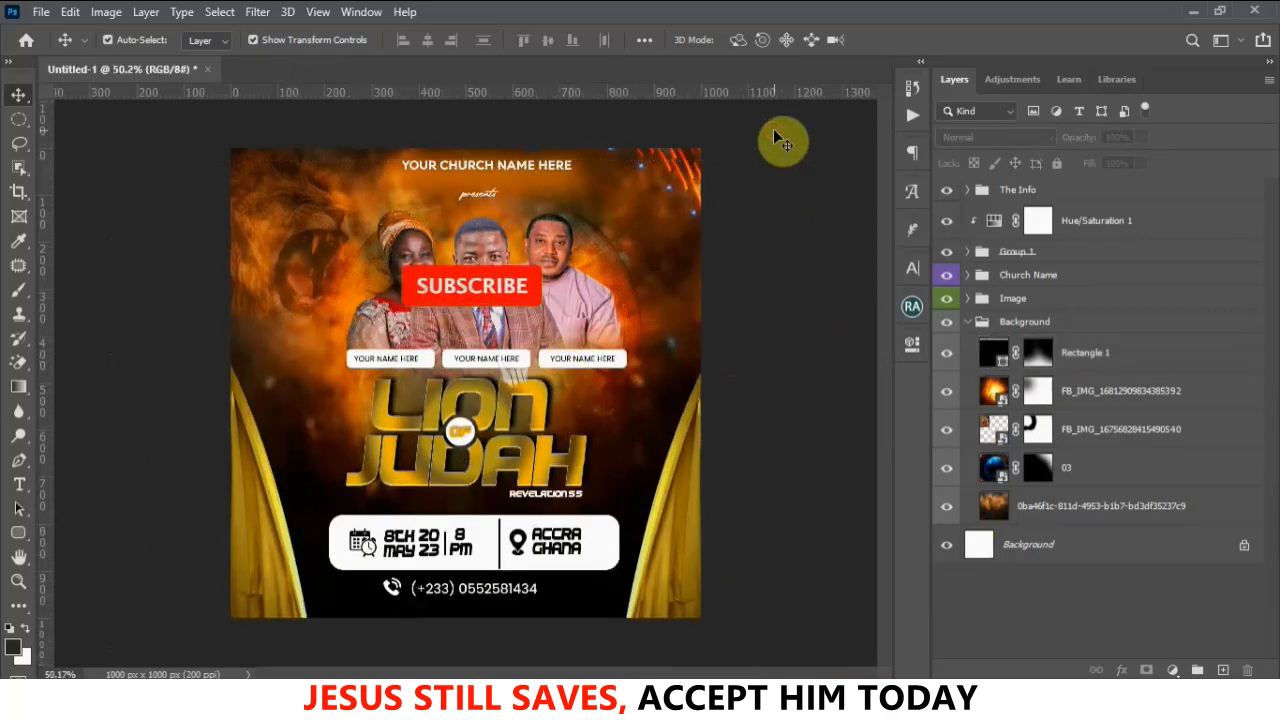